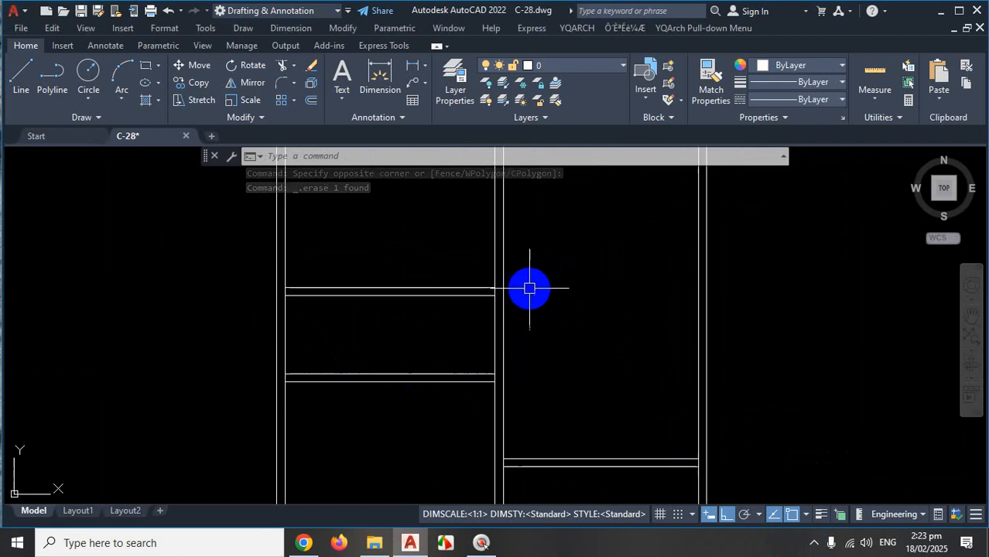
Check the hidden system tray icons, then clear any active command in the drawing.
{"action": "scroll", "coordinate": [530, 287], "scroll_direction": "down", "scroll_amount": 2}
{"action": "scroll", "coordinate": [567, 326], "scroll_direction": "down", "scroll_amount": 1}
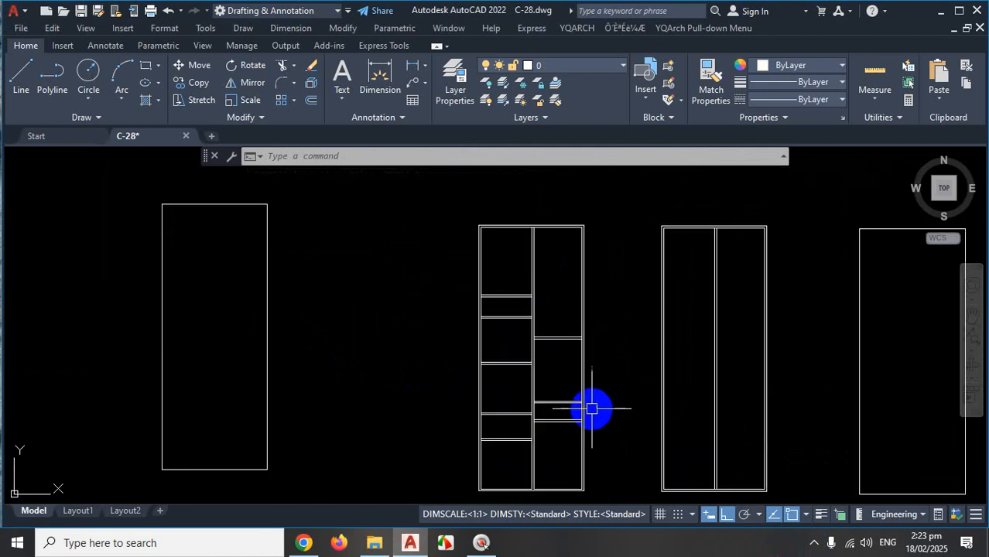
{"action": "left_click", "coordinate": [815, 543]}
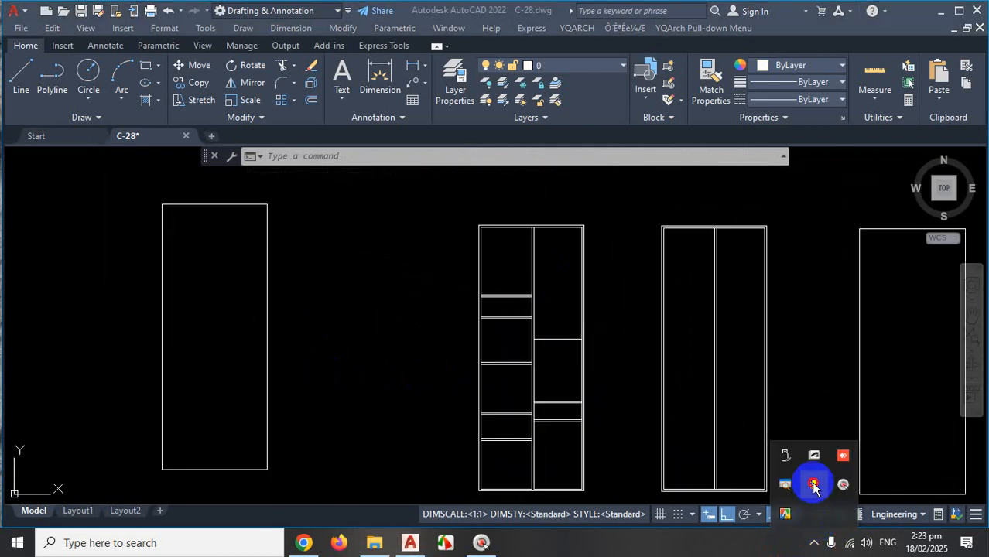
{"action": "left_click", "coordinate": [814, 484]}
{"action": "left_click", "coordinate": [550, 378]}
{"action": "key", "text": "Escape"}
{"action": "scroll", "coordinate": [602, 379], "scroll_direction": "up", "scroll_amount": 2}
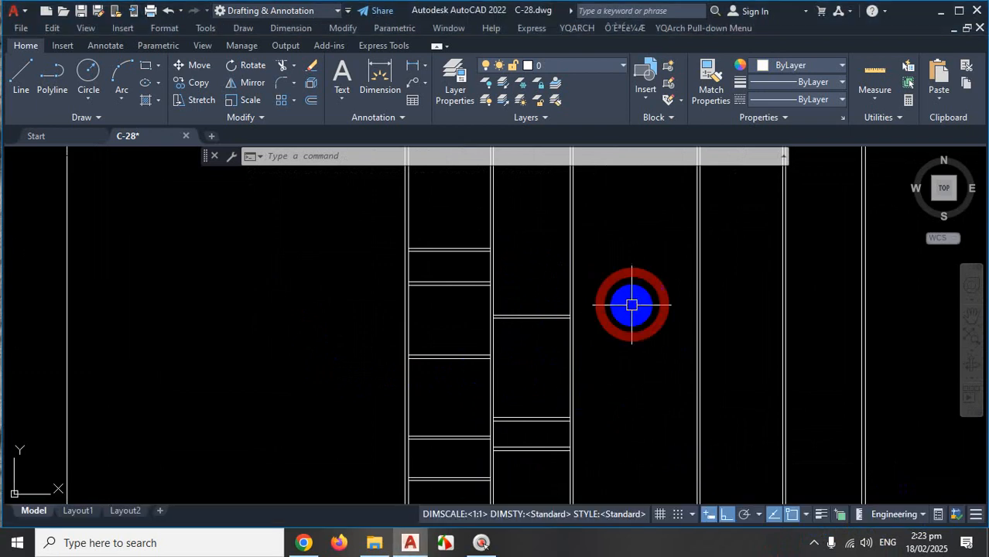
{"action": "scroll", "coordinate": [572, 332], "scroll_direction": "down", "scroll_amount": 2}
{"action": "scroll", "coordinate": [495, 386], "scroll_direction": "up", "scroll_amount": 2}
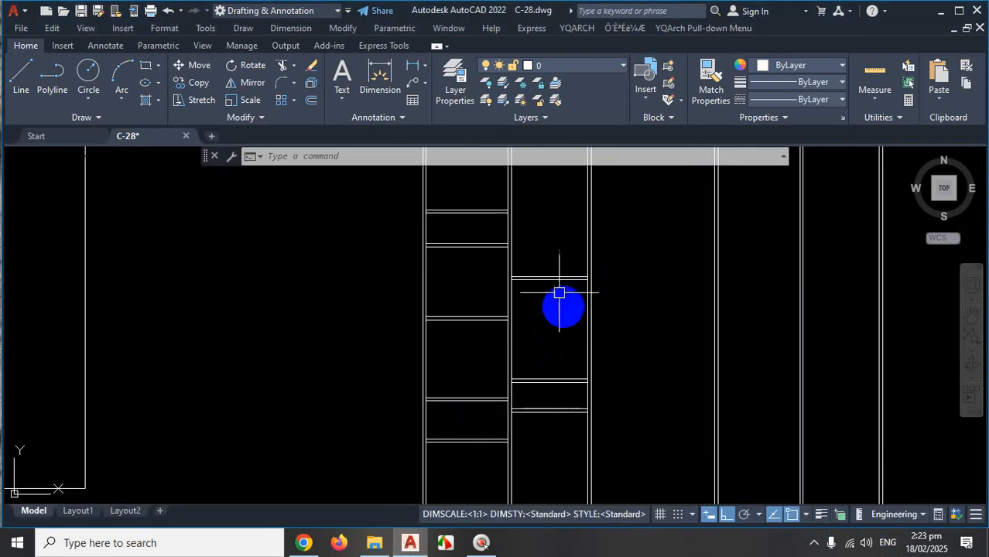
{"action": "scroll", "coordinate": [563, 323], "scroll_direction": "down", "scroll_amount": 3}
{"action": "scroll", "coordinate": [564, 277], "scroll_direction": "up", "scroll_amount": 6}
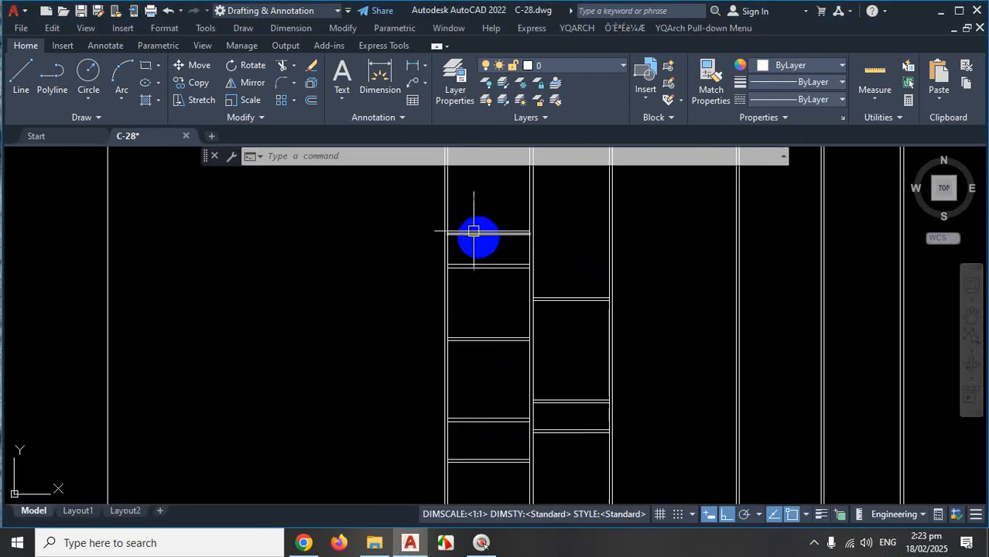
{"action": "scroll", "coordinate": [421, 278], "scroll_direction": "down", "scroll_amount": 4}
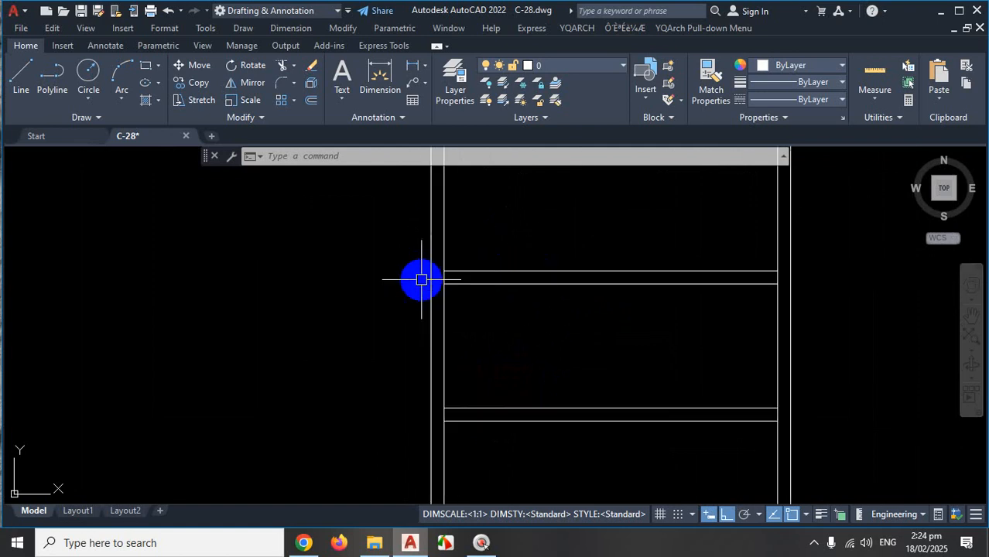
{"action": "scroll", "coordinate": [480, 281], "scroll_direction": "up", "scroll_amount": 4}
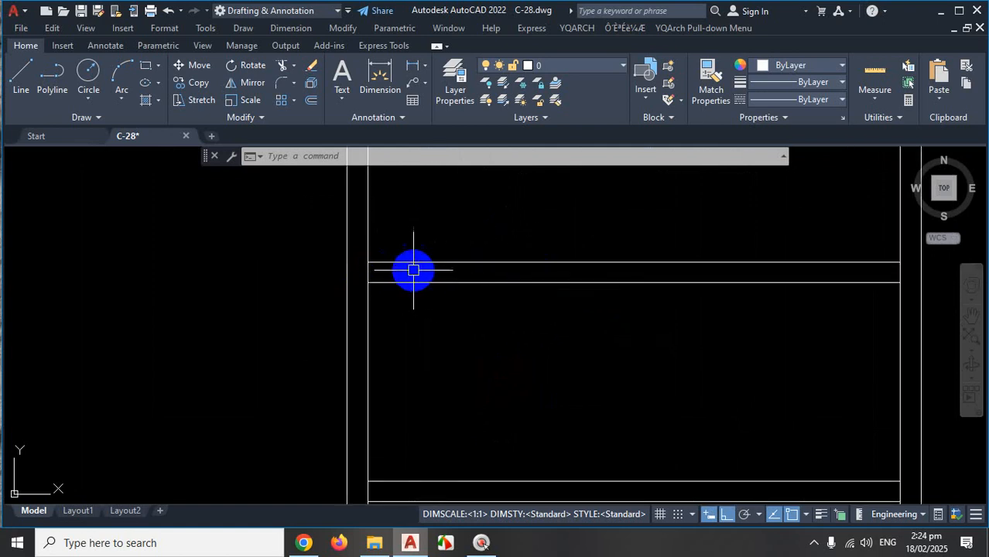
{"action": "scroll", "coordinate": [474, 276], "scroll_direction": "down", "scroll_amount": 4}
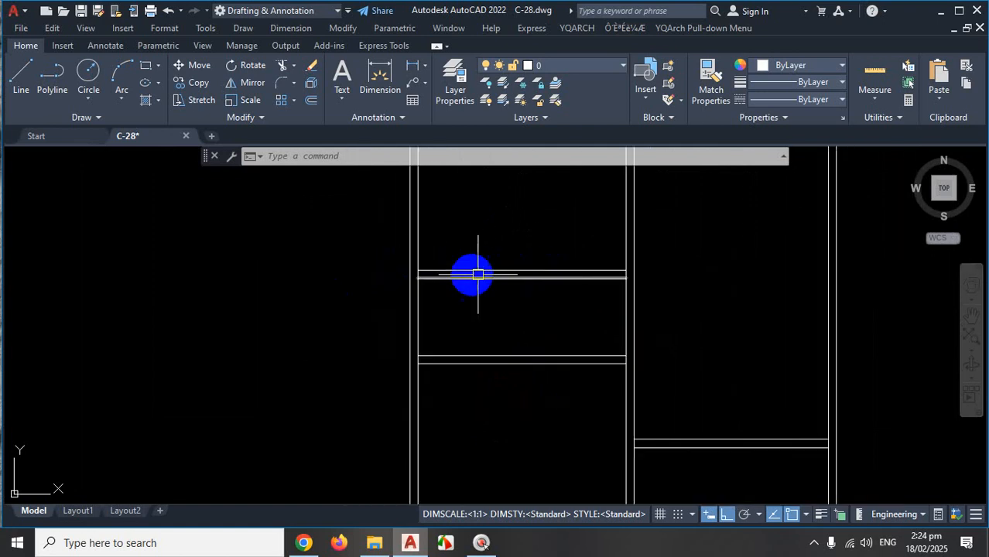
{"action": "scroll", "coordinate": [482, 267], "scroll_direction": "up", "scroll_amount": 2}
{"action": "scroll", "coordinate": [482, 267], "scroll_direction": "up", "scroll_amount": 2}
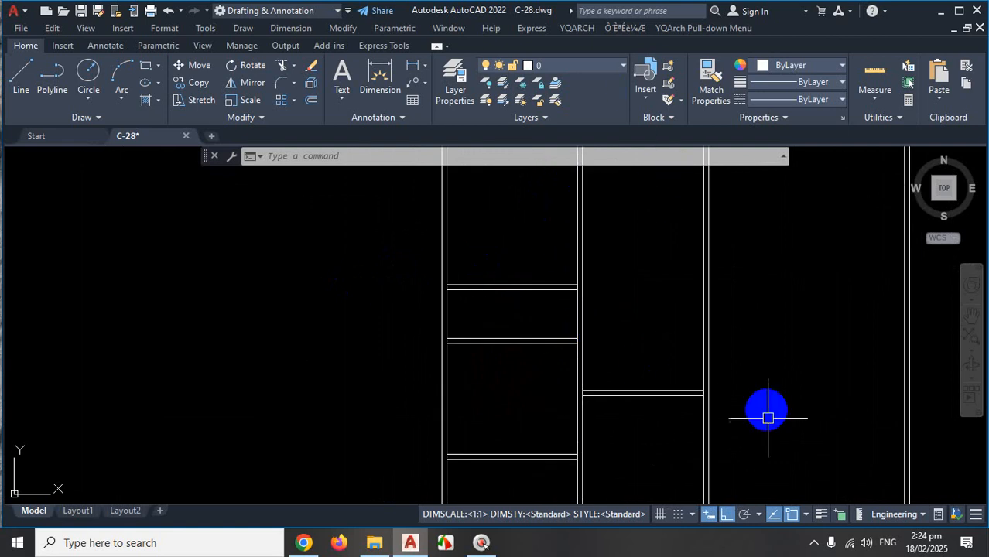
Try the YQArch add-on's automatic wall trim on a window range, then cancel it.
{"action": "left_click", "coordinate": [812, 542]}
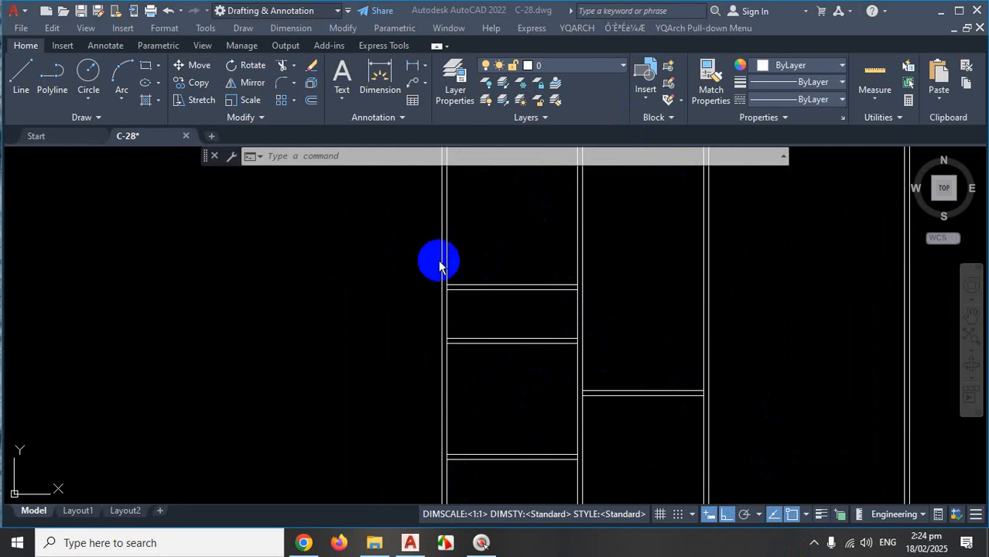
{"action": "left_click", "coordinate": [585, 30]}
{"action": "left_click", "coordinate": [585, 31]}
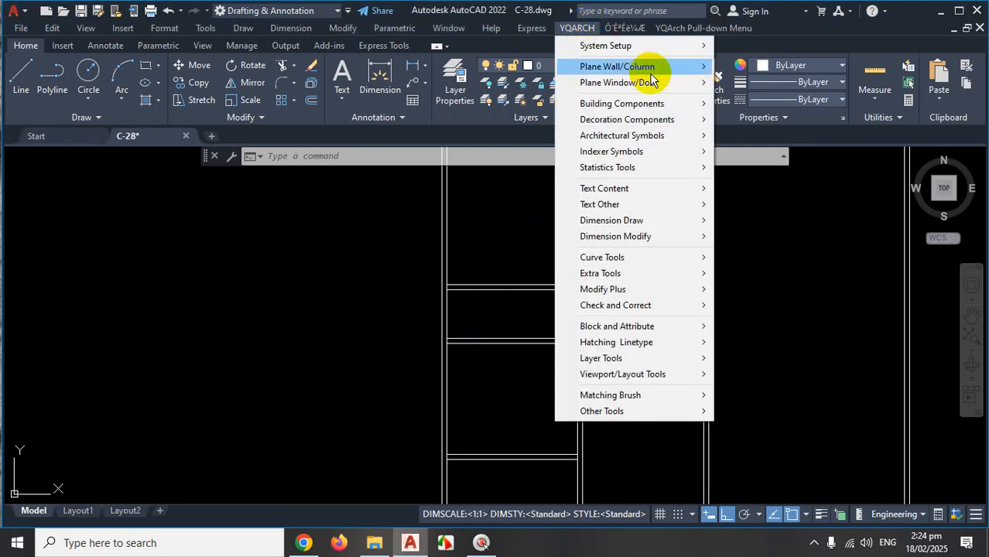
{"action": "mouse_move", "coordinate": [654, 81]}
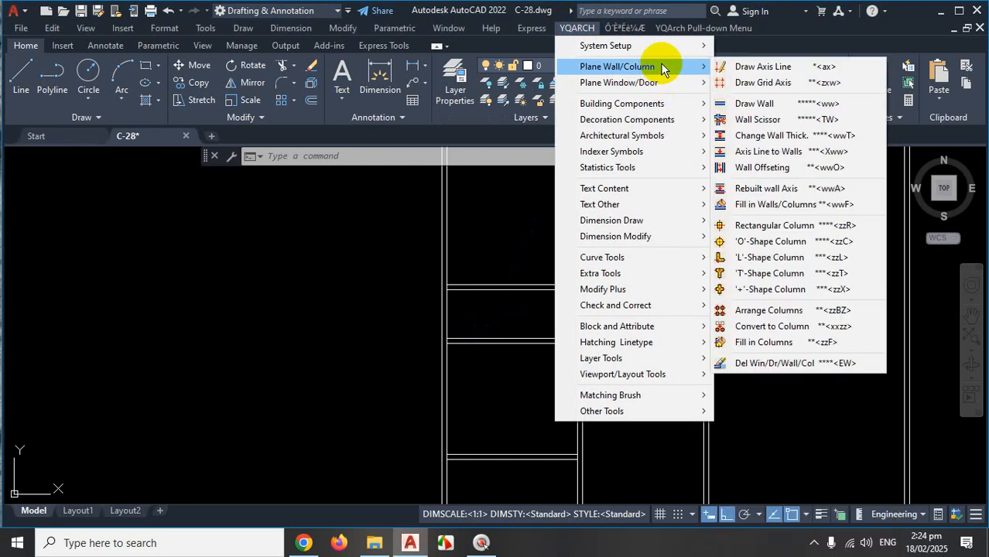
{"action": "left_click", "coordinate": [775, 120]}
{"action": "scroll", "coordinate": [654, 288], "scroll_direction": "down", "scroll_amount": 4}
{"action": "scroll", "coordinate": [542, 308], "scroll_direction": "up", "scroll_amount": 4}
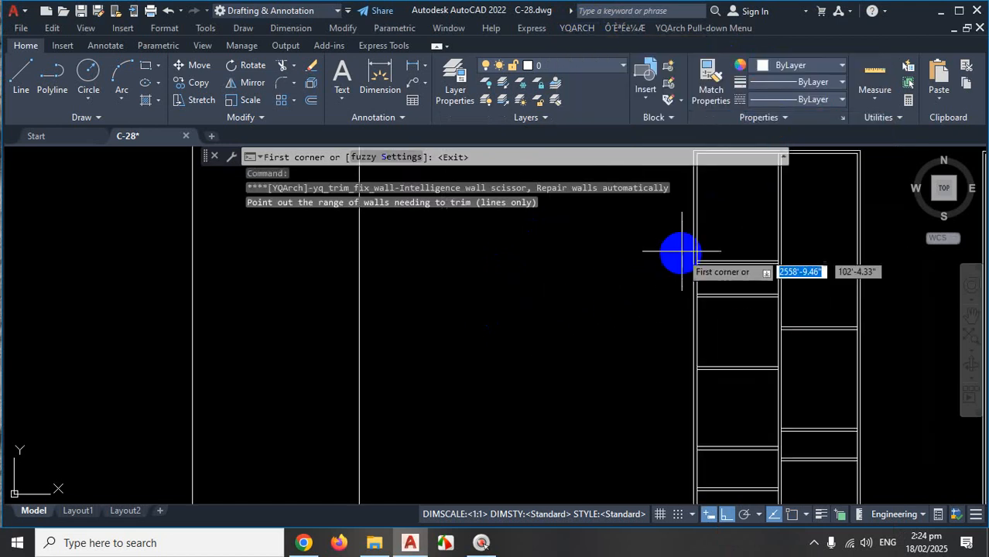
{"action": "left_click", "coordinate": [681, 241]}
{"action": "left_click", "coordinate": [714, 323]}
{"action": "scroll", "coordinate": [707, 260], "scroll_direction": "up", "scroll_amount": 5}
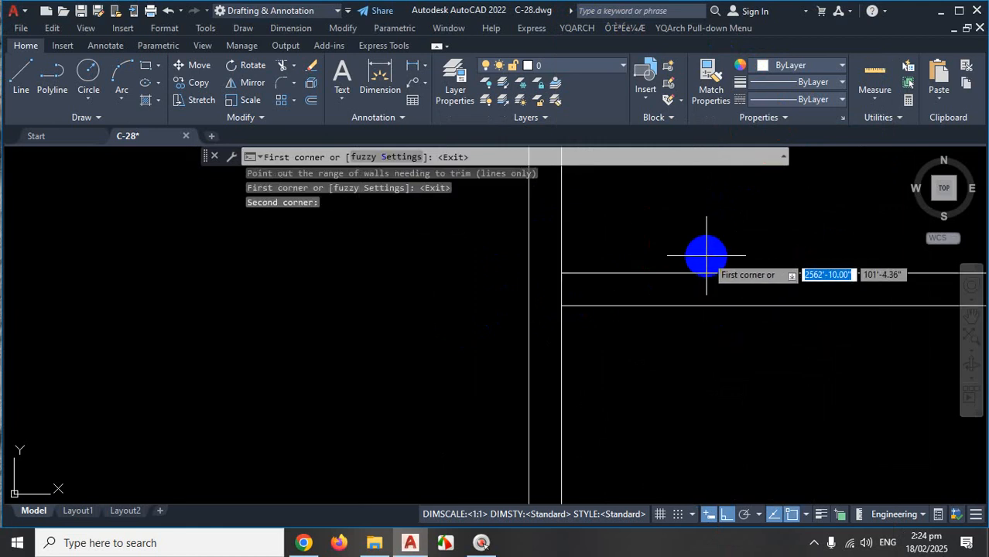
{"action": "key", "text": "Escape"}
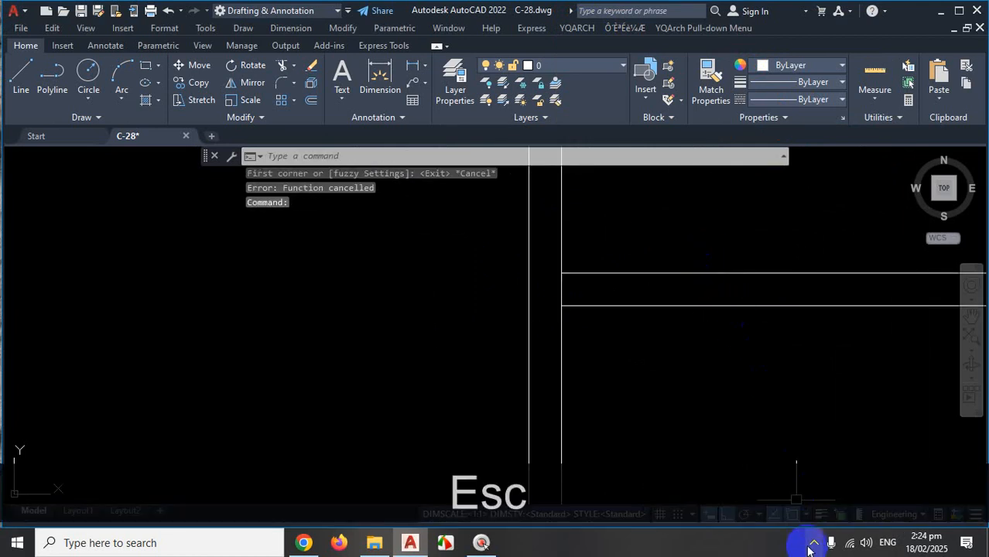
{"action": "left_click", "coordinate": [812, 544]}
{"action": "scroll", "coordinate": [530, 261], "scroll_direction": "down", "scroll_amount": 4}
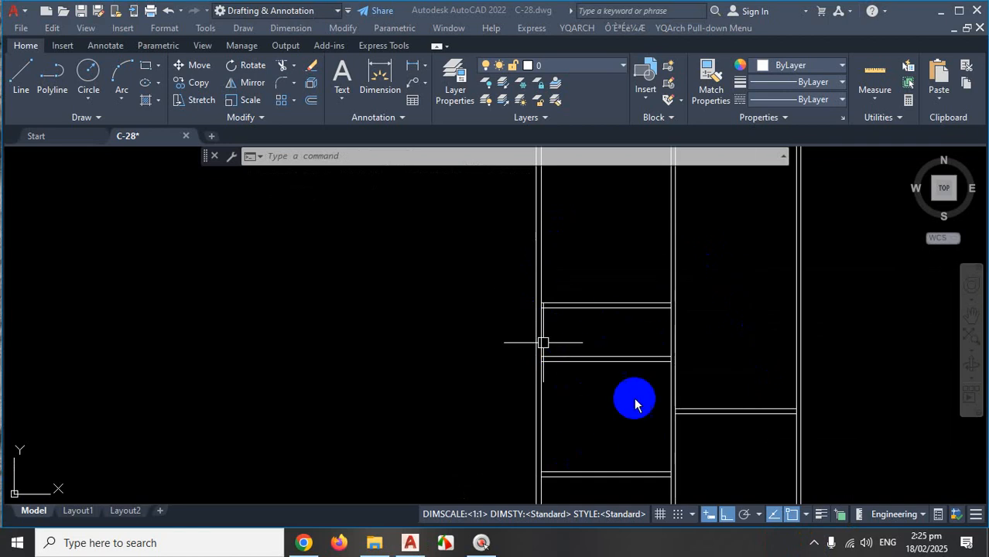
{"action": "scroll", "coordinate": [538, 309], "scroll_direction": "up", "scroll_amount": 4}
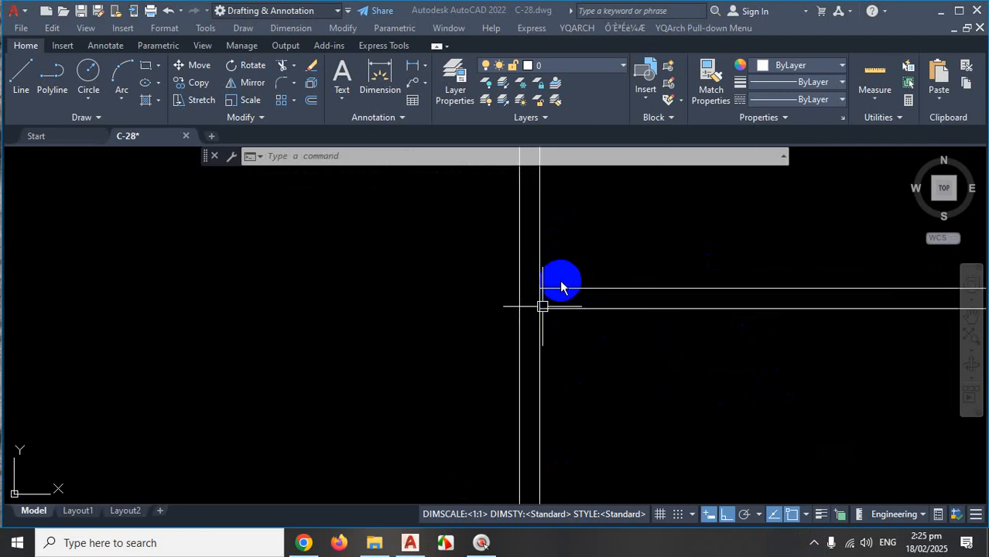
{"action": "key", "text": "Escape"}
{"action": "left_click", "coordinate": [629, 363]}
{"action": "key", "text": "Escape"}
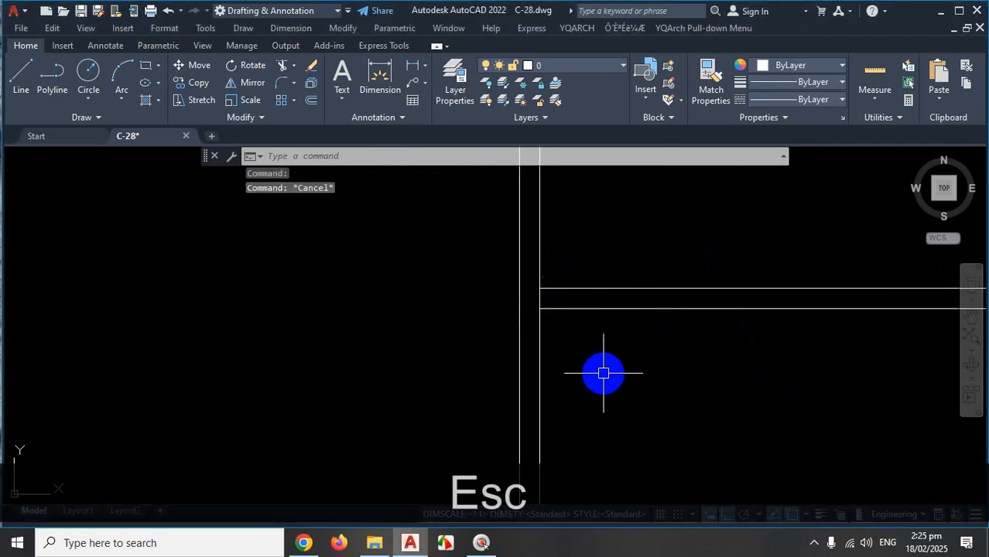
Use TR fences to cut three wall segments between the shelf lines.
{"action": "type", "text": "tr"}
{"action": "key", "text": "Return"}
{"action": "scroll", "coordinate": [608, 379], "scroll_direction": "down", "scroll_amount": 3}
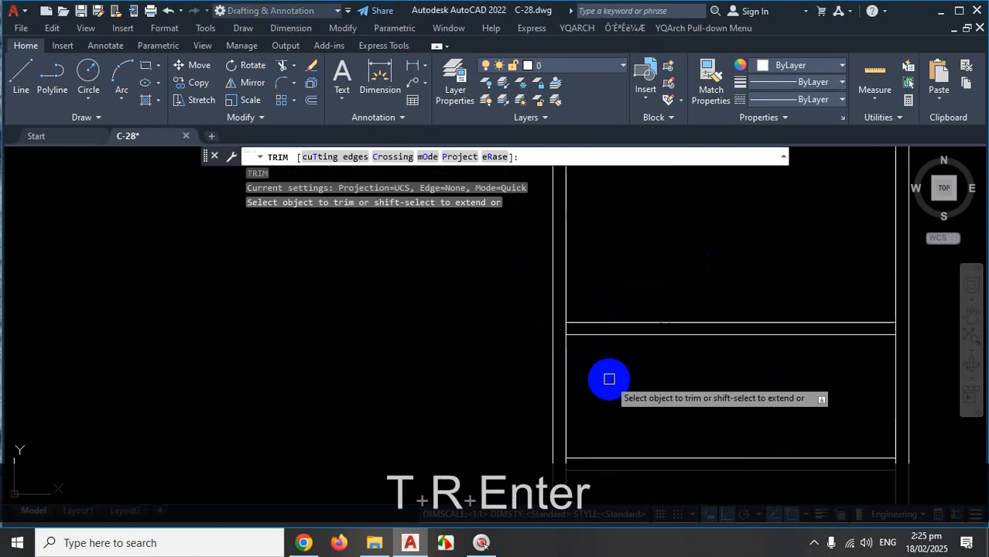
{"action": "scroll", "coordinate": [600, 371], "scroll_direction": "up", "scroll_amount": 3}
{"action": "left_click", "coordinate": [557, 344]}
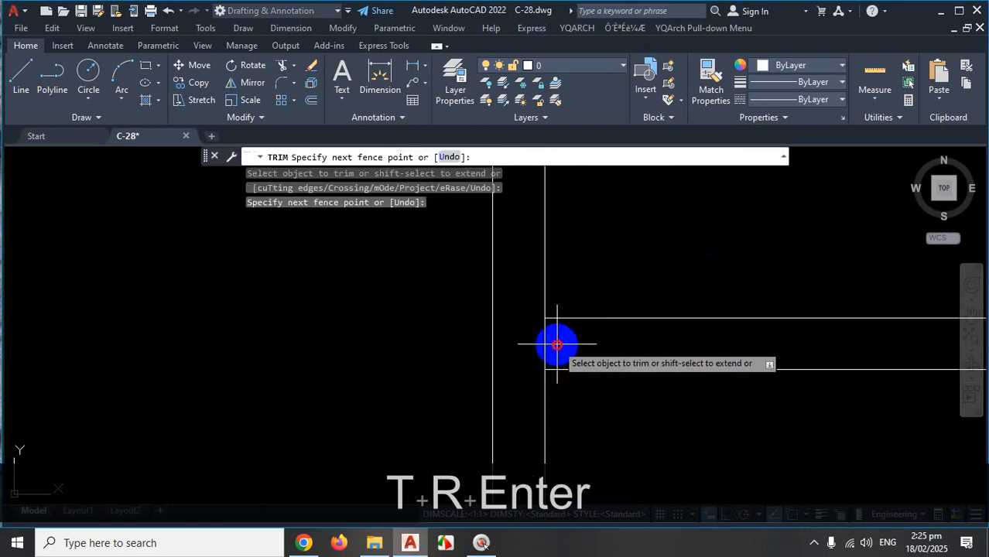
{"action": "left_click", "coordinate": [532, 346]}
{"action": "scroll", "coordinate": [576, 304], "scroll_direction": "down", "scroll_amount": 5}
{"action": "scroll", "coordinate": [576, 337], "scroll_direction": "up", "scroll_amount": 4}
{"action": "scroll", "coordinate": [558, 353], "scroll_direction": "up", "scroll_amount": 5}
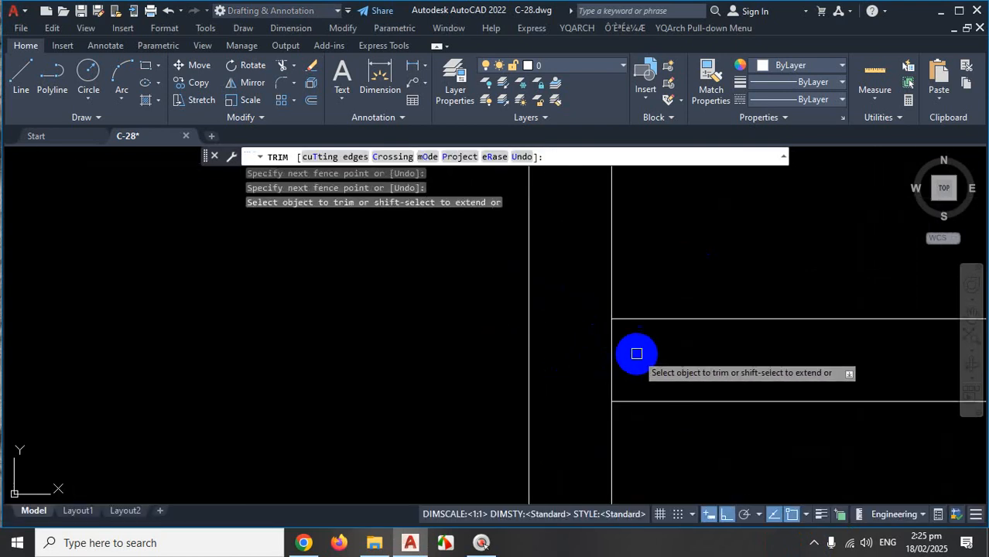
{"action": "left_click", "coordinate": [636, 354]}
{"action": "left_click", "coordinate": [566, 359]}
{"action": "scroll", "coordinate": [611, 305], "scroll_direction": "down", "scroll_amount": 8}
{"action": "scroll", "coordinate": [616, 423], "scroll_direction": "up", "scroll_amount": 3}
{"action": "scroll", "coordinate": [614, 414], "scroll_direction": "up", "scroll_amount": 6}
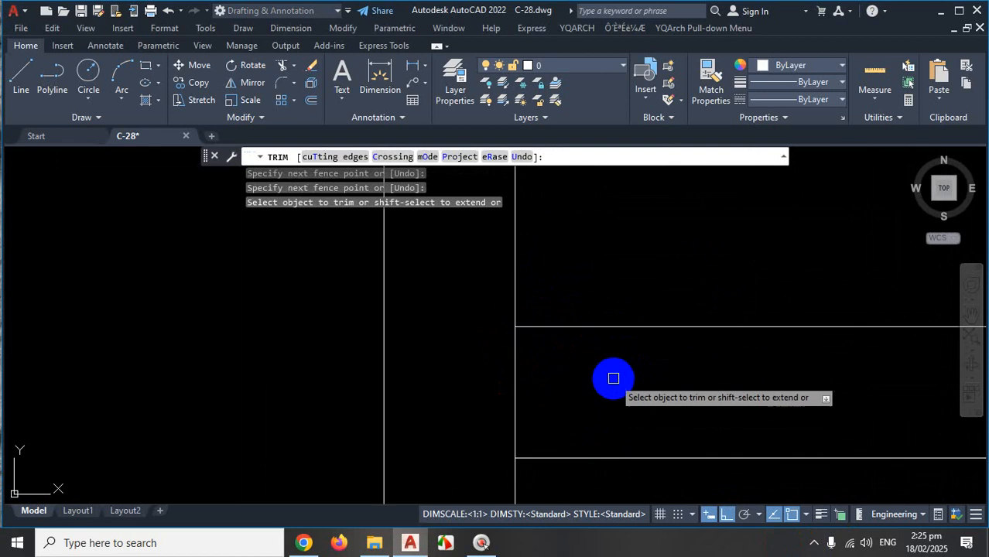
{"action": "left_click", "coordinate": [551, 385]}
{"action": "left_click", "coordinate": [404, 401]}
{"action": "left_click", "coordinate": [534, 389]}
Undo the last trim, then trim the vertical wall line and the line end at the junction instead.
{"action": "scroll", "coordinate": [488, 351], "scroll_direction": "down", "scroll_amount": 6}
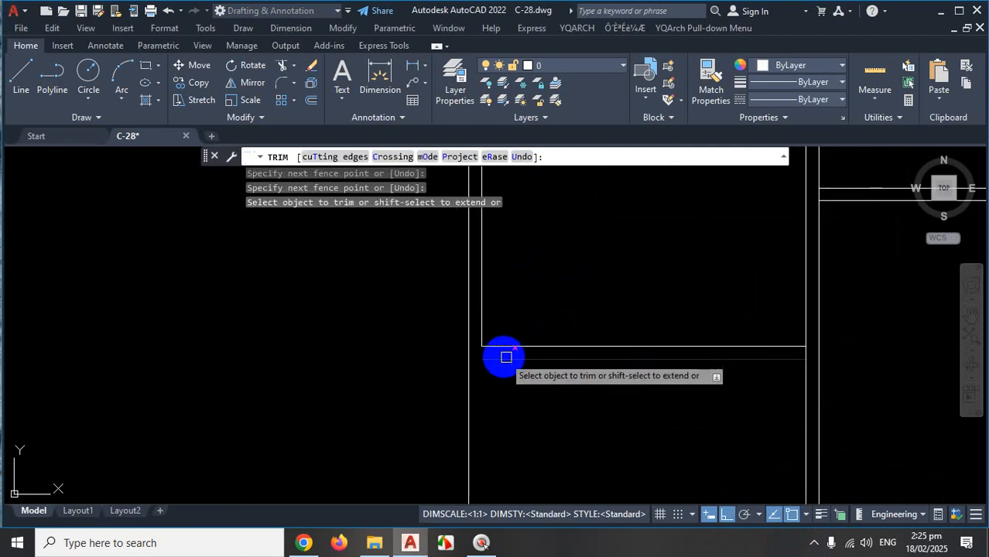
{"action": "scroll", "coordinate": [514, 418], "scroll_direction": "up", "scroll_amount": 6}
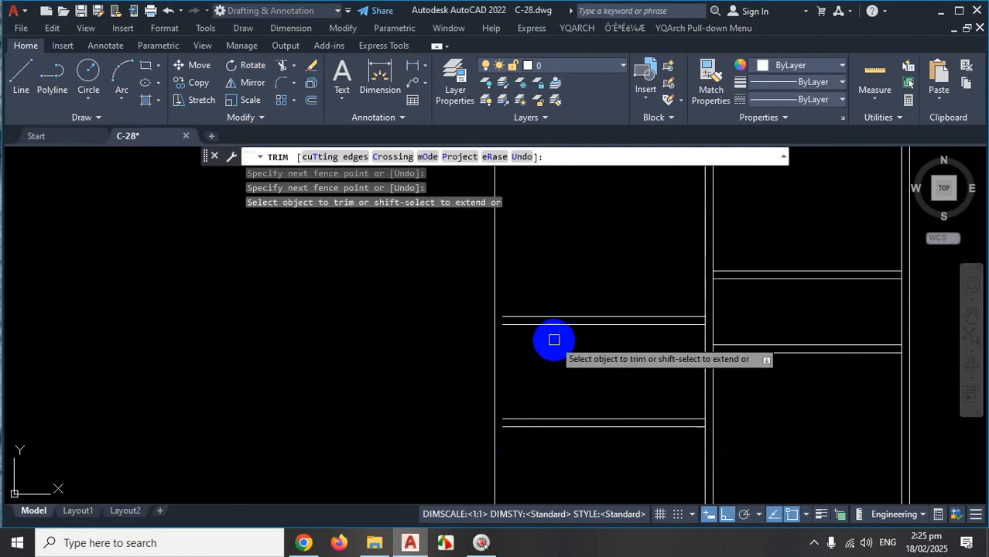
{"action": "scroll", "coordinate": [552, 340], "scroll_direction": "down", "scroll_amount": 3}
{"action": "key", "text": "ctrl+z"}
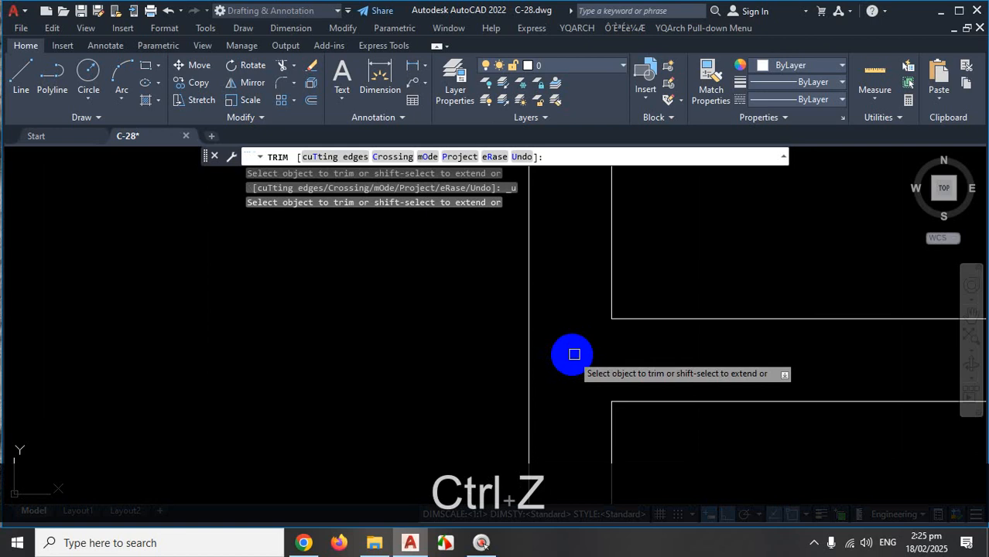
{"action": "scroll", "coordinate": [574, 355], "scroll_direction": "down", "scroll_amount": 5}
{"action": "scroll", "coordinate": [636, 396], "scroll_direction": "up", "scroll_amount": 6}
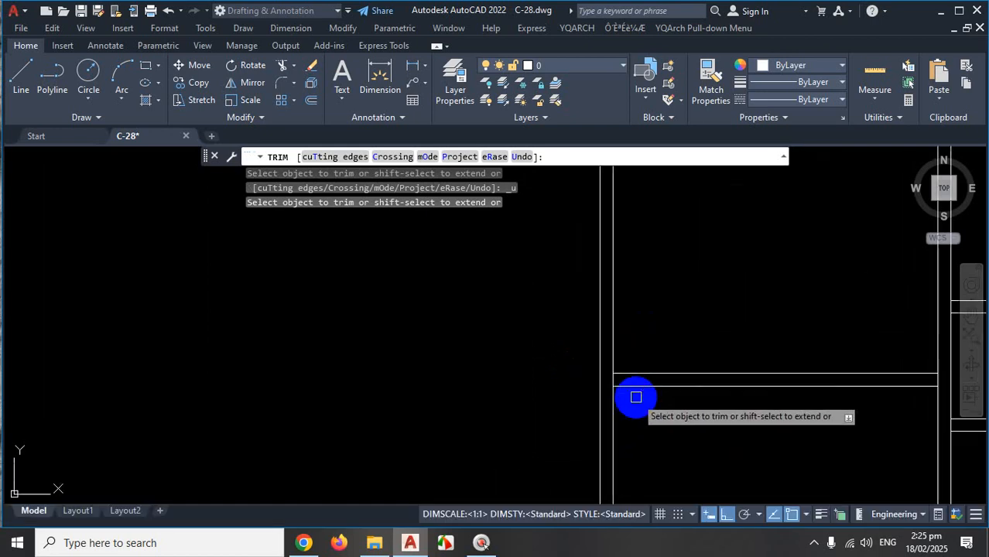
{"action": "scroll", "coordinate": [636, 396], "scroll_direction": "up", "scroll_amount": 3}
{"action": "scroll", "coordinate": [573, 351], "scroll_direction": "down", "scroll_amount": 4}
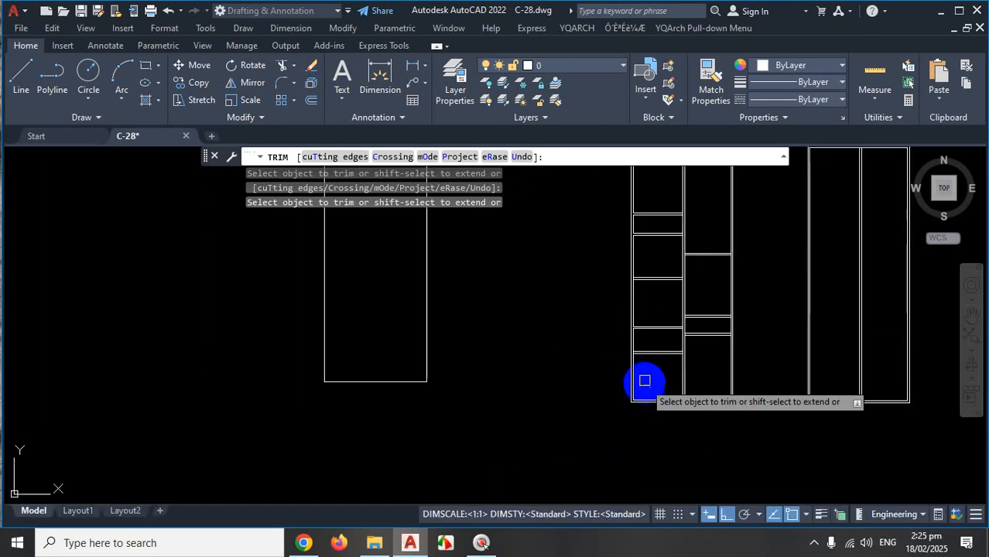
{"action": "scroll", "coordinate": [609, 336], "scroll_direction": "up", "scroll_amount": 5}
{"action": "left_click", "coordinate": [512, 260]}
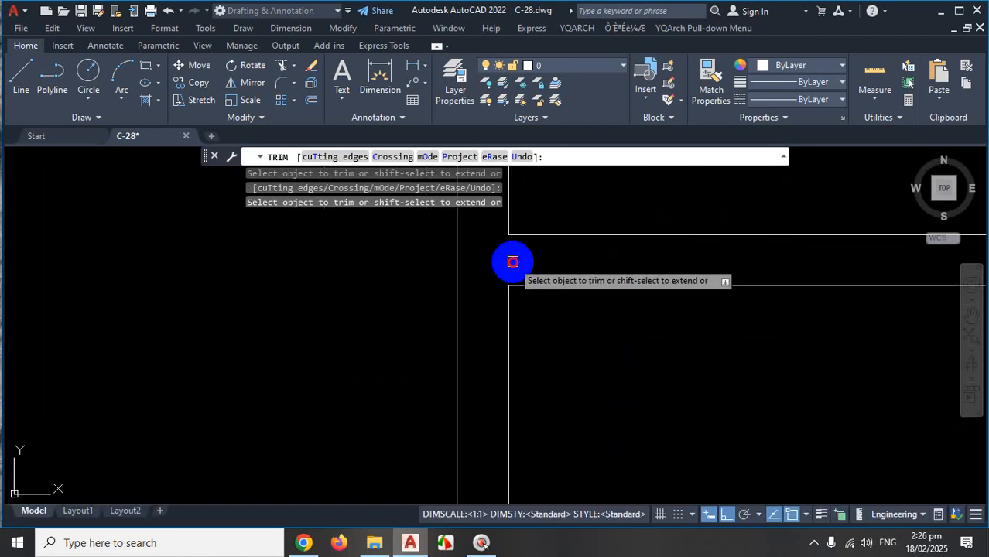
{"action": "scroll", "coordinate": [603, 375], "scroll_direction": "down", "scroll_amount": 5}
{"action": "scroll", "coordinate": [900, 249], "scroll_direction": "up", "scroll_amount": 3}
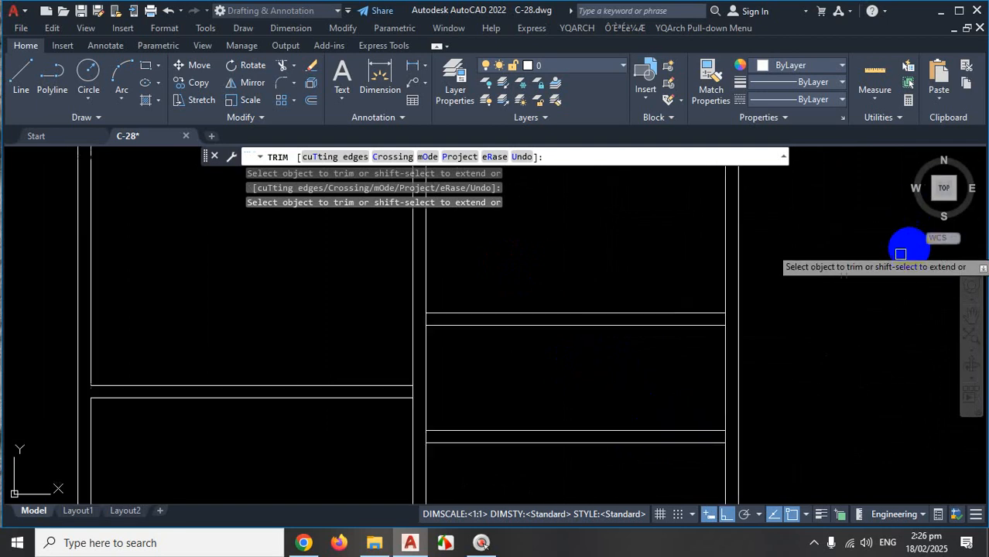
{"action": "scroll", "coordinate": [784, 336], "scroll_direction": "up", "scroll_amount": 3}
{"action": "left_click", "coordinate": [608, 306]}
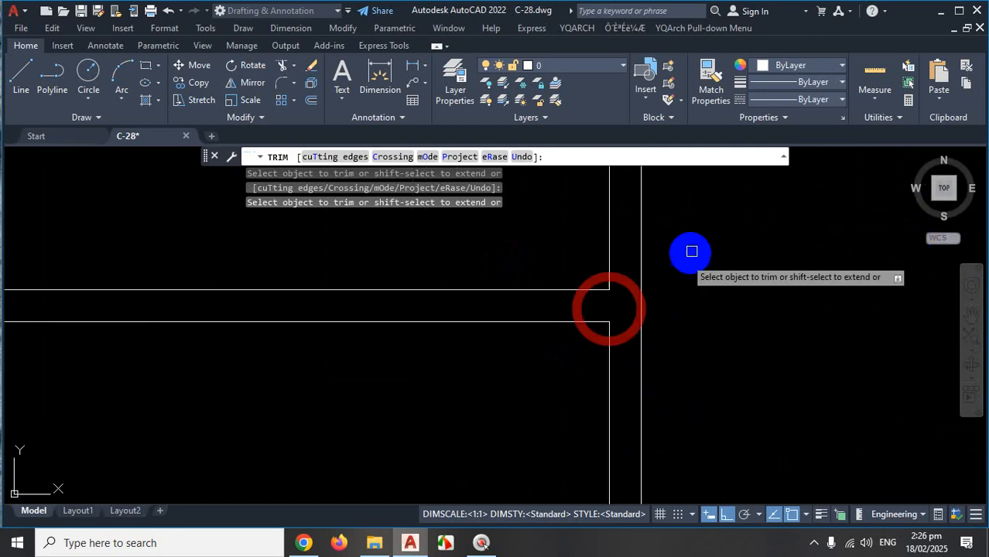
{"action": "scroll", "coordinate": [691, 340], "scroll_direction": "down", "scroll_amount": 2}
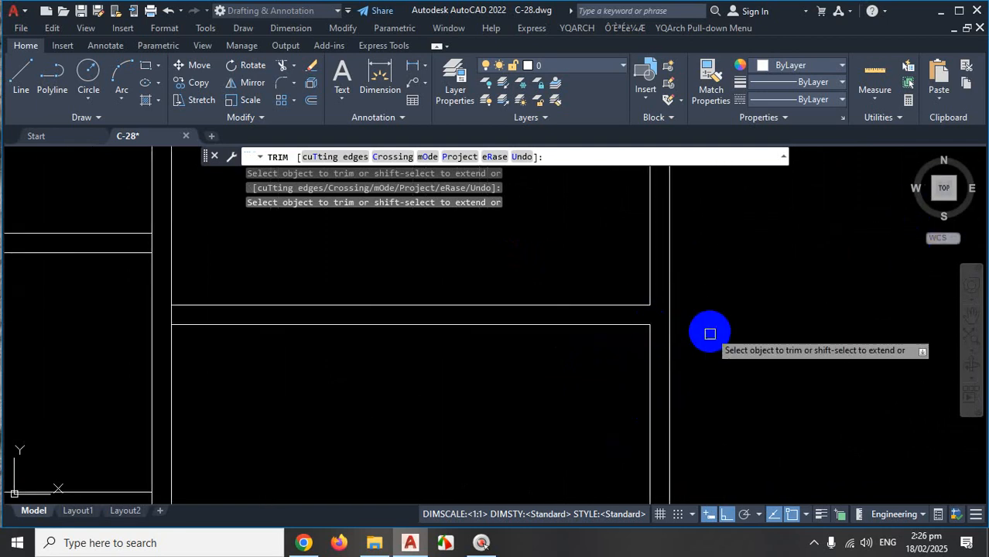
{"action": "scroll", "coordinate": [706, 334], "scroll_direction": "down", "scroll_amount": 6}
{"action": "scroll", "coordinate": [727, 323], "scroll_direction": "up", "scroll_amount": 3}
{"action": "scroll", "coordinate": [747, 346], "scroll_direction": "up", "scroll_amount": 4}
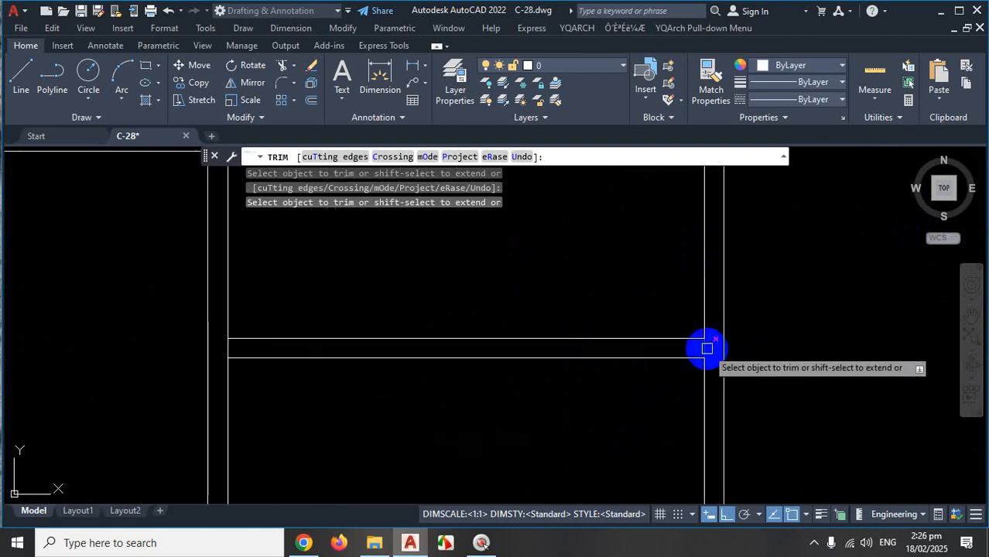
{"action": "scroll", "coordinate": [824, 328], "scroll_direction": "down", "scroll_amount": 3}
{"action": "scroll", "coordinate": [820, 309], "scroll_direction": "up", "scroll_amount": 4}
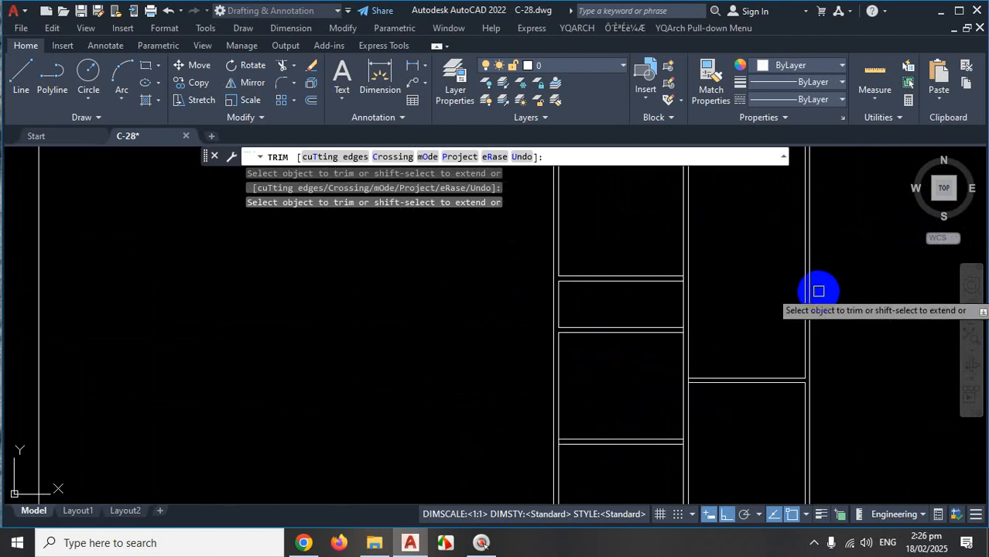
{"action": "scroll", "coordinate": [740, 296], "scroll_direction": "up", "scroll_amount": 2}
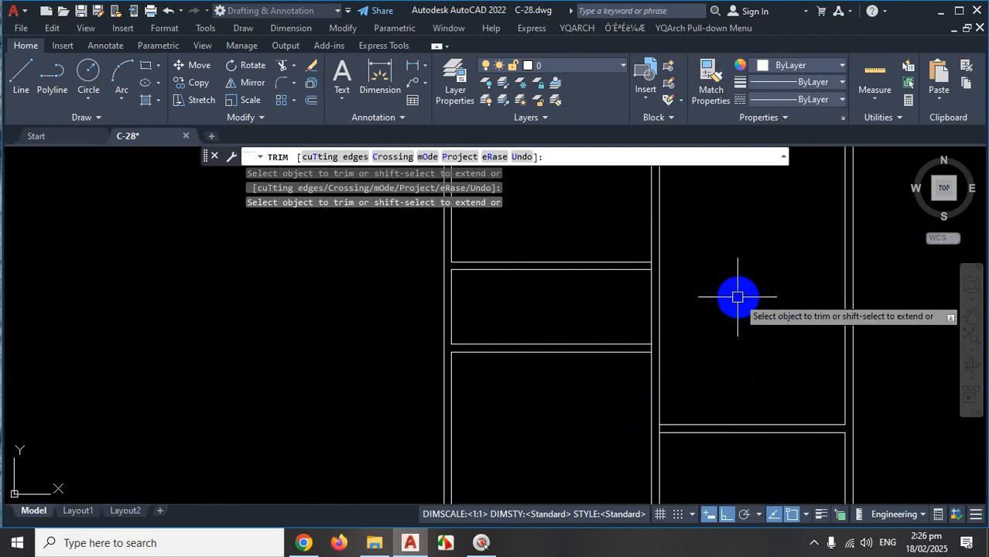
{"action": "key", "text": "Escape"}
Toggle the Properties palette, start and cancel Trim again, and switch to the floor-plan PDF.
{"action": "scroll", "coordinate": [743, 308], "scroll_direction": "down", "scroll_amount": 4}
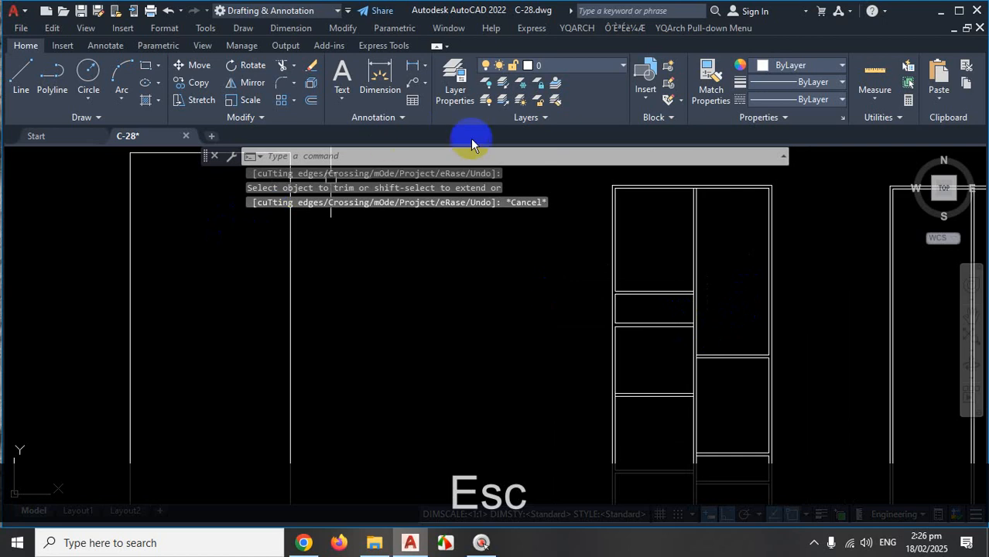
{"action": "scroll", "coordinate": [608, 310], "scroll_direction": "down", "scroll_amount": 4}
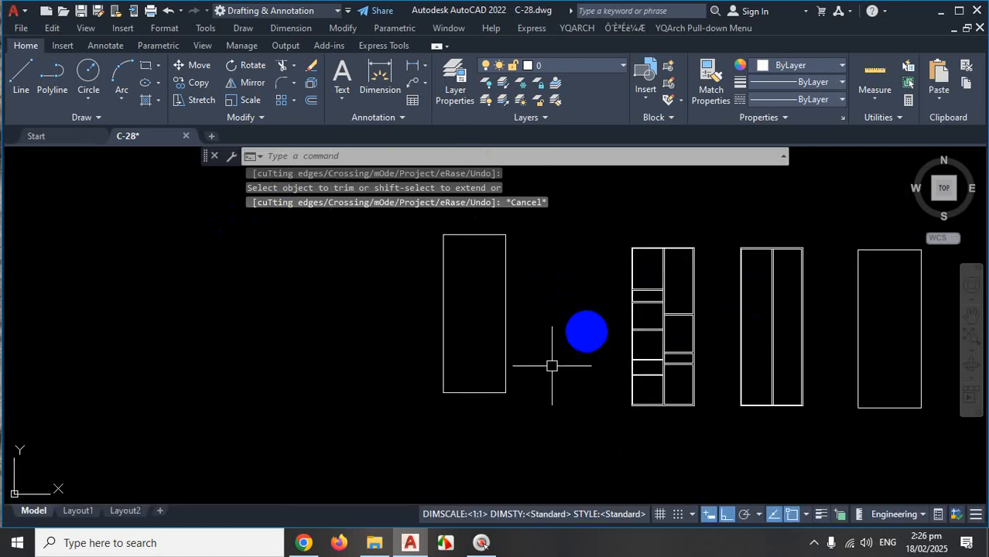
{"action": "scroll", "coordinate": [669, 364], "scroll_direction": "up", "scroll_amount": 5}
{"action": "key", "text": "ctrl+1"}
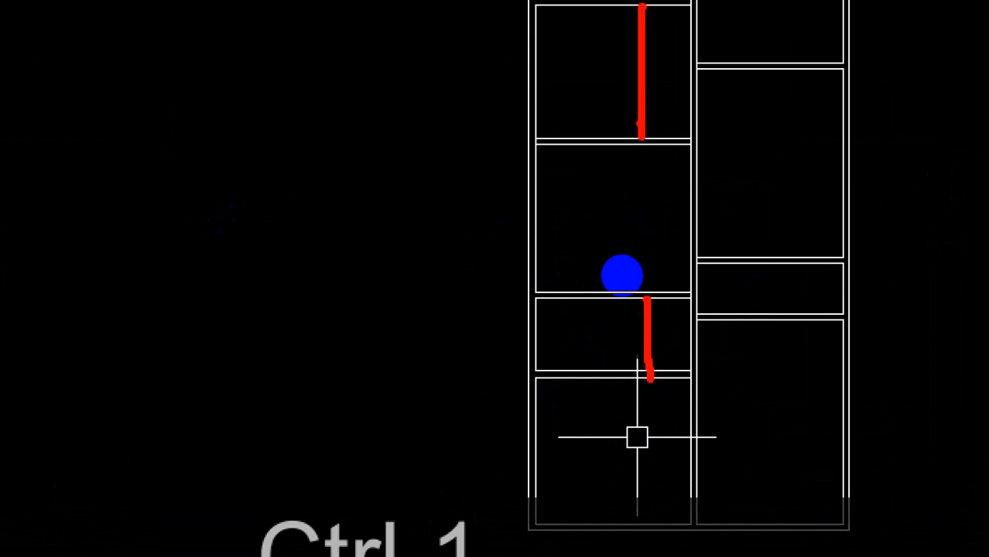
{"action": "key", "text": "Escape"}
{"action": "scroll", "coordinate": [573, 197], "scroll_direction": "up", "scroll_amount": 5}
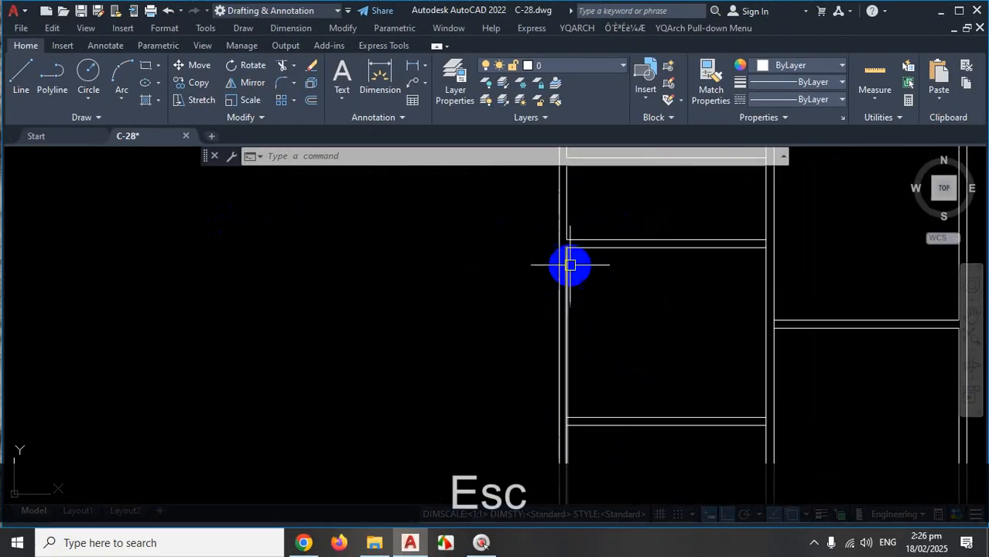
{"action": "scroll", "coordinate": [581, 296], "scroll_direction": "down", "scroll_amount": 7}
{"action": "scroll", "coordinate": [588, 398], "scroll_direction": "up", "scroll_amount": 6}
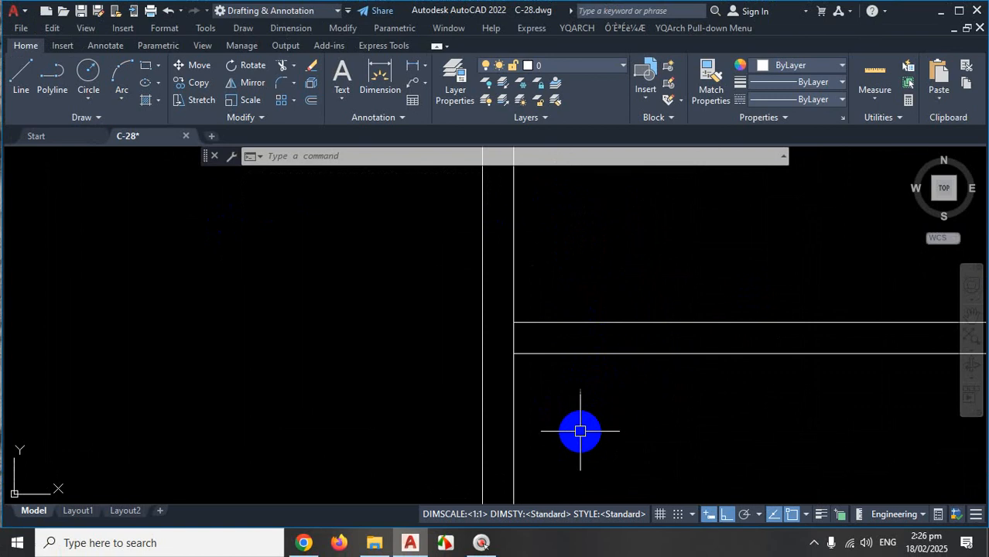
{"action": "type", "text": "tr"}
{"action": "key", "text": "space"}
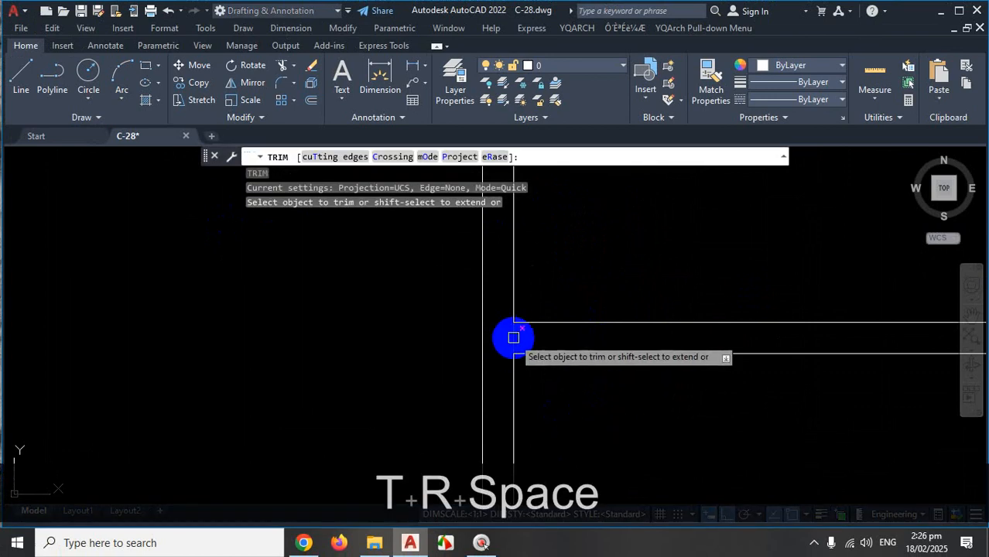
{"action": "key", "text": "Escape"}
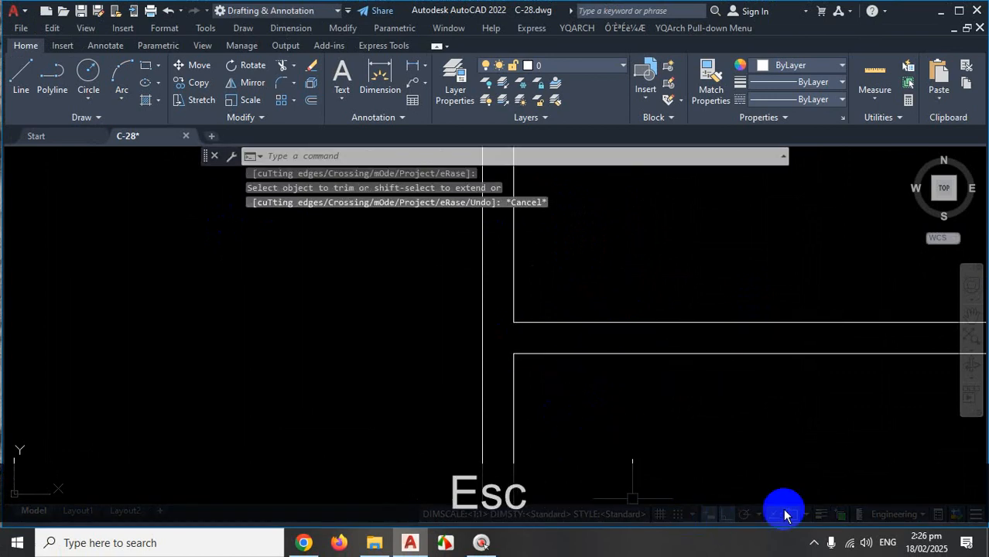
{"action": "left_click", "coordinate": [814, 543]}
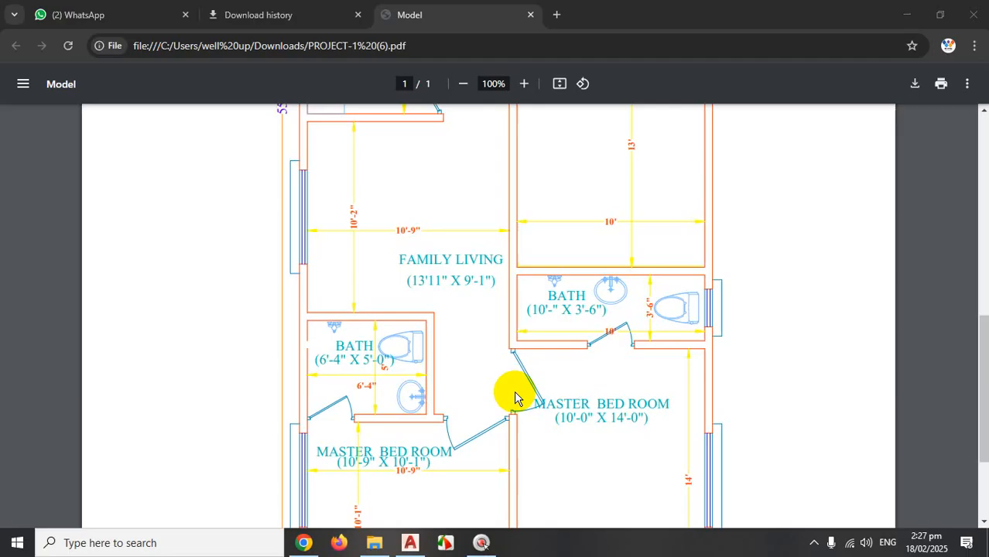
{"action": "key", "text": "ctrl+1"}
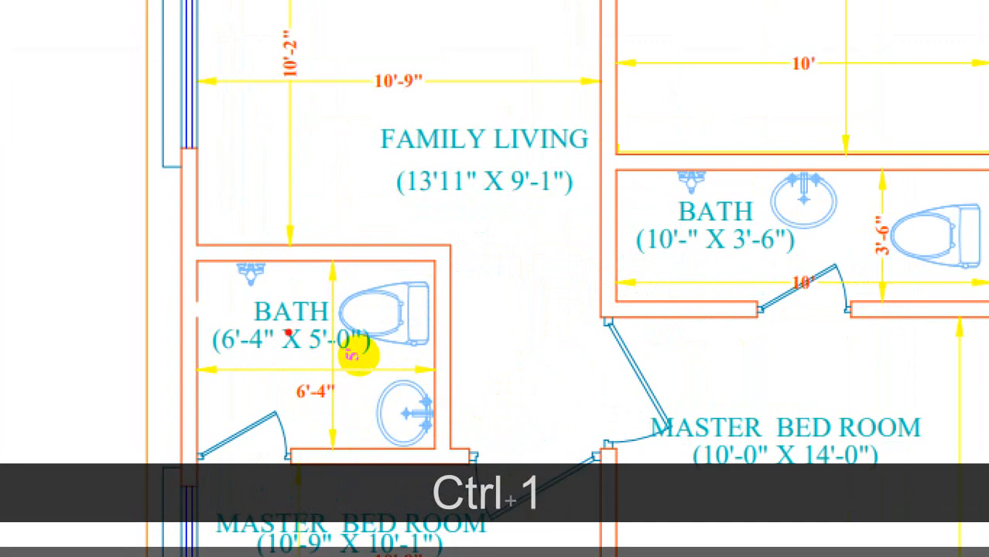
Pan the floor-plan PDF to check room sizes up to the kitchen and dining area, then return to C-28.
{"action": "left_click_drag", "start_coordinate": [200, 328], "coordinate": [364, 335]}
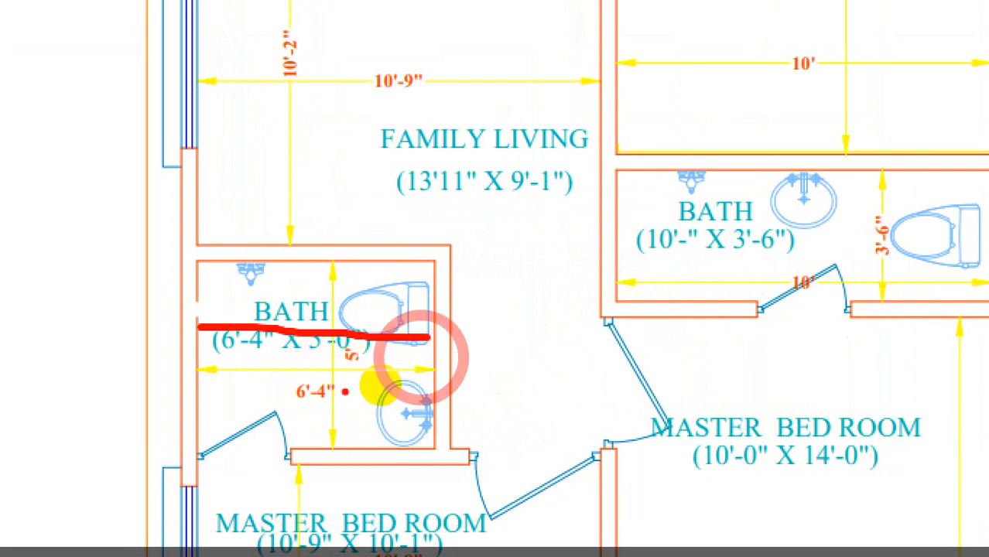
{"action": "left_click_drag", "start_coordinate": [427, 344], "coordinate": [425, 411]}
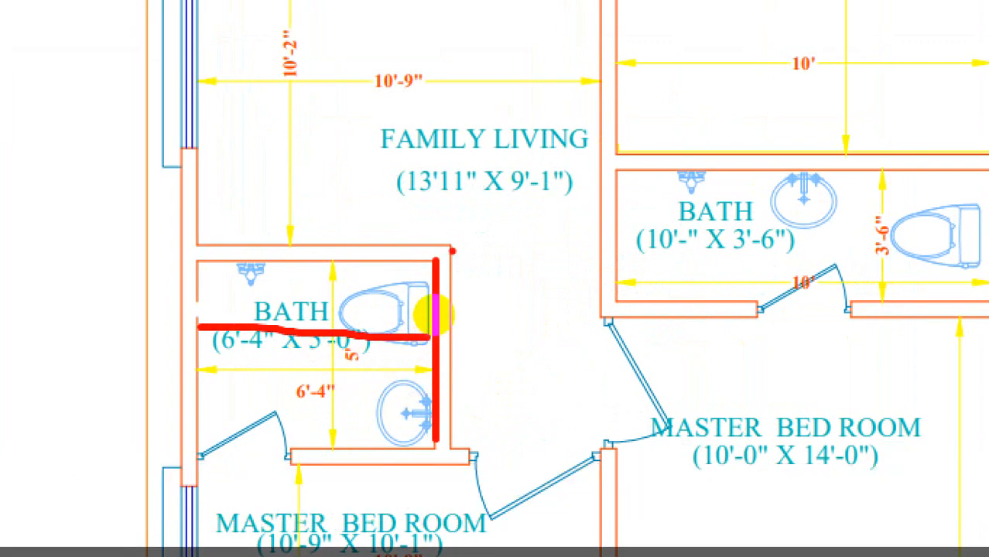
{"action": "left_click_drag", "start_coordinate": [432, 316], "coordinate": [431, 418]}
{"action": "key", "text": "ctrl+1"}
{"action": "key", "text": "Escape"}
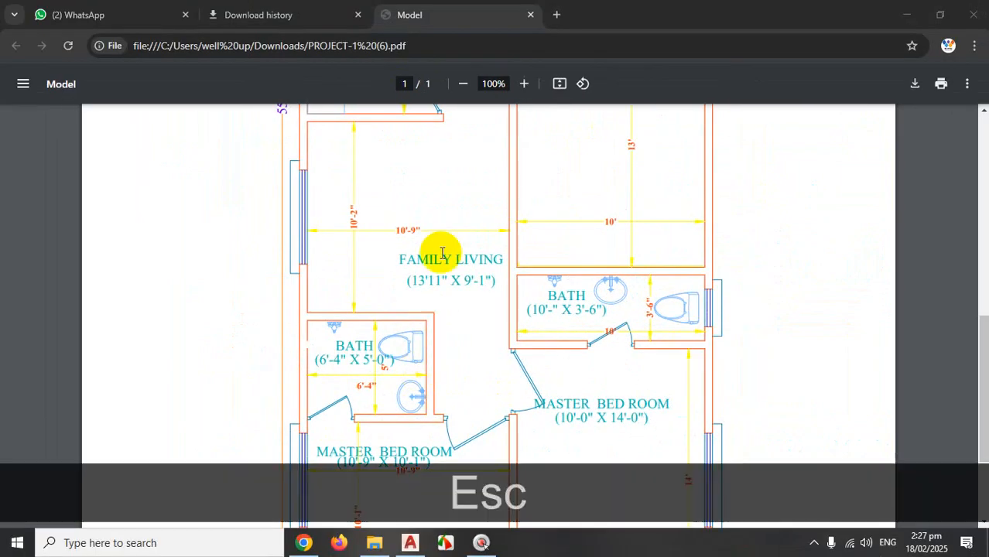
{"action": "scroll", "coordinate": [426, 253], "scroll_direction": "up", "scroll_amount": 4}
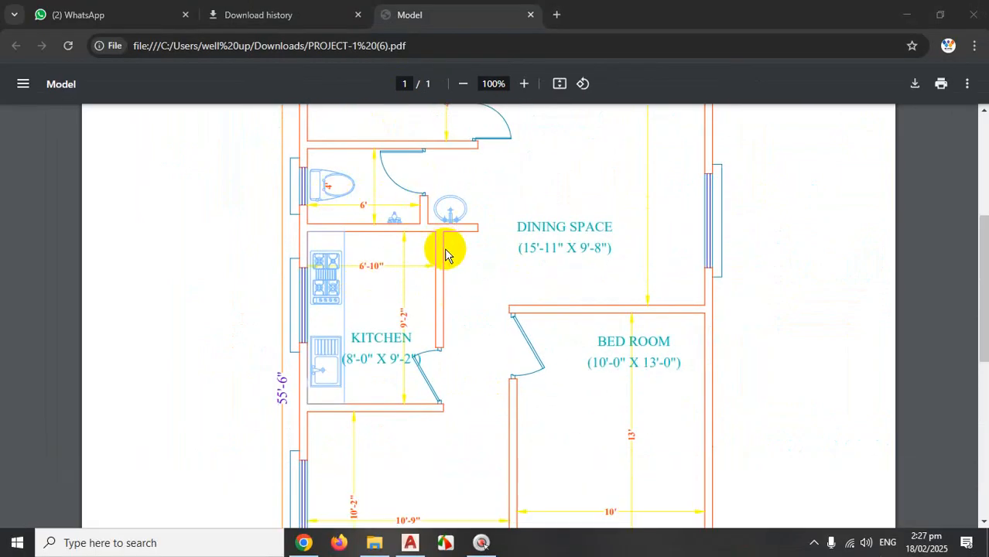
{"action": "left_click", "coordinate": [410, 540]}
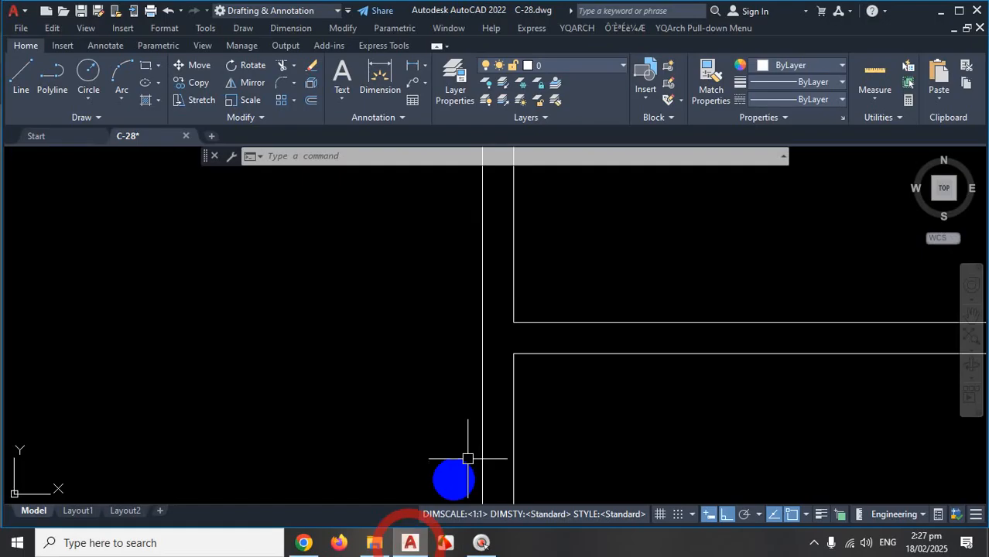
Offset the cabinet's left edge by 6'4, then offset that new line by 5.
{"action": "scroll", "coordinate": [510, 295], "scroll_direction": "down", "scroll_amount": 6}
{"action": "scroll", "coordinate": [589, 386], "scroll_direction": "up", "scroll_amount": 2}
{"action": "scroll", "coordinate": [567, 374], "scroll_direction": "down", "scroll_amount": 7}
{"action": "scroll", "coordinate": [571, 352], "scroll_direction": "up", "scroll_amount": 9}
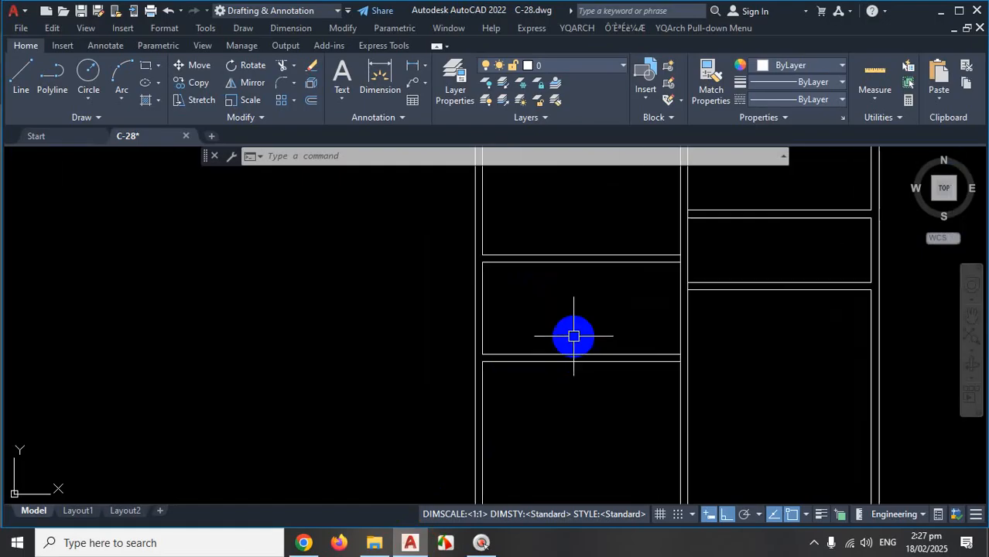
{"action": "type", "text": "o"}
{"action": "key", "text": "Return"}
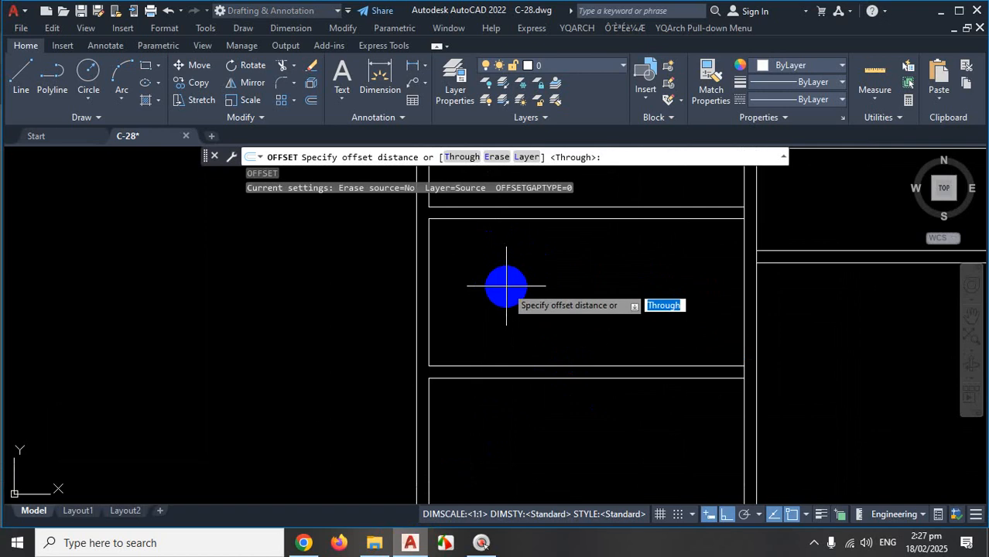
{"action": "key", "text": "Return"}
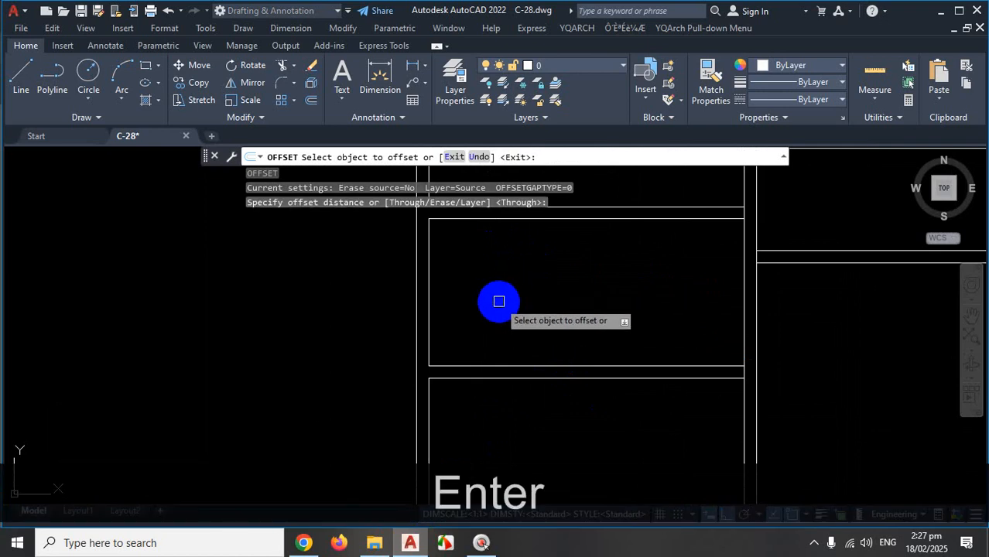
{"action": "left_click", "coordinate": [431, 304]}
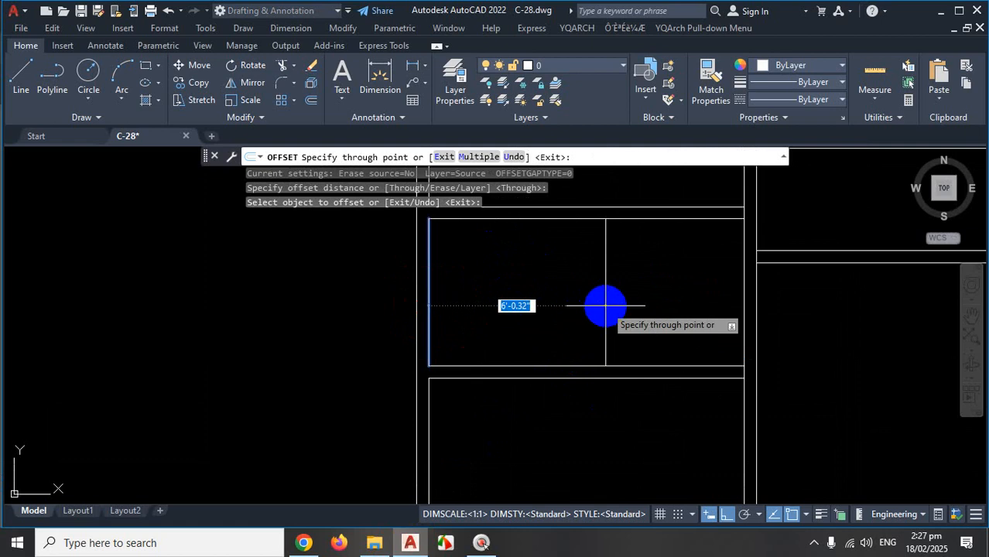
{"action": "type", "text": "6'4"}
{"action": "key", "text": "Return"}
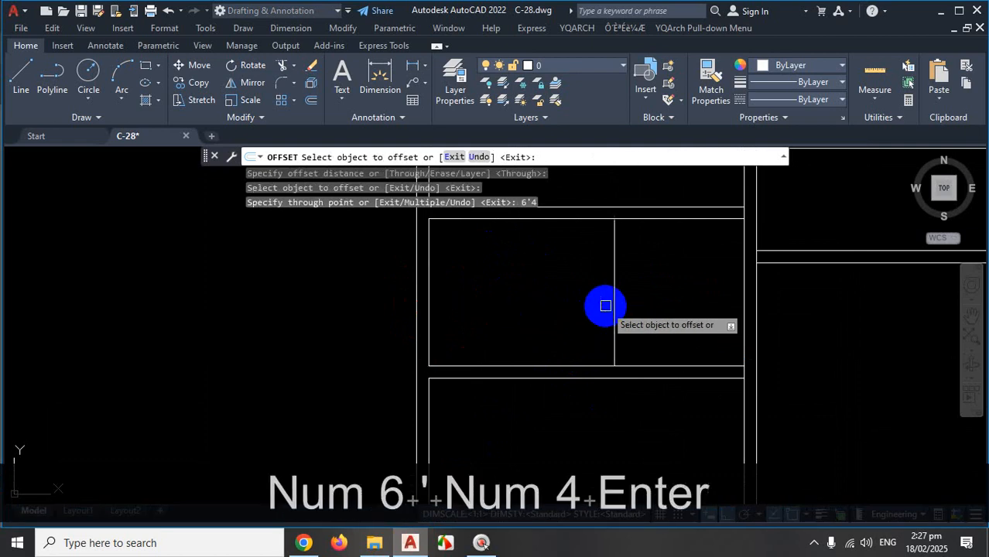
{"action": "left_click", "coordinate": [613, 288]}
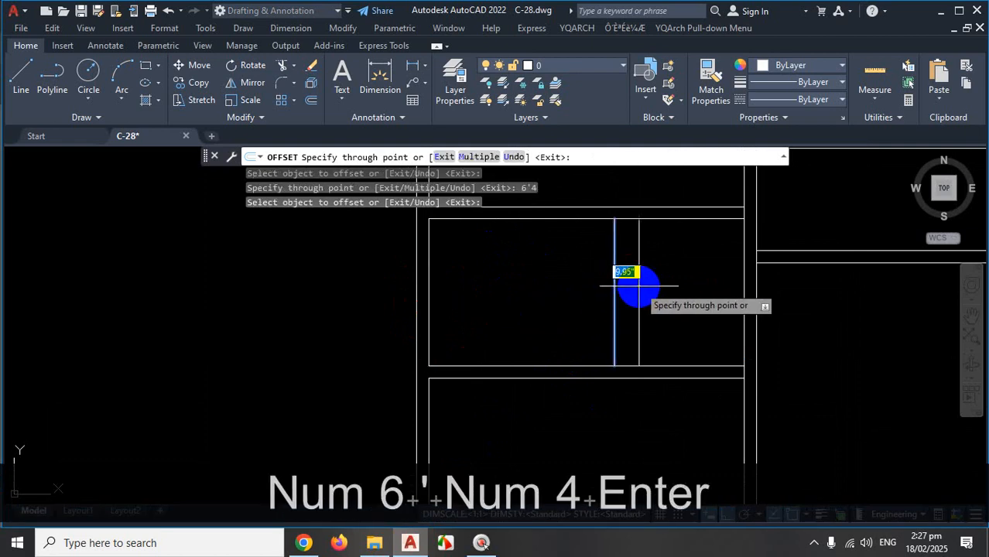
{"action": "type", "text": "5"}
{"action": "key", "text": "Return"}
{"action": "scroll", "coordinate": [560, 353], "scroll_direction": "down", "scroll_amount": 2}
{"action": "scroll", "coordinate": [567, 276], "scroll_direction": "down", "scroll_amount": 2}
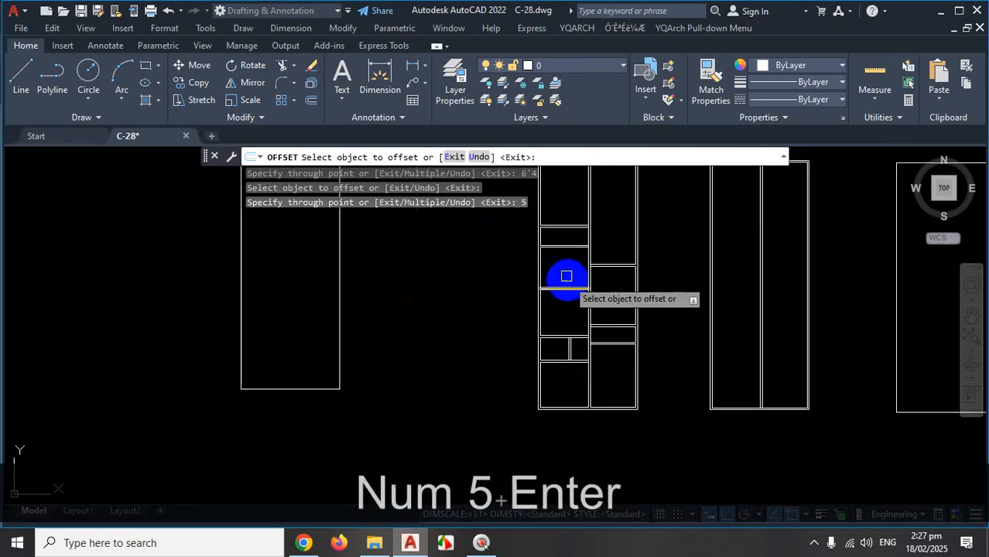
{"action": "scroll", "coordinate": [537, 254], "scroll_direction": "up", "scroll_amount": 5}
Offset another vertical line by 6'10, then offset the result by 5.
{"action": "left_click", "coordinate": [486, 300]}
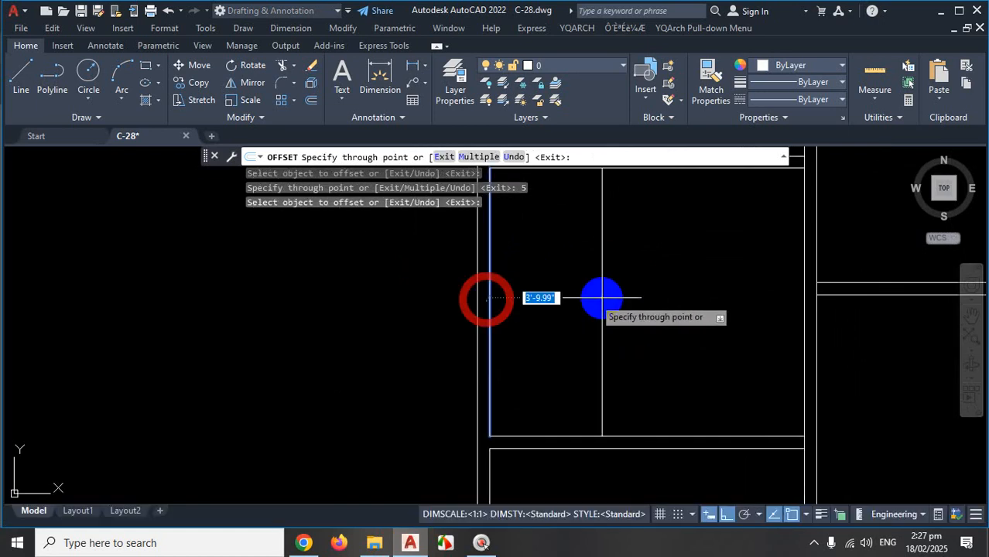
{"action": "type", "text": "6"}
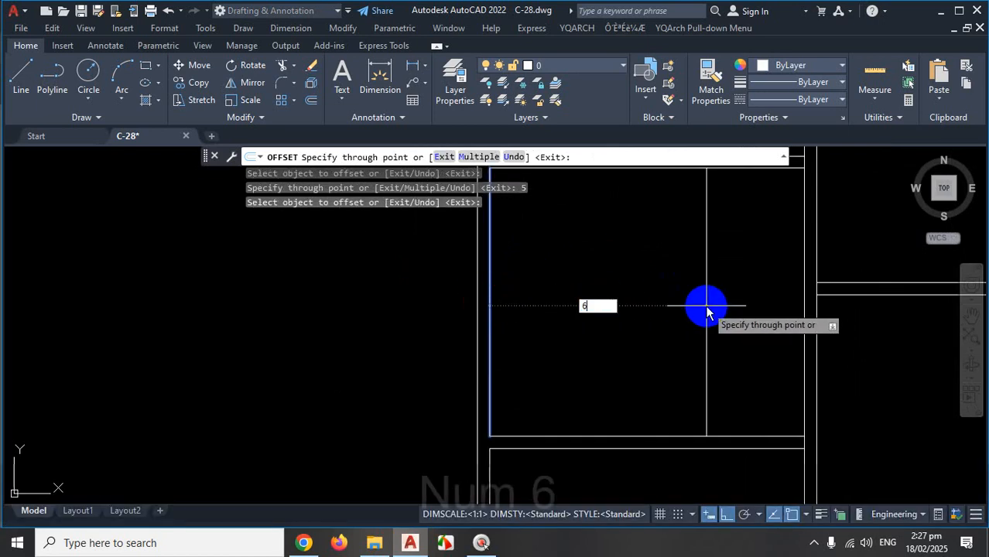
{"action": "type", "text": "'10"}
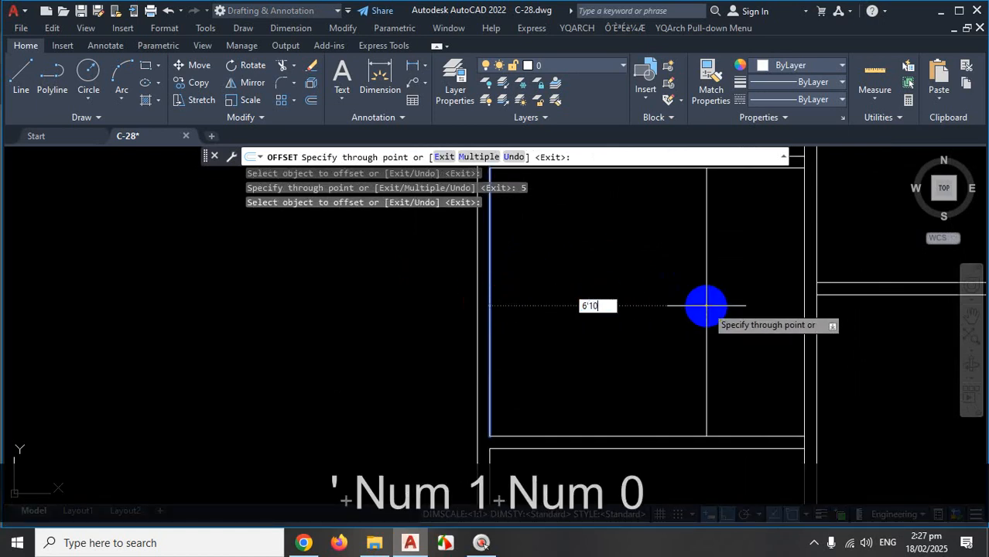
{"action": "key", "text": "Return"}
{"action": "scroll", "coordinate": [681, 313], "scroll_direction": "down", "scroll_amount": 2}
{"action": "left_click", "coordinate": [667, 319]}
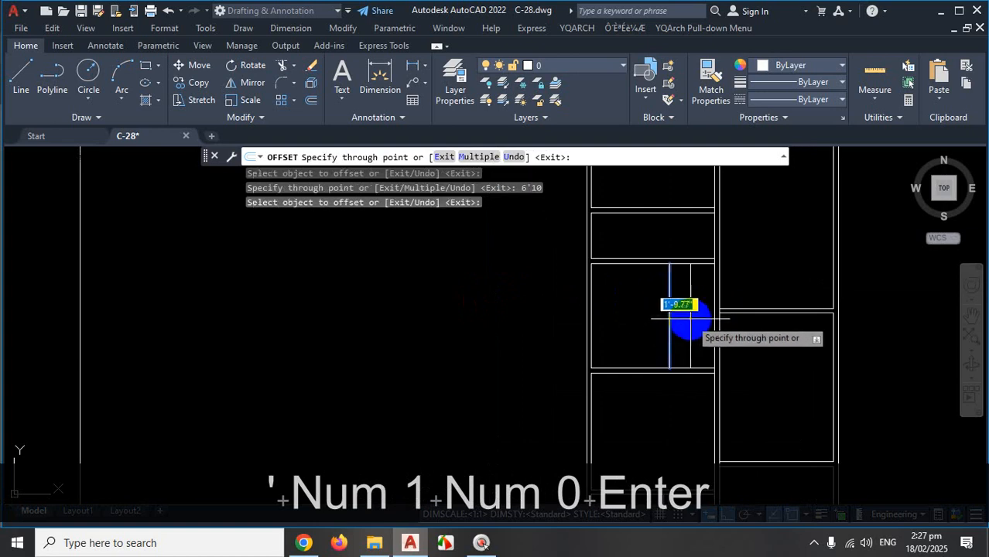
{"action": "type", "text": "5"}
{"action": "key", "text": "Return"}
{"action": "scroll", "coordinate": [611, 241], "scroll_direction": "up", "scroll_amount": 3}
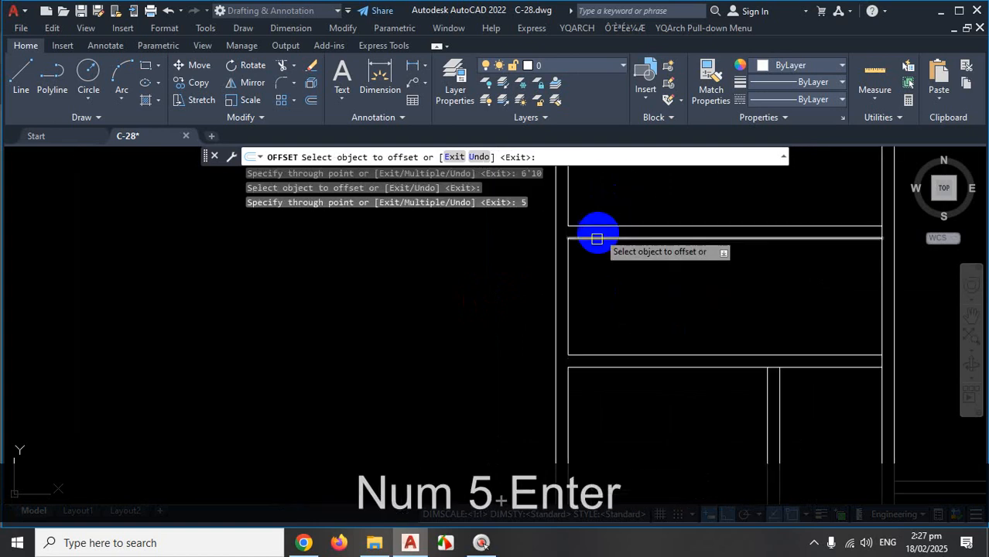
Offset the compartment's left vertical line by 6', then offset the new line by 5.
{"action": "left_click", "coordinate": [572, 292]}
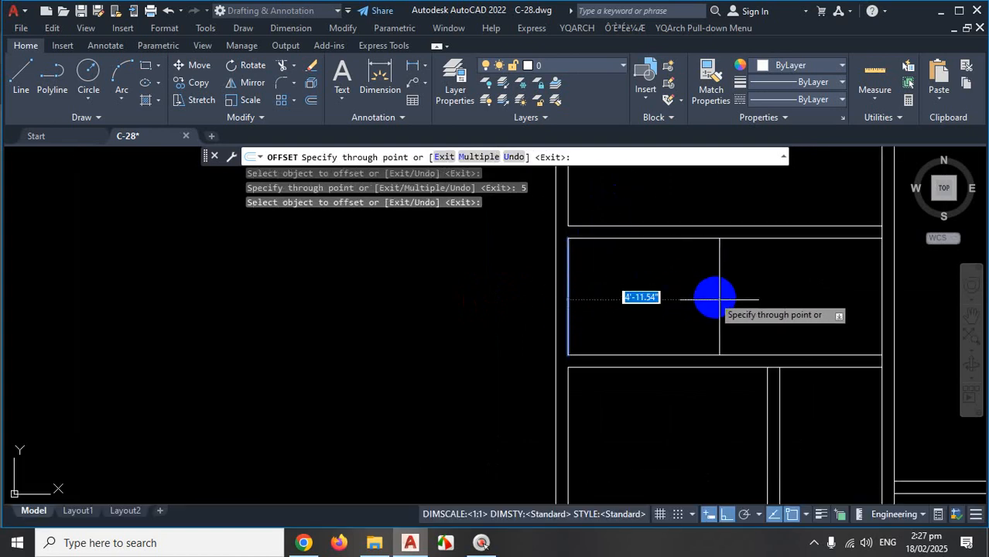
{"action": "type", "text": "6'"}
{"action": "key", "text": "Return"}
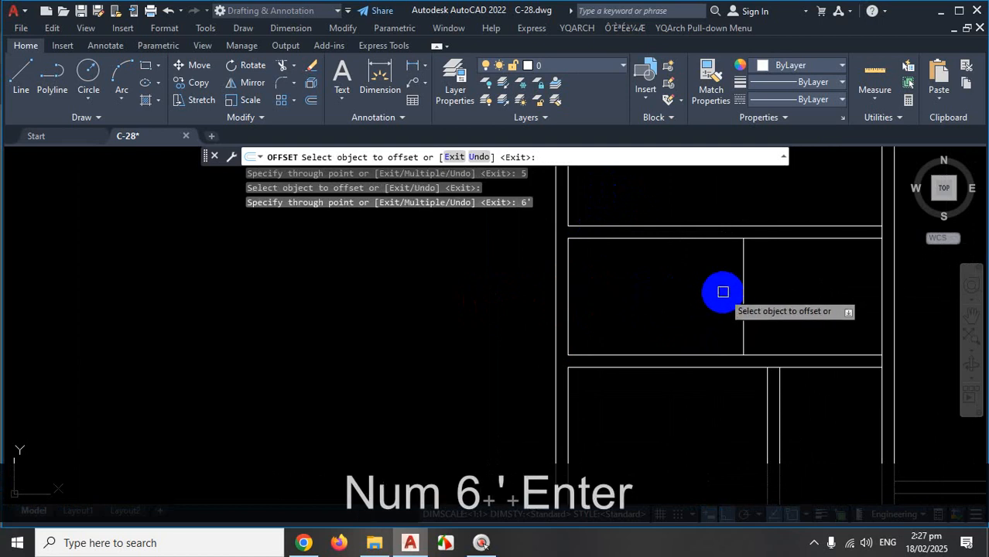
{"action": "left_click", "coordinate": [743, 278]}
{"action": "type", "text": "5"}
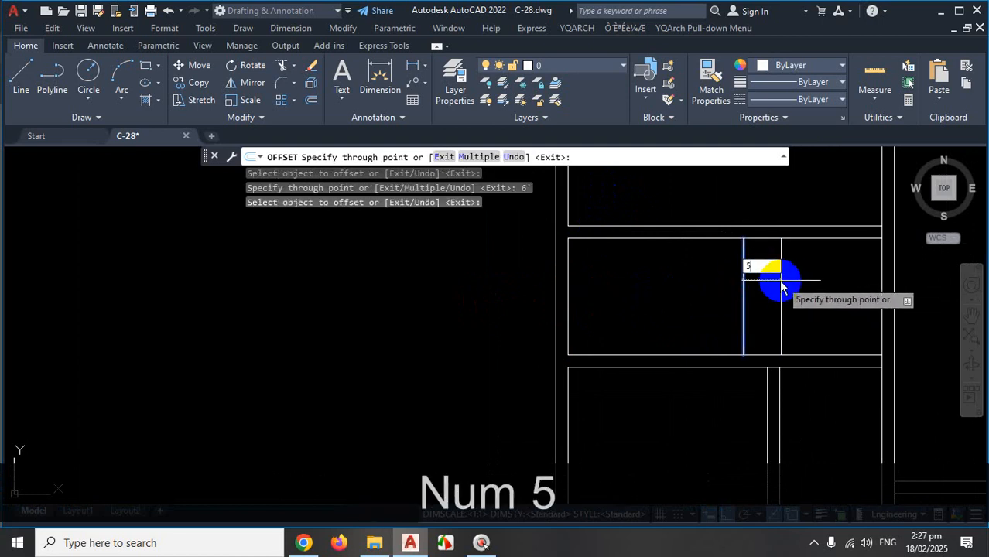
{"action": "key", "text": "Return"}
{"action": "scroll", "coordinate": [676, 309], "scroll_direction": "down", "scroll_amount": 3}
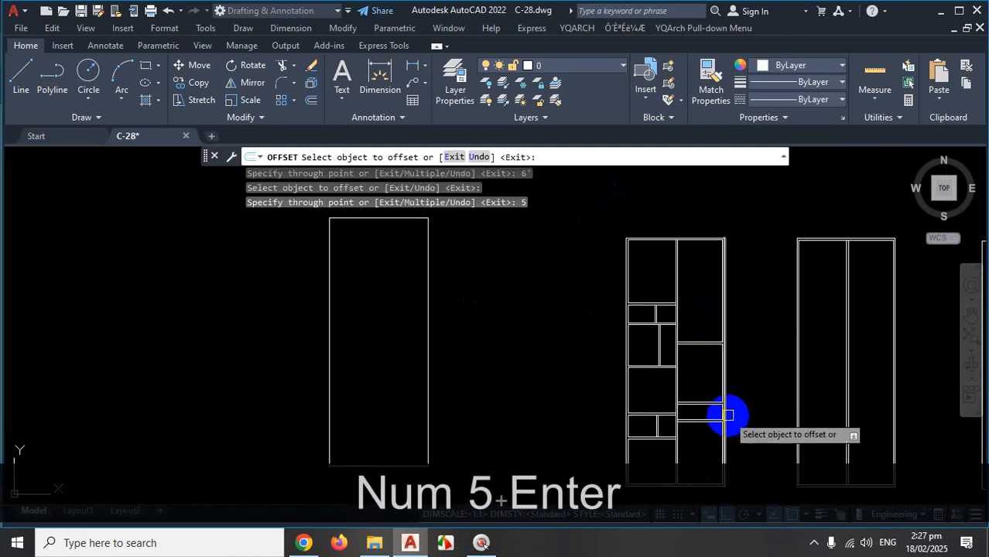
{"action": "left_click", "coordinate": [813, 542]}
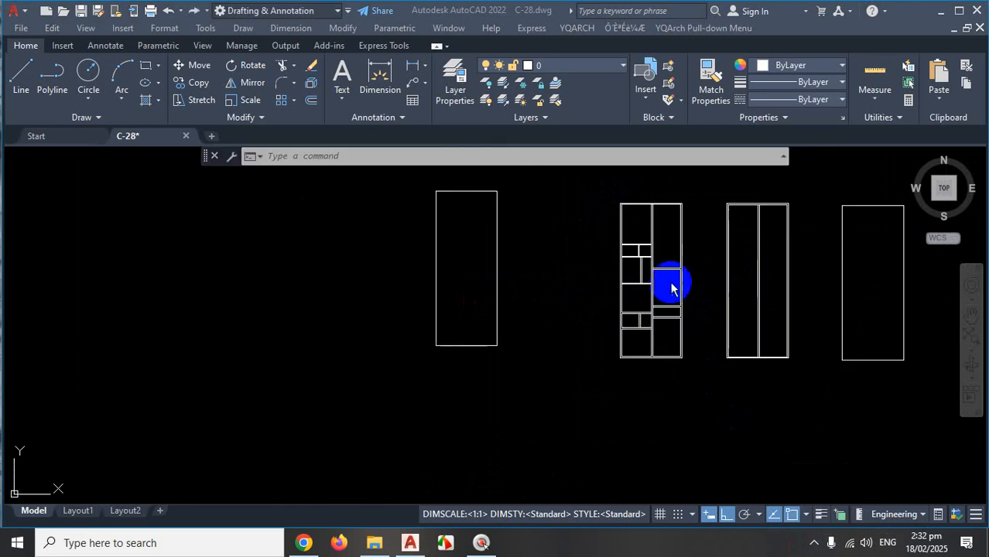
{"action": "scroll", "coordinate": [667, 267], "scroll_direction": "up", "scroll_amount": 5}
{"action": "left_click", "coordinate": [662, 252]}
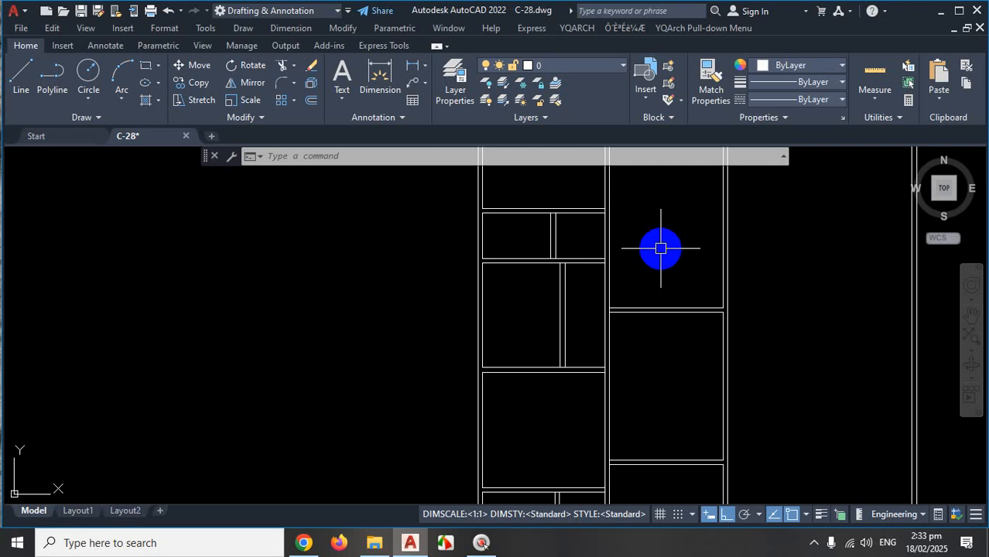
{"action": "left_click", "coordinate": [813, 543]}
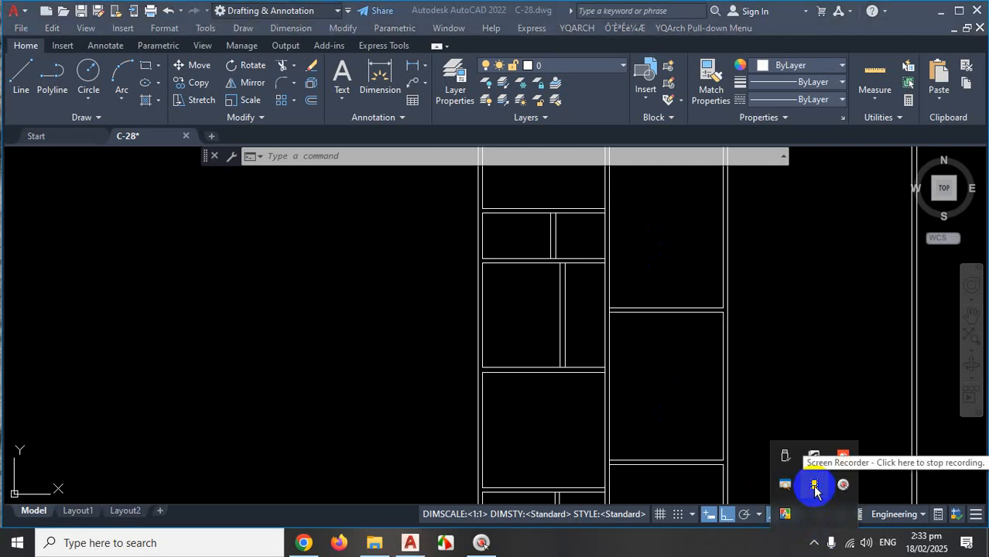
{"action": "scroll", "coordinate": [508, 411], "scroll_direction": "down", "scroll_amount": 5}
{"action": "key", "text": "Escape"}
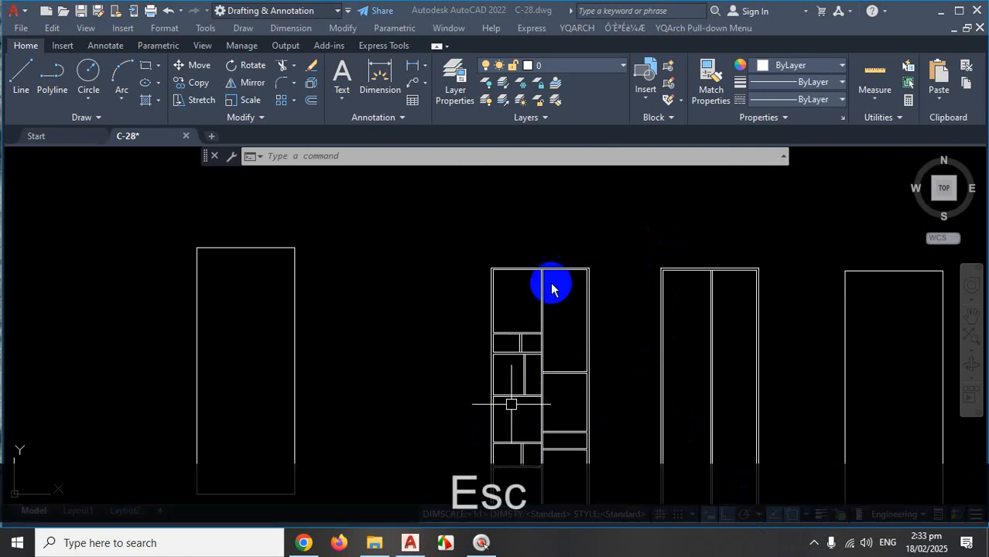
{"action": "scroll", "coordinate": [379, 348], "scroll_direction": "down", "scroll_amount": 4}
{"action": "scroll", "coordinate": [366, 305], "scroll_direction": "up", "scroll_amount": 4}
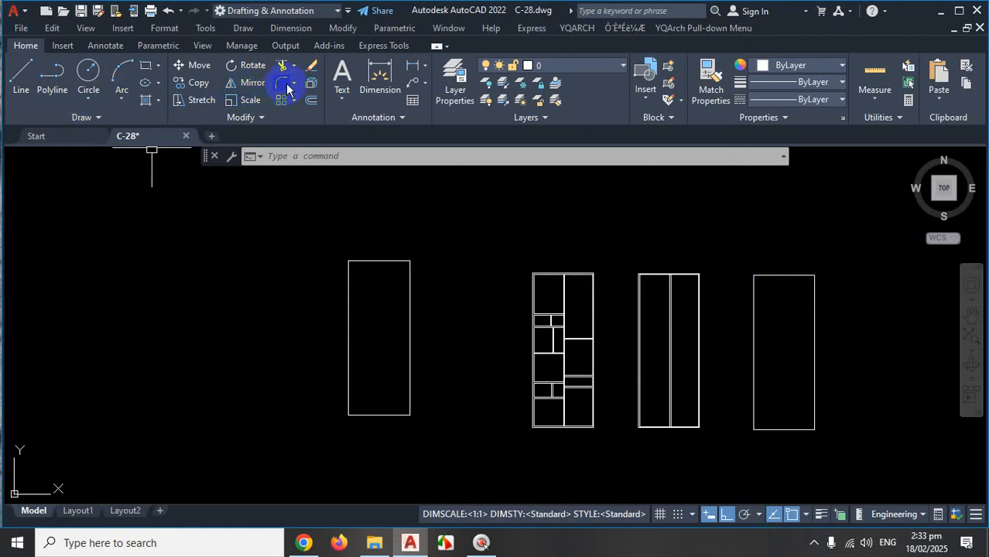
{"action": "left_click", "coordinate": [294, 83]}
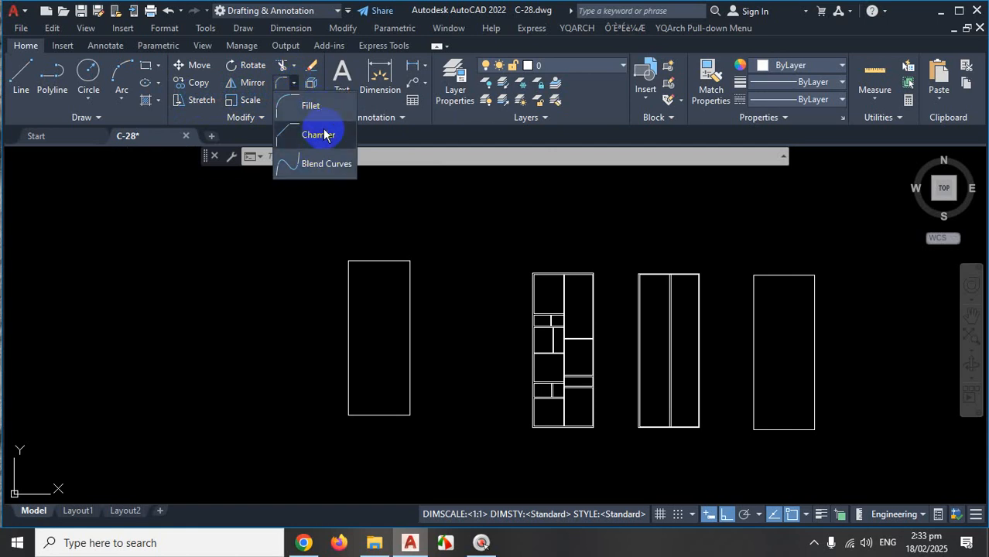
{"action": "key", "text": "ctrl"}
{"action": "key", "text": "ctrl+1"}
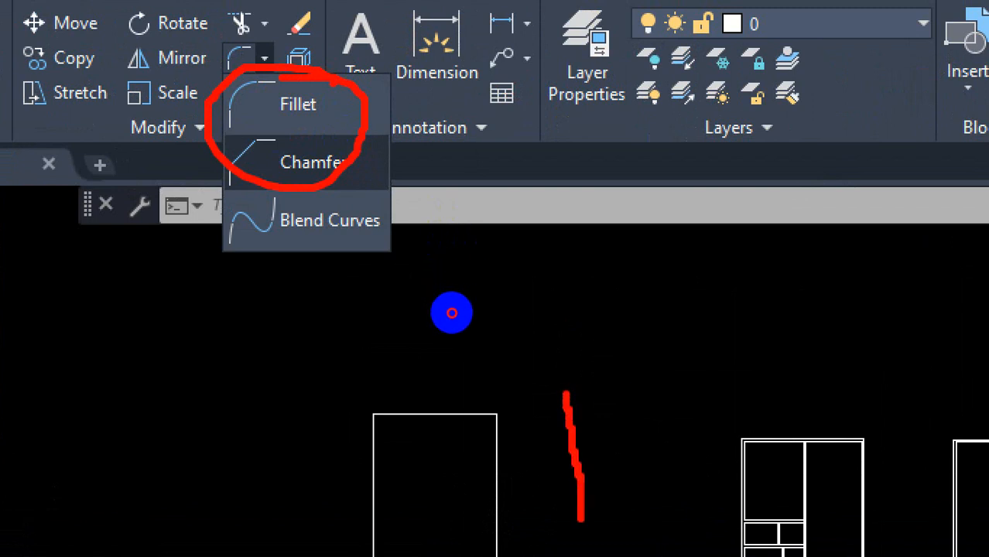
{"action": "left_click_drag", "start_coordinate": [630, 293], "coordinate": [806, 290]}
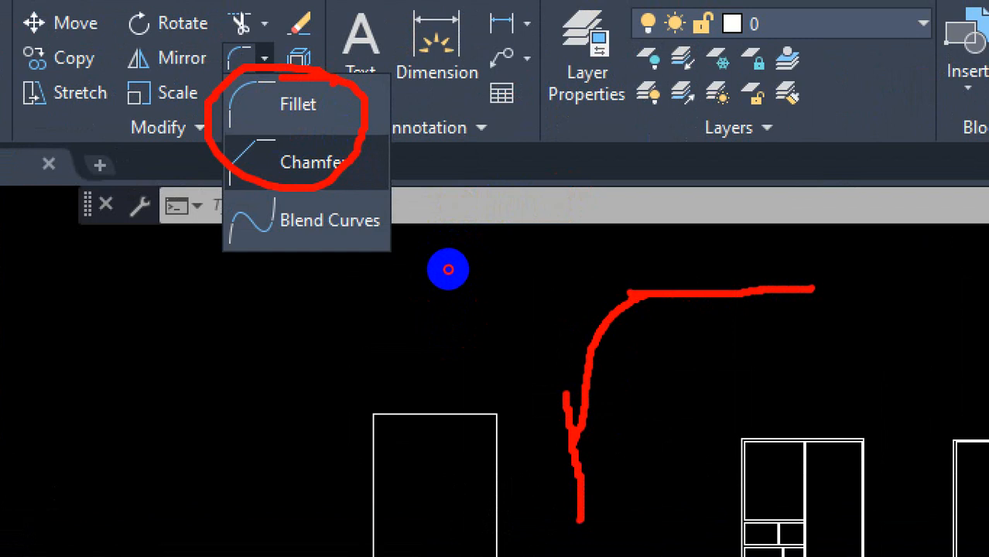
{"action": "left_click_drag", "start_coordinate": [573, 431], "coordinate": [619, 295]}
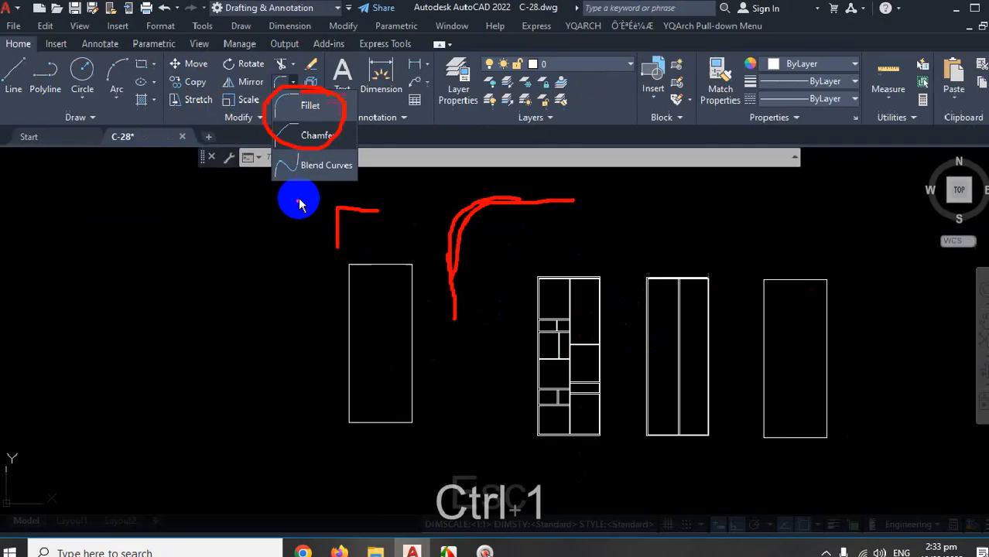
{"action": "key", "text": "Escape"}
{"action": "scroll", "coordinate": [427, 296], "scroll_direction": "down", "scroll_amount": 2}
{"action": "scroll", "coordinate": [381, 284], "scroll_direction": "up", "scroll_amount": 2}
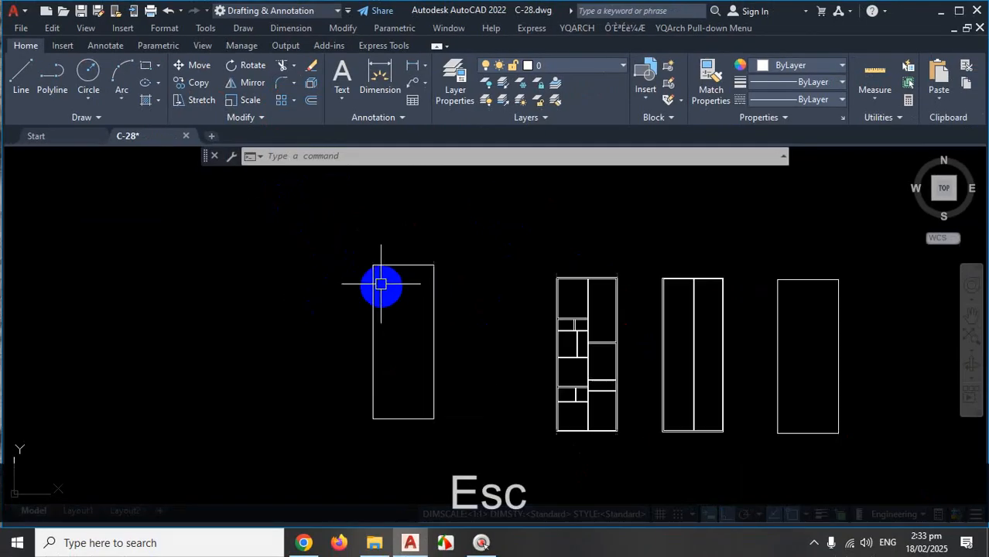
{"action": "scroll", "coordinate": [376, 286], "scroll_direction": "up", "scroll_amount": 2}
{"action": "scroll", "coordinate": [445, 298], "scroll_direction": "down", "scroll_amount": 2}
{"action": "scroll", "coordinate": [397, 270], "scroll_direction": "up", "scroll_amount": 4}
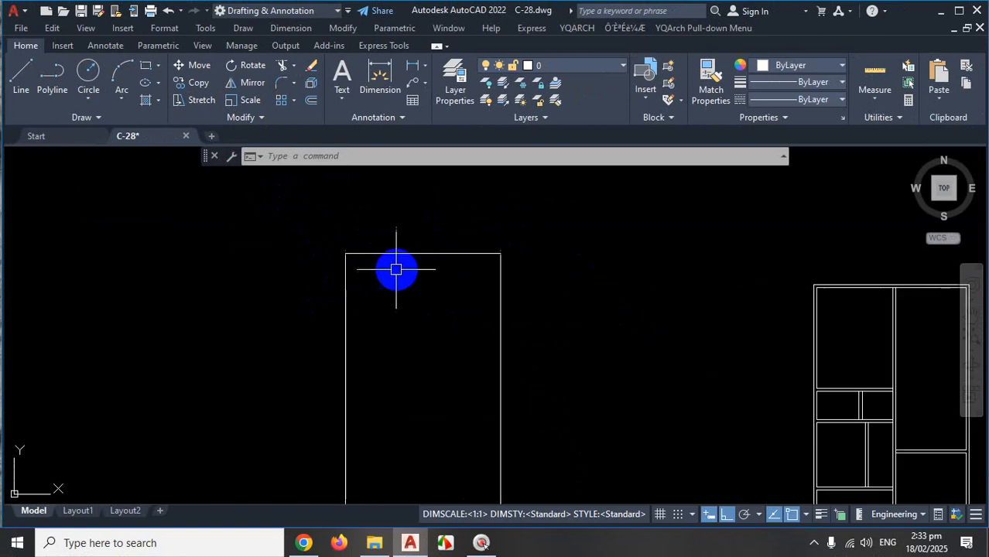
{"action": "scroll", "coordinate": [396, 269], "scroll_direction": "up", "scroll_amount": 4}
{"action": "key", "text": "ctrl+1"}
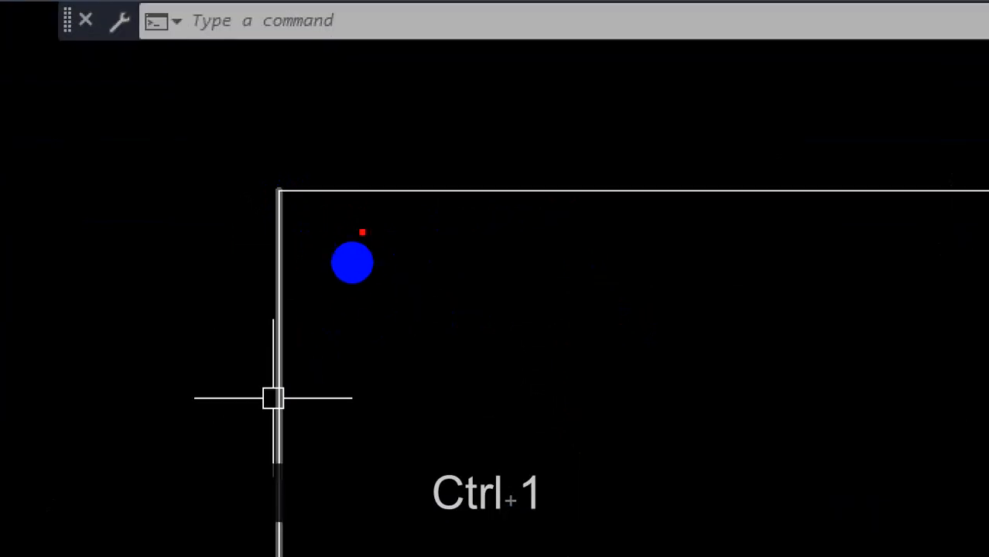
{"action": "mouse_move", "coordinate": [384, 189]}
{"action": "left_mouse_down"}
{"action": "mouse_move", "coordinate": [313, 220]}
{"action": "mouse_move", "coordinate": [274, 271]}
{"action": "left_mouse_up"}
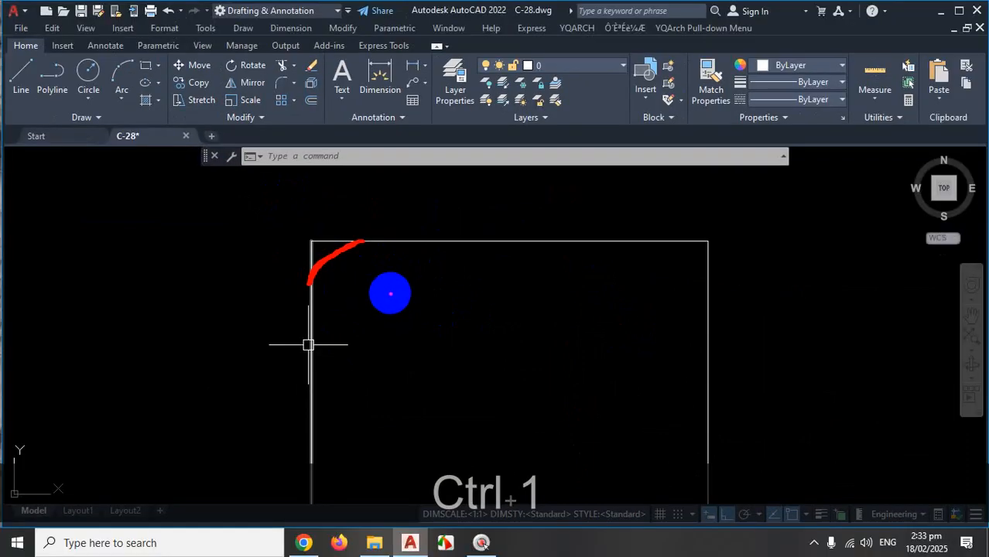
{"action": "left_click_drag", "start_coordinate": [361, 242], "coordinate": [314, 284]}
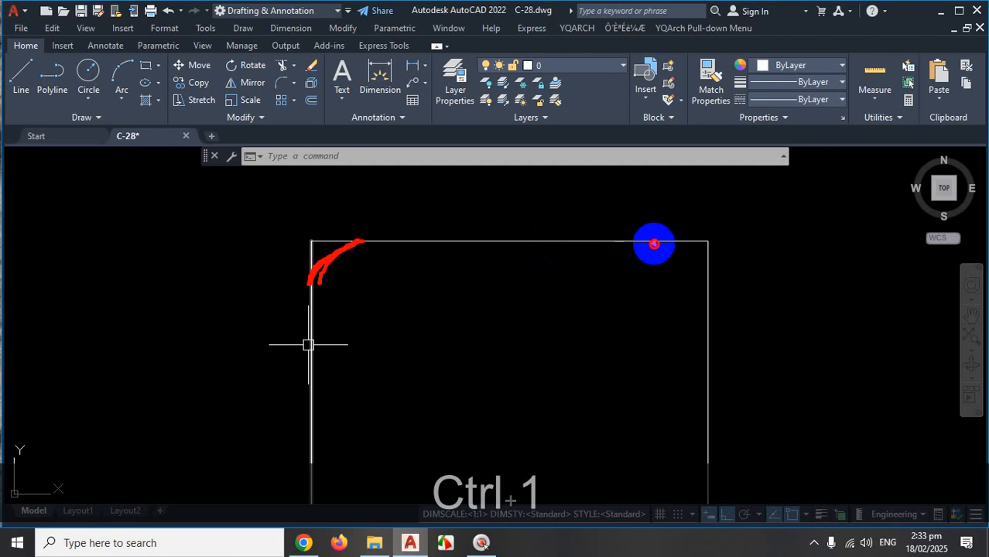
{"action": "left_click_drag", "start_coordinate": [654, 245], "coordinate": [691, 279]}
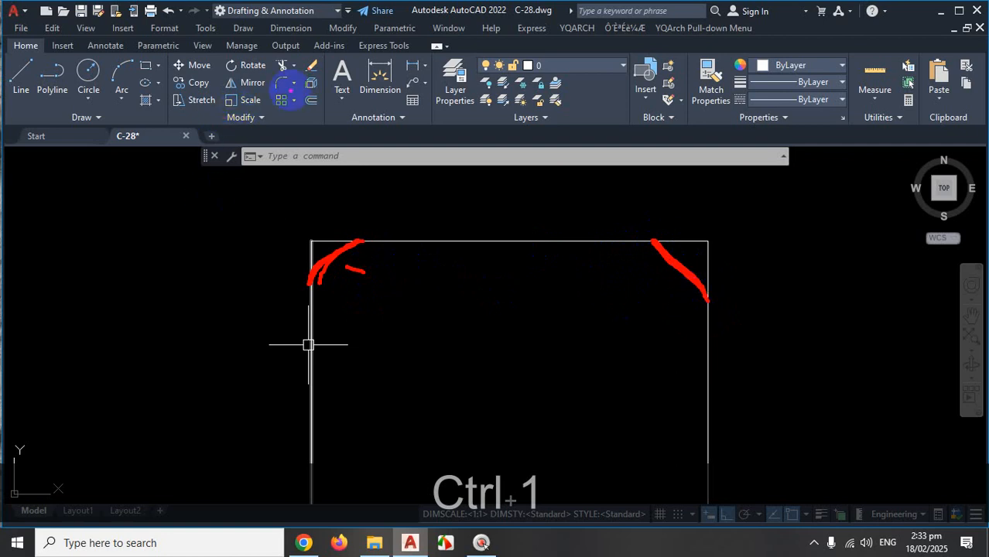
{"action": "key", "text": "Escape"}
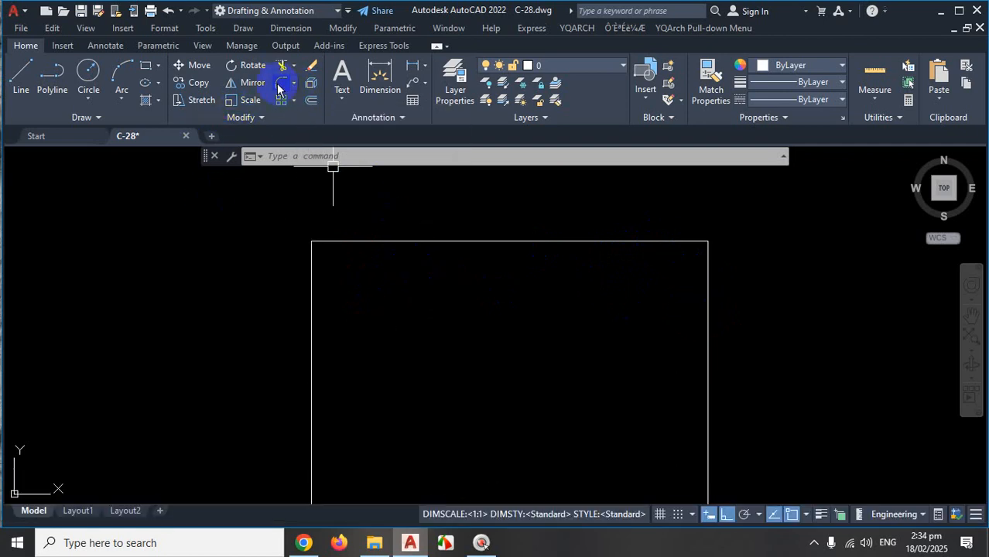
Start FILLET and set its radius to 5'.
{"action": "type", "text": "F"}
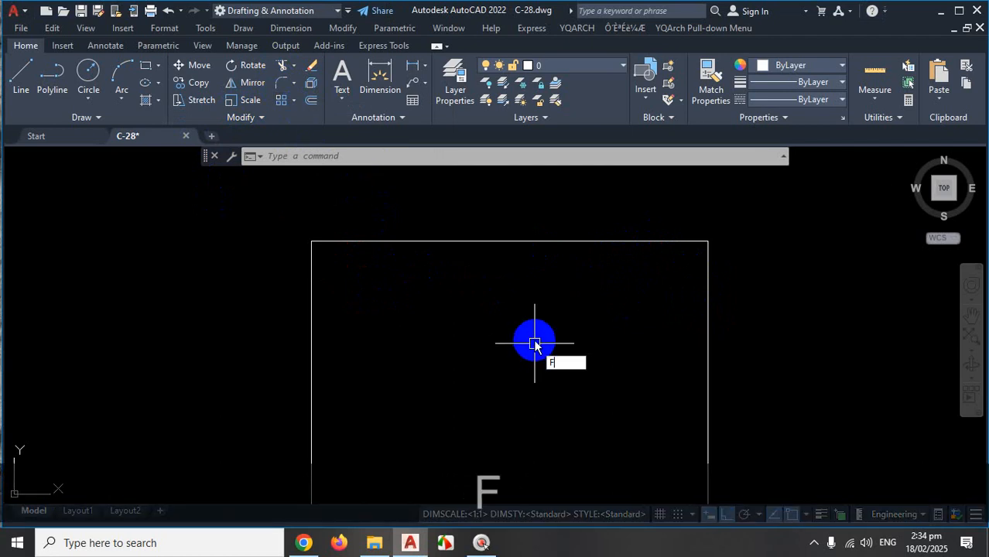
{"action": "key", "text": "Return"}
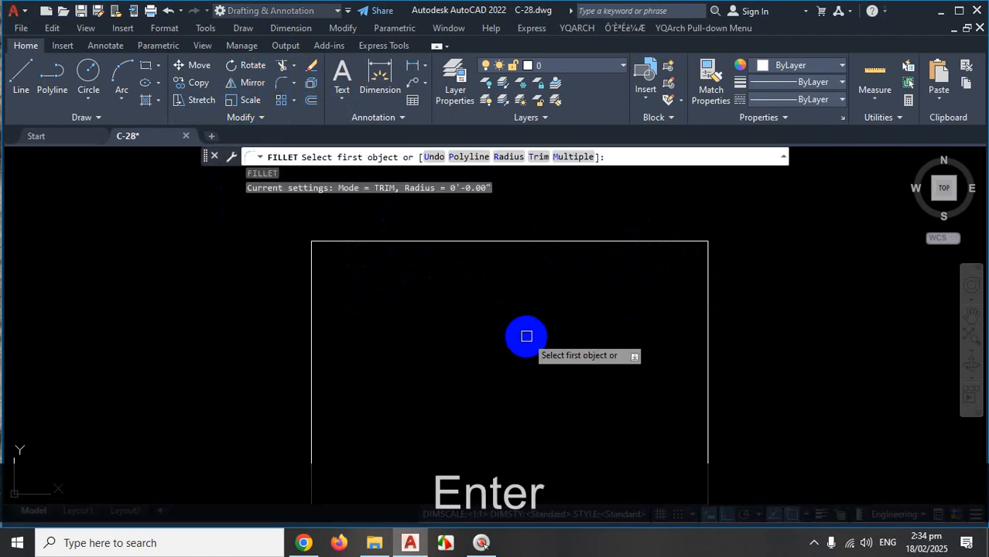
{"action": "key", "text": "ctrl+1"}
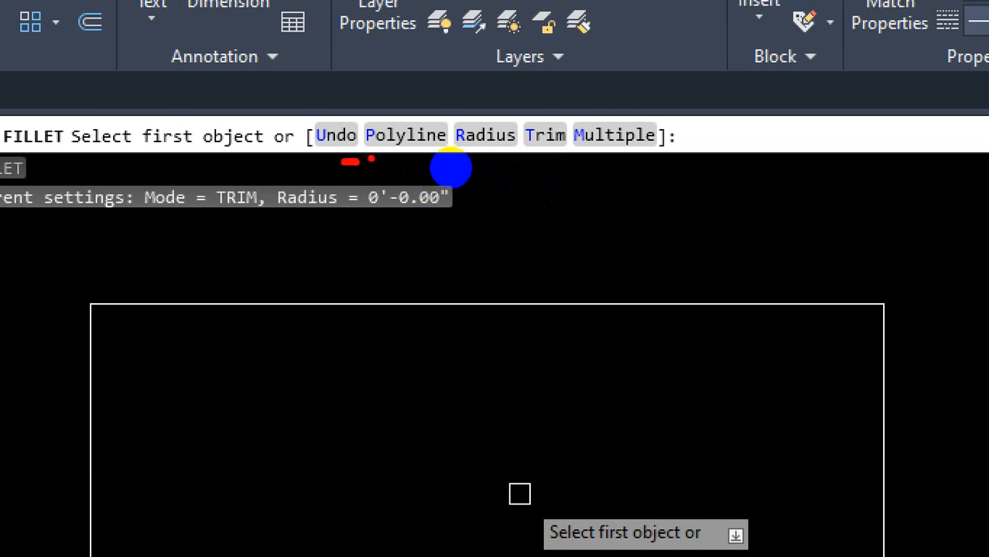
{"action": "mouse_move", "coordinate": [469, 170]}
{"action": "left_mouse_down"}
{"action": "mouse_move", "coordinate": [521, 170]}
{"action": "mouse_move", "coordinate": [472, 120]}
{"action": "mouse_move", "coordinate": [442, 167]}
{"action": "left_mouse_up"}
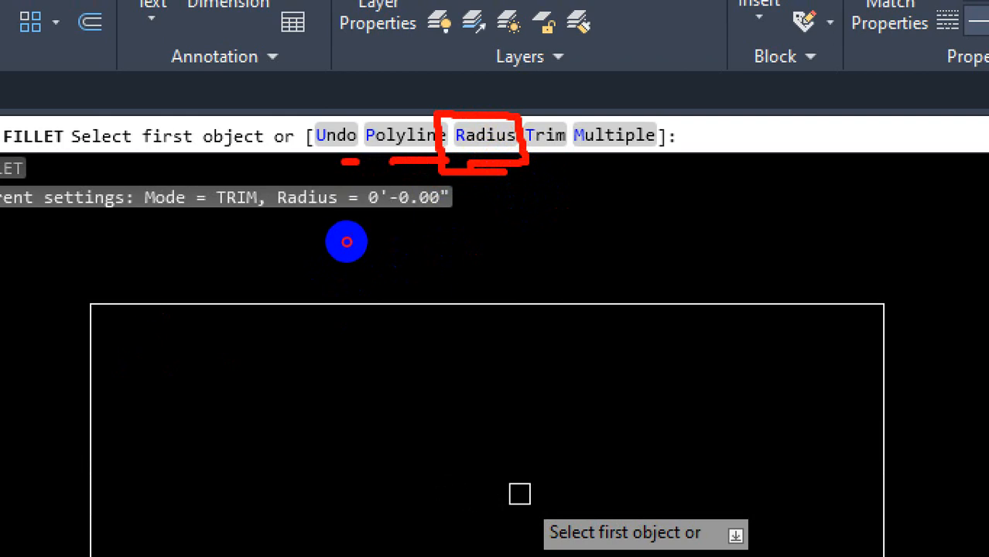
{"action": "mouse_move", "coordinate": [162, 306]}
{"action": "left_mouse_down"}
{"action": "mouse_move", "coordinate": [117, 346]}
{"action": "mouse_move", "coordinate": [83, 420]}
{"action": "left_mouse_up"}
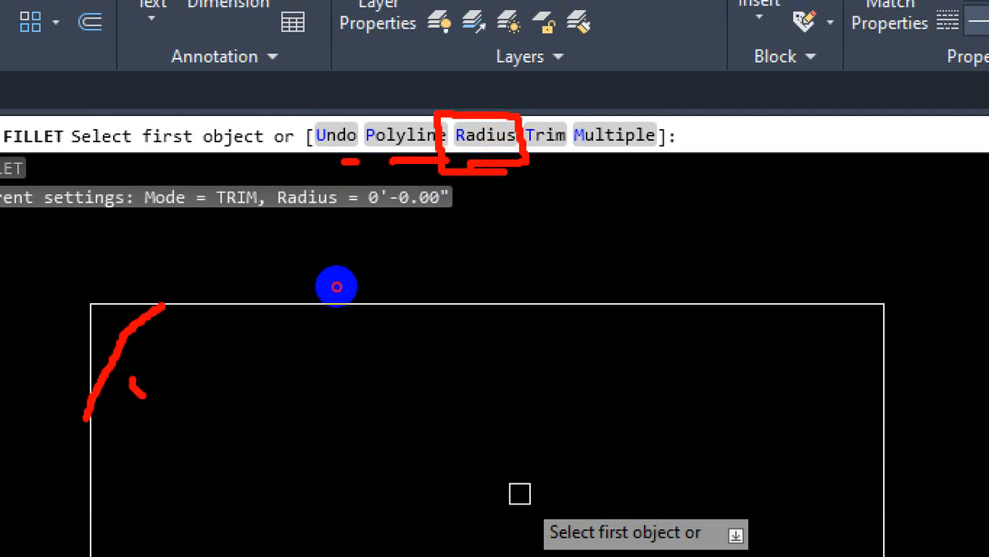
{"action": "left_click_drag", "start_coordinate": [177, 375], "coordinate": [207, 423]}
{"action": "mouse_move", "coordinate": [184, 378]}
{"action": "left_mouse_down"}
{"action": "mouse_move", "coordinate": [231, 358]}
{"action": "mouse_move", "coordinate": [221, 381]}
{"action": "left_mouse_up"}
{"action": "left_click_drag", "start_coordinate": [472, 135], "coordinate": [487, 174]}
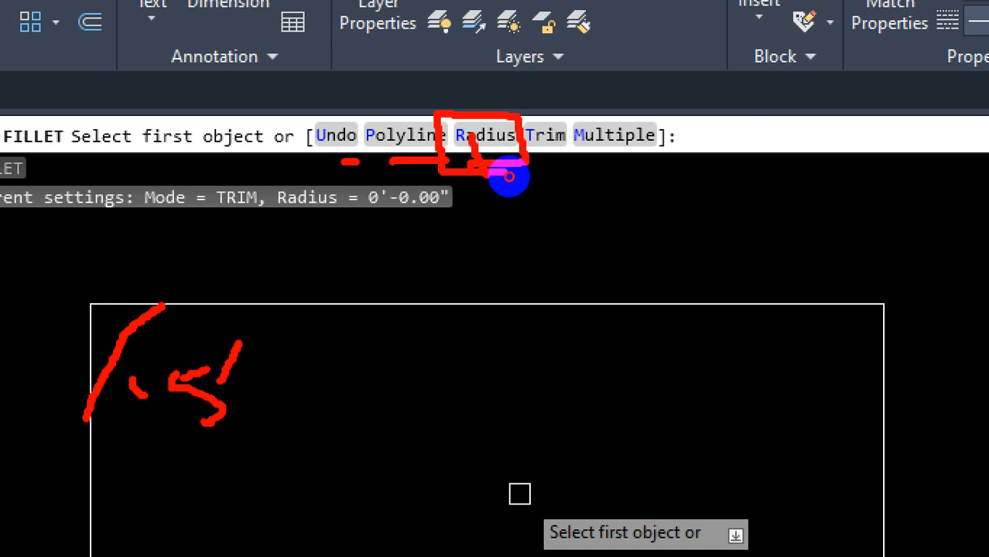
{"action": "key", "text": "Escape"}
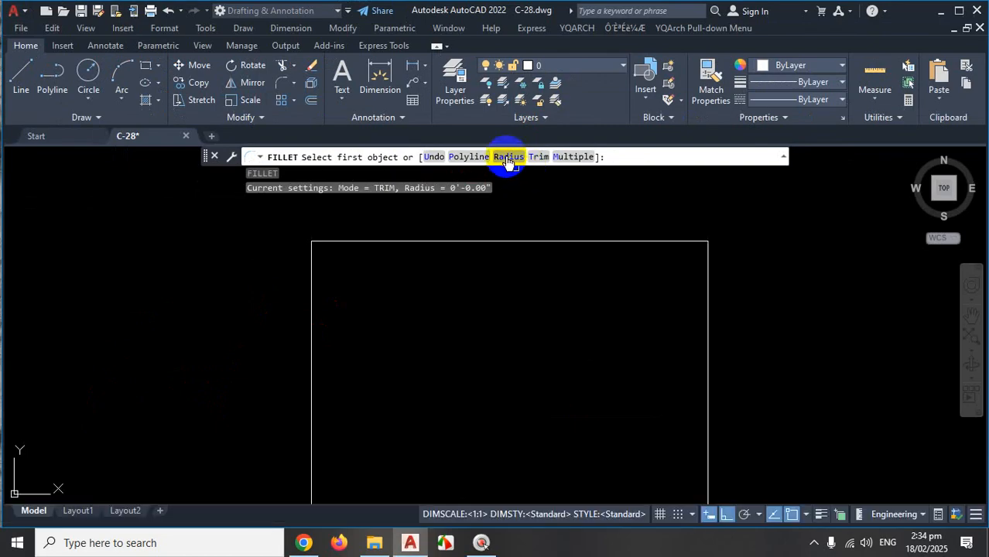
{"action": "key", "text": "ctrl"}
{"action": "key", "text": "ctrl+1"}
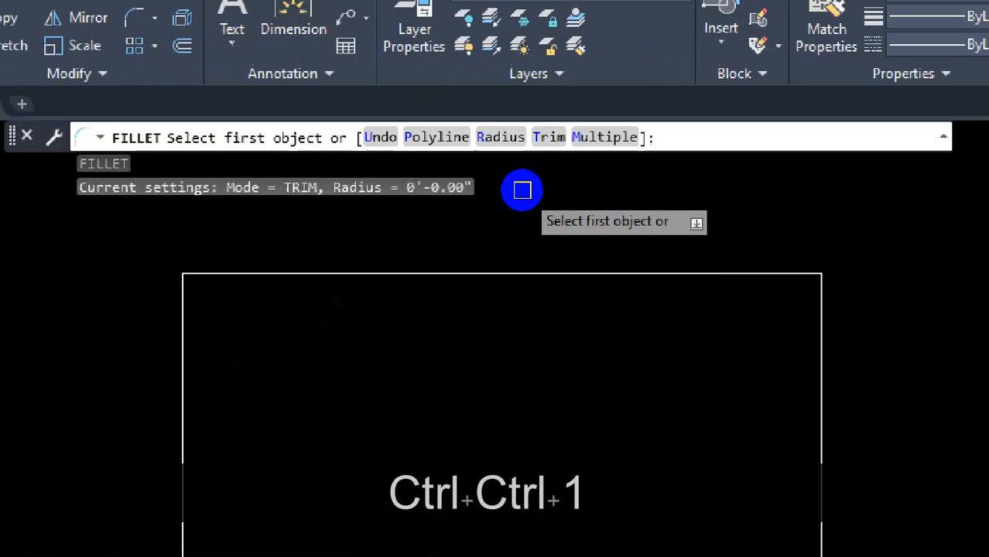
{"action": "left_click", "coordinate": [515, 156]}
{"action": "left_click_drag", "start_coordinate": [480, 125], "coordinate": [469, 154]}
{"action": "key", "text": "Escape"}
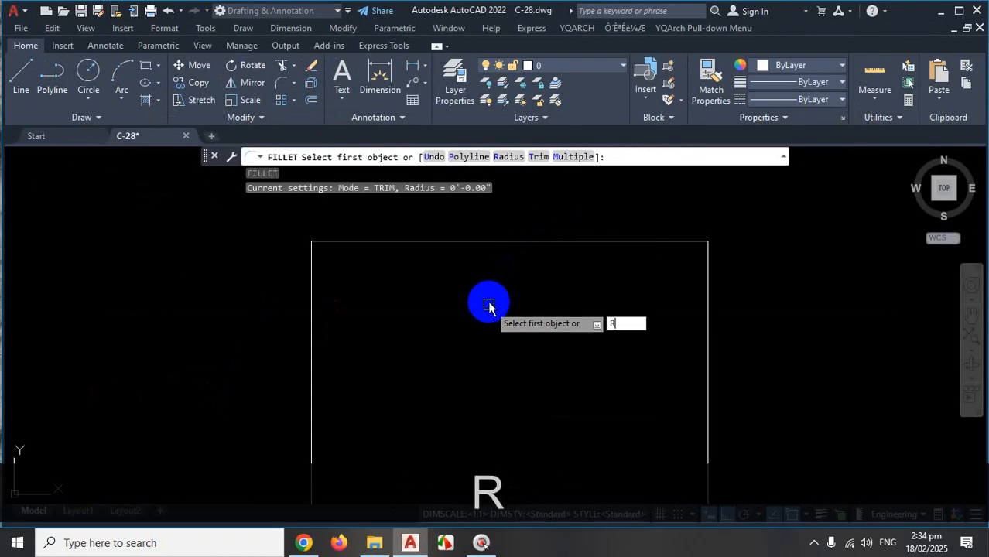
{"action": "key", "text": "Return"}
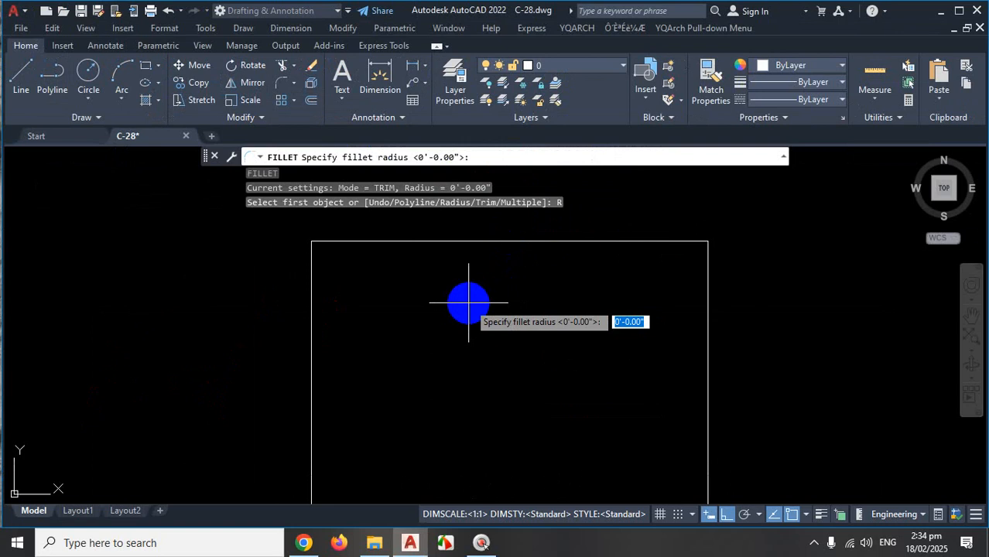
{"action": "type", "text": "5"}
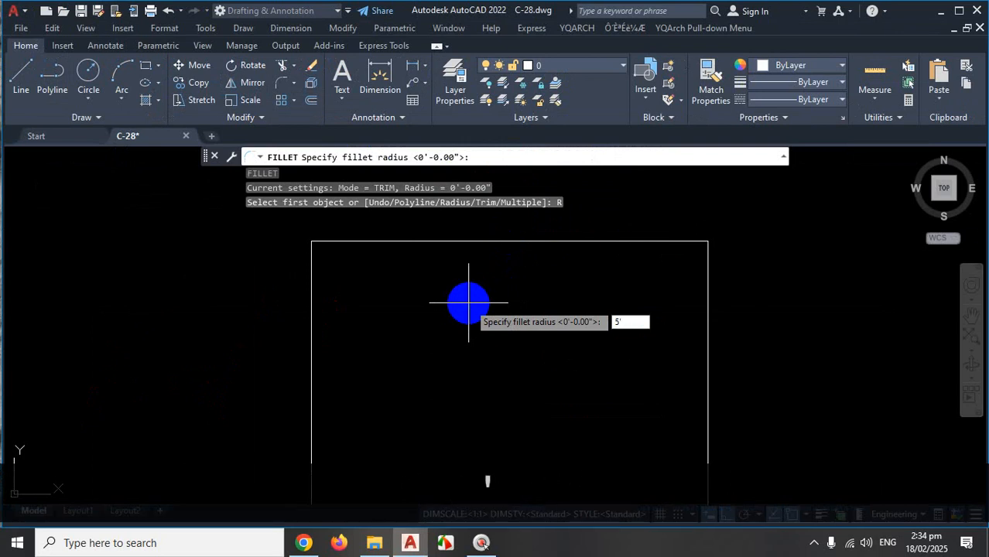
{"action": "type", "text": "'"}
{"action": "key", "text": "Return"}
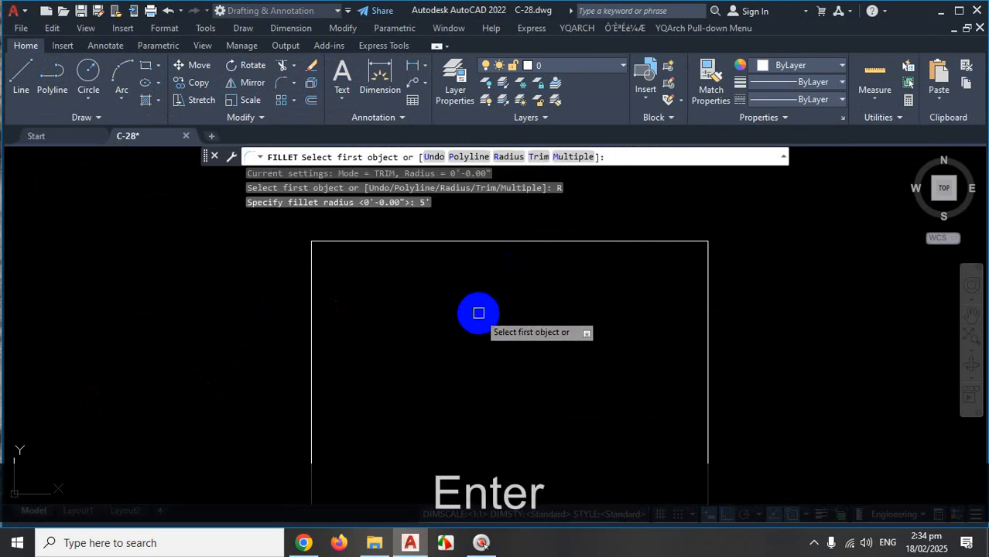
Fillet the rectangle's left and top edges into a 5' rounded corner.
{"action": "key", "text": "ctrl+1"}
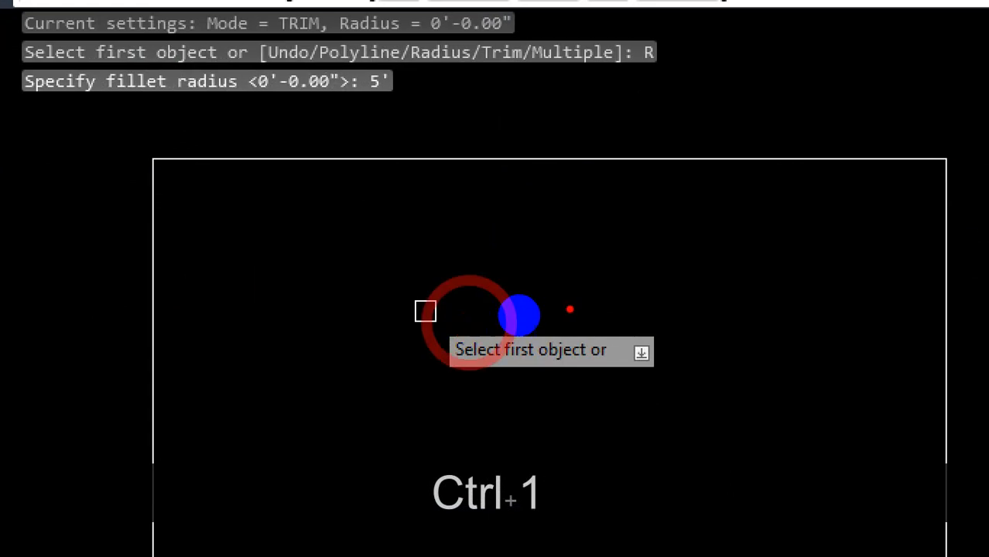
{"action": "mouse_move", "coordinate": [570, 309]}
{"action": "left_mouse_down"}
{"action": "mouse_move", "coordinate": [431, 404]}
{"action": "mouse_move", "coordinate": [503, 311]}
{"action": "mouse_move", "coordinate": [471, 308]}
{"action": "left_mouse_up"}
{"action": "left_click_drag", "start_coordinate": [333, 172], "coordinate": [368, 142]}
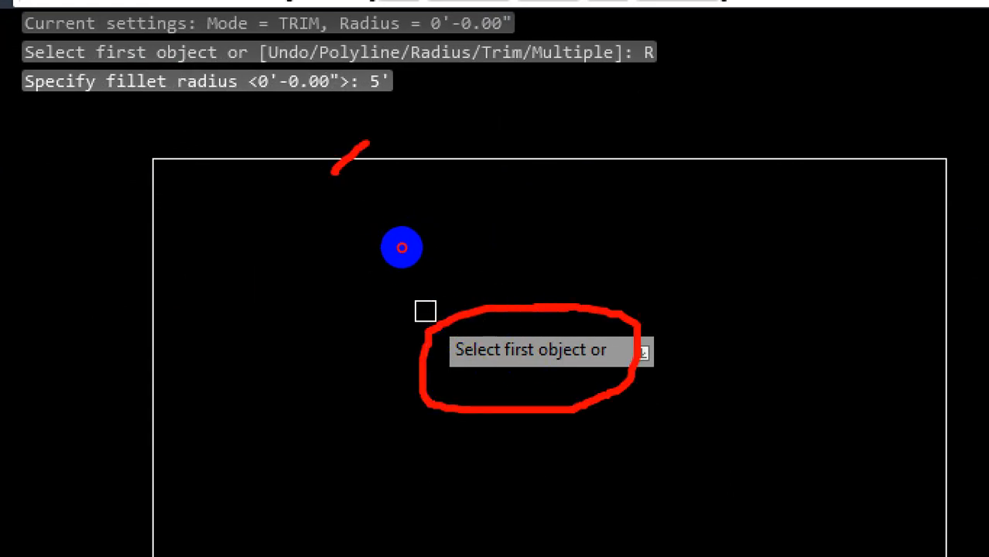
{"action": "left_click_drag", "start_coordinate": [165, 267], "coordinate": [137, 279]}
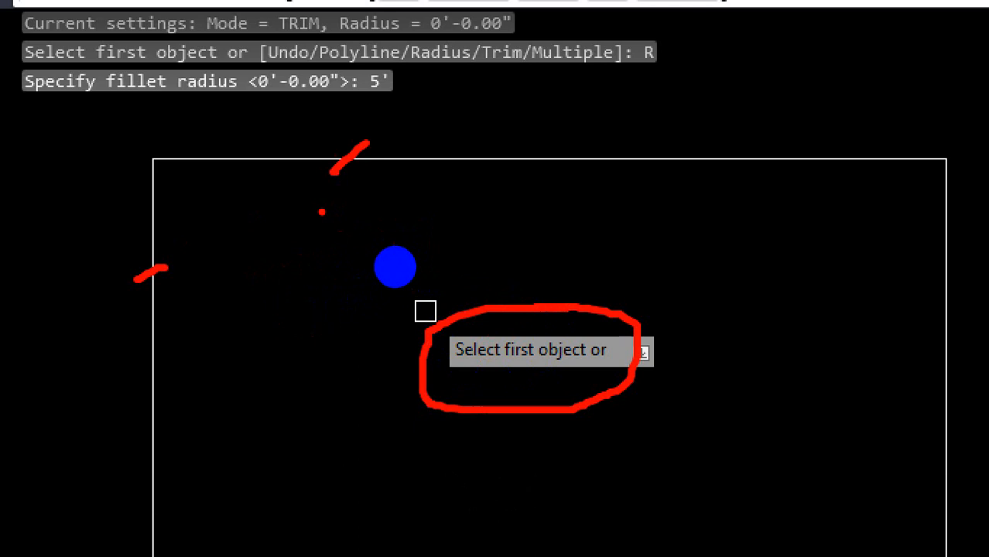
{"action": "key", "text": "Escape"}
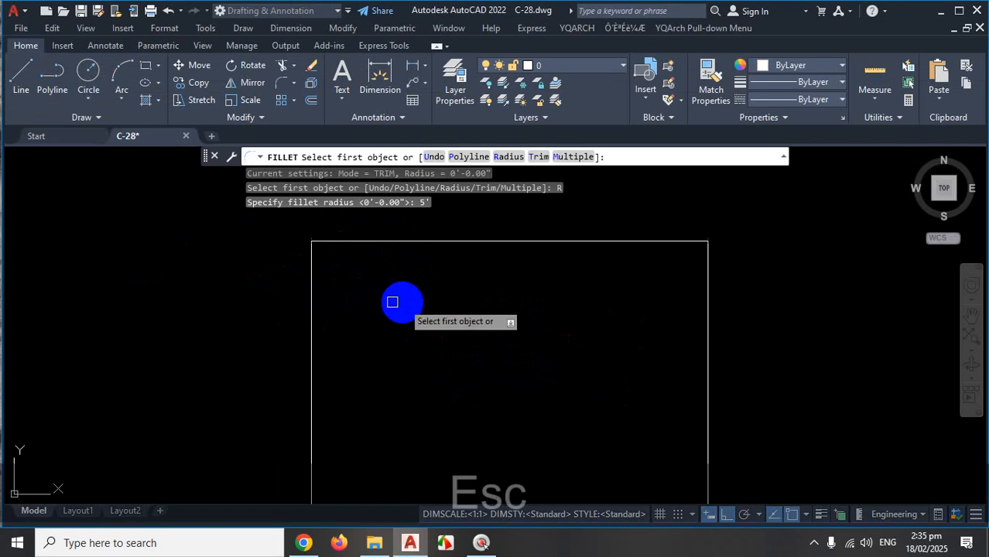
{"action": "left_click", "coordinate": [312, 328]}
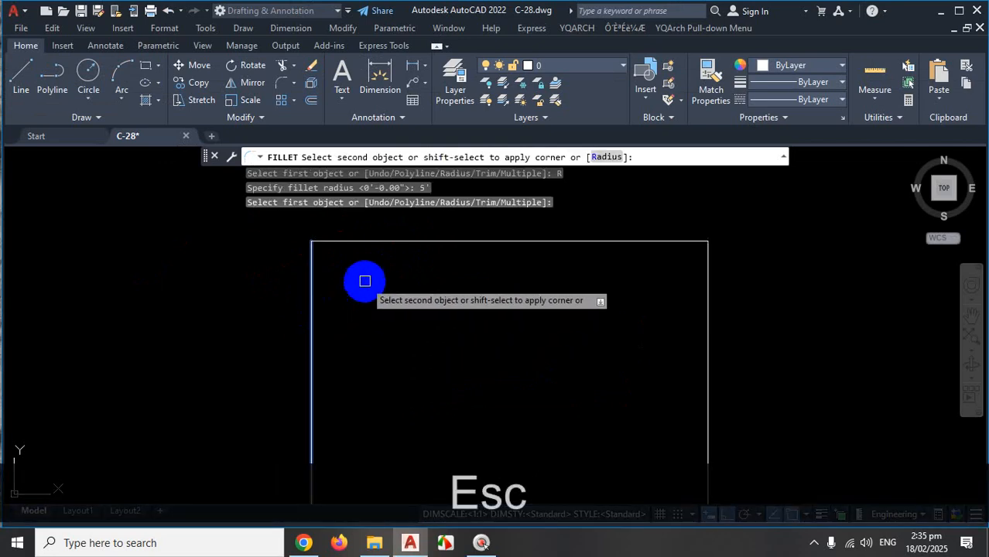
{"action": "left_click", "coordinate": [385, 241]}
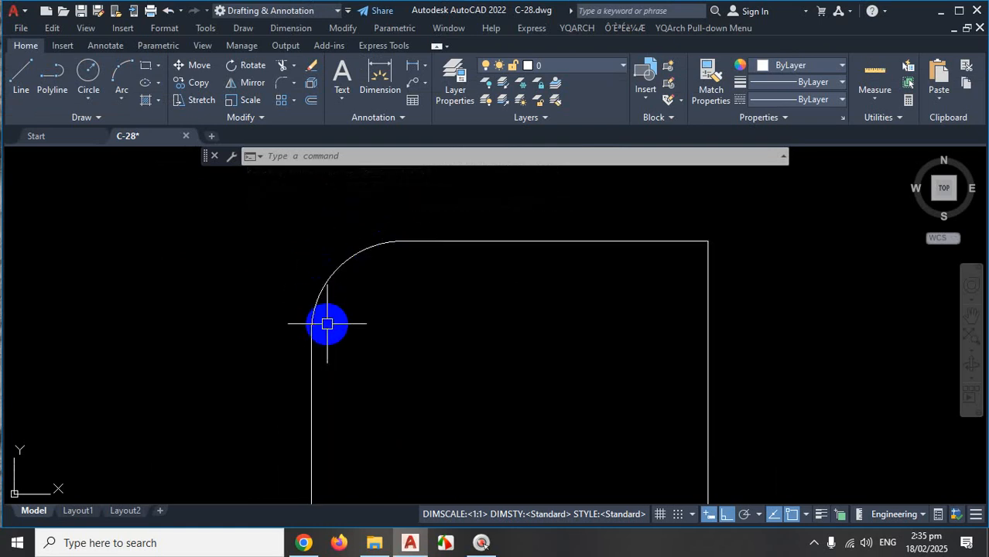
{"action": "scroll", "coordinate": [341, 305], "scroll_direction": "down", "scroll_amount": 8}
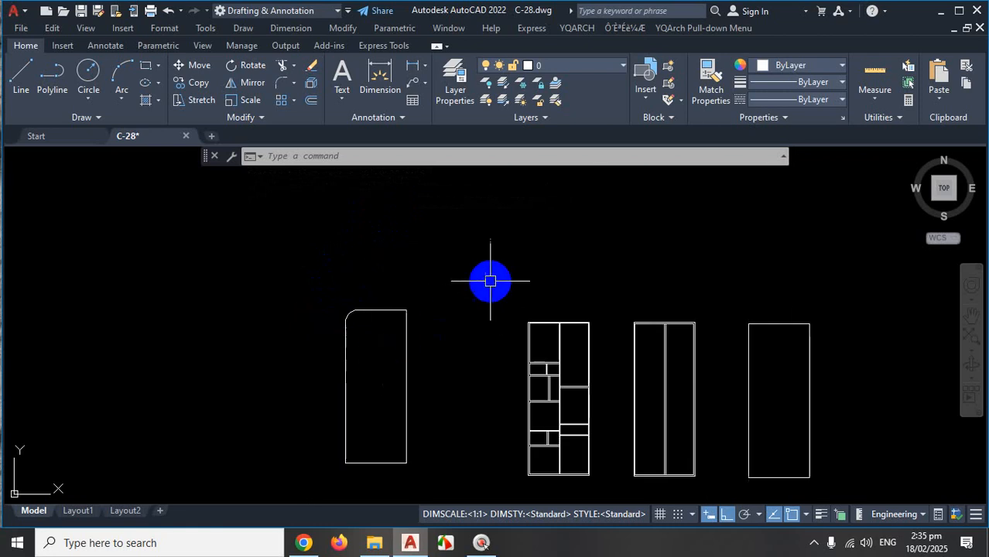
Draw a short horizontal practice line and a separate vertical line.
{"action": "scroll", "coordinate": [464, 275], "scroll_direction": "up", "scroll_amount": 3}
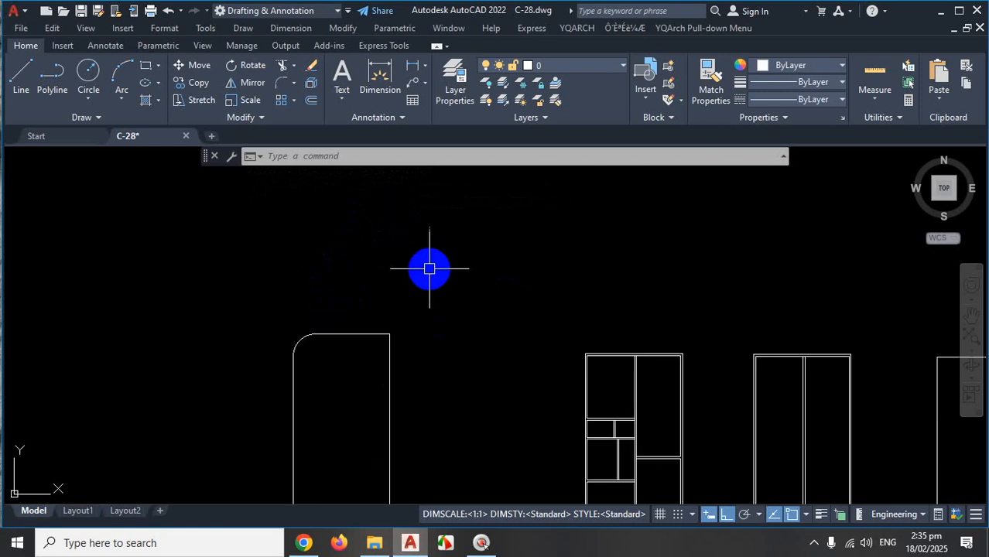
{"action": "left_click", "coordinate": [23, 79]}
{"action": "scroll", "coordinate": [256, 310], "scroll_direction": "down", "scroll_amount": 2}
{"action": "scroll", "coordinate": [322, 264], "scroll_direction": "up", "scroll_amount": 2}
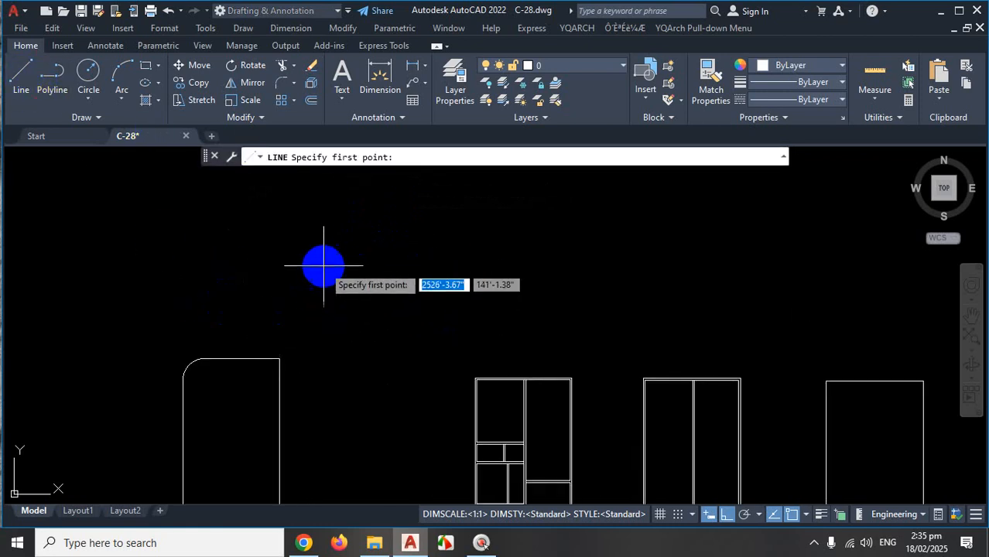
{"action": "scroll", "coordinate": [336, 274], "scroll_direction": "down", "scroll_amount": 3}
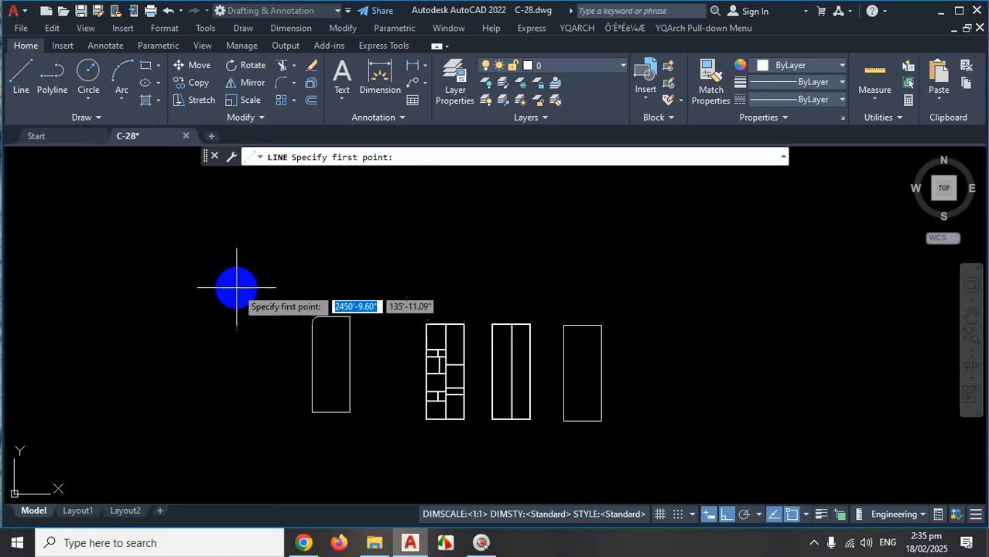
{"action": "left_click", "coordinate": [204, 260]}
{"action": "scroll", "coordinate": [249, 258], "scroll_direction": "up", "scroll_amount": 3}
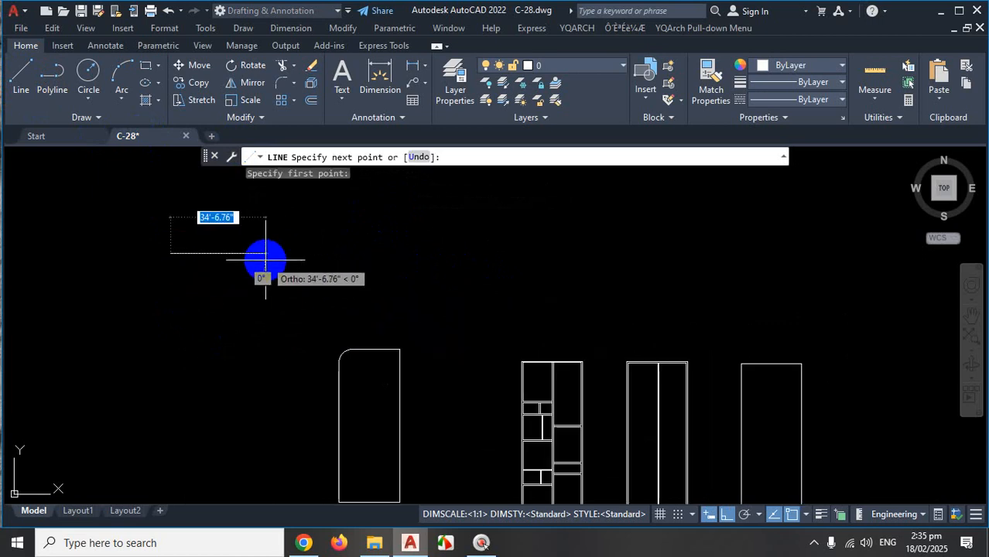
{"action": "scroll", "coordinate": [300, 268], "scroll_direction": "down", "scroll_amount": 3}
{"action": "scroll", "coordinate": [221, 241], "scroll_direction": "up", "scroll_amount": 5}
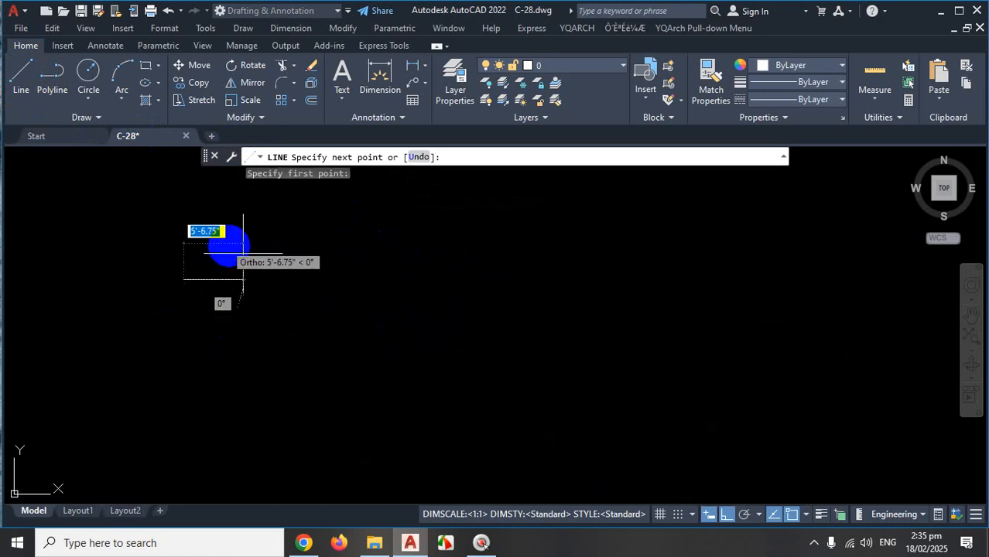
{"action": "left_click", "coordinate": [274, 292]}
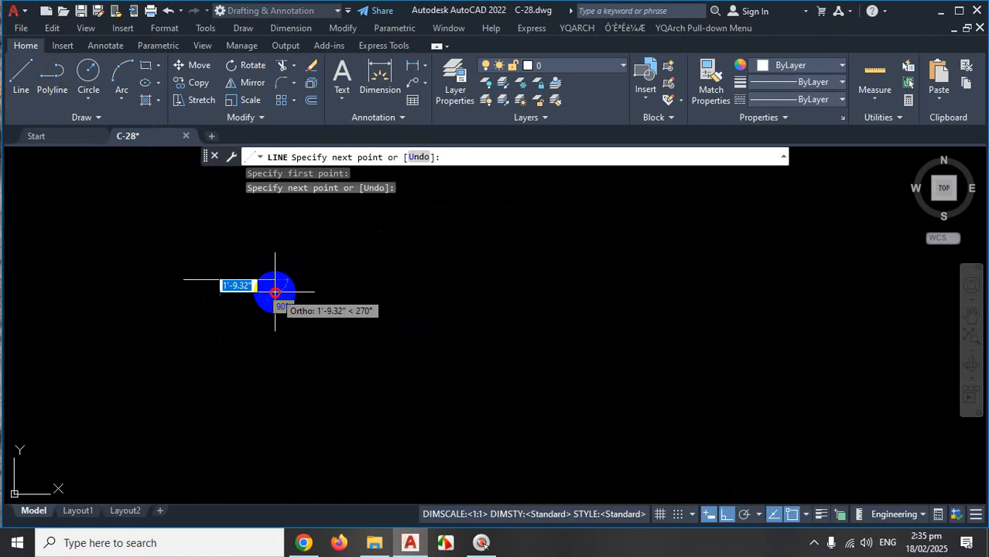
{"action": "key", "text": "Escape"}
{"action": "scroll", "coordinate": [369, 281], "scroll_direction": "down", "scroll_amount": 5}
{"action": "scroll", "coordinate": [321, 292], "scroll_direction": "up", "scroll_amount": 3}
{"action": "scroll", "coordinate": [395, 255], "scroll_direction": "up", "scroll_amount": 2}
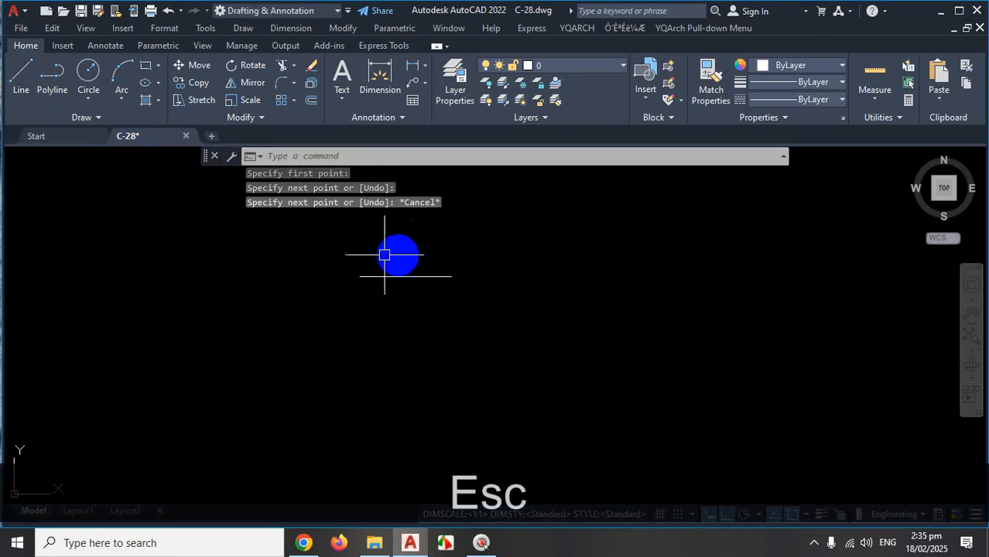
{"action": "left_click", "coordinate": [18, 79]}
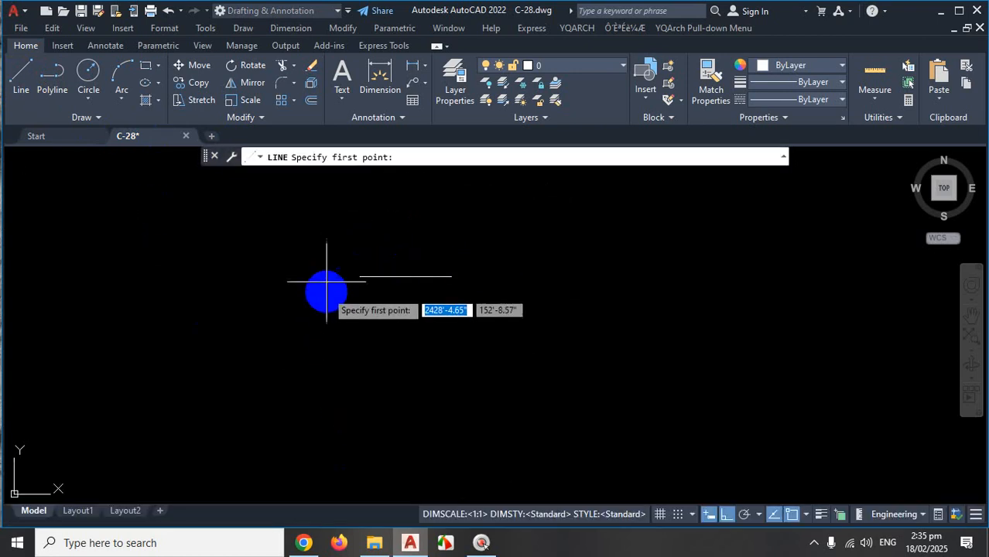
{"action": "left_click", "coordinate": [325, 242]}
{"action": "left_click", "coordinate": [324, 383]}
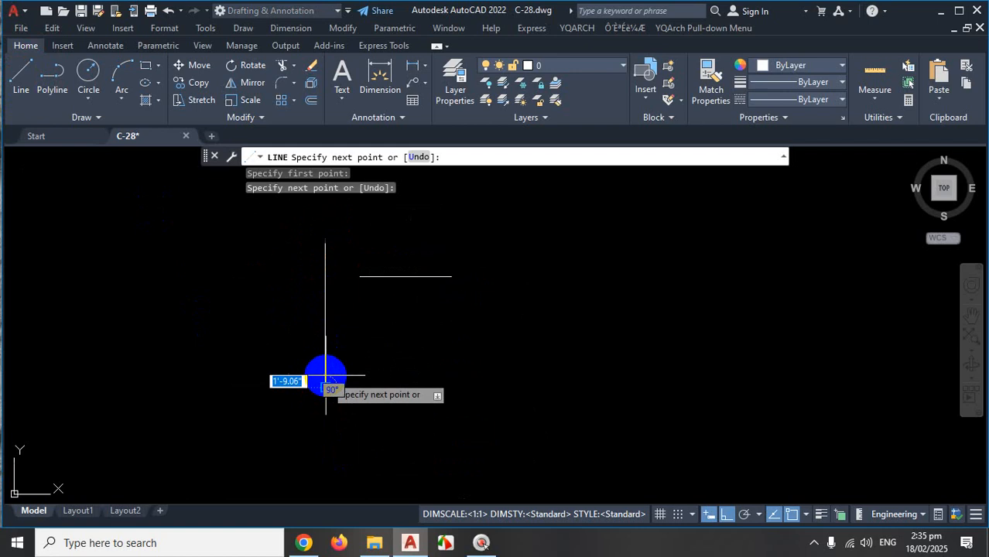
{"action": "key", "text": "Escape"}
Draw a vertical line with a horizontal line crossing it.
{"action": "scroll", "coordinate": [313, 372], "scroll_direction": "down", "scroll_amount": 2}
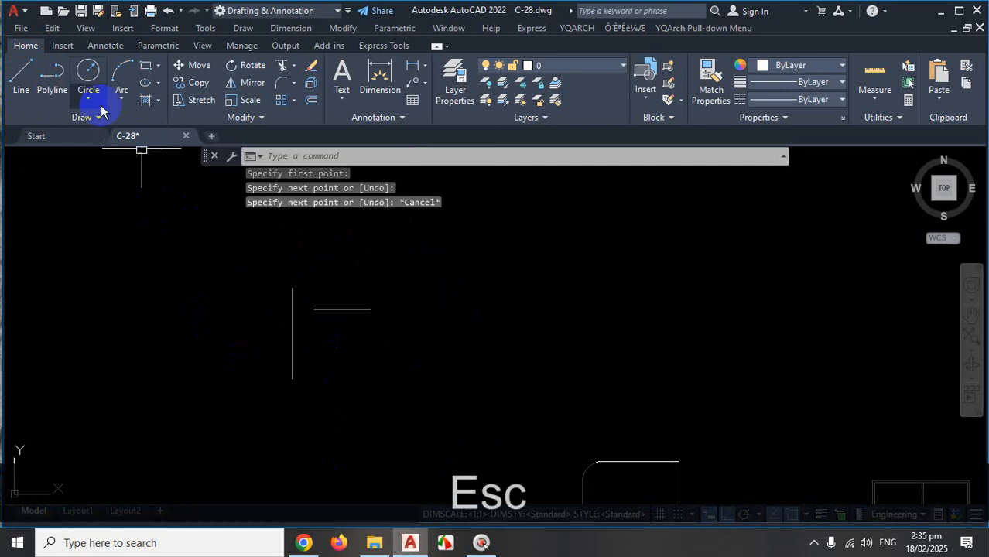
{"action": "left_click", "coordinate": [22, 81]}
{"action": "scroll", "coordinate": [530, 353], "scroll_direction": "up", "scroll_amount": 1}
{"action": "scroll", "coordinate": [449, 330], "scroll_direction": "down", "scroll_amount": 2}
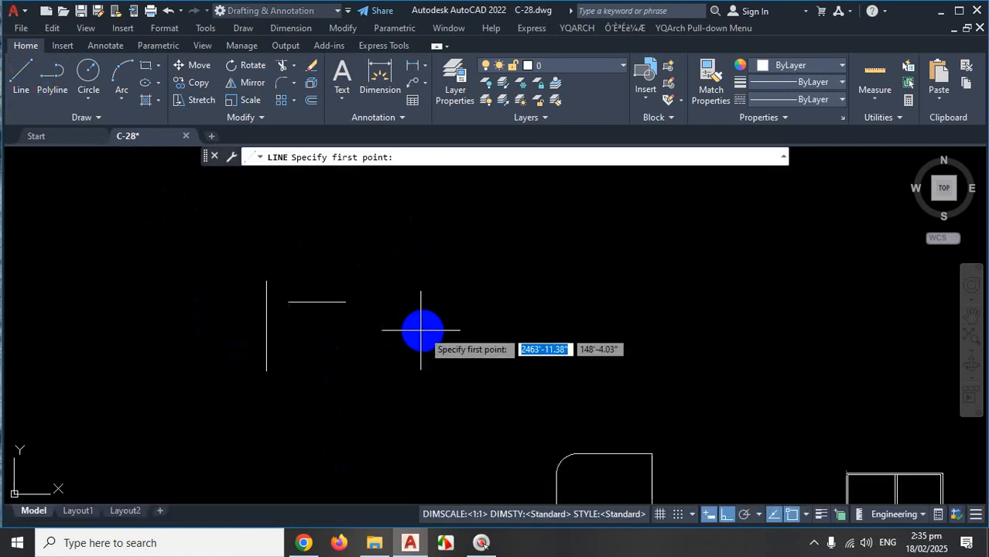
{"action": "scroll", "coordinate": [462, 325], "scroll_direction": "up", "scroll_amount": 1}
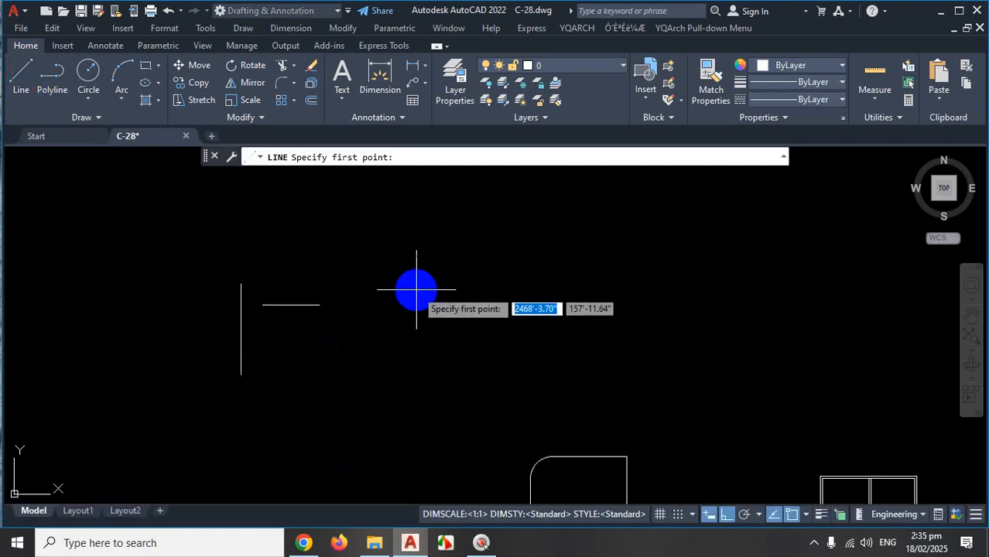
{"action": "left_click", "coordinate": [415, 283]}
{"action": "left_click", "coordinate": [411, 380]}
{"action": "key", "text": "space"}
{"action": "key", "text": "space"}
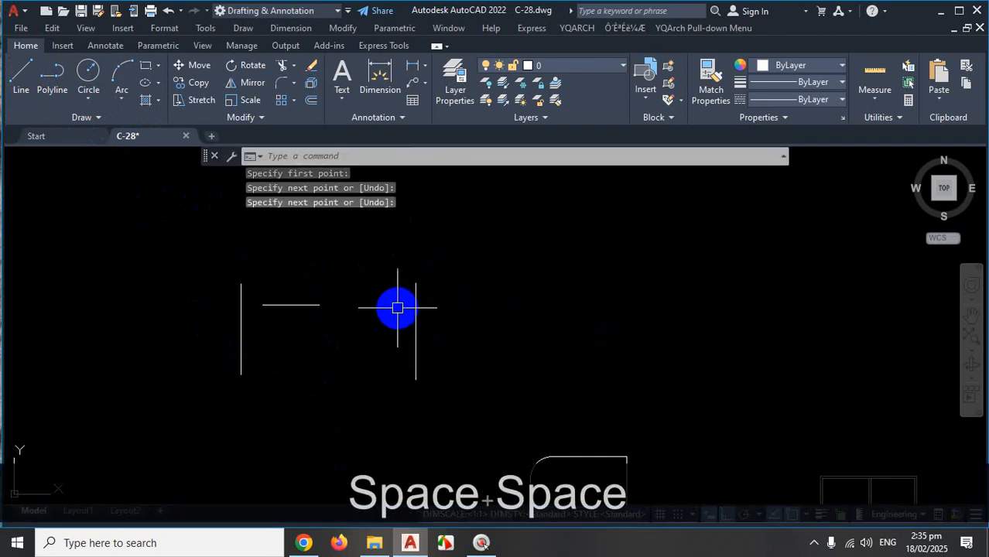
{"action": "left_click", "coordinate": [392, 308]}
{"action": "left_click", "coordinate": [514, 320]}
{"action": "key", "text": "space"}
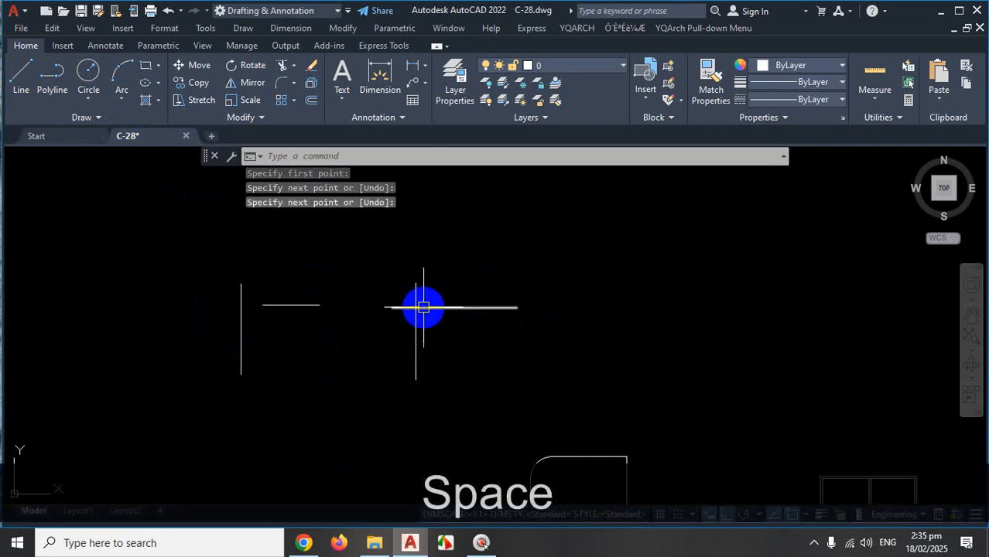
{"action": "scroll", "coordinate": [419, 305], "scroll_direction": "down", "scroll_amount": 4}
{"action": "scroll", "coordinate": [588, 294], "scroll_direction": "up", "scroll_amount": 2}
{"action": "key", "text": "space"}
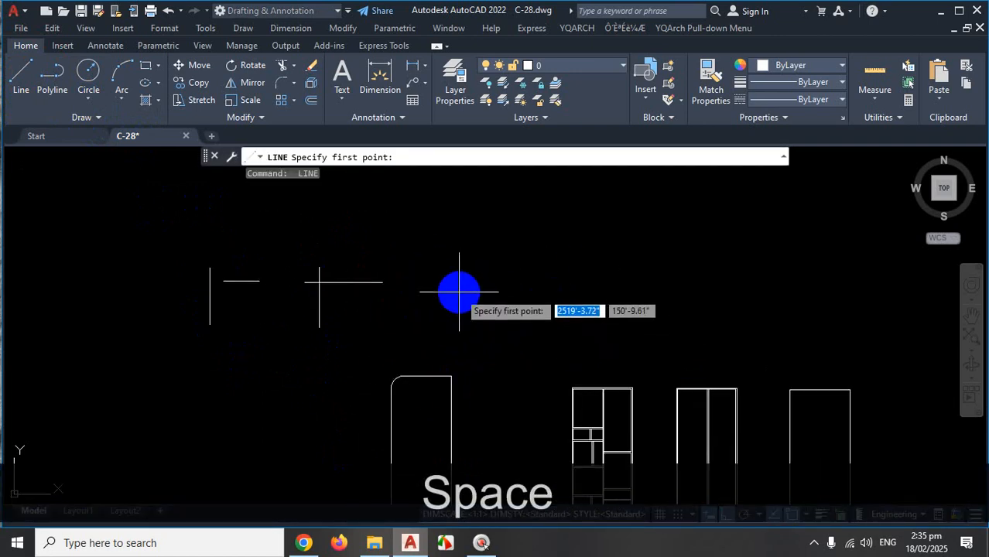
Draw another vertical practice line and cancel the stray selection window.
{"action": "left_click", "coordinate": [458, 289]}
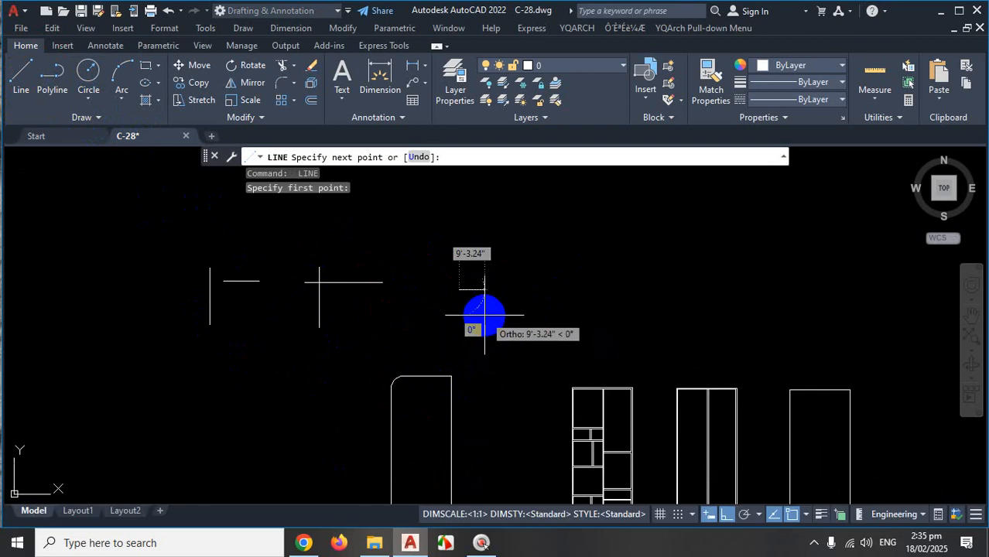
{"action": "key", "text": "Escape"}
{"action": "scroll", "coordinate": [387, 320], "scroll_direction": "down", "scroll_amount": 5}
{"action": "scroll", "coordinate": [441, 317], "scroll_direction": "up", "scroll_amount": 2}
{"action": "scroll", "coordinate": [443, 313], "scroll_direction": "up", "scroll_amount": 2}
{"action": "key", "text": "space"}
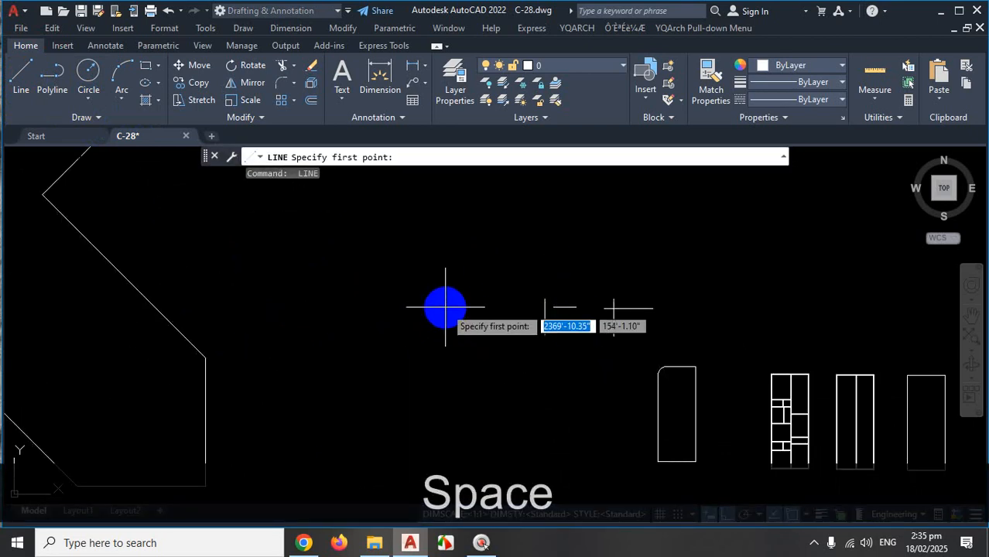
{"action": "left_click", "coordinate": [458, 302]}
{"action": "left_click", "coordinate": [451, 364]}
{"action": "key", "text": "space"}
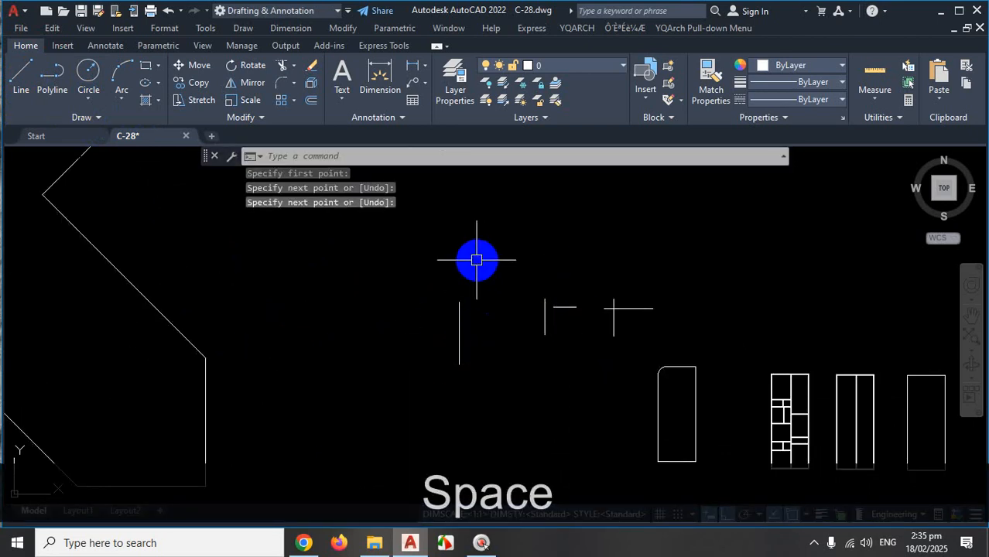
{"action": "left_click", "coordinate": [475, 263]}
{"action": "key", "text": "space"}
{"action": "key", "text": "space"}
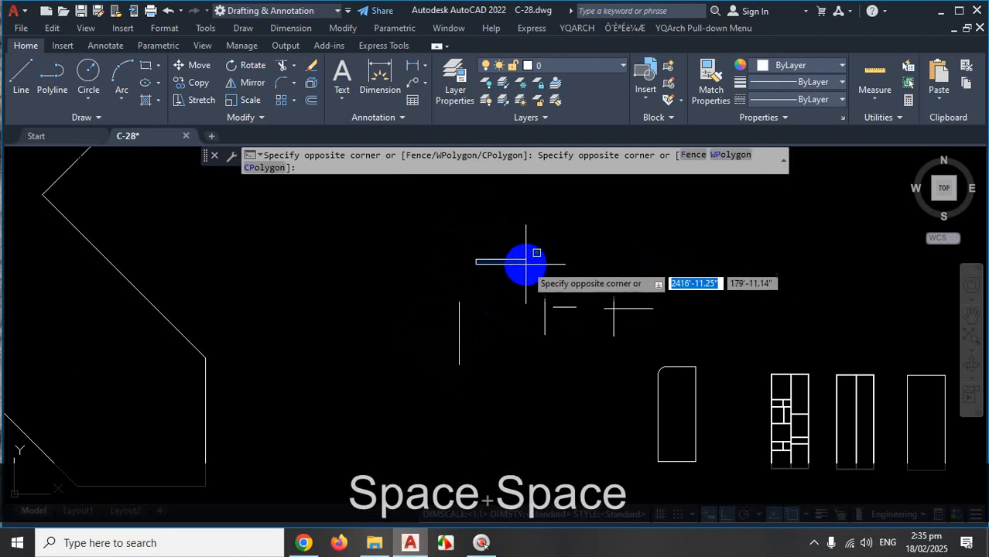
{"action": "key", "text": "Escape"}
{"action": "key", "text": "space"}
{"action": "type", "text": "N"}
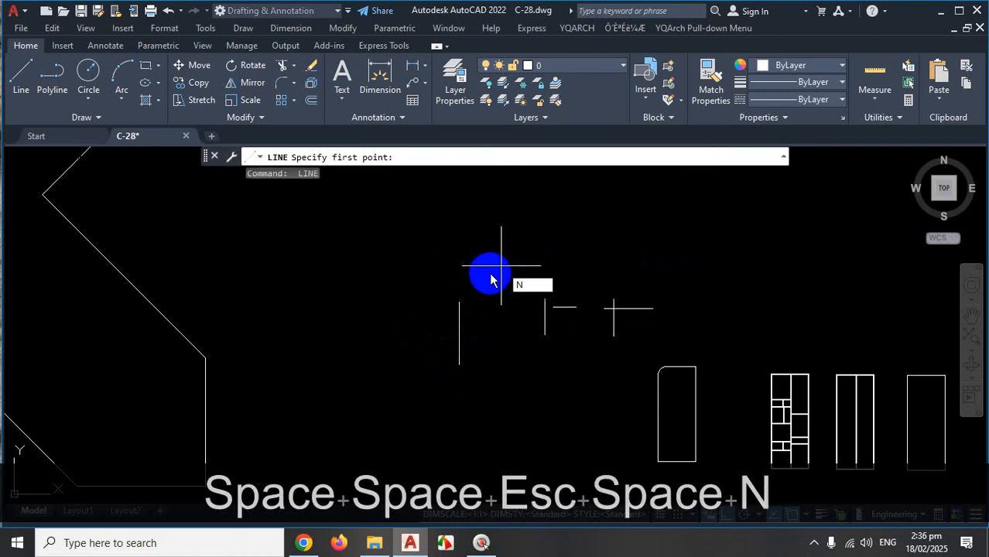
{"action": "key", "text": "Escape"}
Draw a horizontal line across the top of the practice area with L.
{"action": "type", "text": "L"}
{"action": "key", "text": "Return"}
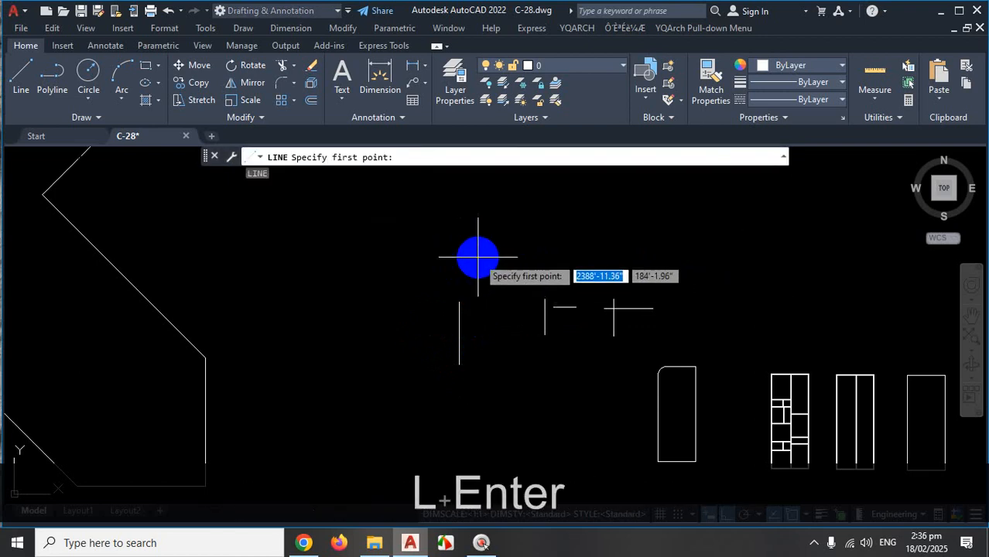
{"action": "left_click", "coordinate": [477, 256]}
{"action": "left_click", "coordinate": [579, 256]}
{"action": "key", "text": "Escape"}
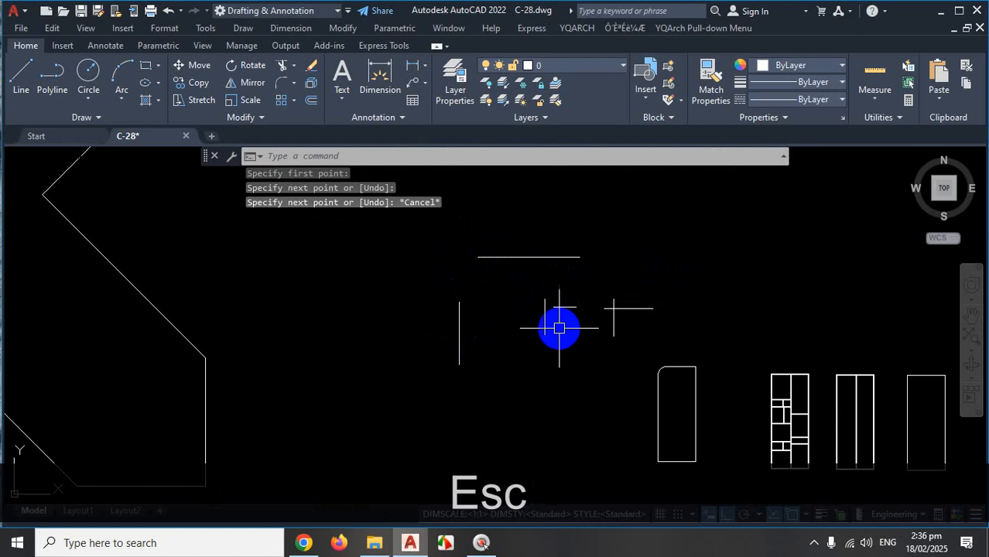
{"action": "scroll", "coordinate": [668, 317], "scroll_direction": "up", "scroll_amount": 2}
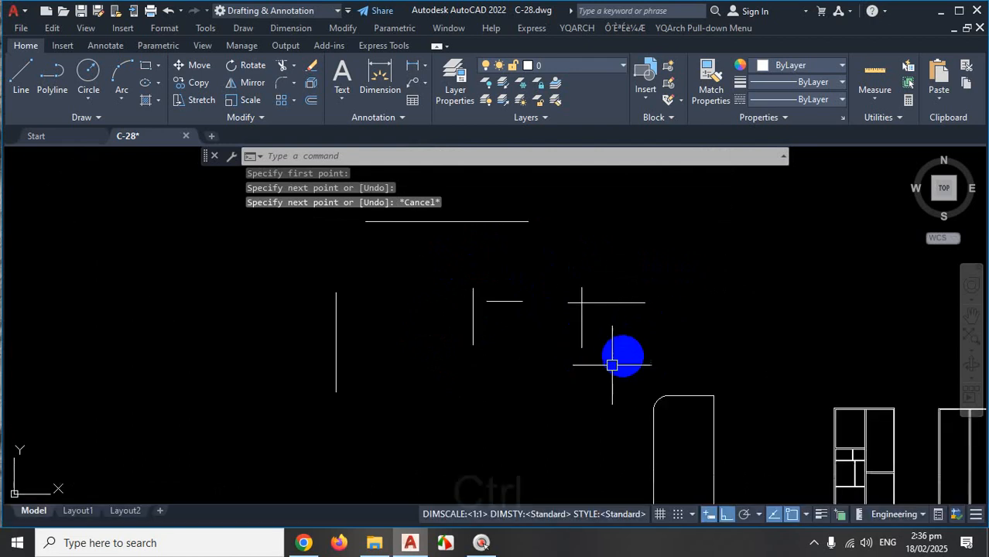
{"action": "key", "text": "ctrl+1"}
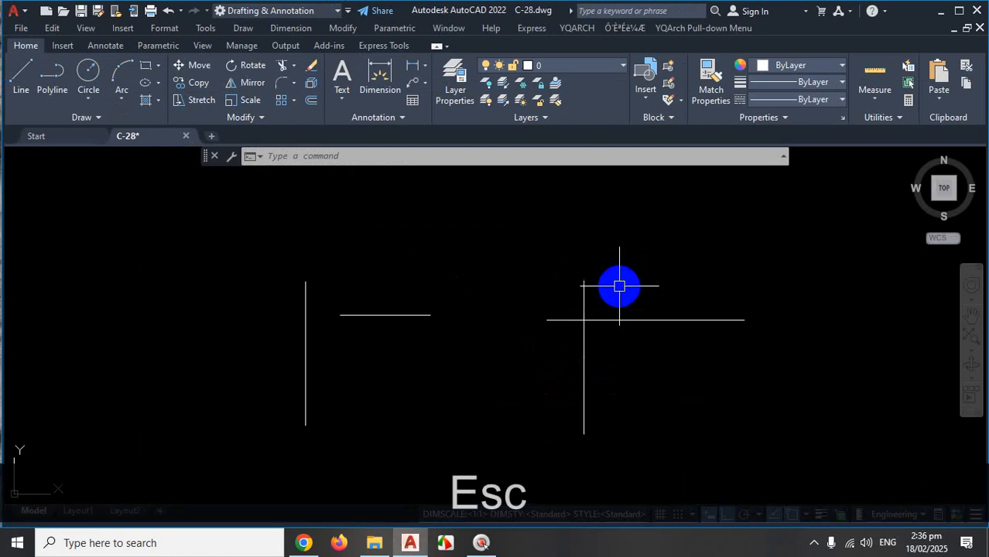
{"action": "type", "text": "TR"}
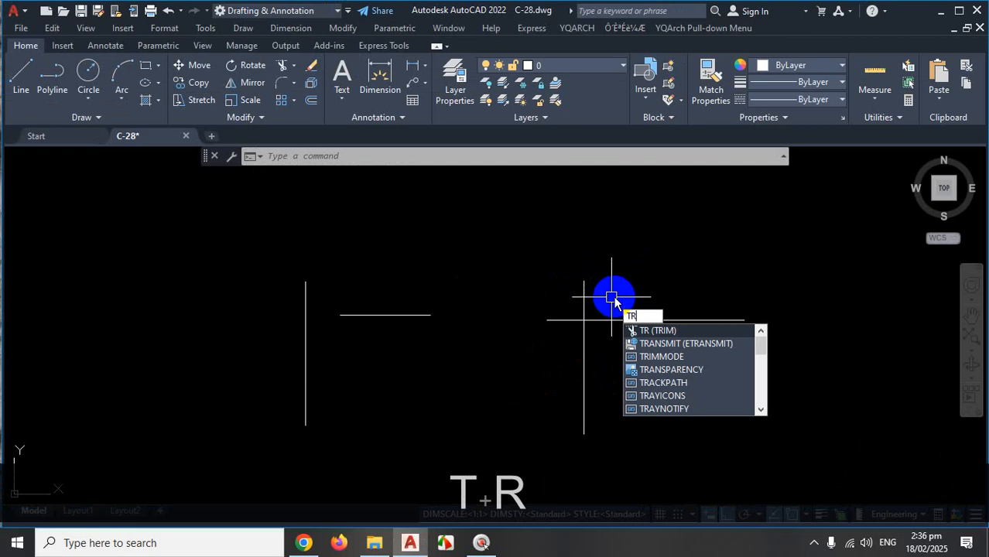
{"action": "key", "text": "Return"}
{"action": "left_click", "coordinate": [573, 303]}
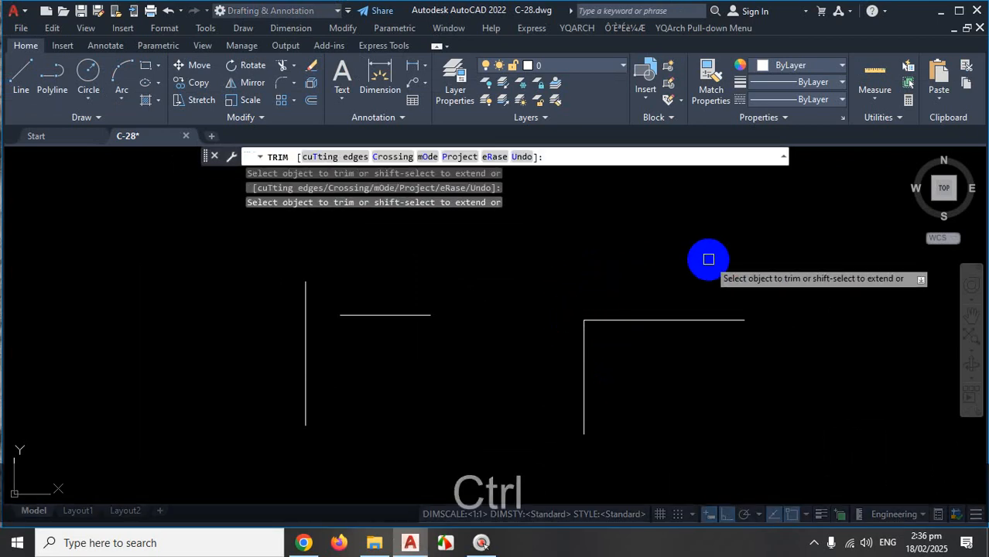
{"action": "key", "text": "ctrl+z"}
{"action": "key", "text": "ctrl+z"}
{"action": "key", "text": "Escape"}
{"action": "key", "text": "Escape"}
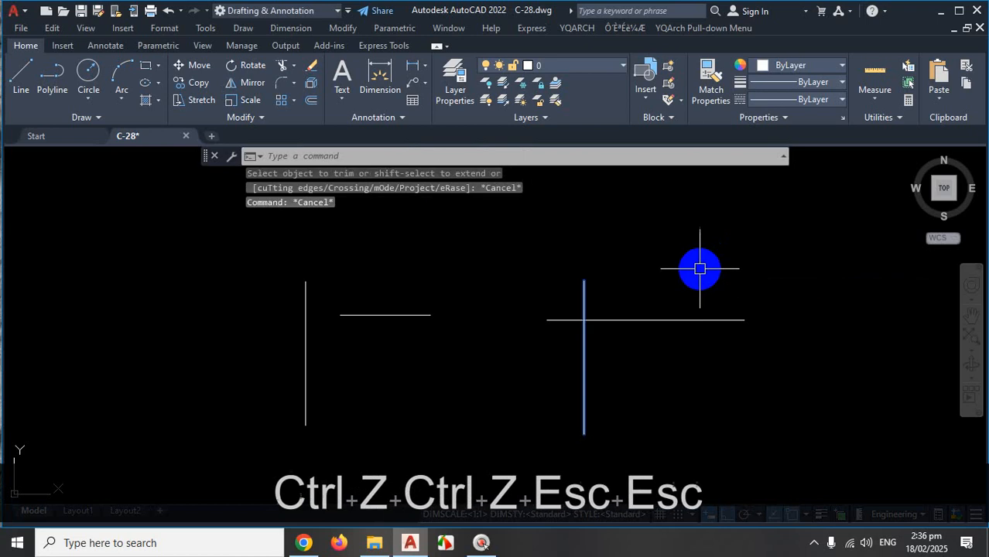
{"action": "scroll", "coordinate": [685, 296], "scroll_direction": "down", "scroll_amount": 4}
{"action": "scroll", "coordinate": [531, 299], "scroll_direction": "up", "scroll_amount": 4}
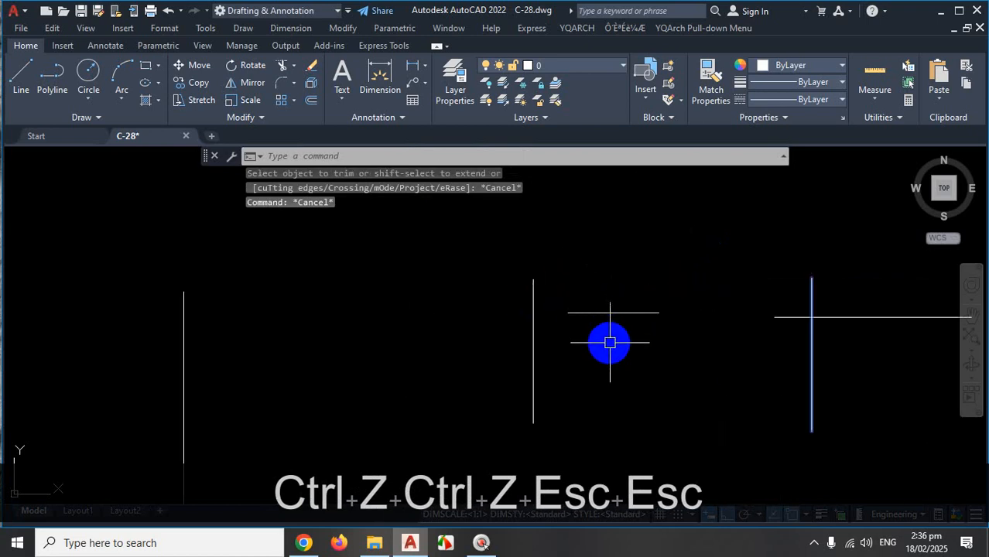
{"action": "key", "text": "ctrl+1"}
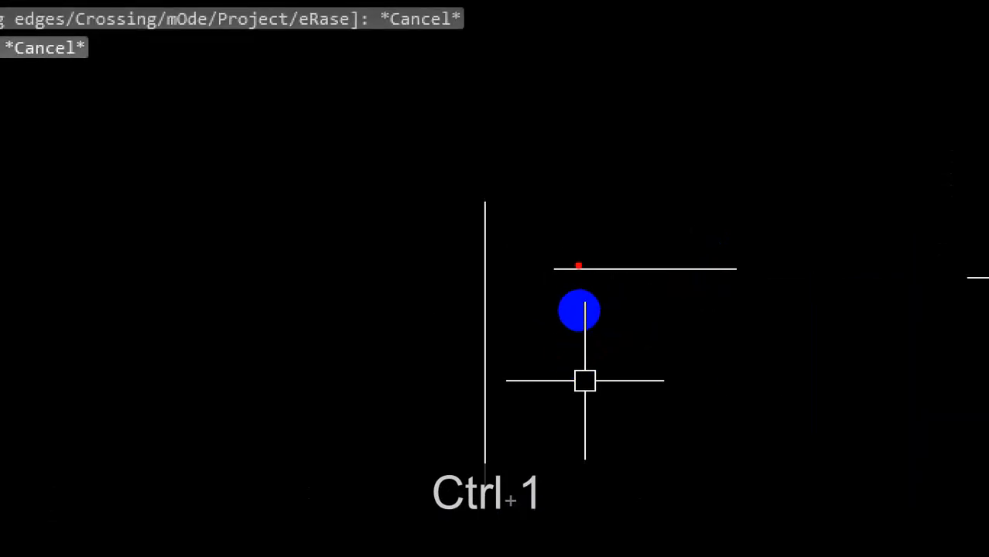
{"action": "left_click_drag", "start_coordinate": [570, 269], "coordinate": [483, 269]}
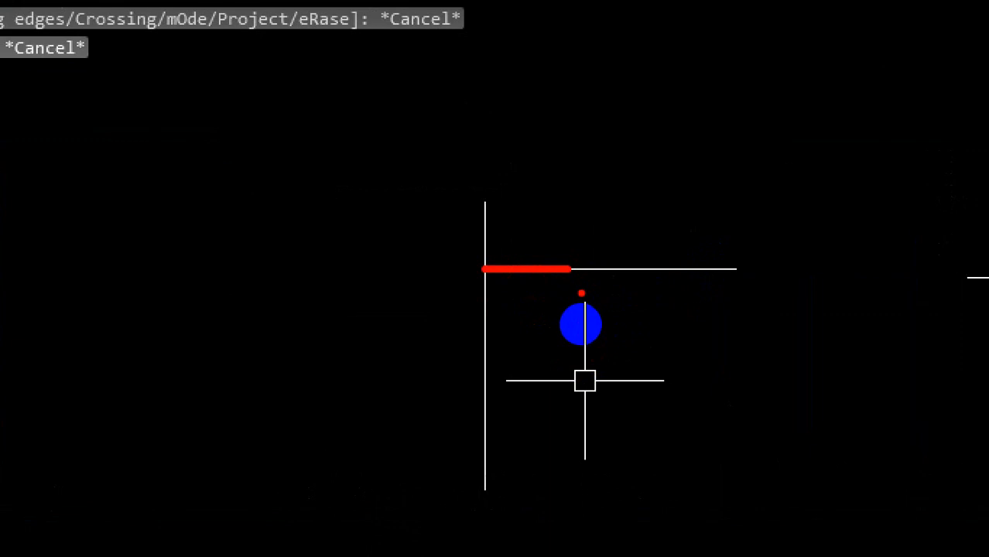
{"action": "key", "text": "Escape"}
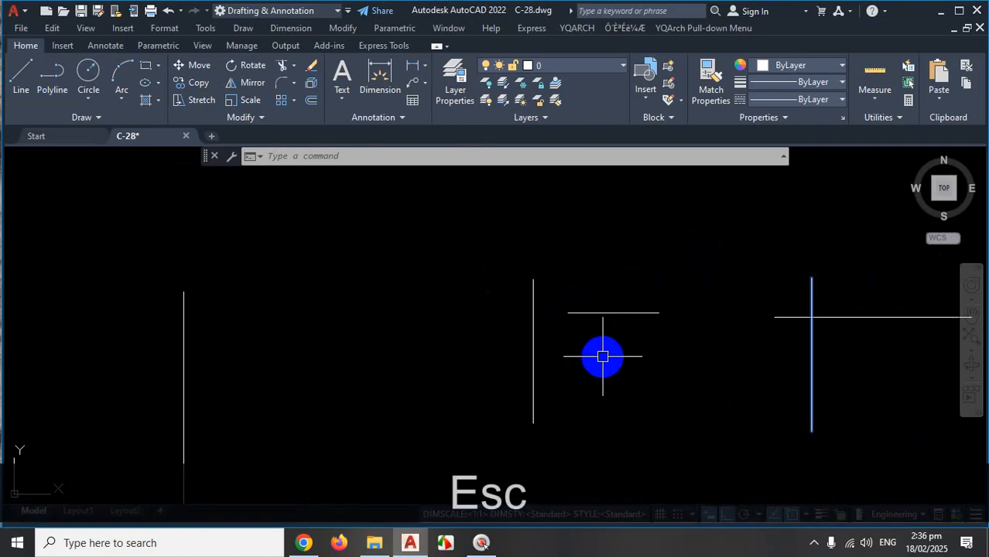
{"action": "type", "text": "TR"}
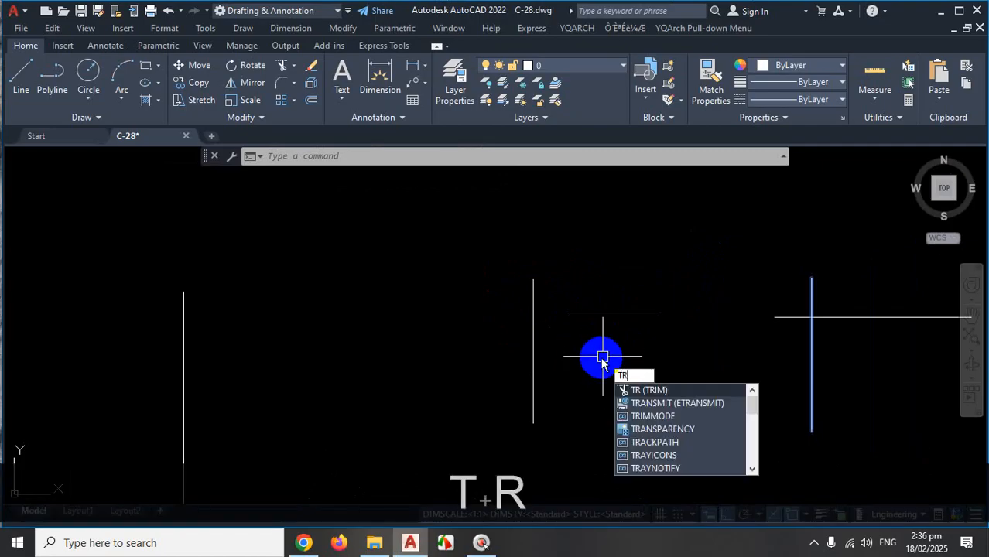
Start TRIM on the crossing practice lines.
{"action": "key", "text": "Return"}
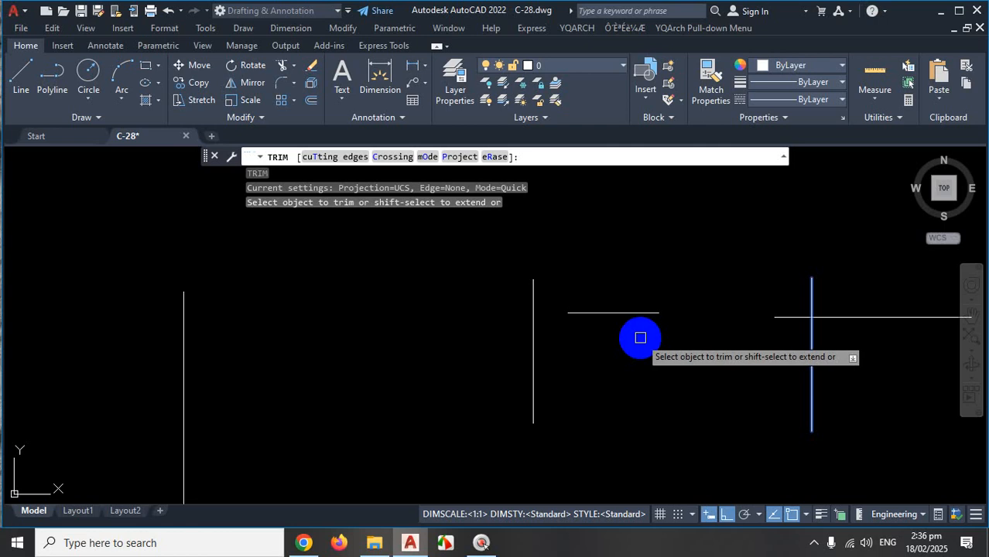
{"action": "key", "text": "ctrl+1"}
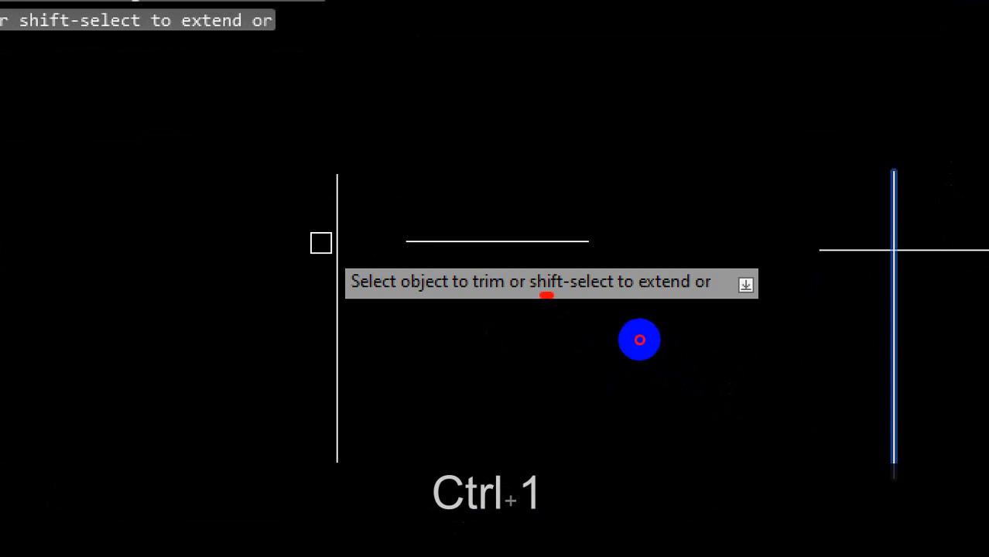
{"action": "left_click_drag", "start_coordinate": [550, 295], "coordinate": [539, 295]}
{"action": "left_click_drag", "start_coordinate": [595, 308], "coordinate": [679, 307]}
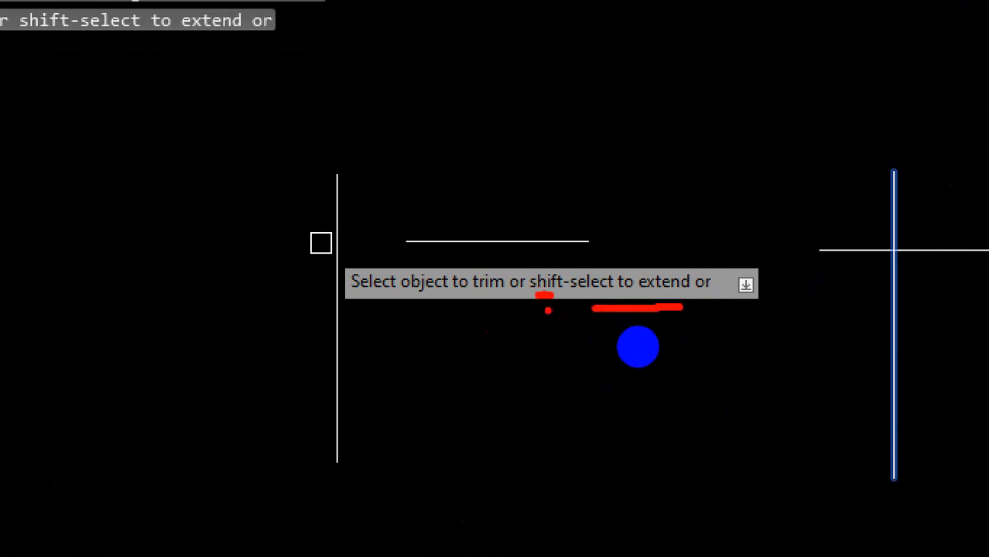
{"action": "mouse_move", "coordinate": [661, 243]}
{"action": "left_mouse_down"}
{"action": "mouse_move", "coordinate": [649, 241]}
{"action": "mouse_move", "coordinate": [697, 322]}
{"action": "mouse_move", "coordinate": [664, 241]}
{"action": "left_mouse_up"}
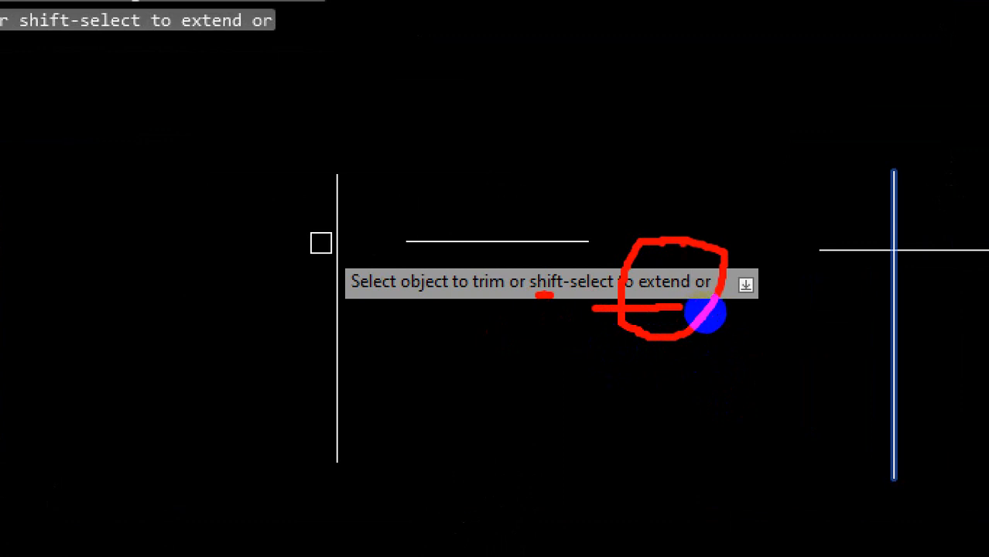
{"action": "mouse_move", "coordinate": [588, 138]}
{"action": "left_mouse_down"}
{"action": "mouse_move", "coordinate": [598, 187]}
{"action": "mouse_move", "coordinate": [625, 186]}
{"action": "mouse_move", "coordinate": [623, 160]}
{"action": "mouse_move", "coordinate": [652, 124]}
{"action": "mouse_move", "coordinate": [664, 177]}
{"action": "left_mouse_up"}
{"action": "left_click_drag", "start_coordinate": [661, 140], "coordinate": [639, 178]}
{"action": "left_click", "coordinate": [691, 164]}
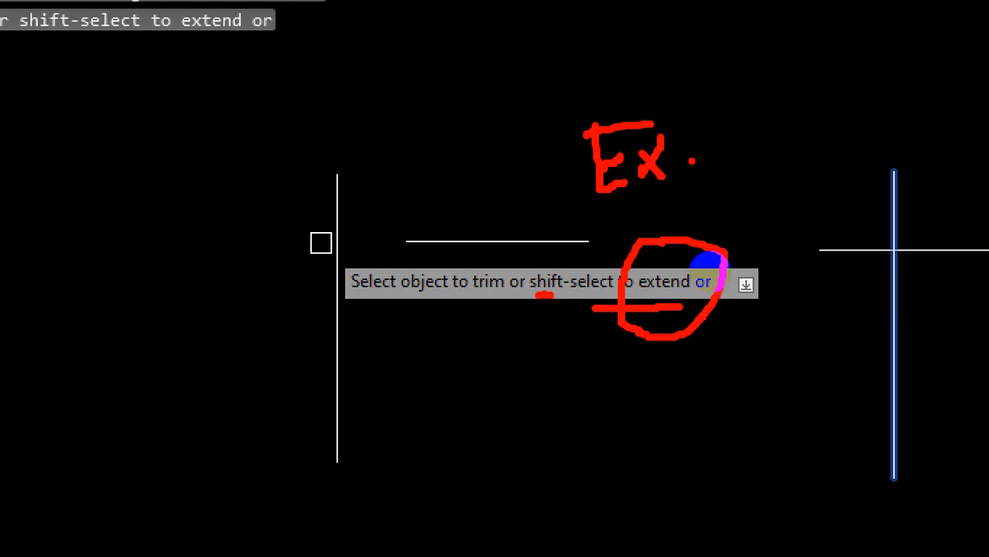
{"action": "key", "text": "Escape"}
{"action": "scroll", "coordinate": [608, 346], "scroll_direction": "up", "scroll_amount": 2}
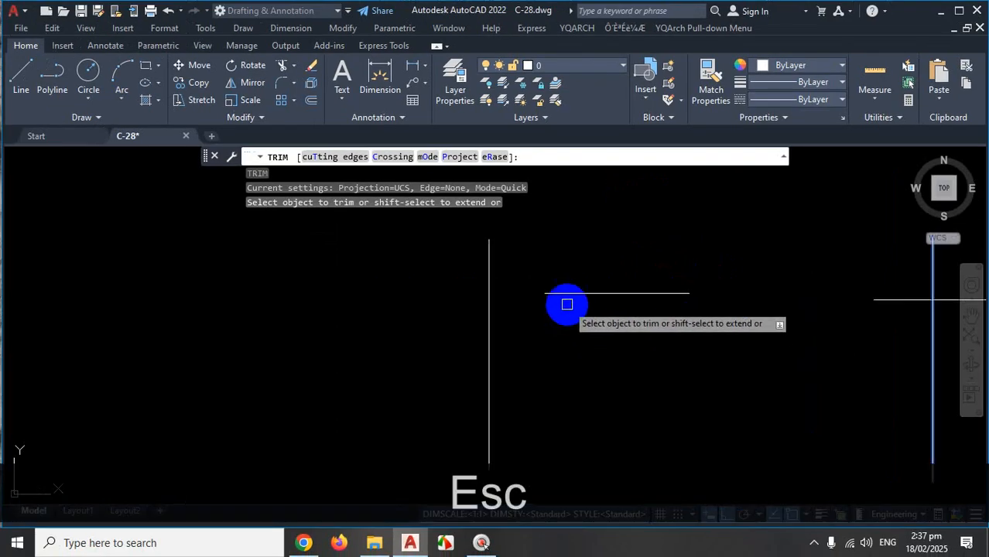
Demonstrate extending the horizontal line and trimming the vertical one, then undo both and cancel Trim.
{"action": "key", "text": "shift"}
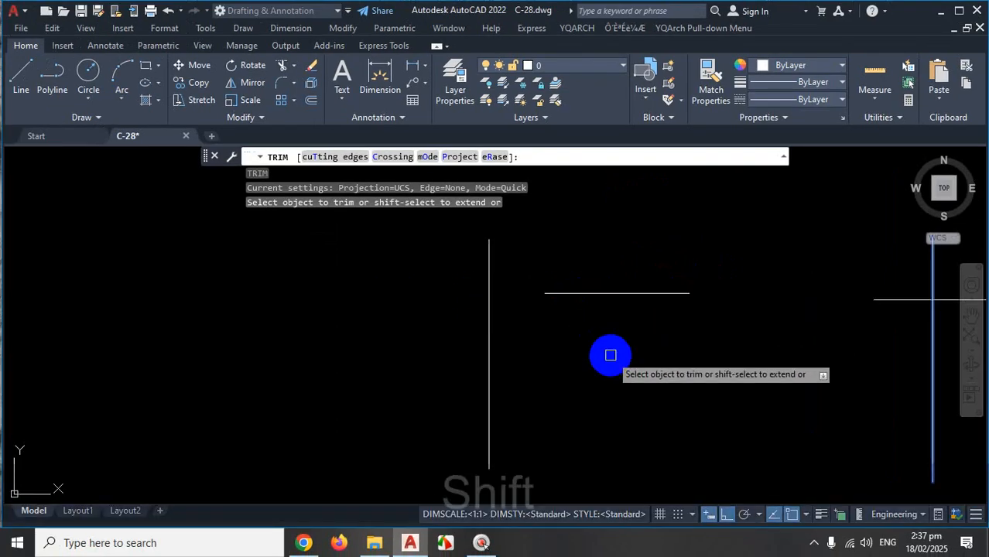
{"action": "left_click", "coordinate": [557, 293], "text": "shift"}
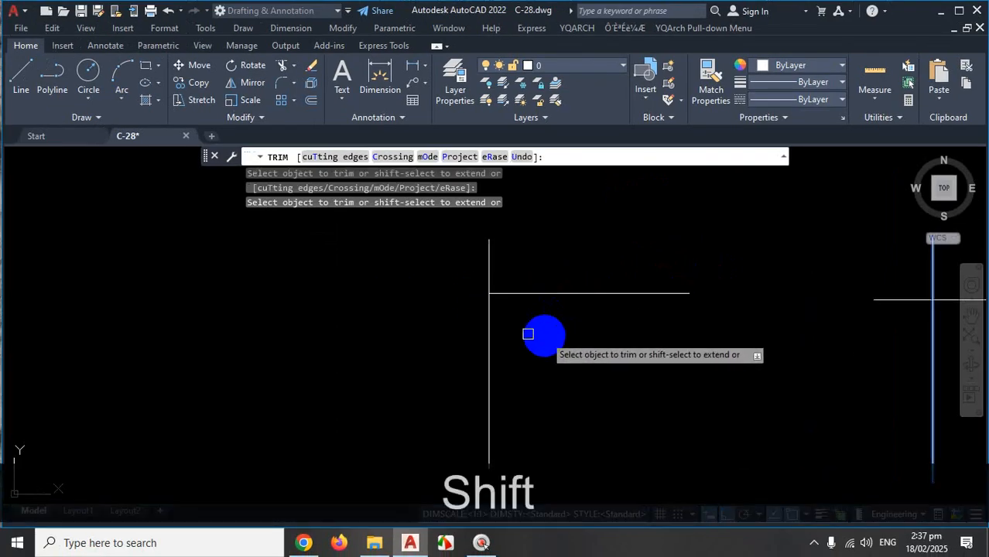
{"action": "left_click", "coordinate": [489, 262]}
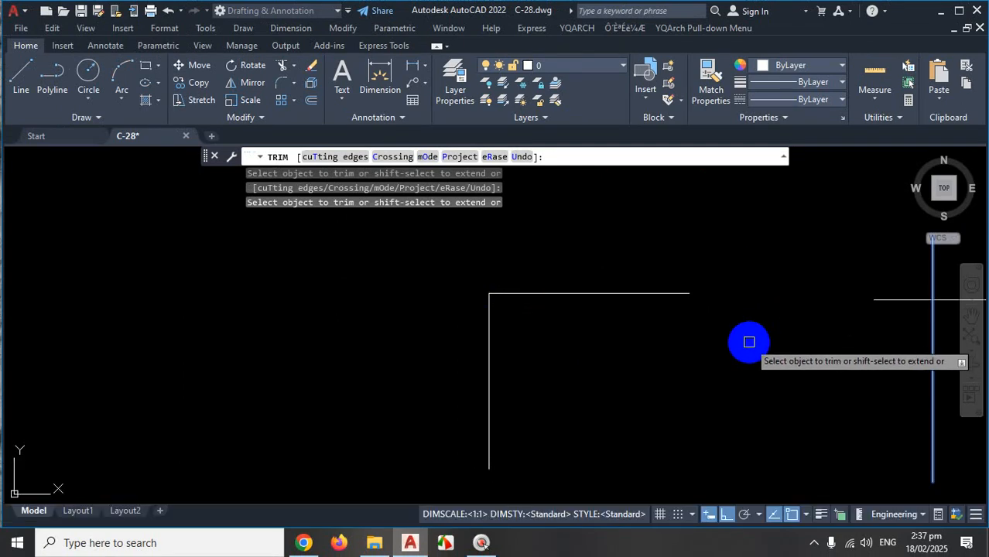
{"action": "key", "text": "ctrl+z"}
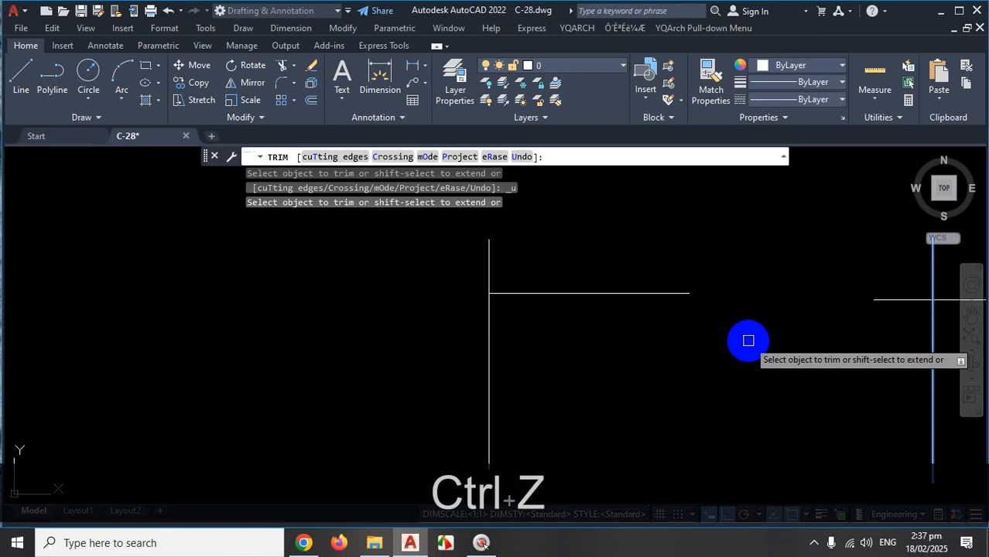
{"action": "key", "text": "ctrl+z"}
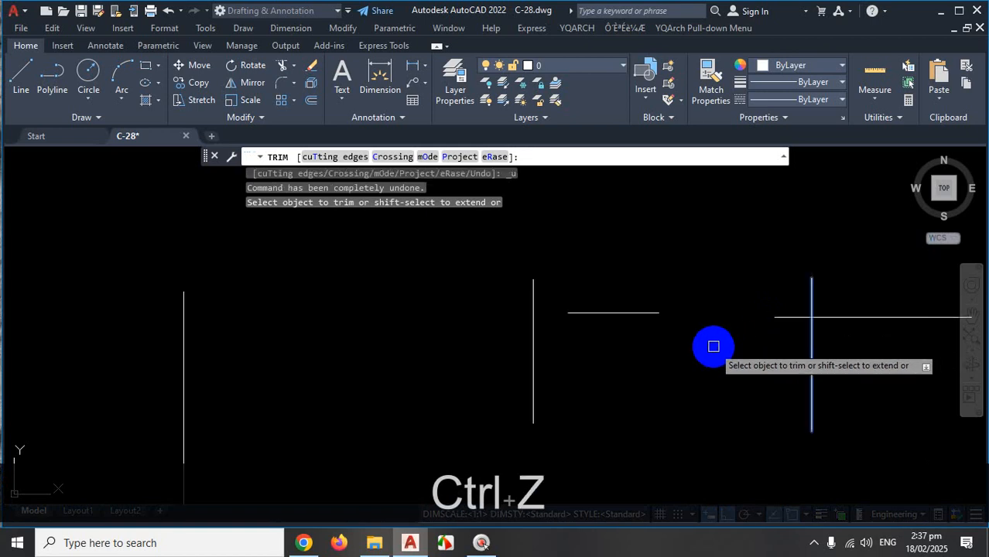
{"action": "key", "text": "Escape"}
{"action": "scroll", "coordinate": [713, 346], "scroll_direction": "down", "scroll_amount": 3}
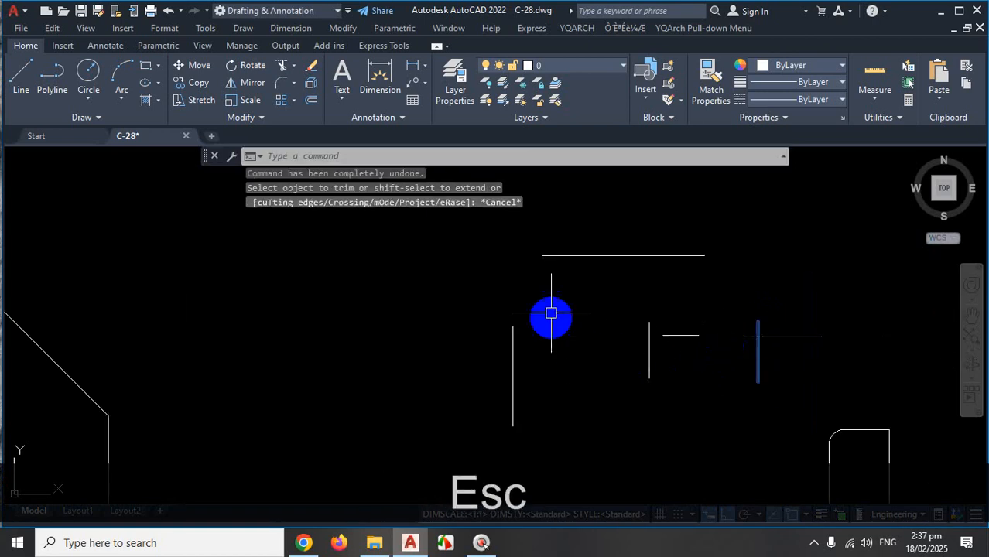
{"action": "key", "text": "ctrl+1"}
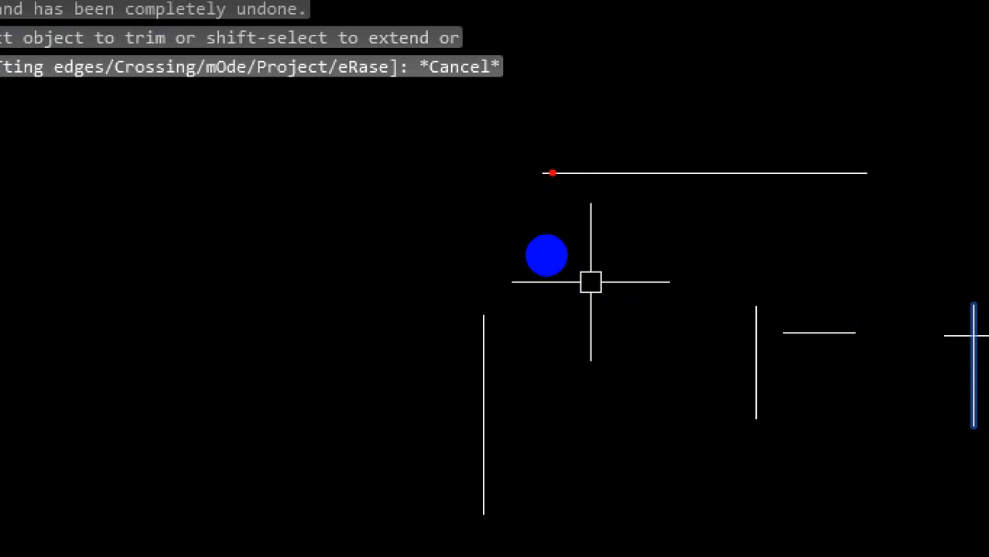
{"action": "left_click_drag", "start_coordinate": [553, 172], "coordinate": [439, 171]}
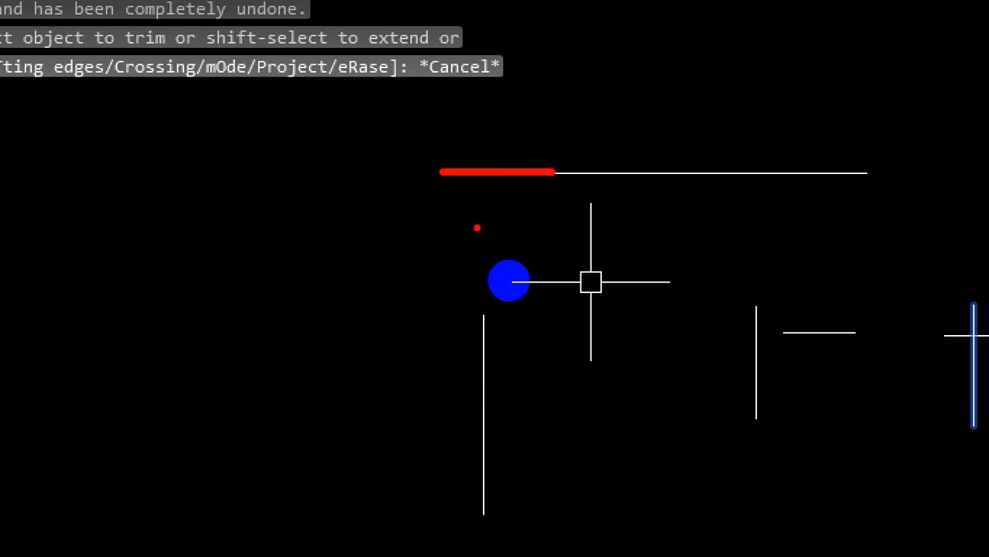
{"action": "left_click_drag", "start_coordinate": [483, 135], "coordinate": [479, 263]}
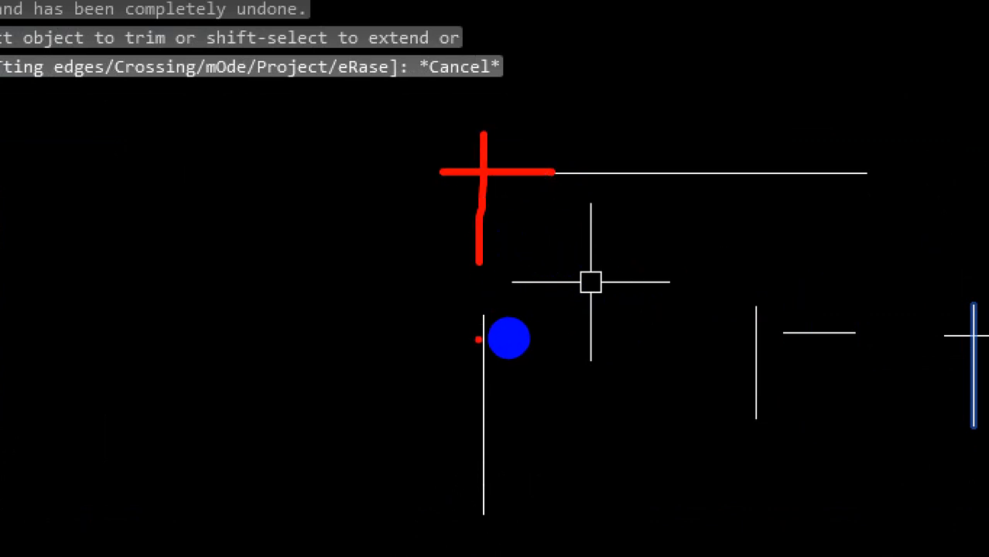
{"action": "left_click_drag", "start_coordinate": [612, 175], "coordinate": [378, 172]}
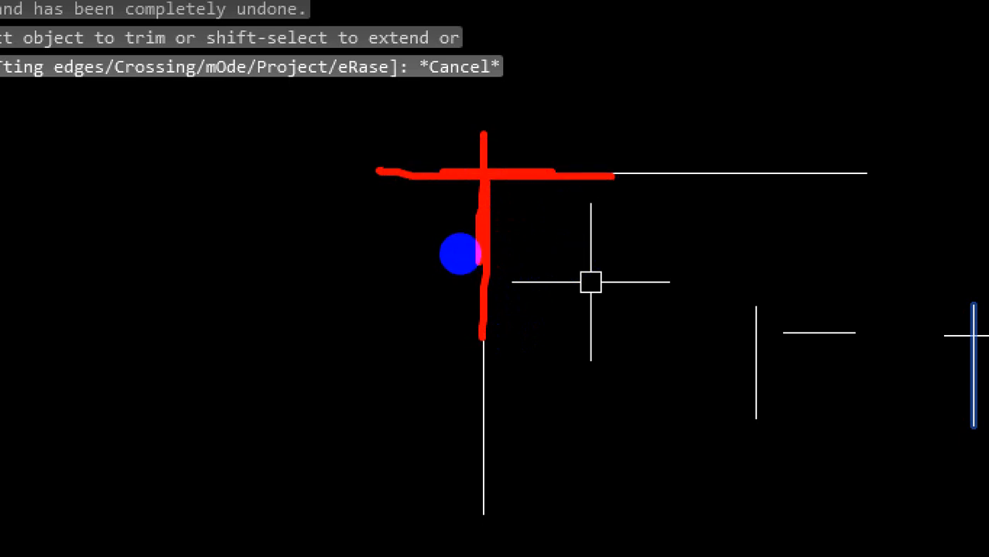
{"action": "key", "text": "Escape"}
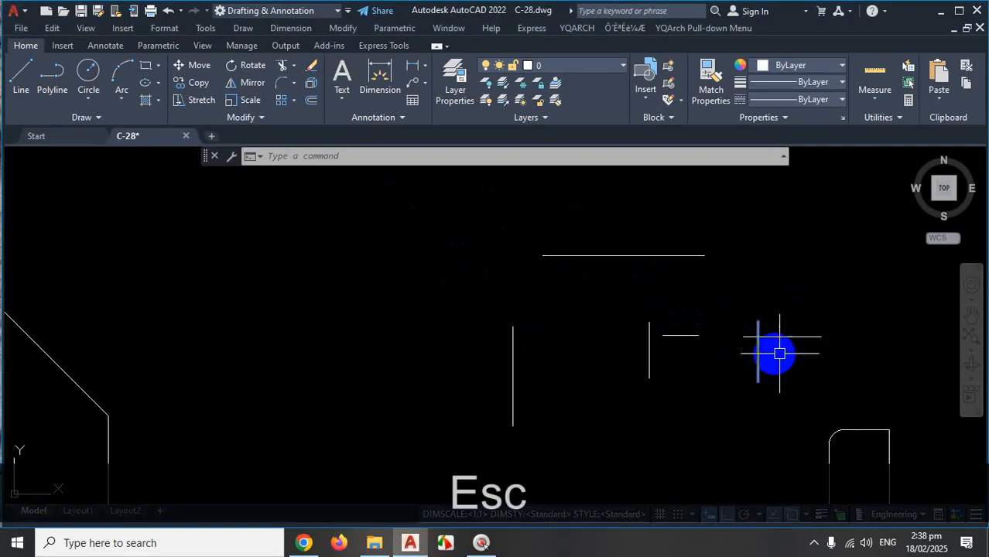
{"action": "key", "text": "Escape"}
{"action": "key", "text": "Escape"}
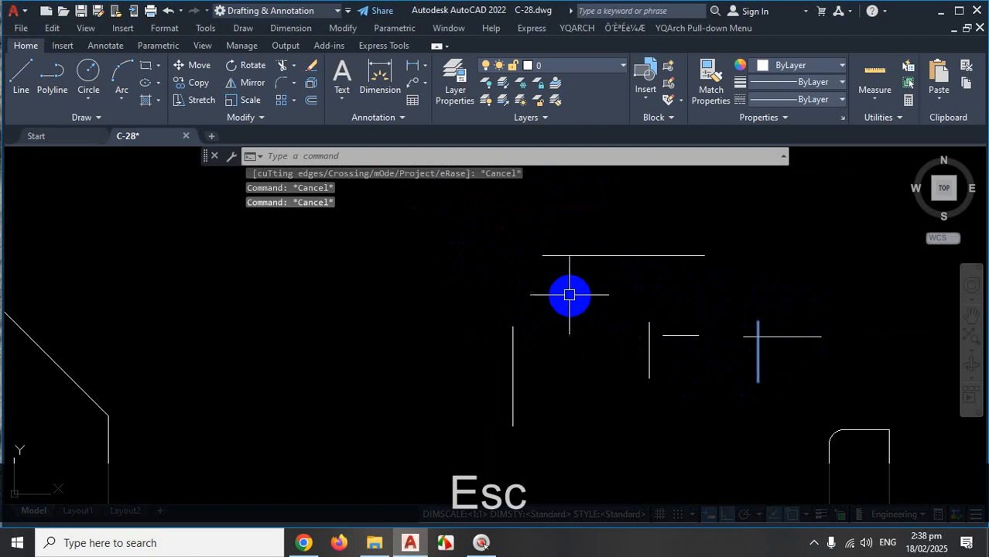
{"action": "scroll", "coordinate": [568, 292], "scroll_direction": "up", "scroll_amount": 2}
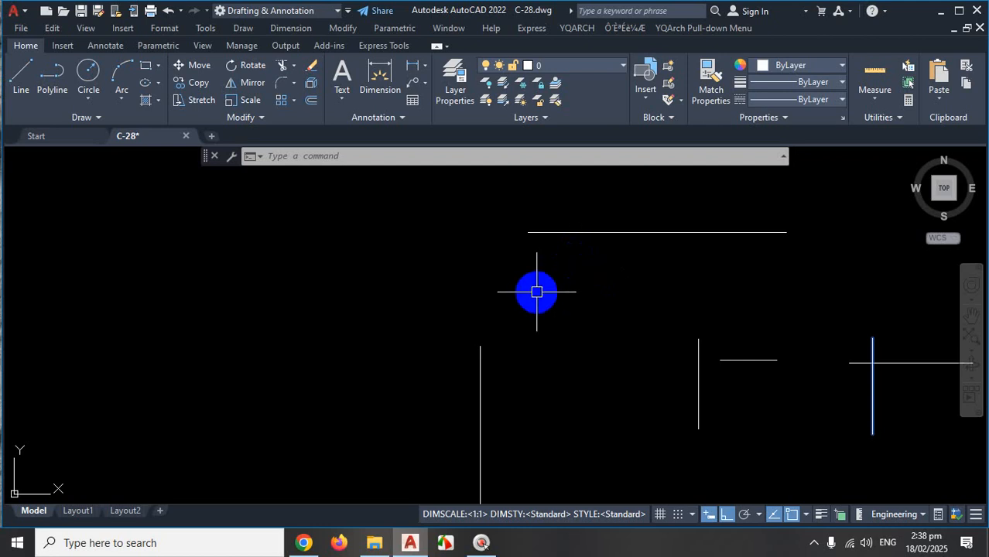
{"action": "key", "text": "Escape"}
{"action": "key", "text": "Escape"}
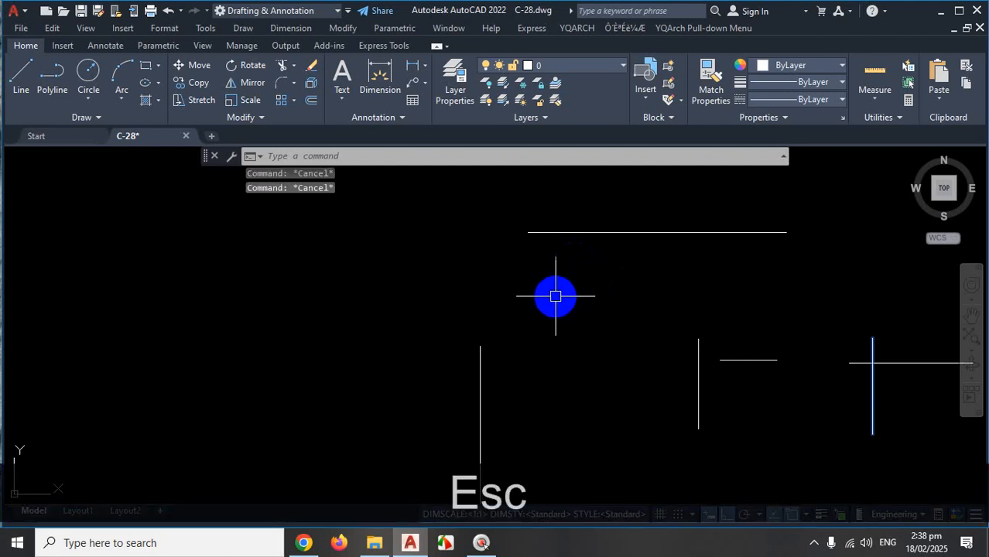
Start FILLET, then cancel it along with a stray selection window.
{"action": "type", "text": "F"}
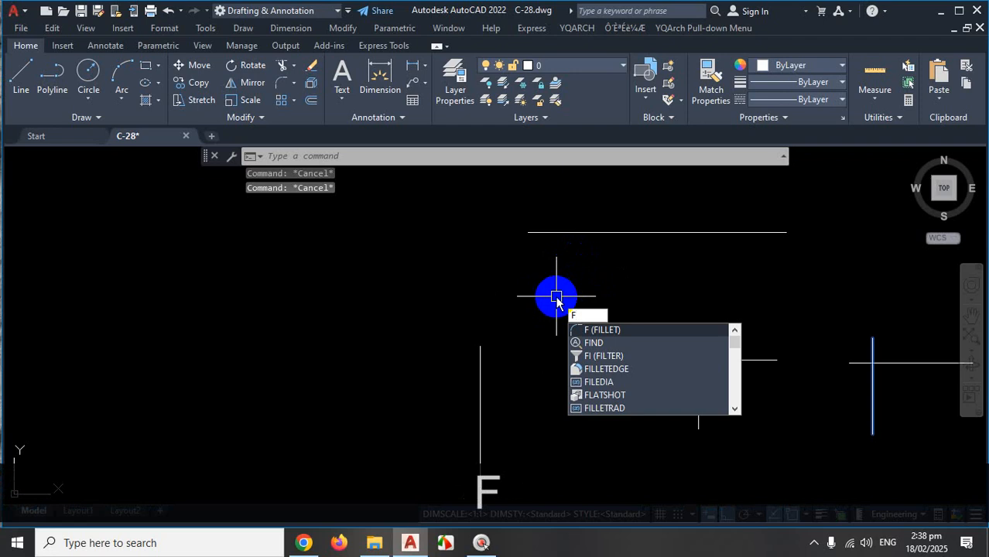
{"action": "key", "text": "Return"}
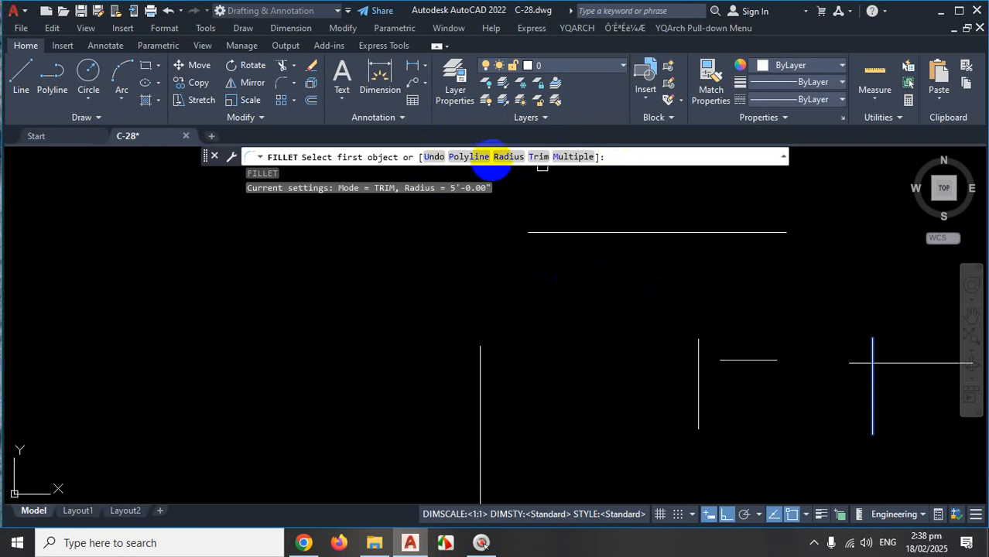
{"action": "scroll", "coordinate": [431, 278], "scroll_direction": "down", "scroll_amount": 2}
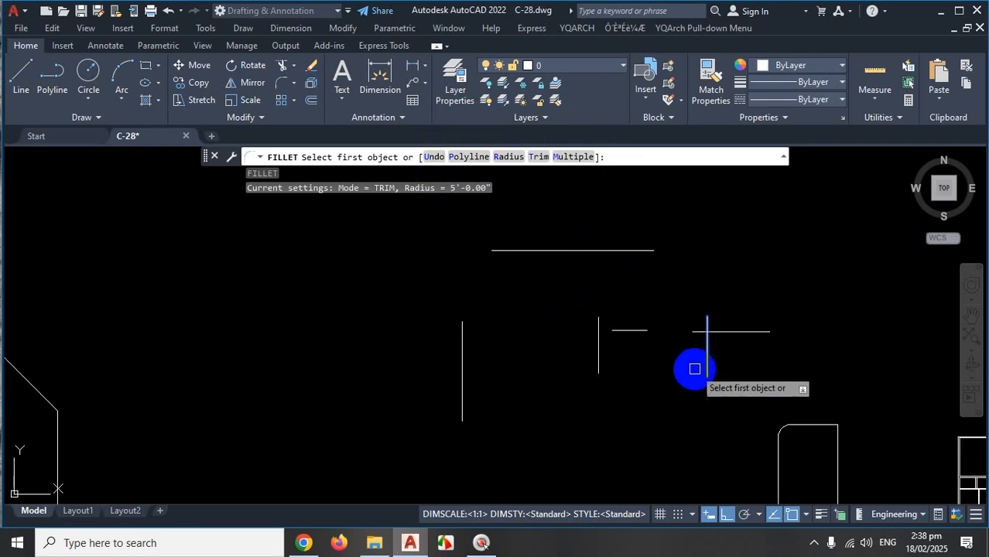
{"action": "key", "text": "Escape"}
{"action": "key", "text": "Escape"}
{"action": "key", "text": "Escape"}
{"action": "key", "text": "Escape"}
{"action": "scroll", "coordinate": [712, 357], "scroll_direction": "up", "scroll_amount": 4}
{"action": "left_click", "coordinate": [646, 378]}
{"action": "key", "text": "Escape"}
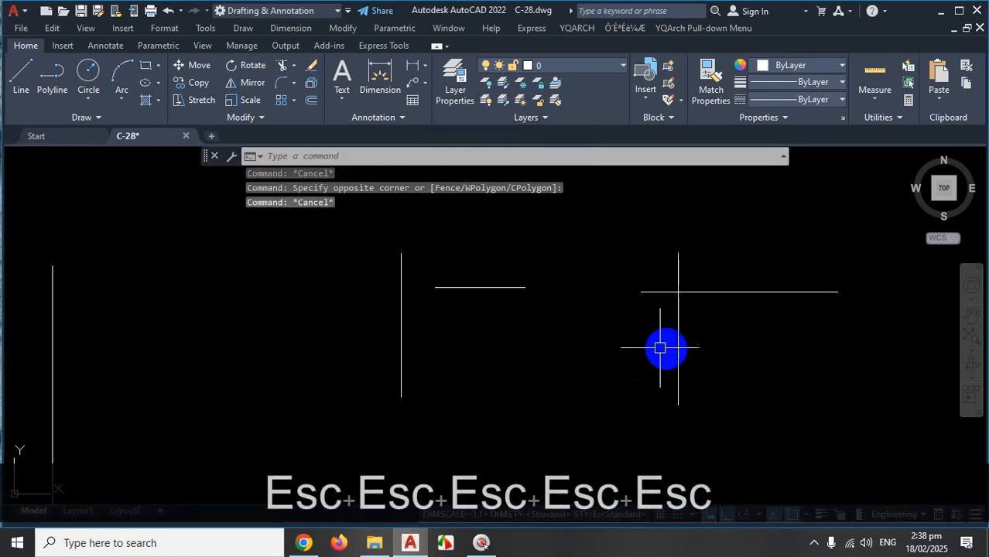
{"action": "scroll", "coordinate": [681, 340], "scroll_direction": "down", "scroll_amount": 2}
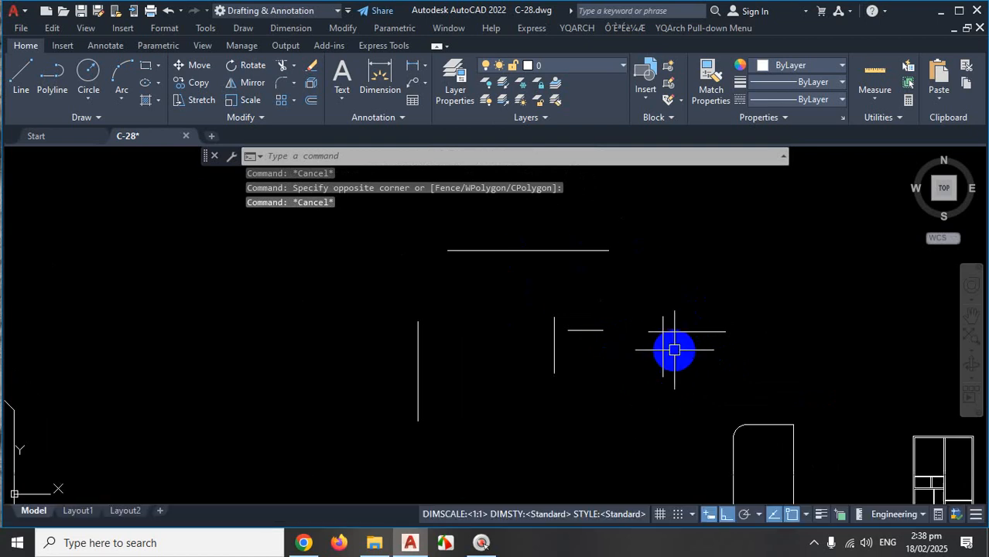
Clear any active command and restart FILLET with its 5'-0.00" Trim-mode radius.
{"action": "key", "text": "ctrl+1"}
{"action": "key", "text": "Escape"}
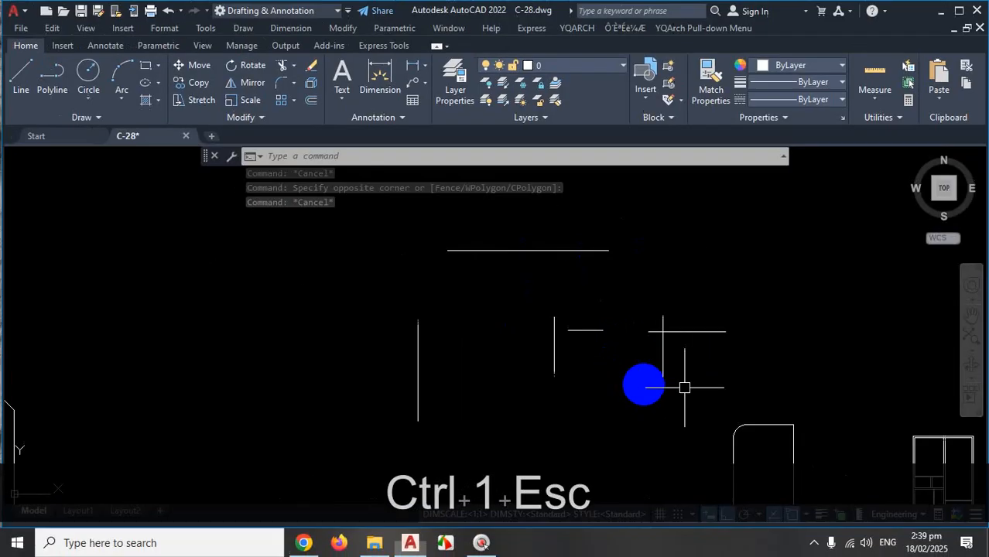
{"action": "left_click", "coordinate": [813, 542]}
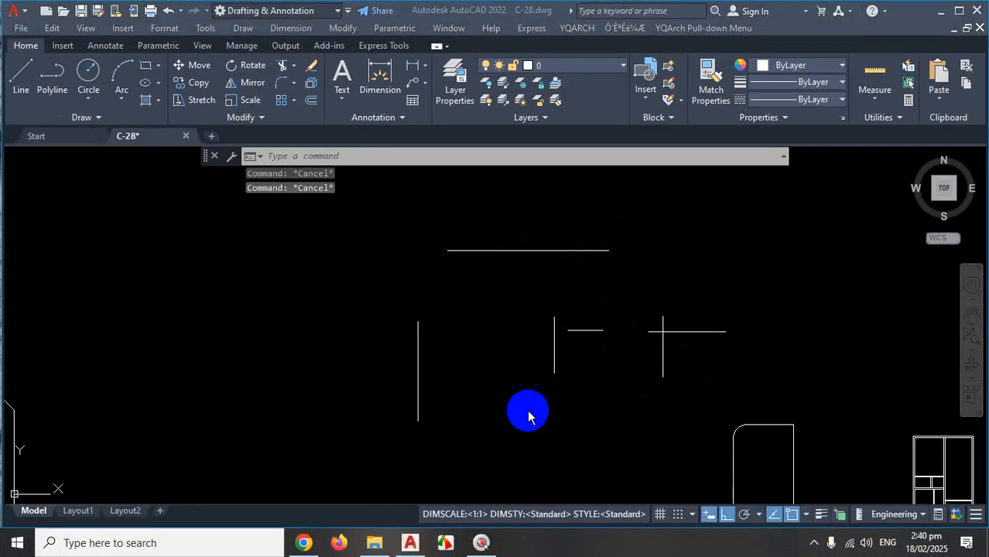
{"action": "scroll", "coordinate": [598, 394], "scroll_direction": "up", "scroll_amount": 2}
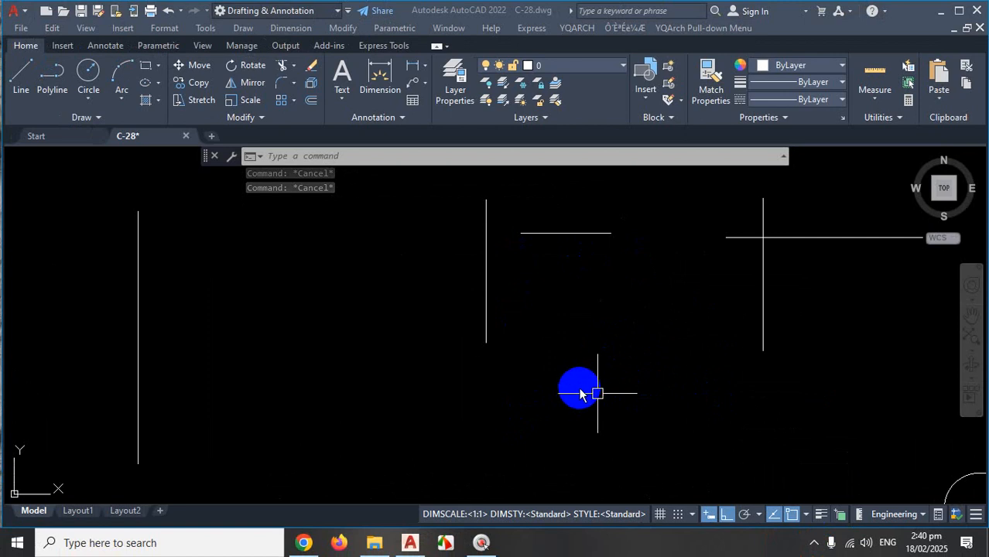
{"action": "scroll", "coordinate": [579, 397], "scroll_direction": "down", "scroll_amount": 1}
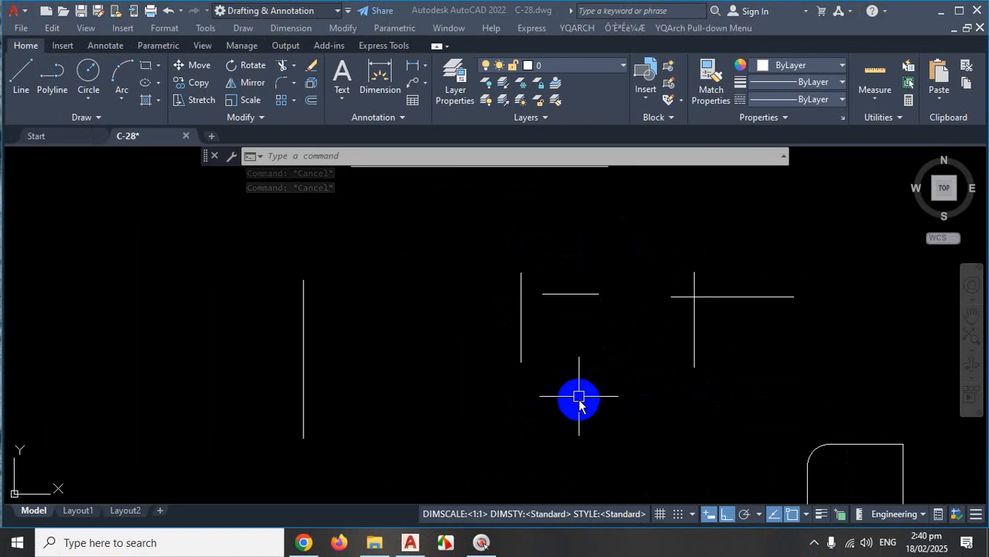
{"action": "left_click", "coordinate": [579, 400]}
{"action": "key", "text": "Escape"}
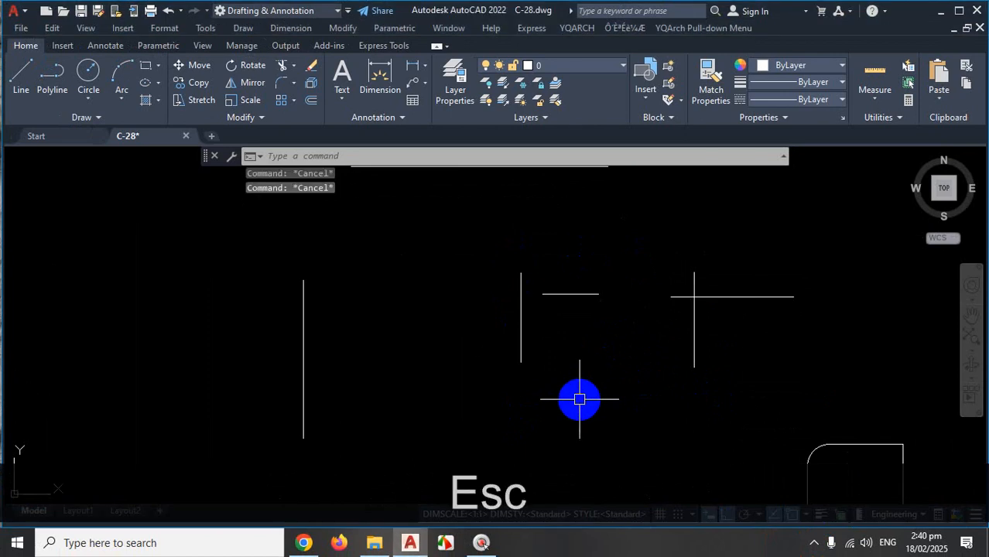
{"action": "type", "text": "F"}
{"action": "key", "text": "Return"}
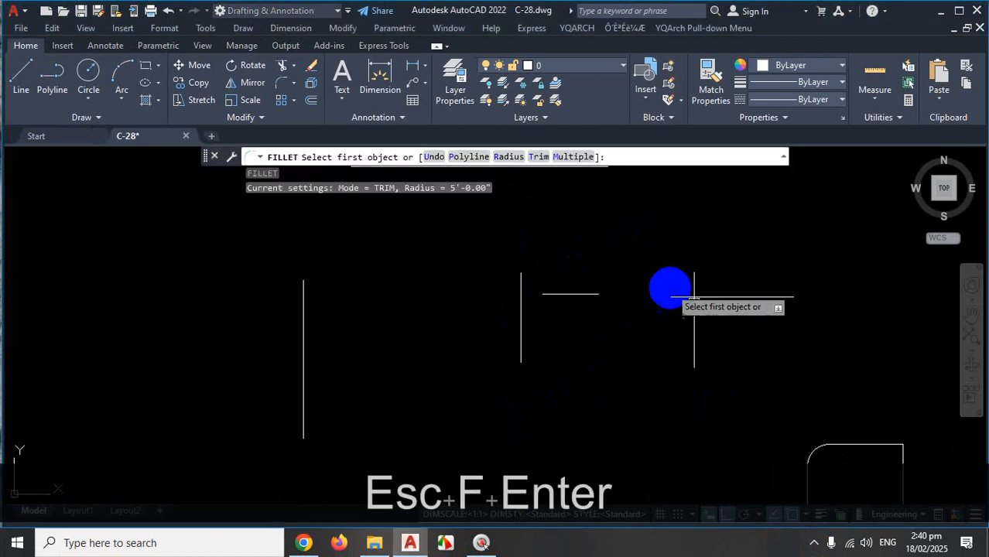
Switch the running Fillet to Multiple mode.
{"action": "scroll", "coordinate": [465, 372], "scroll_direction": "down", "scroll_amount": 2}
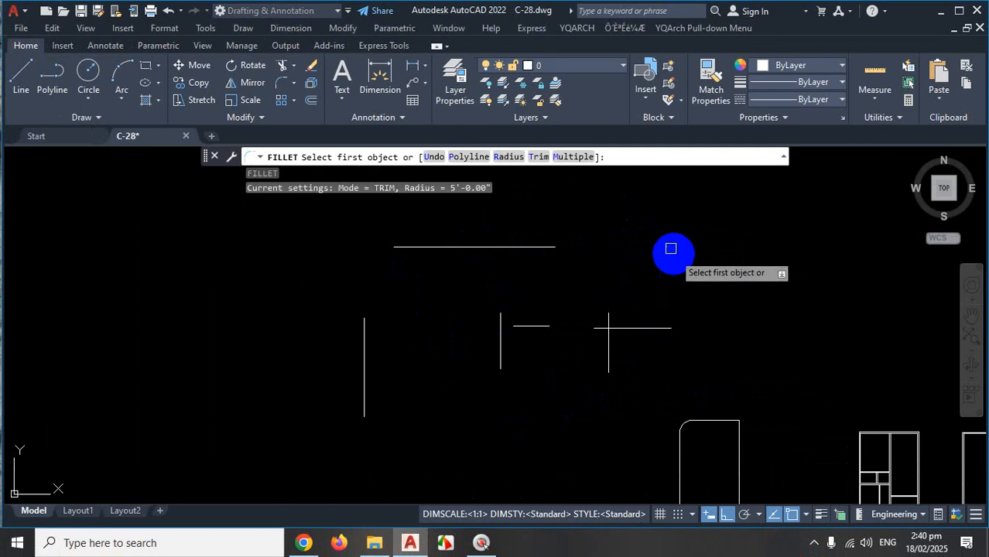
{"action": "key", "text": "ctrl+1"}
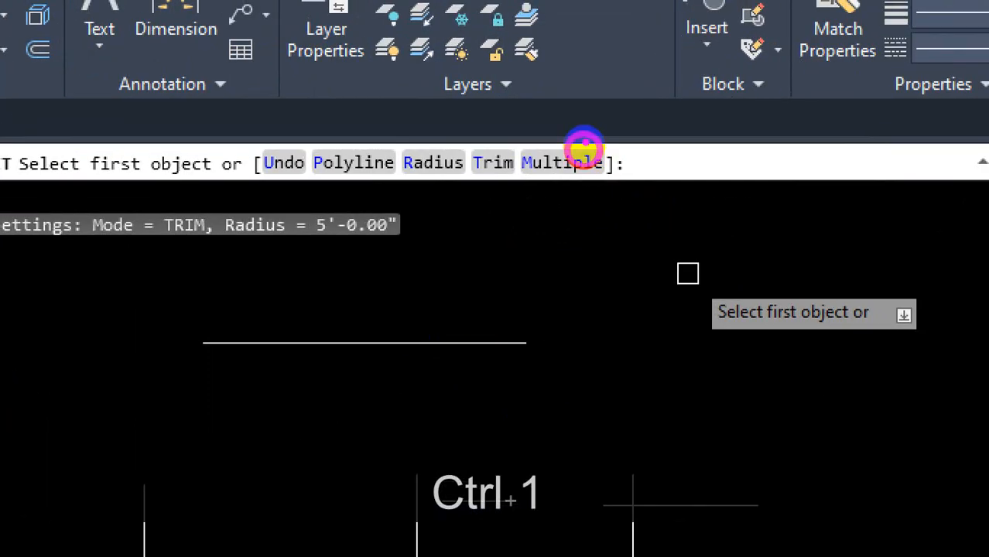
{"action": "mouse_move", "coordinate": [585, 145]}
{"action": "left_mouse_down"}
{"action": "mouse_move", "coordinate": [570, 142]}
{"action": "mouse_move", "coordinate": [552, 166]}
{"action": "mouse_move", "coordinate": [601, 158]}
{"action": "mouse_move", "coordinate": [540, 163]}
{"action": "mouse_move", "coordinate": [613, 121]}
{"action": "mouse_move", "coordinate": [570, 128]}
{"action": "left_mouse_up"}
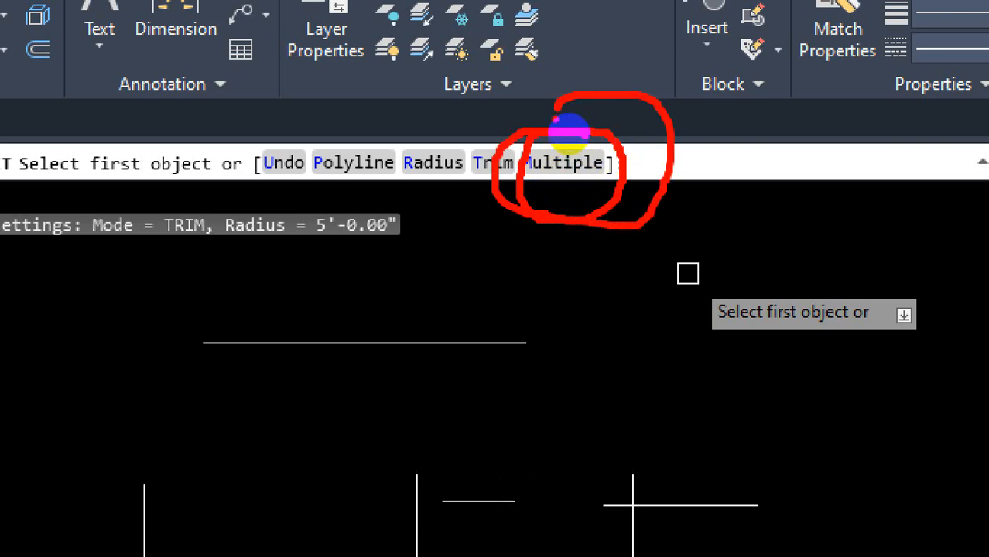
{"action": "key", "text": "Escape"}
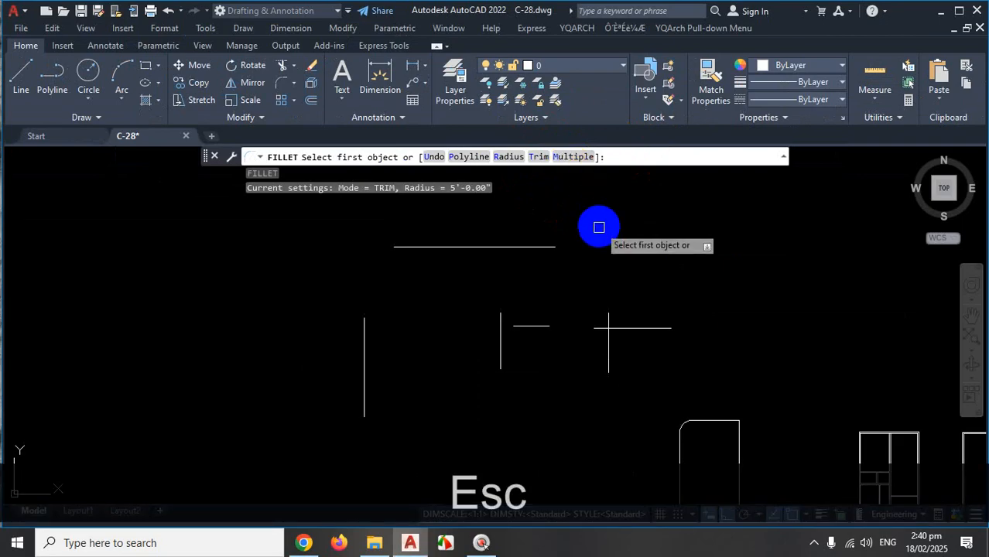
{"action": "type", "text": "M"}
{"action": "key", "text": "Return"}
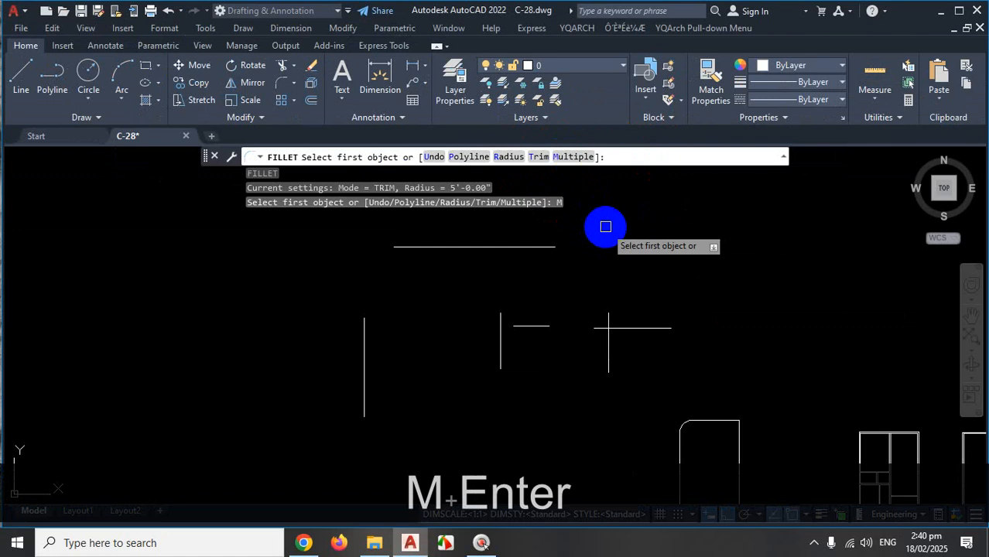
Pick the horizontal line, then Shift-pick the vertical line for a sharp square corner.
{"action": "scroll", "coordinate": [634, 336], "scroll_direction": "up", "scroll_amount": 4}
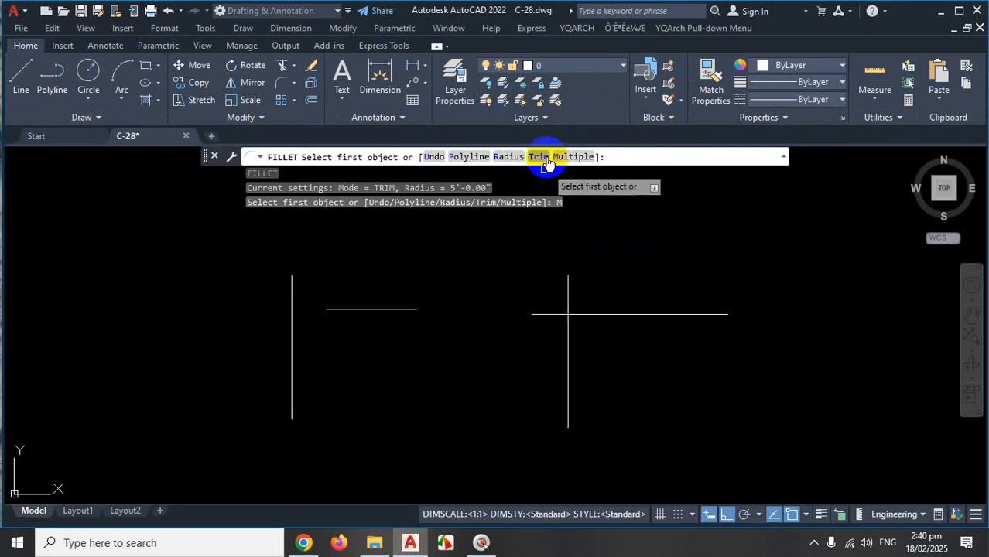
{"action": "left_click", "coordinate": [638, 316]}
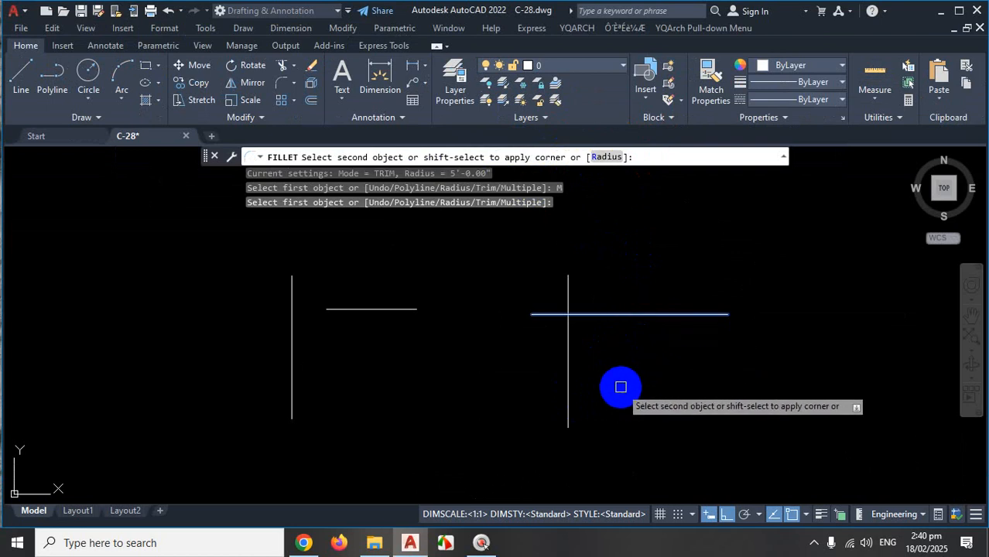
{"action": "key", "text": "ctrl+1"}
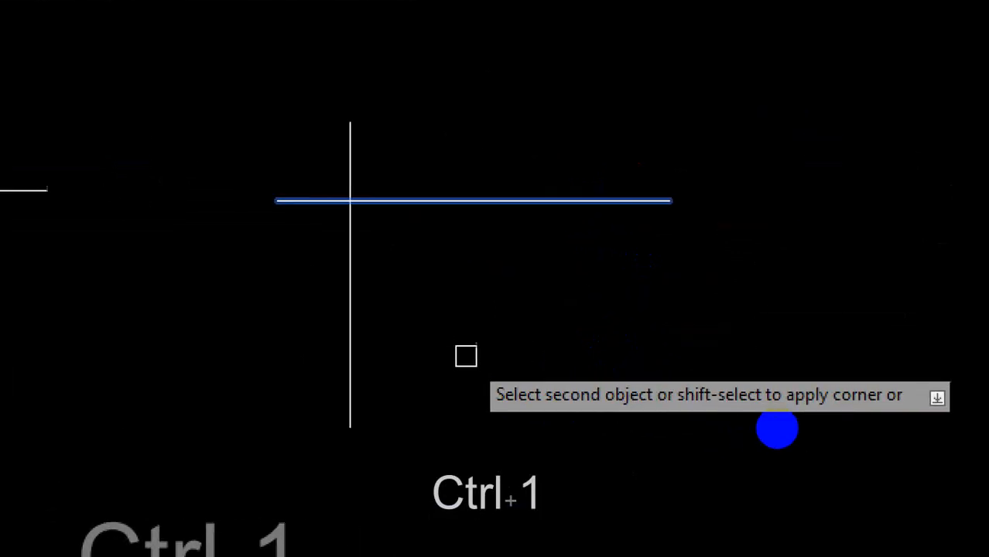
{"action": "mouse_move", "coordinate": [686, 421]}
{"action": "left_mouse_down"}
{"action": "mouse_move", "coordinate": [883, 423]}
{"action": "mouse_move", "coordinate": [890, 368]}
{"action": "mouse_move", "coordinate": [649, 358]}
{"action": "mouse_move", "coordinate": [749, 430]}
{"action": "left_mouse_up"}
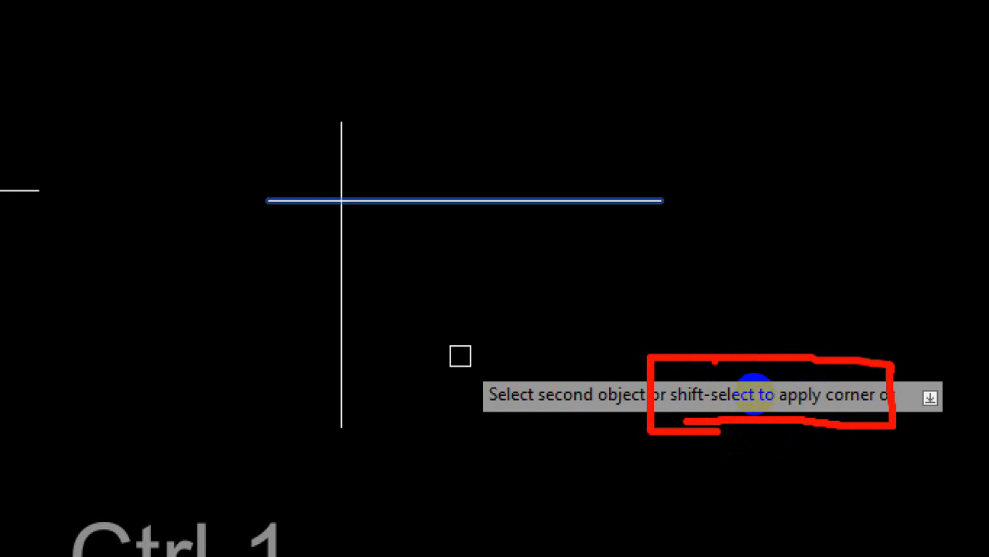
{"action": "key", "text": "Escape"}
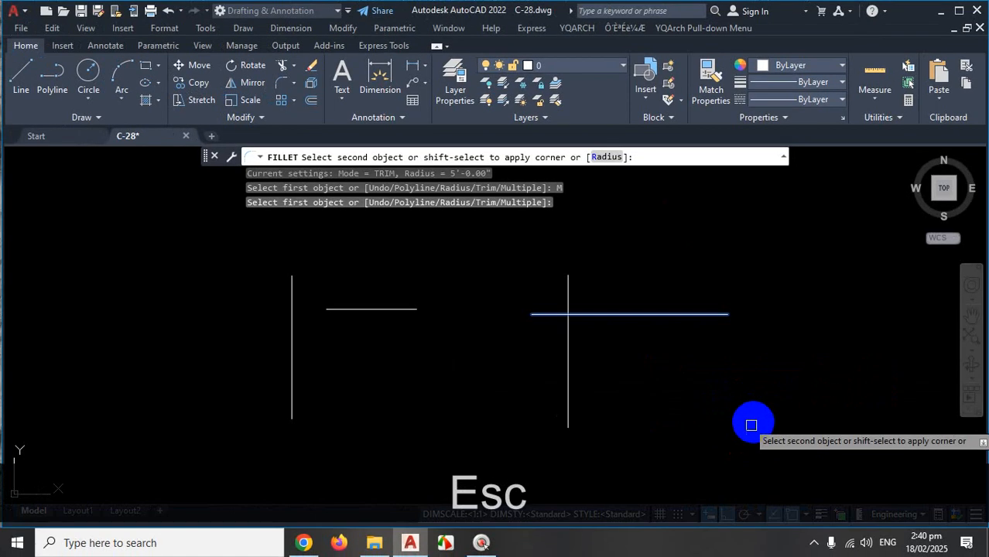
{"action": "left_click", "coordinate": [566, 377], "text": "shift"}
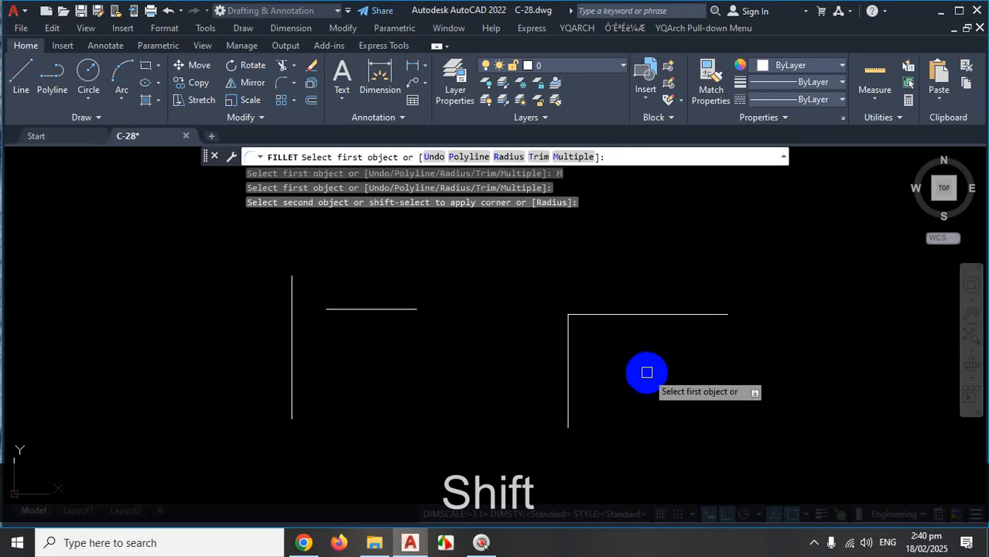
Inspect the practice lines with the Properties palette and zoom in on them.
{"action": "key", "text": "ctrl+1"}
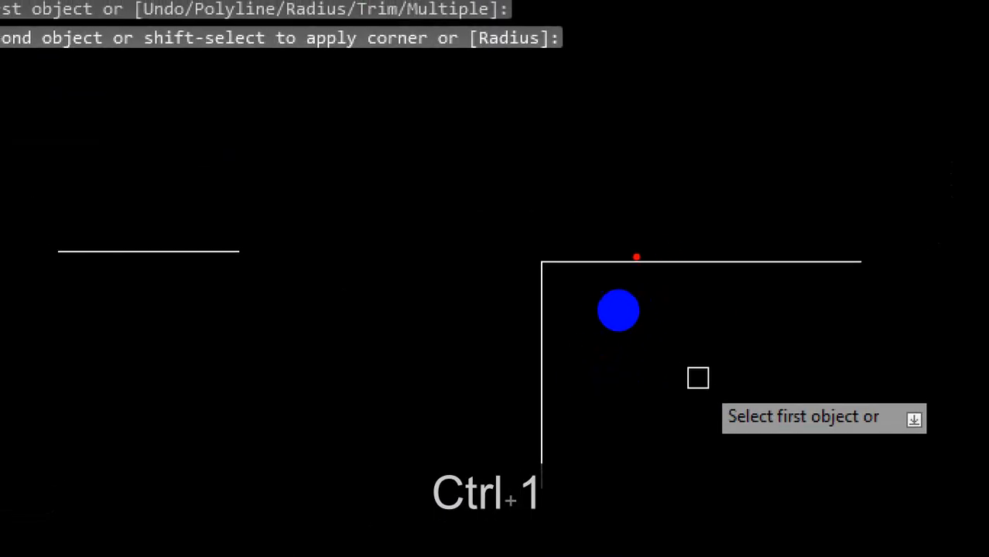
{"action": "left_click_drag", "start_coordinate": [629, 262], "coordinate": [828, 269]}
{"action": "left_click_drag", "start_coordinate": [538, 304], "coordinate": [538, 451]}
{"action": "key", "text": "Escape"}
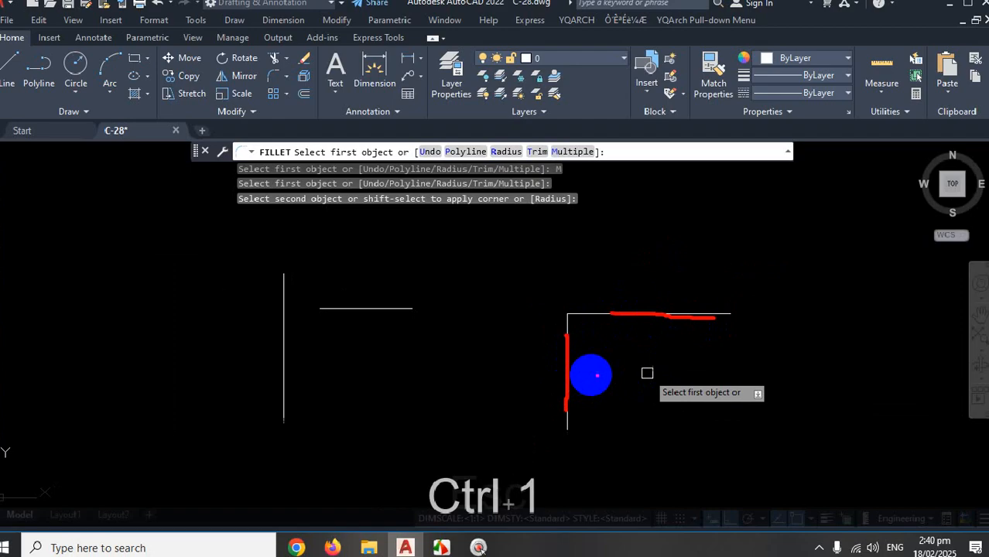
{"action": "scroll", "coordinate": [567, 348], "scroll_direction": "down", "scroll_amount": 6}
{"action": "scroll", "coordinate": [499, 345], "scroll_direction": "up", "scroll_amount": 4}
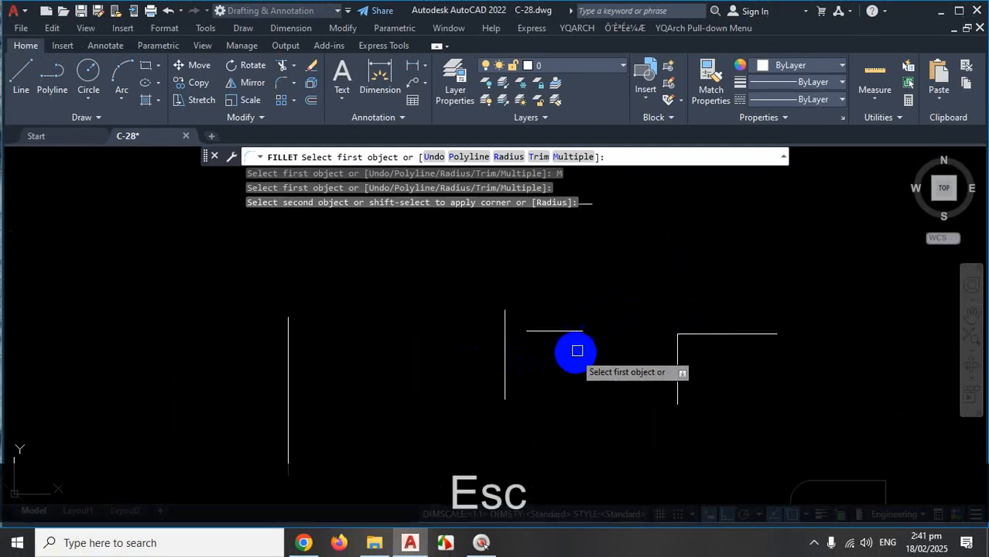
{"action": "scroll", "coordinate": [574, 344], "scroll_direction": "up", "scroll_amount": 2}
Pick the short horizontal line as the first fillet object and preview a sharp corner with the vertical.
{"action": "left_click", "coordinate": [557, 327]}
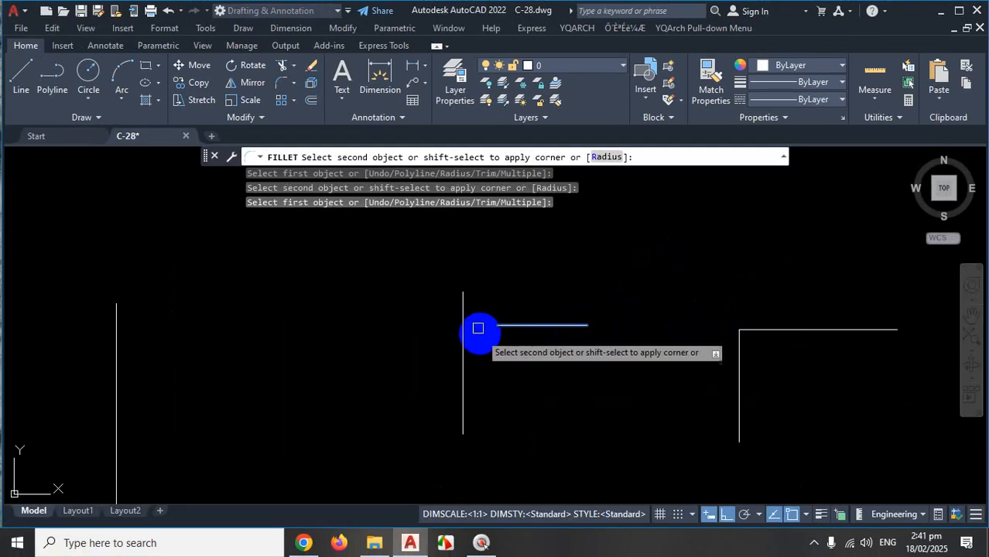
{"action": "scroll", "coordinate": [427, 285], "scroll_direction": "up", "scroll_amount": 4}
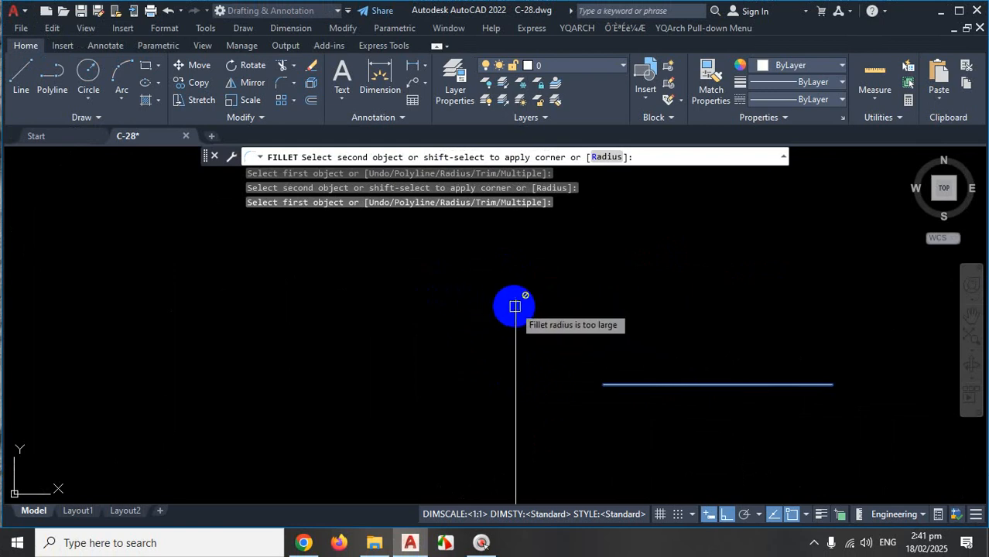
{"action": "key", "text": "shift"}
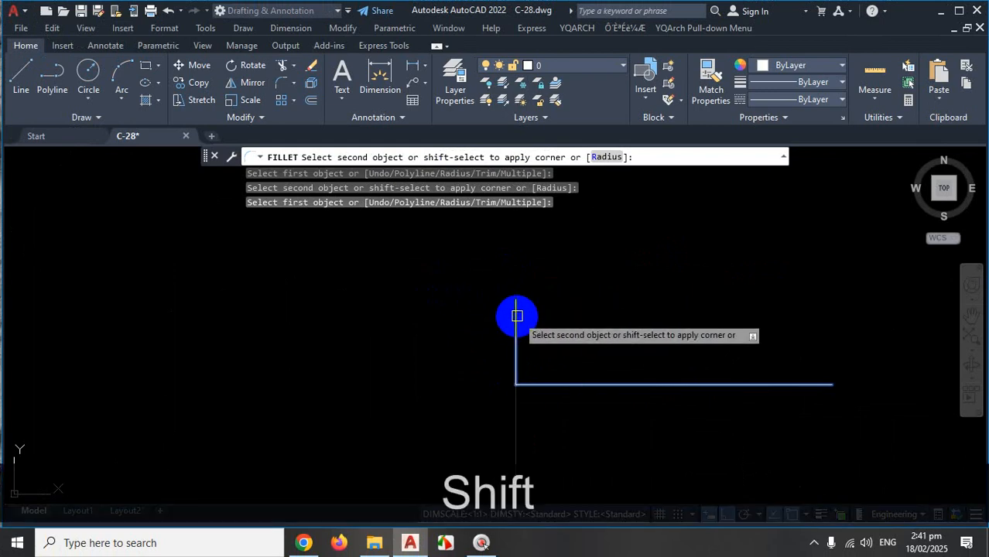
{"action": "scroll", "coordinate": [574, 280], "scroll_direction": "down", "scroll_amount": 4}
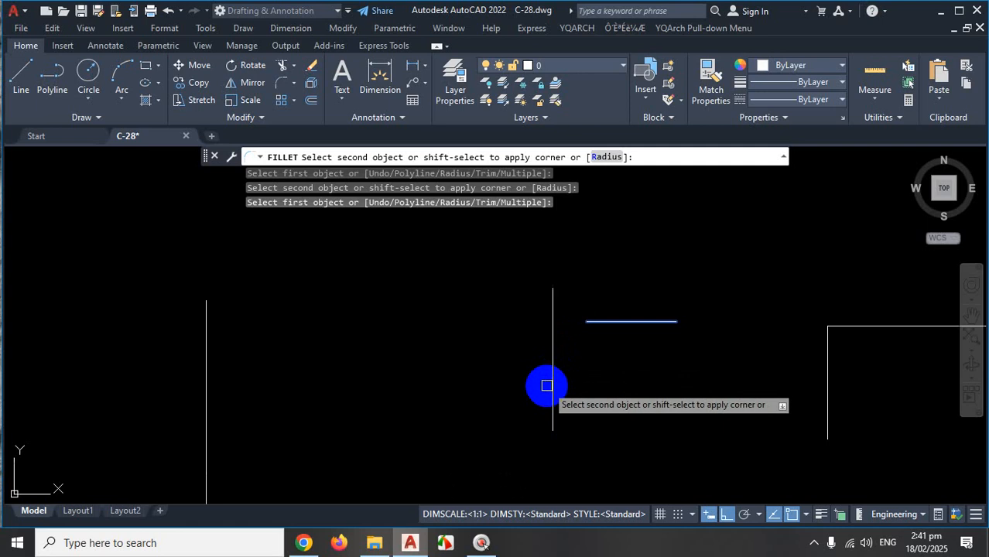
{"action": "key", "text": "shift"}
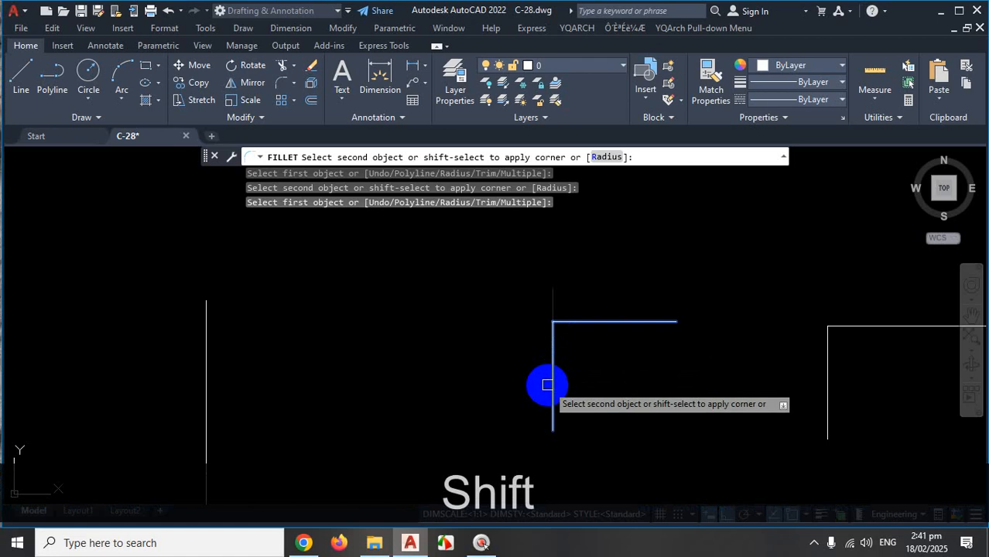
Set the fillet radius to 0.
{"action": "left_click", "coordinate": [606, 158]}
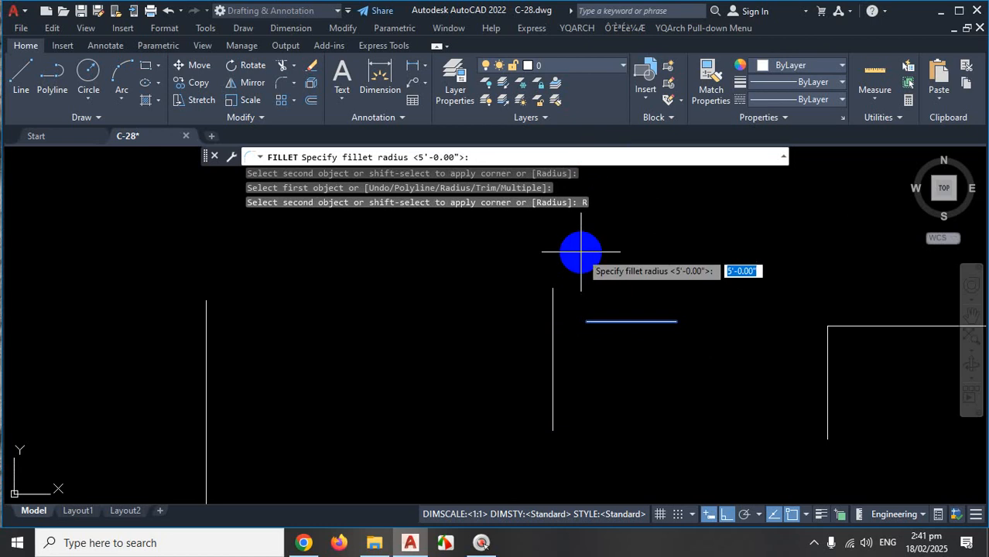
{"action": "type", "text": "0"}
{"action": "key", "text": "Return"}
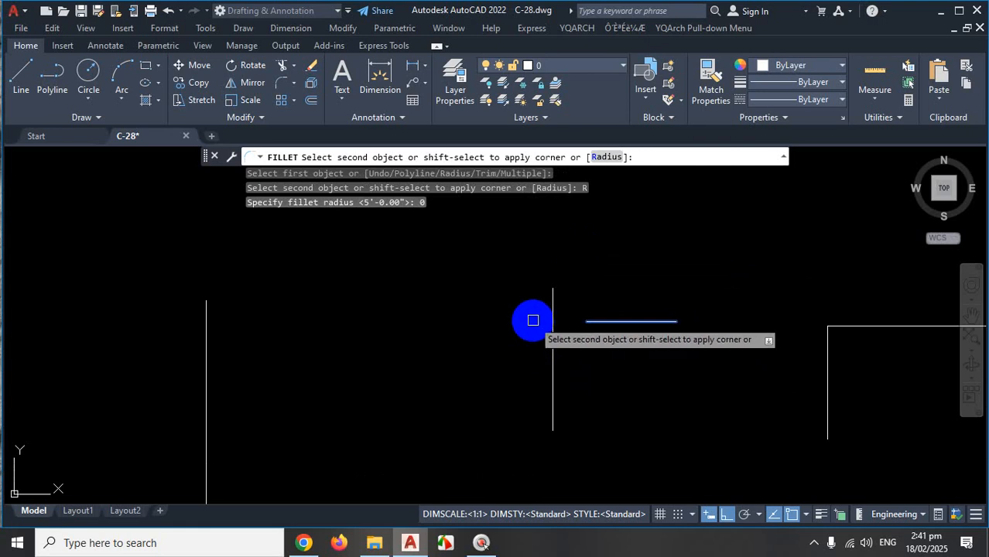
Close the first corner on the vertical line, then square the top horizontal line to its vertical.
{"action": "left_click", "coordinate": [552, 370], "text": "shift"}
{"action": "scroll", "coordinate": [603, 366], "scroll_direction": "down", "scroll_amount": 3}
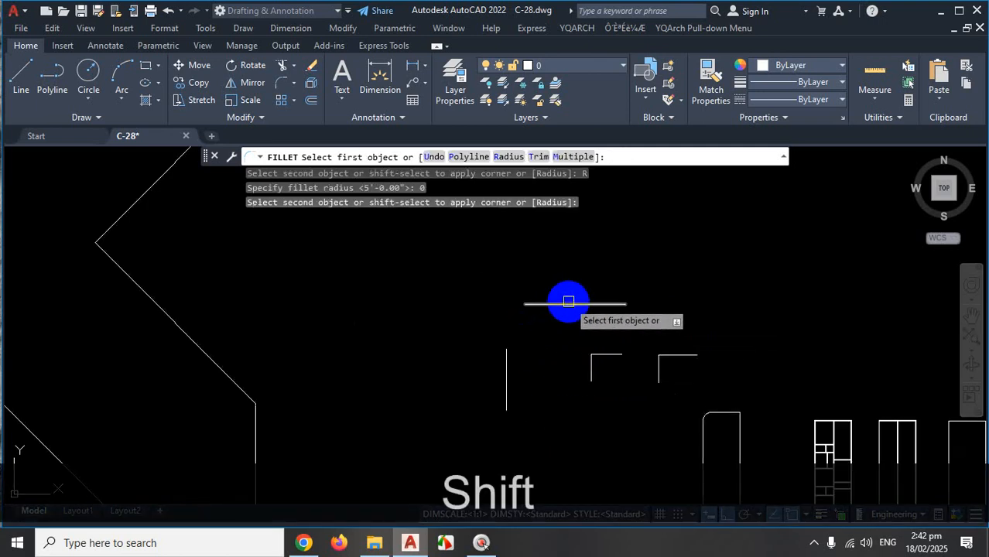
{"action": "left_click", "coordinate": [569, 298]}
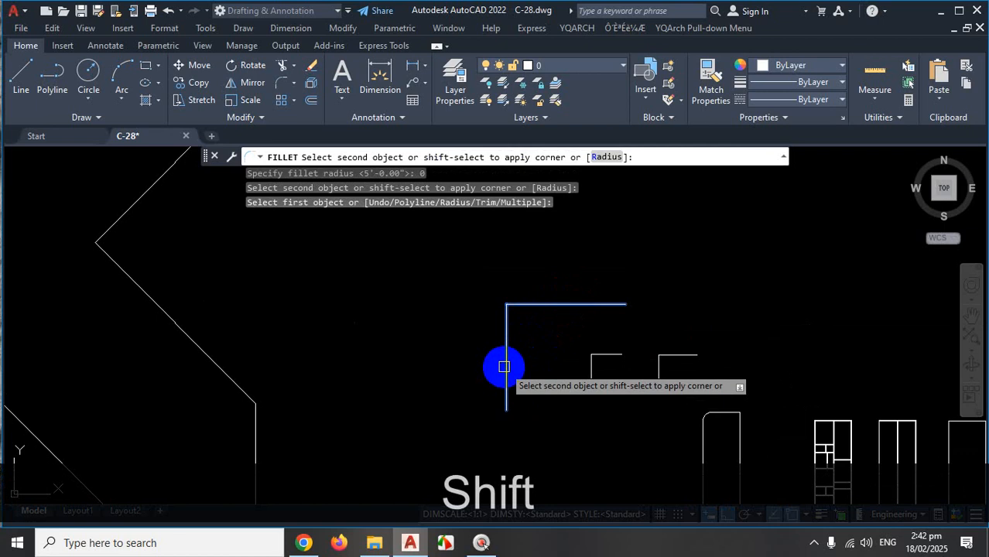
{"action": "left_click", "coordinate": [504, 367], "text": "shift"}
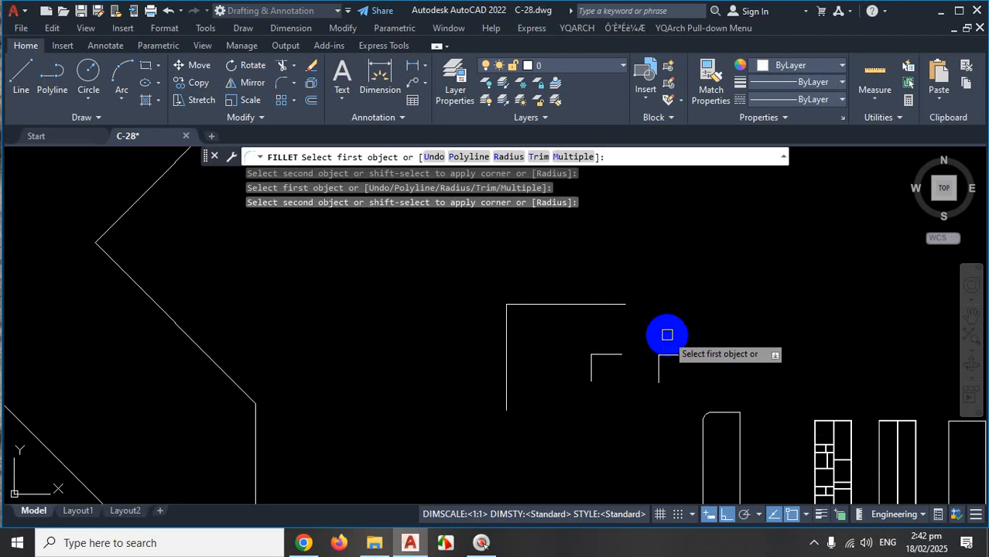
{"action": "left_click", "coordinate": [817, 545]}
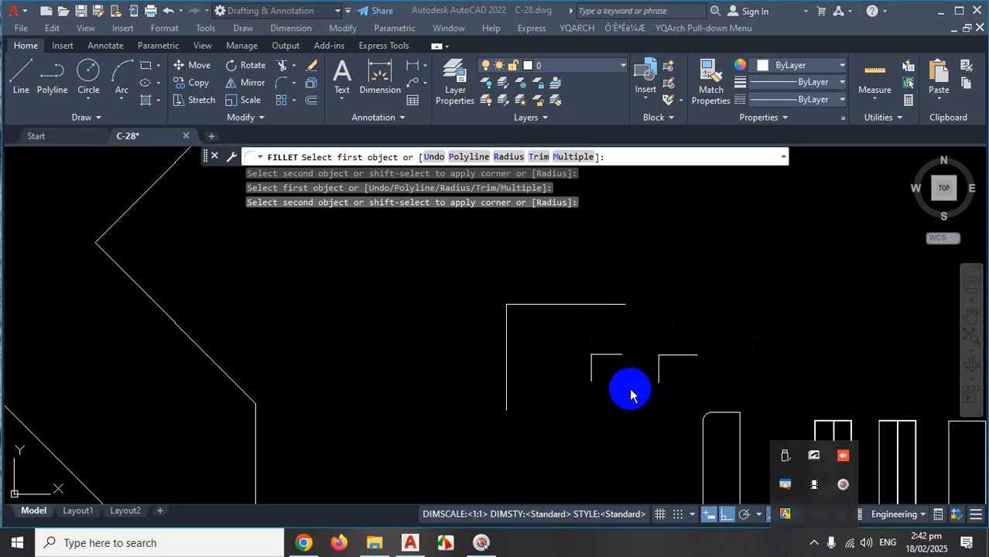
Cancel Fillet and undo the last square corner between the top line and its vertical.
{"action": "key", "text": "Escape"}
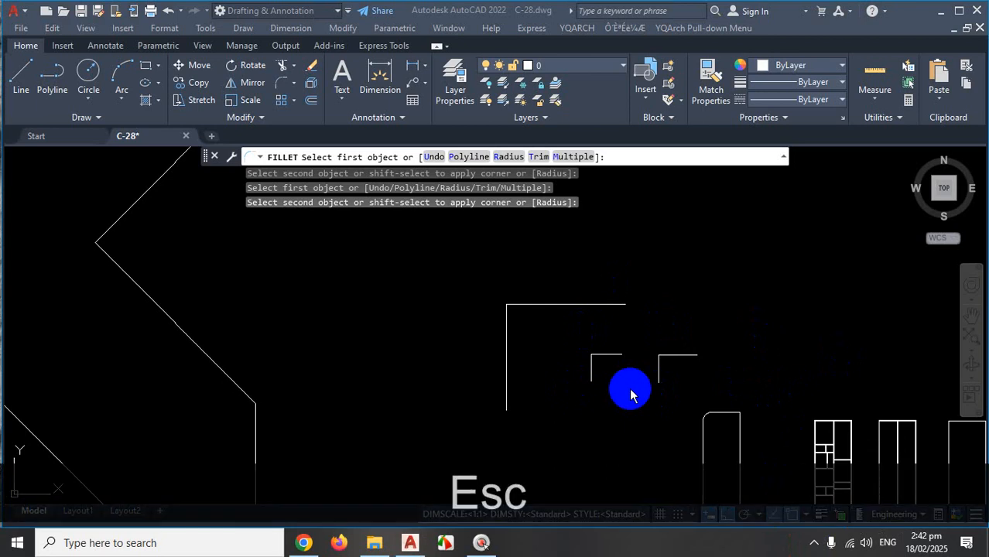
{"action": "key", "text": "ctrl+z"}
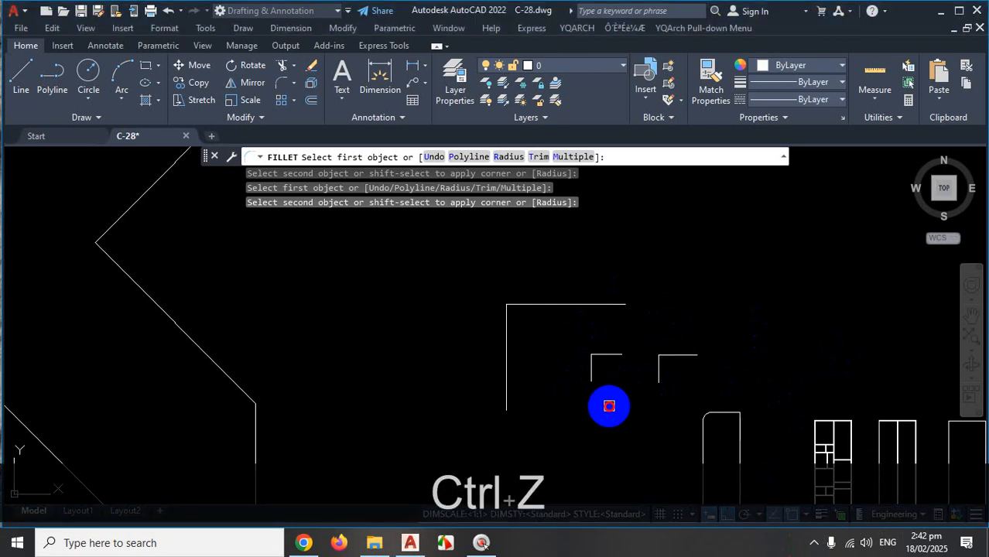
{"action": "key", "text": "Escape"}
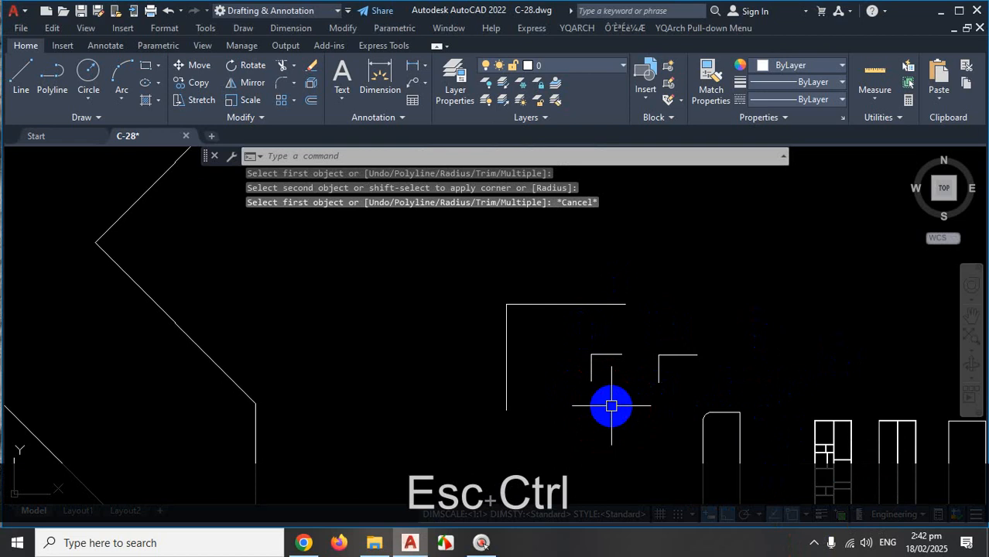
{"action": "key", "text": "ctrl+z"}
{"action": "key", "text": "ctrl+z"}
{"action": "key", "text": "ctrl"}
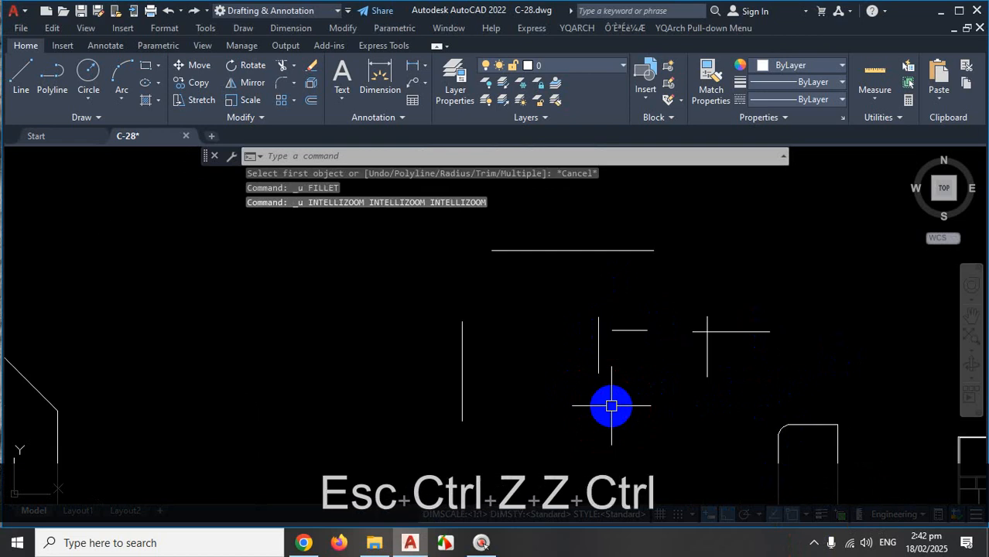
{"action": "scroll", "coordinate": [735, 316], "scroll_direction": "up", "scroll_amount": 1}
{"action": "scroll", "coordinate": [704, 347], "scroll_direction": "up", "scroll_amount": 1}
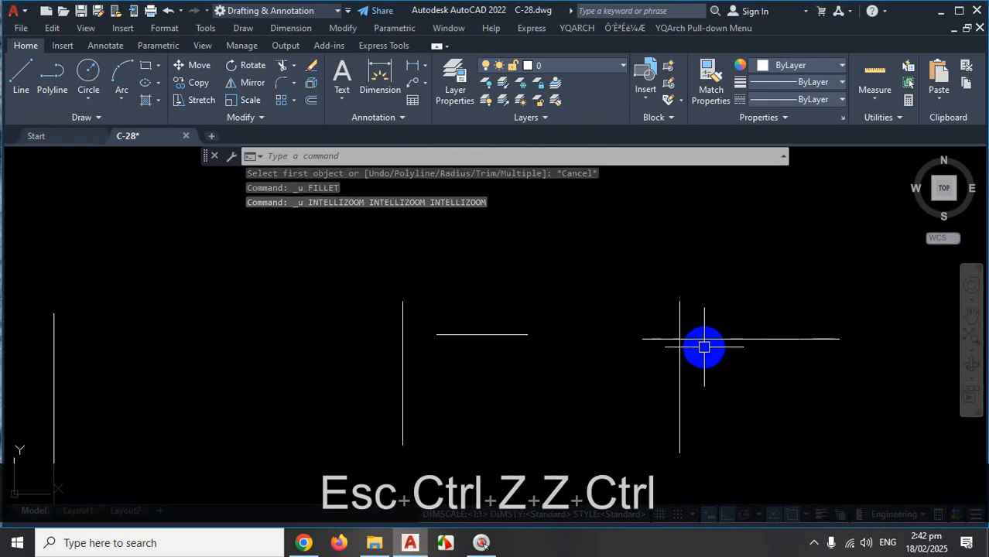
{"action": "scroll", "coordinate": [704, 347], "scroll_direction": "up", "scroll_amount": 2}
{"action": "scroll", "coordinate": [697, 346], "scroll_direction": "down", "scroll_amount": 4}
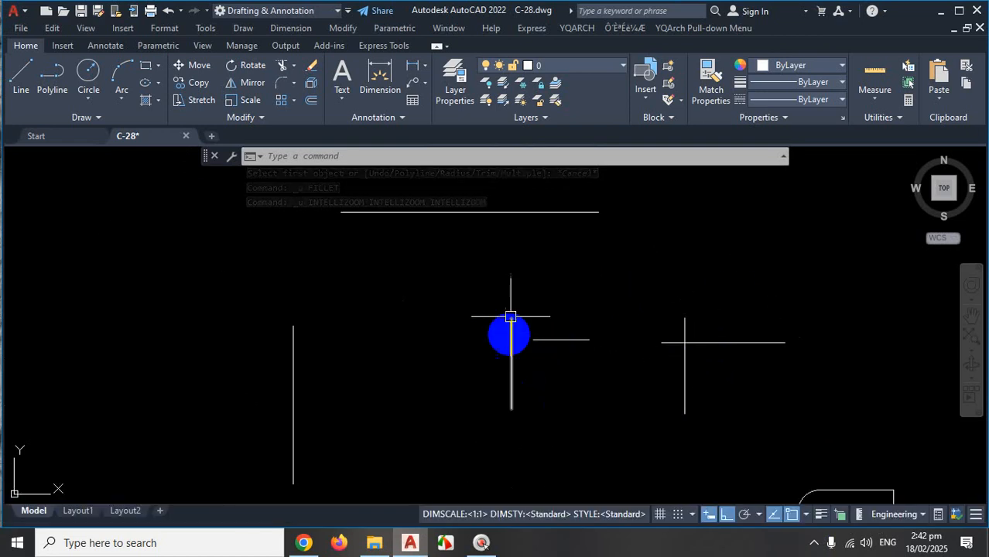
{"action": "scroll", "coordinate": [540, 349], "scroll_direction": "up", "scroll_amount": 2}
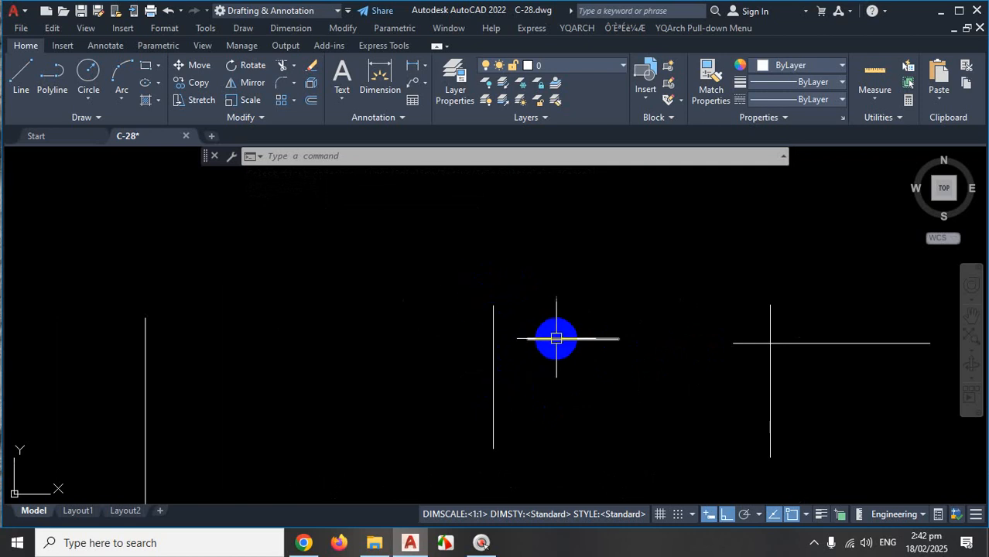
{"action": "scroll", "coordinate": [587, 375], "scroll_direction": "down", "scroll_amount": 1}
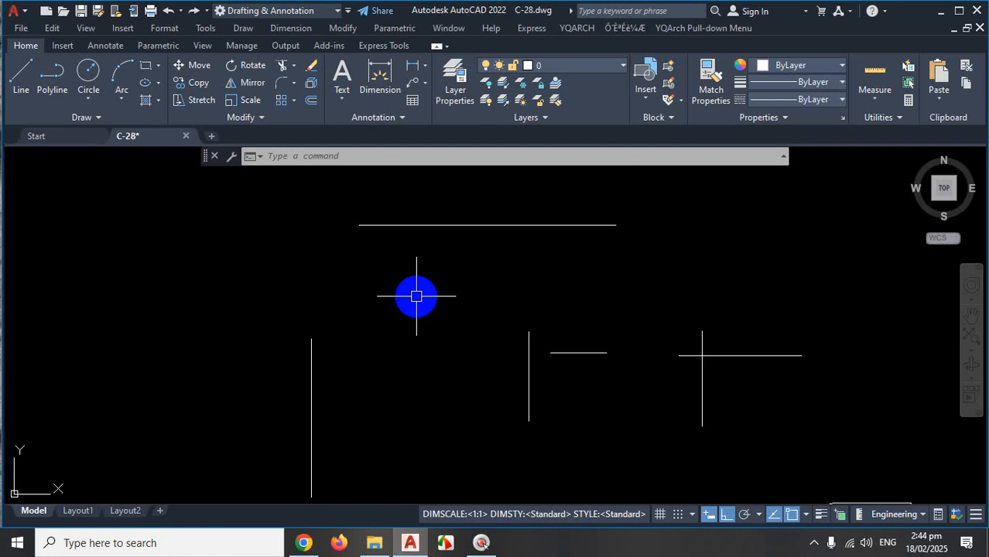
{"action": "key", "text": "Escape"}
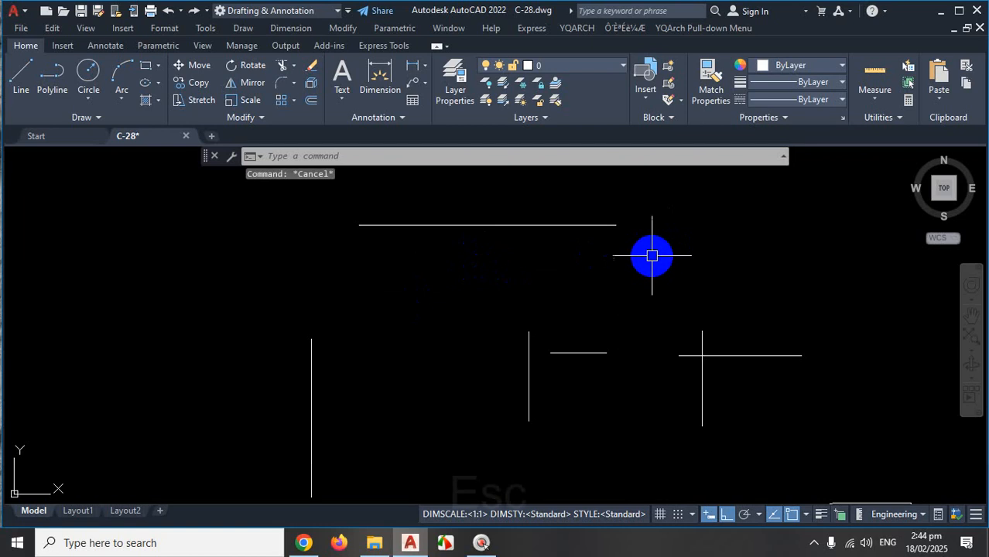
{"action": "key", "text": "Escape"}
{"action": "scroll", "coordinate": [588, 241], "scroll_direction": "down", "scroll_amount": 2}
{"action": "scroll", "coordinate": [711, 343], "scroll_direction": "up", "scroll_amount": 2}
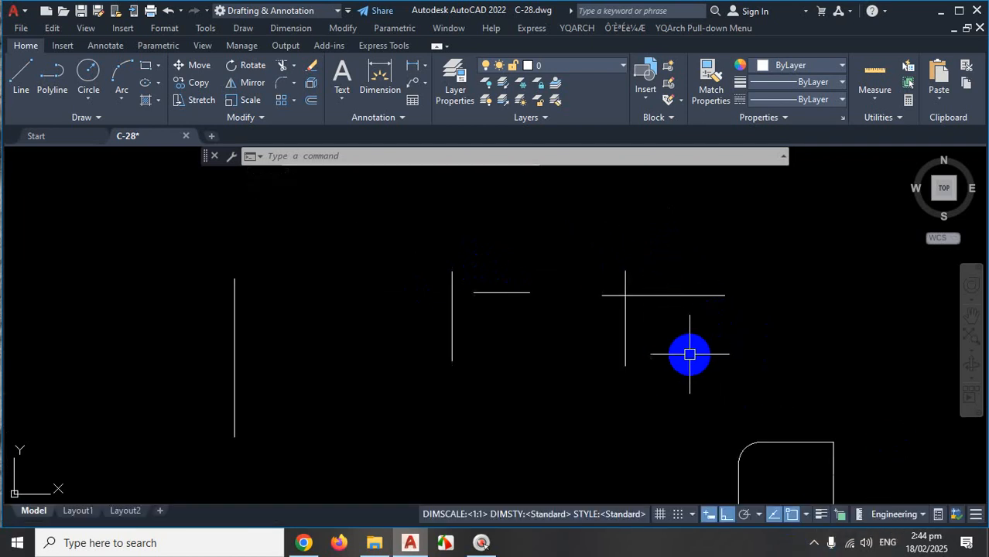
{"action": "scroll", "coordinate": [576, 294], "scroll_direction": "down", "scroll_amount": 1}
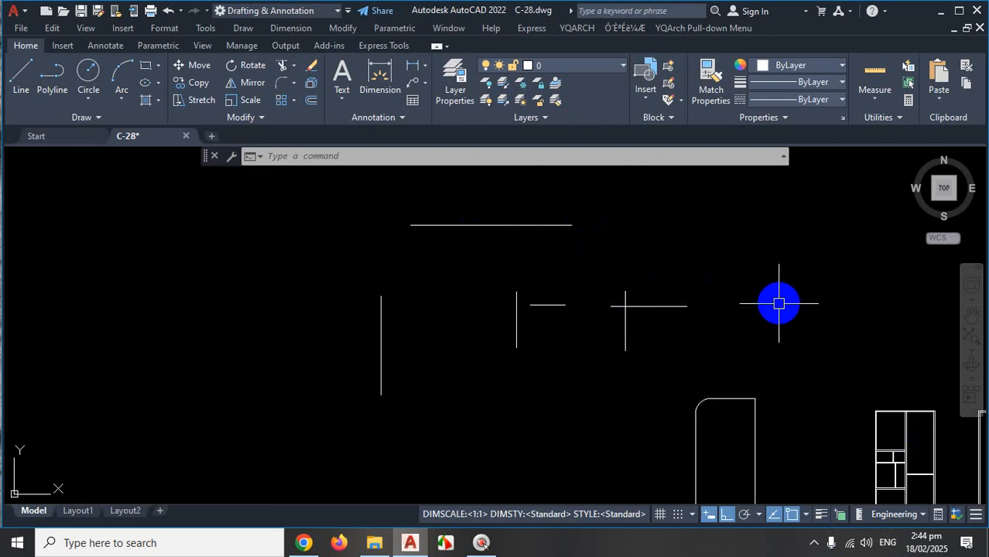
{"action": "type", "text": "f"}
{"action": "key", "text": "Return"}
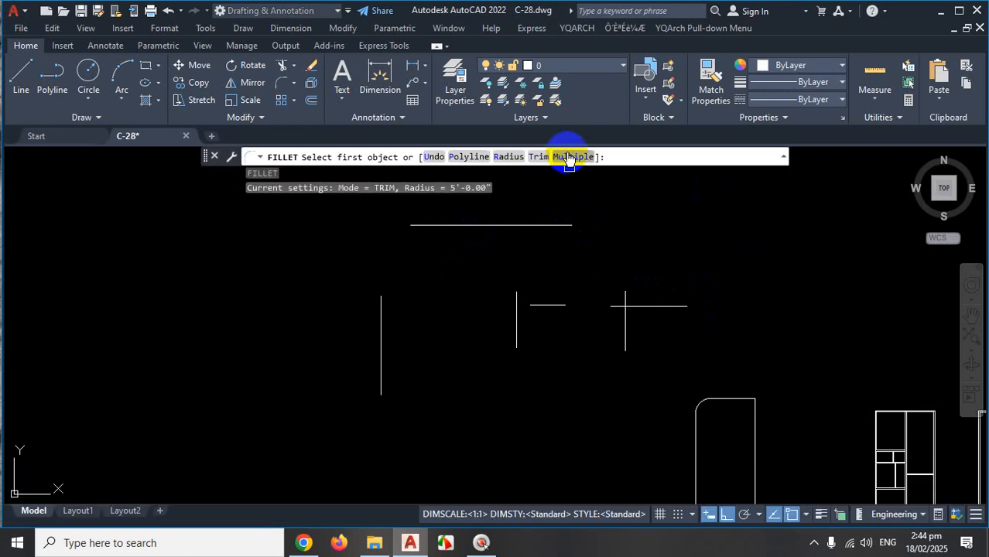
{"action": "scroll", "coordinate": [629, 325], "scroll_direction": "down", "scroll_amount": 3}
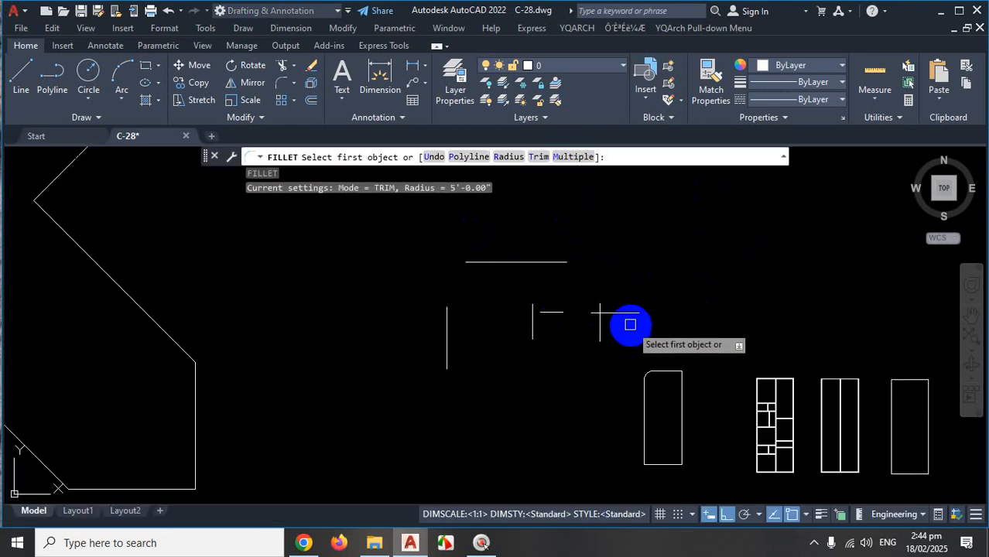
{"action": "scroll", "coordinate": [616, 323], "scroll_direction": "up", "scroll_amount": 4}
{"action": "scroll", "coordinate": [619, 317], "scroll_direction": "up", "scroll_amount": 2}
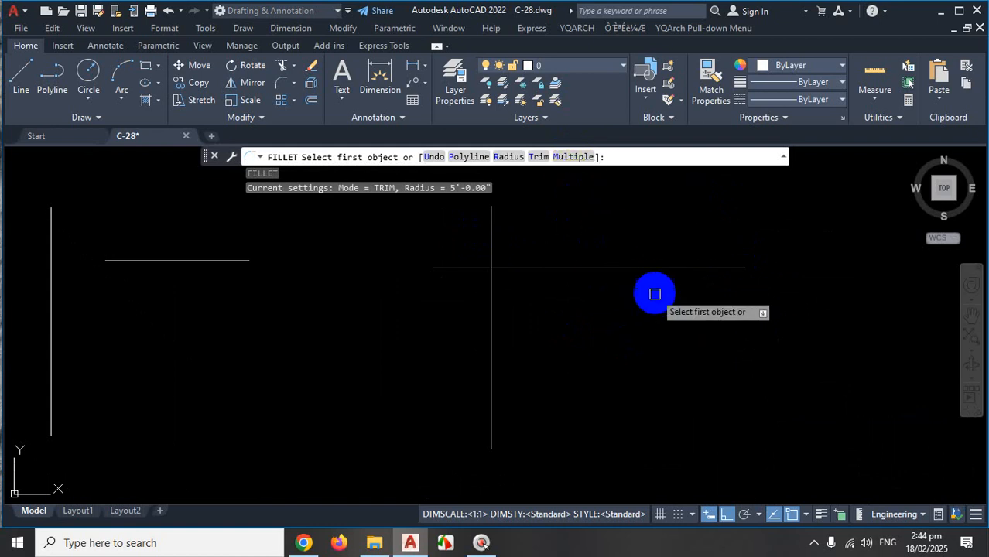
{"action": "scroll", "coordinate": [654, 293], "scroll_direction": "down", "scroll_amount": 2}
{"action": "left_click", "coordinate": [622, 280]}
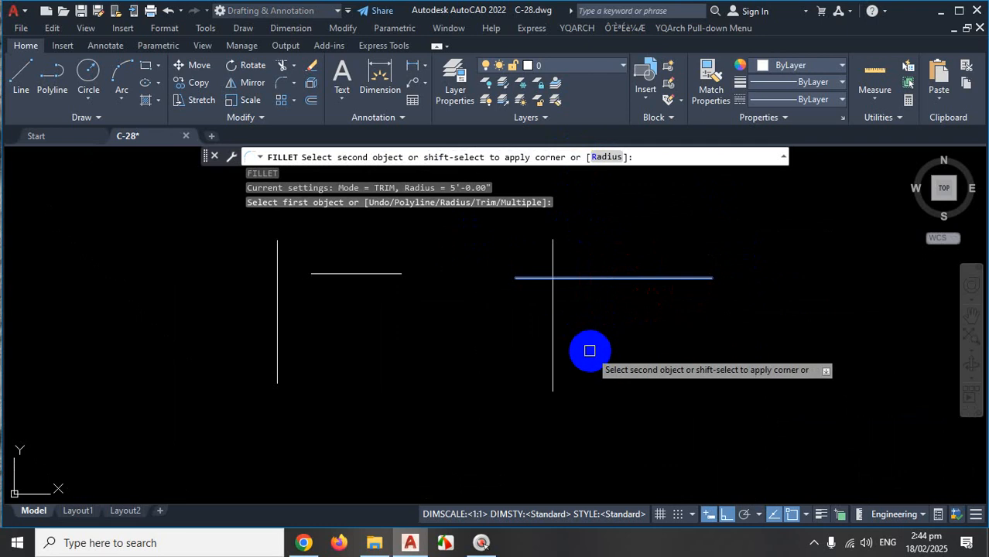
{"action": "left_click", "coordinate": [553, 332], "text": "shift"}
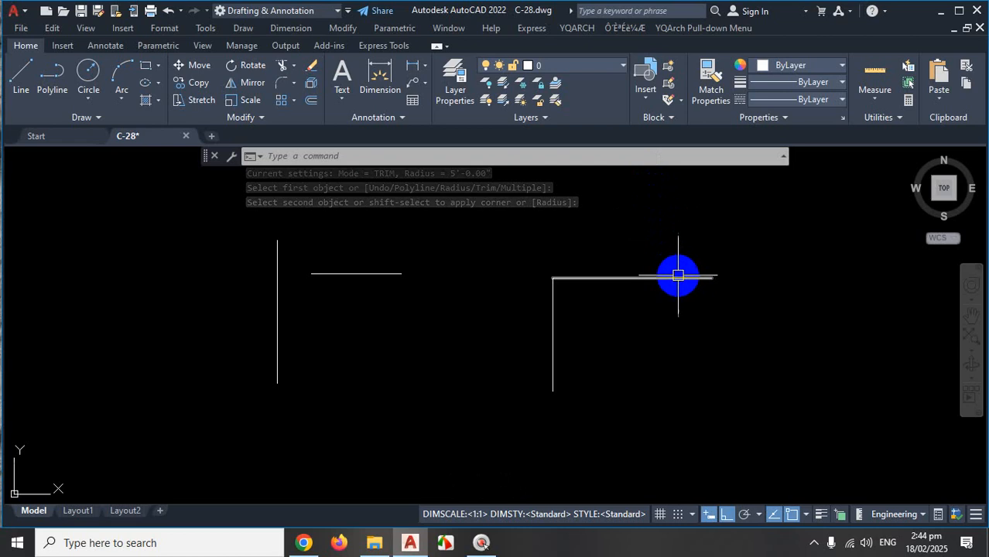
{"action": "key", "text": "ctrl+z"}
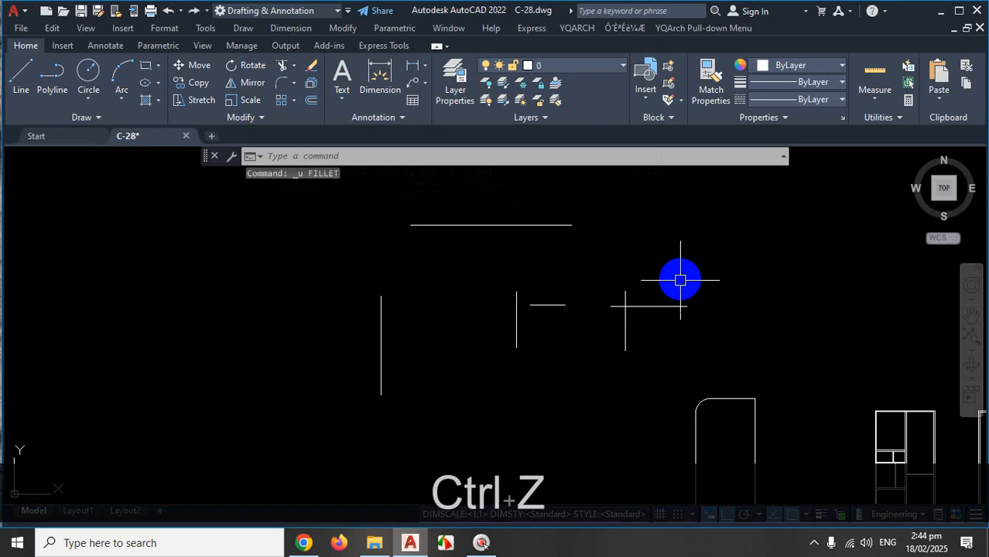
{"action": "scroll", "coordinate": [639, 320], "scroll_direction": "up", "scroll_amount": 2}
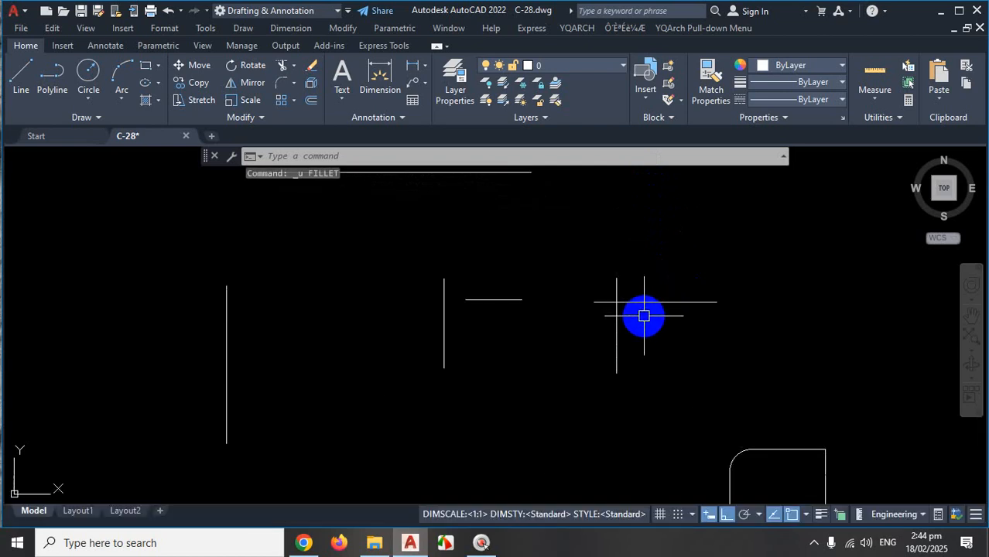
{"action": "type", "text": "f"}
{"action": "key", "text": "Return"}
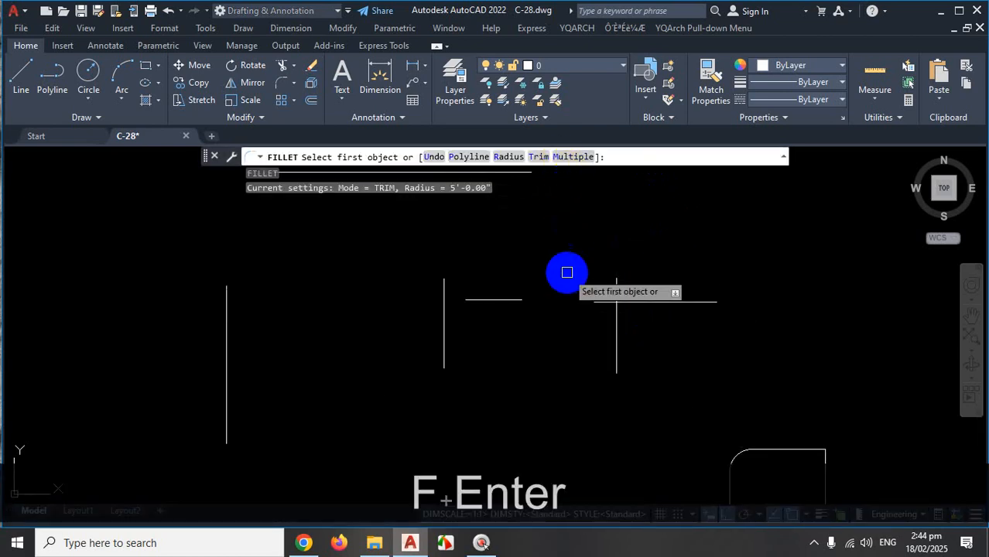
Switch Fillet to Multiple mode and square the first horizontal line against its vertical.
{"action": "type", "text": "m"}
{"action": "key", "text": "Return"}
{"action": "scroll", "coordinate": [600, 318], "scroll_direction": "down", "scroll_amount": 2}
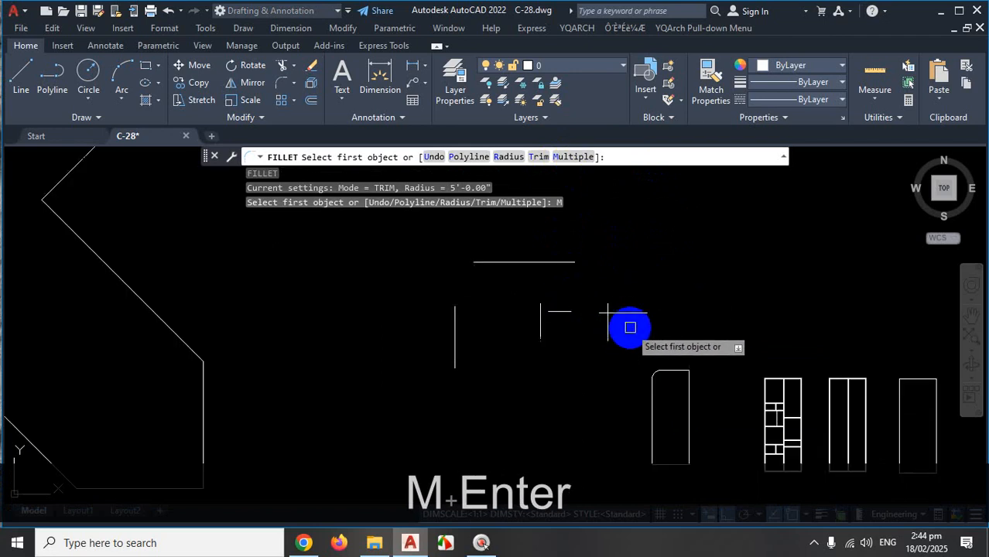
{"action": "scroll", "coordinate": [623, 306], "scroll_direction": "up", "scroll_amount": 2}
{"action": "left_click", "coordinate": [636, 293]}
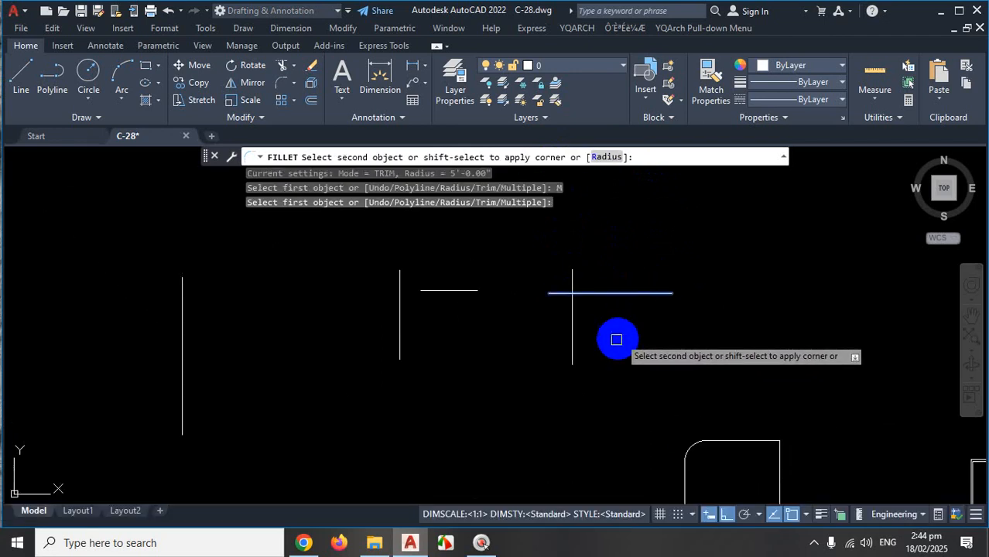
{"action": "left_click", "coordinate": [574, 345], "text": "shift"}
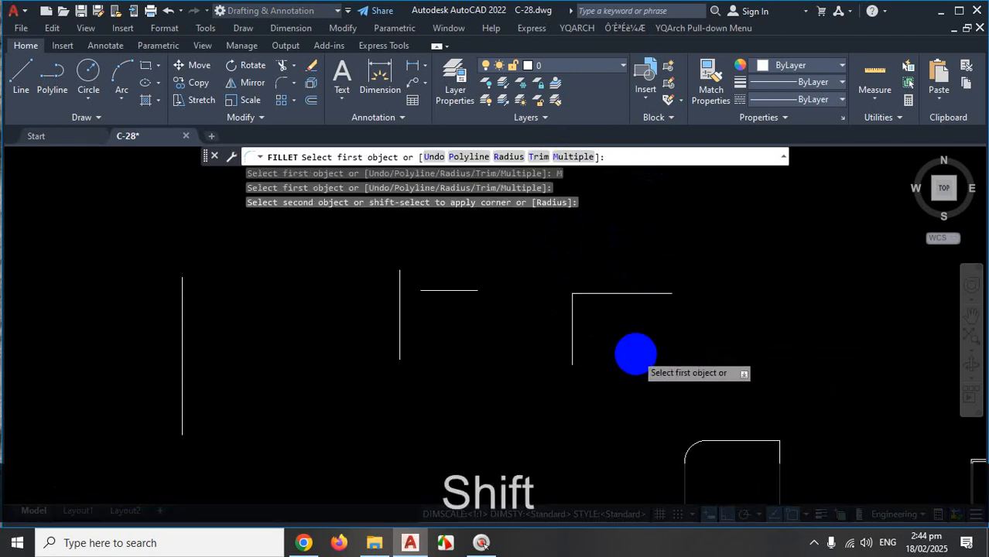
Square the short horizontal line and the next horizontal line against their verticals.
{"action": "middle_click_drag", "start_coordinate": [635, 354], "coordinate": [776, 410]}
{"action": "scroll", "coordinate": [540, 324], "scroll_direction": "up", "scroll_amount": 2}
{"action": "left_click", "coordinate": [642, 361]}
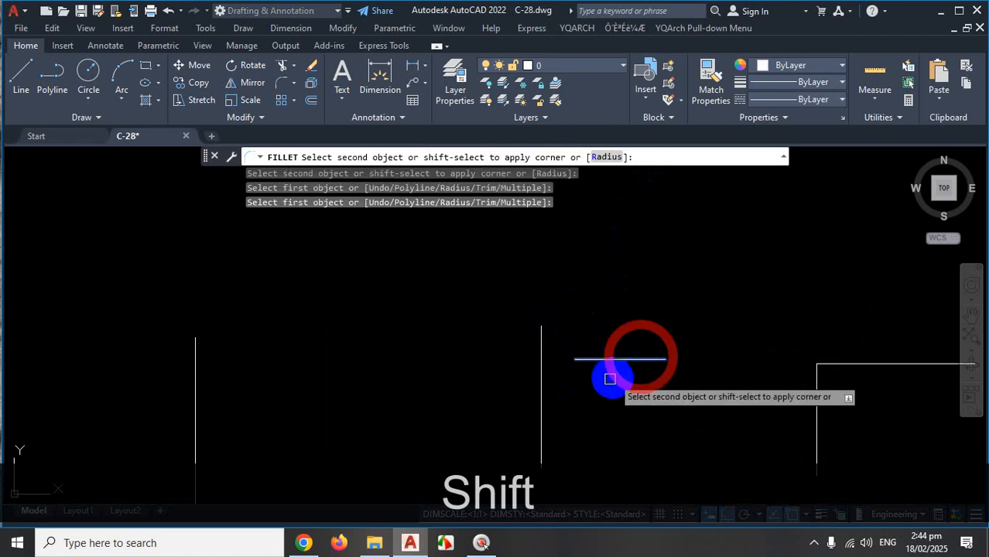
{"action": "left_click", "coordinate": [541, 411], "text": "shift"}
{"action": "scroll", "coordinate": [573, 408], "scroll_direction": "down", "scroll_amount": 3}
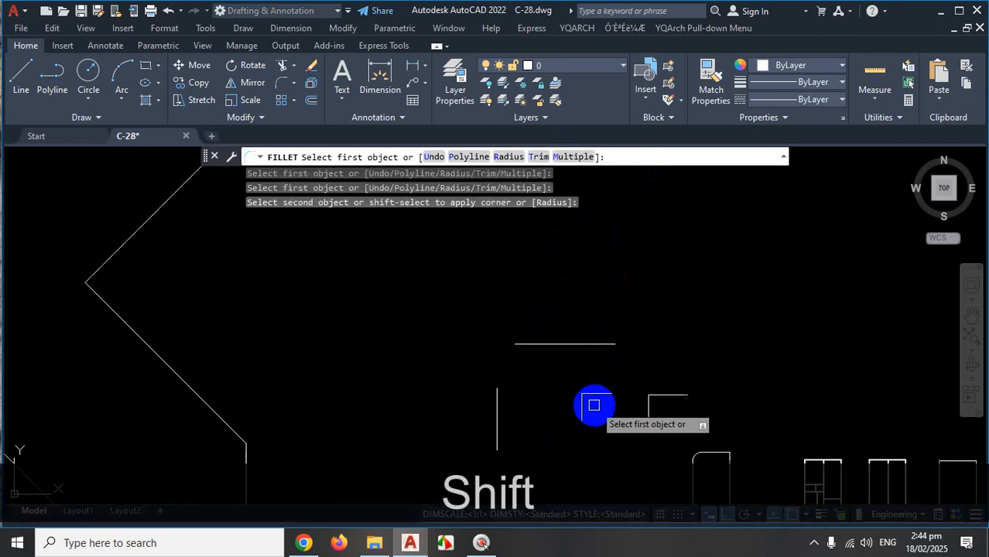
{"action": "left_click", "coordinate": [570, 343]}
{"action": "left_click", "coordinate": [496, 412], "text": "shift"}
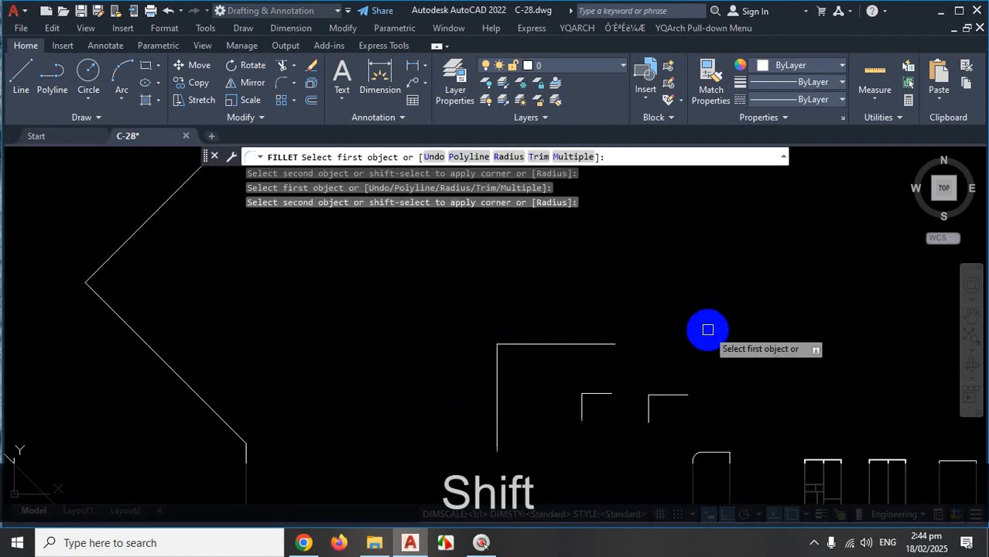
{"action": "left_click", "coordinate": [814, 544]}
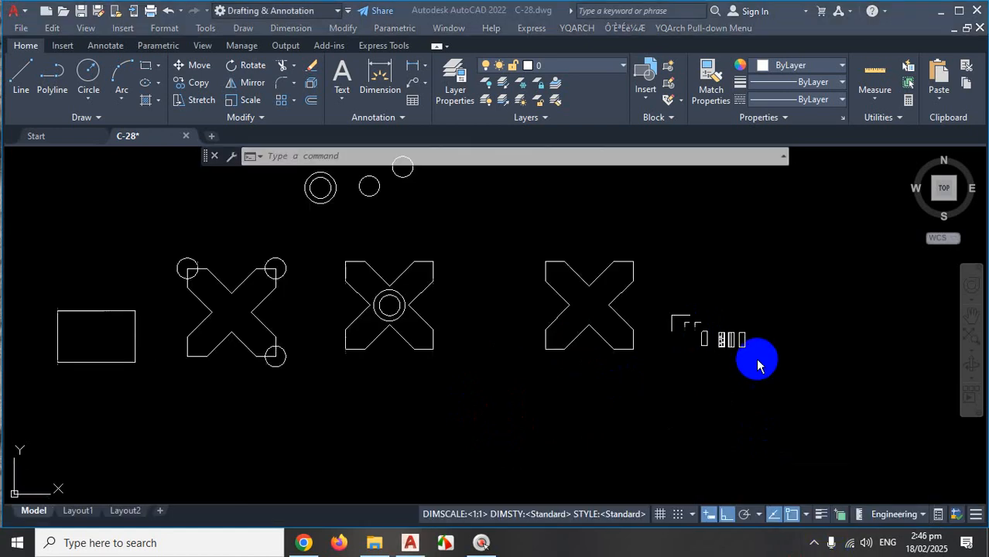
{"action": "scroll", "coordinate": [708, 310], "scroll_direction": "up", "scroll_amount": 4}
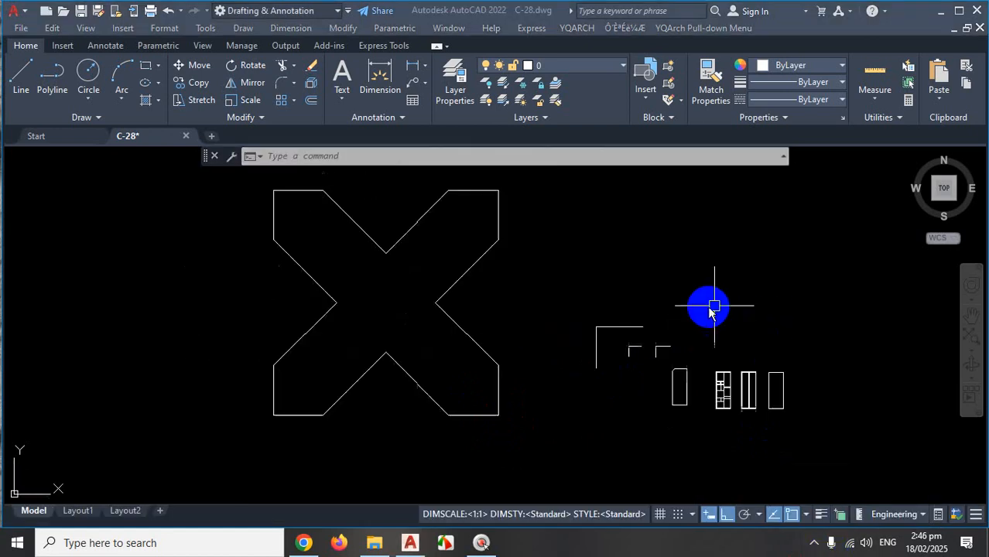
{"action": "scroll", "coordinate": [708, 308], "scroll_direction": "up", "scroll_amount": 2}
{"action": "scroll", "coordinate": [700, 294], "scroll_direction": "down", "scroll_amount": 3}
{"action": "scroll", "coordinate": [696, 294], "scroll_direction": "up", "scroll_amount": 5}
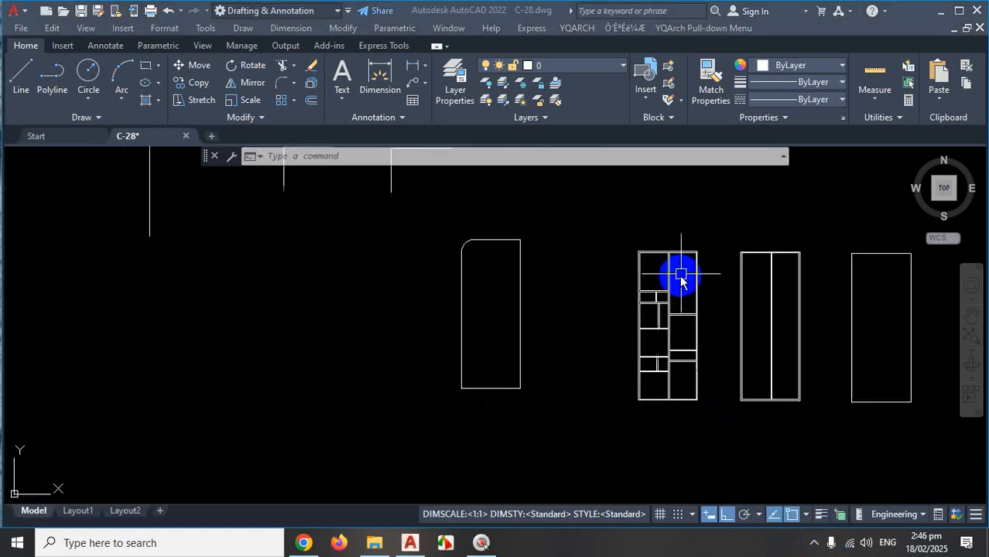
{"action": "scroll", "coordinate": [681, 282], "scroll_direction": "up", "scroll_amount": 4}
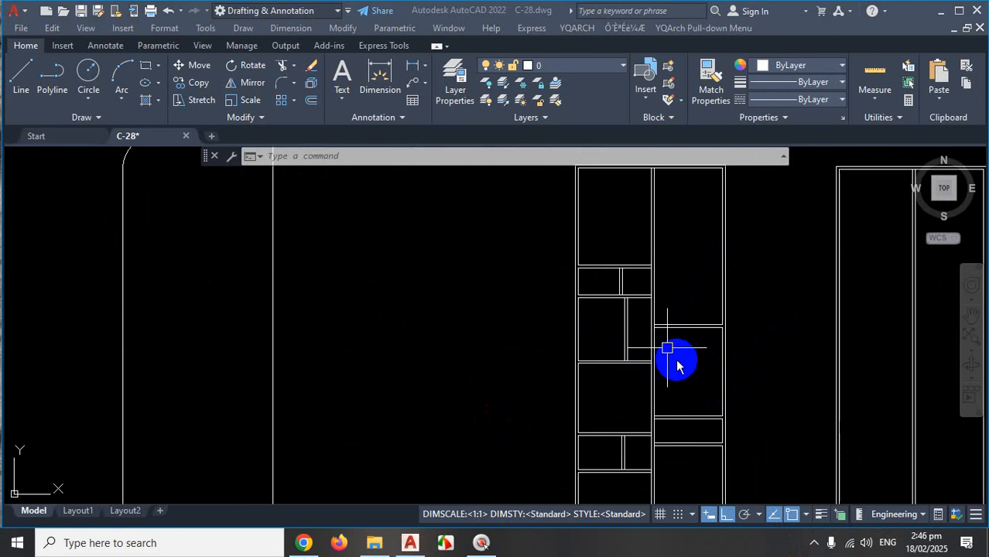
{"action": "left_click", "coordinate": [681, 285]}
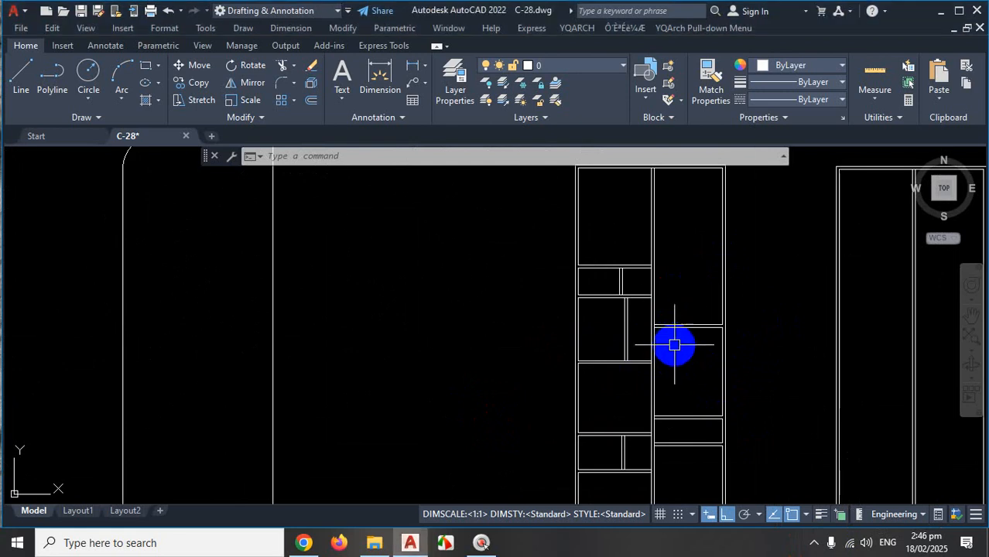
{"action": "scroll", "coordinate": [680, 289], "scroll_direction": "up", "scroll_amount": 2}
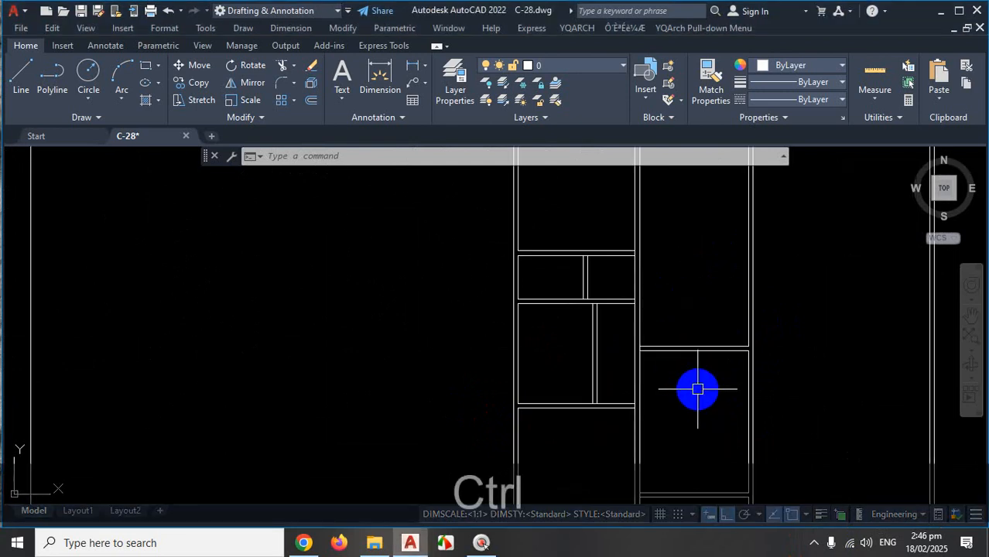
{"action": "key", "text": "ctrl+1"}
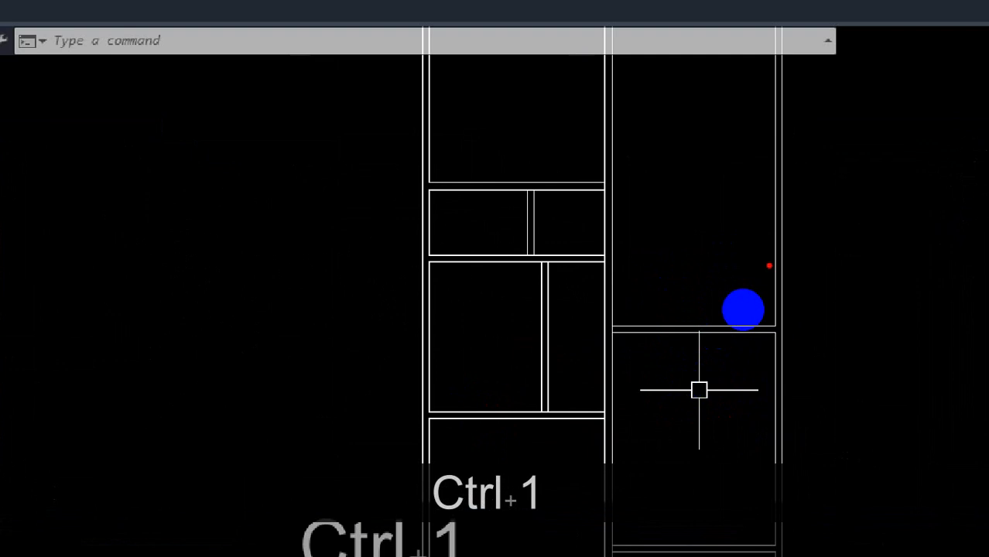
{"action": "left_click_drag", "start_coordinate": [772, 192], "coordinate": [684, 191]}
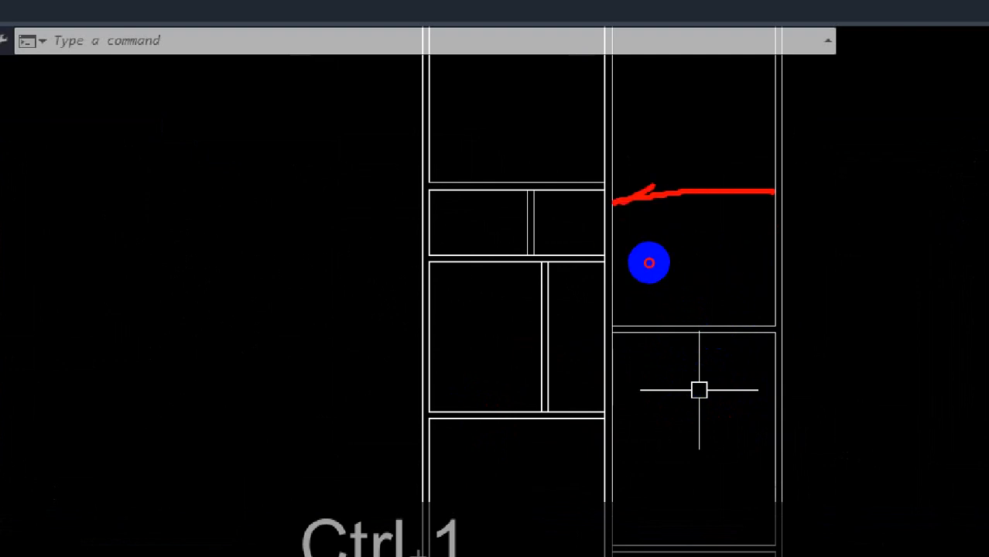
{"action": "key", "text": "Escape"}
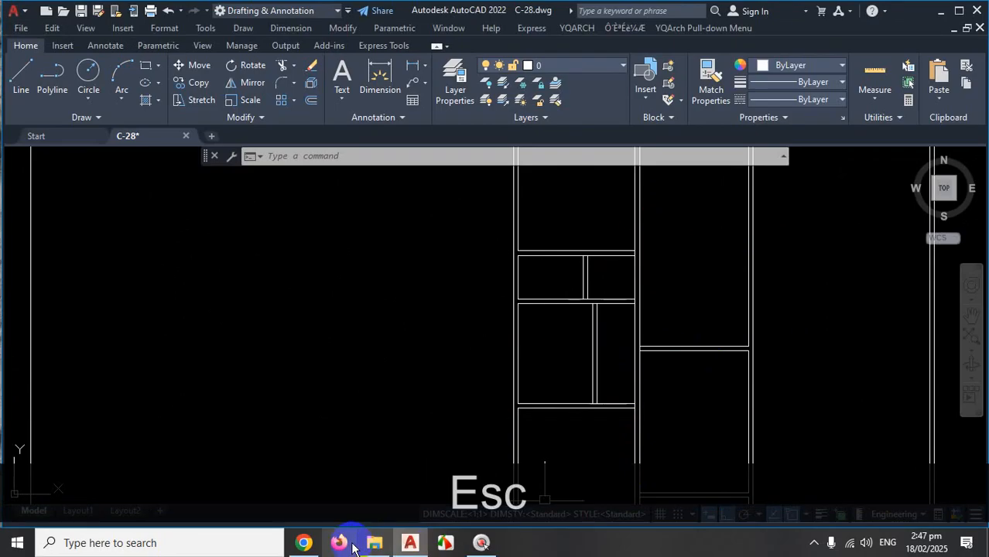
Check the dining space and bed room in the PDF floor plan, then return to C-28.dwg.
{"action": "left_click", "coordinate": [302, 542]}
{"action": "scroll", "coordinate": [490, 360], "scroll_direction": "down", "scroll_amount": 5}
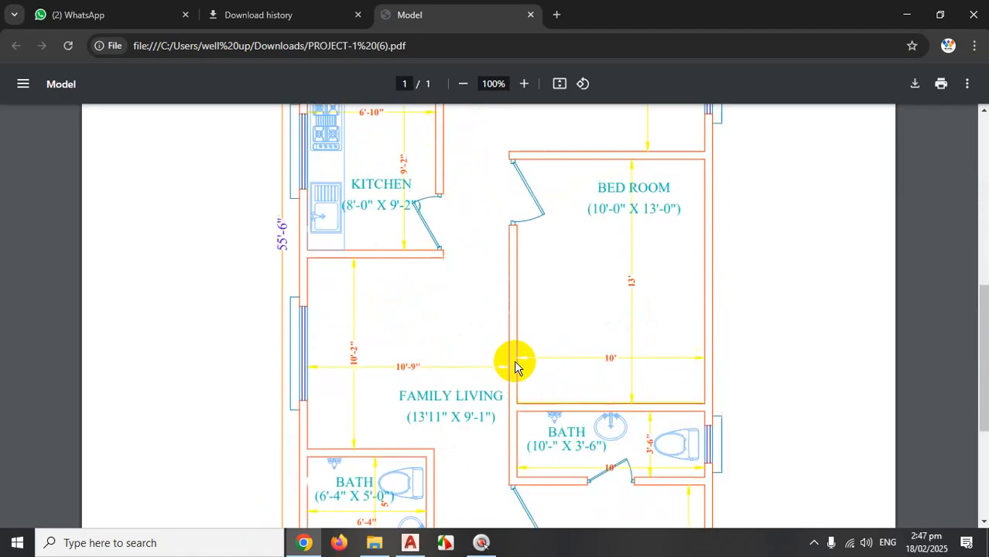
{"action": "scroll", "coordinate": [613, 221], "scroll_direction": "up", "scroll_amount": 7}
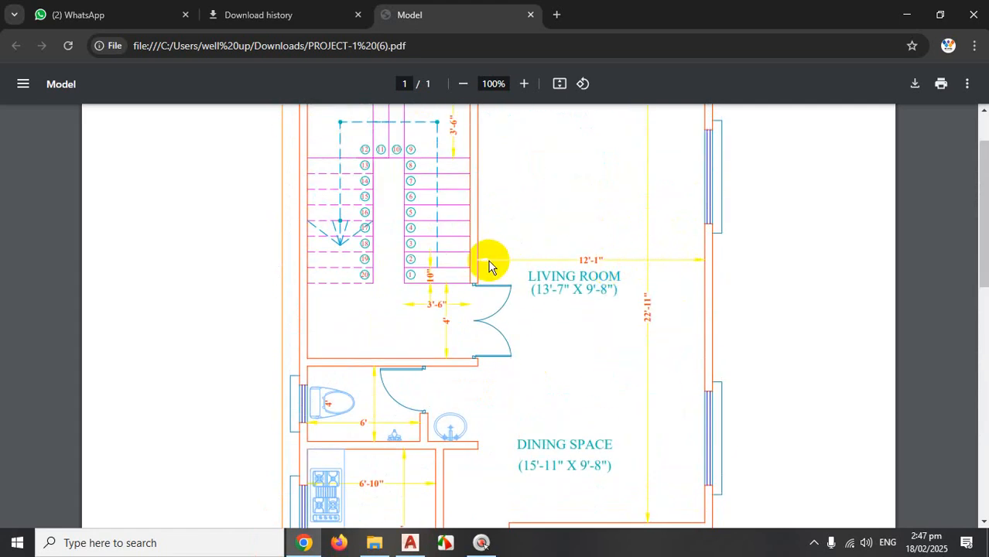
{"action": "scroll", "coordinate": [511, 285], "scroll_direction": "down", "scroll_amount": 4}
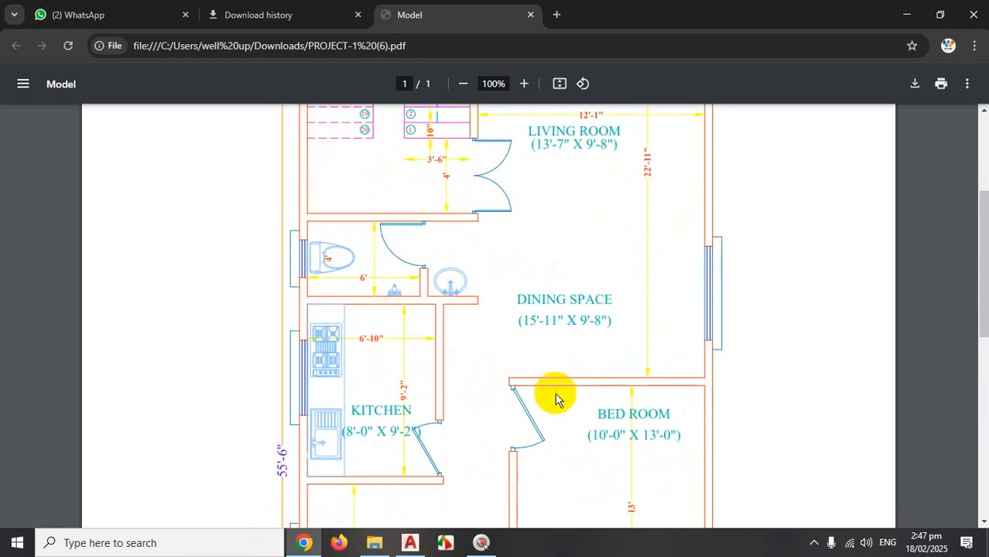
{"action": "key", "text": "ctrl+1"}
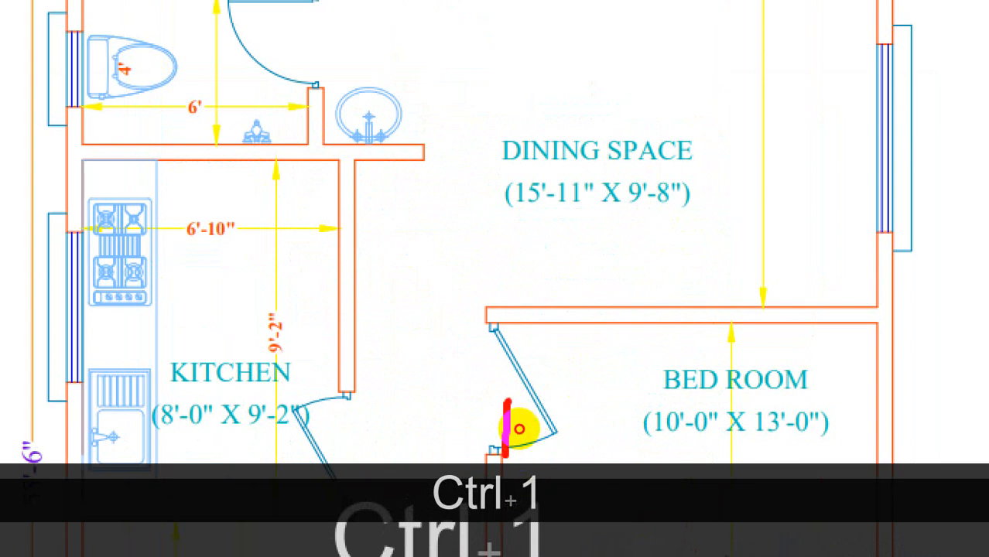
{"action": "mouse_move", "coordinate": [519, 428]}
{"action": "left_mouse_down"}
{"action": "mouse_move", "coordinate": [515, 379]}
{"action": "mouse_move", "coordinate": [508, 453]}
{"action": "mouse_move", "coordinate": [518, 326]}
{"action": "mouse_move", "coordinate": [497, 343]}
{"action": "left_mouse_up"}
{"action": "left_click_drag", "start_coordinate": [499, 322], "coordinate": [565, 356]}
{"action": "mouse_move", "coordinate": [507, 377]}
{"action": "left_mouse_down"}
{"action": "mouse_move", "coordinate": [544, 371]}
{"action": "mouse_move", "coordinate": [535, 270]}
{"action": "left_mouse_up"}
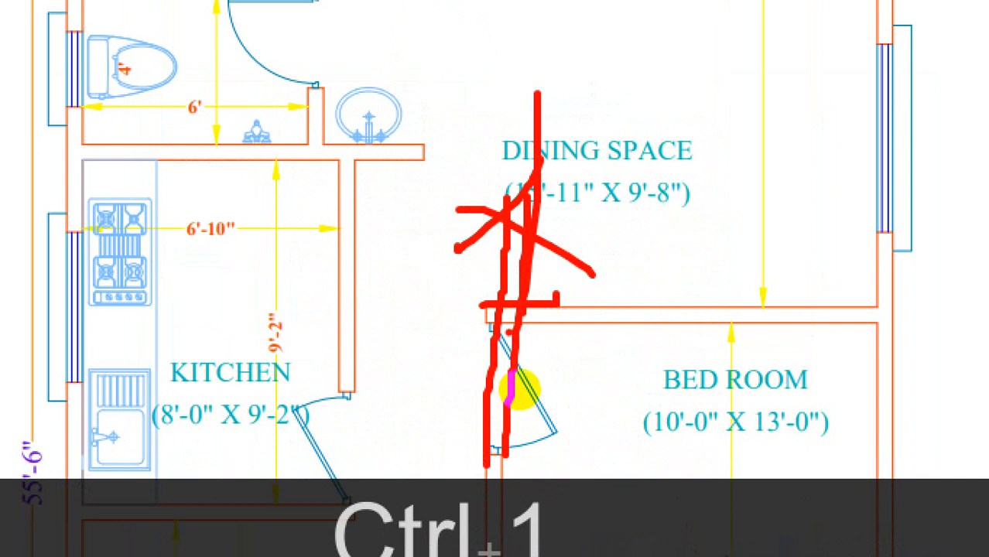
{"action": "key", "text": "Escape"}
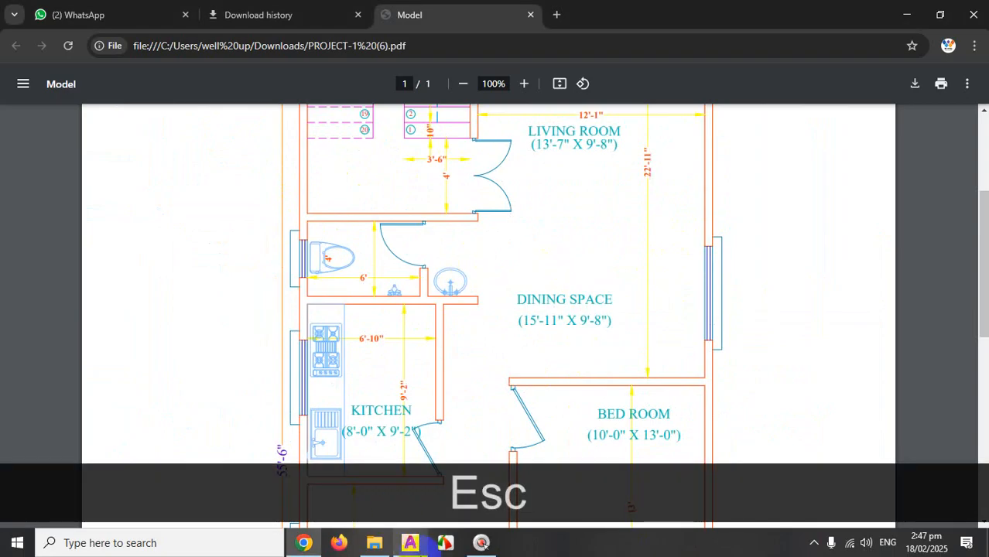
{"action": "left_click", "coordinate": [409, 542]}
Zoom in on the wardrobe where the double shelf line meets the side panel.
{"action": "scroll", "coordinate": [658, 254], "scroll_direction": "up", "scroll_amount": 2}
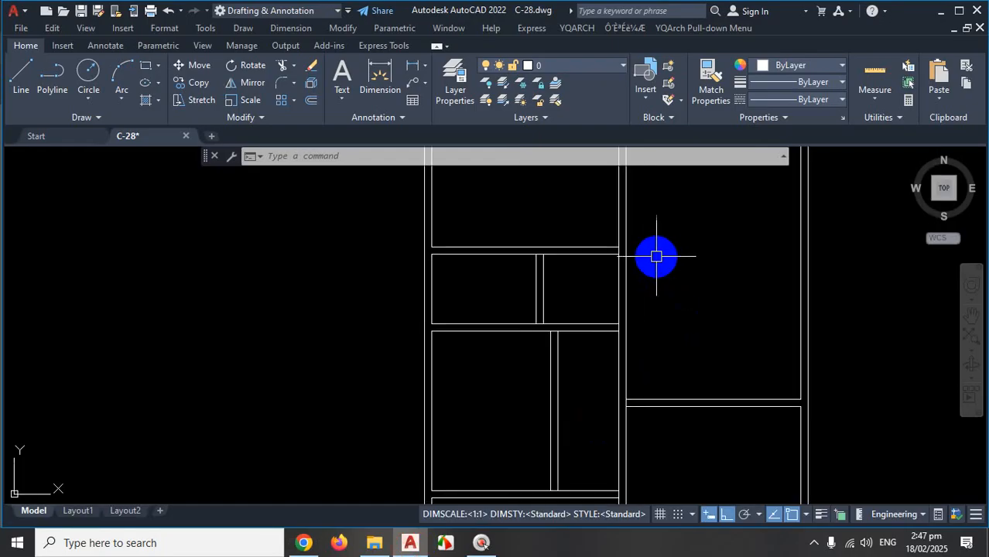
{"action": "key", "text": "ctrl+1"}
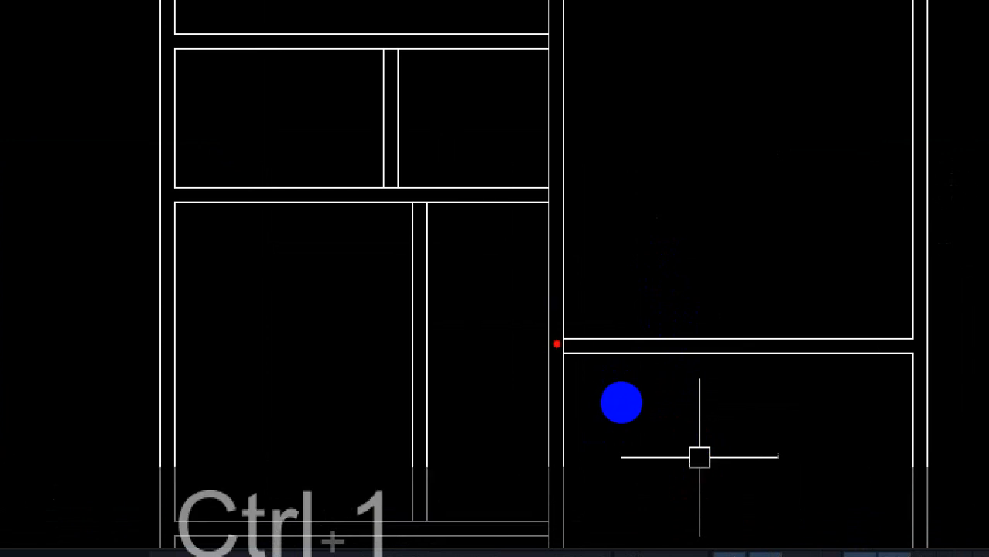
{"action": "left_click_drag", "start_coordinate": [547, 285], "coordinate": [540, 353]}
{"action": "left_click_drag", "start_coordinate": [546, 306], "coordinate": [517, 335]}
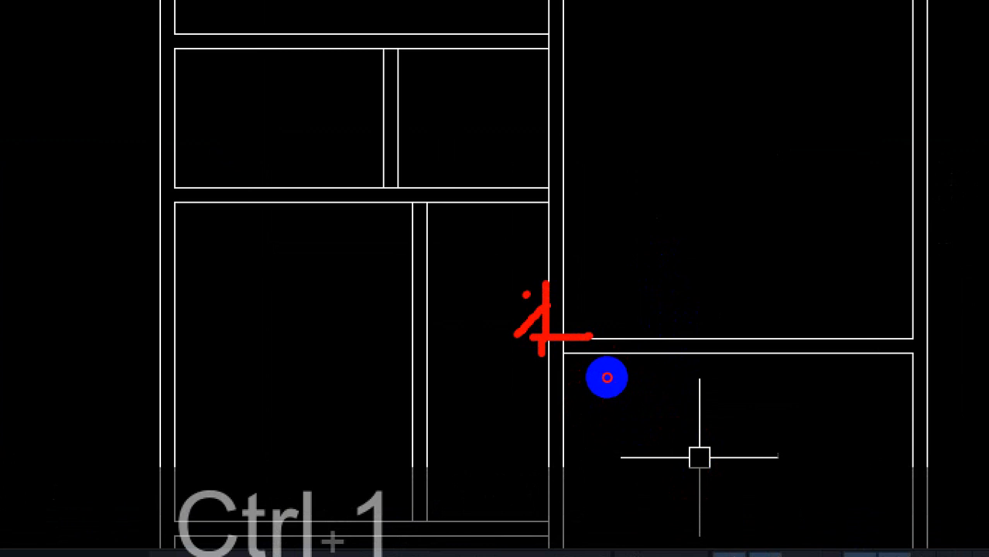
{"action": "key", "text": "Escape"}
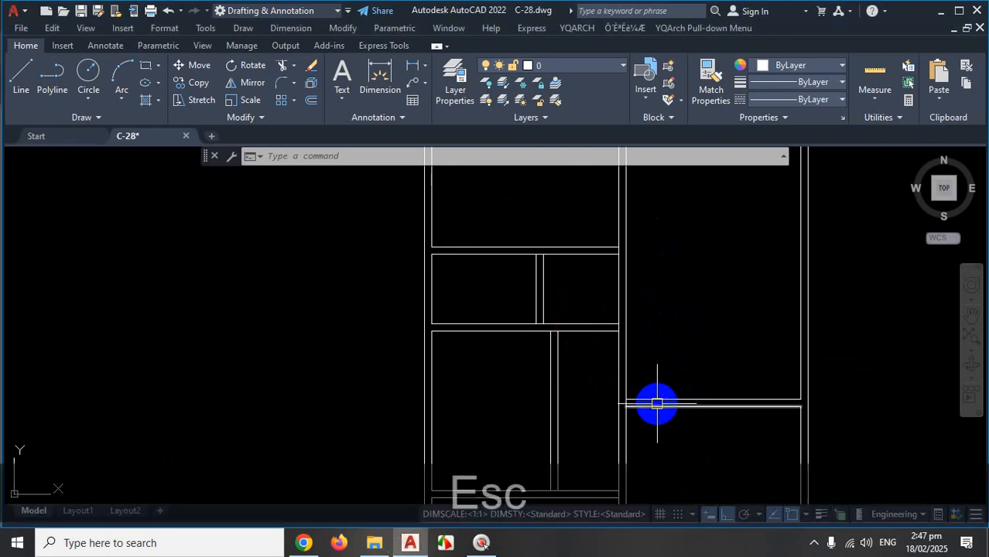
{"action": "key", "text": "ctrl+1"}
{"action": "left_click", "coordinate": [686, 462]}
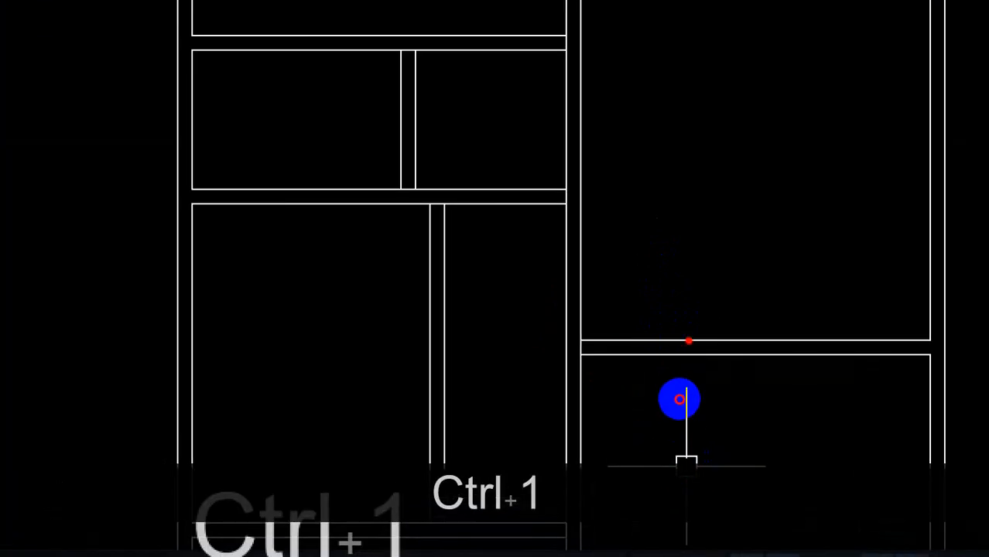
{"action": "left_click_drag", "start_coordinate": [563, 341], "coordinate": [563, 379]}
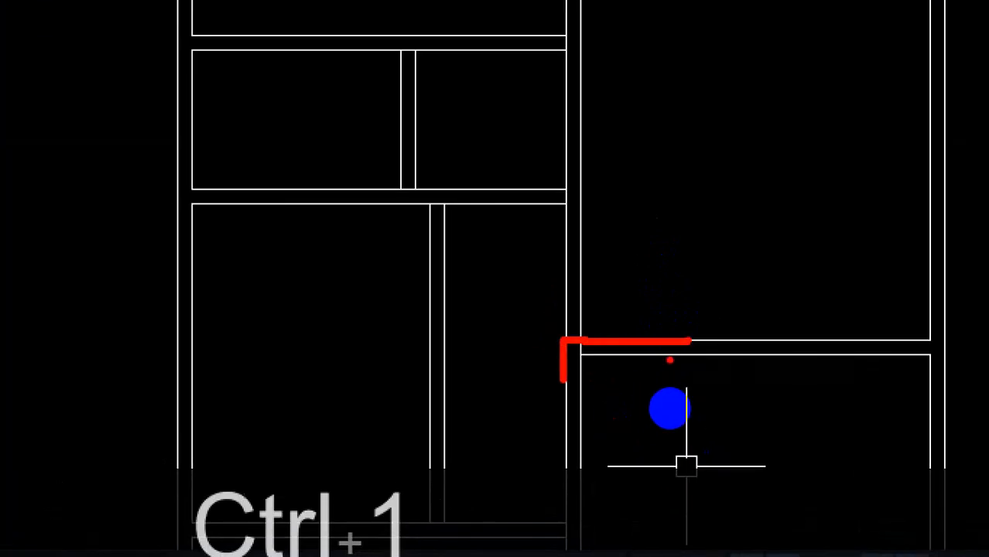
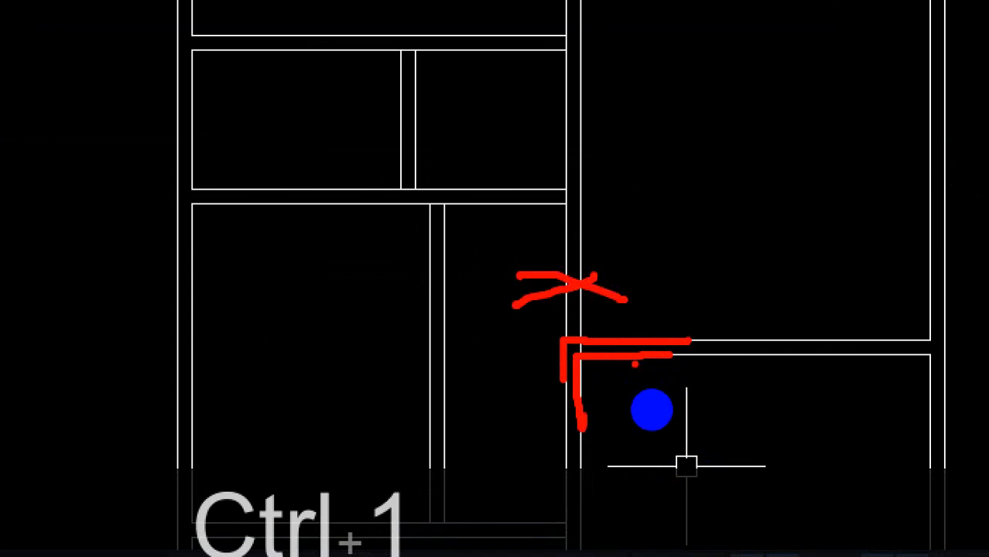
Fillet the upper horizontal panel line to the vertical divider for a sharp zero-radius corner.
{"action": "key", "text": "Escape"}
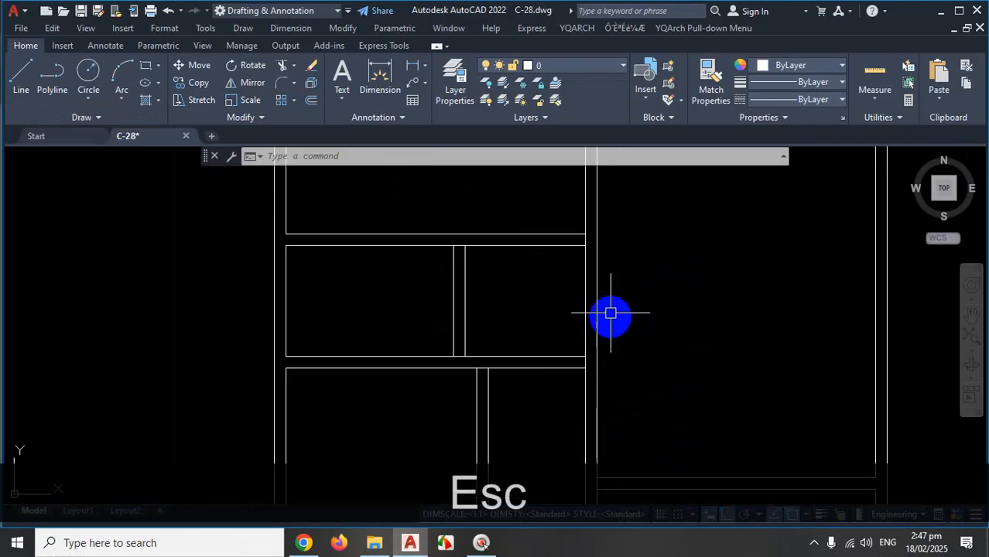
{"action": "scroll", "coordinate": [623, 341], "scroll_direction": "down", "scroll_amount": 2}
{"action": "scroll", "coordinate": [615, 359], "scroll_direction": "up", "scroll_amount": 2}
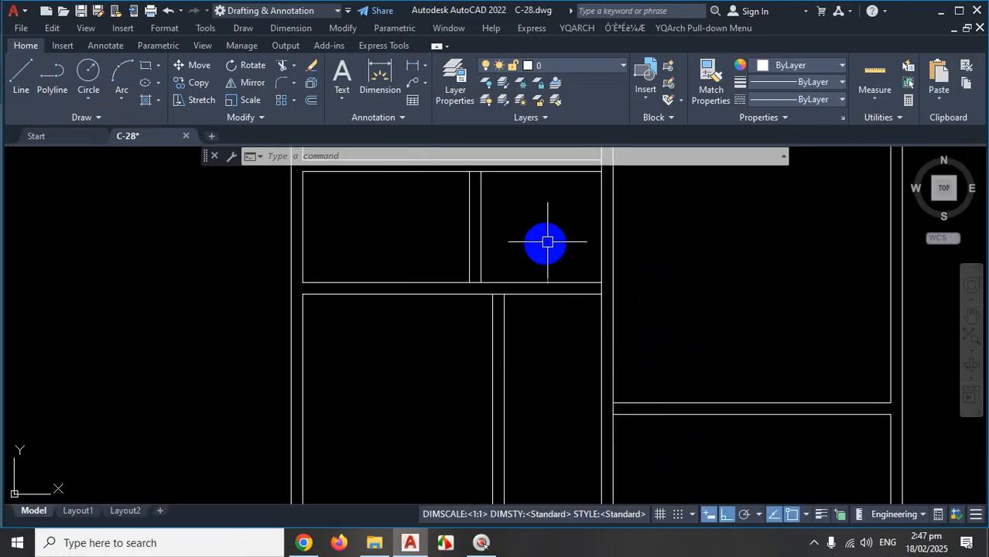
{"action": "scroll", "coordinate": [575, 253], "scroll_direction": "down", "scroll_amount": 2}
{"action": "scroll", "coordinate": [612, 282], "scroll_direction": "up", "scroll_amount": 2}
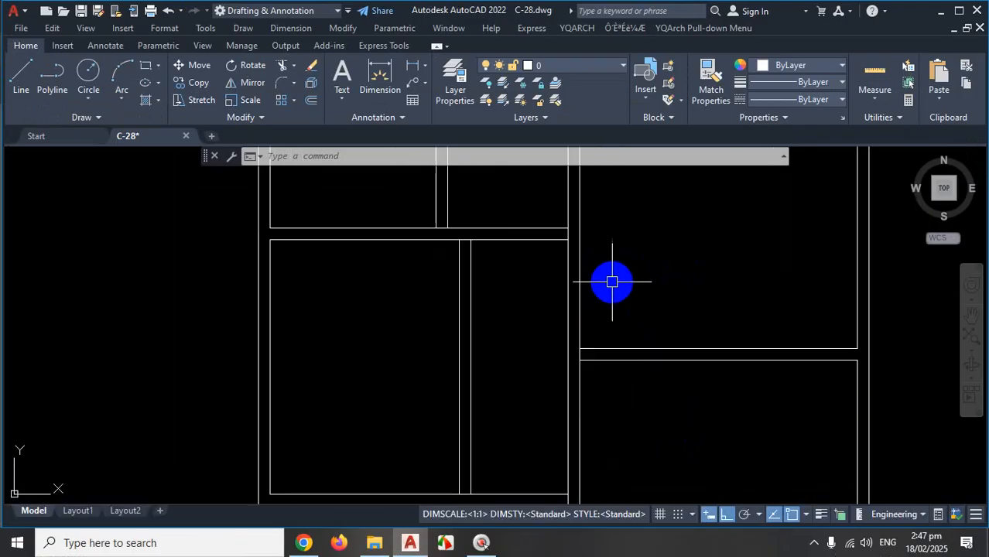
{"action": "scroll", "coordinate": [633, 289], "scroll_direction": "down", "scroll_amount": 2}
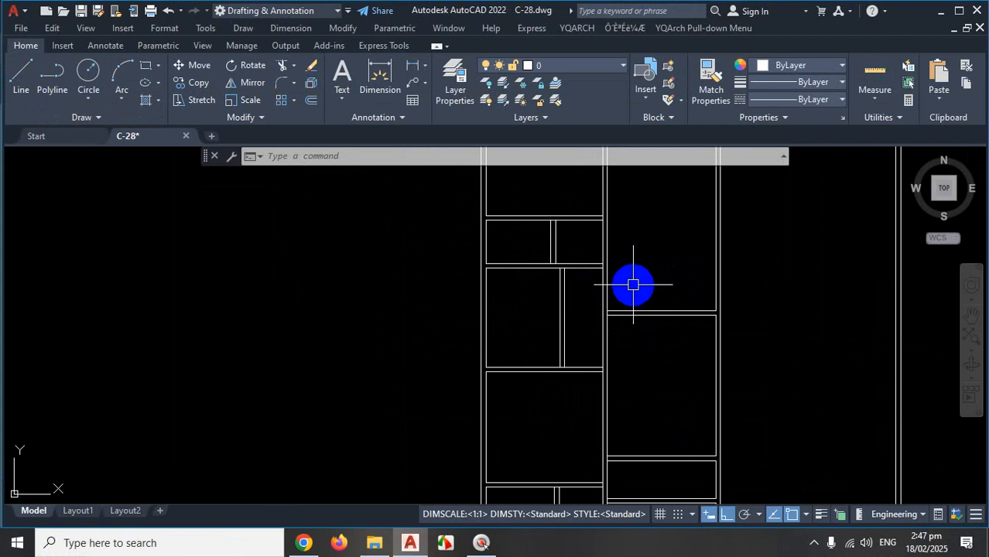
{"action": "type", "text": "f"}
{"action": "key", "text": "Return"}
{"action": "scroll", "coordinate": [628, 290], "scroll_direction": "up", "scroll_amount": 3}
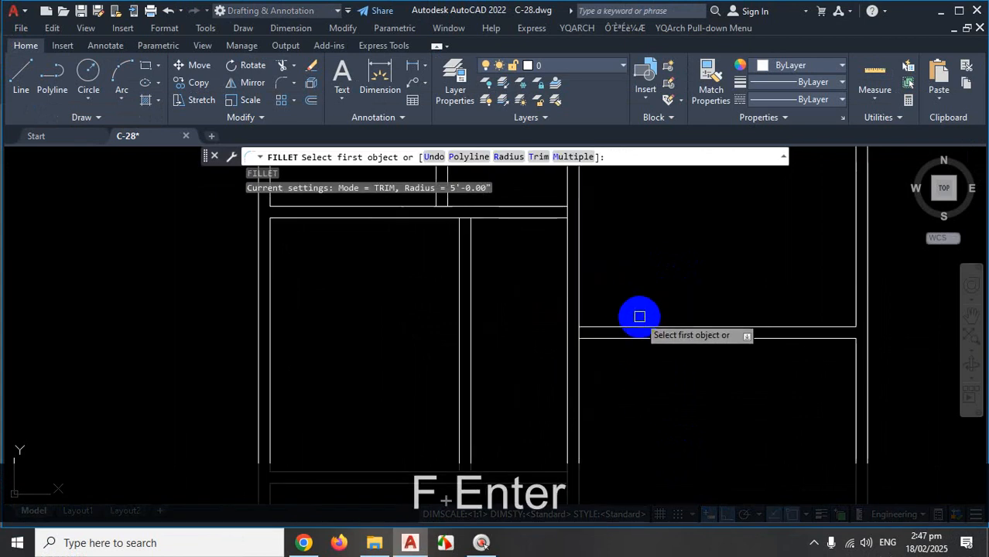
{"action": "scroll", "coordinate": [642, 370], "scroll_direction": "up", "scroll_amount": 2}
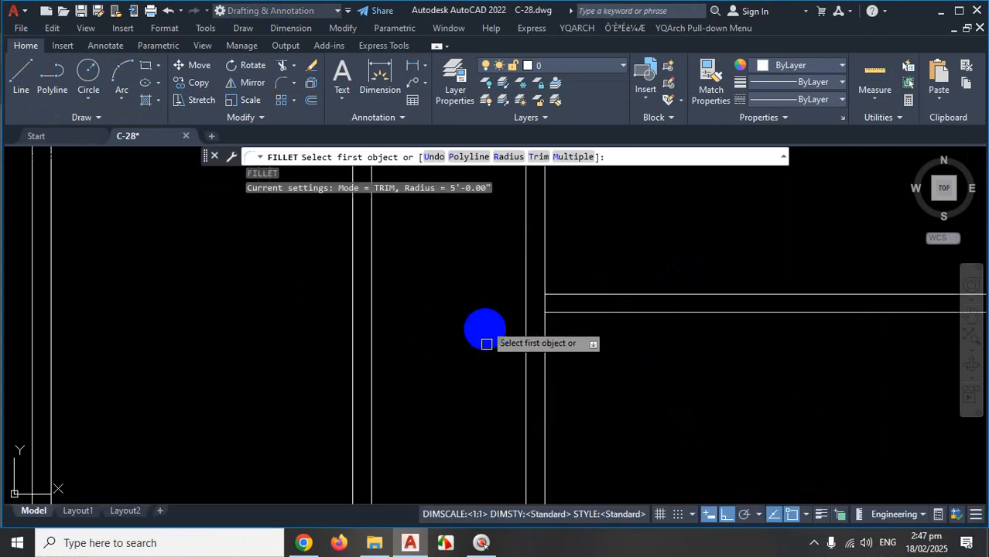
{"action": "left_click", "coordinate": [708, 294]}
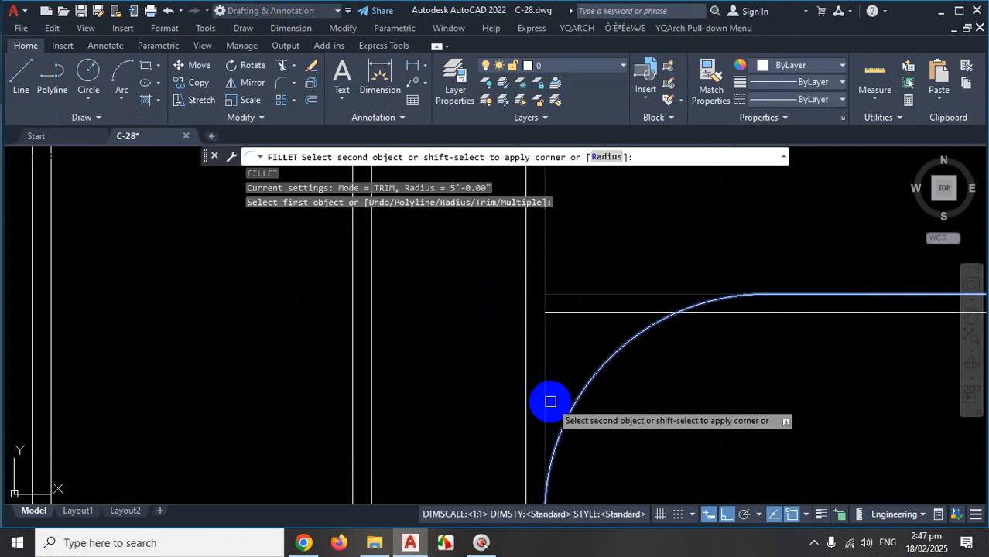
{"action": "left_click", "coordinate": [526, 362], "text": "shift"}
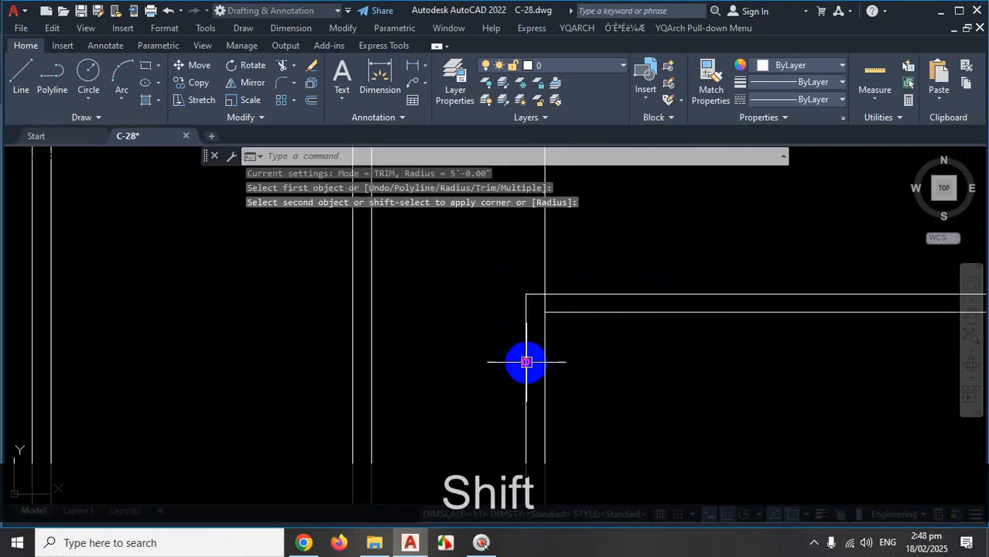
{"action": "scroll", "coordinate": [541, 368], "scroll_direction": "down", "scroll_amount": 5}
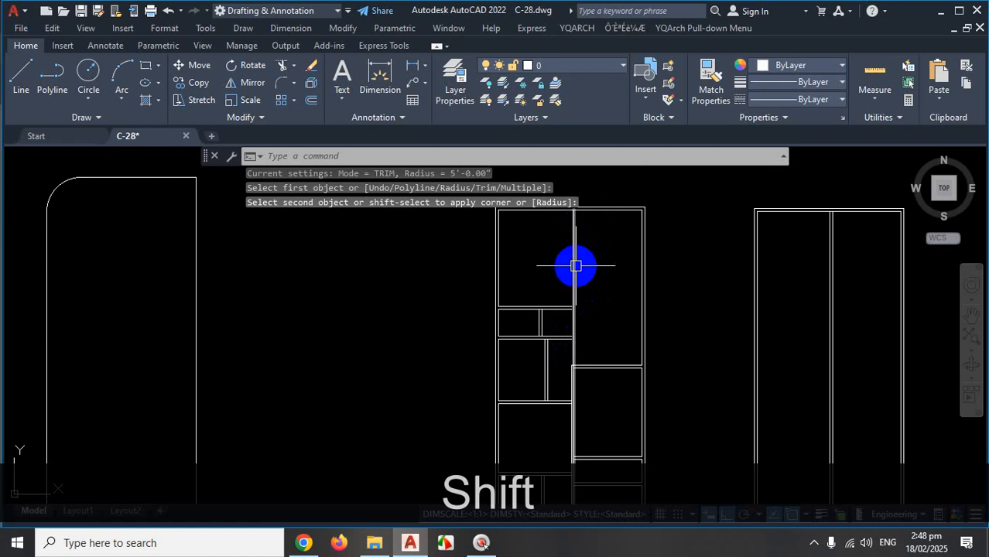
{"action": "scroll", "coordinate": [589, 380], "scroll_direction": "up", "scroll_amount": 4}
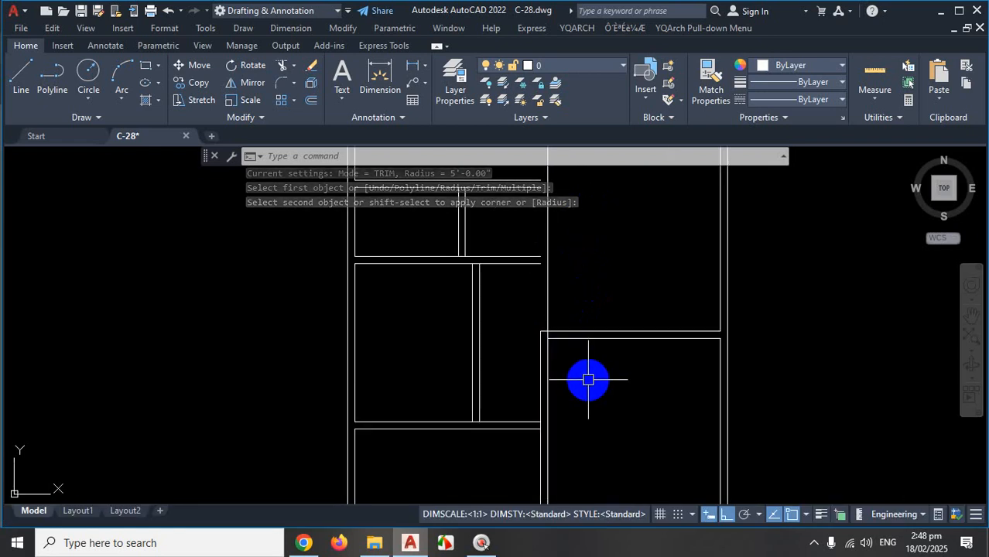
{"action": "key", "text": "space"}
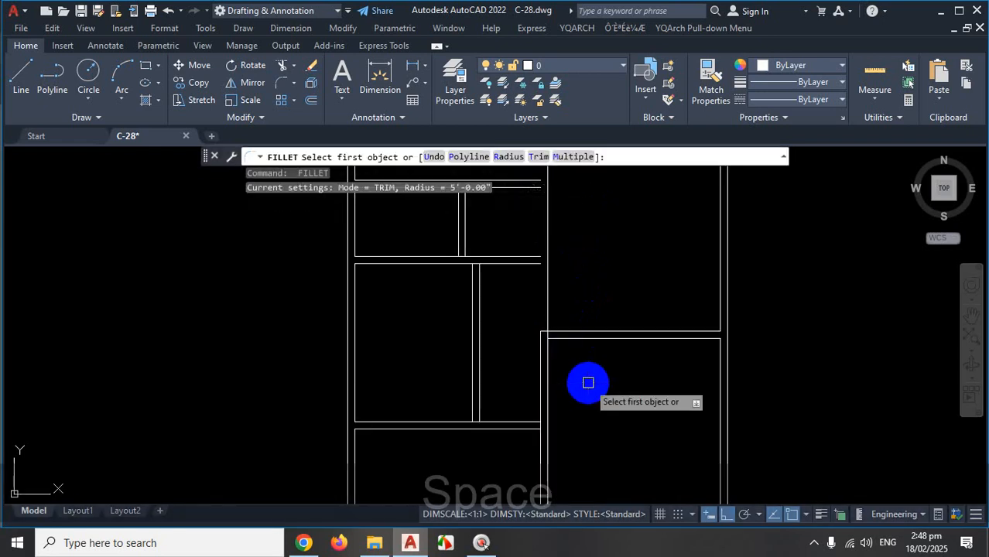
Switch Fillet to Multiple and square a horizontal line against the vertical divider.
{"action": "left_click", "coordinate": [570, 158]}
{"action": "scroll", "coordinate": [588, 356], "scroll_direction": "up", "scroll_amount": 2}
{"action": "left_click", "coordinate": [592, 334]}
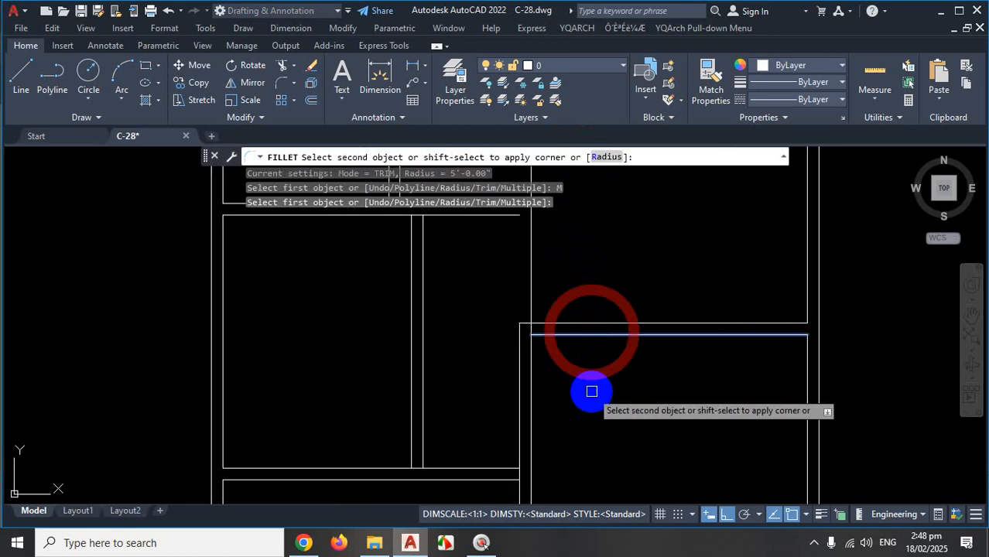
{"action": "left_click", "coordinate": [530, 397], "text": "shift"}
{"action": "scroll", "coordinate": [666, 379], "scroll_direction": "down", "scroll_amount": 2}
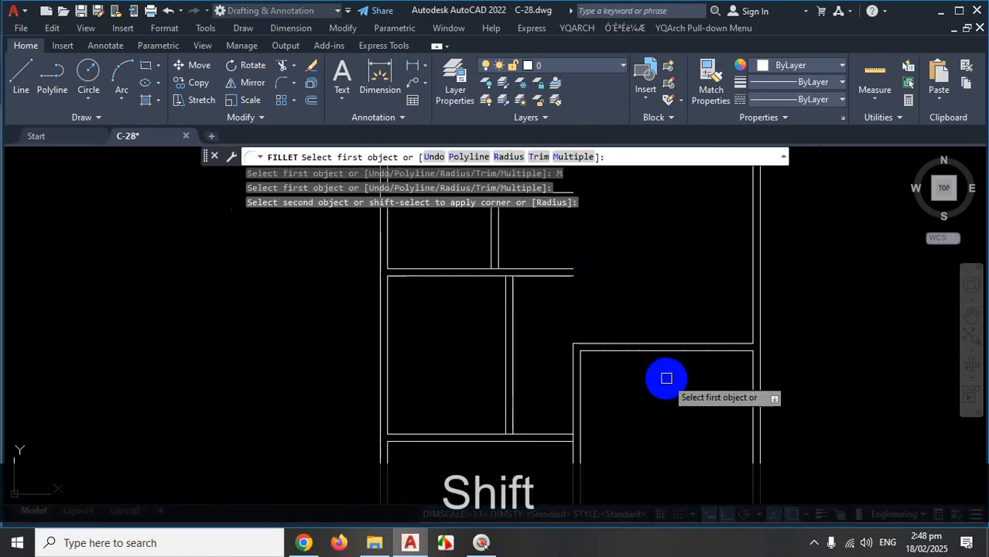
{"action": "scroll", "coordinate": [668, 380], "scroll_direction": "down", "scroll_amount": 1}
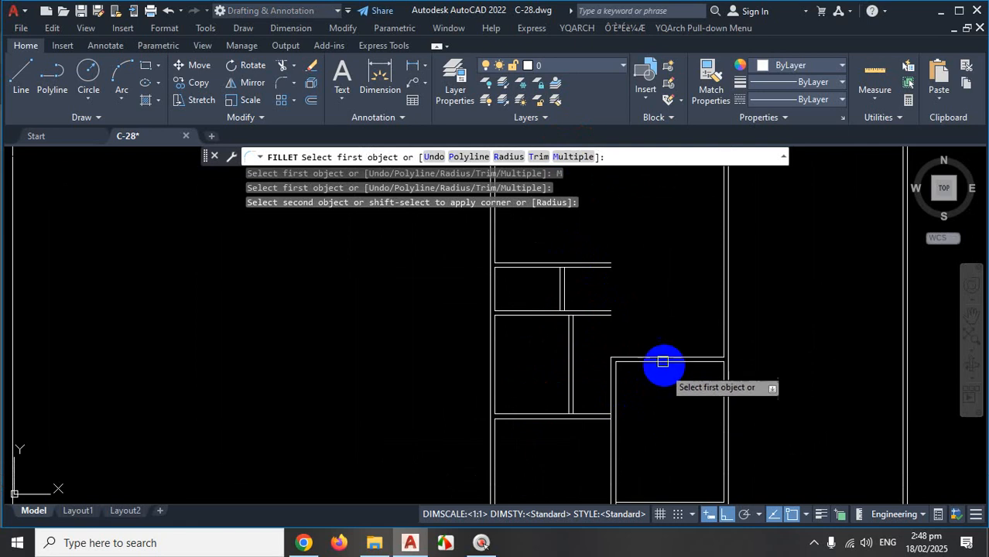
{"action": "scroll", "coordinate": [665, 294], "scroll_direction": "down", "scroll_amount": 2}
{"action": "scroll", "coordinate": [657, 385], "scroll_direction": "up", "scroll_amount": 2}
{"action": "scroll", "coordinate": [669, 346], "scroll_direction": "up", "scroll_amount": 3}
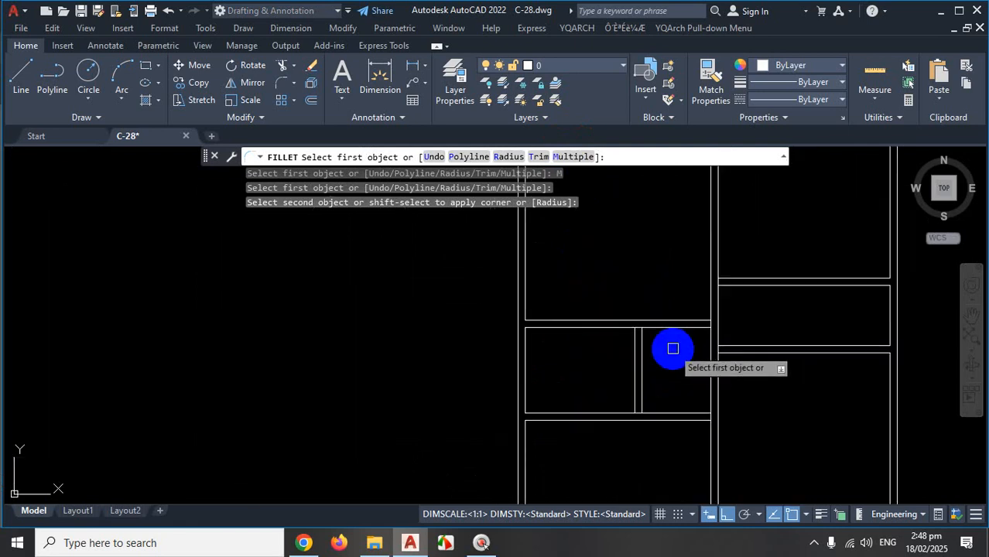
Mark the overlapping lines and unwanted line end at the junction with red screen sketches.
{"action": "key", "text": "ctrl+1"}
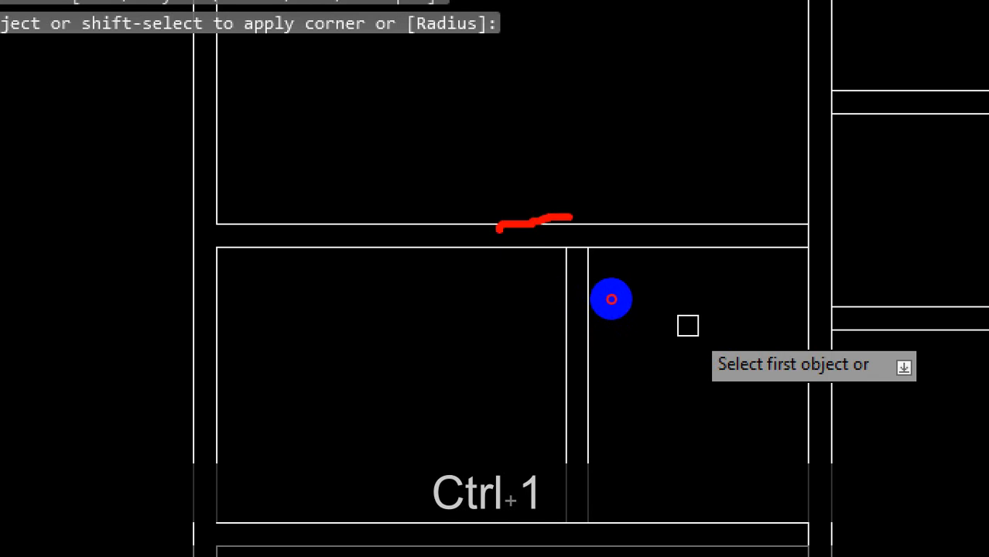
{"action": "left_click_drag", "start_coordinate": [611, 300], "coordinate": [625, 310]}
{"action": "left_click_drag", "start_coordinate": [565, 312], "coordinate": [594, 316]}
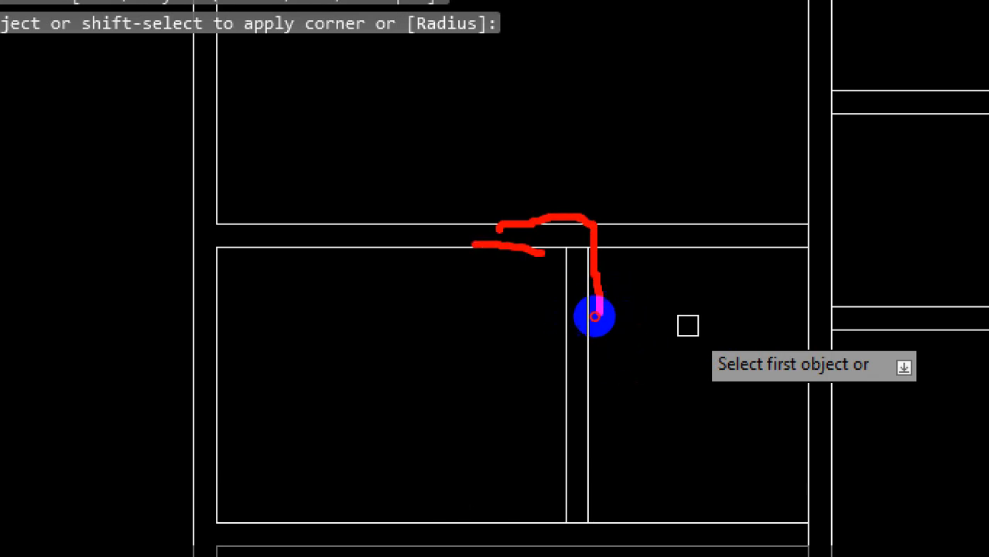
{"action": "left_click_drag", "start_coordinate": [713, 207], "coordinate": [654, 276]}
{"action": "left_click_drag", "start_coordinate": [638, 207], "coordinate": [722, 276]}
{"action": "key", "text": "Escape"}
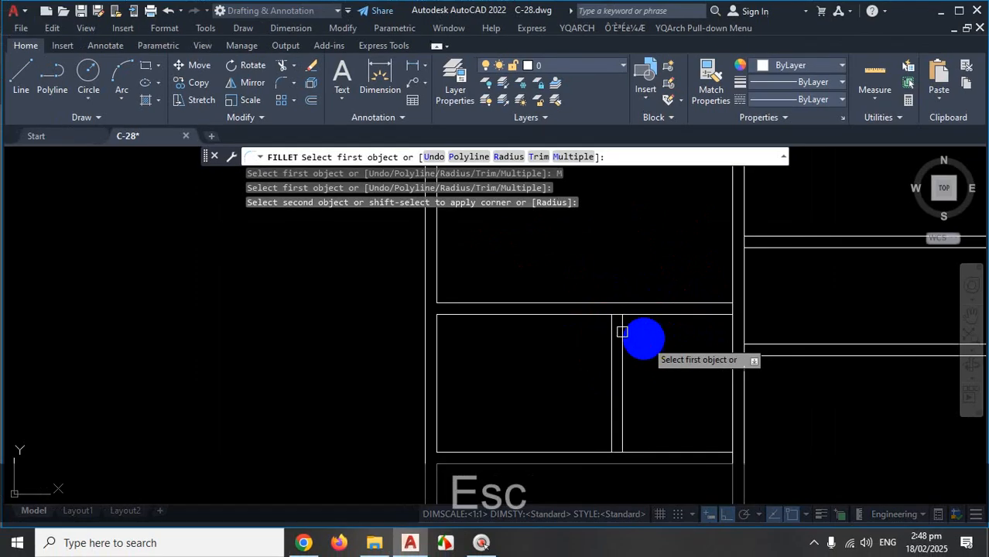
Join the upper and lower horizontal lines sharply to the vertical divider.
{"action": "scroll", "coordinate": [574, 313], "scroll_direction": "up", "scroll_amount": 2}
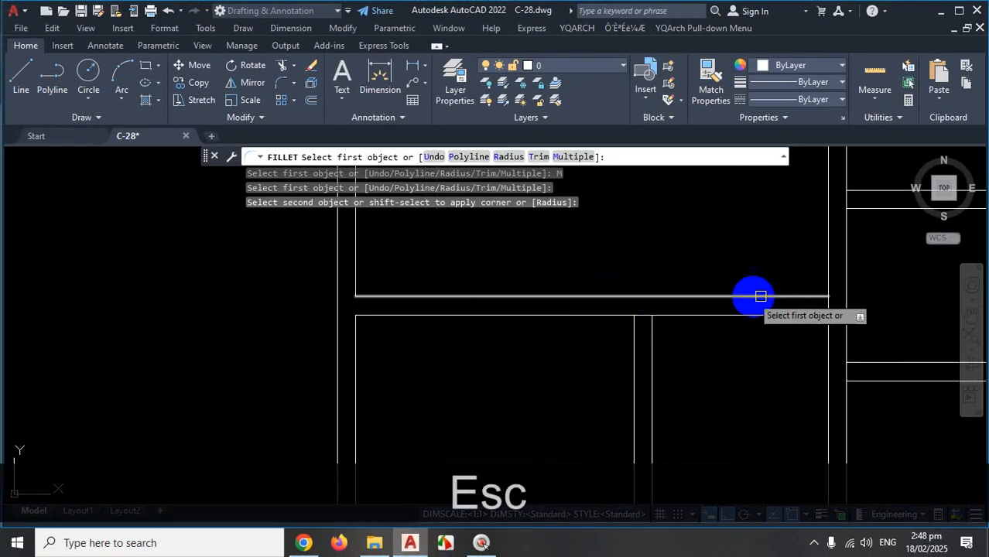
{"action": "left_click", "coordinate": [493, 295]}
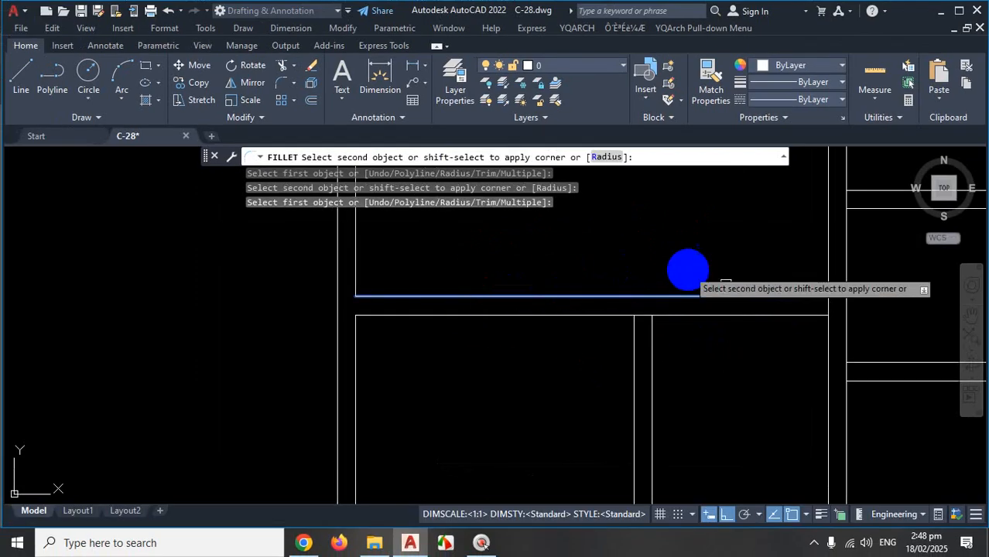
{"action": "left_click", "coordinate": [652, 384], "text": "shift"}
{"action": "left_click", "coordinate": [534, 316]}
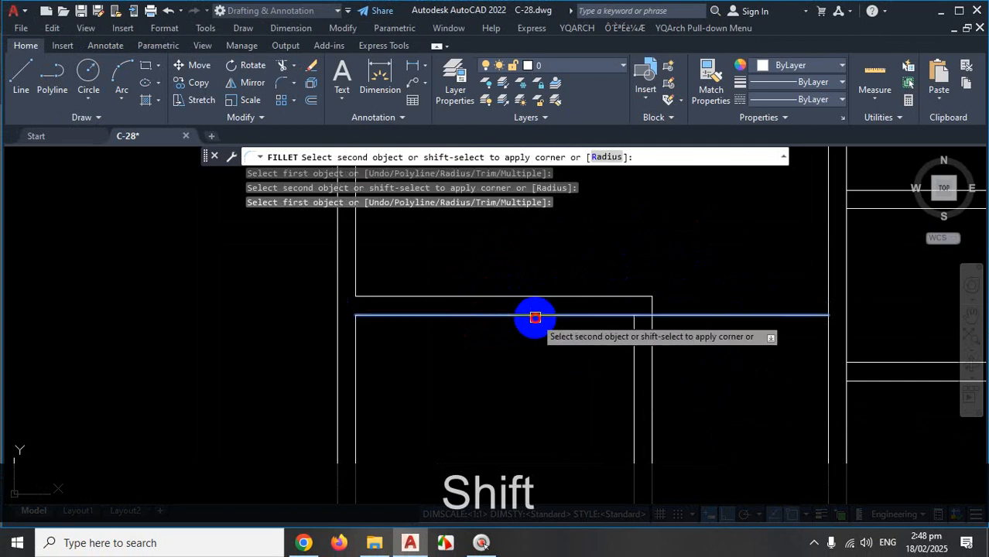
{"action": "left_click", "coordinate": [632, 379], "text": "shift"}
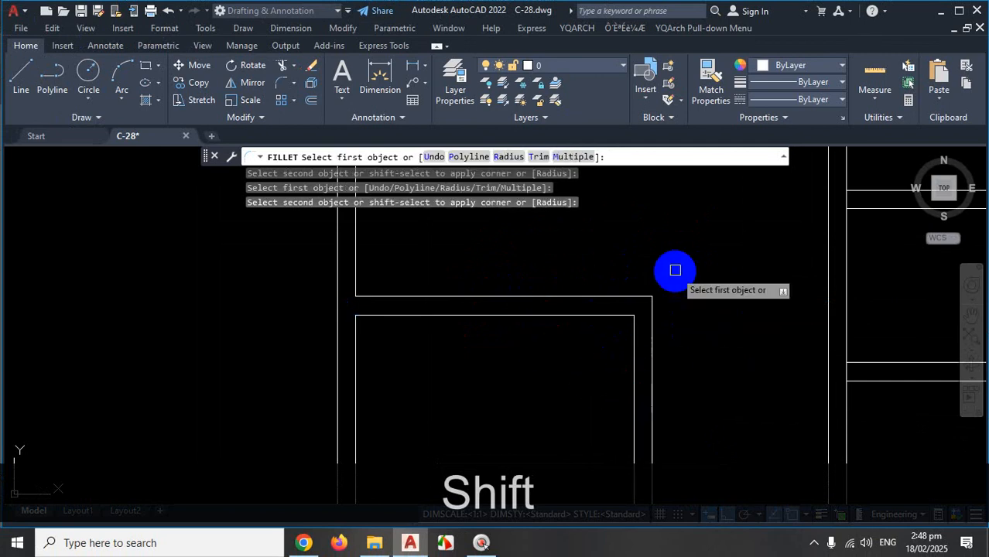
{"action": "scroll", "coordinate": [675, 271], "scroll_direction": "down", "scroll_amount": 3}
{"action": "scroll", "coordinate": [698, 314], "scroll_direction": "up", "scroll_amount": 6}
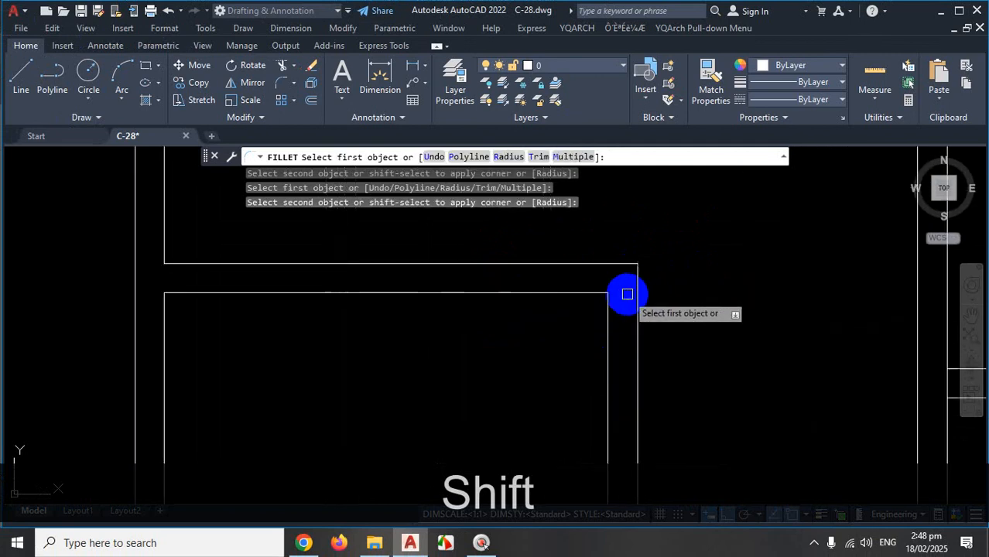
{"action": "scroll", "coordinate": [641, 281], "scroll_direction": "down", "scroll_amount": 2}
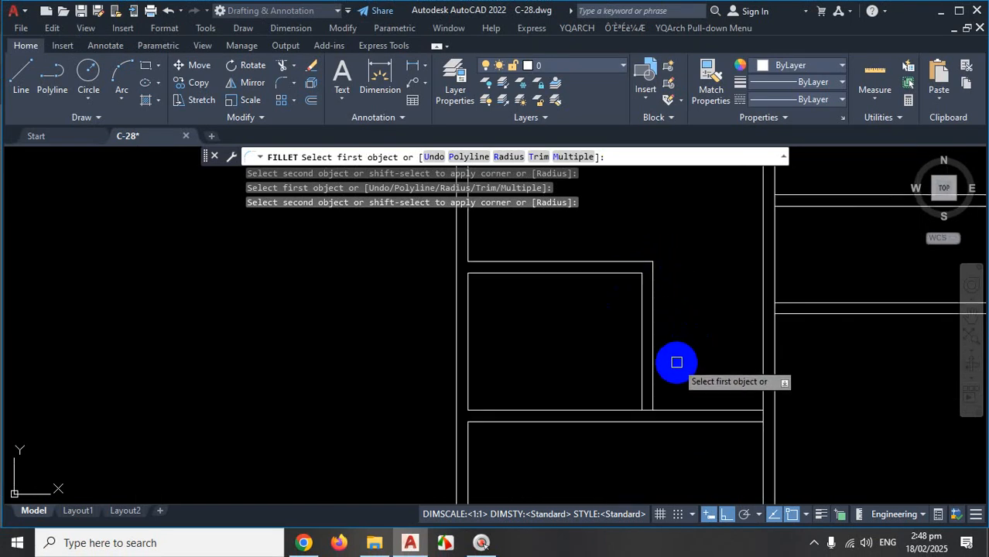
{"action": "scroll", "coordinate": [673, 357], "scroll_direction": "down", "scroll_amount": 5}
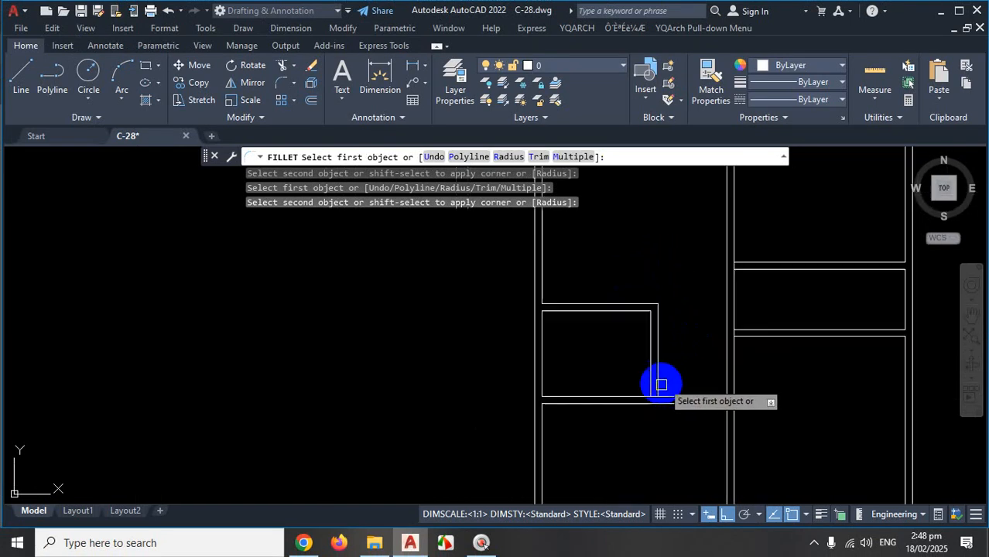
{"action": "scroll", "coordinate": [658, 345], "scroll_direction": "up", "scroll_amount": 5}
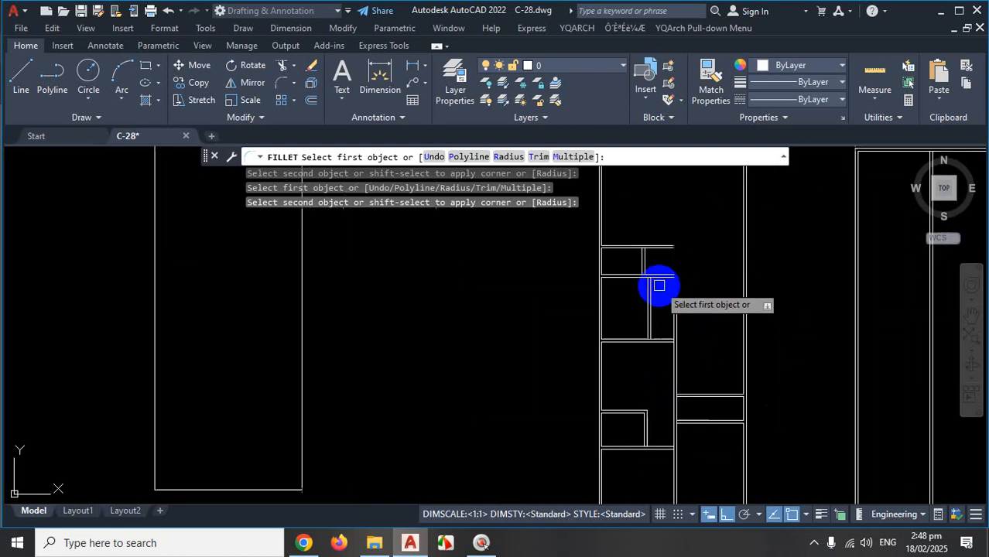
{"action": "scroll", "coordinate": [646, 278], "scroll_direction": "up", "scroll_amount": 2}
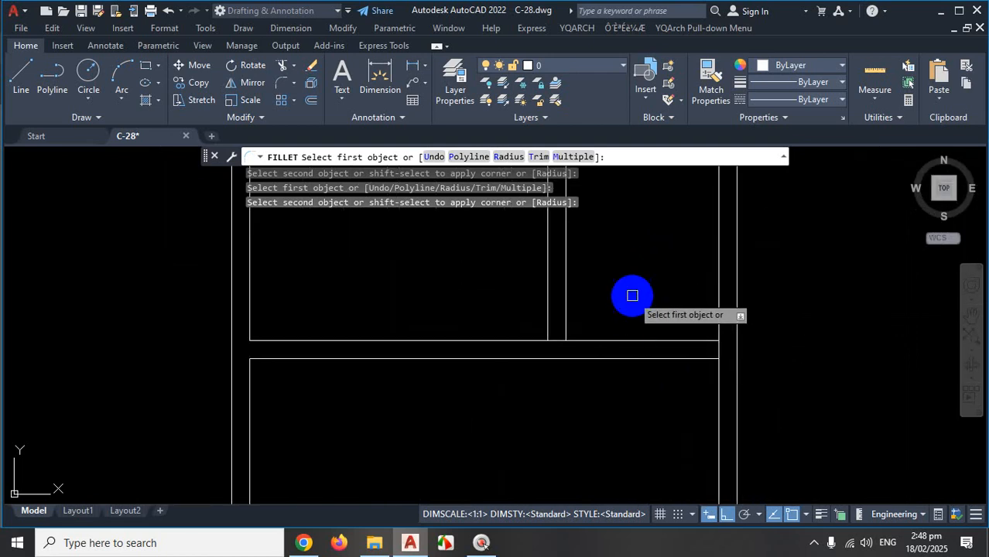
{"action": "scroll", "coordinate": [639, 289], "scroll_direction": "down", "scroll_amount": 2}
Sketch red marks on the magnified screen at the next junctions to fix.
{"action": "key", "text": "ctrl+1"}
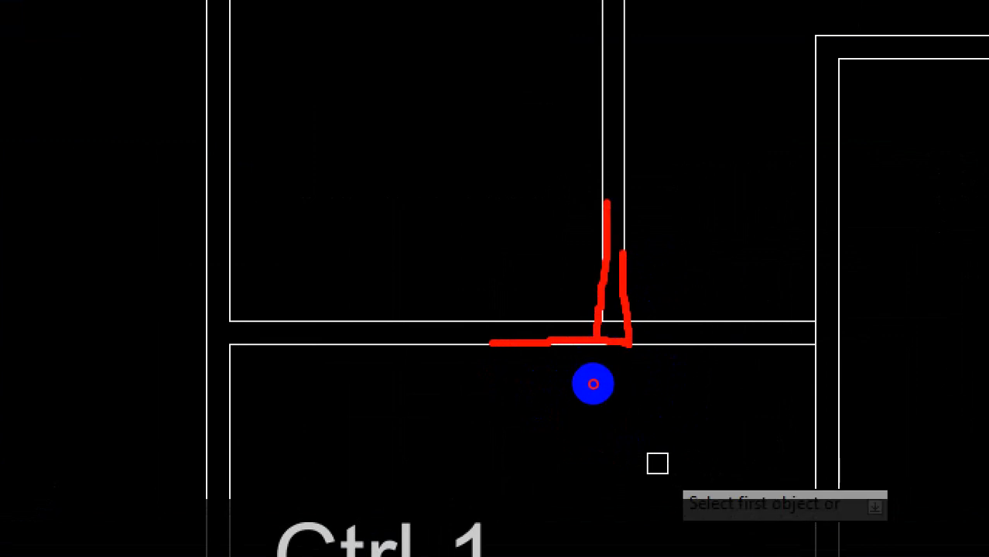
{"action": "left_click_drag", "start_coordinate": [592, 383], "coordinate": [547, 378]}
{"action": "mouse_move", "coordinate": [658, 365]}
{"action": "left_mouse_down"}
{"action": "mouse_move", "coordinate": [635, 398]}
{"action": "mouse_move", "coordinate": [693, 421]}
{"action": "left_mouse_up"}
{"action": "key", "text": "Escape"}
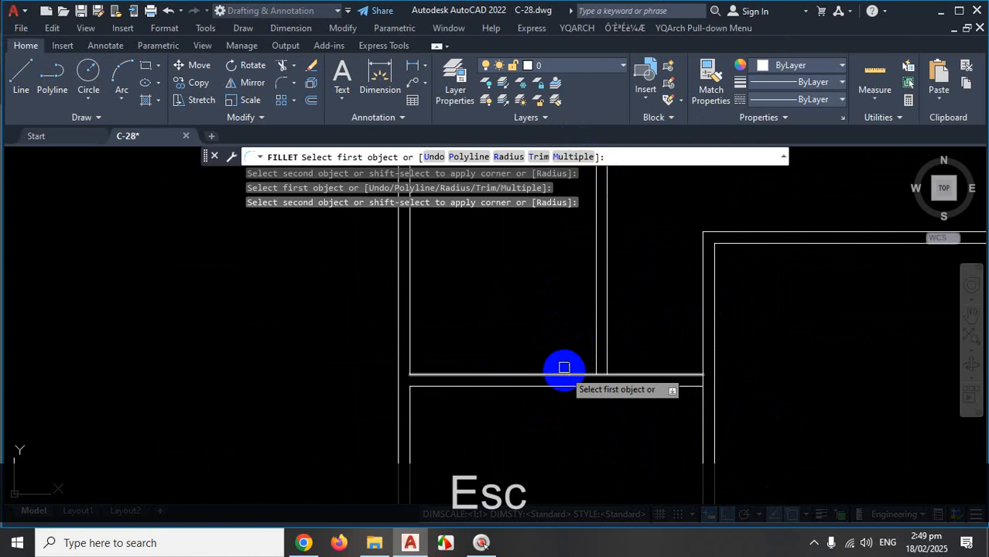
Square the wall's bottom line and the lower horizontal line against their verticals, then end Fillet.
{"action": "left_click", "coordinate": [510, 370]}
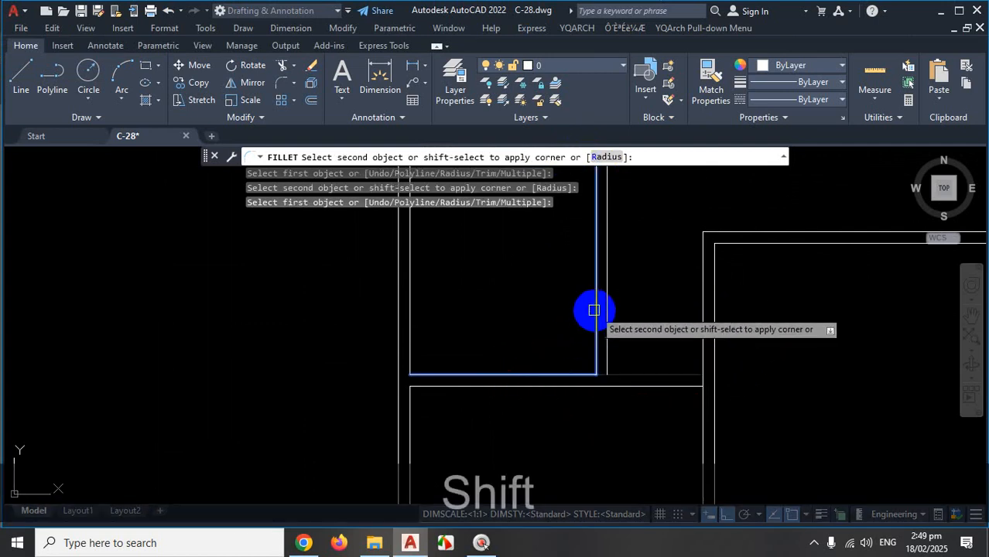
{"action": "left_click", "coordinate": [595, 309], "text": "shift"}
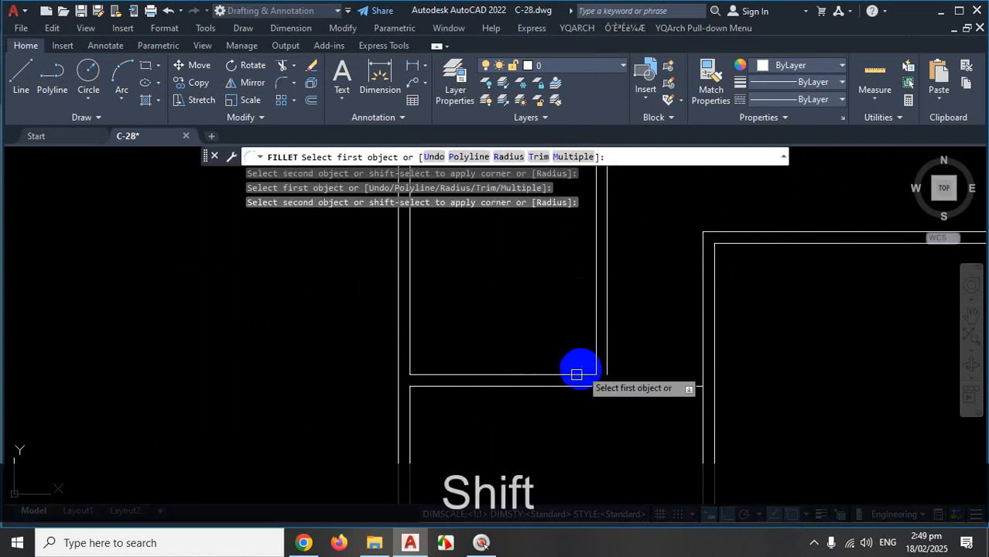
{"action": "left_click", "coordinate": [530, 385]}
{"action": "left_click", "coordinate": [608, 344], "text": "shift"}
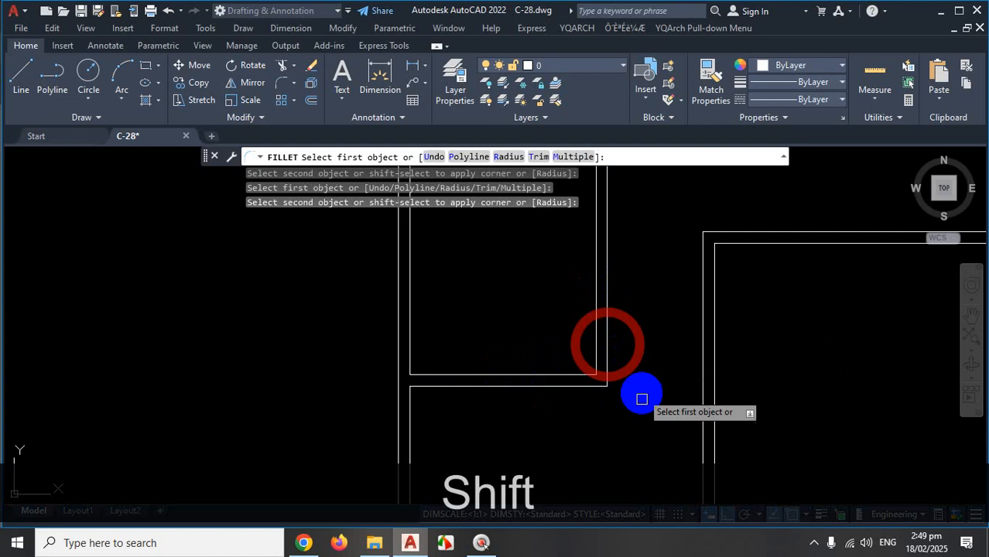
{"action": "scroll", "coordinate": [641, 400], "scroll_direction": "down", "scroll_amount": 6}
{"action": "scroll", "coordinate": [640, 380], "scroll_direction": "up", "scroll_amount": 6}
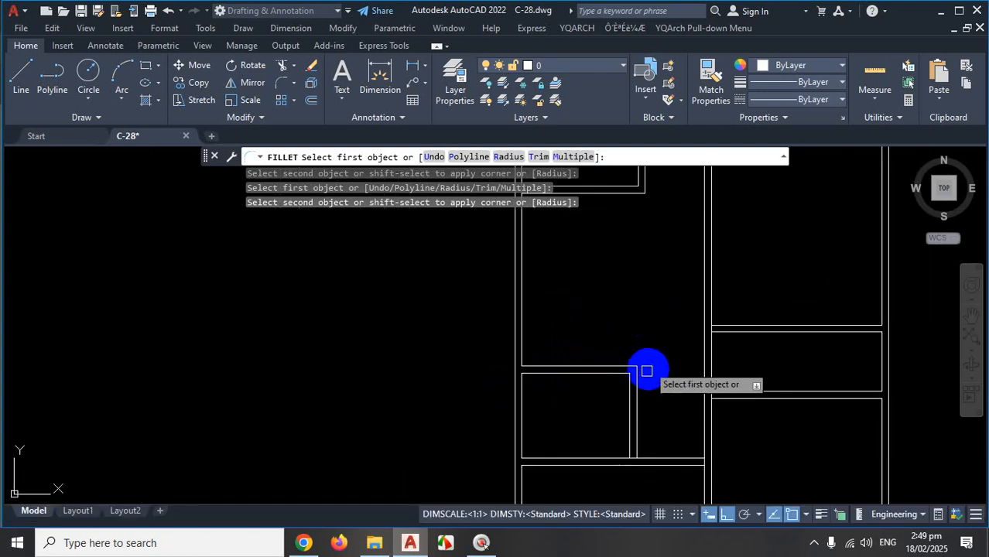
{"action": "scroll", "coordinate": [648, 382], "scroll_direction": "down", "scroll_amount": 5}
{"action": "scroll", "coordinate": [694, 241], "scroll_direction": "up", "scroll_amount": 5}
{"action": "scroll", "coordinate": [695, 352], "scroll_direction": "down", "scroll_amount": 5}
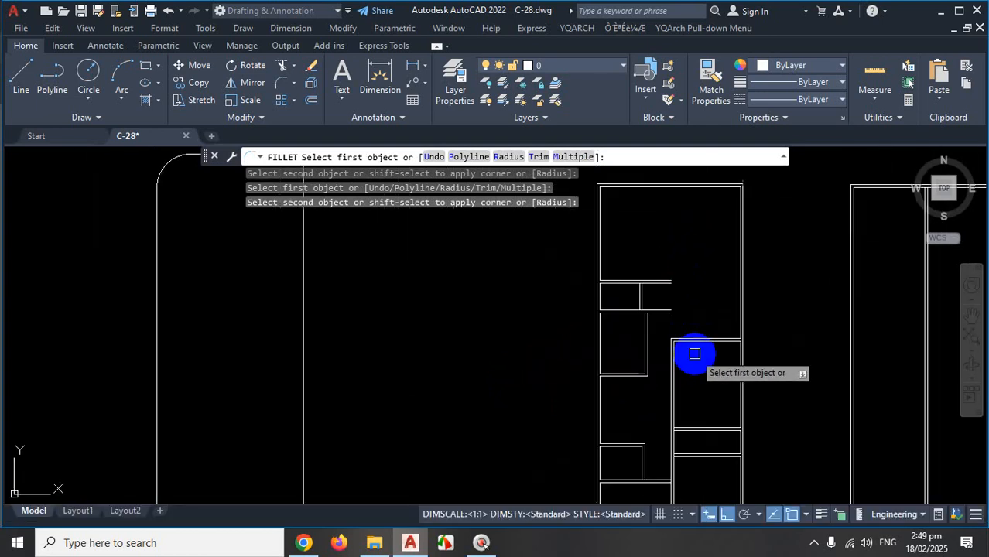
{"action": "scroll", "coordinate": [682, 248], "scroll_direction": "up", "scroll_amount": 2}
{"action": "scroll", "coordinate": [687, 256], "scroll_direction": "down", "scroll_amount": 2}
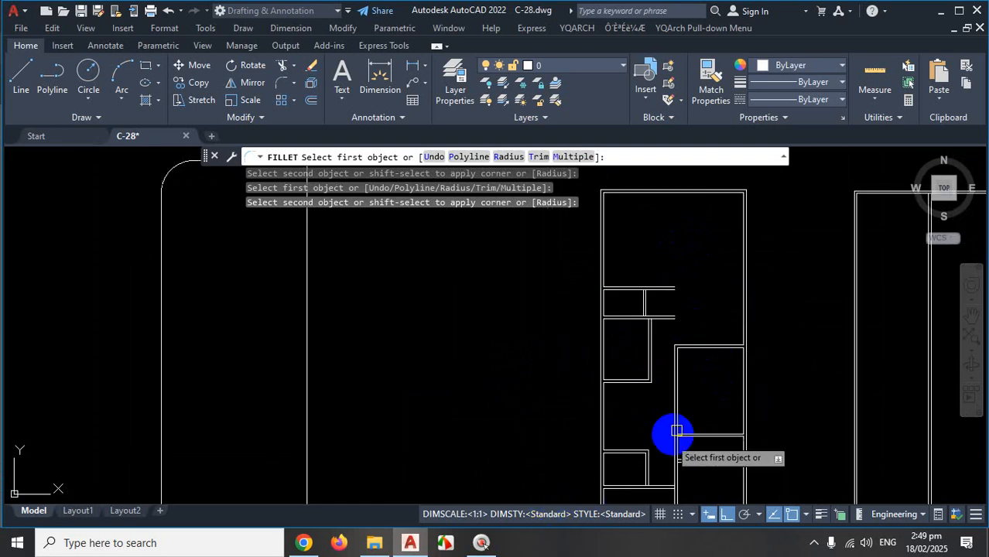
{"action": "key", "text": "Escape"}
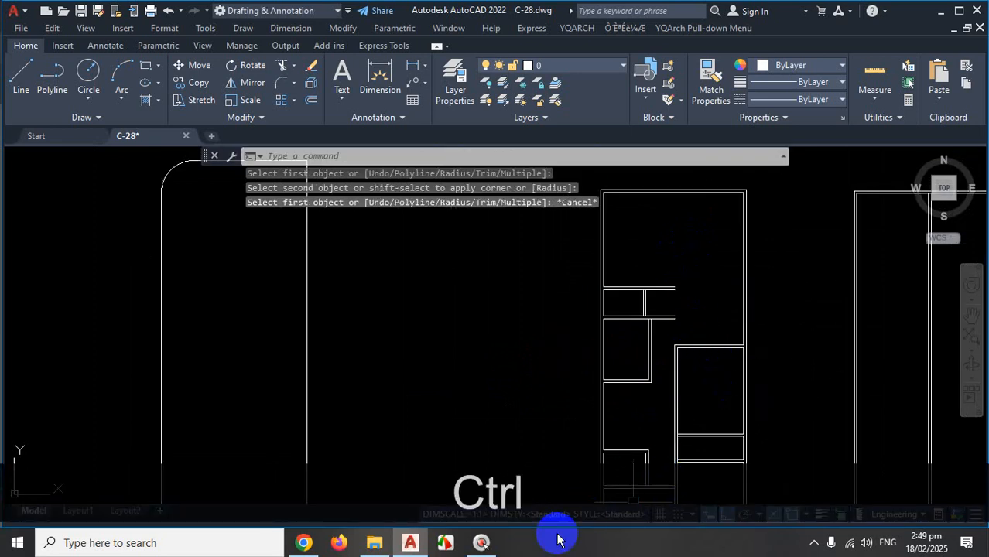
In the PDF floor plan, sketch red lines beside the bedroom door and along its top wall.
{"action": "left_click", "coordinate": [308, 543]}
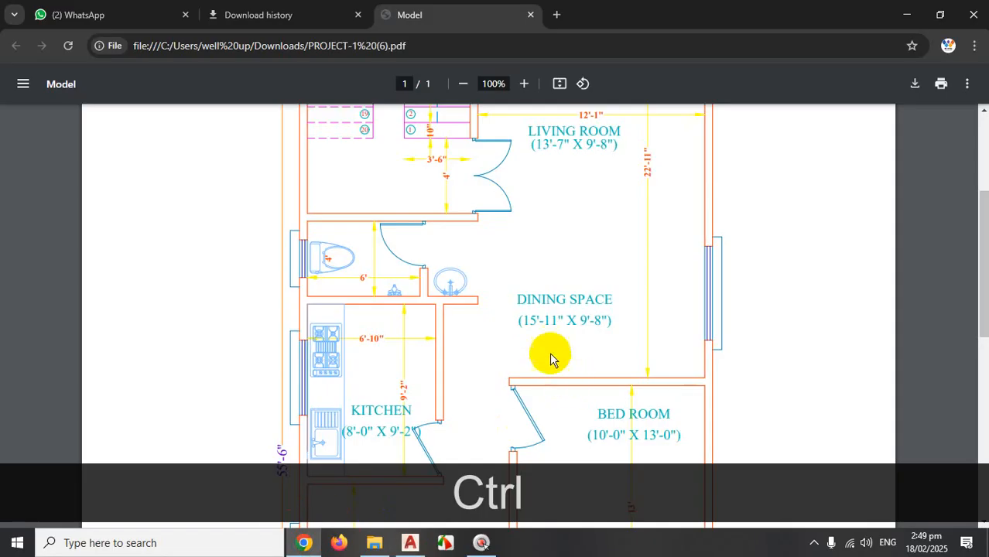
{"action": "scroll", "coordinate": [550, 356], "scroll_direction": "down", "scroll_amount": 2}
{"action": "key", "text": "ctrl+1"}
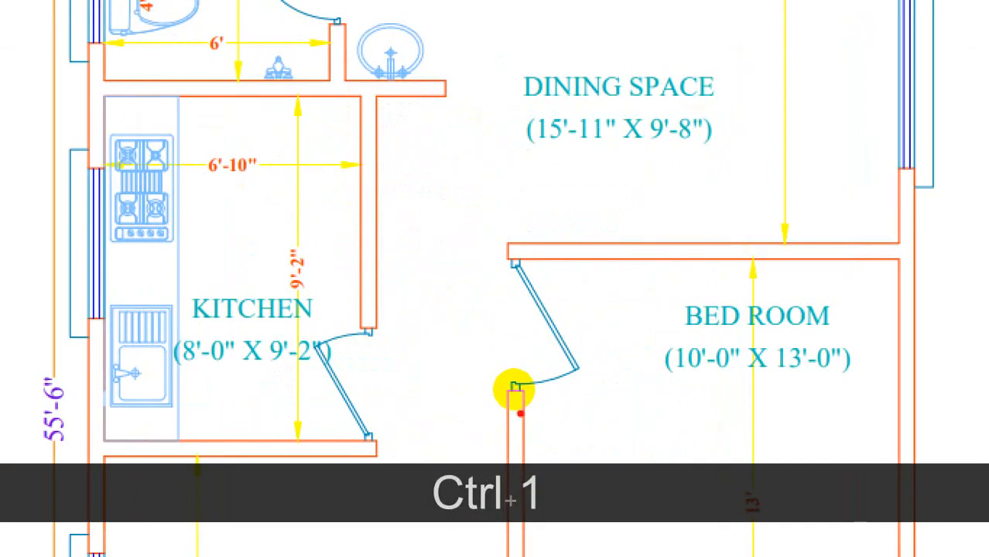
{"action": "mouse_move", "coordinate": [520, 413]}
{"action": "left_mouse_down"}
{"action": "mouse_move", "coordinate": [516, 280]}
{"action": "mouse_move", "coordinate": [517, 361]}
{"action": "left_mouse_up"}
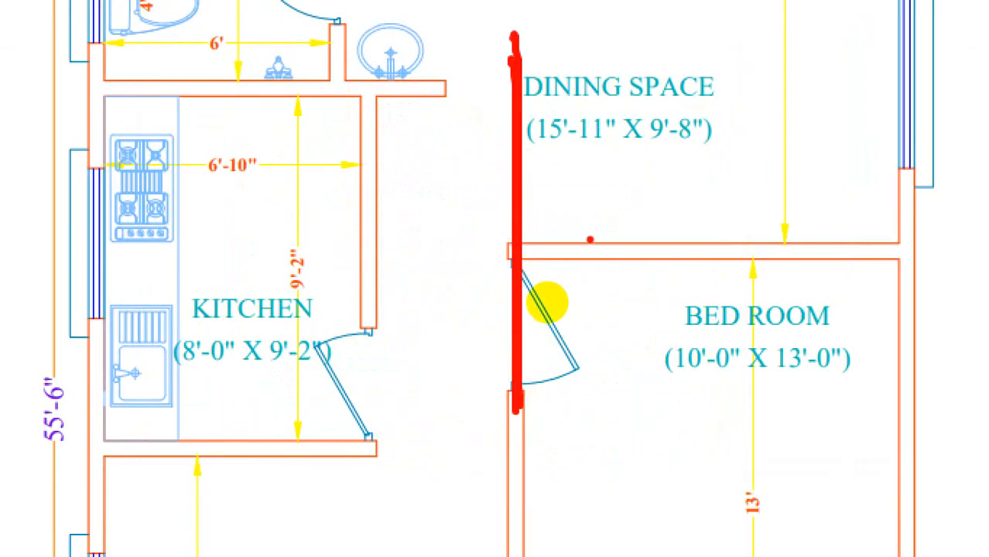
{"action": "left_click_drag", "start_coordinate": [649, 237], "coordinate": [508, 401]}
{"action": "left_click_drag", "start_coordinate": [650, 271], "coordinate": [540, 267]}
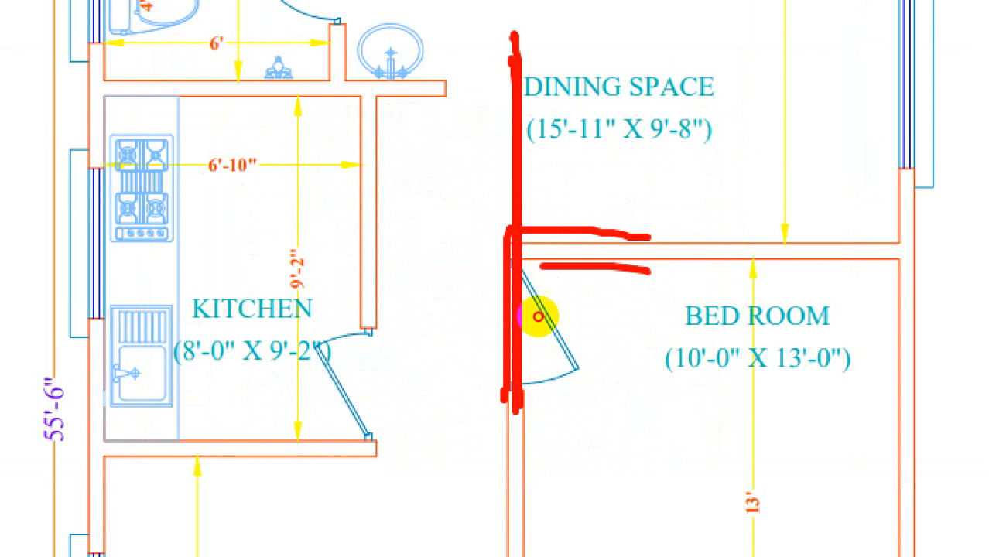
Sketch red lines along the kitchen's bottom wall and down to the lower wall, then clear them.
{"action": "key", "text": "ctrl+1"}
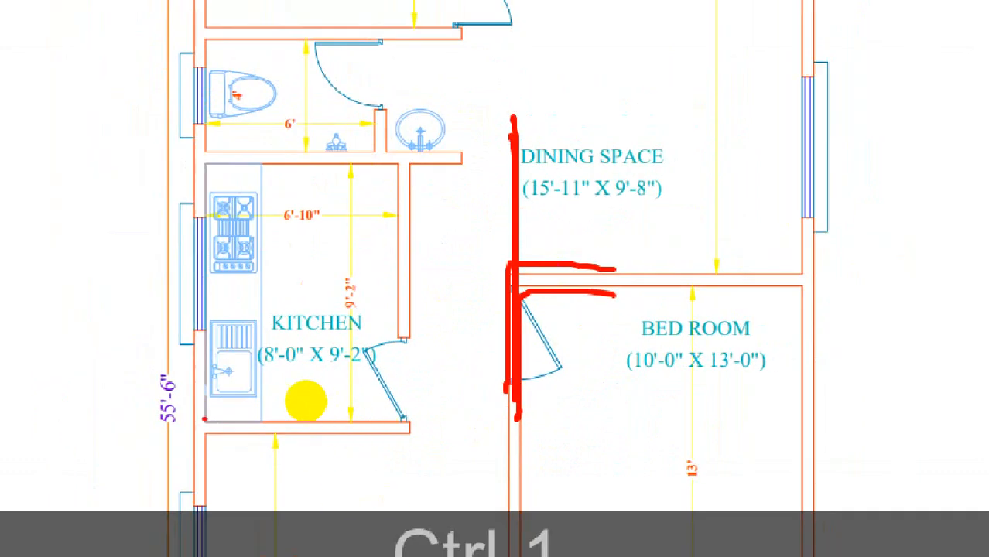
{"action": "left_click_drag", "start_coordinate": [204, 419], "coordinate": [404, 418]}
{"action": "left_click_drag", "start_coordinate": [180, 435], "coordinate": [532, 442]}
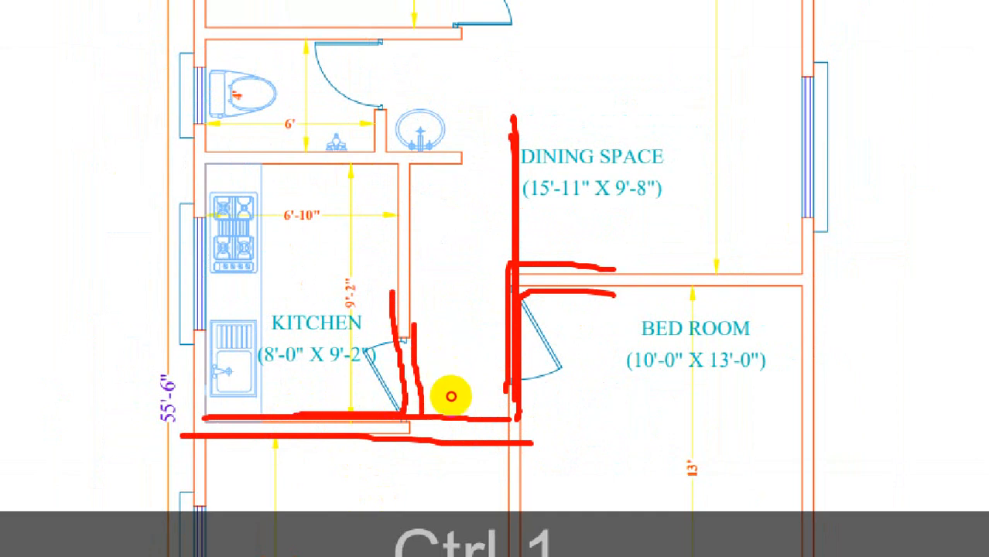
{"action": "left_click_drag", "start_coordinate": [413, 325], "coordinate": [277, 443]}
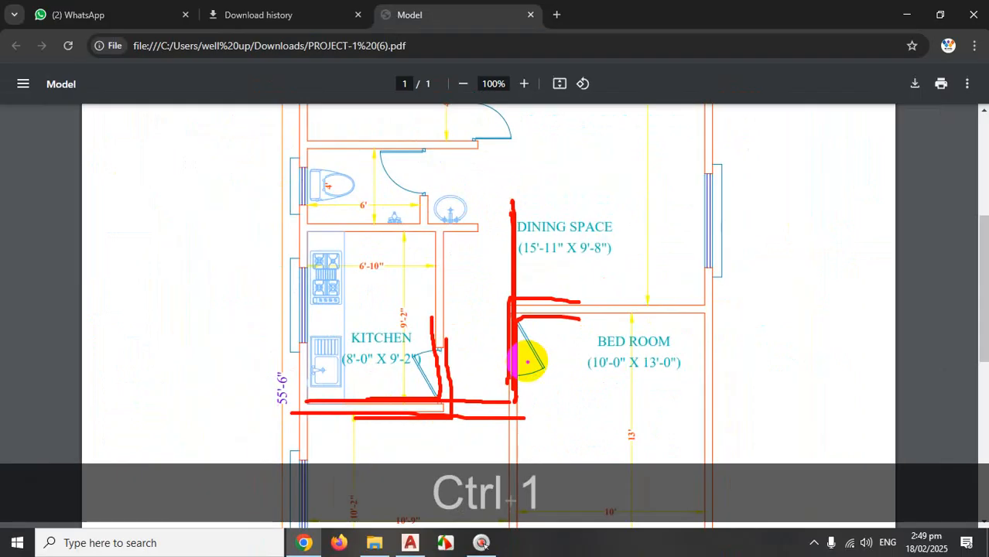
{"action": "key", "text": "Escape"}
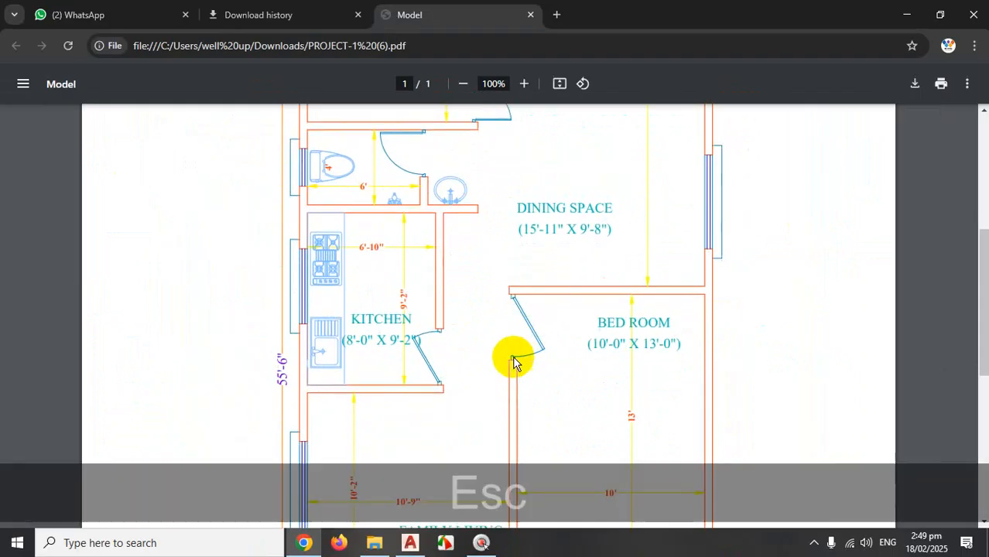
{"action": "scroll", "coordinate": [519, 365], "scroll_direction": "down", "scroll_amount": 5}
Mark the family living and bath area with red lines, then clear the sketches.
{"action": "key", "text": "ctrl+1"}
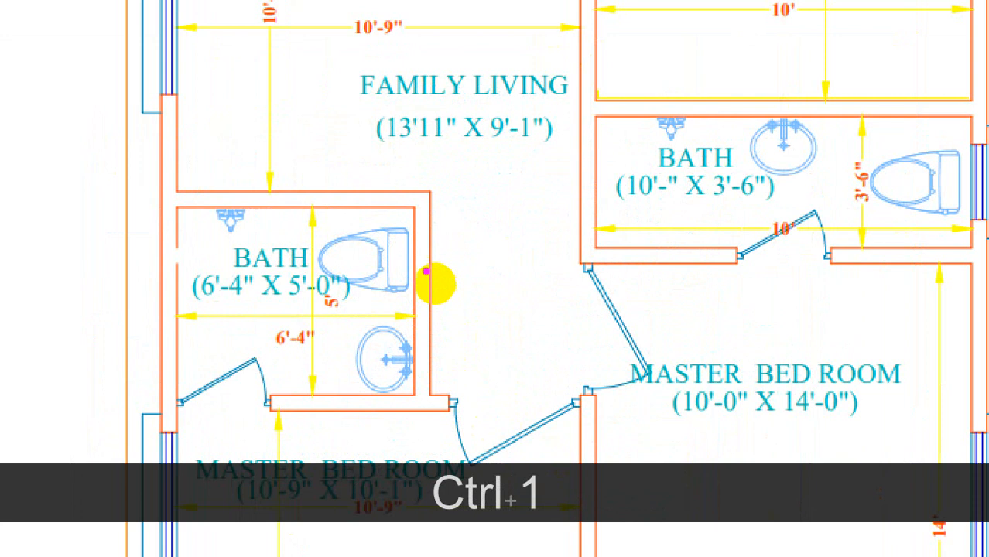
{"action": "left_click_drag", "start_coordinate": [420, 248], "coordinate": [519, 247]}
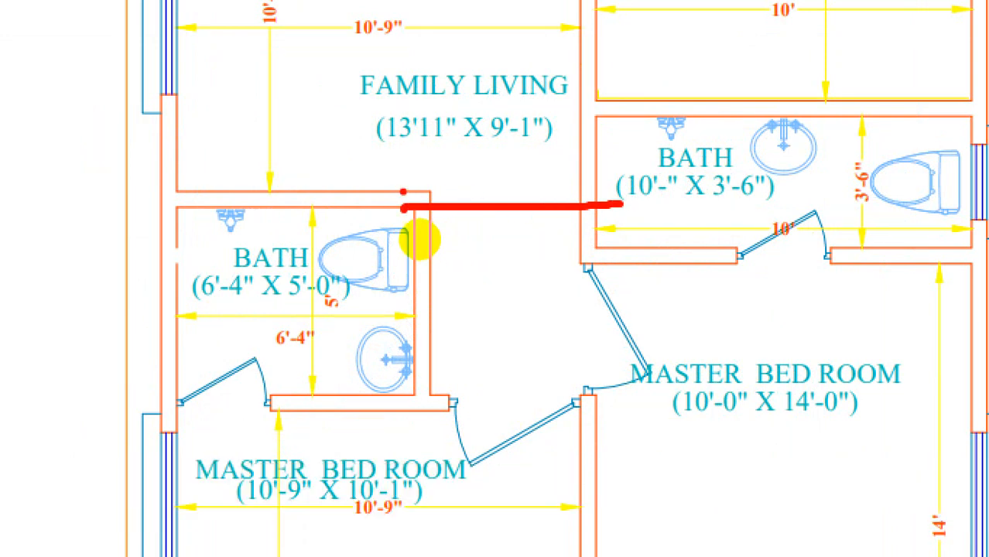
{"action": "left_click_drag", "start_coordinate": [400, 189], "coordinate": [589, 189]}
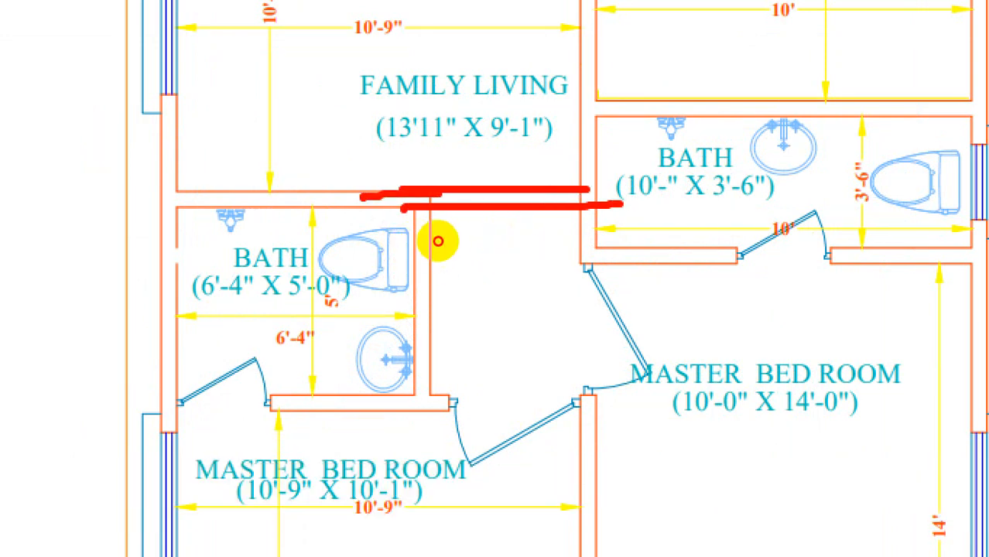
{"action": "left_click_drag", "start_coordinate": [361, 196], "coordinate": [444, 402]}
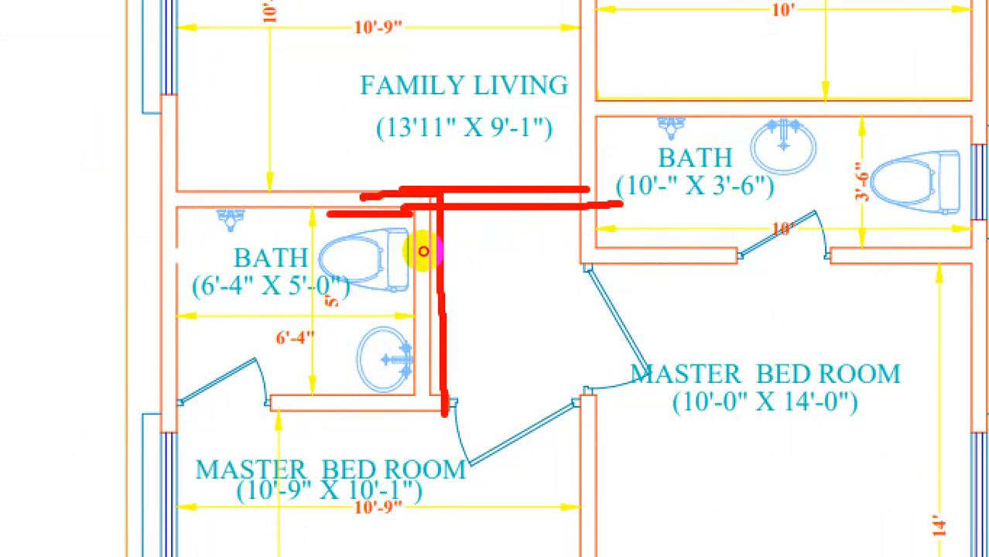
{"action": "left_click", "coordinate": [427, 336]}
{"action": "key", "text": "Escape"}
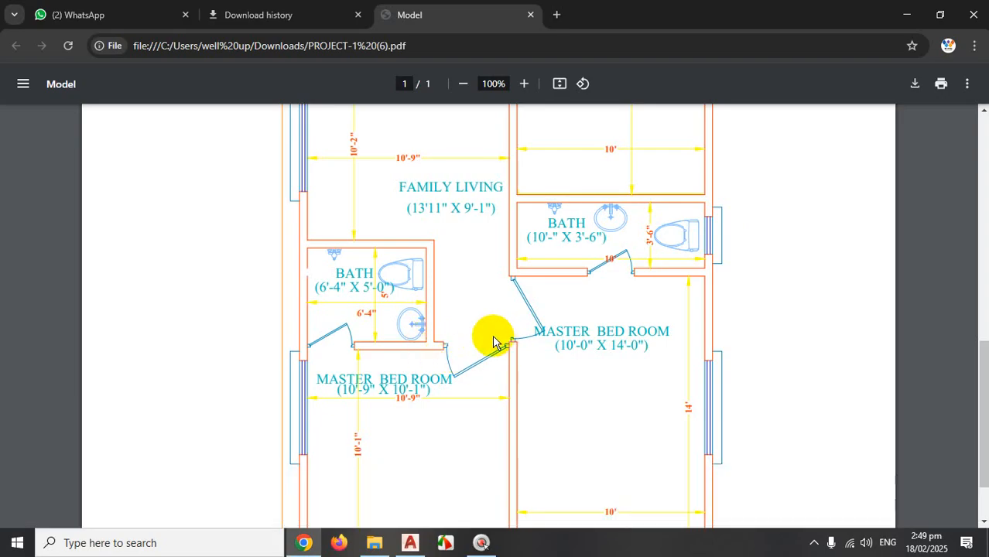
{"action": "scroll", "coordinate": [487, 347], "scroll_direction": "down", "scroll_amount": 2}
{"action": "scroll", "coordinate": [503, 360], "scroll_direction": "up", "scroll_amount": 10}
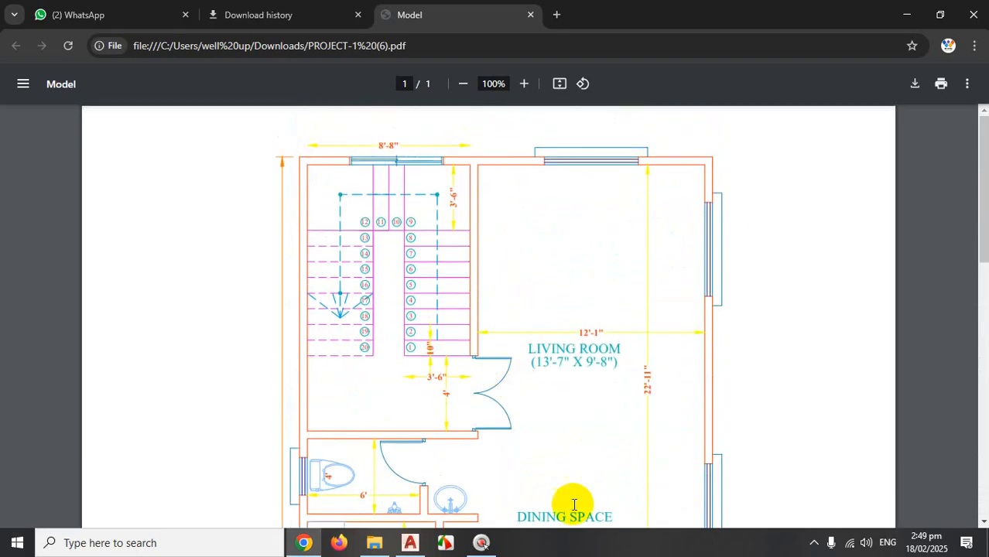
Return to the C-28.dwg wardrobe drawing and cancel the pending command.
{"action": "left_click", "coordinate": [419, 544]}
{"action": "scroll", "coordinate": [593, 316], "scroll_direction": "down", "scroll_amount": 3}
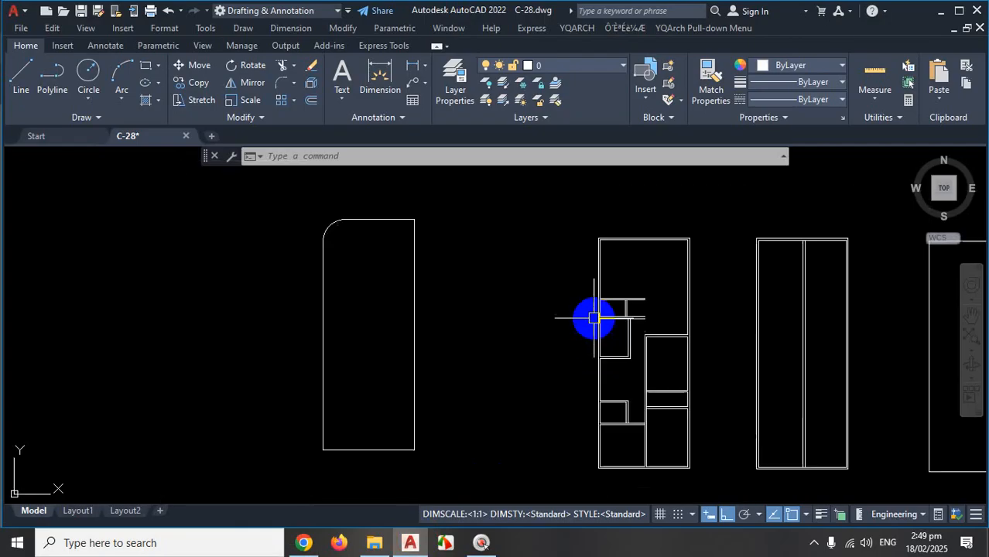
{"action": "scroll", "coordinate": [567, 254], "scroll_direction": "up", "scroll_amount": 3}
{"action": "scroll", "coordinate": [576, 271], "scroll_direction": "up", "scroll_amount": 2}
{"action": "scroll", "coordinate": [568, 332], "scroll_direction": "down", "scroll_amount": 4}
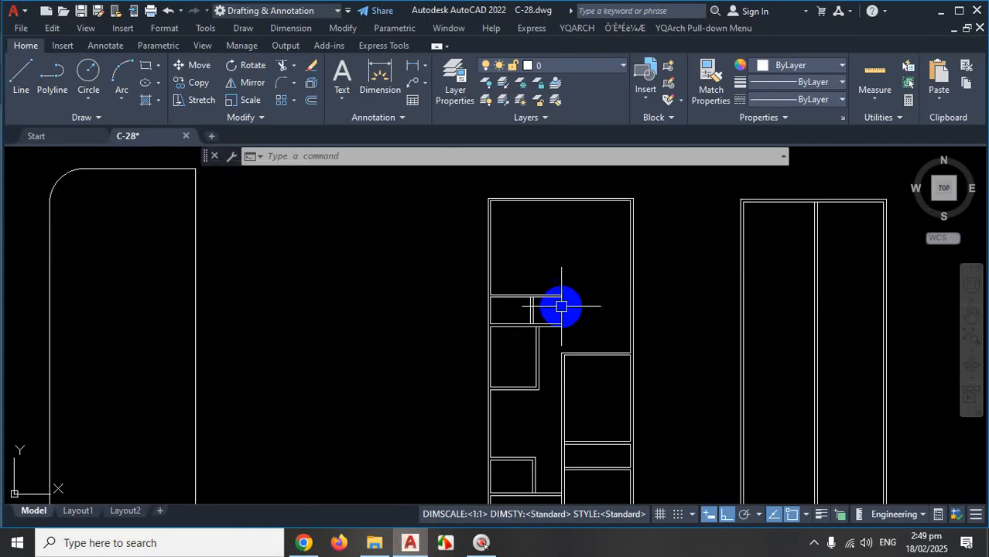
{"action": "scroll", "coordinate": [565, 304], "scroll_direction": "up", "scroll_amount": 1}
{"action": "scroll", "coordinate": [567, 318], "scroll_direction": "up", "scroll_amount": 4}
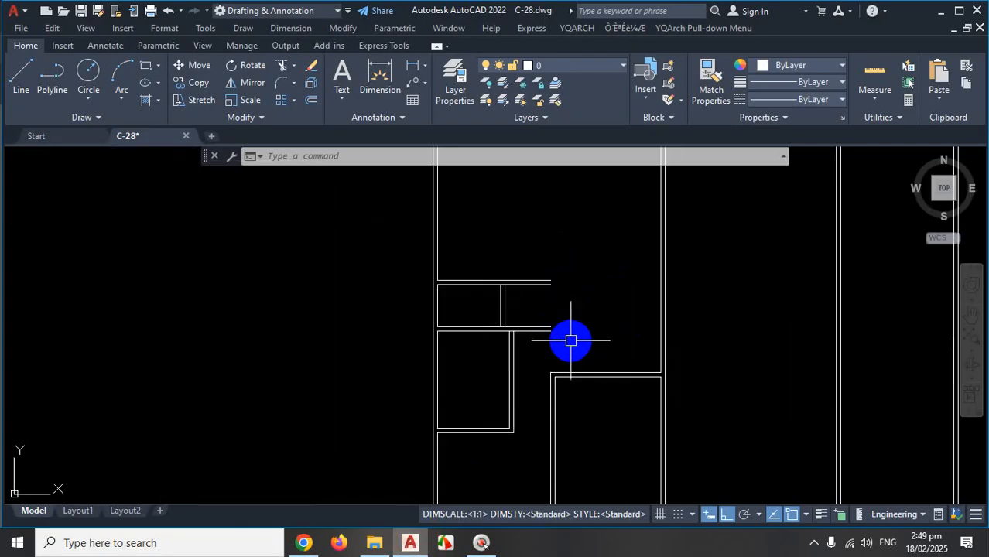
{"action": "scroll", "coordinate": [756, 403], "scroll_direction": "down", "scroll_amount": 3}
{"action": "left_click", "coordinate": [815, 544]}
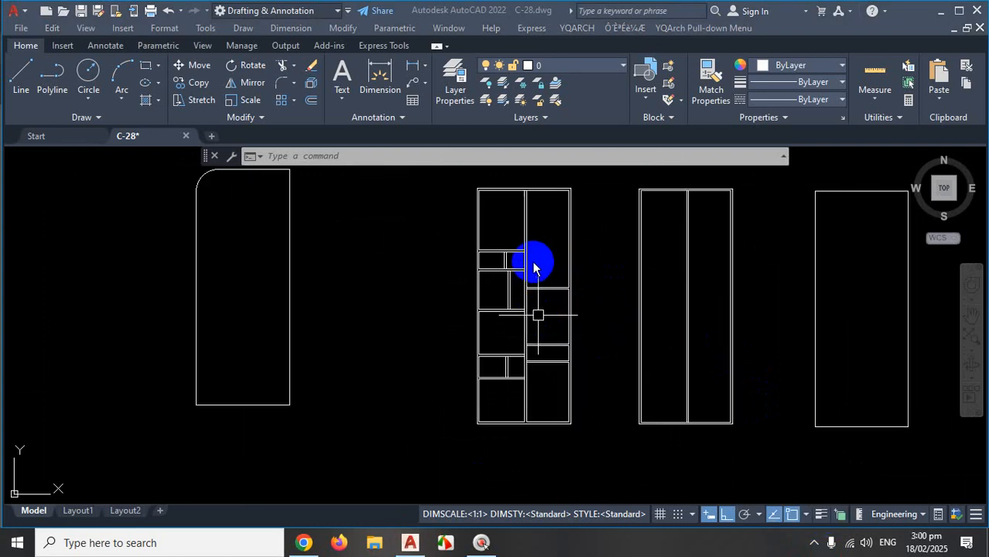
{"action": "left_click", "coordinate": [537, 249]}
{"action": "key", "text": "Escape"}
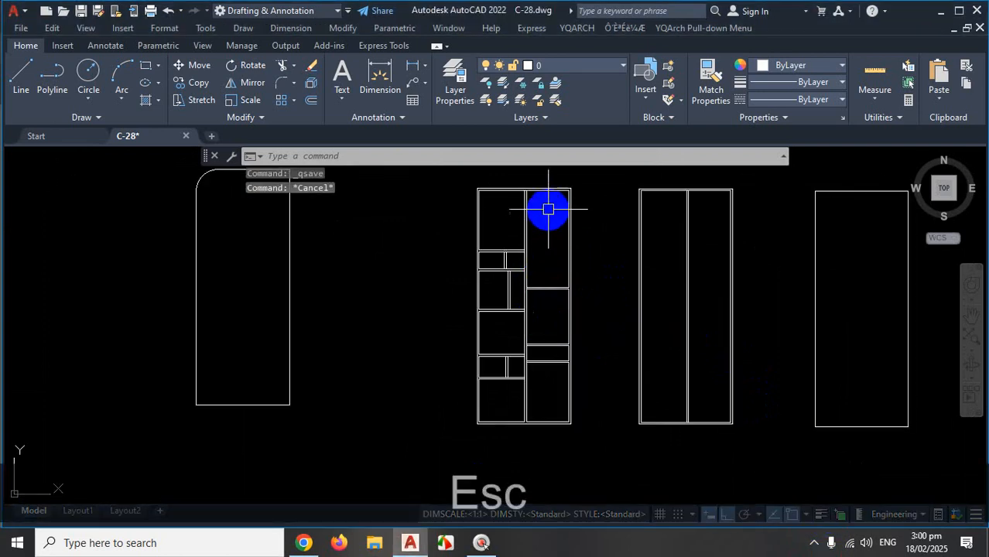
{"action": "scroll", "coordinate": [532, 180], "scroll_direction": "up", "scroll_amount": 3}
Magnify the wardrobe top for marking, then return to the full unmarked view.
{"action": "key", "text": "ctrl+1"}
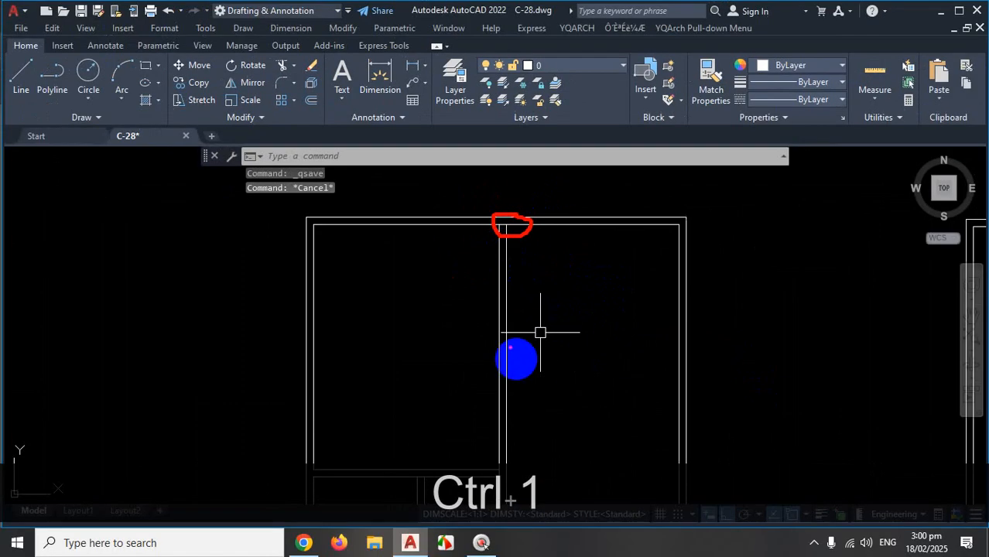
{"action": "key", "text": "Escape"}
{"action": "scroll", "coordinate": [557, 321], "scroll_direction": "down", "scroll_amount": 3}
{"action": "scroll", "coordinate": [539, 368], "scroll_direction": "up", "scroll_amount": 2}
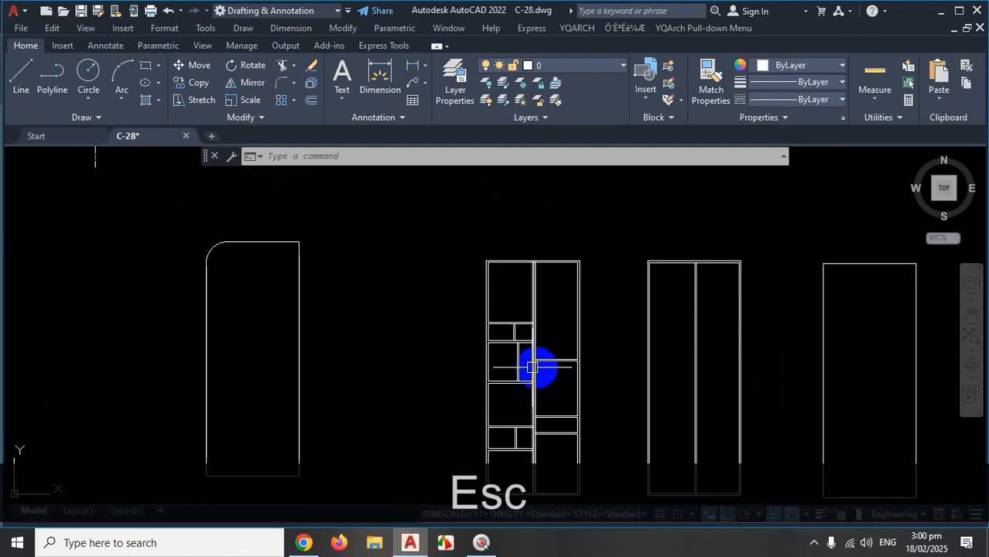
{"action": "scroll", "coordinate": [532, 368], "scroll_direction": "up", "scroll_amount": 3}
{"action": "scroll", "coordinate": [562, 348], "scroll_direction": "up", "scroll_amount": 1}
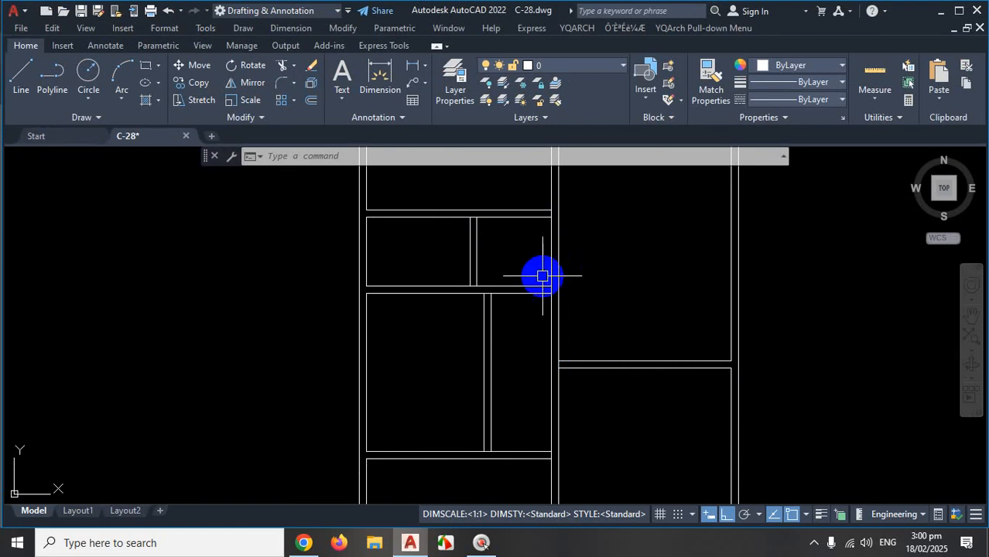
{"action": "scroll", "coordinate": [541, 276], "scroll_direction": "down", "scroll_amount": 5}
{"action": "scroll", "coordinate": [556, 238], "scroll_direction": "up", "scroll_amount": 5}
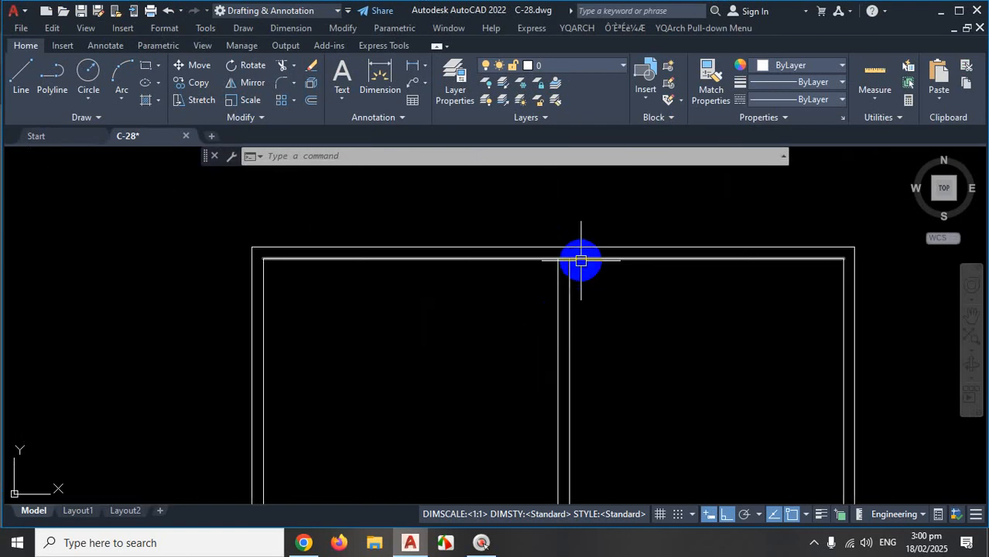
{"action": "scroll", "coordinate": [580, 262], "scroll_direction": "up", "scroll_amount": 2}
Run TRIM at the wardrobe's top junction, then cancel it.
{"action": "type", "text": "tr"}
{"action": "key", "text": "space"}
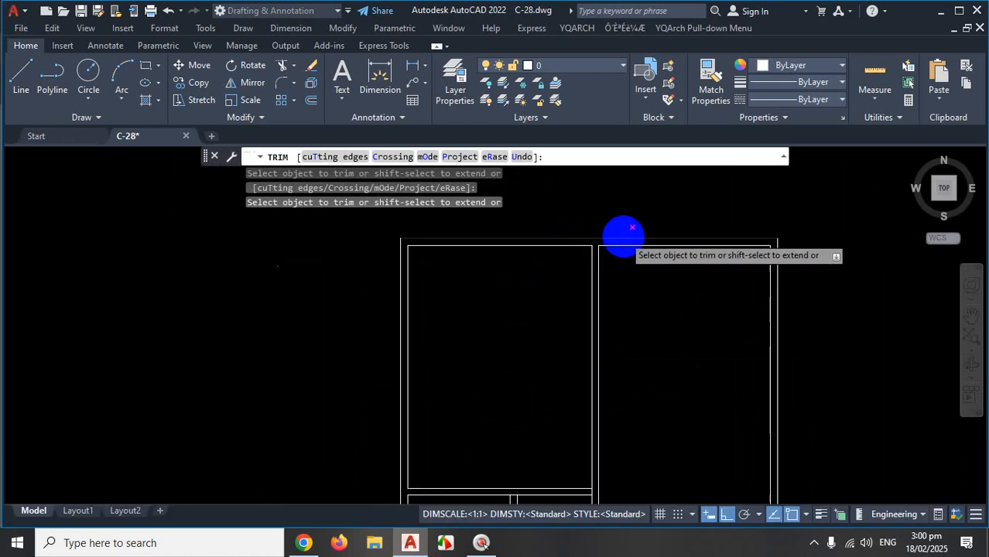
{"action": "scroll", "coordinate": [618, 232], "scroll_direction": "down", "scroll_amount": 4}
{"action": "scroll", "coordinate": [611, 302], "scroll_direction": "up", "scroll_amount": 4}
{"action": "key", "text": "Escape"}
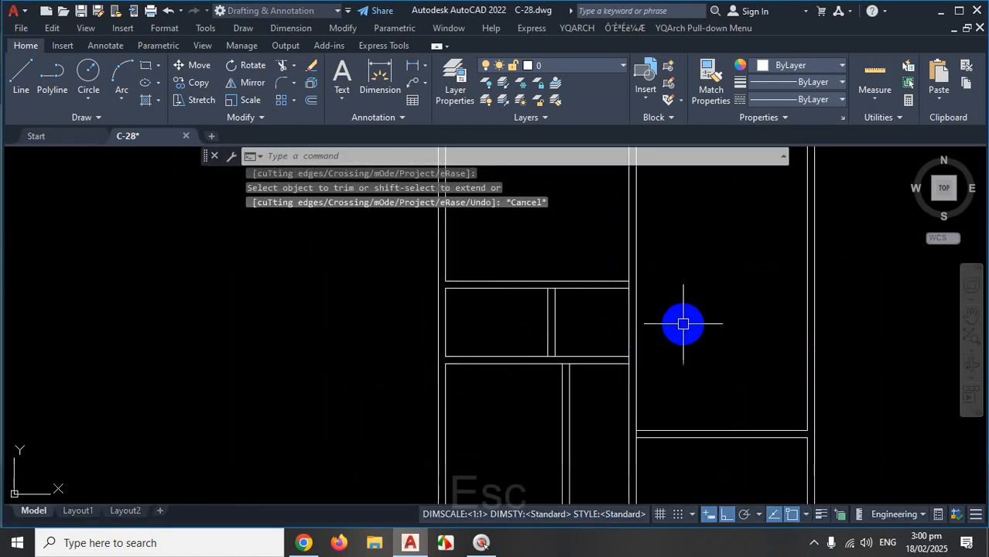
{"action": "scroll", "coordinate": [638, 294], "scroll_direction": "down", "scroll_amount": 4}
{"action": "scroll", "coordinate": [657, 371], "scroll_direction": "up", "scroll_amount": 3}
{"action": "scroll", "coordinate": [656, 371], "scroll_direction": "up", "scroll_amount": 2}
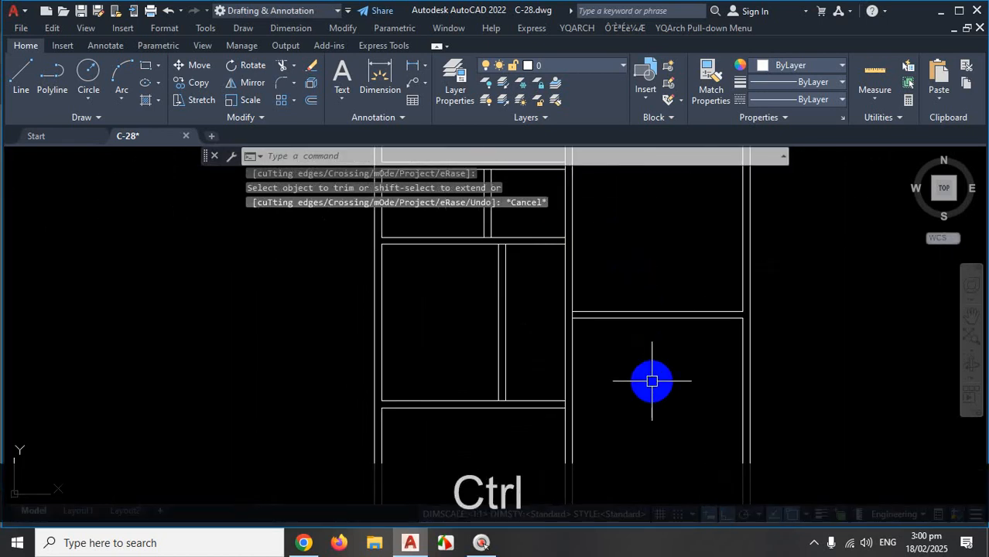
{"action": "key", "text": "ctrl+1"}
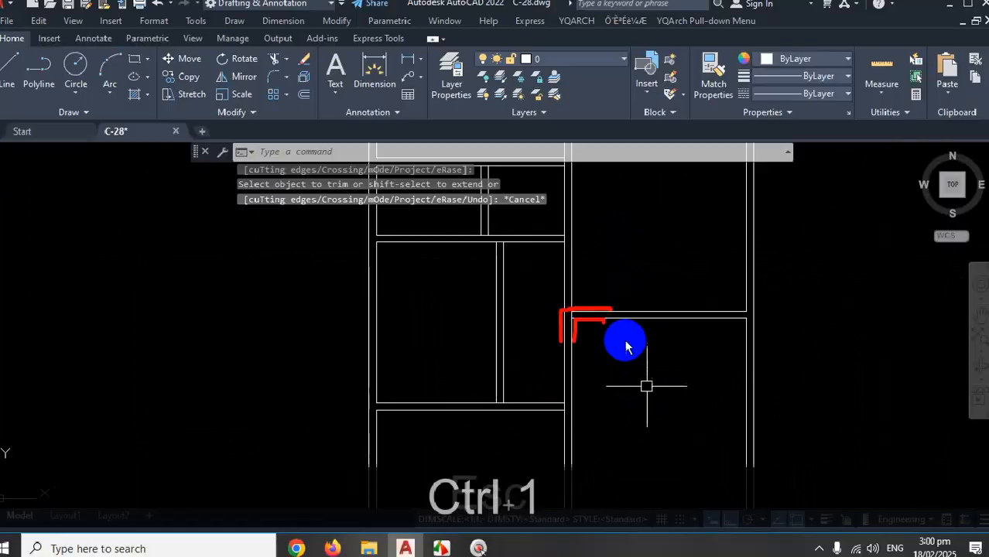
{"action": "key", "text": "Escape"}
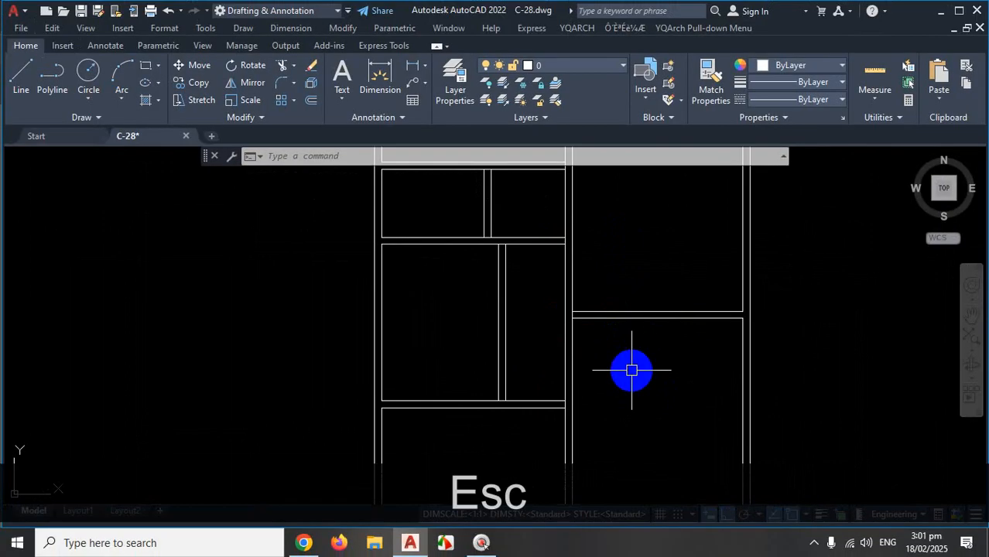
Start Fillet in Multiple mode and close the first horizontal and vertical panel lines into a sharp corner.
{"action": "type", "text": "f"}
{"action": "key", "text": "Return"}
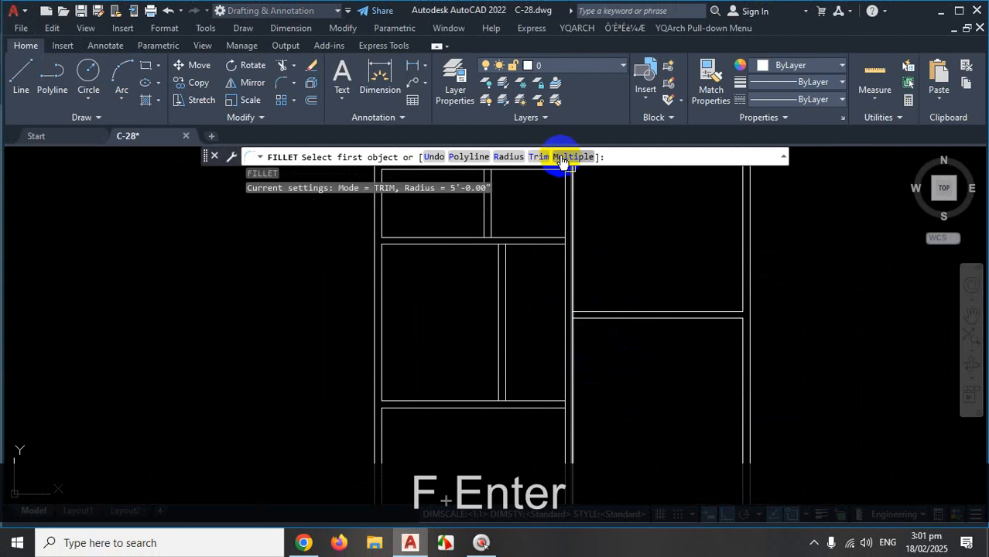
{"action": "left_click", "coordinate": [563, 159]}
{"action": "scroll", "coordinate": [612, 311], "scroll_direction": "up", "scroll_amount": 3}
{"action": "left_click", "coordinate": [655, 272]}
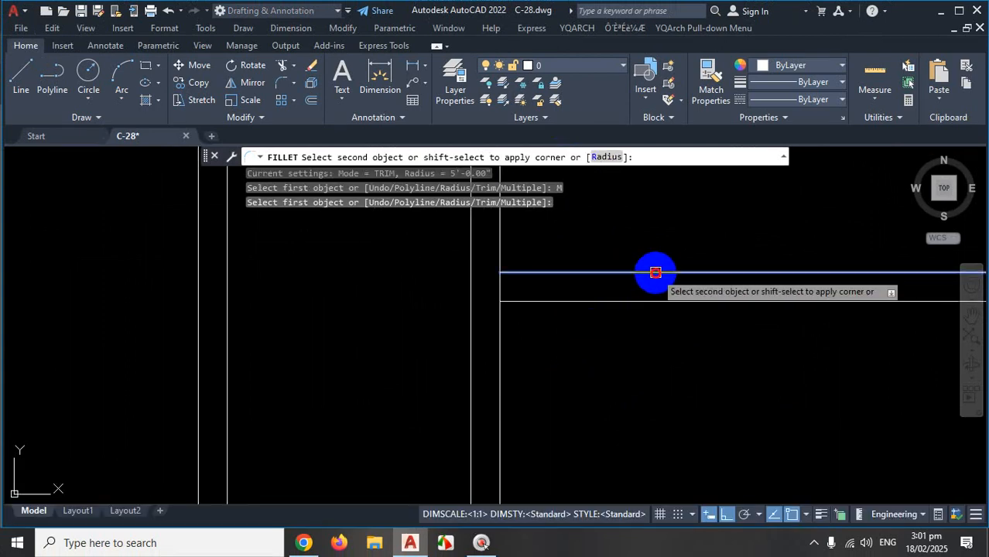
{"action": "scroll", "coordinate": [603, 224], "scroll_direction": "down", "scroll_amount": 4}
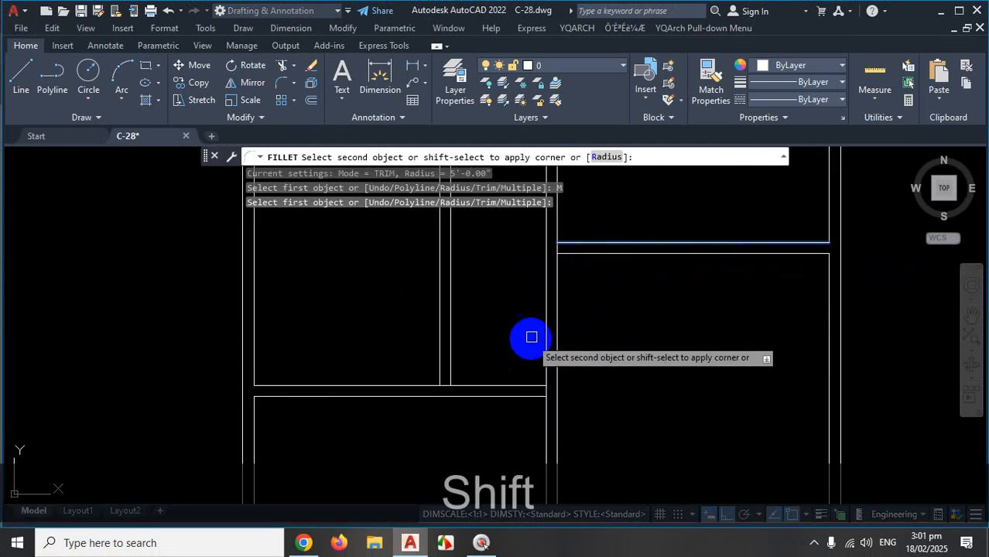
{"action": "left_click", "coordinate": [544, 329], "text": "shift"}
{"action": "scroll", "coordinate": [601, 303], "scroll_direction": "down", "scroll_amount": 3}
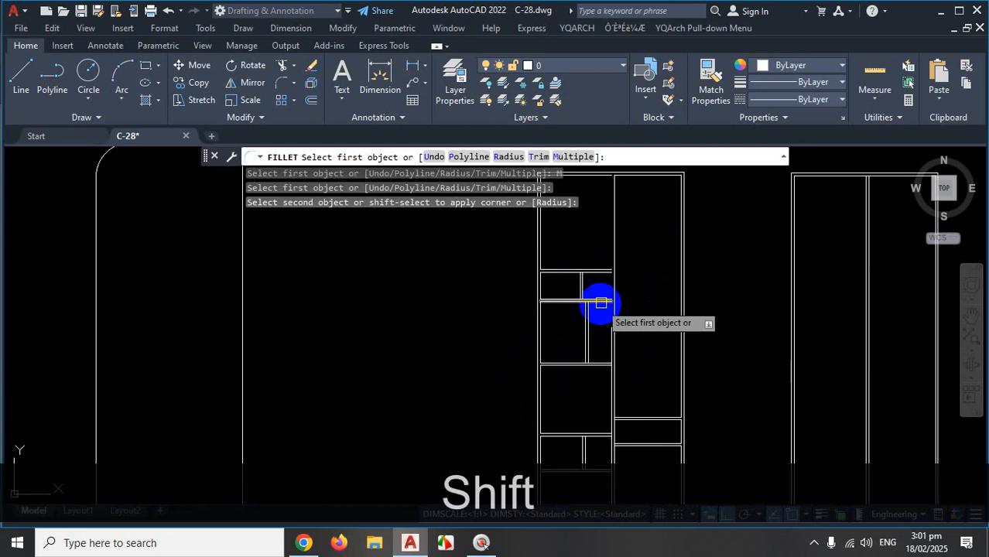
{"action": "scroll", "coordinate": [613, 183], "scroll_direction": "up", "scroll_amount": 2}
{"action": "scroll", "coordinate": [611, 280], "scroll_direction": "down", "scroll_amount": 2}
{"action": "scroll", "coordinate": [609, 233], "scroll_direction": "up", "scroll_amount": 3}
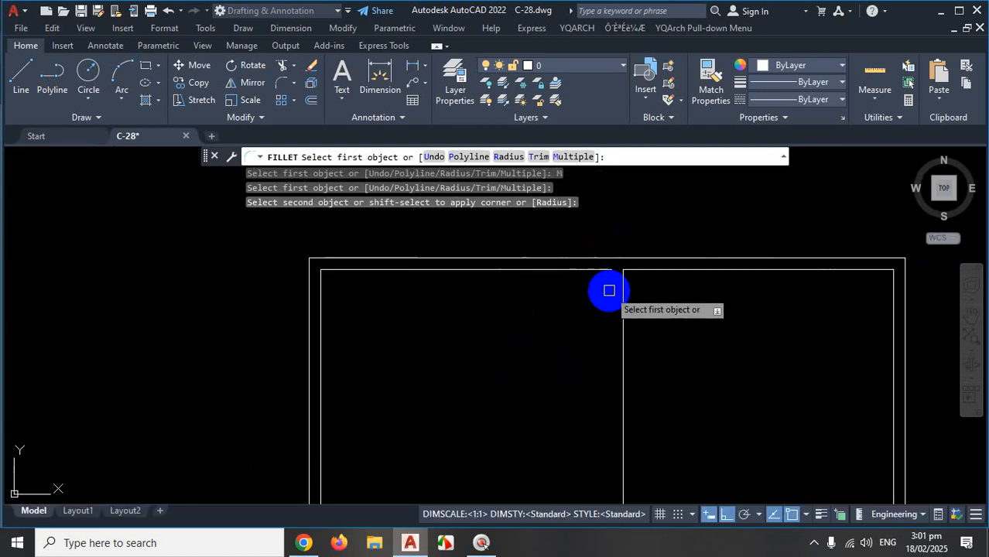
{"action": "scroll", "coordinate": [609, 290], "scroll_direction": "up", "scroll_amount": 4}
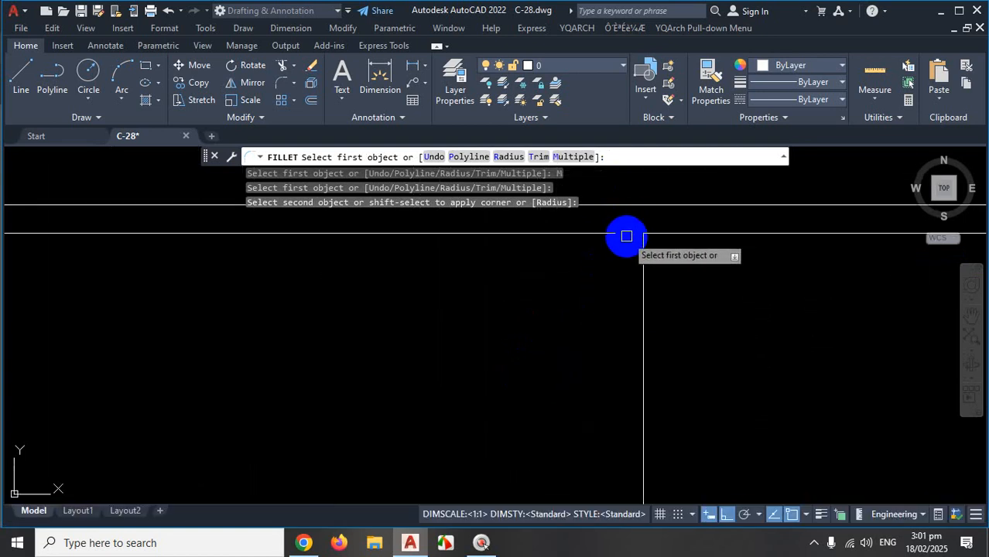
{"action": "scroll", "coordinate": [631, 225], "scroll_direction": "down", "scroll_amount": 4}
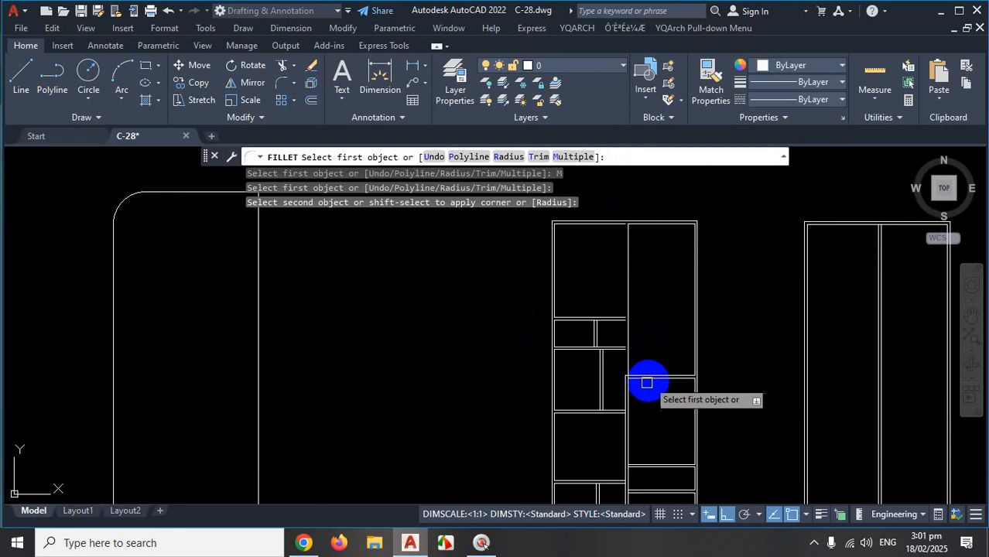
{"action": "scroll", "coordinate": [645, 387], "scroll_direction": "up", "scroll_amount": 3}
{"action": "scroll", "coordinate": [653, 394], "scroll_direction": "up", "scroll_amount": 2}
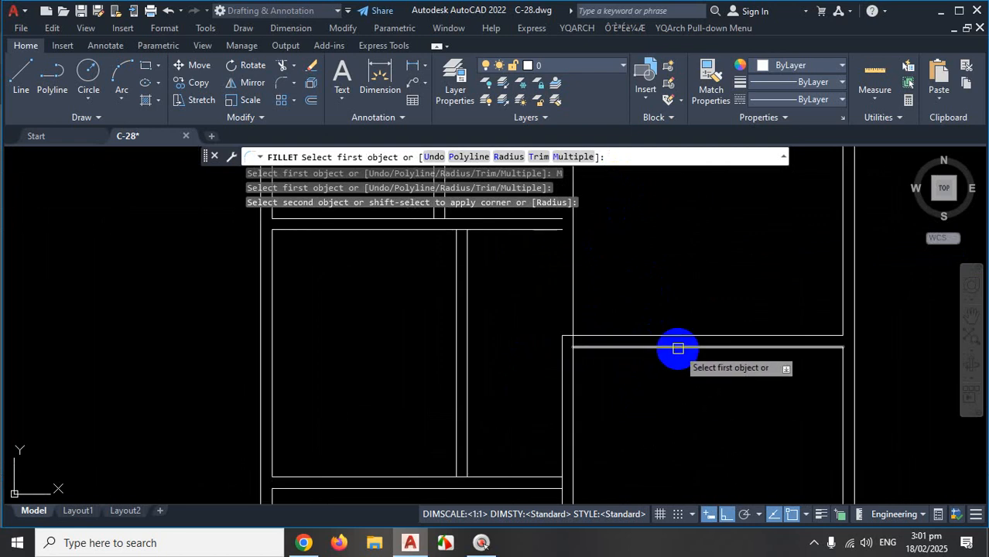
Join the lower compartment's top line and its vertical line into a sharp corner.
{"action": "left_click", "coordinate": [678, 347]}
{"action": "left_click", "coordinate": [573, 405], "text": "shift"}
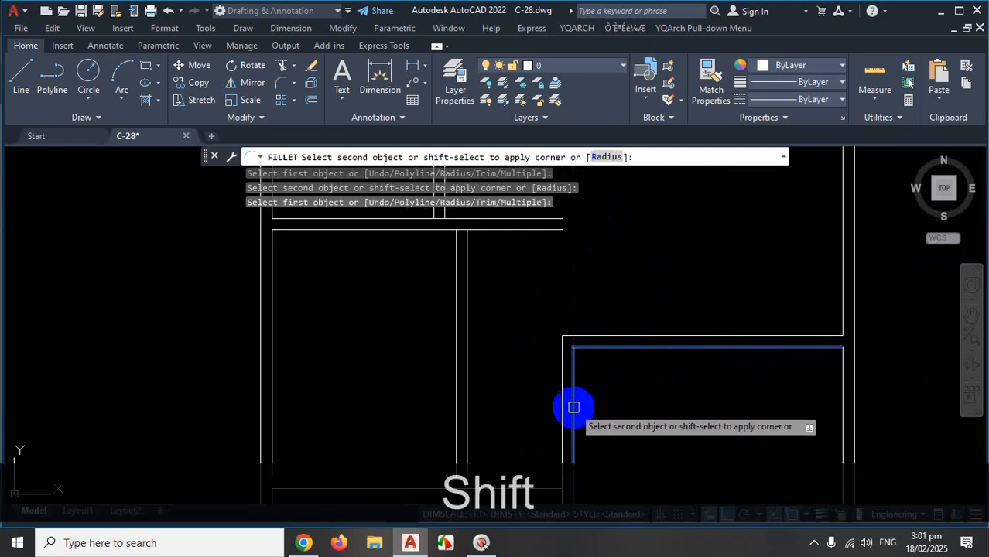
{"action": "scroll", "coordinate": [678, 384], "scroll_direction": "down", "scroll_amount": 4}
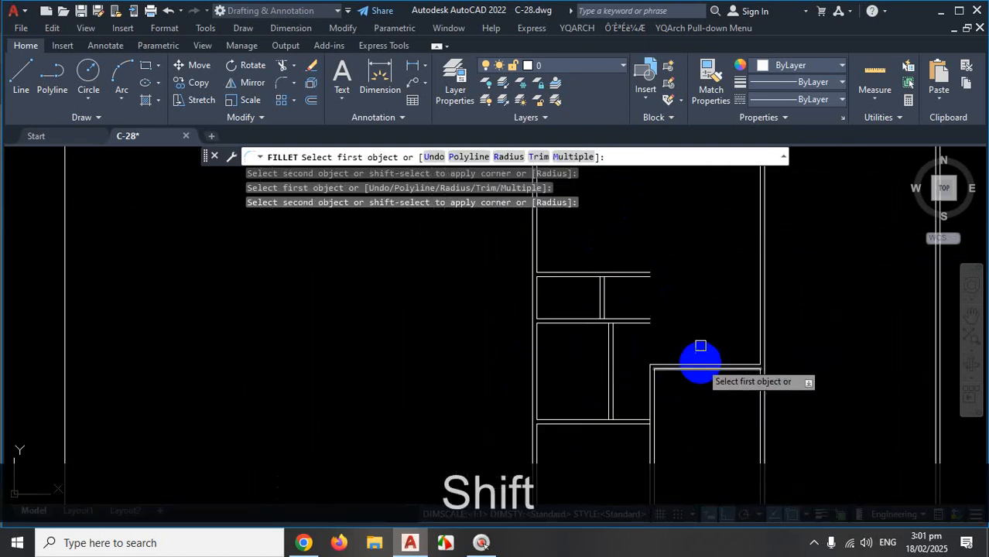
{"action": "scroll", "coordinate": [697, 346], "scroll_direction": "down", "scroll_amount": 4}
{"action": "scroll", "coordinate": [677, 402], "scroll_direction": "up", "scroll_amount": 6}
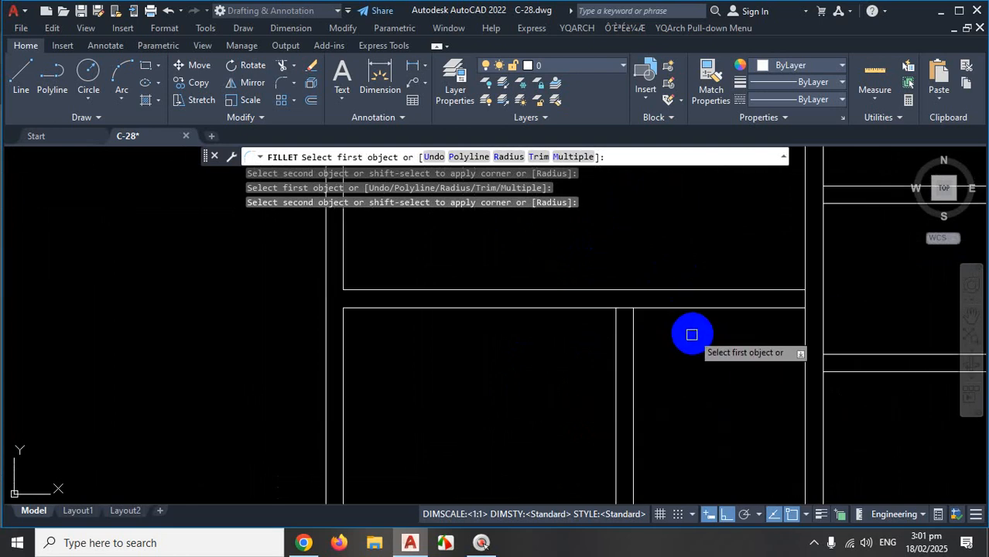
{"action": "scroll", "coordinate": [898, 320], "scroll_direction": "up", "scroll_amount": 4}
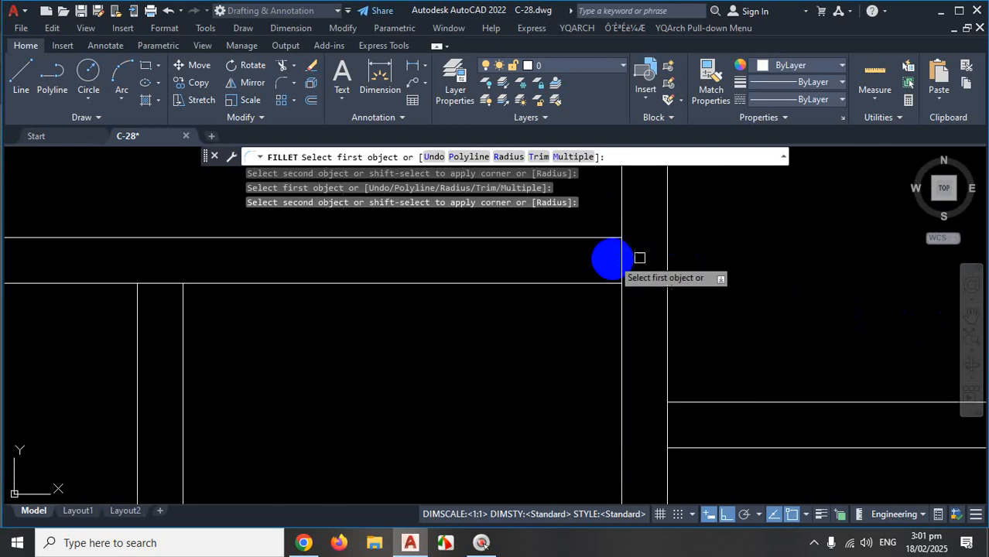
{"action": "scroll", "coordinate": [759, 283], "scroll_direction": "down", "scroll_amount": 4}
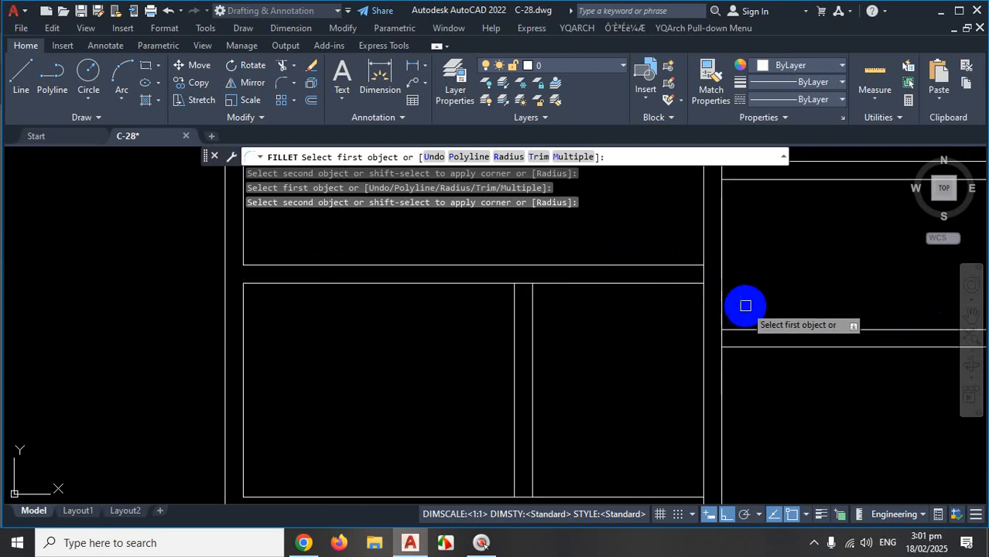
{"action": "scroll", "coordinate": [851, 340], "scroll_direction": "down", "scroll_amount": 4}
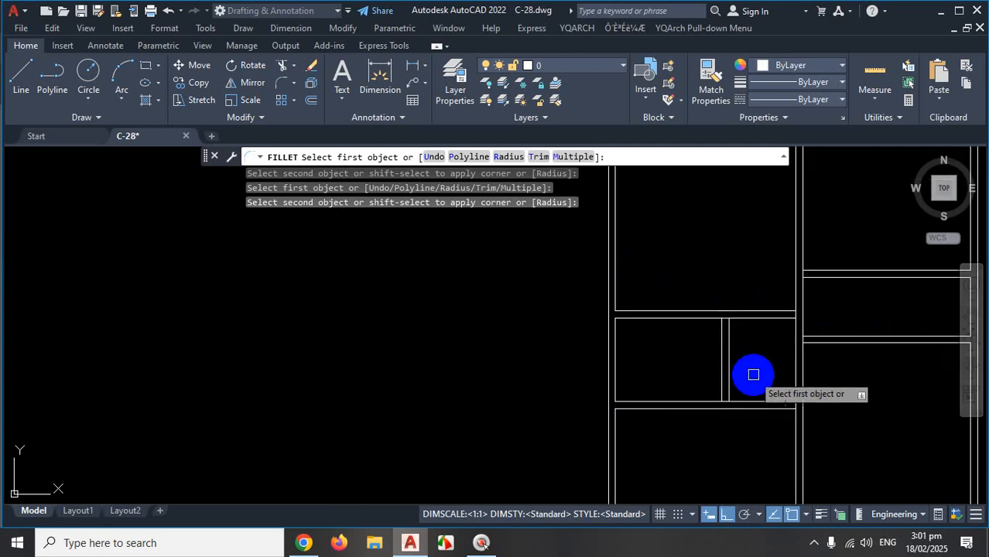
{"action": "scroll", "coordinate": [751, 360], "scroll_direction": "up", "scroll_amount": 4}
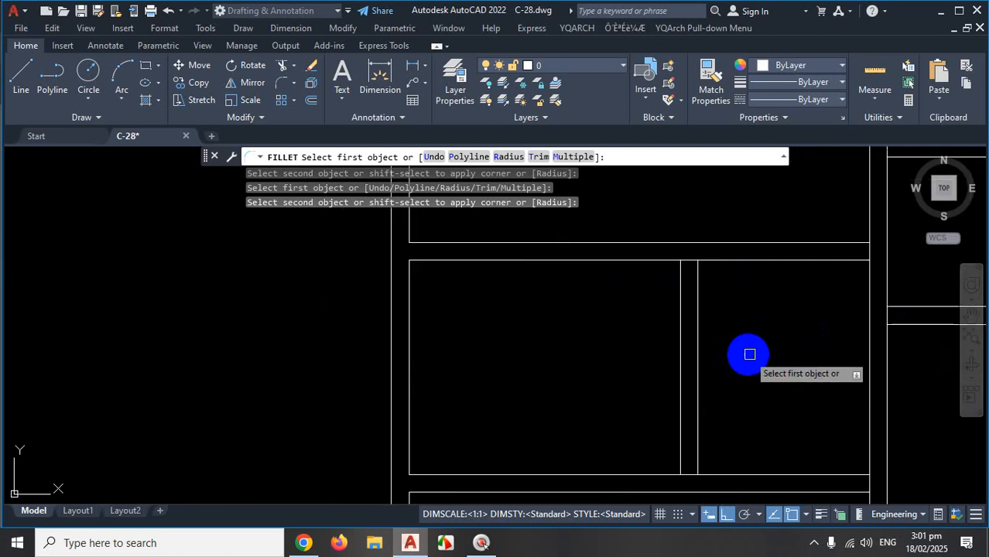
Close two more compartment top lines against their vertical lines as sharp corners.
{"action": "left_click", "coordinate": [582, 261]}
{"action": "left_click", "coordinate": [678, 340], "text": "shift"}
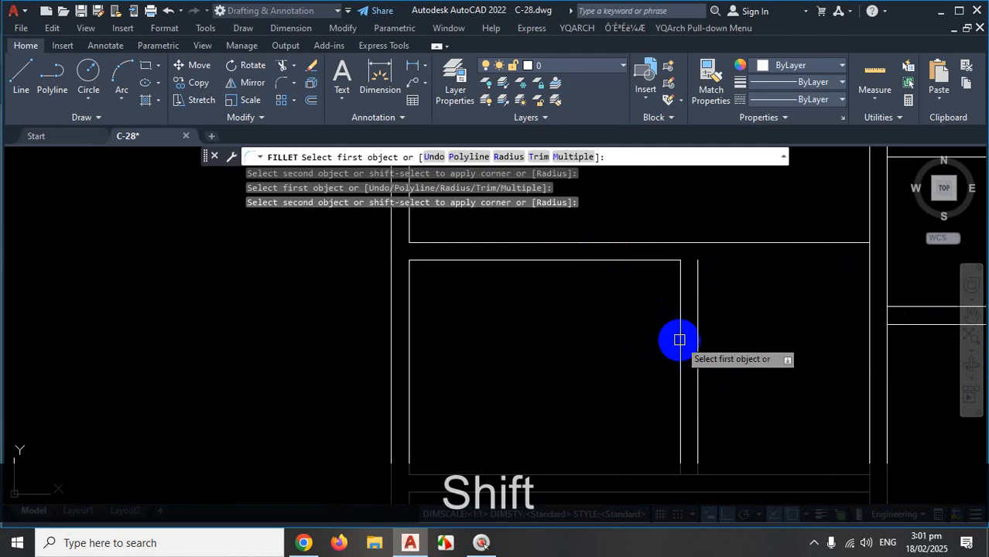
{"action": "left_click", "coordinate": [541, 243]}
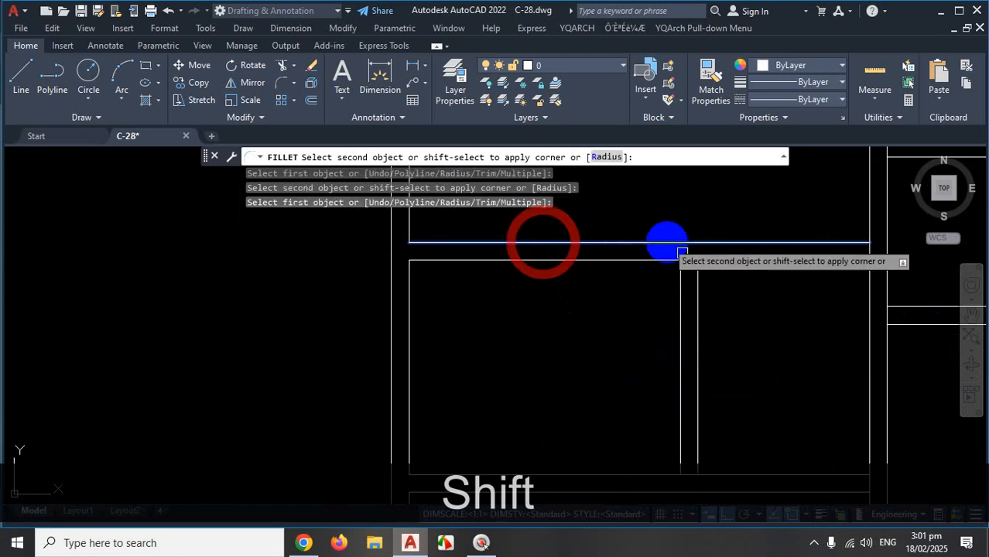
{"action": "left_click", "coordinate": [682, 321], "text": "shift"}
{"action": "scroll", "coordinate": [772, 348], "scroll_direction": "down", "scroll_amount": 4}
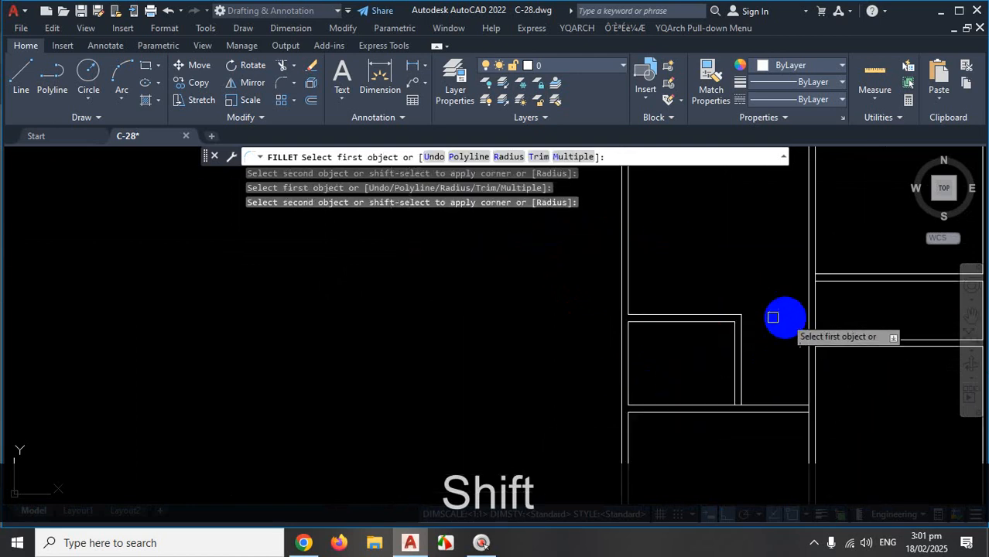
{"action": "scroll", "coordinate": [766, 311], "scroll_direction": "down", "scroll_amount": 3}
{"action": "scroll", "coordinate": [724, 366], "scroll_direction": "up", "scroll_amount": 5}
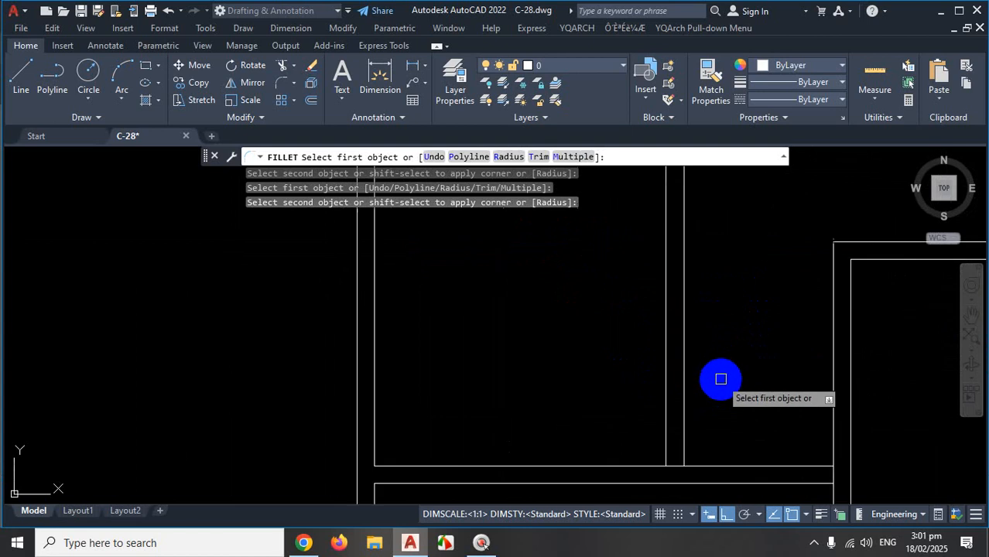
{"action": "scroll", "coordinate": [720, 378], "scroll_direction": "down", "scroll_amount": 3}
{"action": "scroll", "coordinate": [726, 378], "scroll_direction": "up", "scroll_amount": 4}
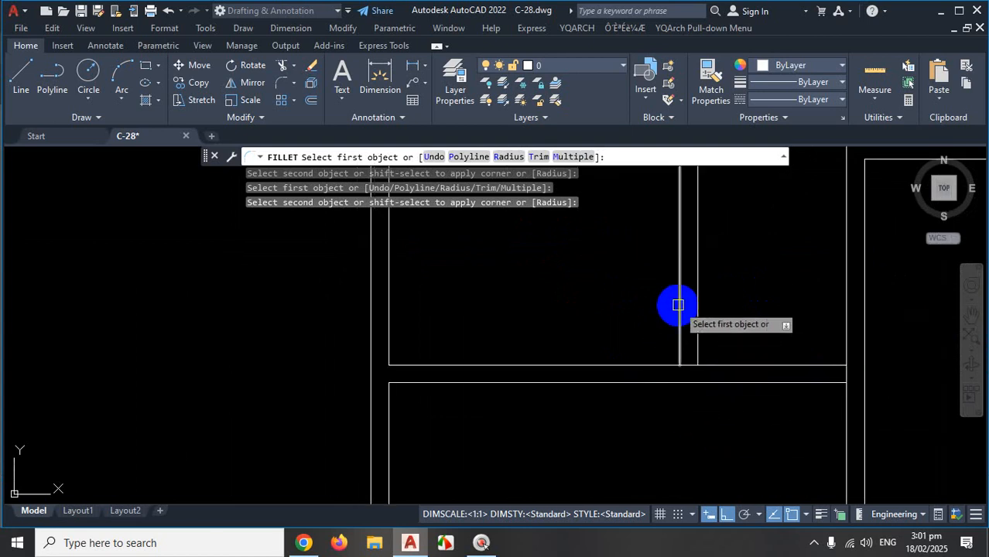
Fillet two further corners, trimming the overshooting horizontal and vertical panel ends.
{"action": "left_click", "coordinate": [606, 365]}
{"action": "left_click", "coordinate": [604, 364], "text": "shift"}
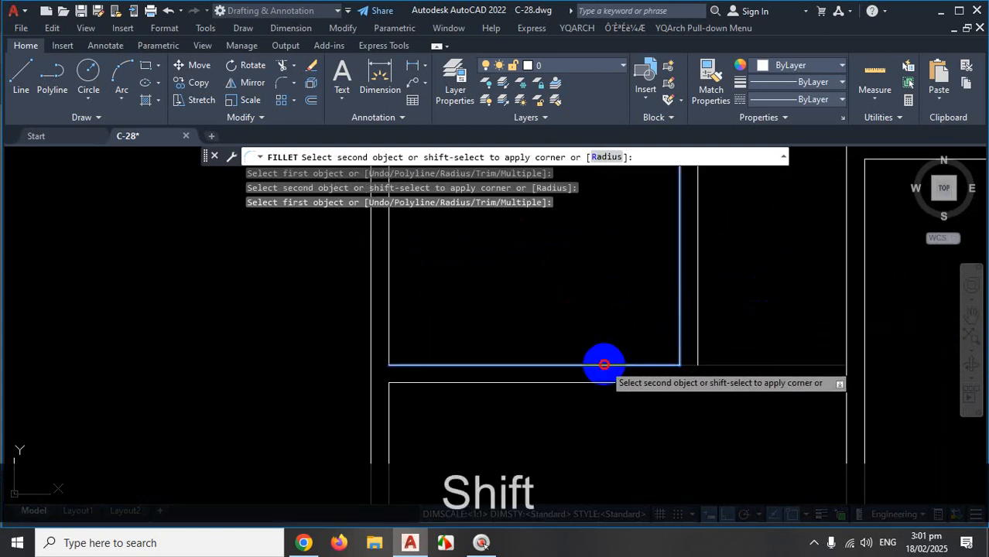
{"action": "left_click", "coordinate": [697, 306]}
{"action": "left_click", "coordinate": [578, 382], "text": "shift"}
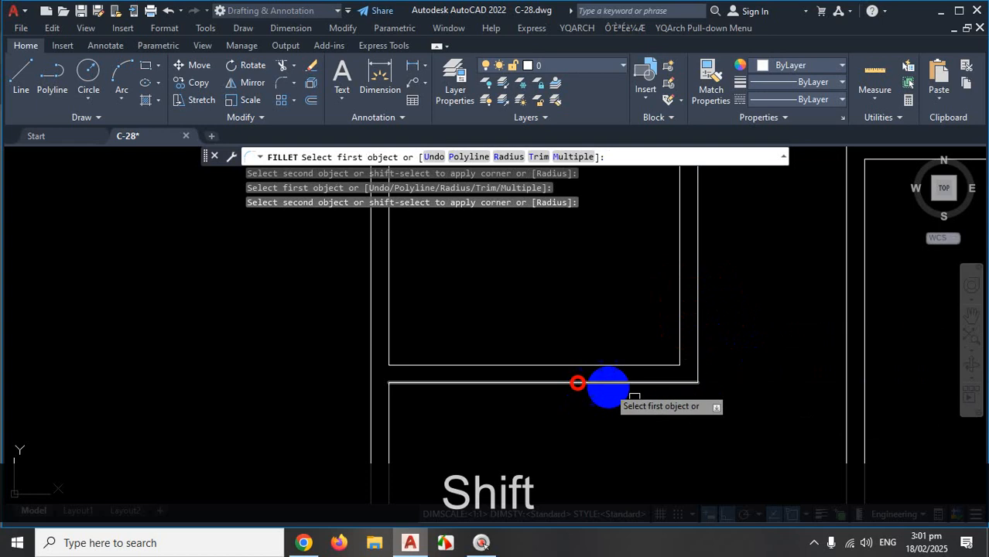
{"action": "scroll", "coordinate": [729, 415], "scroll_direction": "down", "scroll_amount": 3}
{"action": "scroll", "coordinate": [728, 305], "scroll_direction": "down", "scroll_amount": 3}
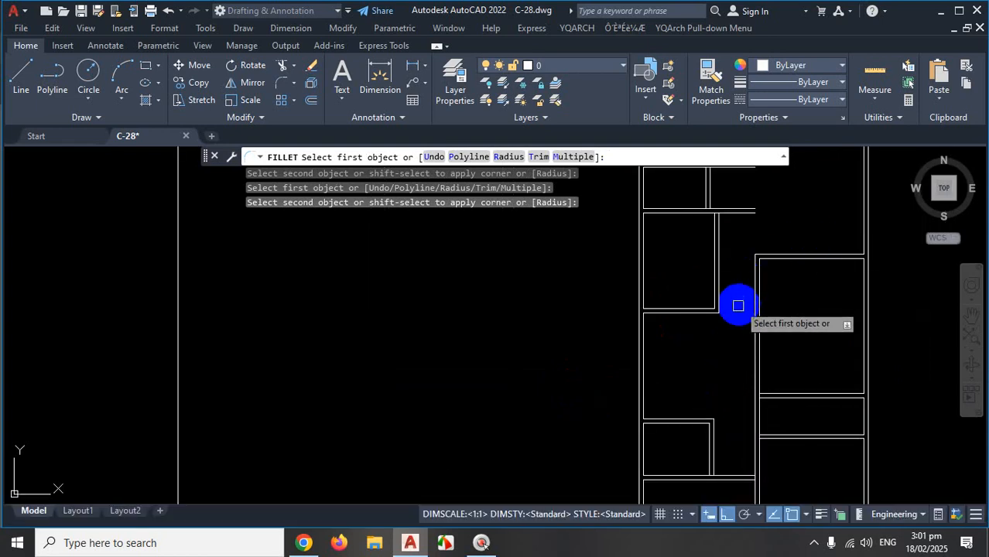
{"action": "scroll", "coordinate": [735, 309], "scroll_direction": "down", "scroll_amount": 4}
{"action": "scroll", "coordinate": [750, 249], "scroll_direction": "up", "scroll_amount": 3}
{"action": "scroll", "coordinate": [712, 303], "scroll_direction": "down", "scroll_amount": 1}
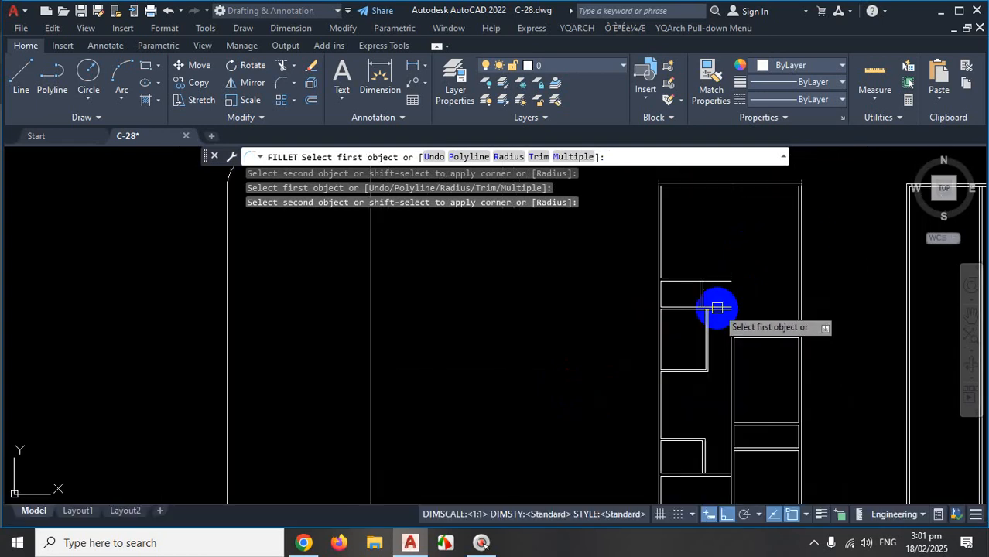
End the Fillet command and bring the PDF floor plan to the front.
{"action": "left_click", "coordinate": [812, 544]}
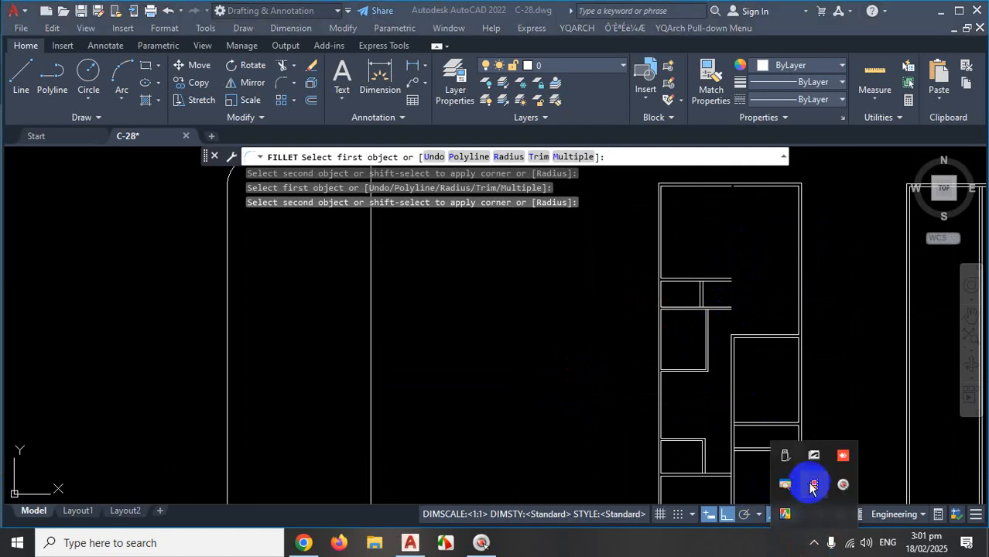
{"action": "left_click", "coordinate": [639, 400]}
{"action": "key", "text": "Escape"}
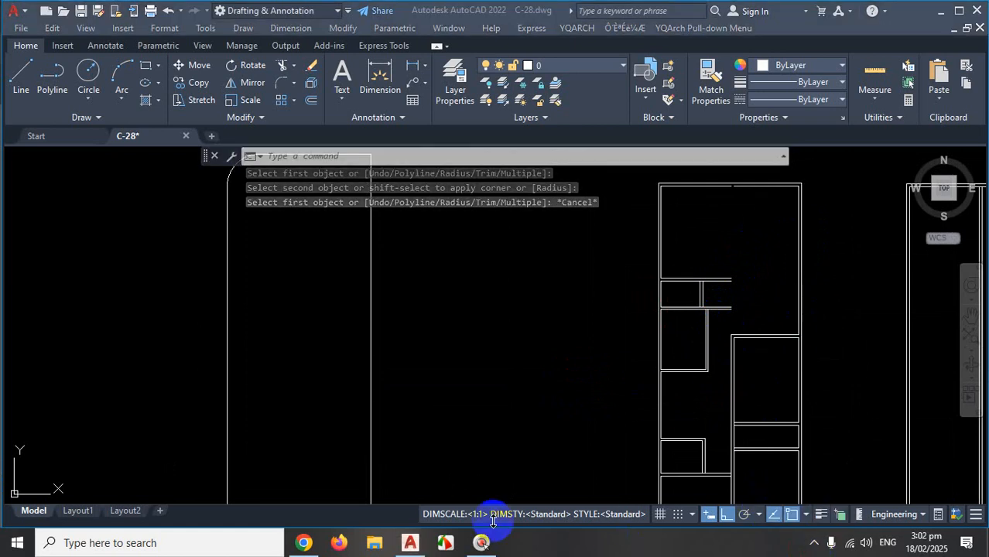
{"action": "left_click", "coordinate": [303, 542]}
With ZoomIt, sketch red arrows from the right window wall to the stair wall, then return to AutoCAD.
{"action": "key", "text": "ctrl+1"}
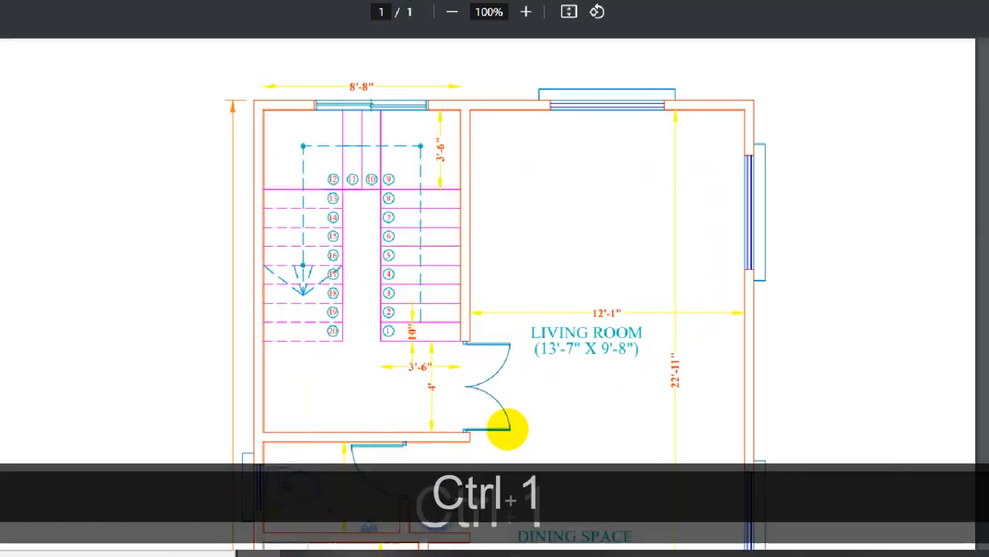
{"action": "left_click", "coordinate": [574, 373]}
{"action": "mouse_move", "coordinate": [842, 162]}
{"action": "left_mouse_down"}
{"action": "mouse_move", "coordinate": [507, 161]}
{"action": "mouse_move", "coordinate": [399, 148]}
{"action": "mouse_move", "coordinate": [385, 160]}
{"action": "left_mouse_up"}
{"action": "left_click_drag", "start_coordinate": [836, 4], "coordinate": [828, 298]}
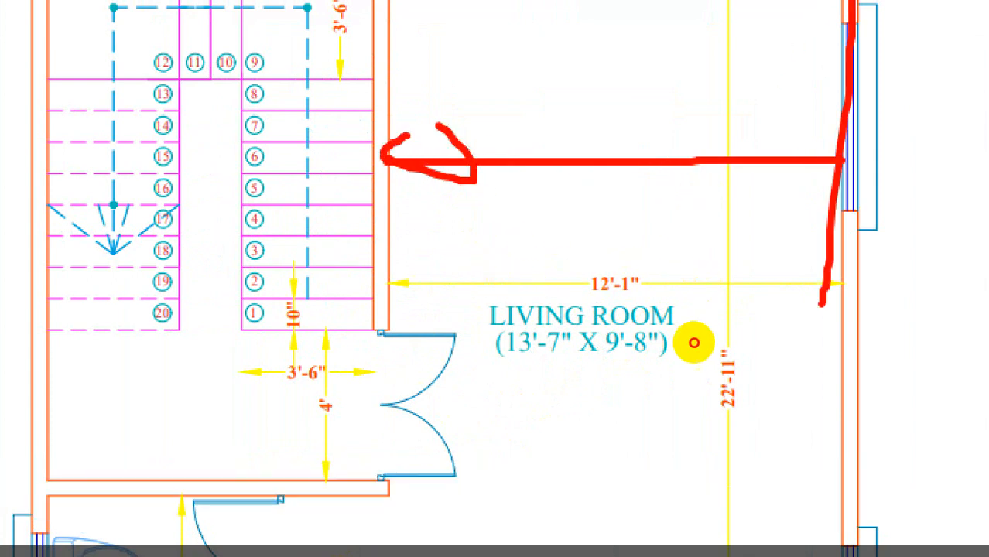
{"action": "mouse_move", "coordinate": [832, 188]}
{"action": "left_mouse_down"}
{"action": "mouse_move", "coordinate": [517, 188]}
{"action": "mouse_move", "coordinate": [468, 130]}
{"action": "left_mouse_up"}
{"action": "key", "text": "Escape"}
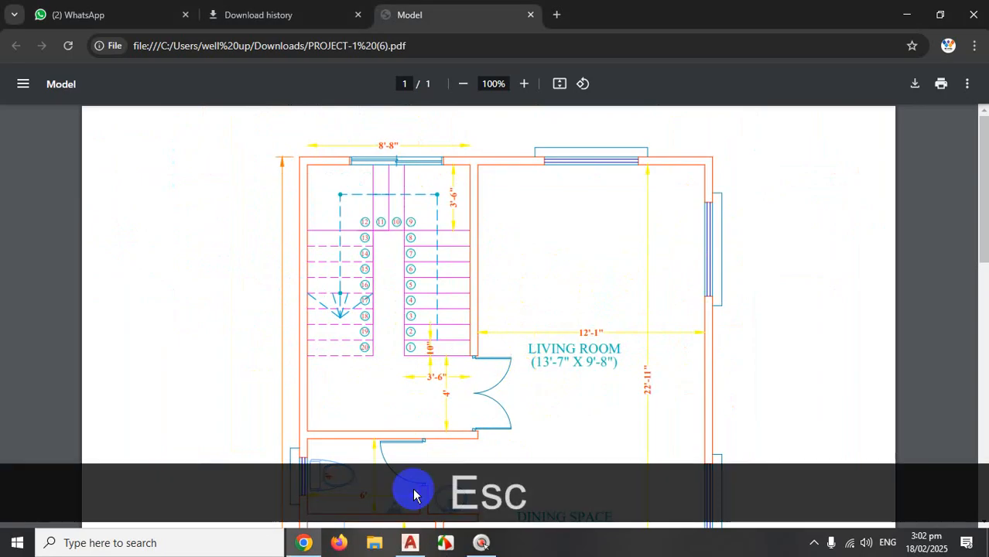
{"action": "left_click", "coordinate": [410, 543]}
Offset the vertical wardrobe line by 12'1 using the Offset command.
{"action": "scroll", "coordinate": [777, 287], "scroll_direction": "down", "scroll_amount": 2}
{"action": "scroll", "coordinate": [701, 331], "scroll_direction": "up", "scroll_amount": 3}
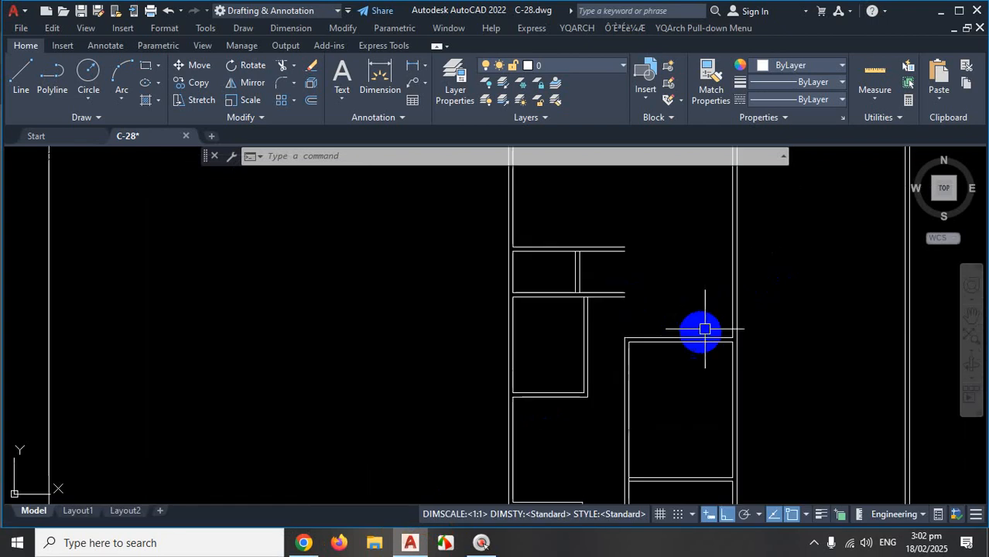
{"action": "scroll", "coordinate": [776, 379], "scroll_direction": "up", "scroll_amount": 3}
{"action": "scroll", "coordinate": [776, 371], "scroll_direction": "down", "scroll_amount": 3}
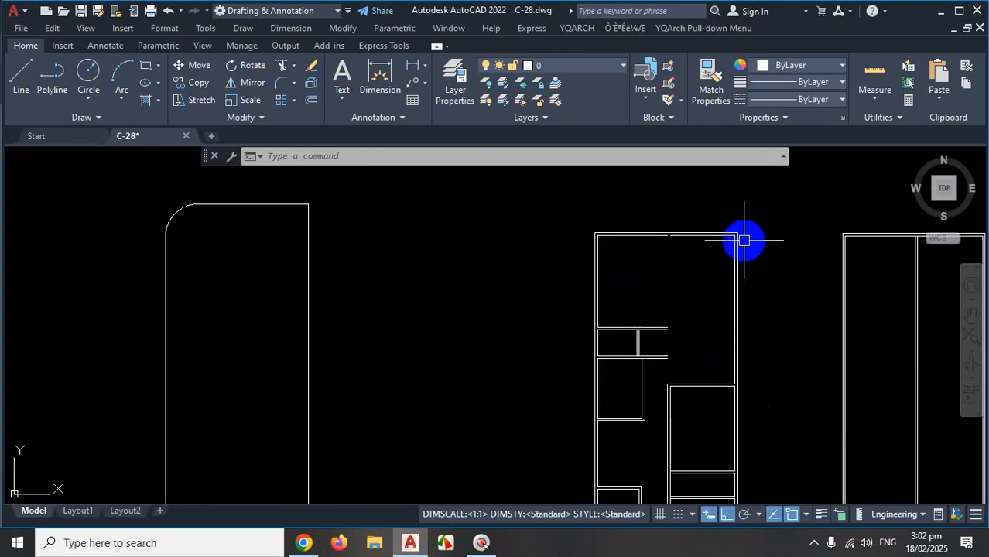
{"action": "type", "text": "o"}
{"action": "key", "text": "Return"}
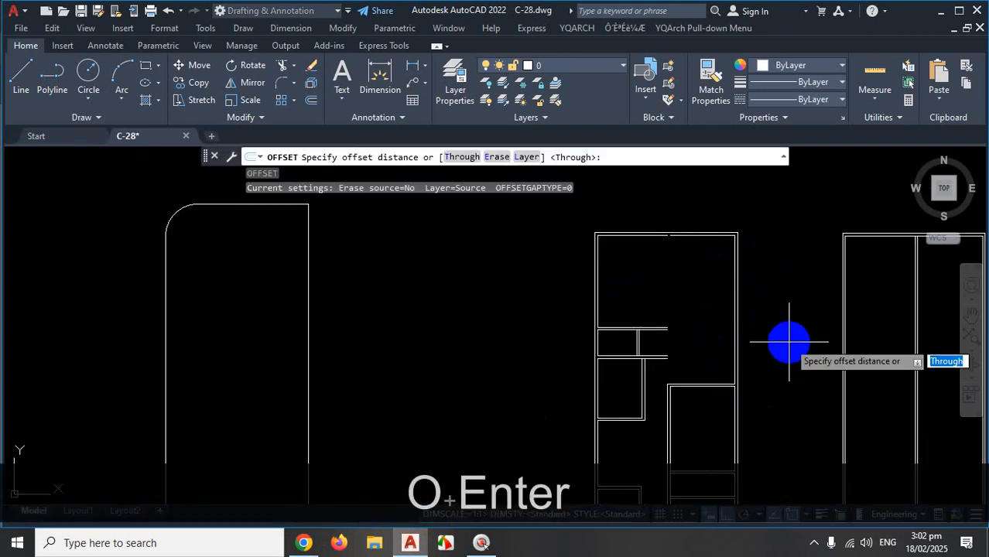
{"action": "key", "text": "Return"}
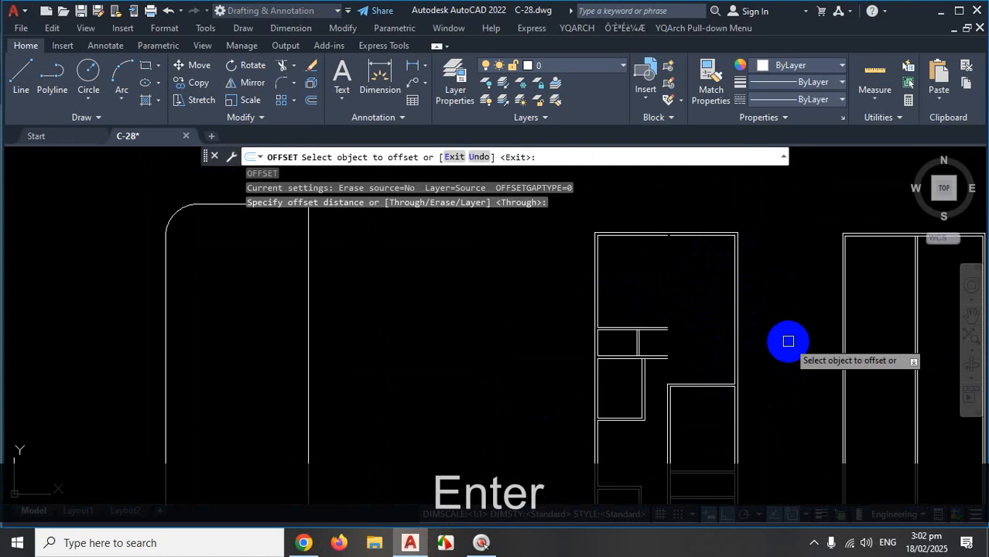
{"action": "scroll", "coordinate": [706, 349], "scroll_direction": "up", "scroll_amount": 2}
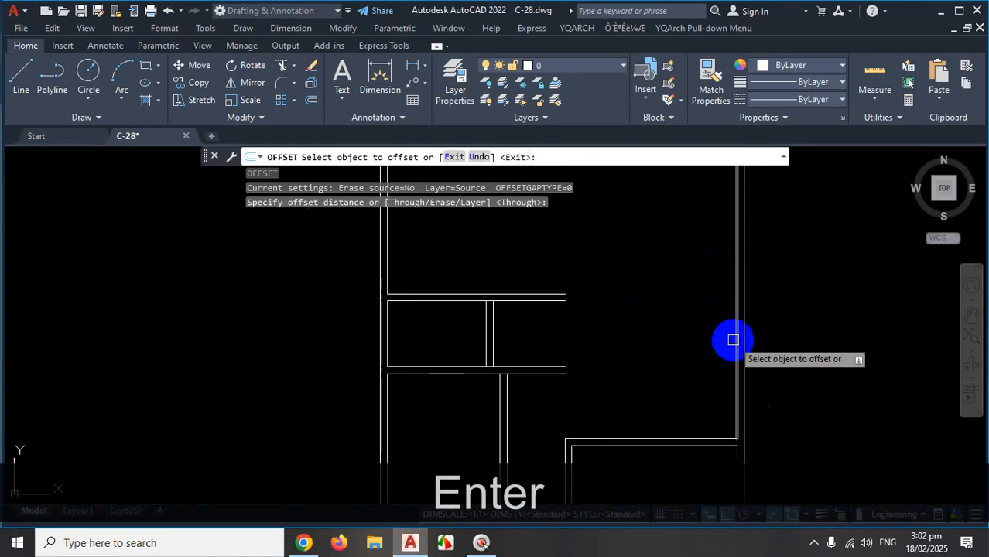
{"action": "left_click", "coordinate": [734, 347]}
{"action": "type", "text": "1"}
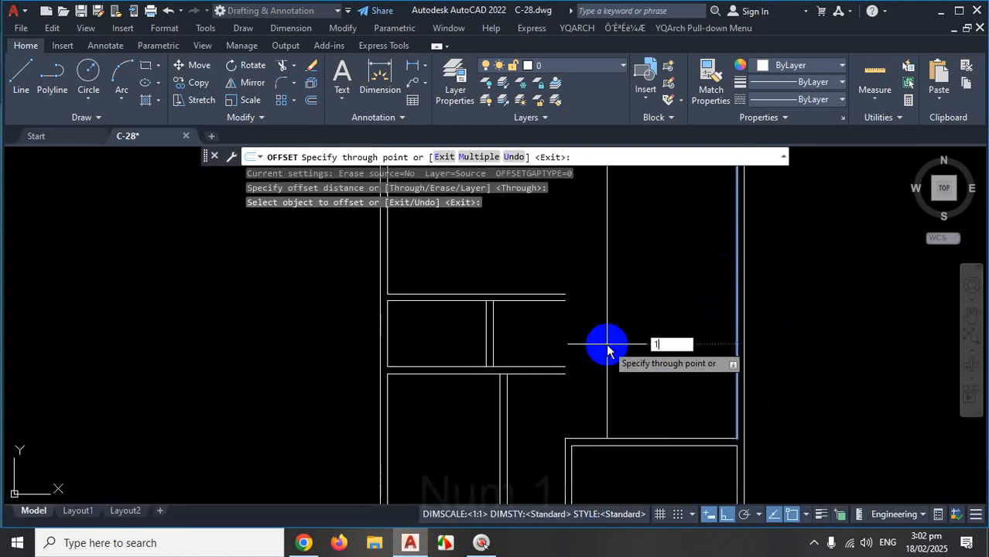
{"action": "type", "text": "2'"}
{"action": "type", "text": "1"}
{"action": "key", "text": "Return"}
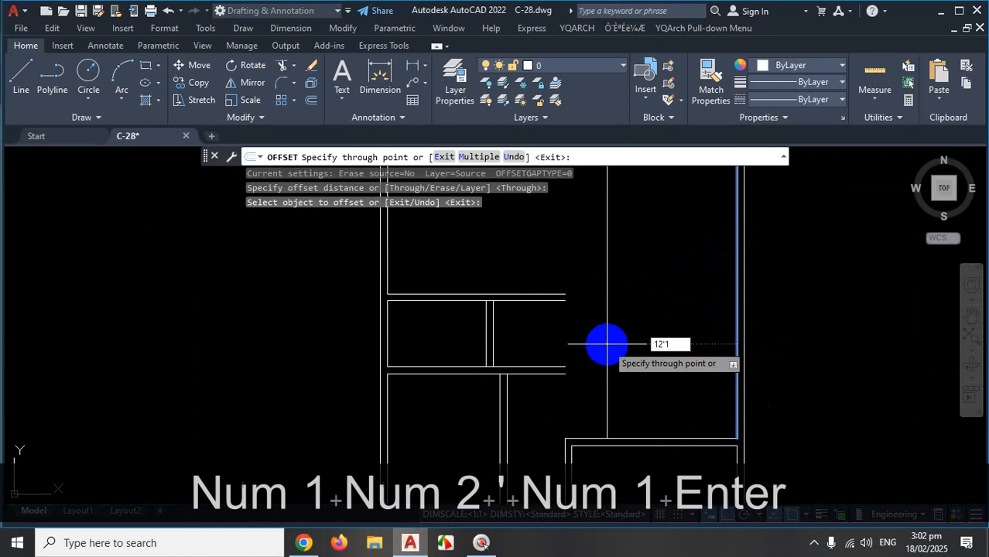
Offset the same vertical line again by 5.
{"action": "scroll", "coordinate": [642, 340], "scroll_direction": "down", "scroll_amount": 2}
{"action": "scroll", "coordinate": [573, 290], "scroll_direction": "up", "scroll_amount": 3}
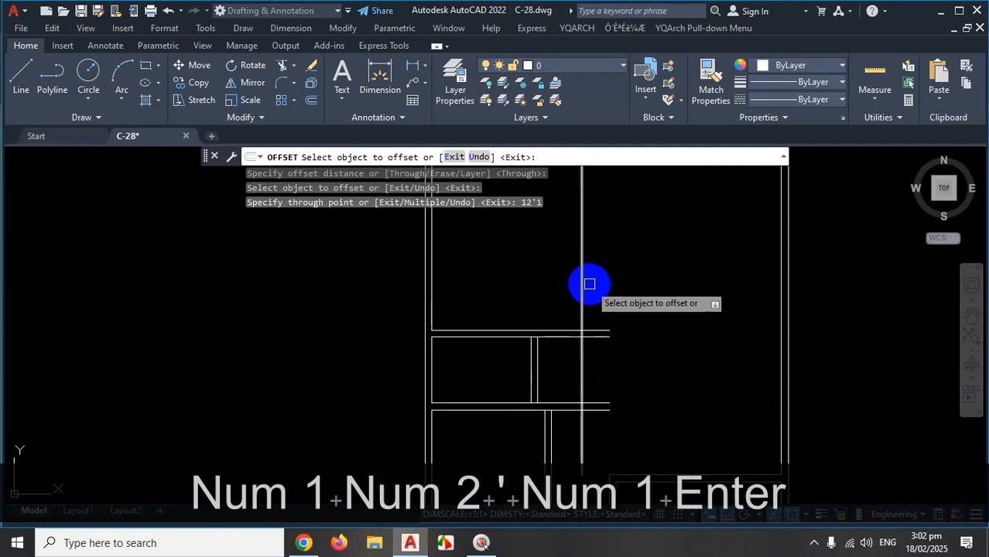
{"action": "left_click", "coordinate": [579, 283]}
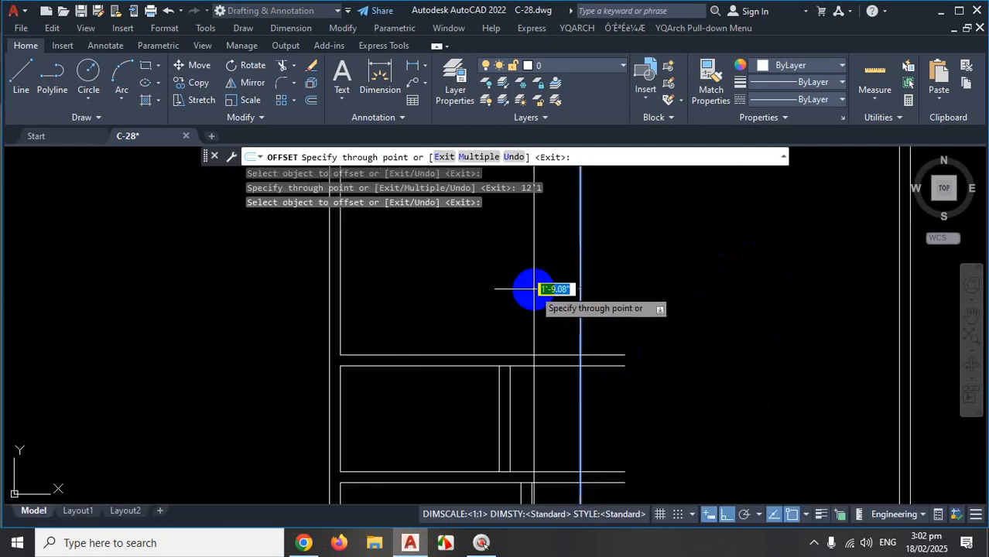
{"action": "key", "text": "Return"}
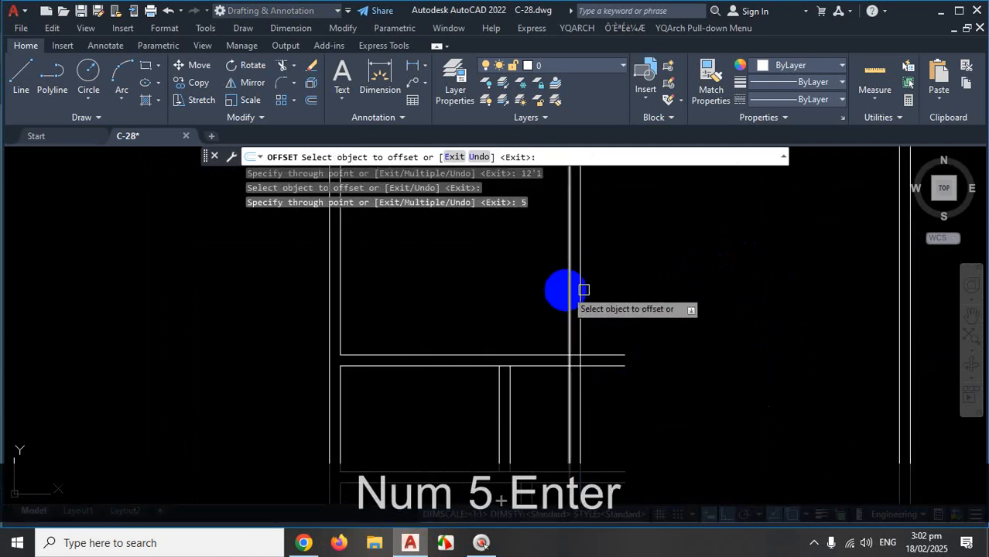
{"action": "scroll", "coordinate": [641, 286], "scroll_direction": "down", "scroll_amount": 3}
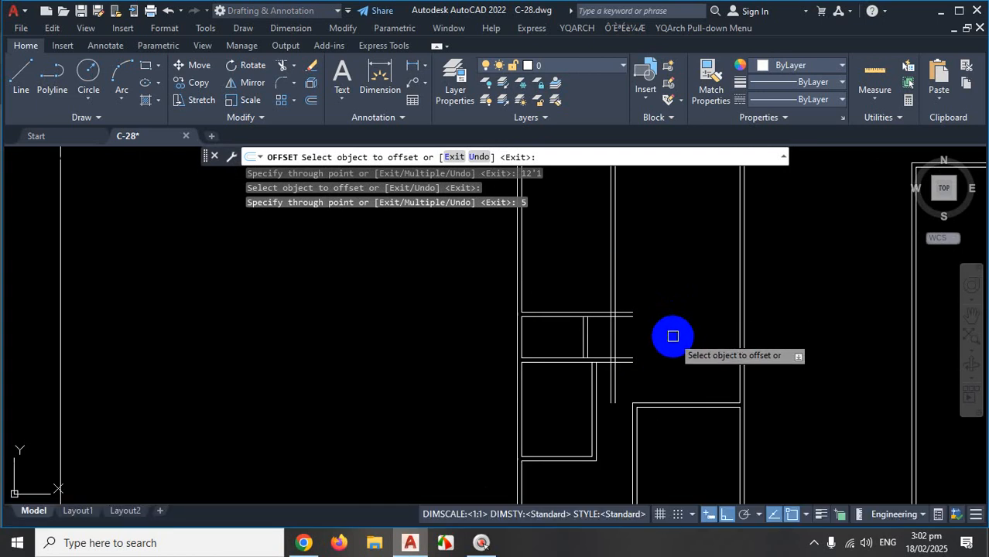
{"action": "left_click", "coordinate": [816, 549]}
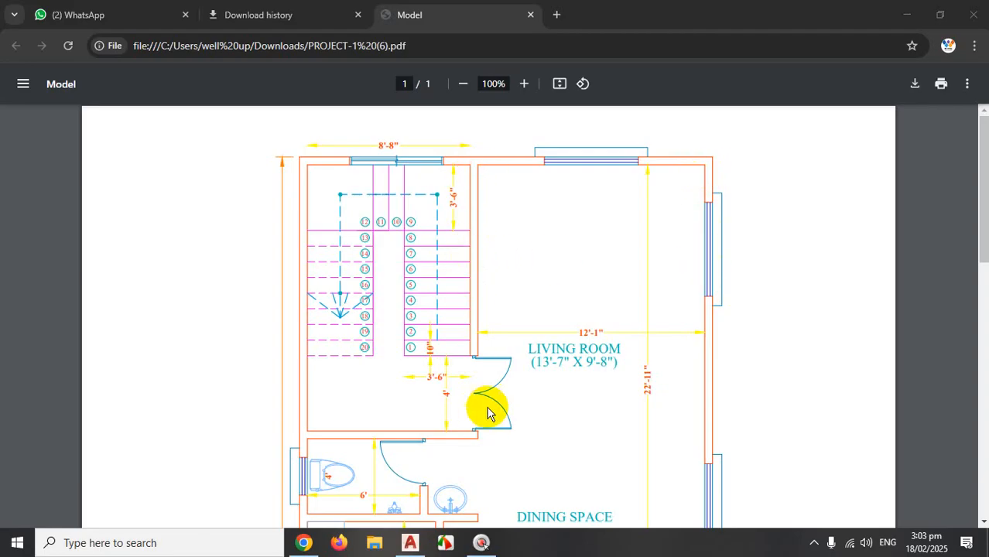
Sketch red lines along the washroom wall and circle the sink by the dining space, then clear them.
{"action": "scroll", "coordinate": [487, 413], "scroll_direction": "down", "scroll_amount": 5}
{"action": "key", "text": "ctrl+1"}
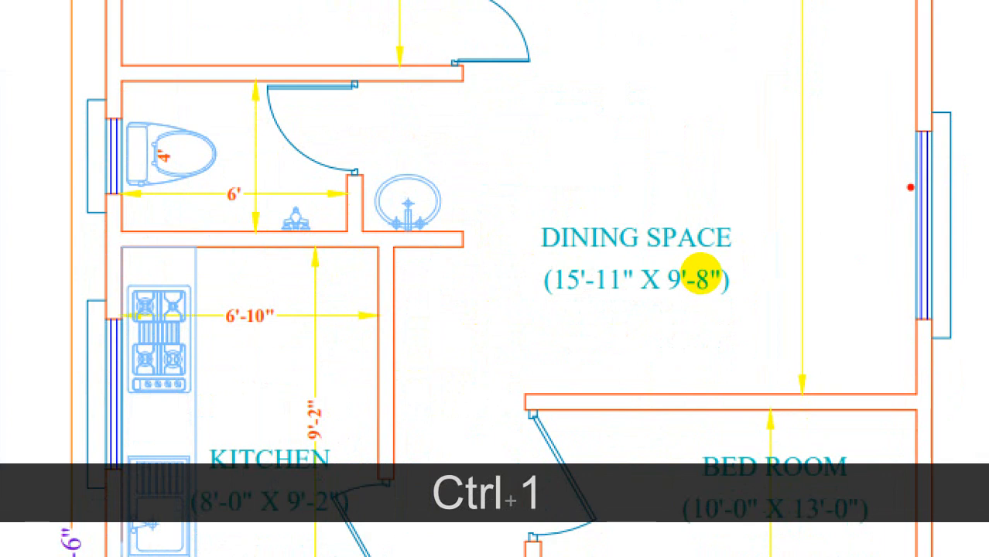
{"action": "left_click_drag", "start_coordinate": [911, 187], "coordinate": [654, 186], "text": "shift"}
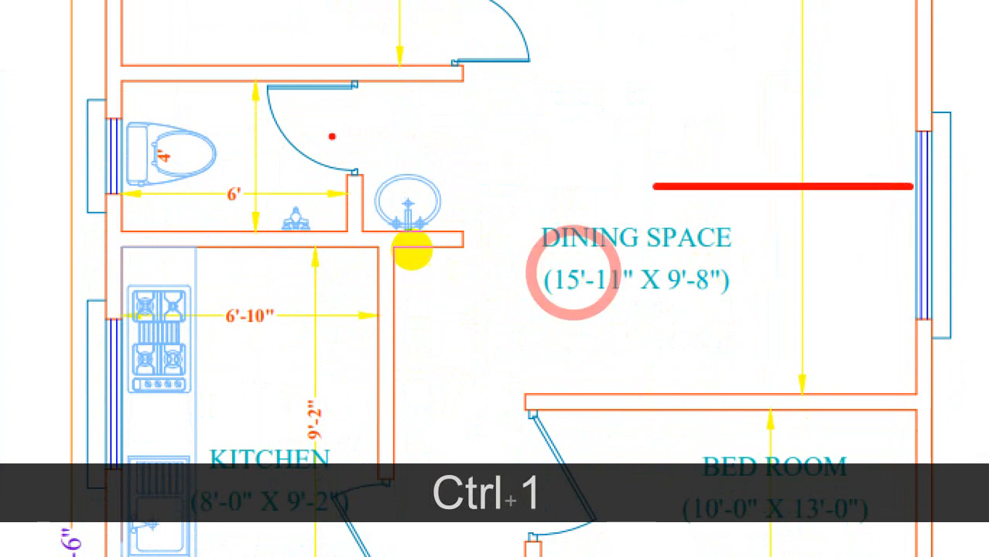
{"action": "left_click_drag", "start_coordinate": [442, 50], "coordinate": [422, 391]}
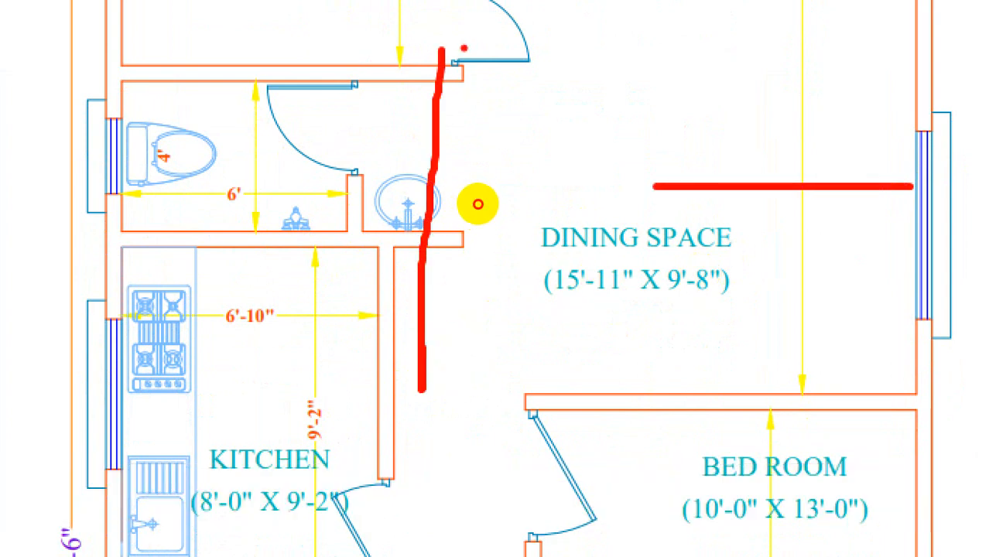
{"action": "left_click_drag", "start_coordinate": [463, 49], "coordinate": [464, 358]}
{"action": "left_click_drag", "start_coordinate": [439, 50], "coordinate": [434, 370]}
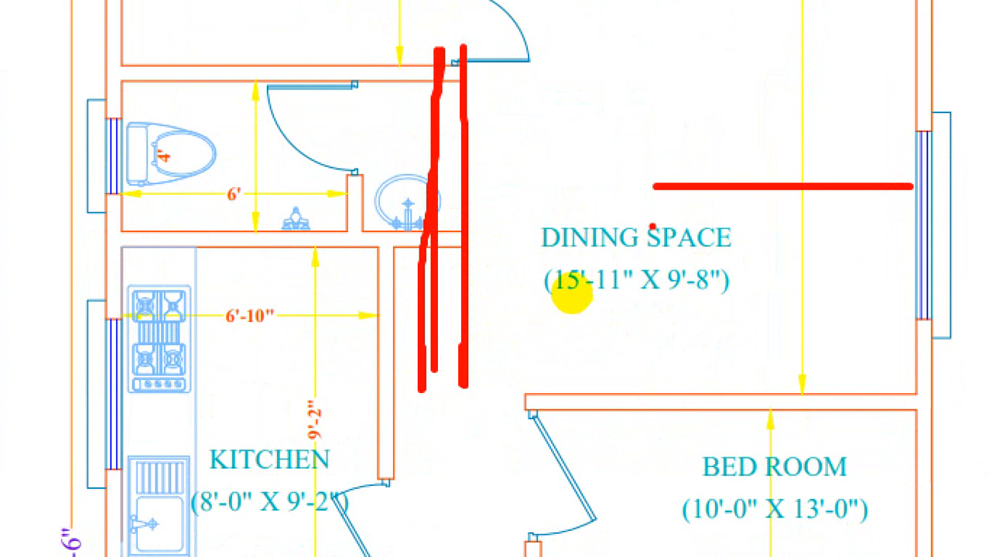
{"action": "left_click_drag", "start_coordinate": [453, 250], "coordinate": [426, 256]}
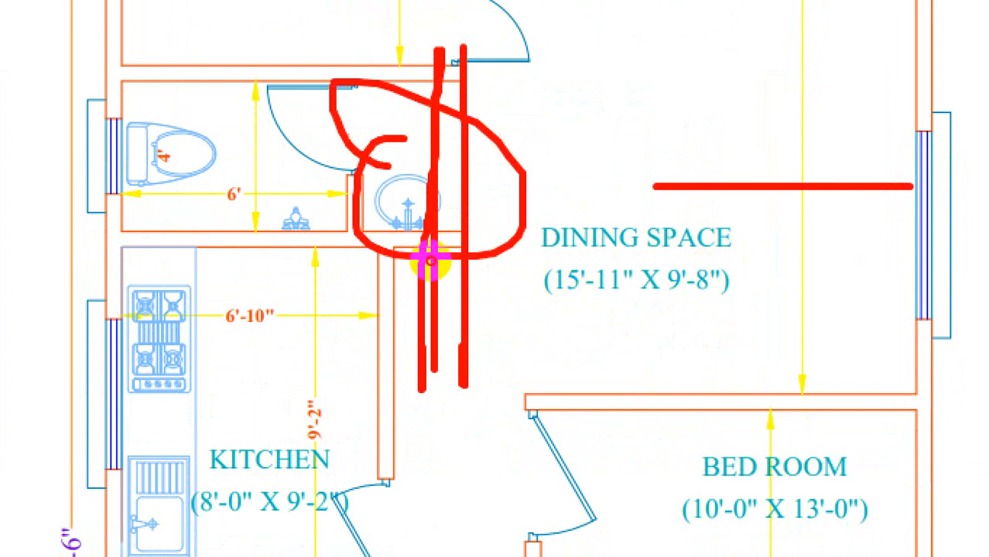
{"action": "key", "text": "Escape"}
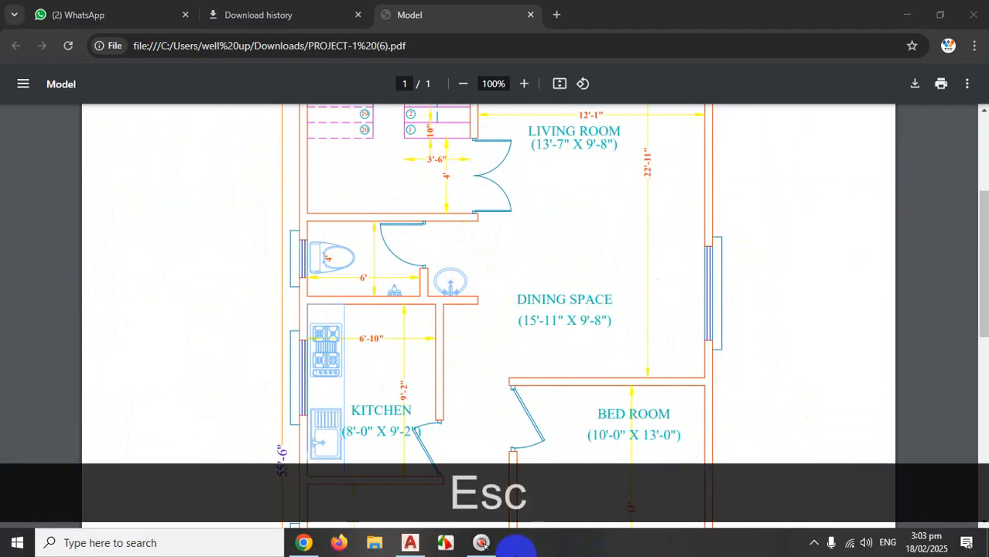
Back in AutoCAD, circle the wall junction in red with ZoomIt, then clear the mark.
{"action": "left_click", "coordinate": [409, 543]}
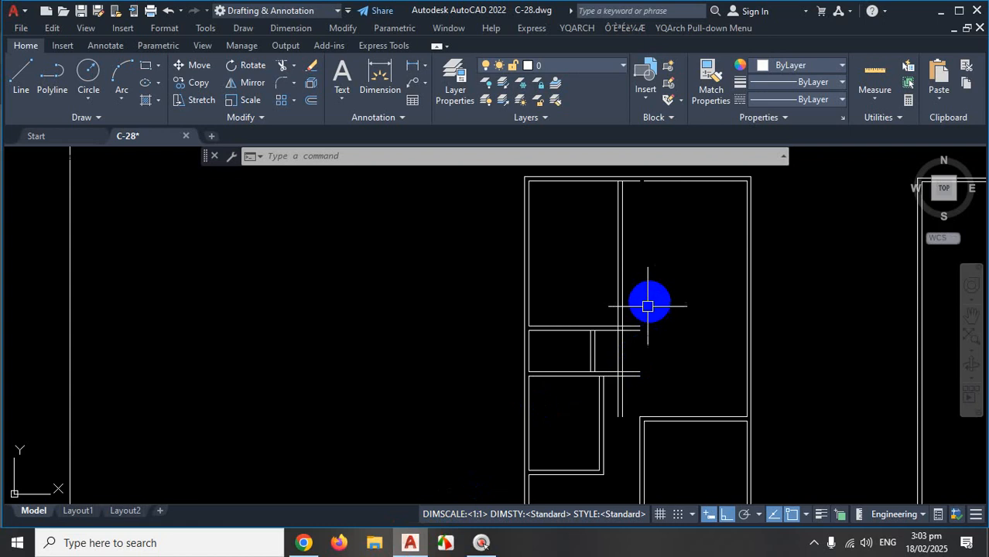
{"action": "scroll", "coordinate": [641, 325], "scroll_direction": "up", "scroll_amount": 3}
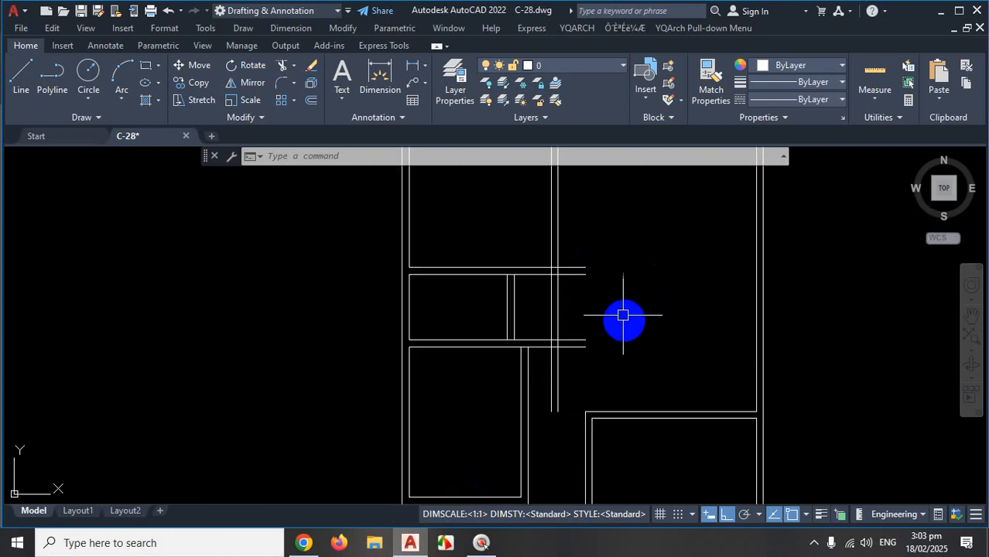
{"action": "scroll", "coordinate": [706, 337], "scroll_direction": "down", "scroll_amount": 3}
{"action": "scroll", "coordinate": [709, 349], "scroll_direction": "up", "scroll_amount": 5}
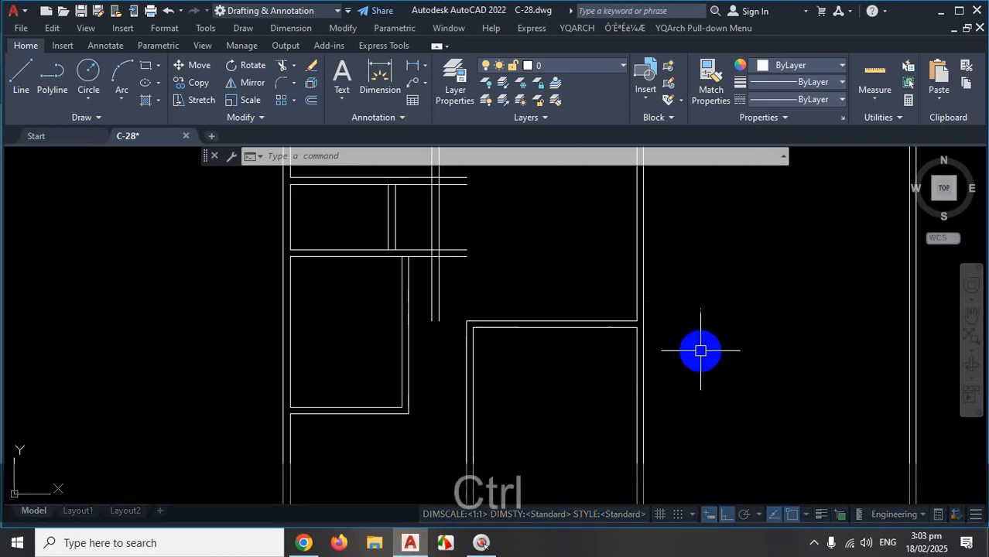
{"action": "key", "text": "ctrl+1"}
{"action": "mouse_move", "coordinate": [615, 268]}
{"action": "left_mouse_down"}
{"action": "mouse_move", "coordinate": [551, 282]}
{"action": "mouse_move", "coordinate": [625, 305]}
{"action": "left_mouse_up"}
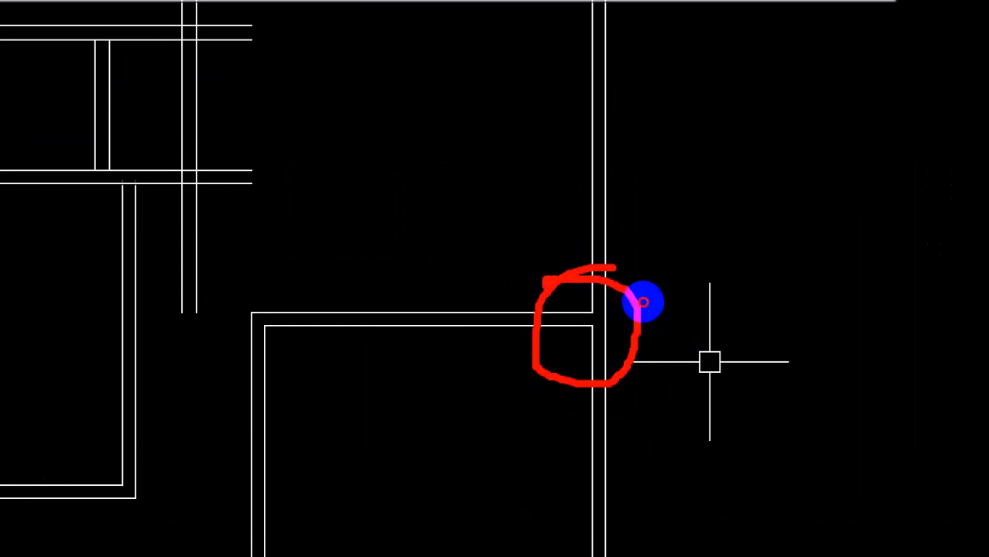
{"action": "left_click_drag", "start_coordinate": [642, 301], "coordinate": [654, 320]}
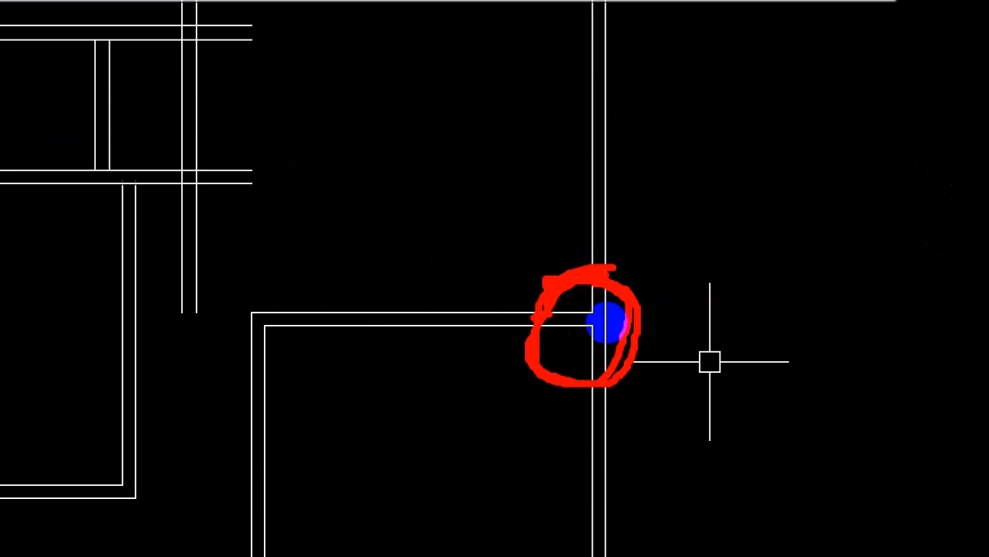
{"action": "key", "text": "Escape"}
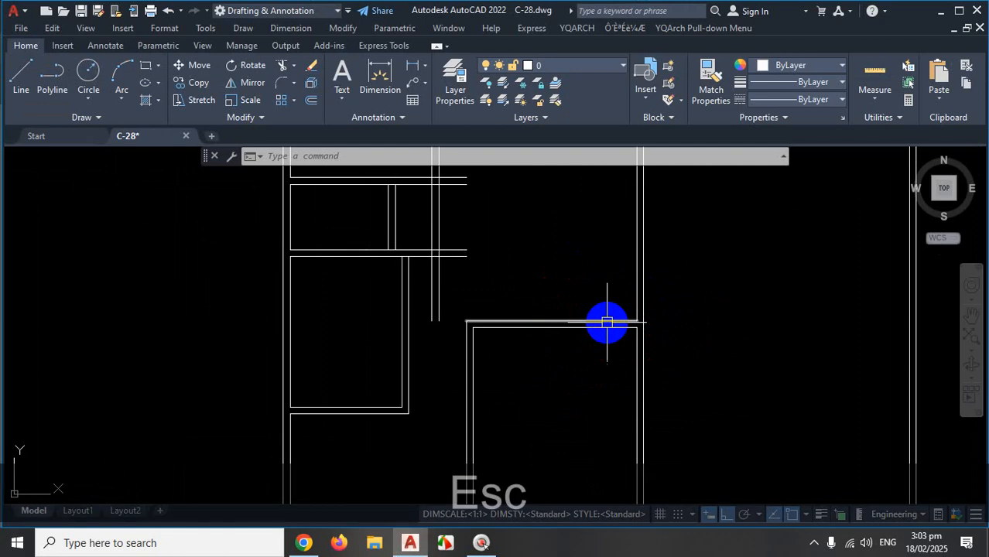
{"action": "scroll", "coordinate": [606, 322], "scroll_direction": "down", "scroll_amount": 2}
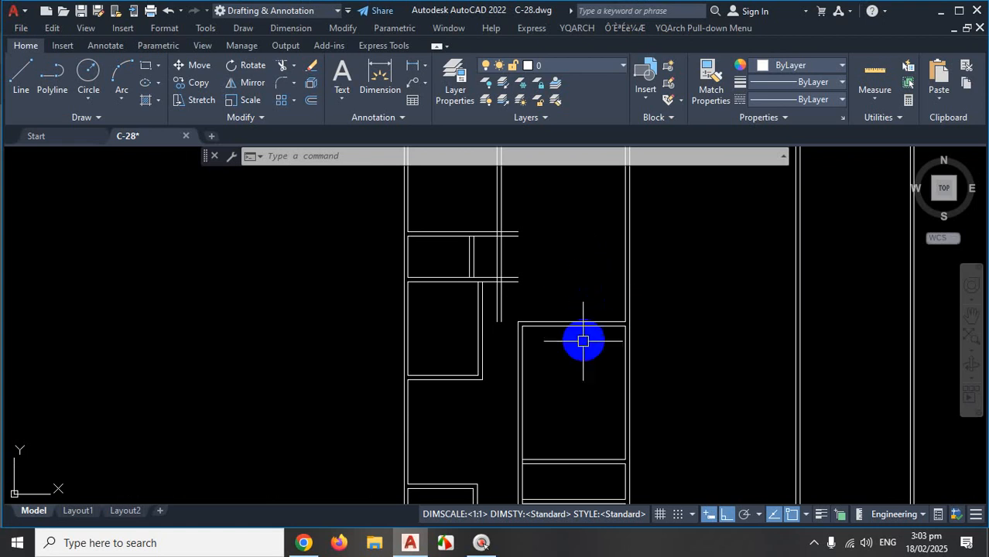
{"action": "scroll", "coordinate": [578, 339], "scroll_direction": "up", "scroll_amount": 4}
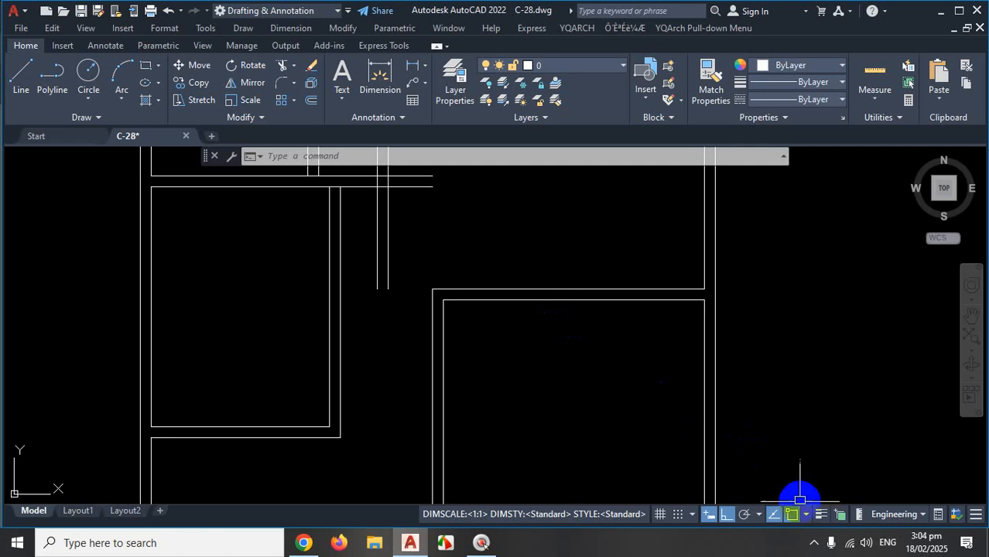
Circle the break in the wardrobe's inner top line with the ZoomIt pen, then clear it.
{"action": "left_click", "coordinate": [813, 545]}
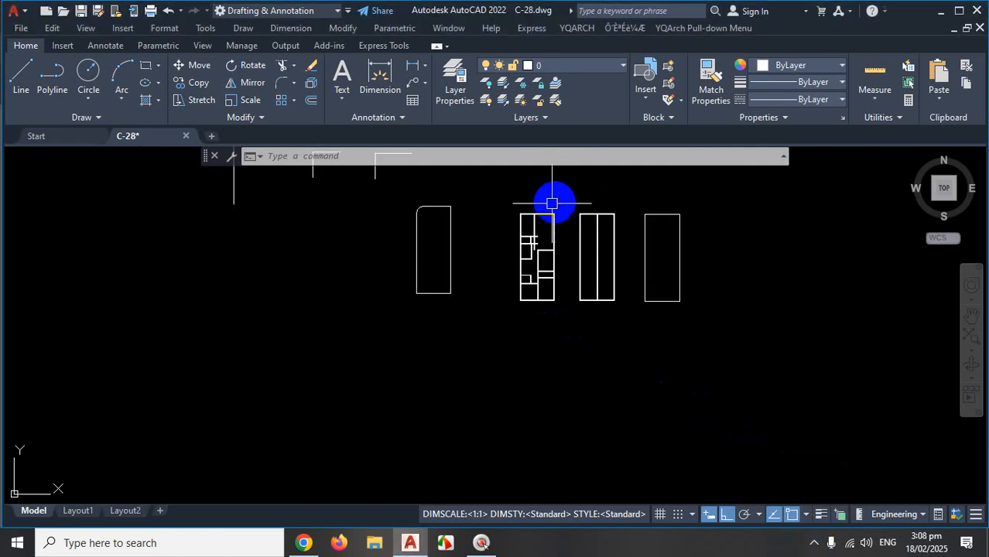
{"action": "scroll", "coordinate": [541, 204], "scroll_direction": "up", "scroll_amount": 5}
{"action": "scroll", "coordinate": [596, 294], "scroll_direction": "up", "scroll_amount": 9}
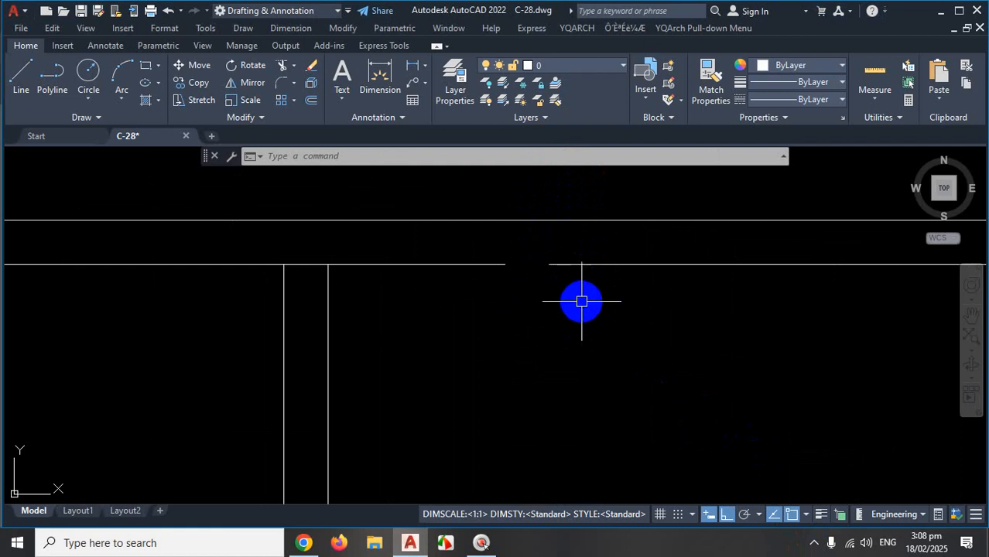
{"action": "key", "text": "ctrl+1"}
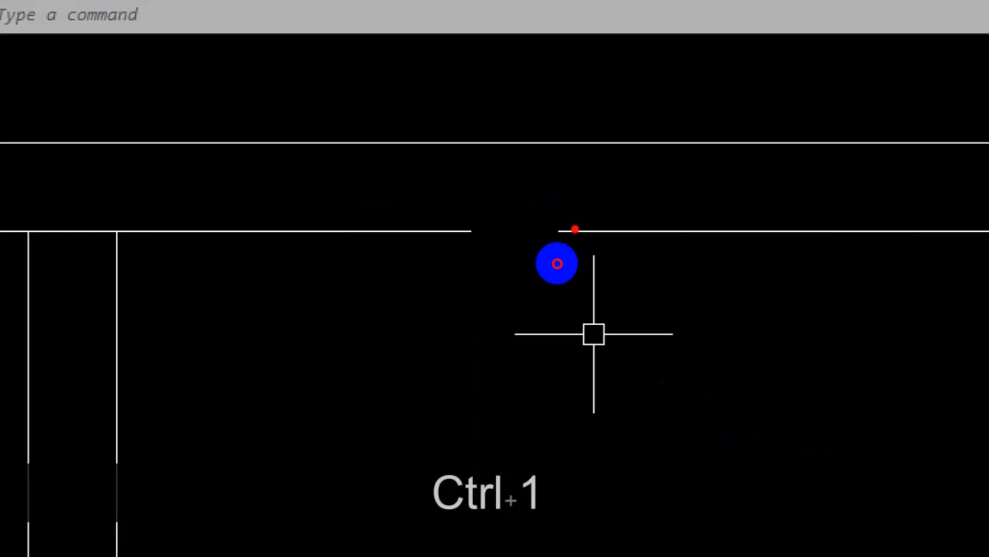
{"action": "mouse_move", "coordinate": [556, 264]}
{"action": "left_mouse_down"}
{"action": "mouse_move", "coordinate": [523, 259]}
{"action": "mouse_move", "coordinate": [490, 287]}
{"action": "mouse_move", "coordinate": [513, 255]}
{"action": "left_mouse_up"}
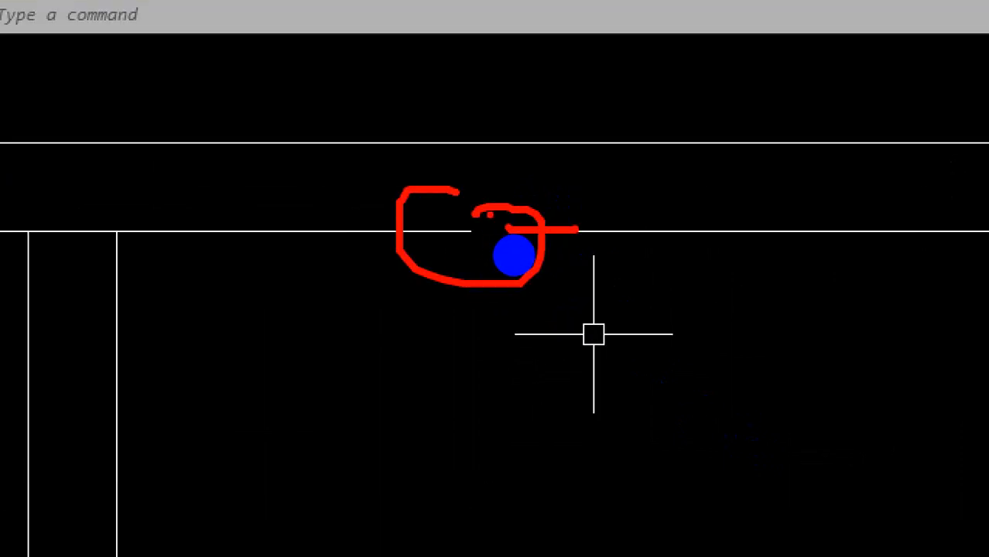
{"action": "key", "text": "Escape"}
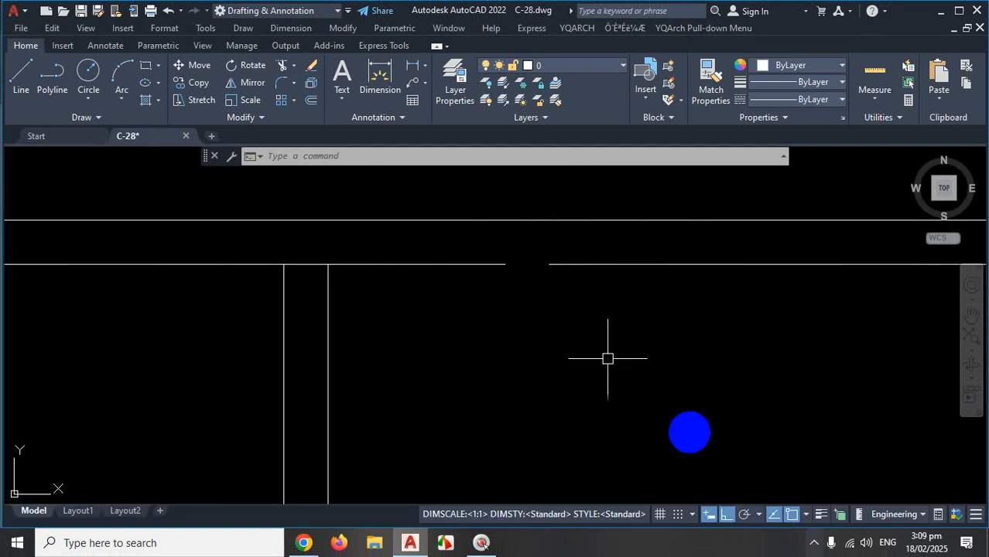
Zoom around the drawing and expand the Modify panel's slide-out tools.
{"action": "scroll", "coordinate": [620, 255], "scroll_direction": "down", "scroll_amount": 5}
{"action": "scroll", "coordinate": [621, 254], "scroll_direction": "down", "scroll_amount": 4}
{"action": "scroll", "coordinate": [605, 249], "scroll_direction": "up", "scroll_amount": 6}
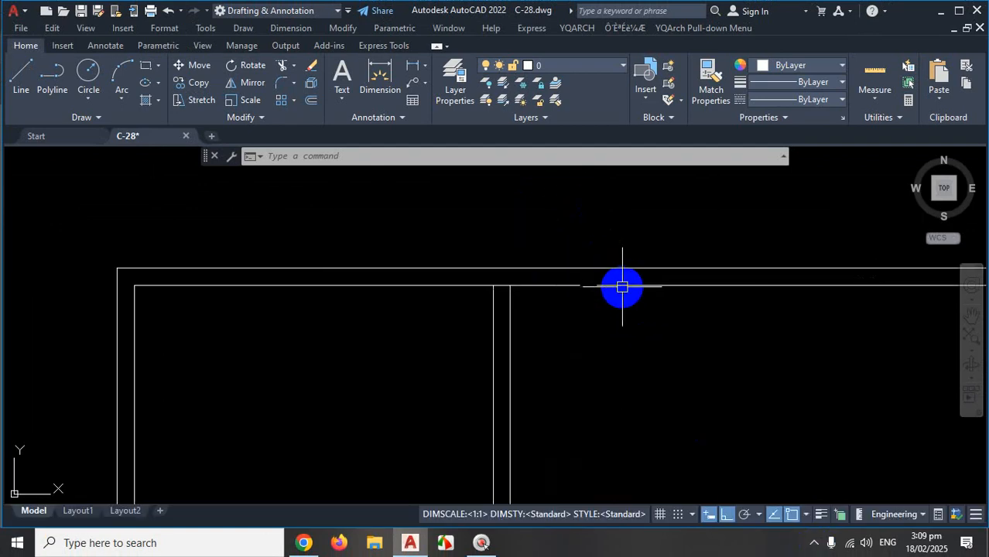
{"action": "scroll", "coordinate": [600, 283], "scroll_direction": "up", "scroll_amount": 6}
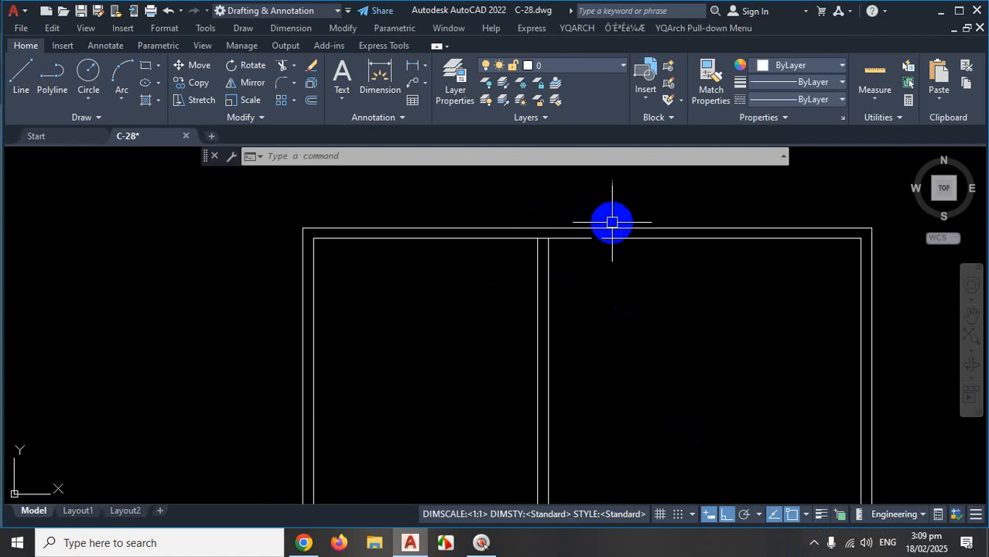
{"action": "scroll", "coordinate": [624, 433], "scroll_direction": "down", "scroll_amount": 1}
{"action": "scroll", "coordinate": [624, 431], "scroll_direction": "up", "scroll_amount": 5}
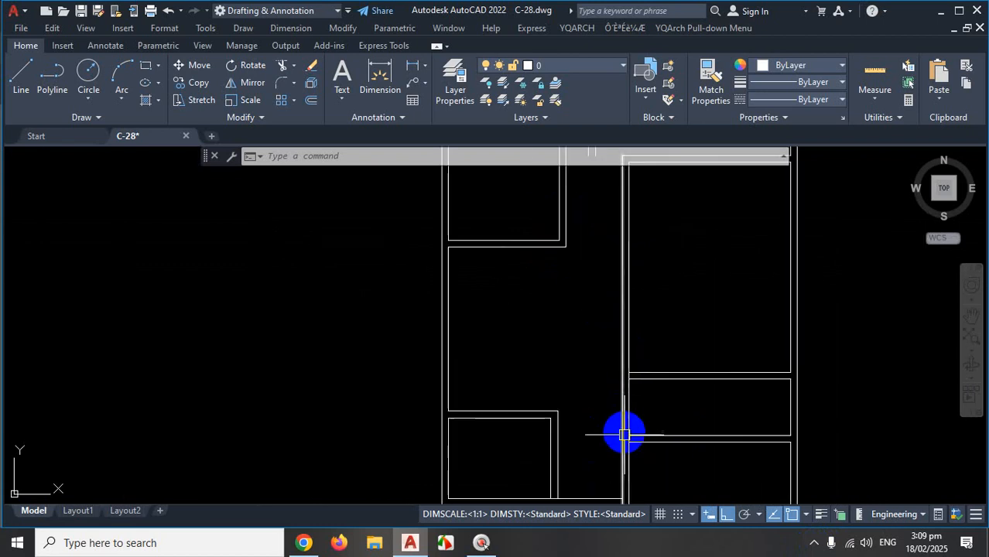
{"action": "scroll", "coordinate": [650, 372], "scroll_direction": "down", "scroll_amount": 5}
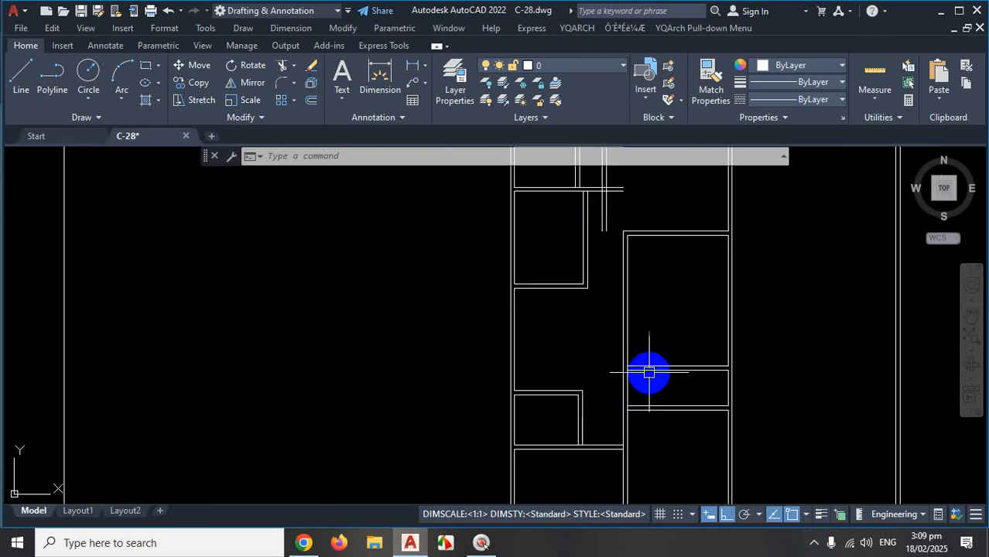
{"action": "scroll", "coordinate": [644, 338], "scroll_direction": "down", "scroll_amount": 3}
{"action": "scroll", "coordinate": [655, 280], "scroll_direction": "up", "scroll_amount": 6}
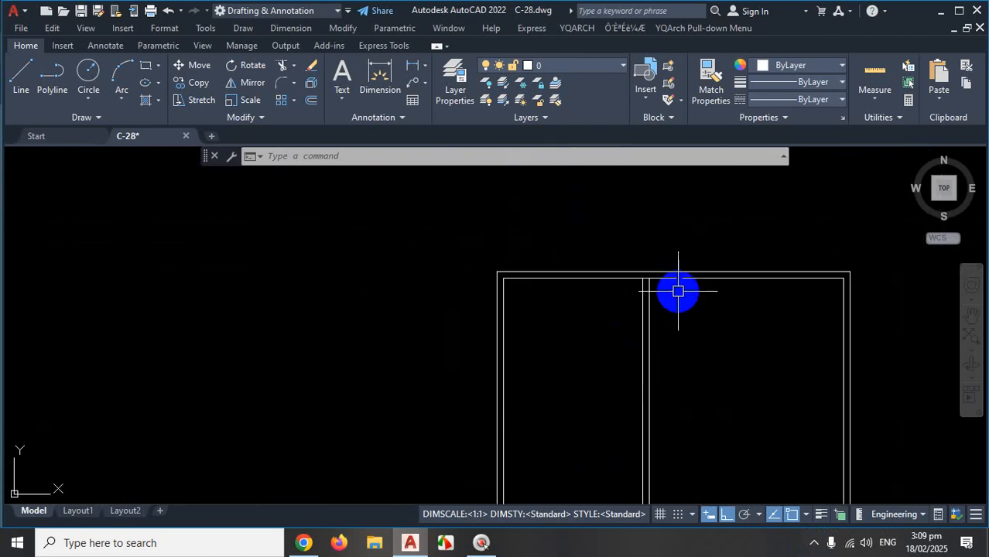
{"action": "left_click", "coordinate": [260, 118]}
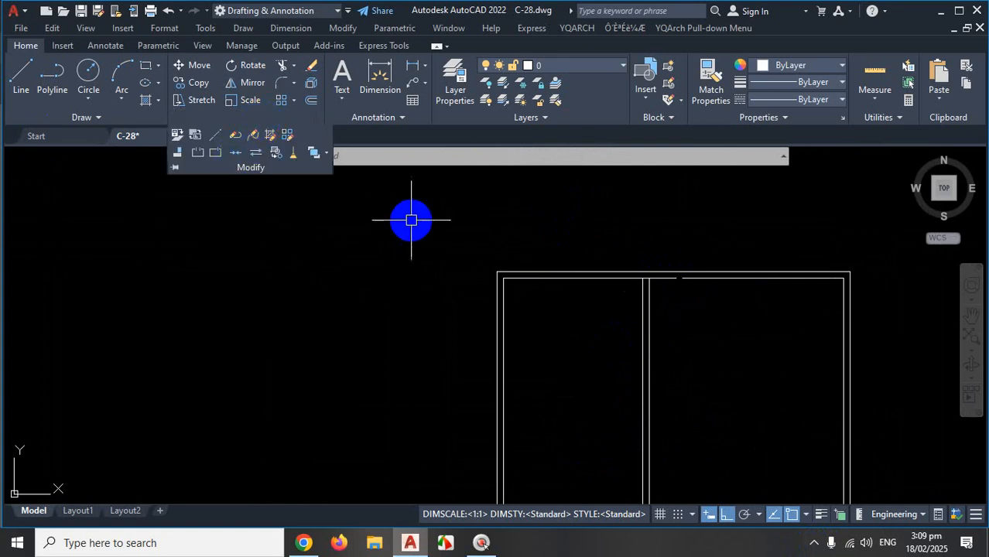
{"action": "key", "text": "Escape"}
{"action": "scroll", "coordinate": [713, 271], "scroll_direction": "up", "scroll_amount": 4}
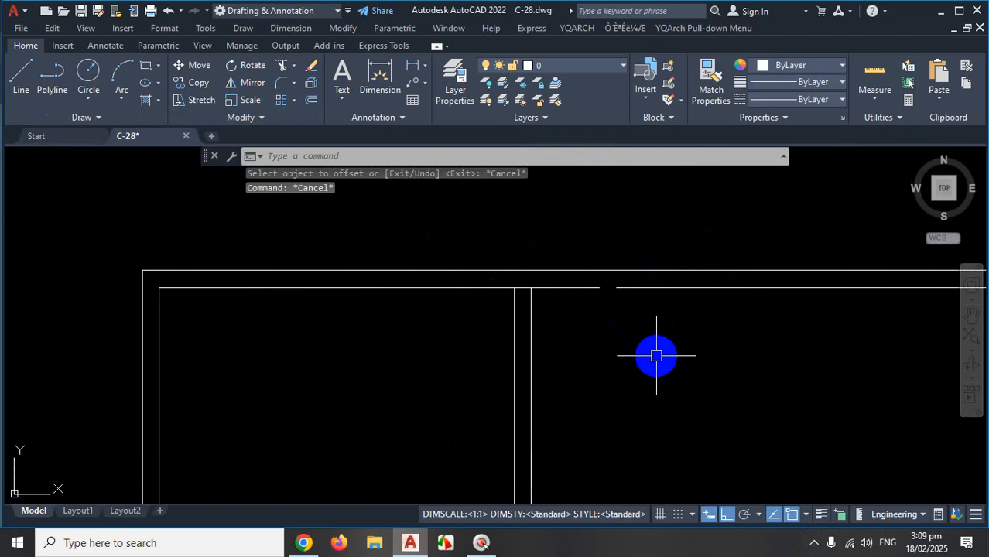
{"action": "type", "text": "ex"}
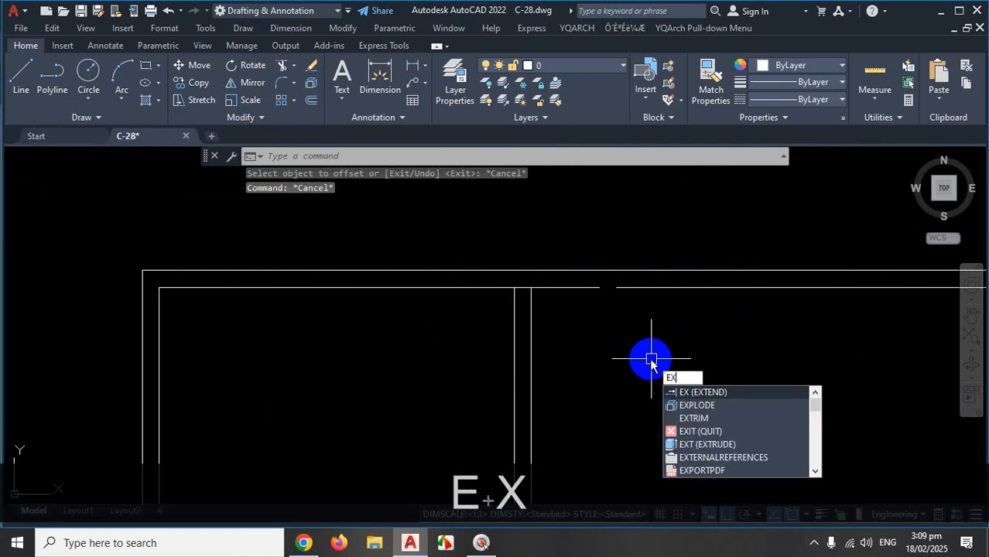
{"action": "key", "text": "Return"}
{"action": "left_click", "coordinate": [642, 287]}
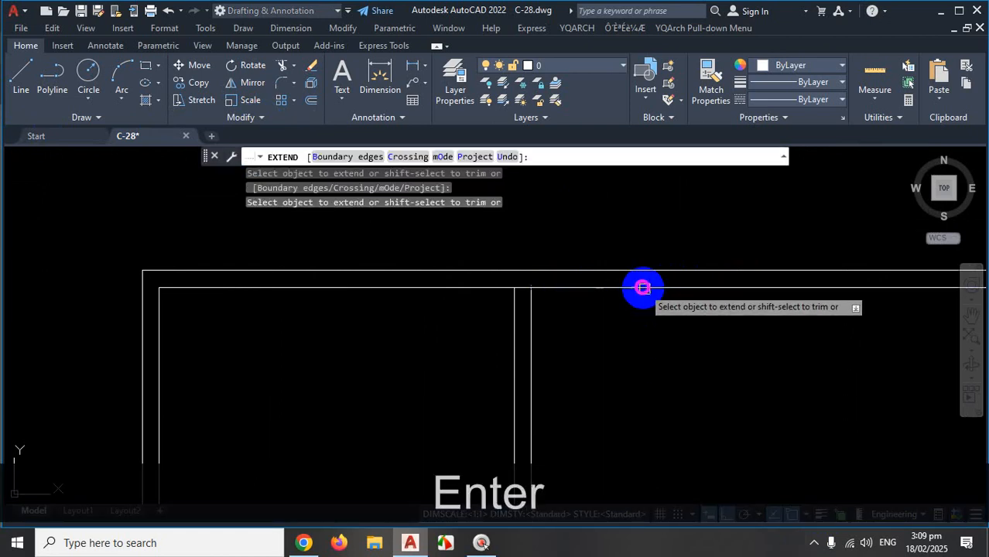
{"action": "key", "text": "ctrl+1"}
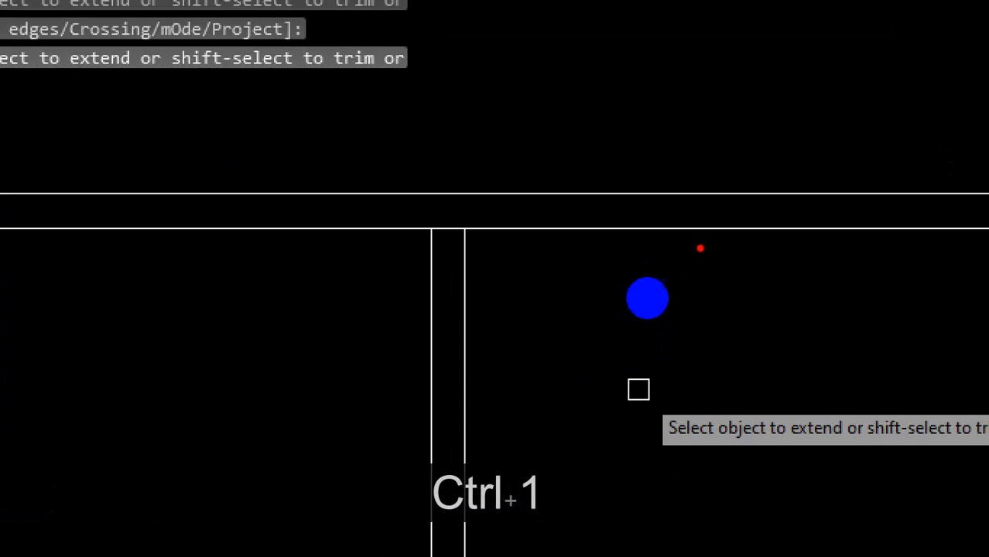
{"action": "mouse_move", "coordinate": [719, 230]}
{"action": "left_mouse_down"}
{"action": "mouse_move", "coordinate": [459, 219]}
{"action": "mouse_move", "coordinate": [463, 240]}
{"action": "left_mouse_up"}
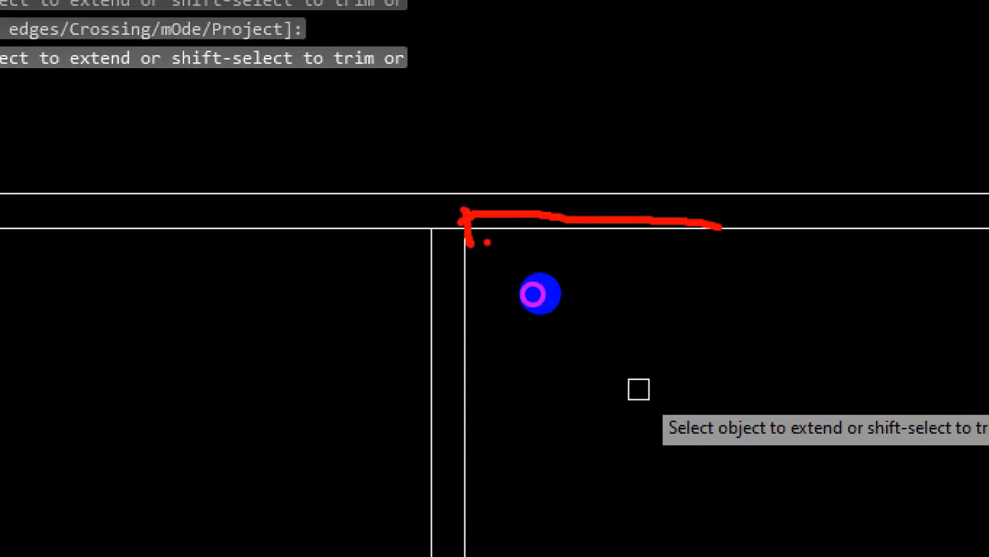
{"action": "key", "text": "Escape"}
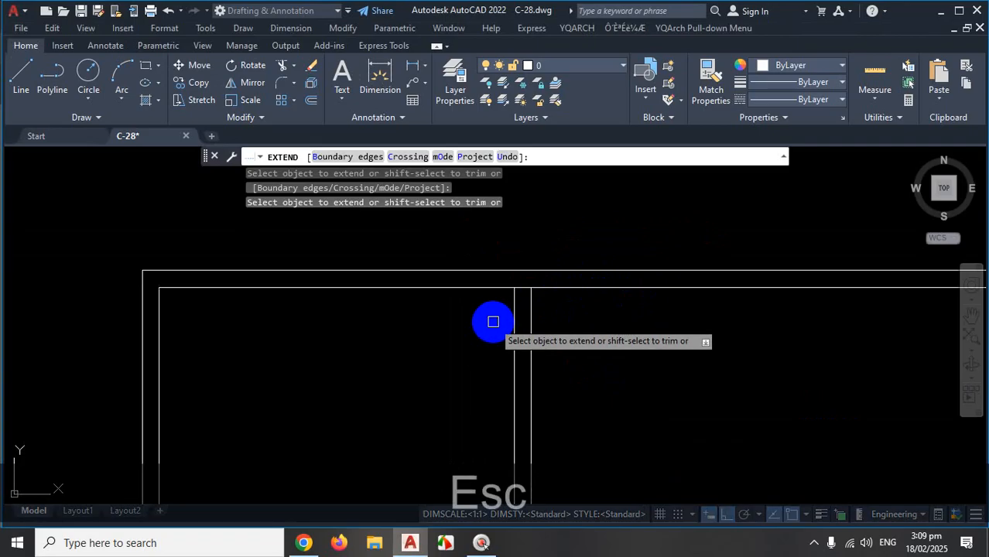
{"action": "key", "text": "Escape"}
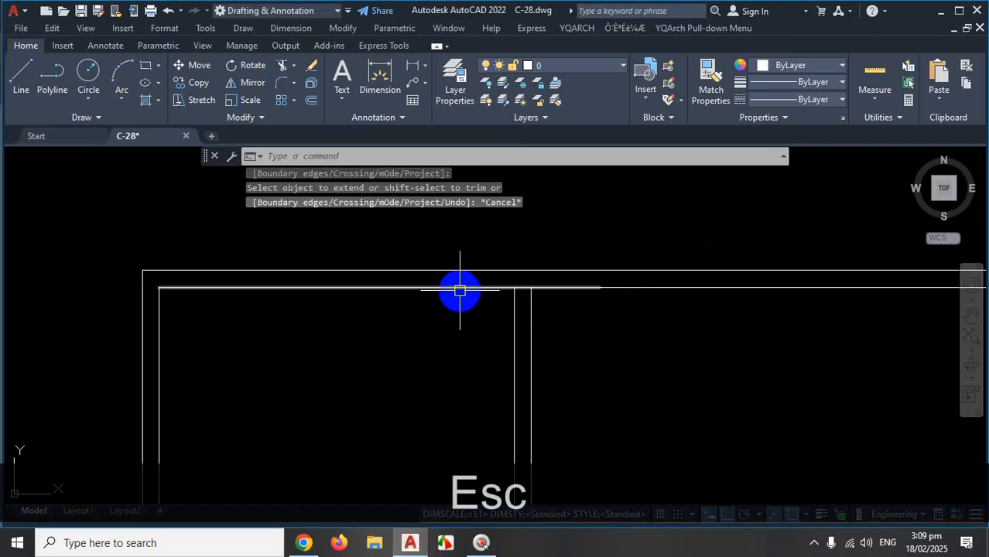
{"action": "left_click", "coordinate": [459, 288]}
{"action": "left_click", "coordinate": [733, 288]}
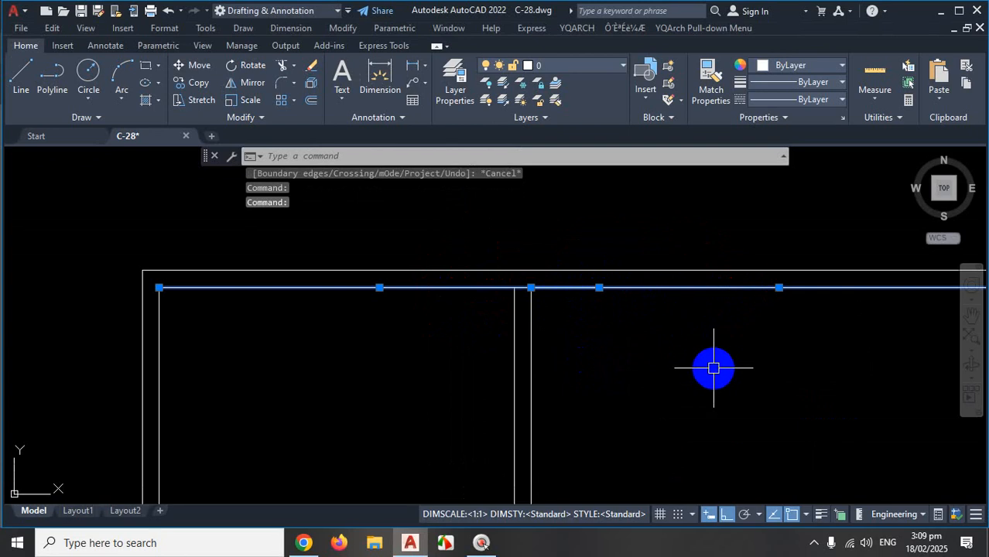
{"action": "key", "text": "ctrl+1"}
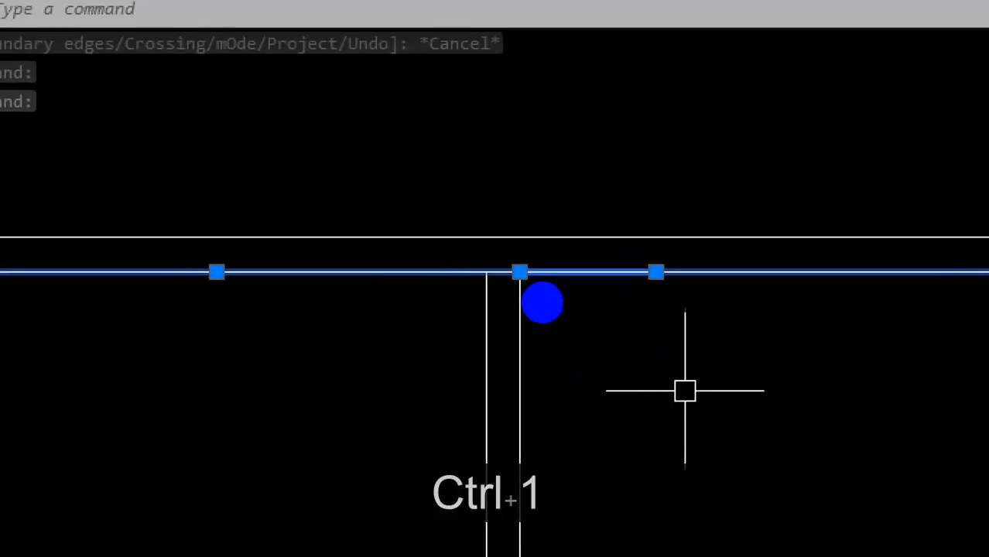
{"action": "mouse_move", "coordinate": [520, 270]}
{"action": "left_mouse_down"}
{"action": "mouse_move", "coordinate": [715, 278]}
{"action": "mouse_move", "coordinate": [543, 293]}
{"action": "left_mouse_up"}
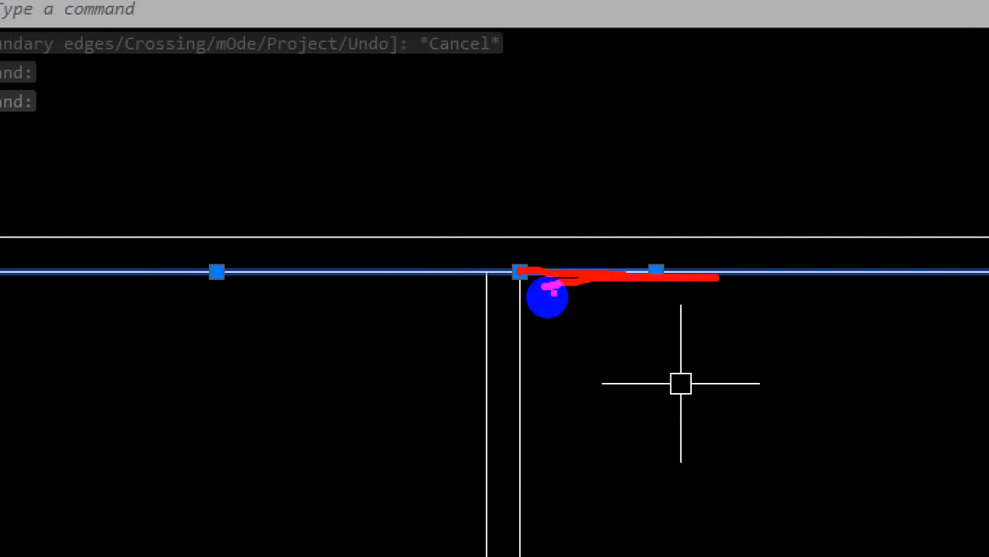
{"action": "key", "text": "Escape"}
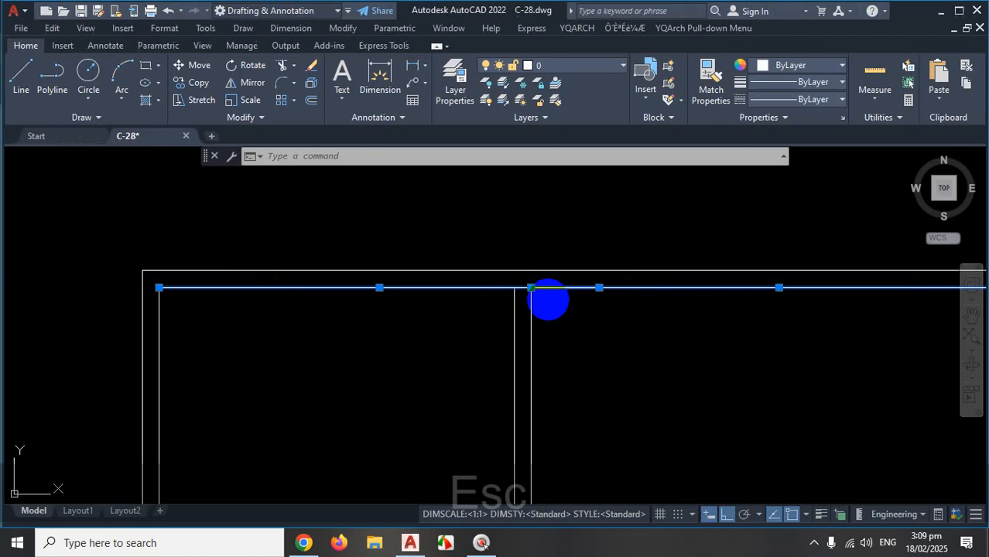
{"action": "key", "text": "ctrl+Escape"}
{"action": "key", "text": "Escape"}
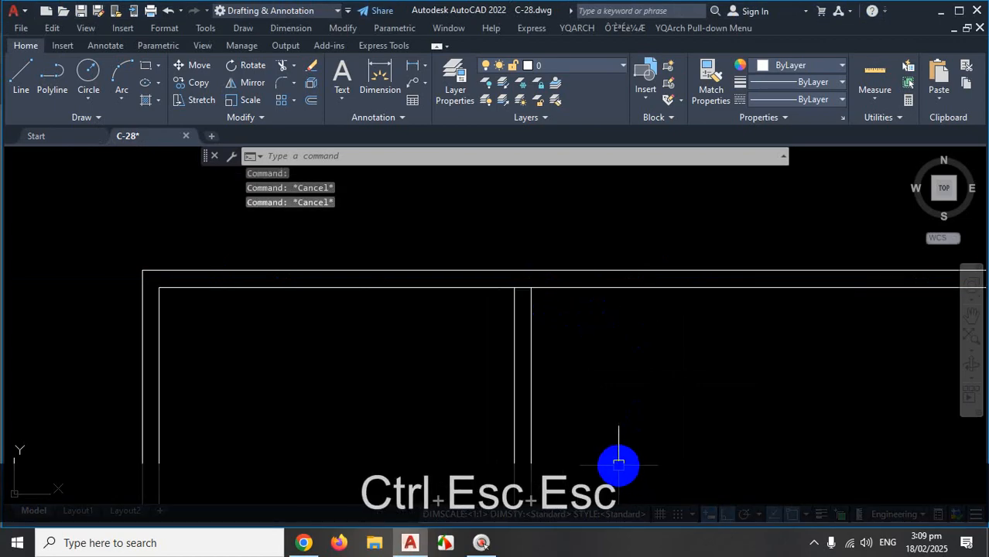
{"action": "key", "text": "ctrl+z"}
{"action": "scroll", "coordinate": [607, 302], "scroll_direction": "up", "scroll_amount": 6}
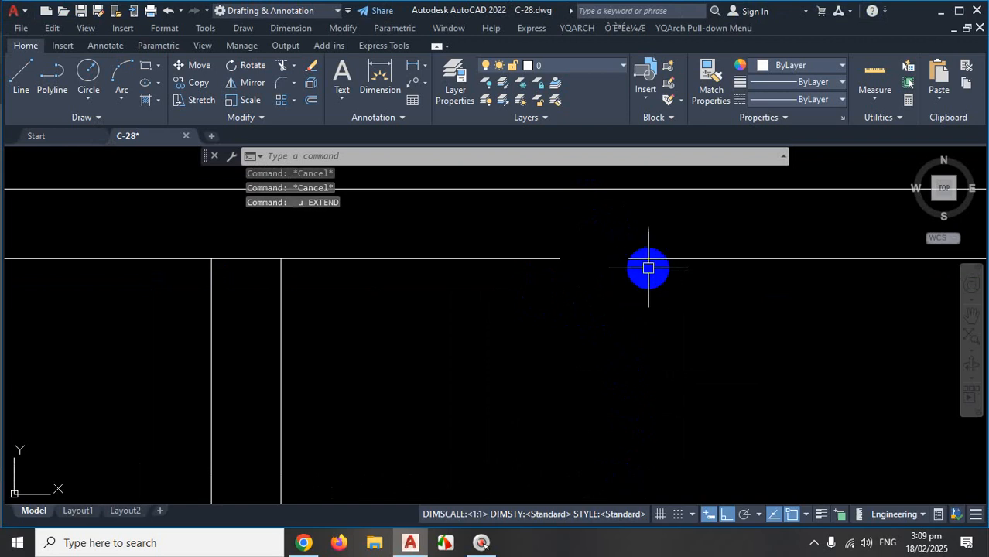
{"action": "scroll", "coordinate": [634, 302], "scroll_direction": "down", "scroll_amount": 6}
{"action": "scroll", "coordinate": [638, 306], "scroll_direction": "down", "scroll_amount": 4}
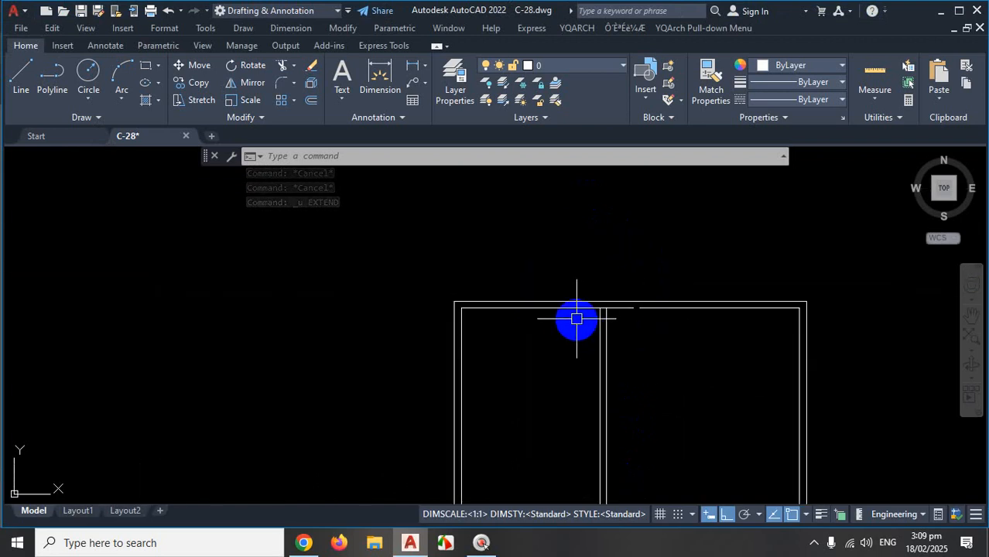
Expand the Modify slide-out and mark the Join tool in red for viewers.
{"action": "left_click", "coordinate": [268, 118]}
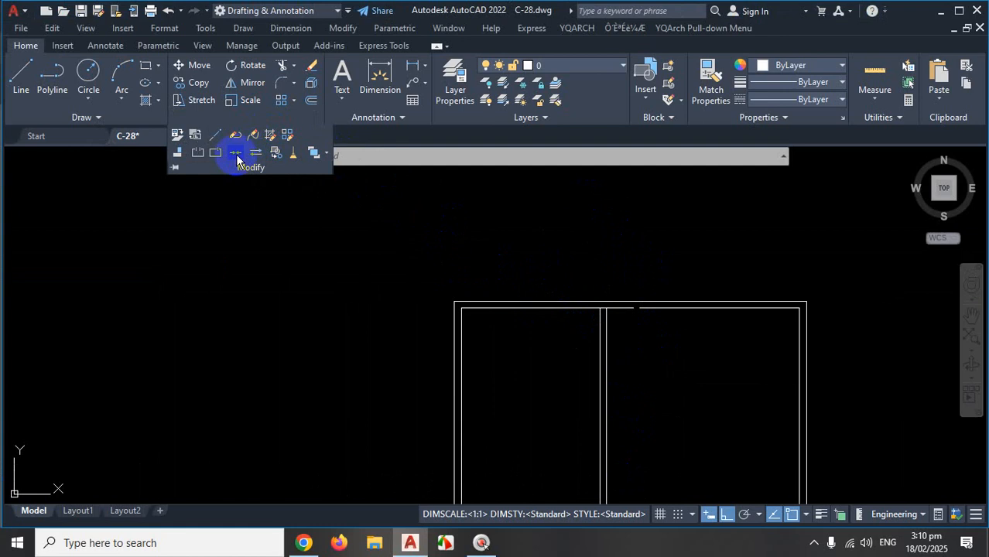
{"action": "key", "text": "ctrl+1"}
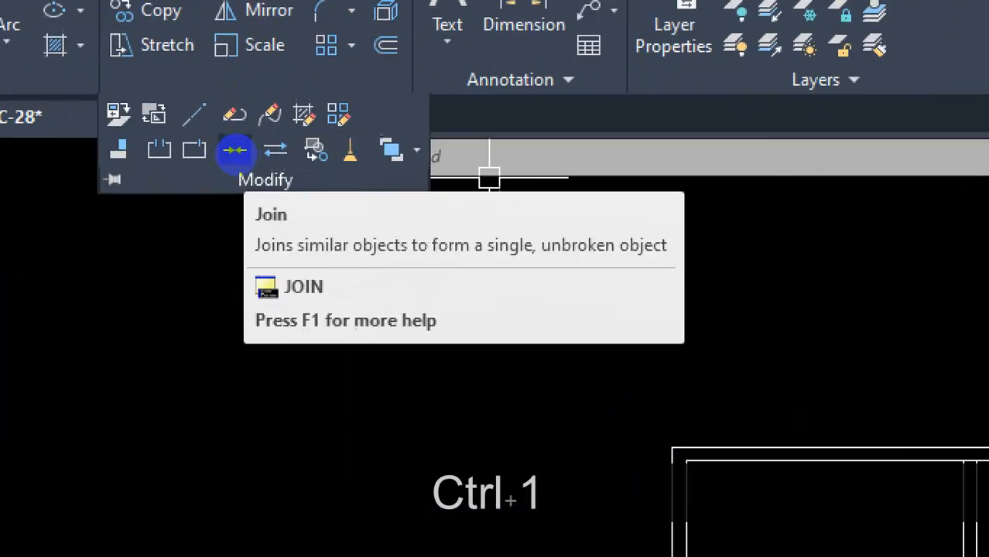
{"action": "left_click", "coordinate": [234, 150]}
{"action": "mouse_move", "coordinate": [461, 273]}
{"action": "left_mouse_down"}
{"action": "mouse_move", "coordinate": [525, 349]}
{"action": "mouse_move", "coordinate": [426, 354]}
{"action": "mouse_move", "coordinate": [464, 383]}
{"action": "left_mouse_up"}
{"action": "mouse_move", "coordinate": [558, 245]}
{"action": "left_mouse_down"}
{"action": "mouse_move", "coordinate": [453, 223]}
{"action": "mouse_move", "coordinate": [505, 474]}
{"action": "mouse_move", "coordinate": [514, 208]}
{"action": "left_mouse_up"}
{"action": "key", "text": "Escape"}
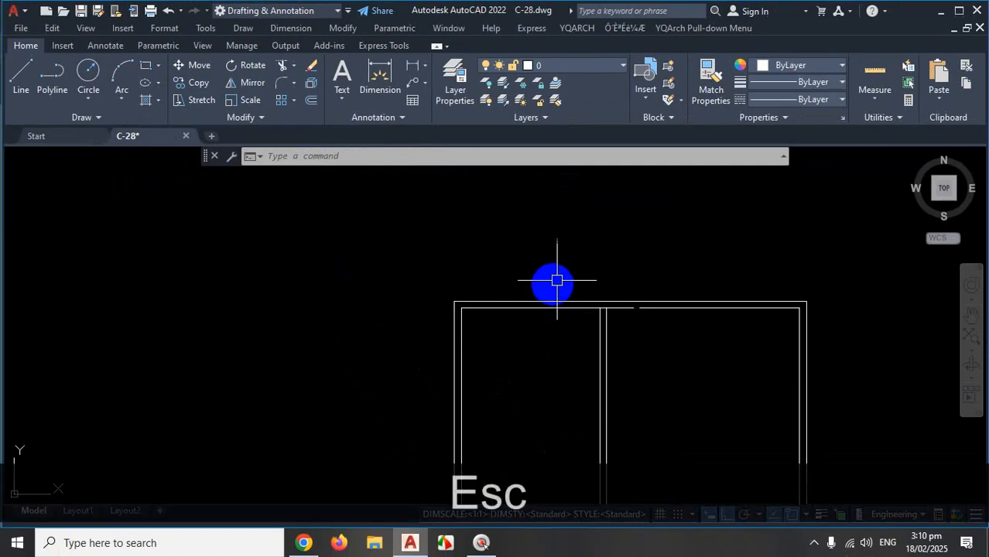
Join the right and left parts of the inner top line into one line and verify it.
{"action": "scroll", "coordinate": [728, 308], "scroll_direction": "up", "scroll_amount": 3}
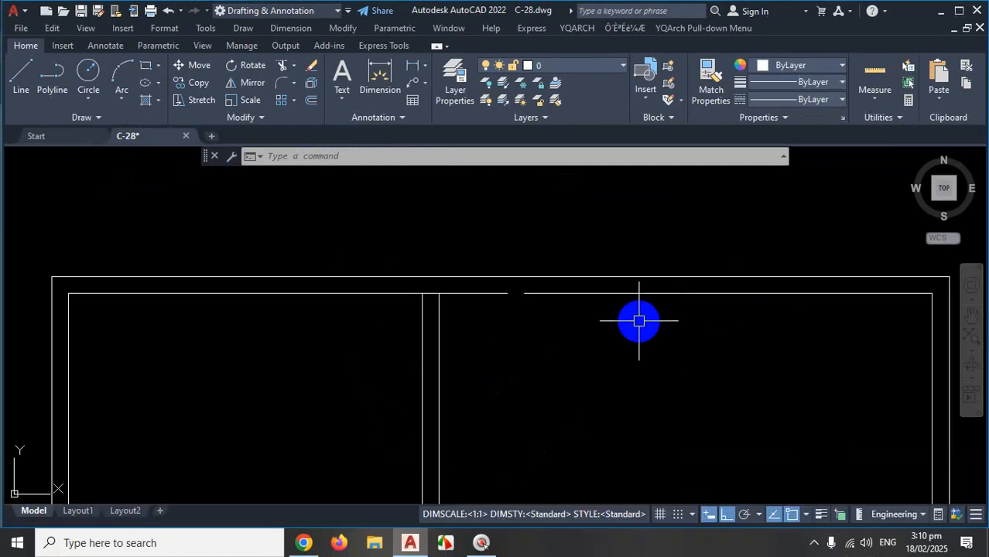
{"action": "type", "text": "j"}
{"action": "key", "text": "Return"}
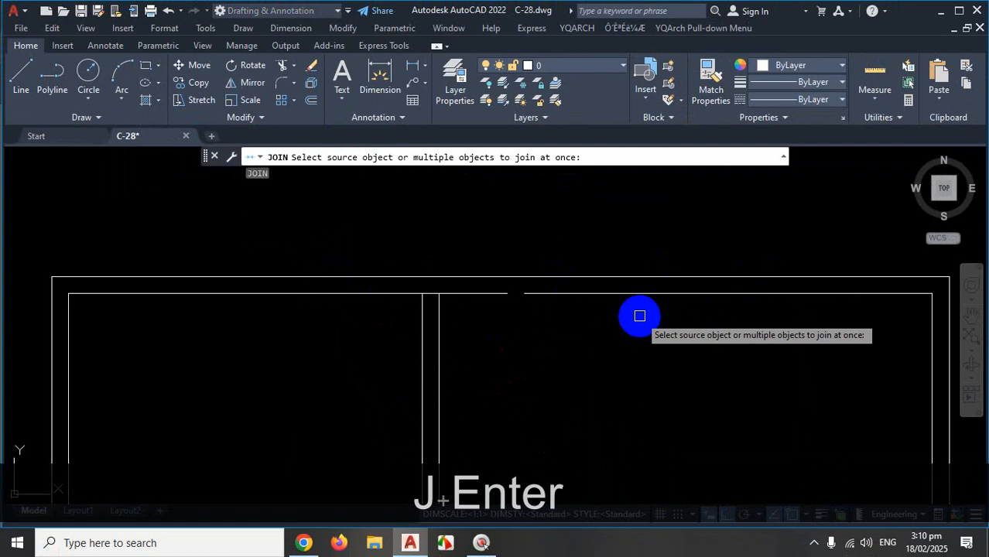
{"action": "left_click", "coordinate": [593, 293]}
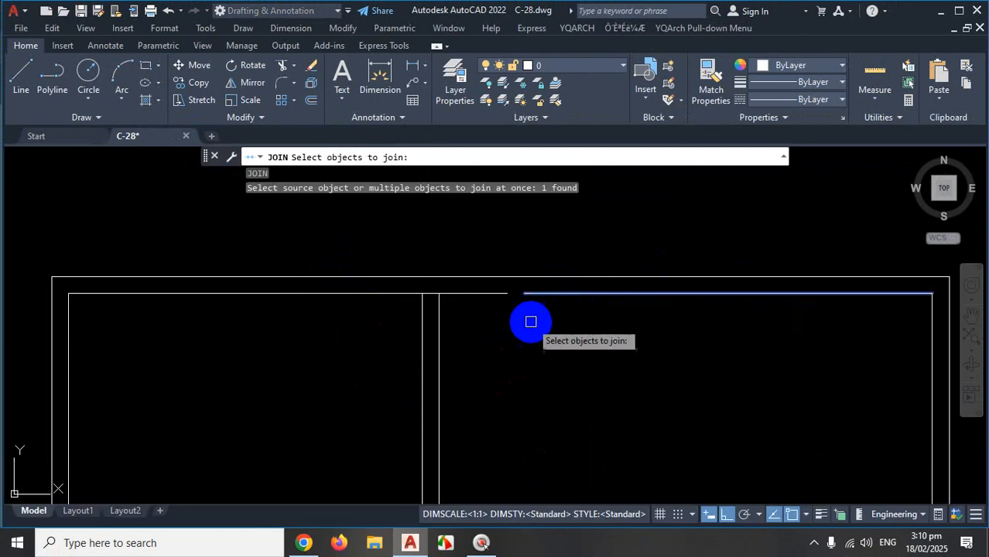
{"action": "left_click", "coordinate": [486, 293]}
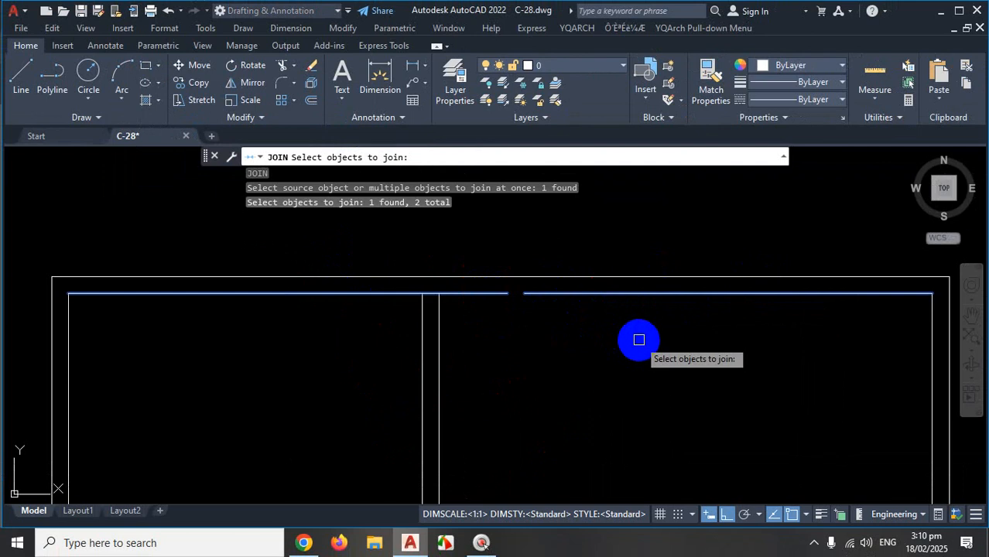
{"action": "key", "text": "Return"}
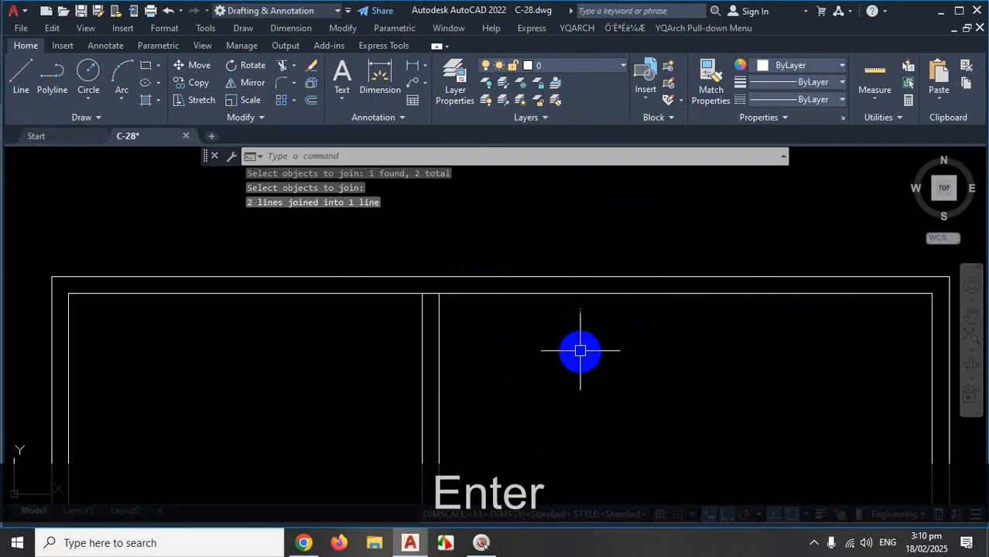
{"action": "left_click", "coordinate": [576, 293]}
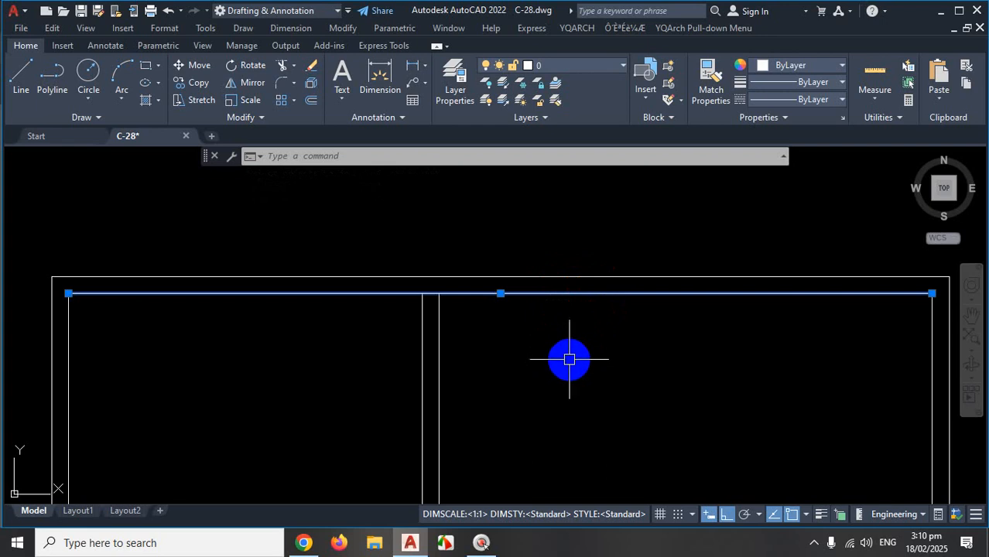
{"action": "key", "text": "Escape"}
Zoom around the wardrobe elevations and return focus to the AutoCAD drawing.
{"action": "scroll", "coordinate": [572, 346], "scroll_direction": "down", "scroll_amount": 5}
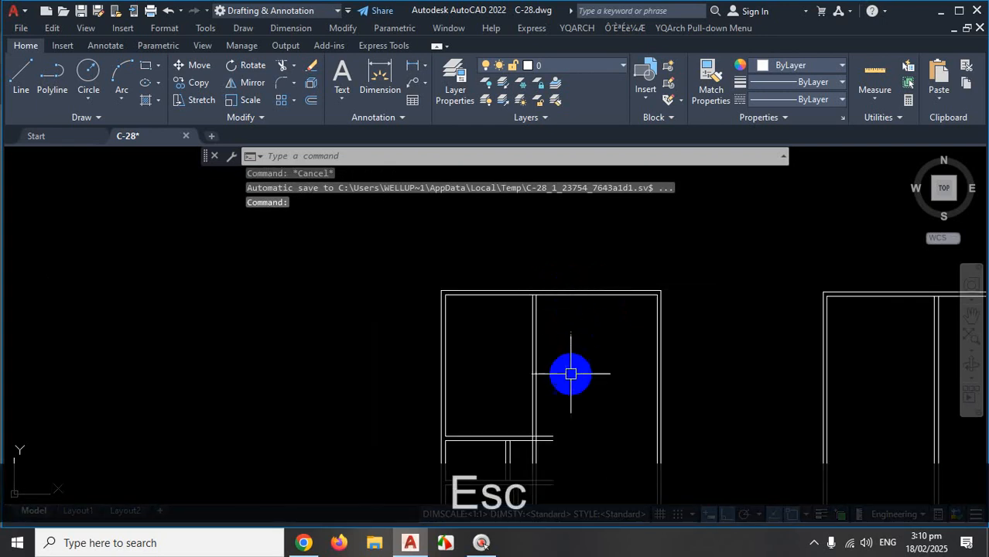
{"action": "scroll", "coordinate": [558, 393], "scroll_direction": "up", "scroll_amount": 5}
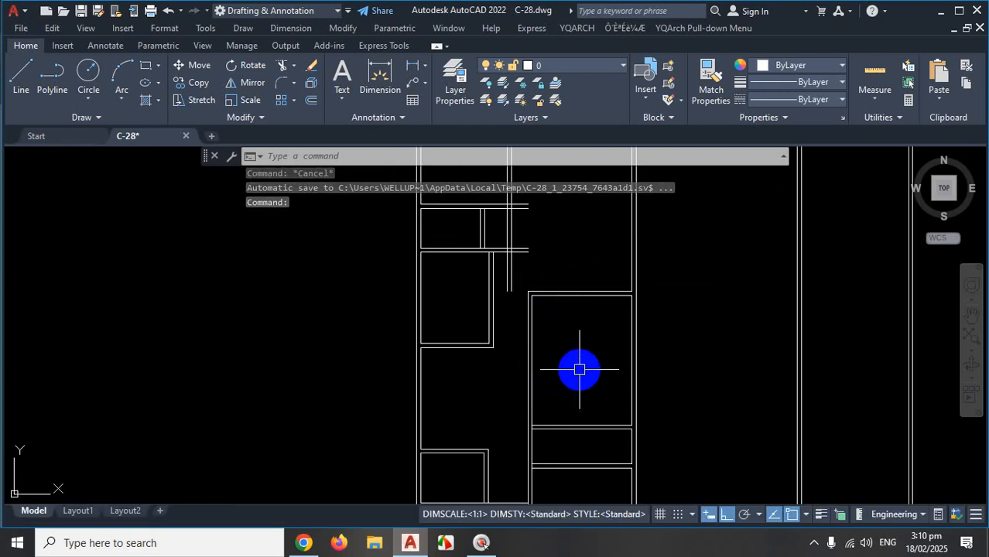
{"action": "scroll", "coordinate": [550, 306], "scroll_direction": "down", "scroll_amount": 2}
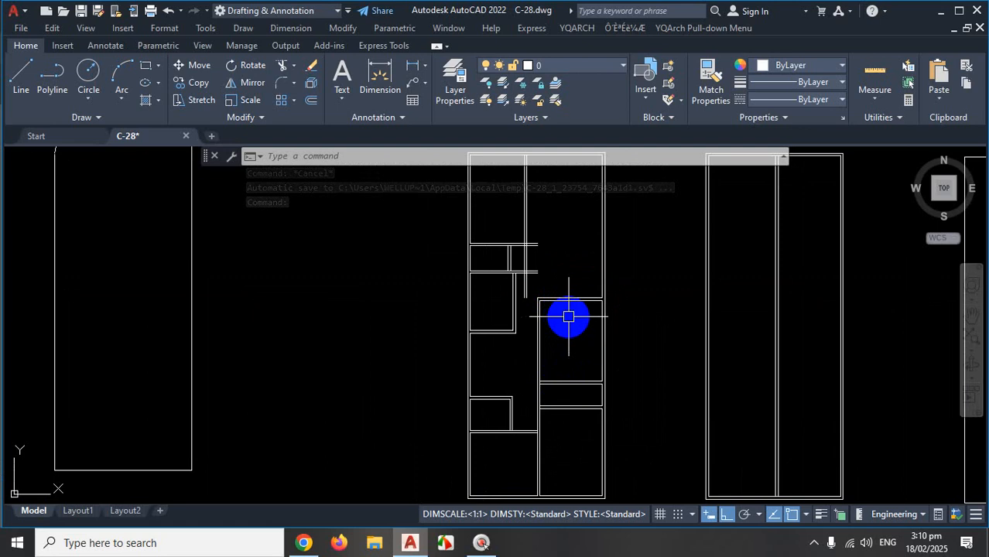
{"action": "scroll", "coordinate": [565, 317], "scroll_direction": "down", "scroll_amount": 2}
{"action": "scroll", "coordinate": [555, 384], "scroll_direction": "up", "scroll_amount": 4}
{"action": "scroll", "coordinate": [555, 384], "scroll_direction": "down", "scroll_amount": 5}
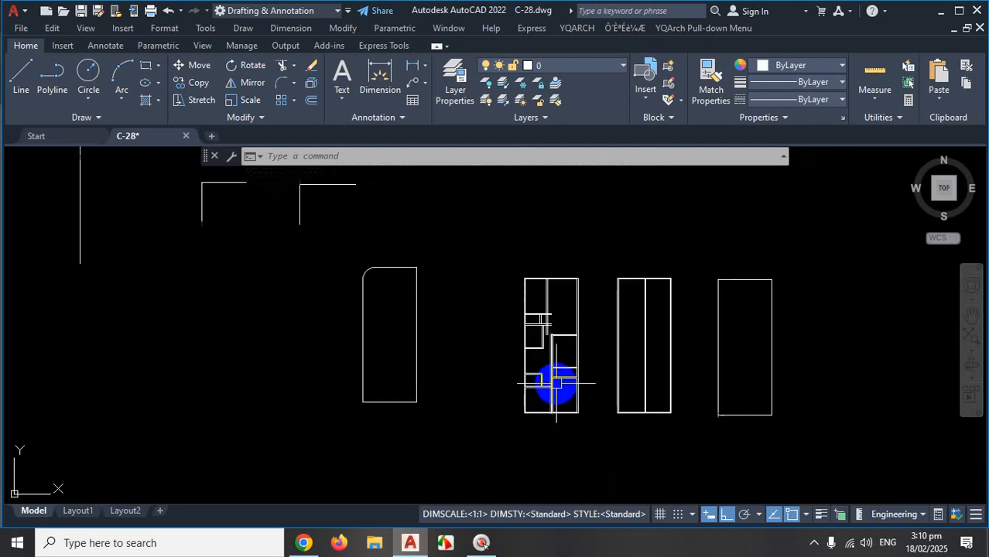
{"action": "scroll", "coordinate": [536, 309], "scroll_direction": "up", "scroll_amount": 5}
{"action": "scroll", "coordinate": [562, 282], "scroll_direction": "down", "scroll_amount": 6}
{"action": "scroll", "coordinate": [539, 236], "scroll_direction": "up", "scroll_amount": 4}
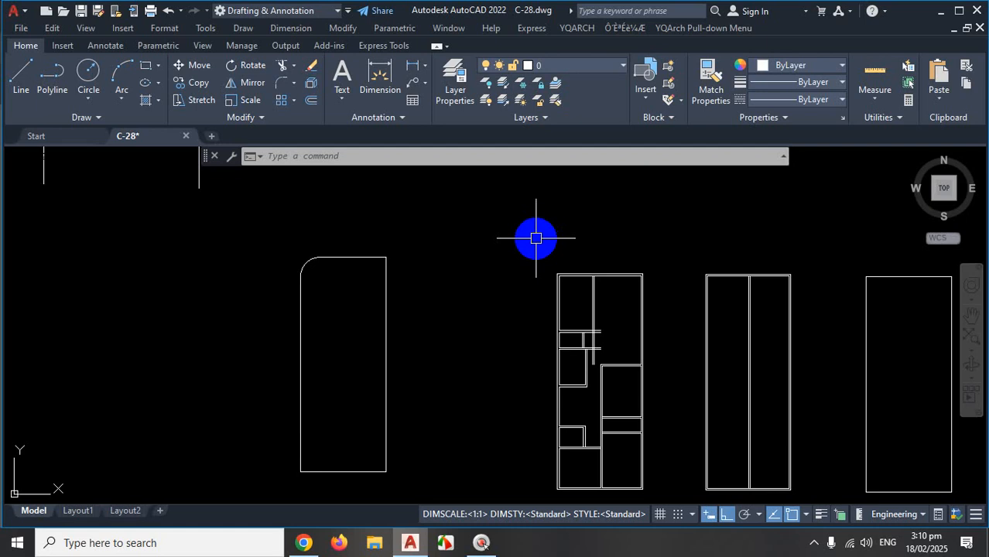
{"action": "scroll", "coordinate": [607, 272], "scroll_direction": "up", "scroll_amount": 6}
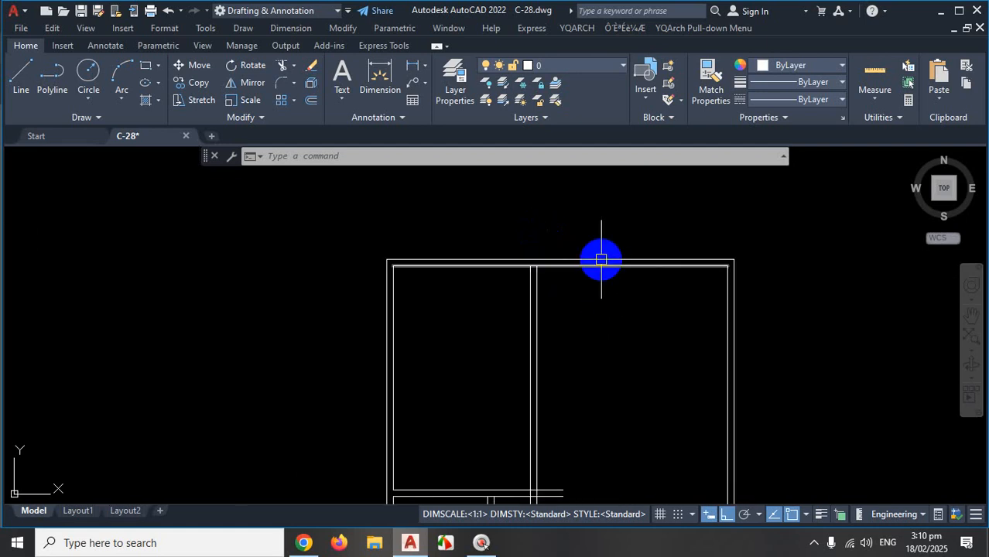
{"action": "scroll", "coordinate": [600, 263], "scroll_direction": "down", "scroll_amount": 5}
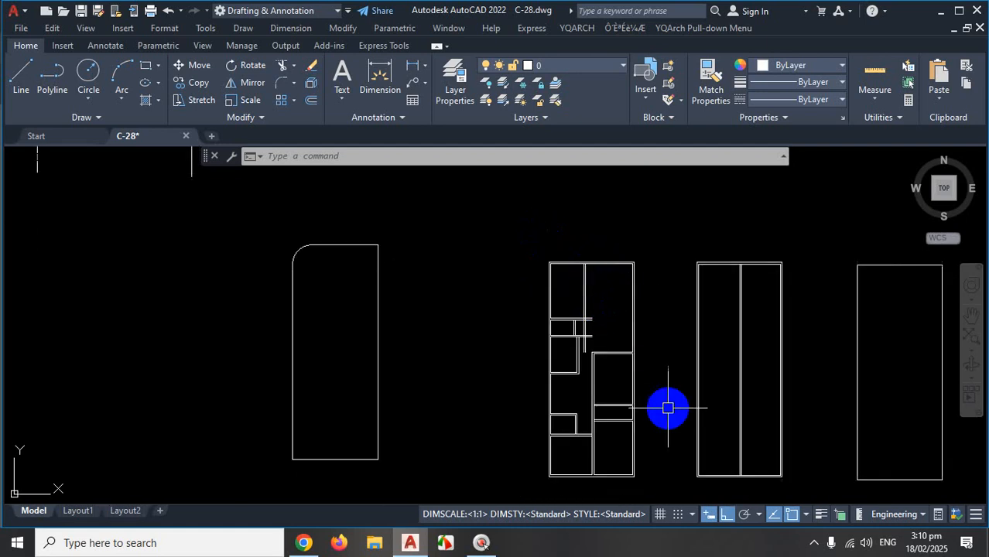
{"action": "left_click", "coordinate": [815, 545]}
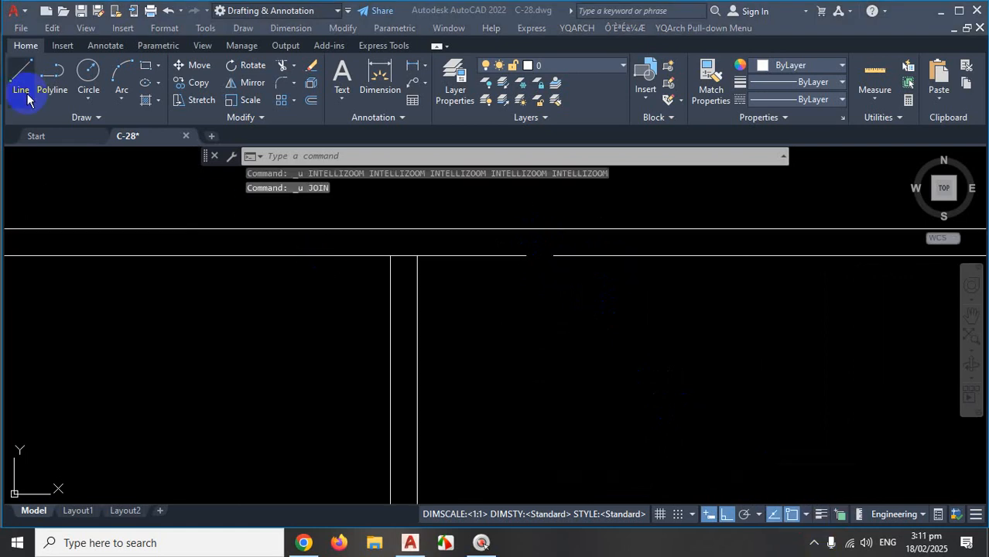
{"action": "left_click", "coordinate": [30, 84]}
{"action": "scroll", "coordinate": [518, 283], "scroll_direction": "up", "scroll_amount": 2}
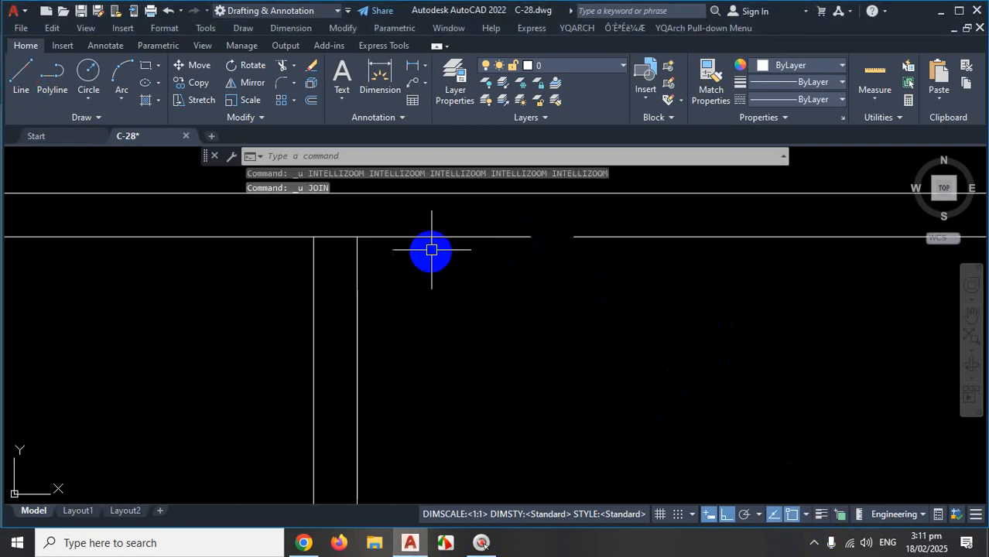
Bridge the gap in the wardrobe's top edge with a line and join the three pieces into one line.
{"action": "scroll", "coordinate": [431, 249], "scroll_direction": "up", "scroll_amount": 2}
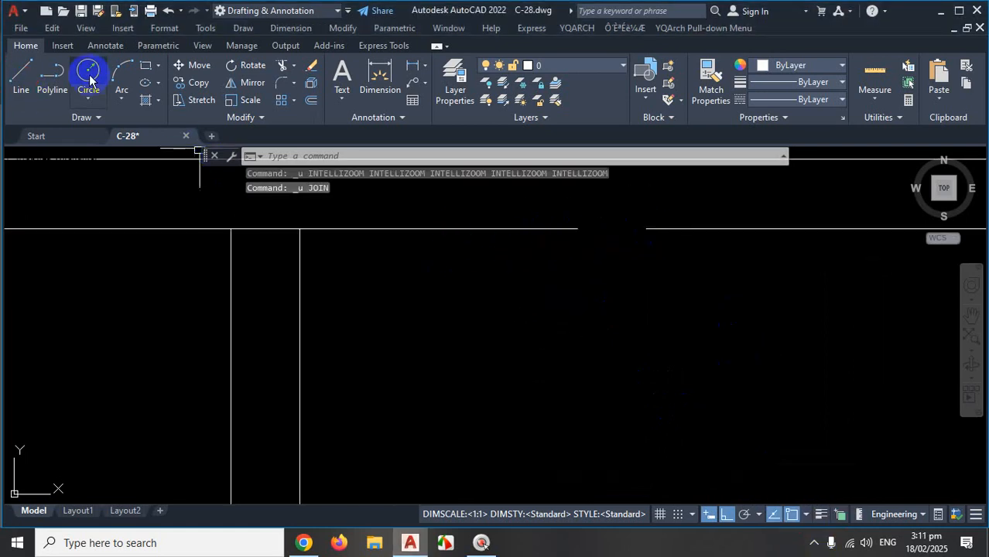
{"action": "left_click", "coordinate": [26, 84]}
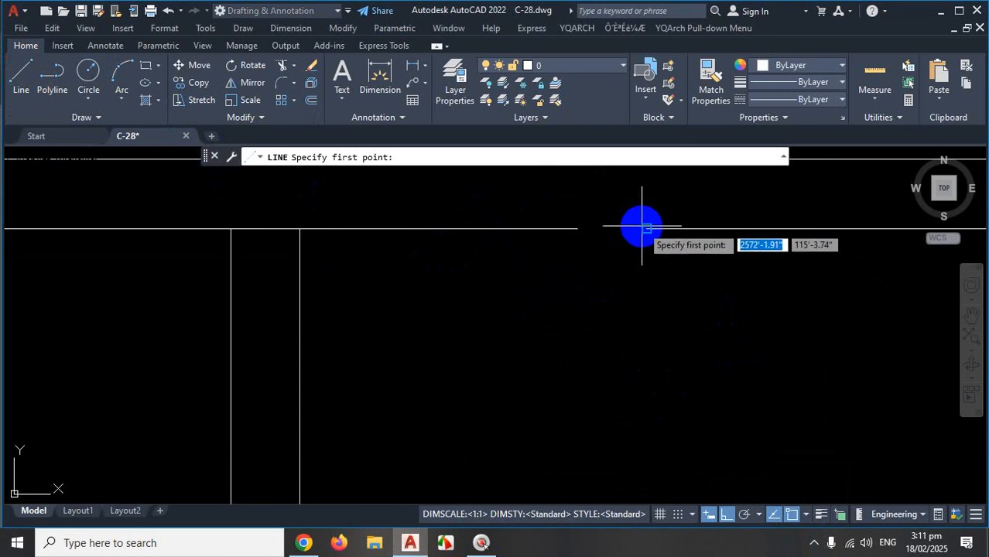
{"action": "left_click", "coordinate": [646, 229]}
{"action": "left_click", "coordinate": [580, 227]}
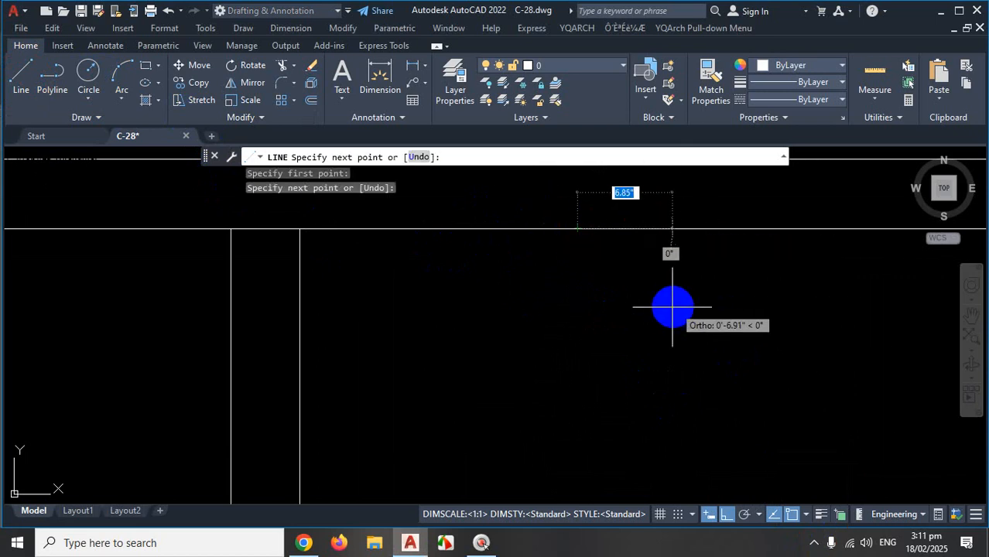
{"action": "key", "text": "Escape"}
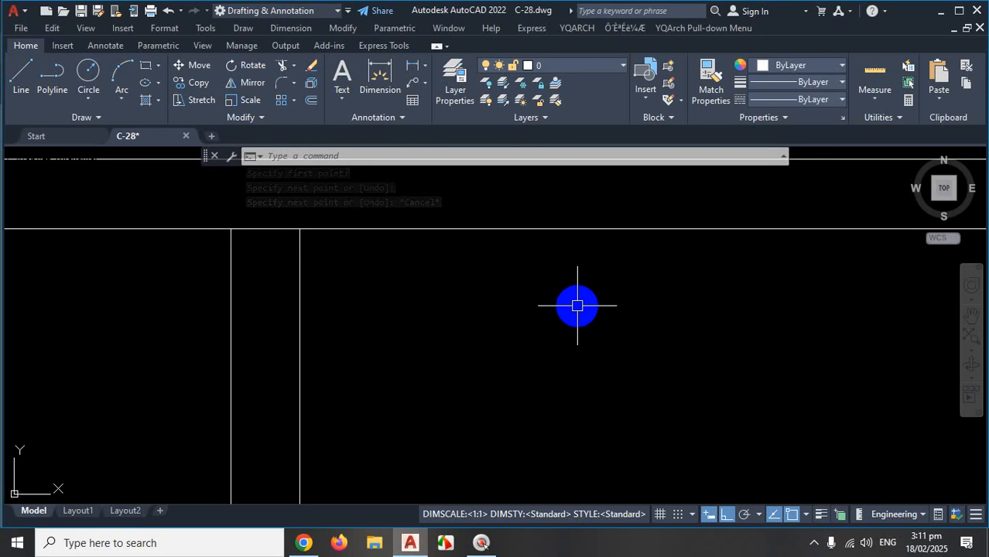
{"action": "left_click", "coordinate": [403, 234]}
{"action": "left_click", "coordinate": [393, 215]}
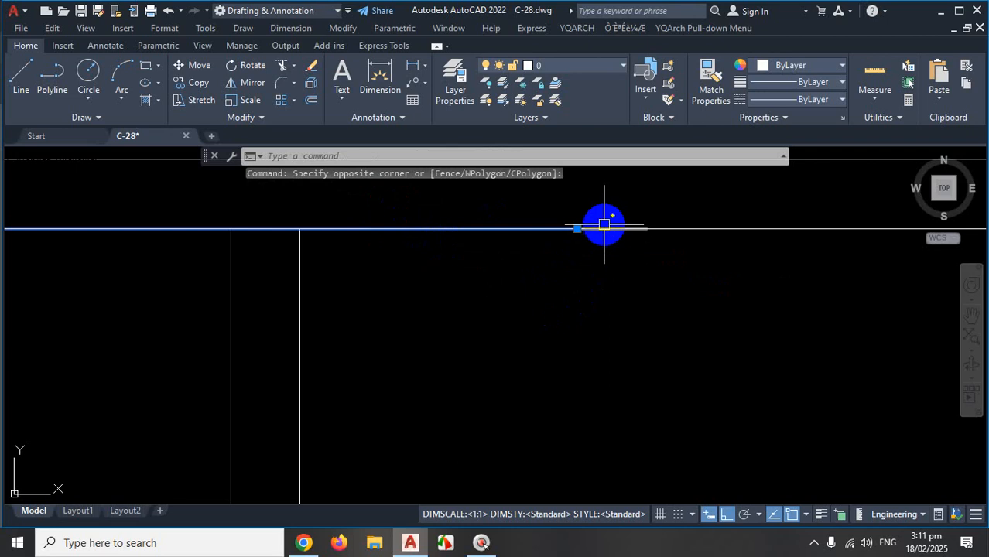
{"action": "left_click", "coordinate": [605, 225]}
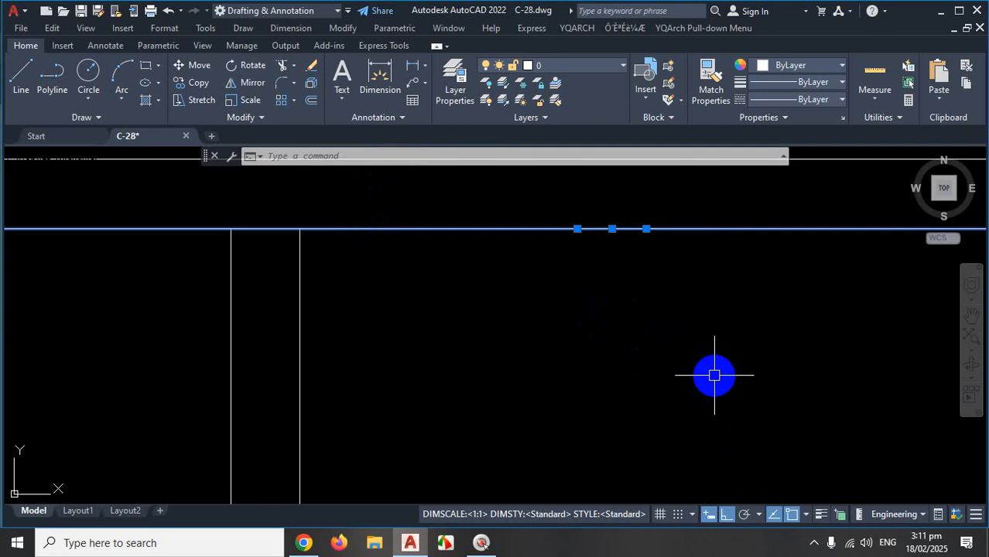
{"action": "key", "text": "j"}
{"action": "key", "text": "Return"}
{"action": "left_click", "coordinate": [657, 230]}
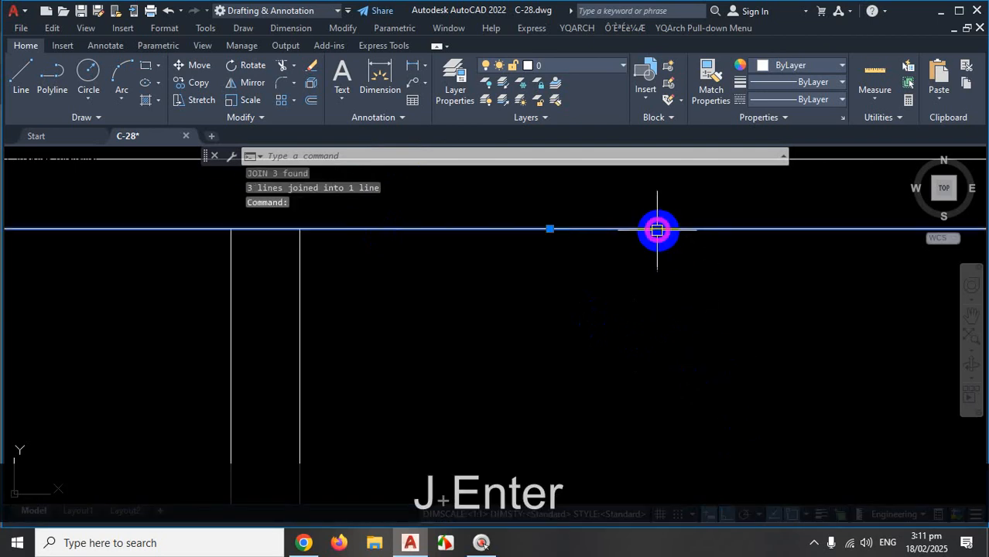
Join the top horizontal line and the vertical side line into one L-shaped polyline.
{"action": "scroll", "coordinate": [612, 271], "scroll_direction": "down", "scroll_amount": 4}
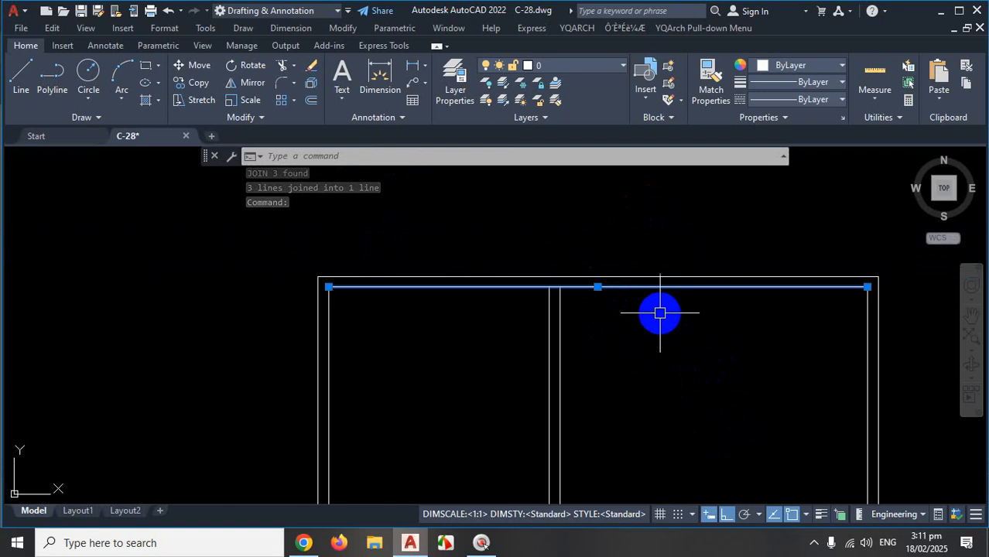
{"action": "scroll", "coordinate": [667, 306], "scroll_direction": "up", "scroll_amount": 2}
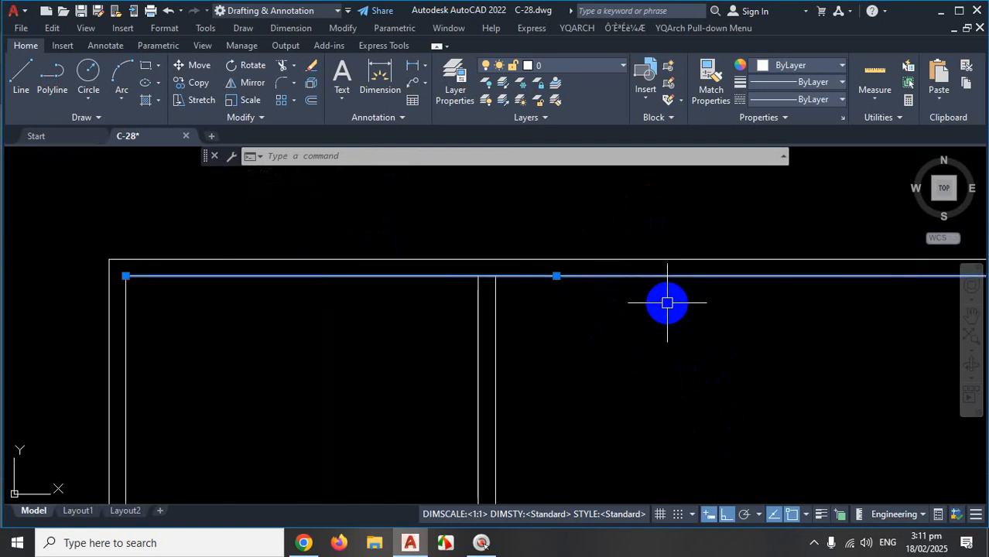
{"action": "scroll", "coordinate": [629, 298], "scroll_direction": "up", "scroll_amount": 2}
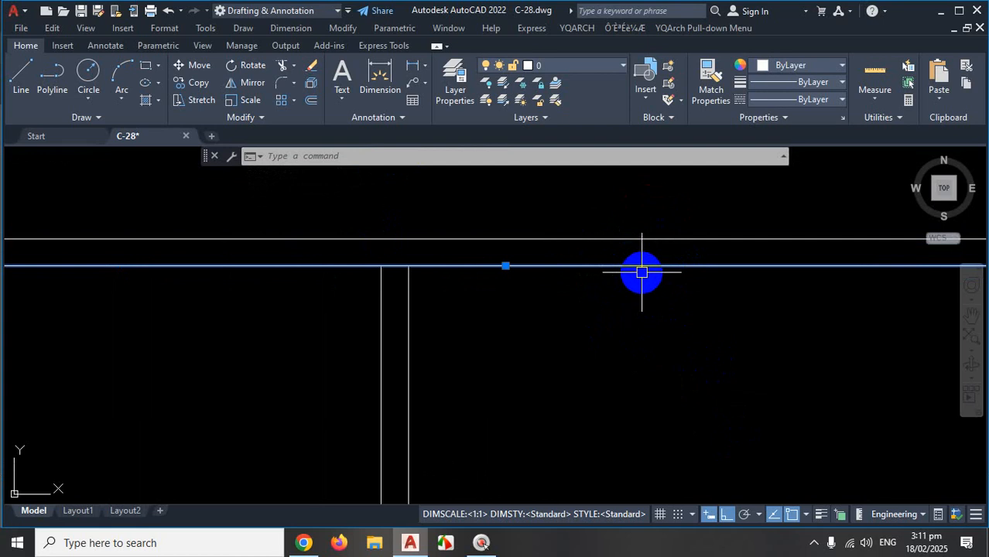
{"action": "scroll", "coordinate": [628, 271], "scroll_direction": "down", "scroll_amount": 5}
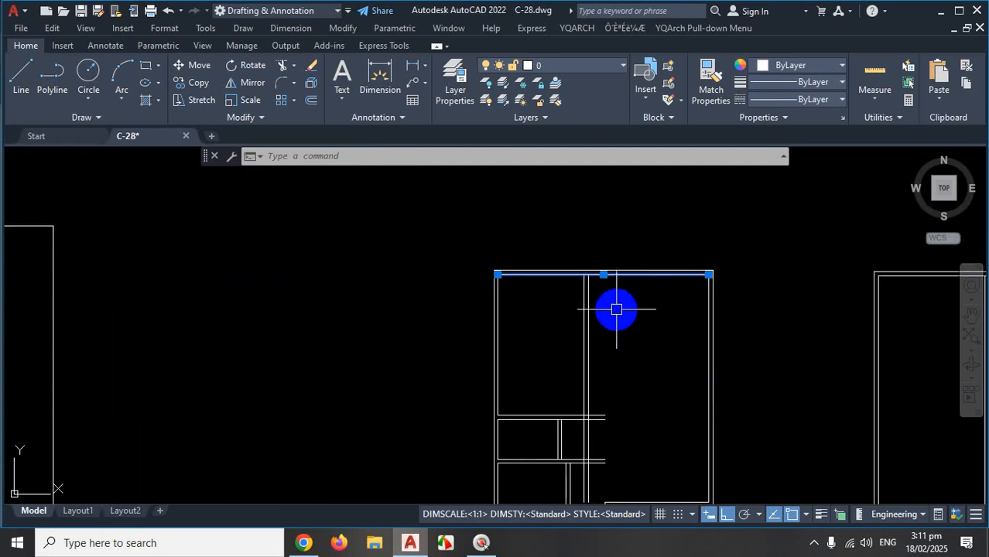
{"action": "scroll", "coordinate": [621, 308], "scroll_direction": "down", "scroll_amount": 6}
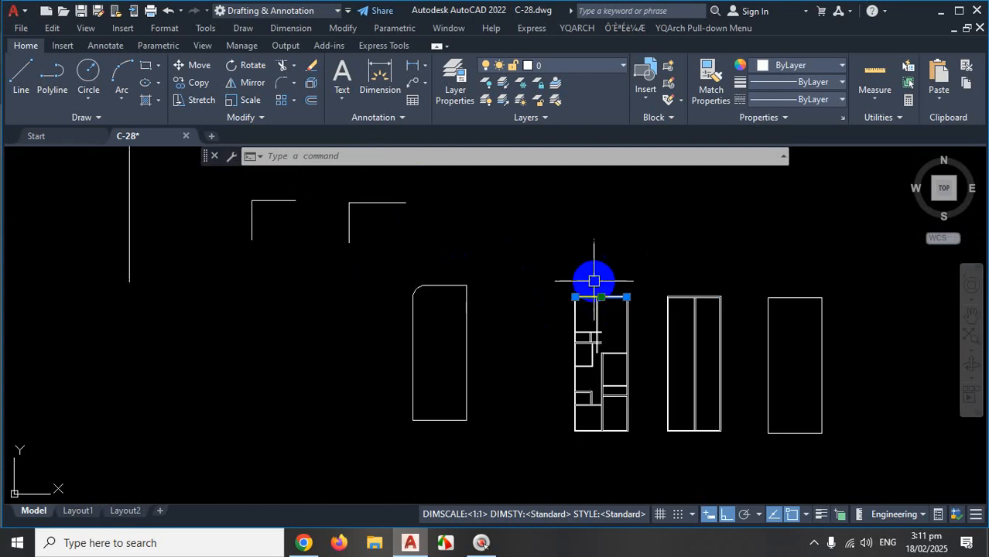
{"action": "scroll", "coordinate": [609, 292], "scroll_direction": "up", "scroll_amount": 8}
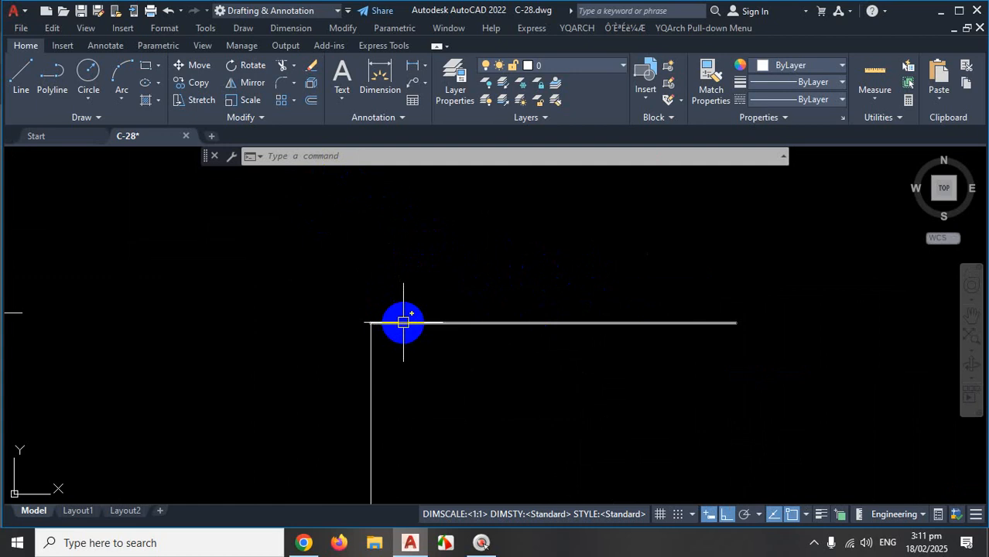
{"action": "left_click", "coordinate": [374, 358]}
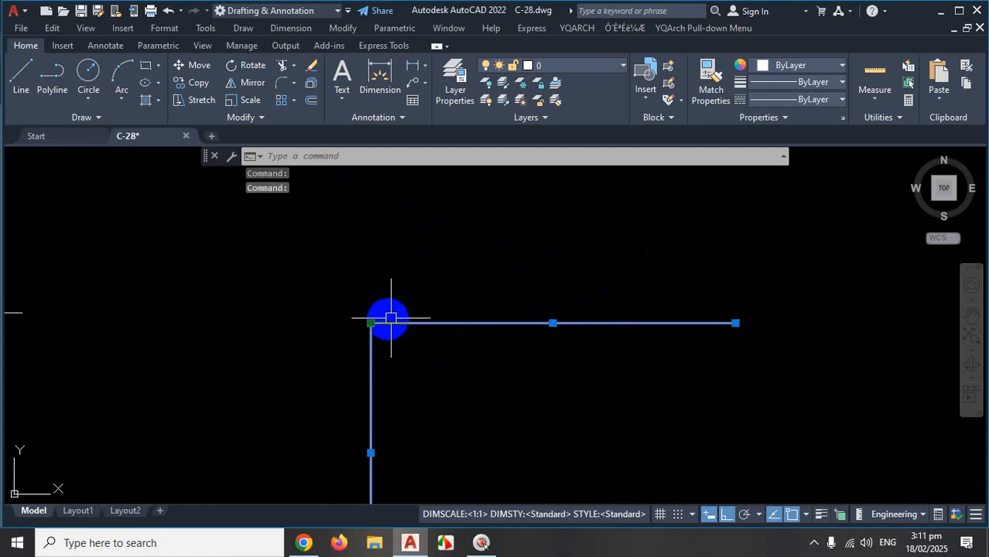
{"action": "type", "text": "j"}
{"action": "key", "text": "Return"}
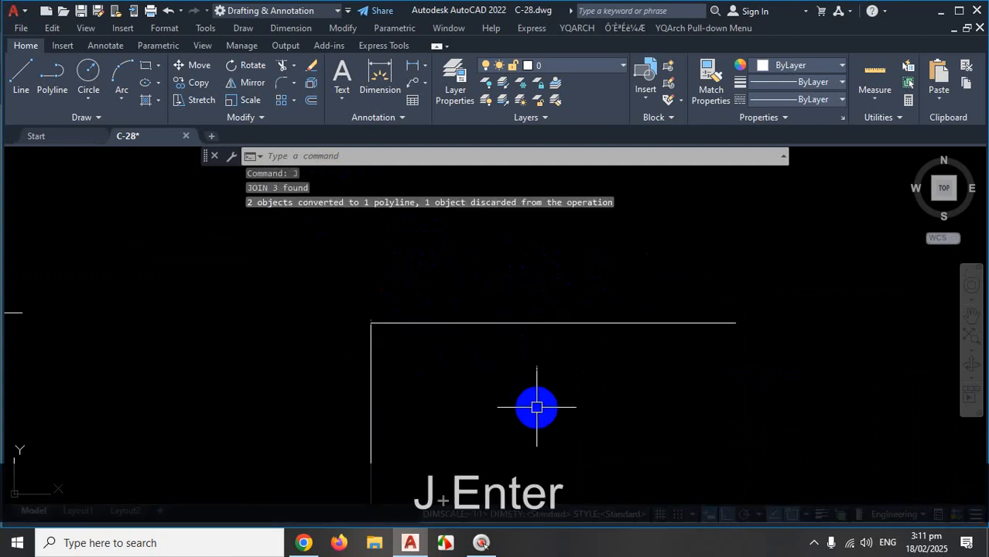
{"action": "scroll", "coordinate": [556, 417], "scroll_direction": "down", "scroll_amount": 4}
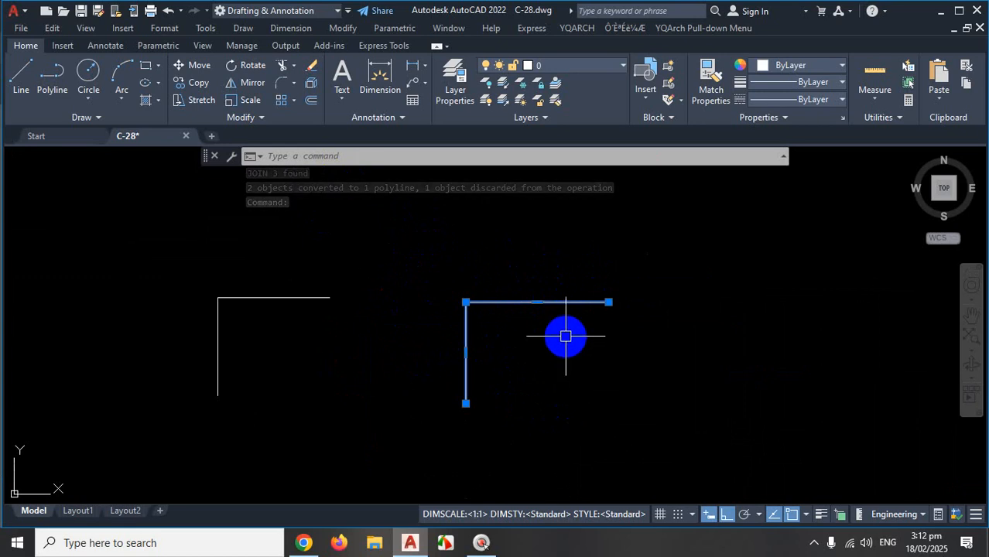
Stretch the top horizontal line by moving its left endpoint further right.
{"action": "scroll", "coordinate": [562, 308], "scroll_direction": "down", "scroll_amount": 3}
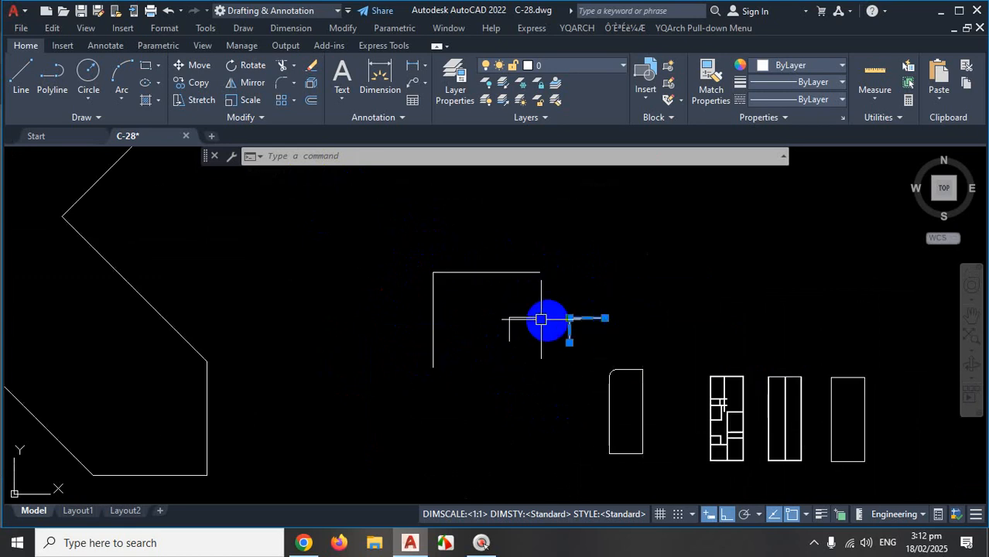
{"action": "scroll", "coordinate": [457, 282], "scroll_direction": "up", "scroll_amount": 4}
{"action": "key", "text": "Escape"}
{"action": "left_click", "coordinate": [454, 264]}
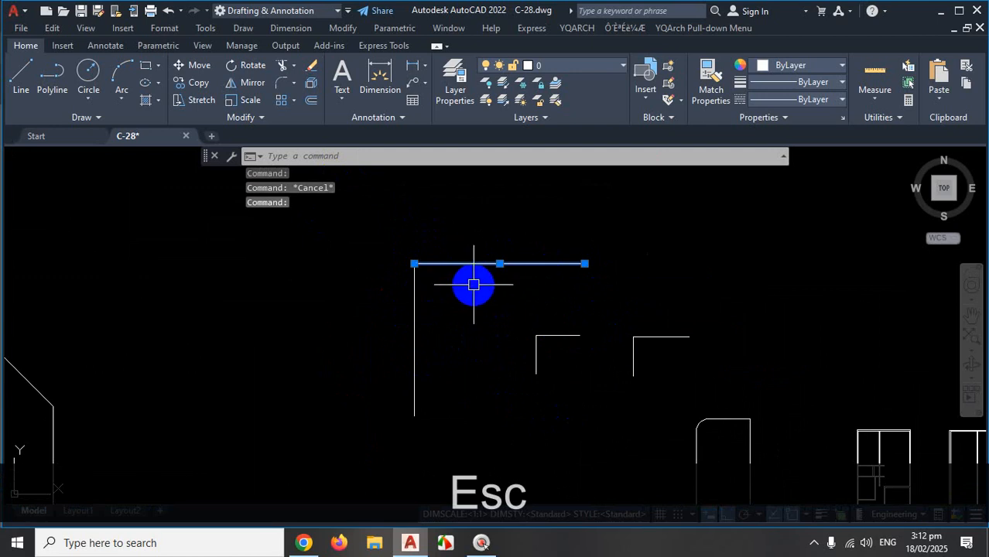
{"action": "left_click", "coordinate": [414, 264]}
{"action": "left_click", "coordinate": [443, 264]}
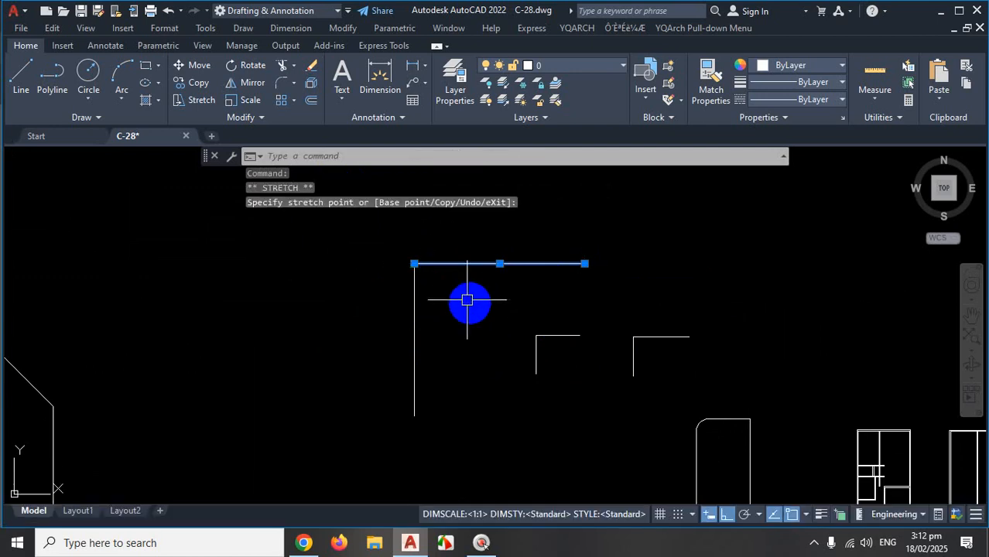
{"action": "left_click", "coordinate": [414, 264]}
{"action": "left_click", "coordinate": [491, 250]}
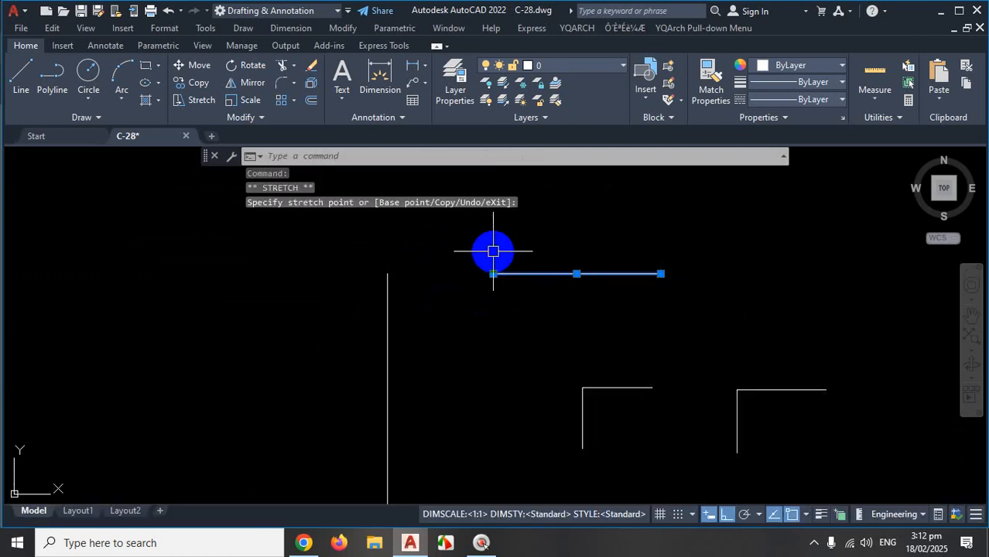
{"action": "key", "text": "Escape"}
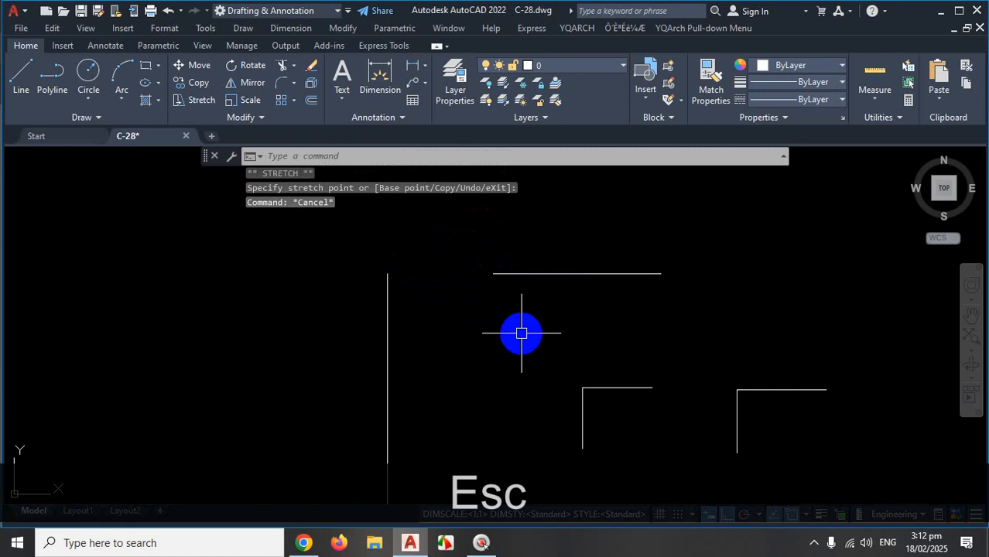
Try joining the top and vertical lines; Join reports 0 objects joined, then cancel it.
{"action": "type", "text": "J"}
{"action": "key", "text": "Return"}
{"action": "left_click", "coordinate": [513, 274]}
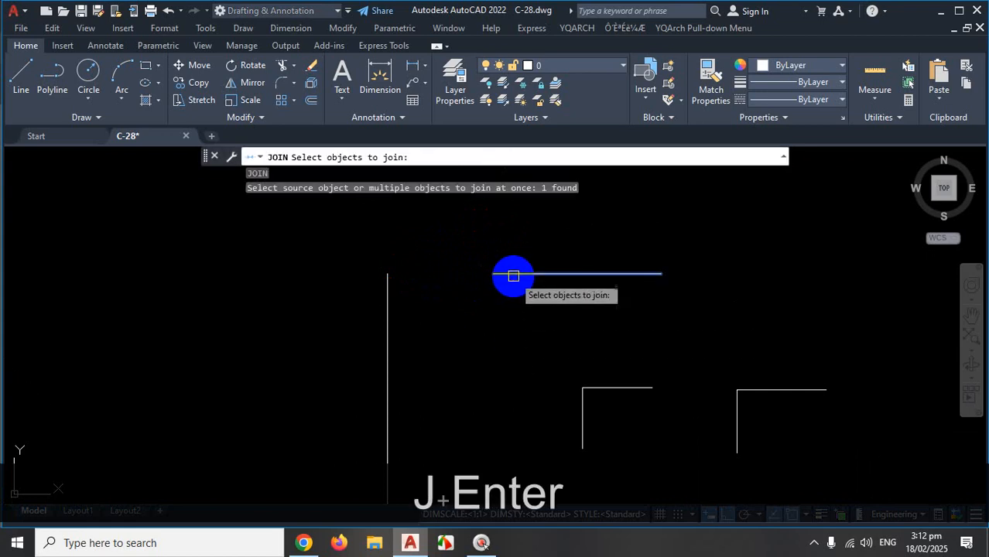
{"action": "left_click", "coordinate": [387, 338]}
{"action": "key", "text": "Return"}
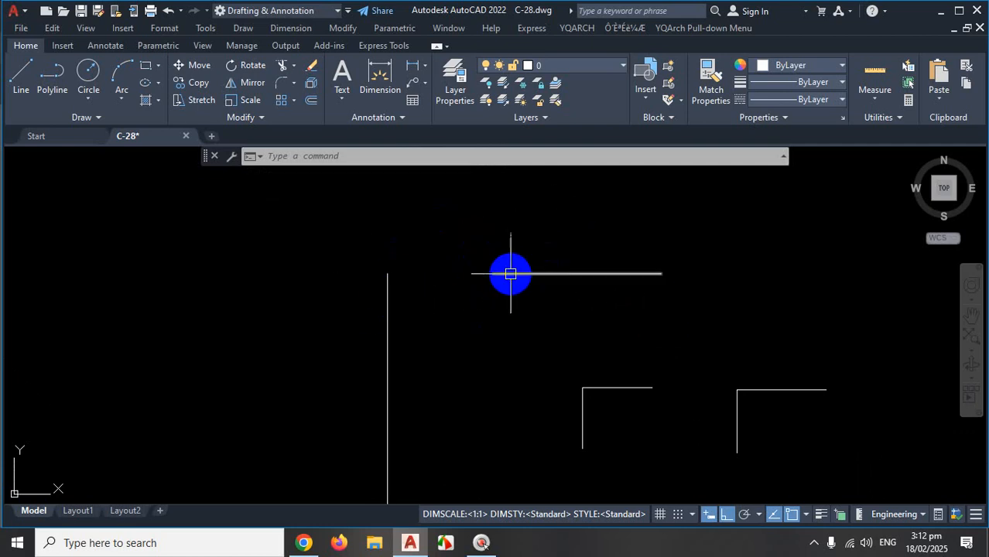
{"action": "scroll", "coordinate": [522, 294], "scroll_direction": "down", "scroll_amount": 10}
{"action": "scroll", "coordinate": [565, 316], "scroll_direction": "up", "scroll_amount": 6}
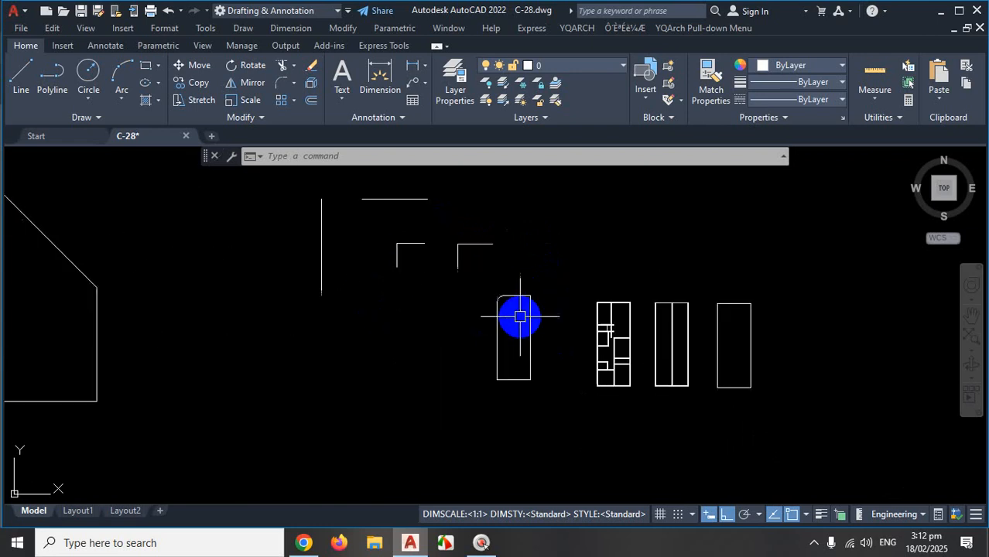
{"action": "scroll", "coordinate": [520, 315], "scroll_direction": "up", "scroll_amount": 4}
{"action": "key", "text": "Escape"}
{"action": "scroll", "coordinate": [503, 300], "scroll_direction": "down", "scroll_amount": 5}
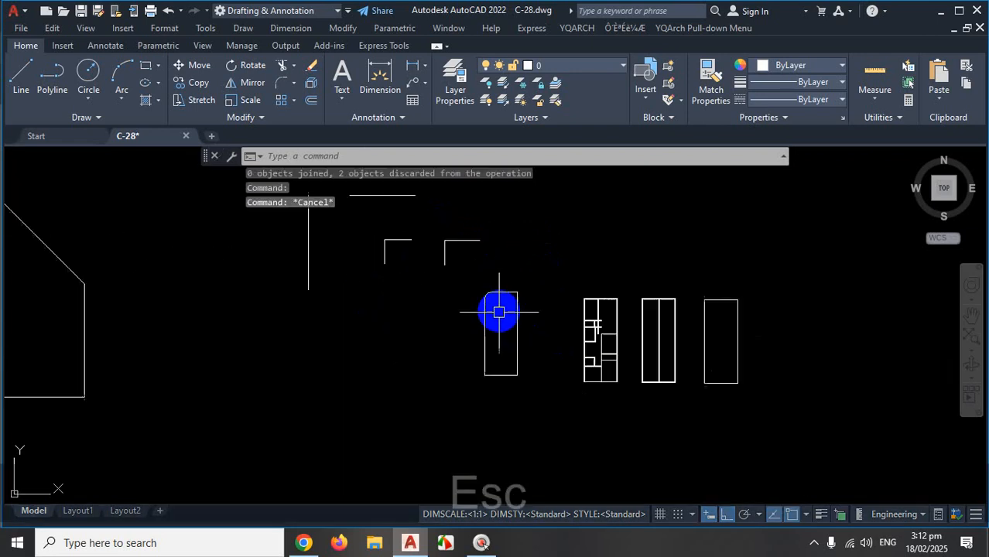
{"action": "scroll", "coordinate": [403, 230], "scroll_direction": "up", "scroll_amount": 5}
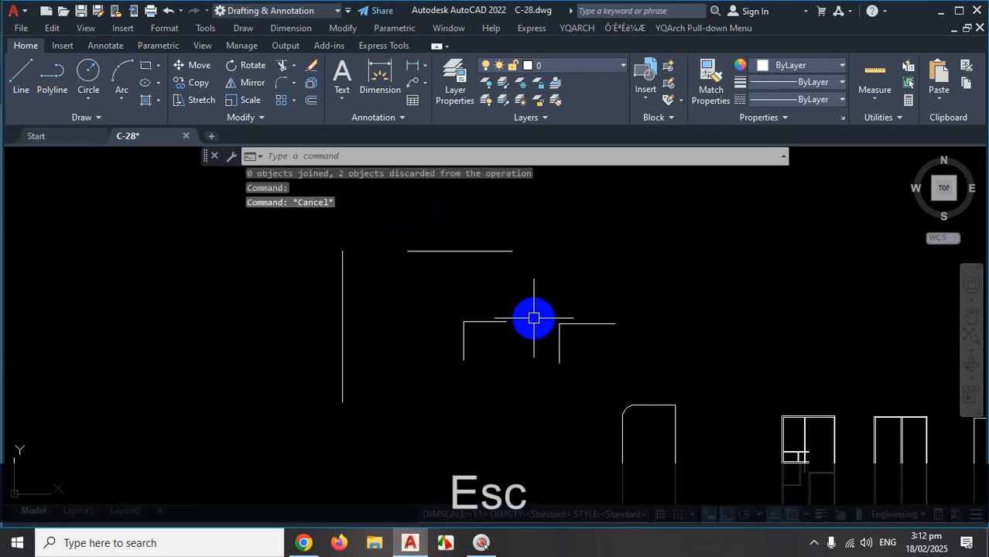
Fillet the top horizontal line and the vertical line into a sharp square corner.
{"action": "type", "text": "f"}
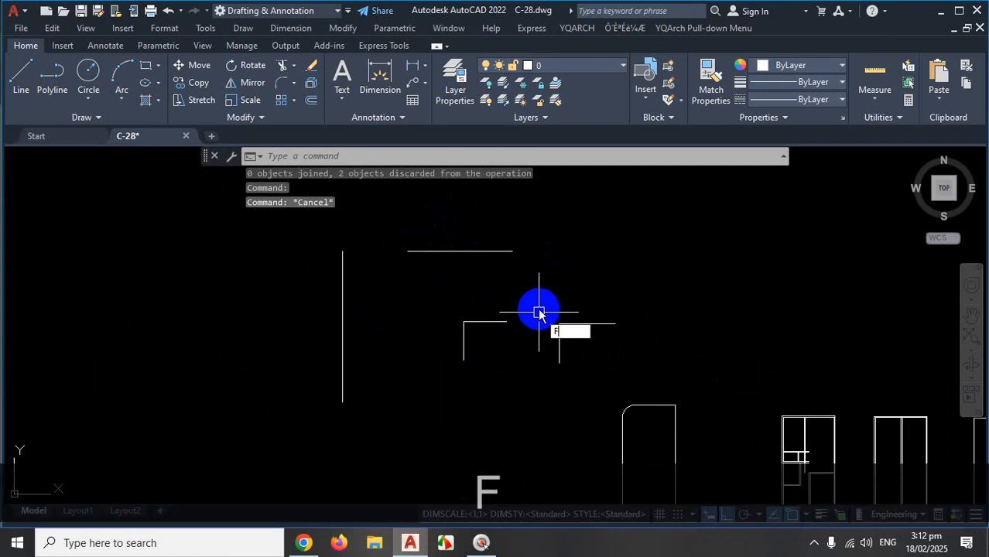
{"action": "key", "text": "Return"}
{"action": "left_click", "coordinate": [456, 251]}
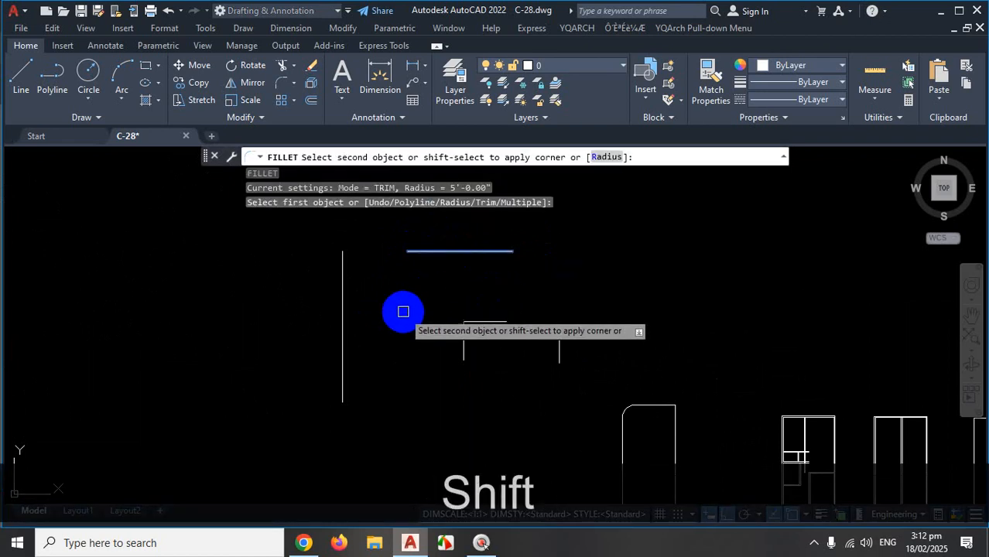
{"action": "left_click", "coordinate": [338, 305], "text": "shift"}
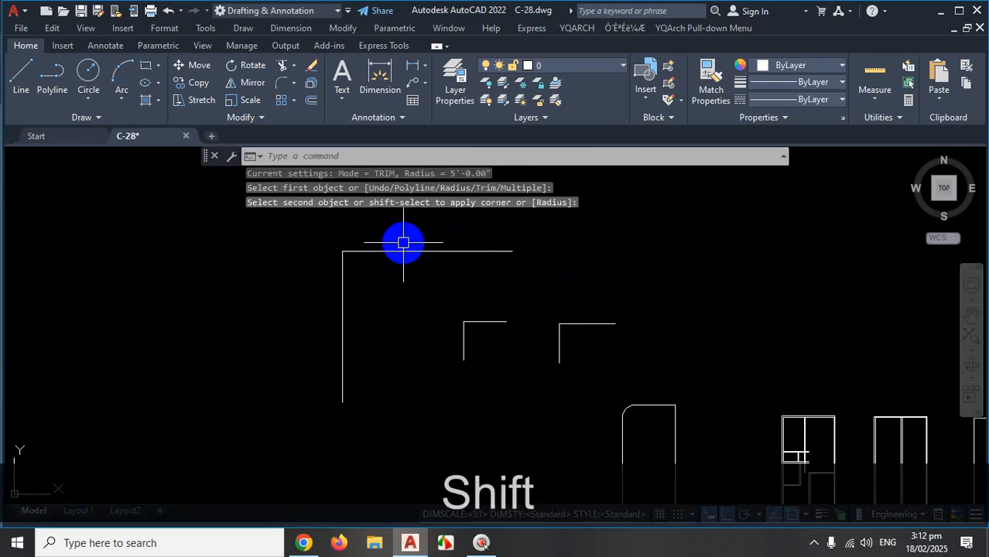
{"action": "key", "text": "Escape"}
Select both lines to check the new corner, then deselect them.
{"action": "left_click", "coordinate": [375, 251]}
{"action": "left_click", "coordinate": [342, 281]}
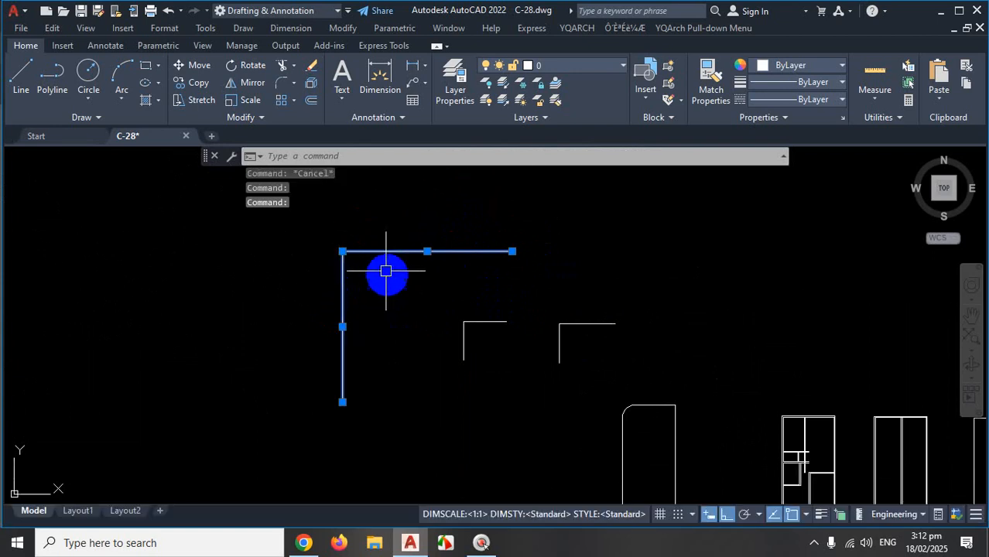
{"action": "key", "text": "Escape"}
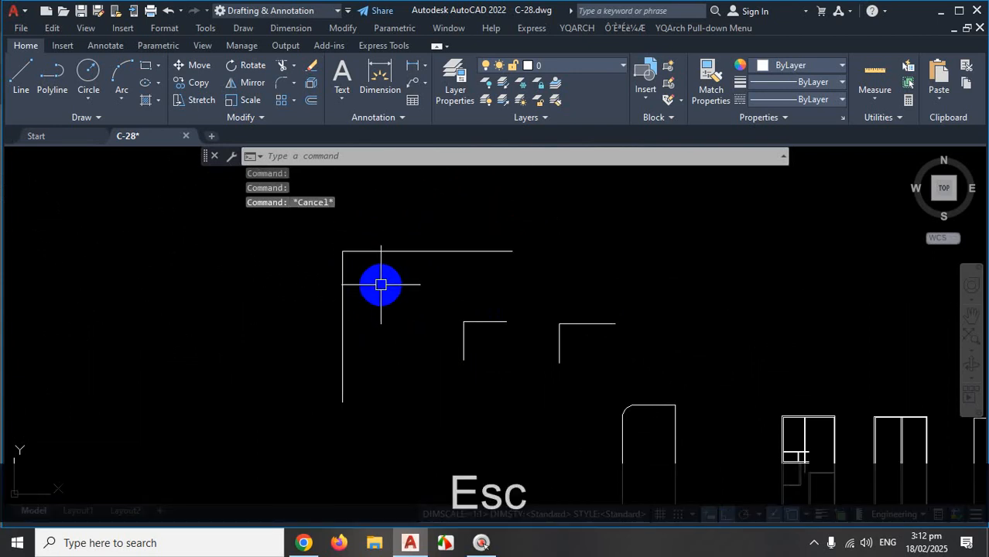
{"action": "scroll", "coordinate": [381, 282], "scroll_direction": "down", "scroll_amount": 6}
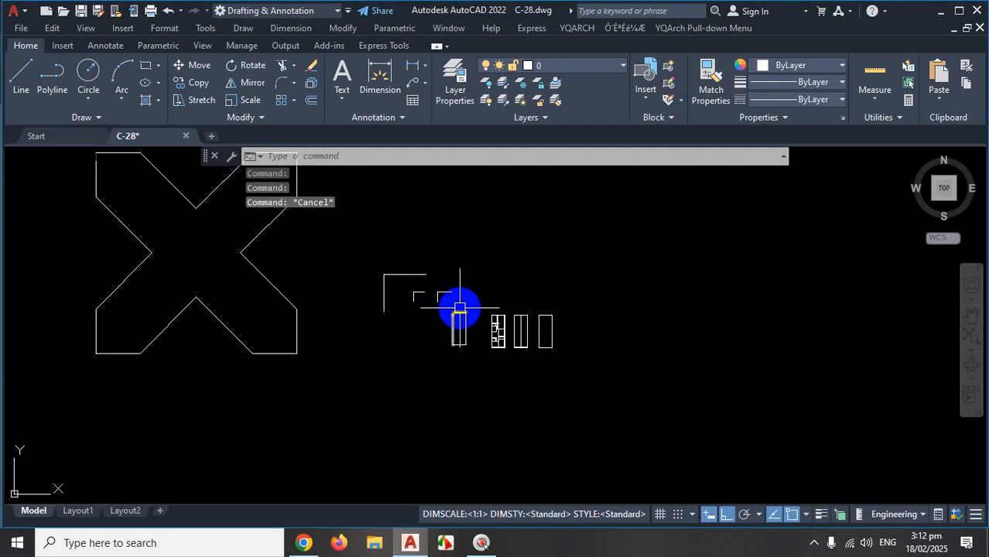
{"action": "scroll", "coordinate": [492, 317], "scroll_direction": "up", "scroll_amount": 5}
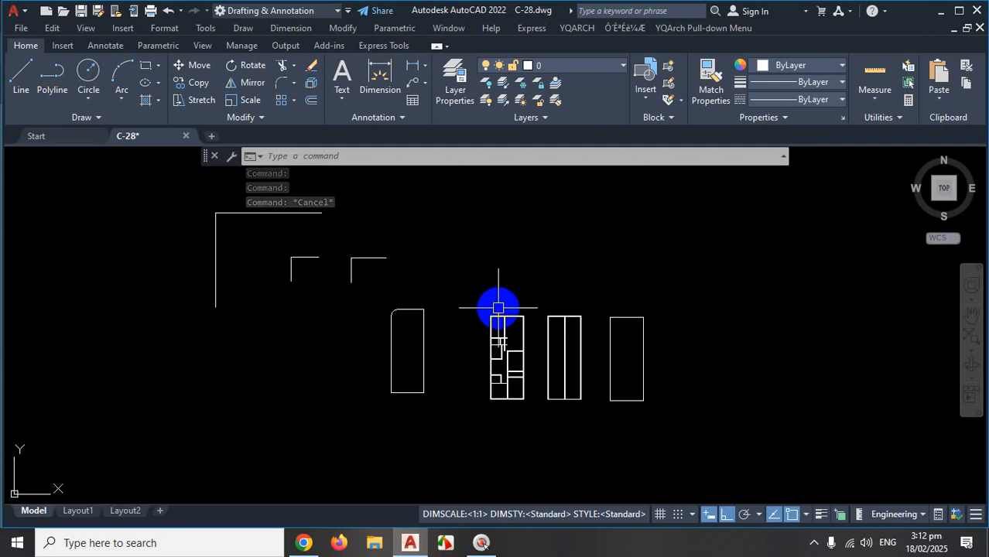
{"action": "scroll", "coordinate": [508, 348], "scroll_direction": "up", "scroll_amount": 6}
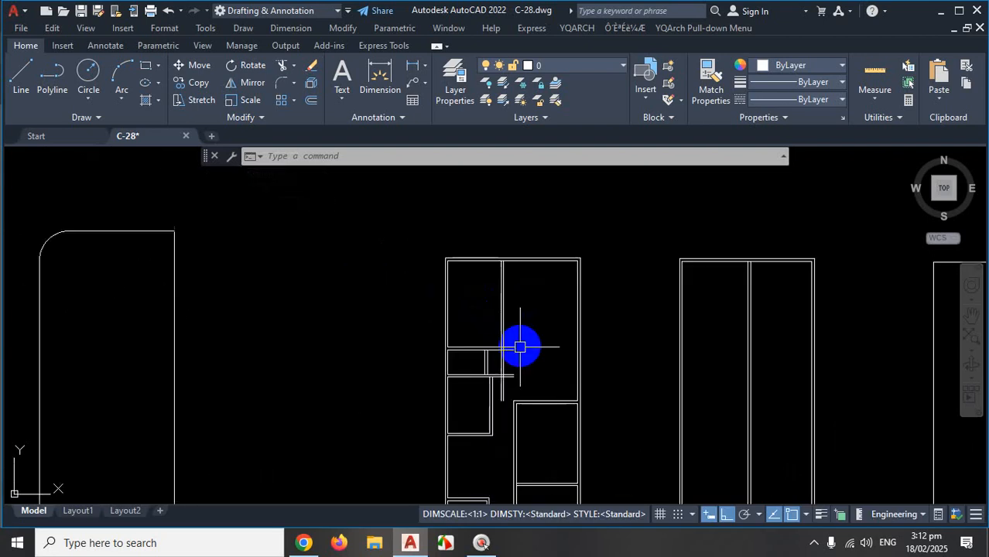
{"action": "scroll", "coordinate": [521, 355], "scroll_direction": "down", "scroll_amount": 5}
{"action": "scroll", "coordinate": [516, 369], "scroll_direction": "up", "scroll_amount": 6}
{"action": "scroll", "coordinate": [534, 371], "scroll_direction": "up", "scroll_amount": 3}
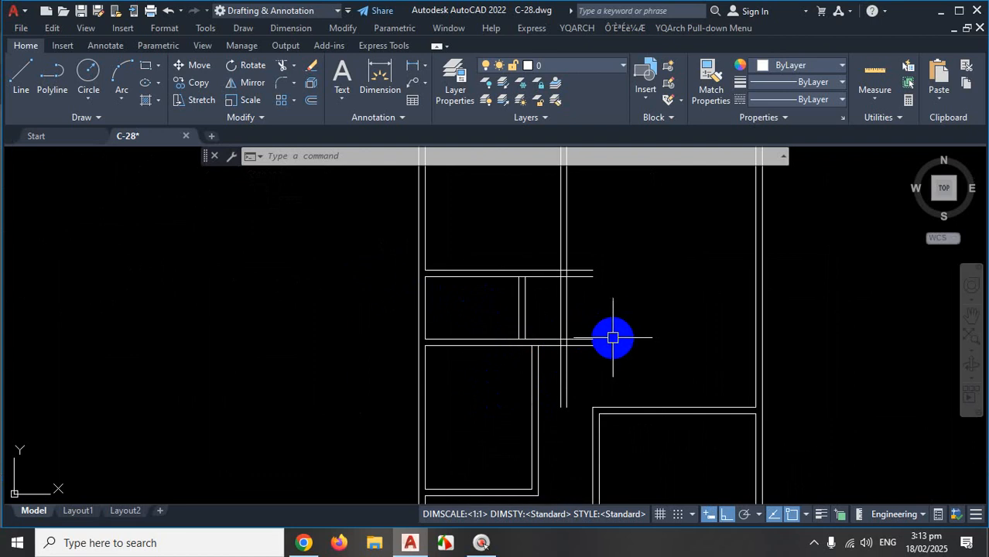
{"action": "key", "text": "ctrl"}
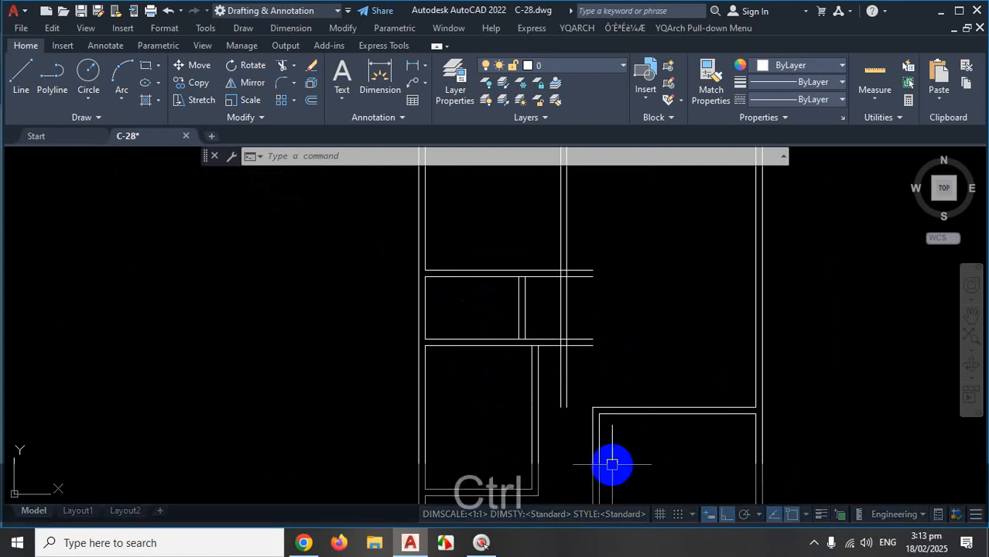
On the PDF floor plan in Chrome, sketch a red line along the living-room doorway walls, then clear it.
{"action": "left_click", "coordinate": [305, 540]}
{"action": "scroll", "coordinate": [517, 364], "scroll_direction": "up", "scroll_amount": 3}
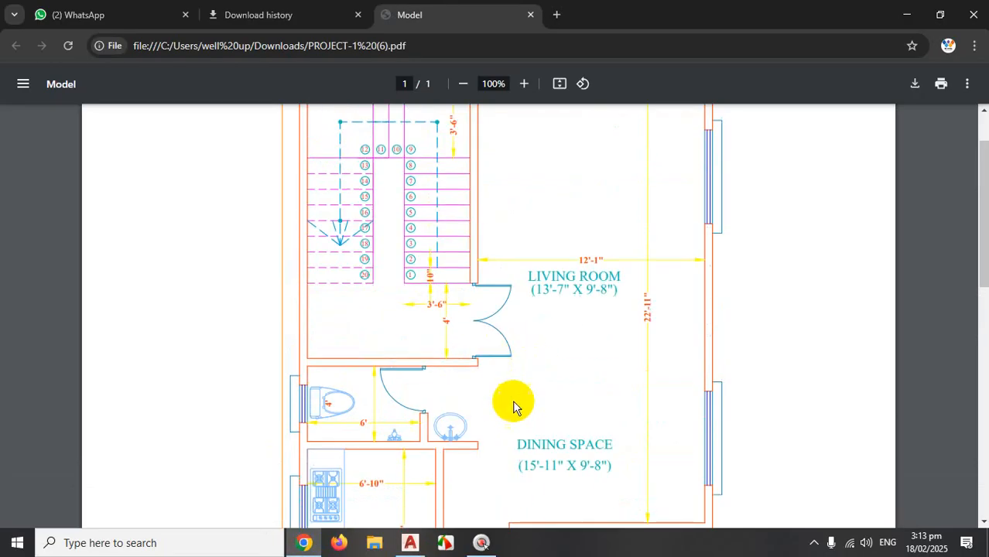
{"action": "key", "text": "ctrl+1"}
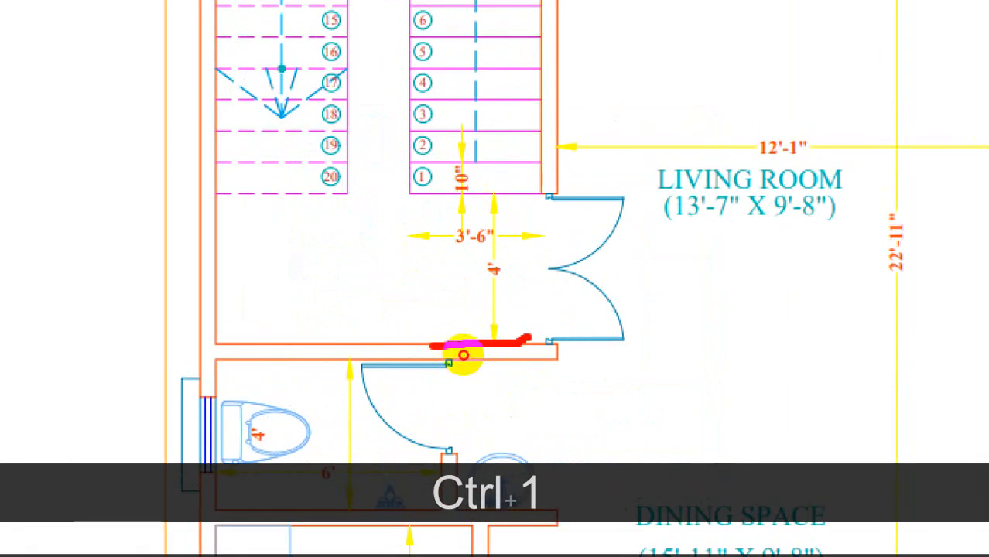
{"action": "mouse_move", "coordinate": [532, 340]}
{"action": "left_mouse_down"}
{"action": "mouse_move", "coordinate": [542, 263]}
{"action": "mouse_move", "coordinate": [534, 171]}
{"action": "mouse_move", "coordinate": [556, 224]}
{"action": "mouse_move", "coordinate": [557, 136]}
{"action": "left_mouse_up"}
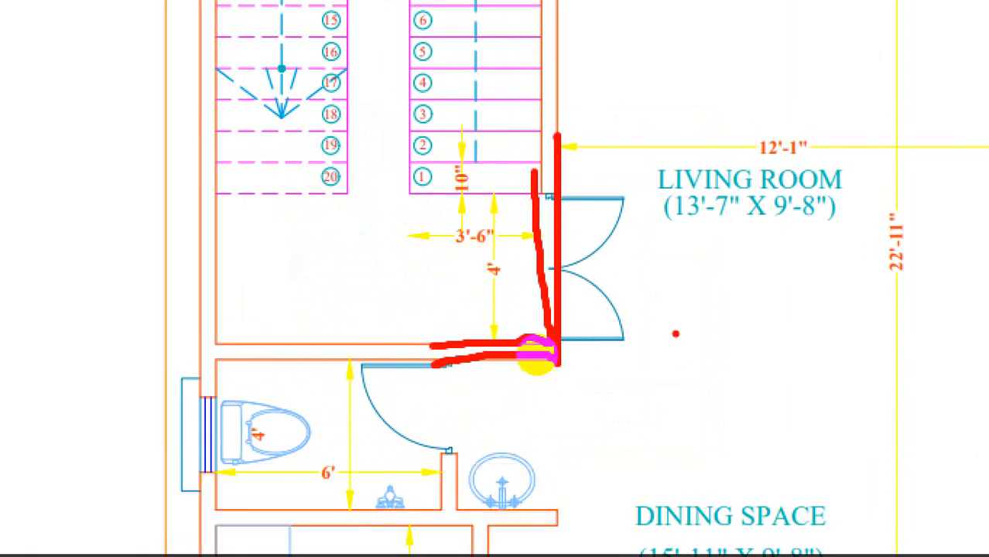
{"action": "key", "text": "ctrl+1"}
{"action": "key", "text": "Escape"}
{"action": "scroll", "coordinate": [475, 335], "scroll_direction": "down", "scroll_amount": 1}
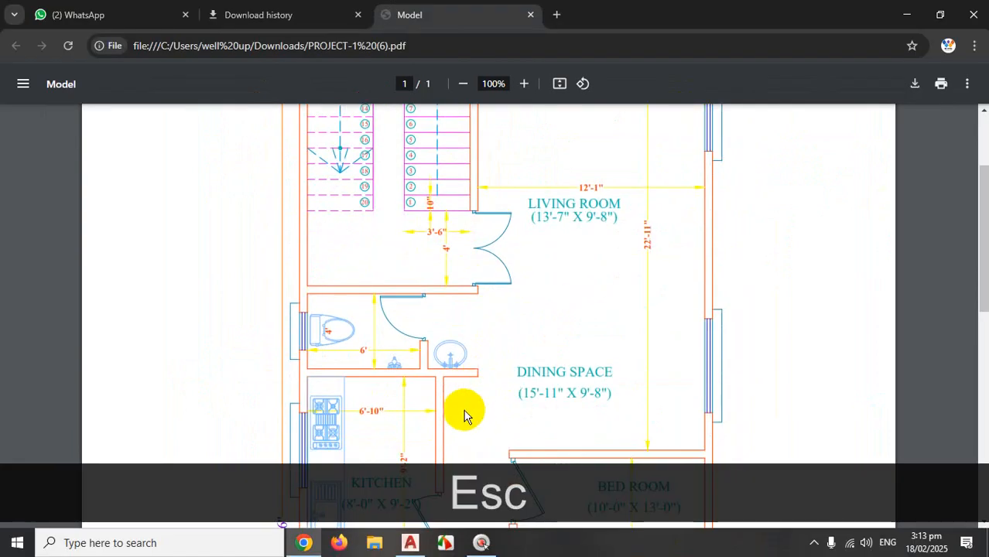
{"action": "scroll", "coordinate": [464, 414], "scroll_direction": "up", "scroll_amount": 1}
{"action": "scroll", "coordinate": [458, 411], "scroll_direction": "down", "scroll_amount": 4}
{"action": "scroll", "coordinate": [468, 363], "scroll_direction": "up", "scroll_amount": 4}
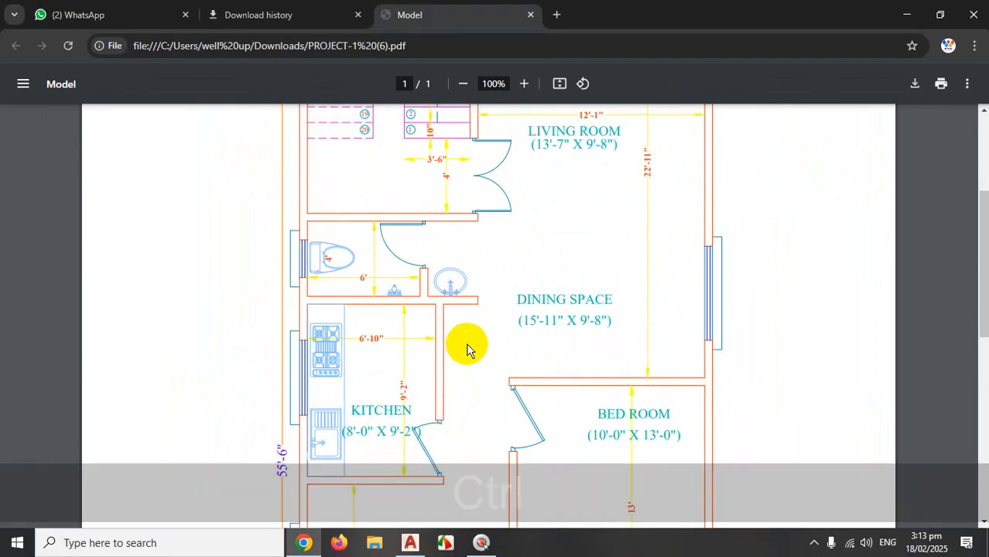
Mark the bathroom's right wall and the wall below the washbasin in red, clear them, and return to AutoCAD.
{"action": "key", "text": "ctrl+1"}
{"action": "left_click", "coordinate": [461, 343]}
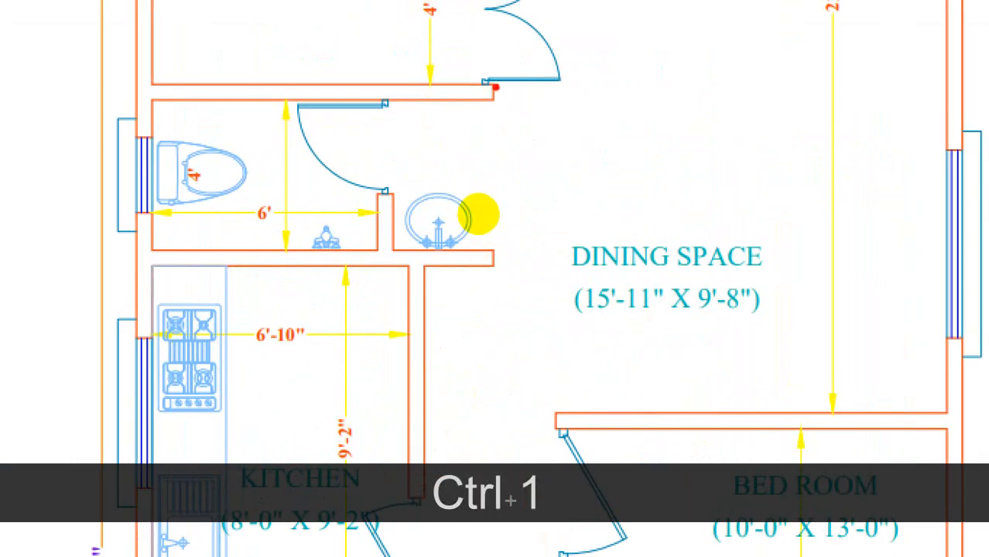
{"action": "left_click_drag", "start_coordinate": [475, 238], "coordinate": [474, 275]}
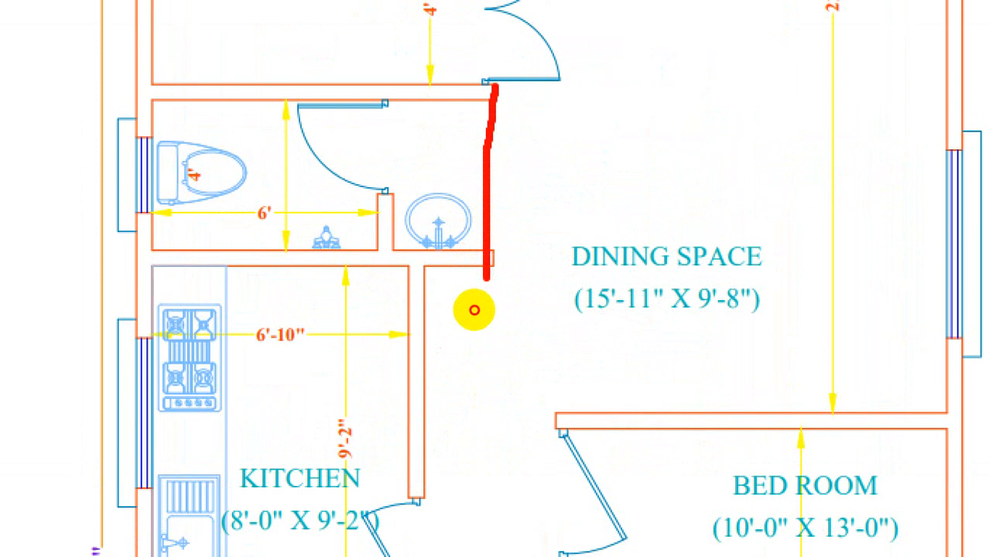
{"action": "left_click_drag", "start_coordinate": [391, 246], "coordinate": [472, 246]}
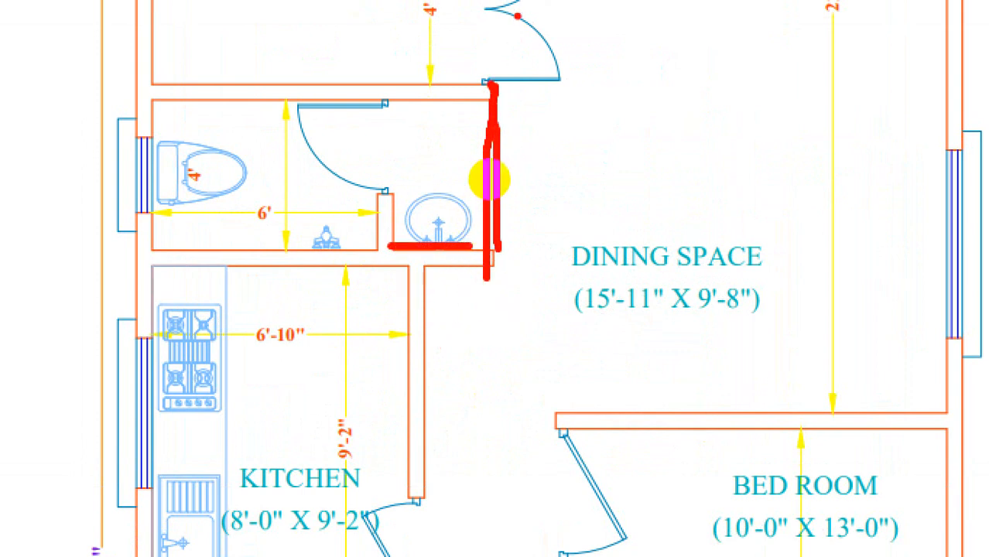
{"action": "key", "text": "ctrl+1"}
{"action": "key", "text": "Escape"}
{"action": "left_click", "coordinate": [409, 543]}
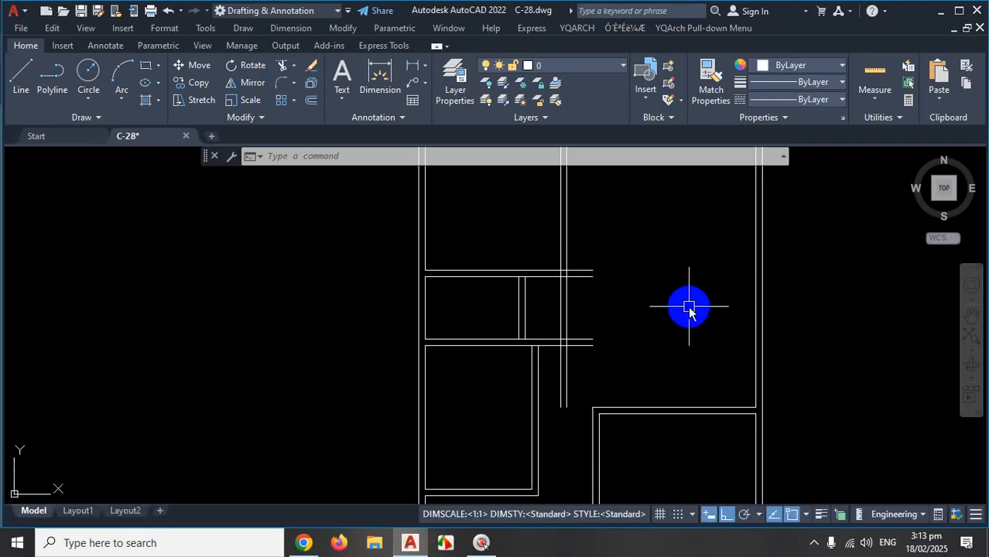
Run FILLET in Multiple mode and fillet the vertical and horizontal wall lines.
{"action": "type", "text": "F"}
{"action": "key", "text": "Return"}
{"action": "type", "text": "M"}
{"action": "key", "text": "Return"}
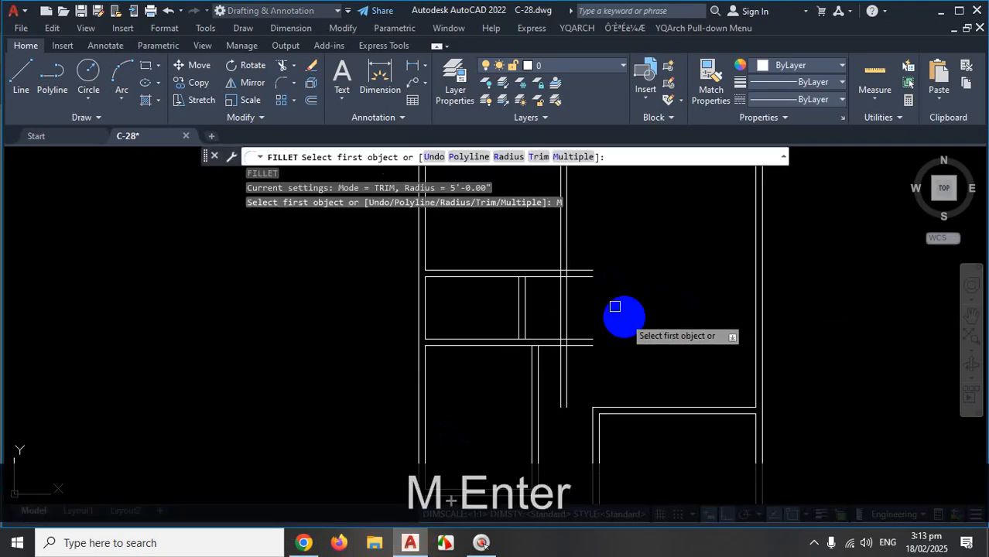
{"action": "scroll", "coordinate": [595, 271], "scroll_direction": "up", "scroll_amount": 4}
{"action": "left_click", "coordinate": [579, 261]}
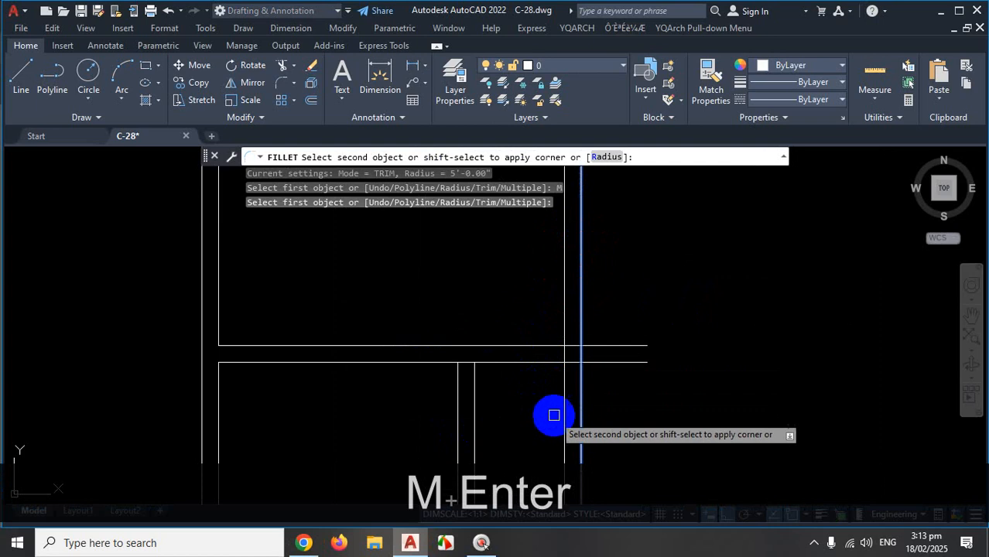
{"action": "left_click", "coordinate": [505, 358], "text": "shift"}
{"action": "scroll", "coordinate": [617, 295], "scroll_direction": "down", "scroll_amount": 2}
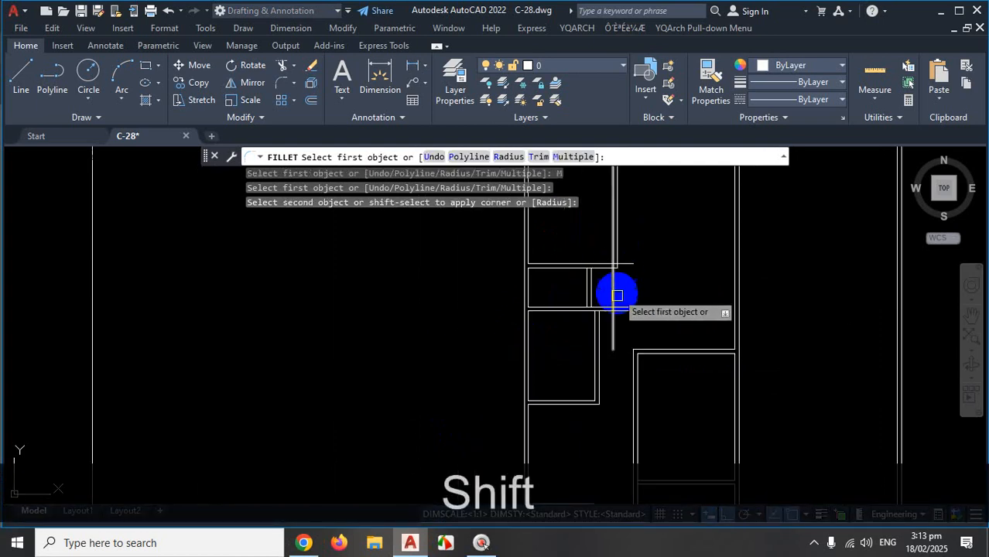
{"action": "scroll", "coordinate": [617, 295], "scroll_direction": "up", "scroll_amount": 2}
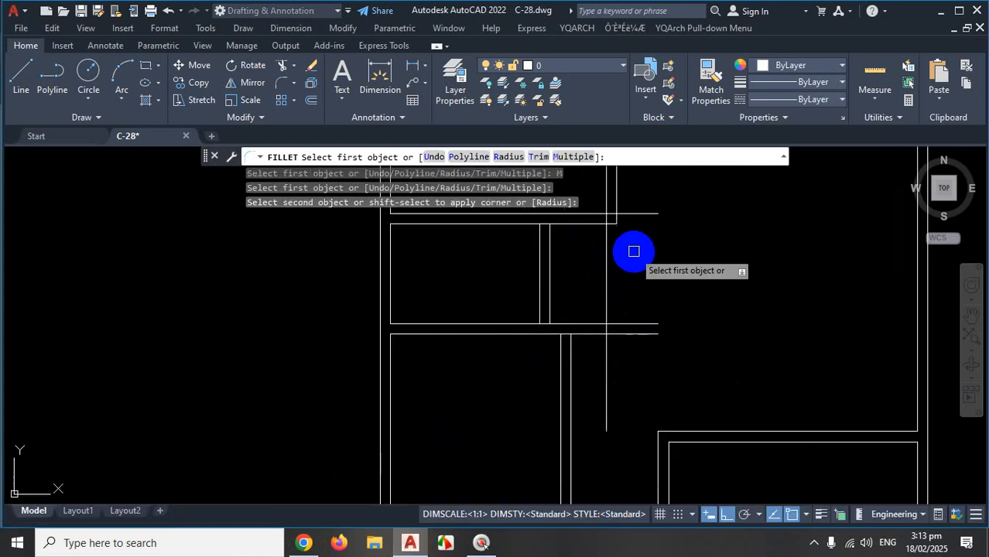
{"action": "scroll", "coordinate": [642, 263], "scroll_direction": "down", "scroll_amount": 2}
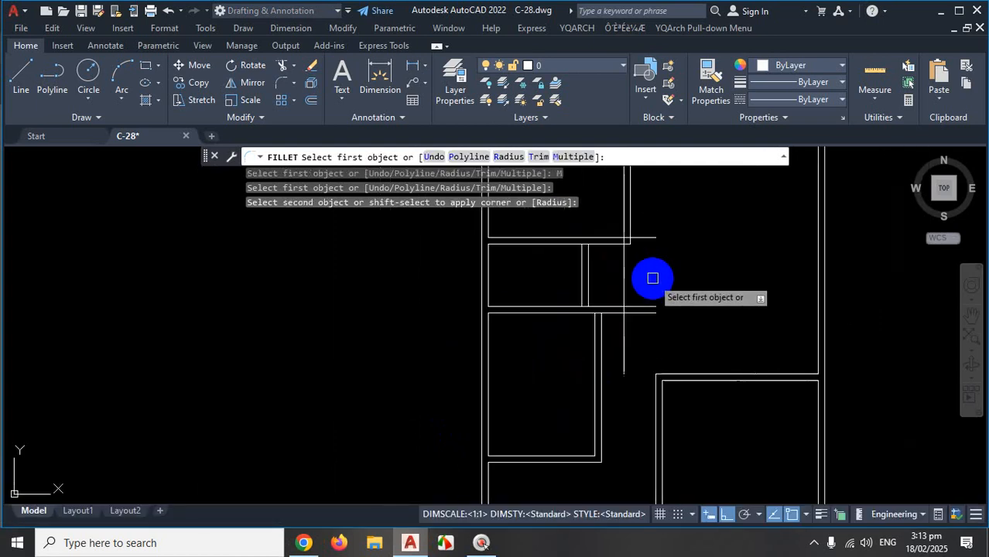
Undo the rounded fillet and square the horizontal shelf line to the vertical line.
{"action": "key", "text": "ctrl+z"}
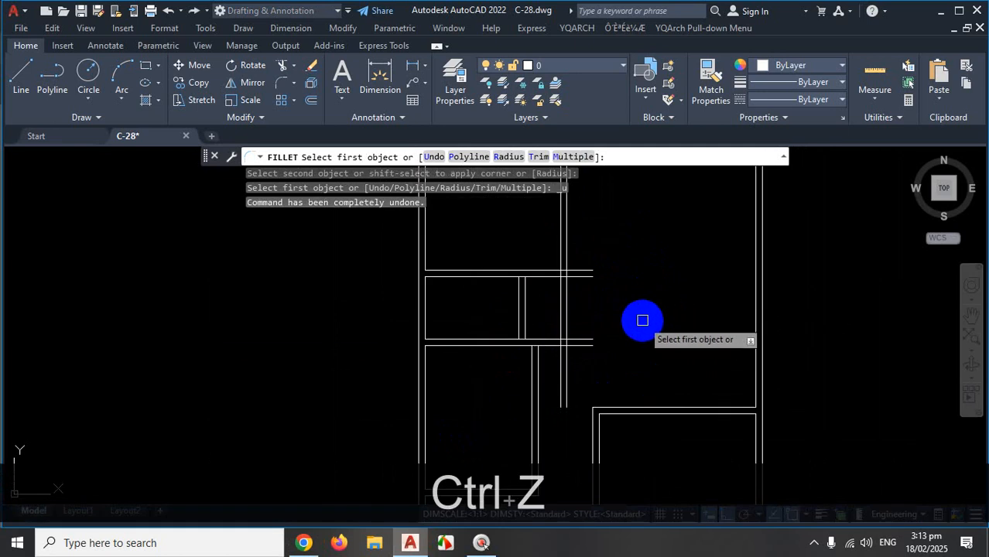
{"action": "scroll", "coordinate": [541, 248], "scroll_direction": "up", "scroll_amount": 2}
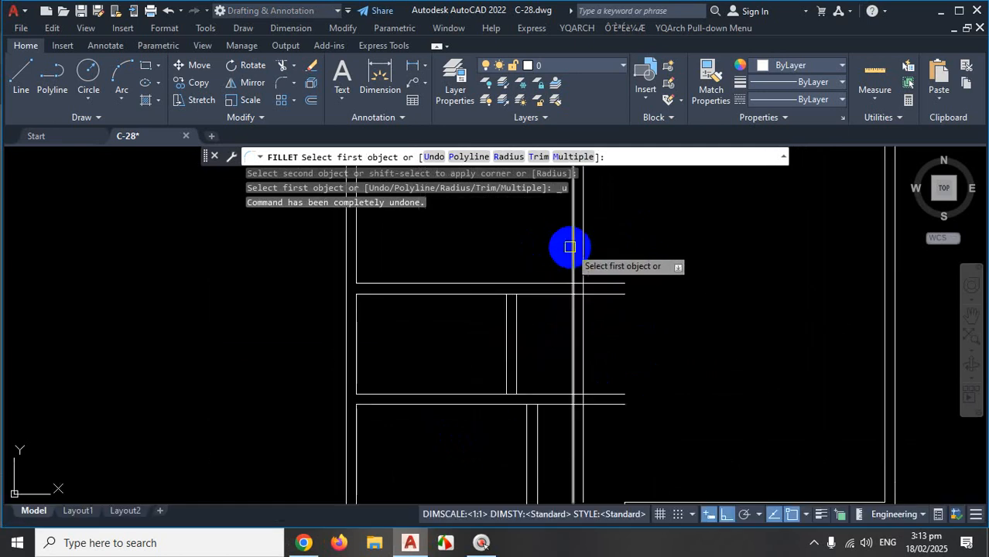
{"action": "left_click", "coordinate": [518, 283]}
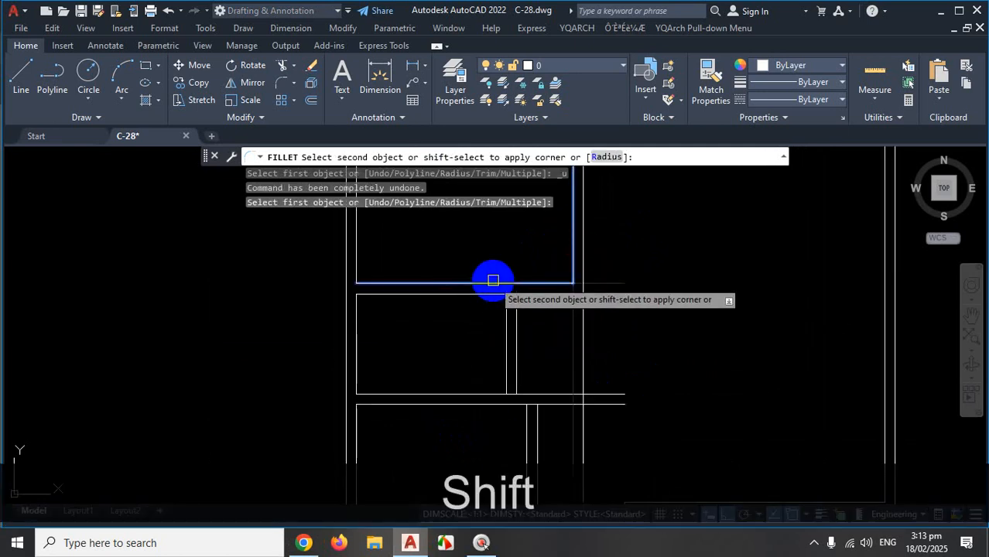
{"action": "left_click", "coordinate": [574, 271], "text": "shift"}
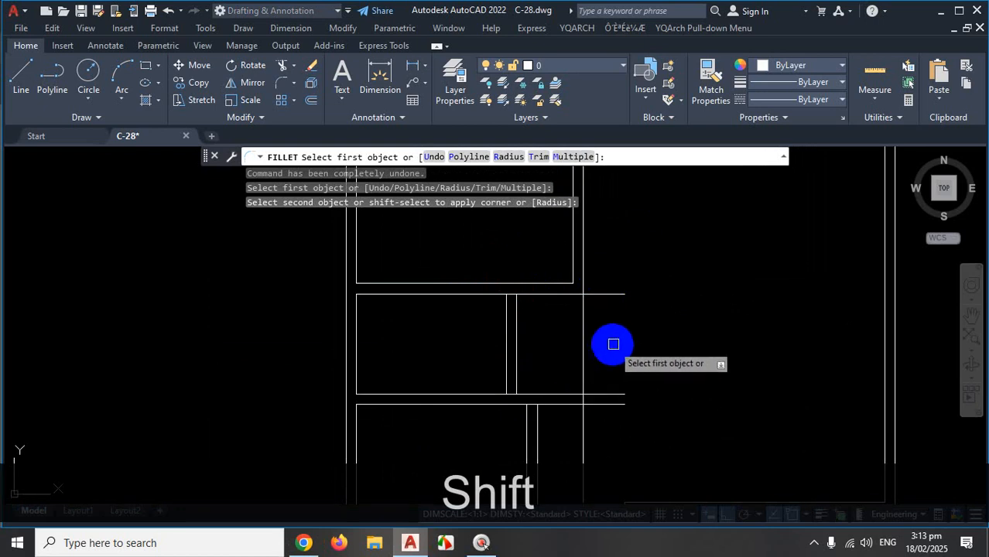
End FILLET and fence-trim the vertical line between the walls and the lines crossed below.
{"action": "key", "text": "Escape"}
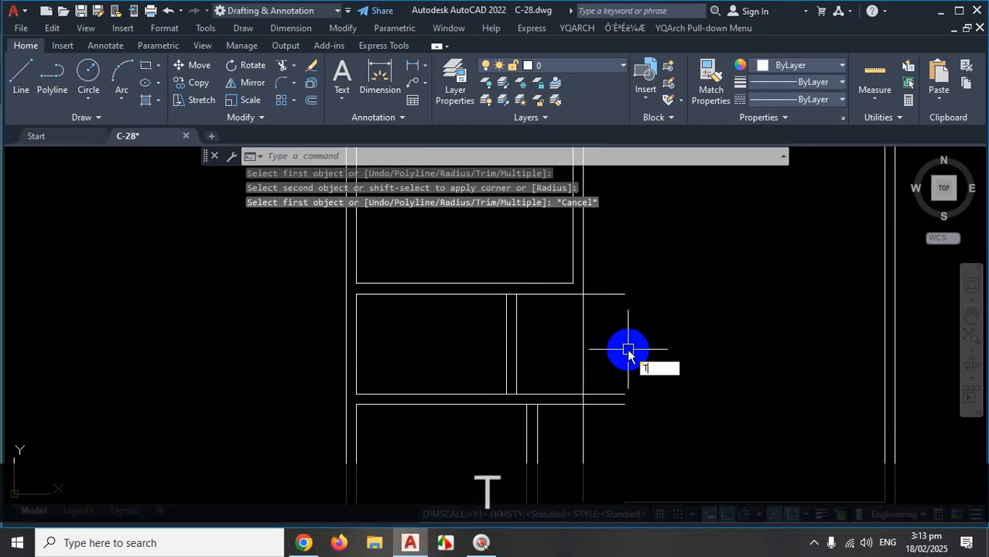
{"action": "key", "text": "Return"}
{"action": "left_click", "coordinate": [613, 342]}
{"action": "left_click", "coordinate": [567, 349]}
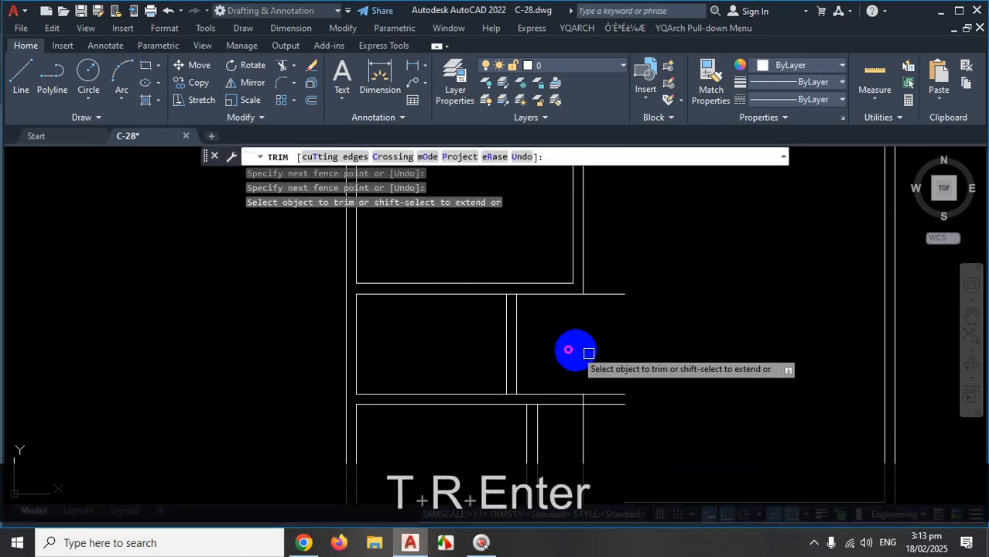
{"action": "left_click", "coordinate": [620, 370]}
{"action": "left_click", "coordinate": [612, 411]}
{"action": "right_click", "coordinate": [613, 412]}
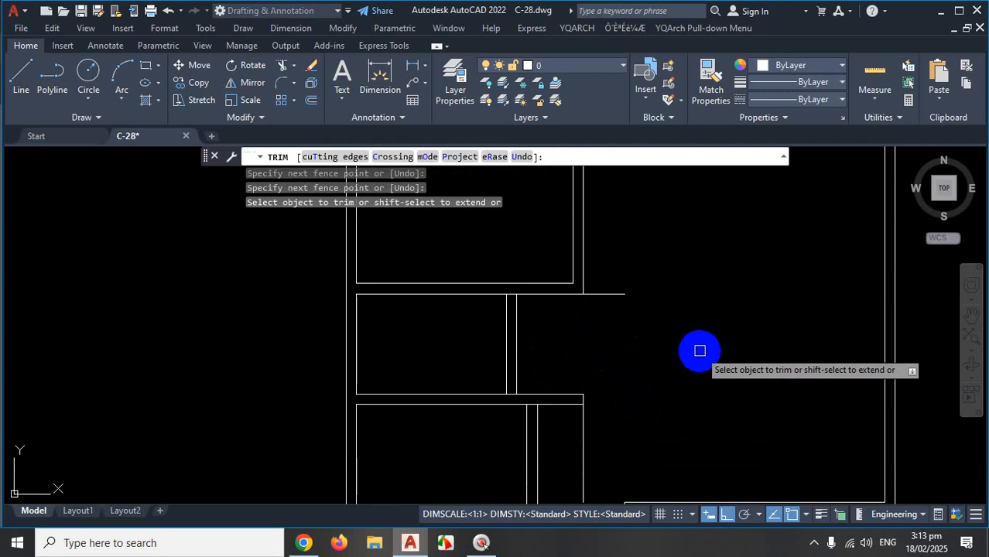
{"action": "scroll", "coordinate": [668, 314], "scroll_direction": "down", "scroll_amount": 4}
{"action": "scroll", "coordinate": [650, 360], "scroll_direction": "up", "scroll_amount": 3}
Trim the short vertical stub and the horizontal line's protruding end, then undo the last trim.
{"action": "left_click", "coordinate": [631, 360]}
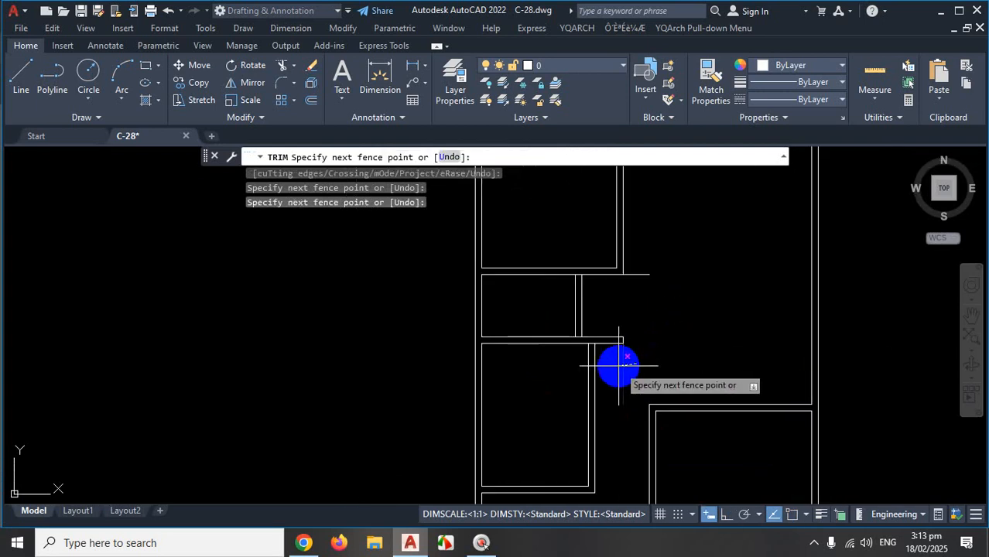
{"action": "left_click", "coordinate": [616, 360]}
{"action": "right_click", "coordinate": [616, 360]}
{"action": "left_click", "coordinate": [646, 263]}
{"action": "left_click", "coordinate": [638, 298]}
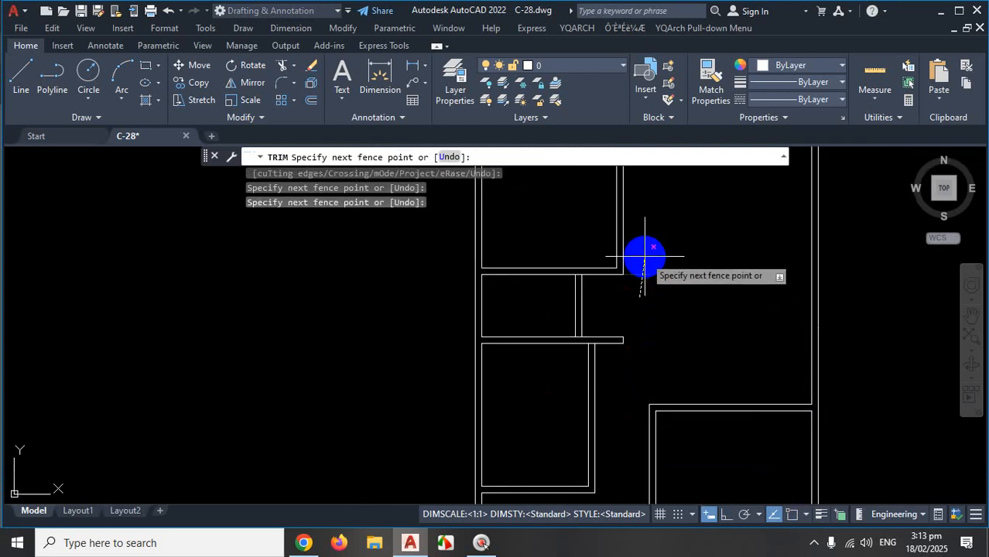
{"action": "right_click", "coordinate": [643, 256]}
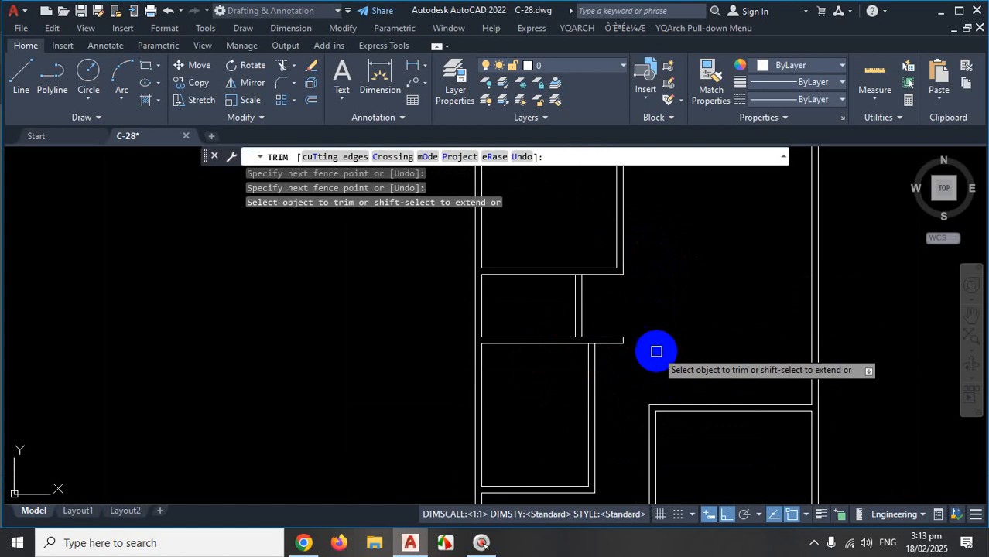
{"action": "scroll", "coordinate": [654, 349], "scroll_direction": "up", "scroll_amount": 3}
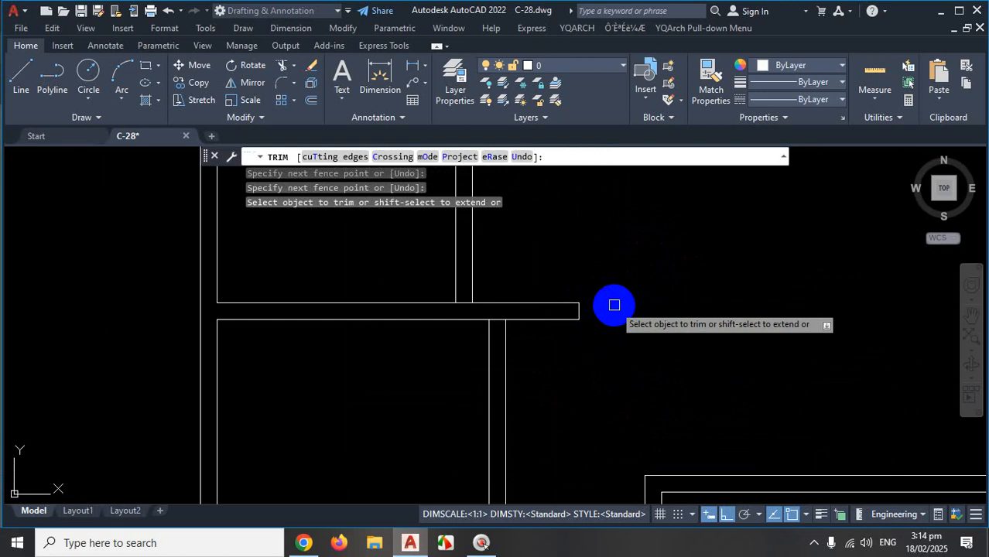
{"action": "scroll", "coordinate": [482, 307], "scroll_direction": "down", "scroll_amount": 5}
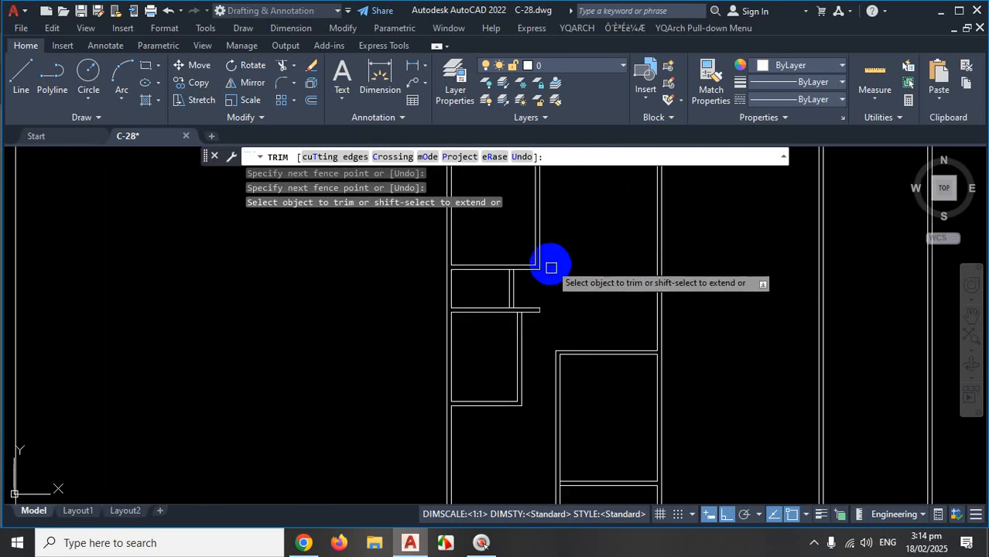
{"action": "key", "text": "ctrl+z"}
{"action": "key", "text": "ctrl+z"}
{"action": "key", "text": "ctrl+z"}
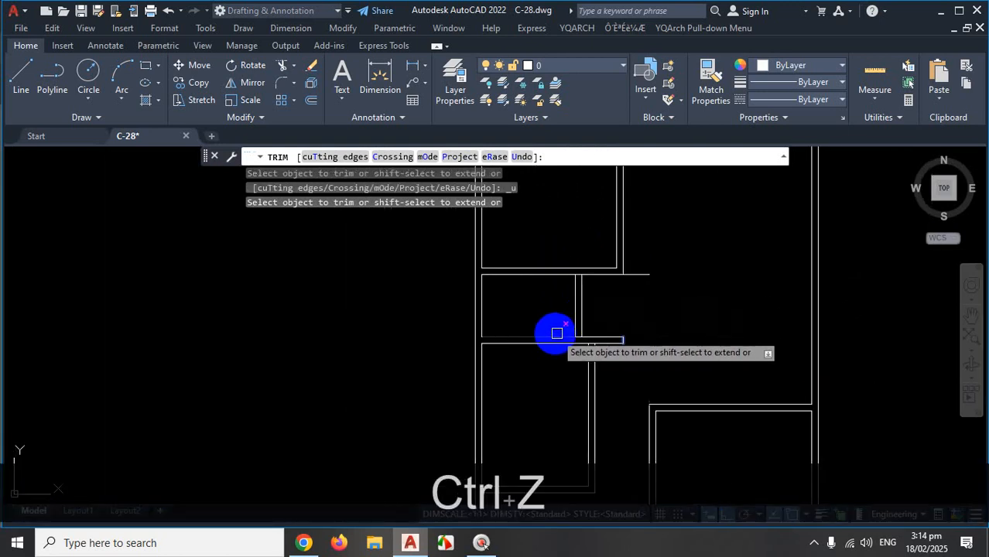
Undo the remaining trims, end TRIM, sketch a red mark along the corner, and cancel stray selection windows.
{"action": "key", "text": "ctrl+z"}
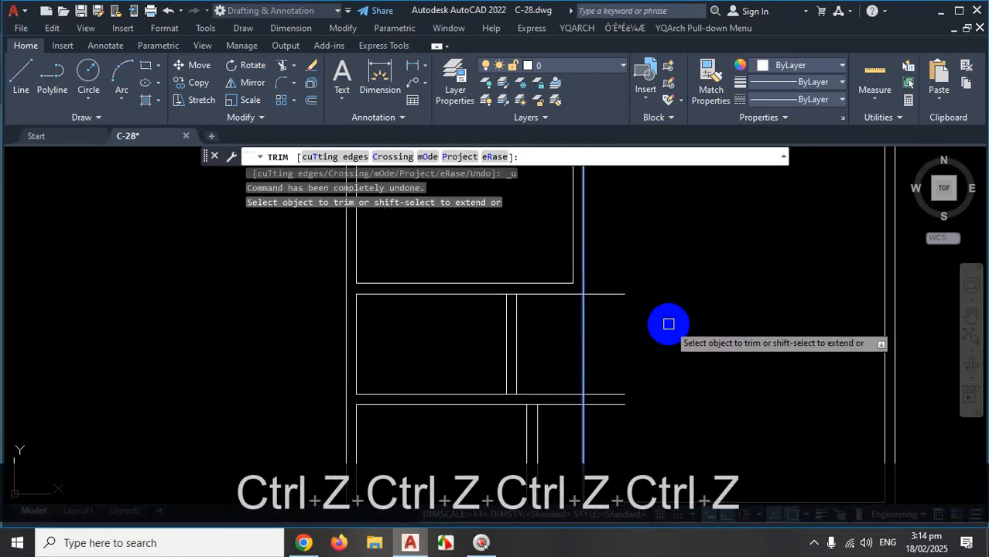
{"action": "key", "text": "Escape"}
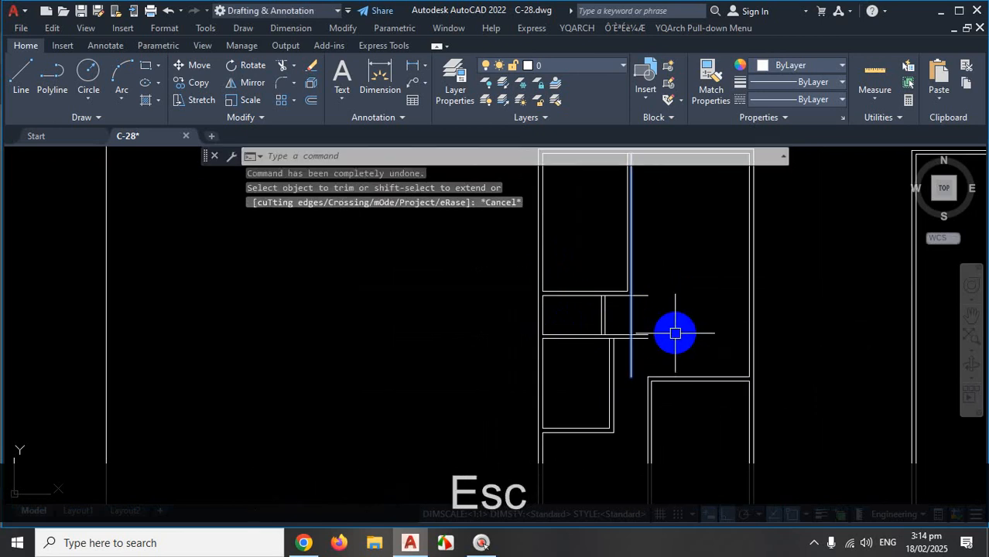
{"action": "key", "text": "ctrl+1"}
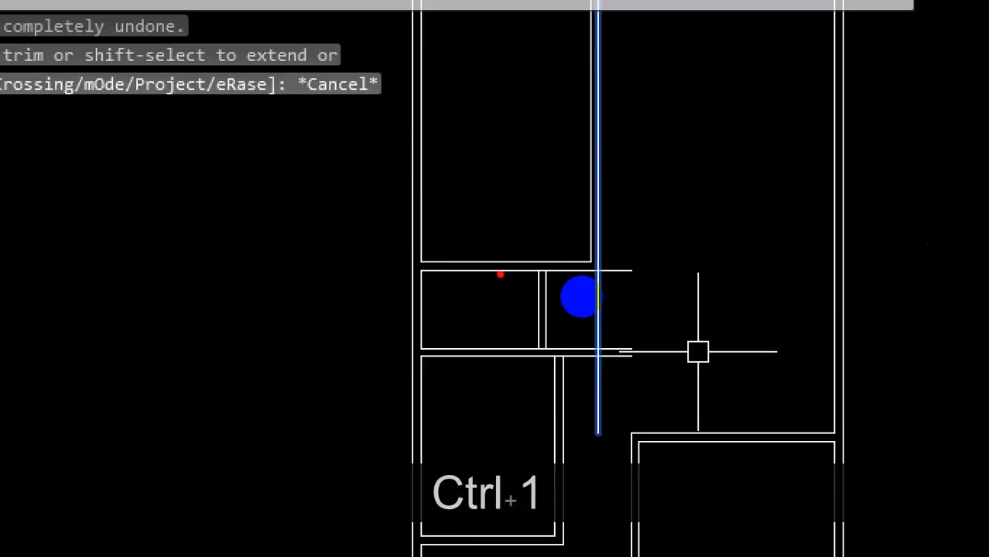
{"action": "left_click_drag", "start_coordinate": [631, 297], "coordinate": [632, 230]}
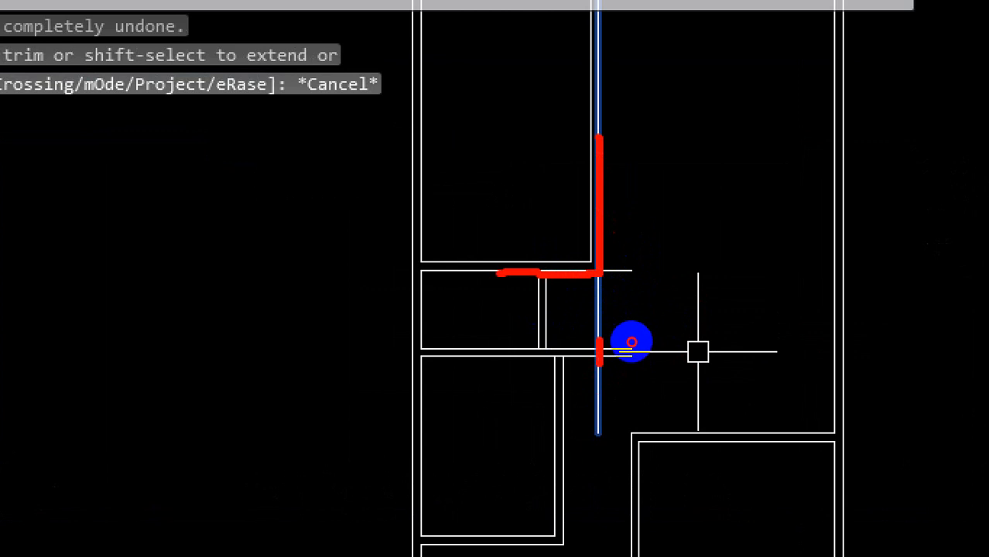
{"action": "left_click", "coordinate": [633, 334]}
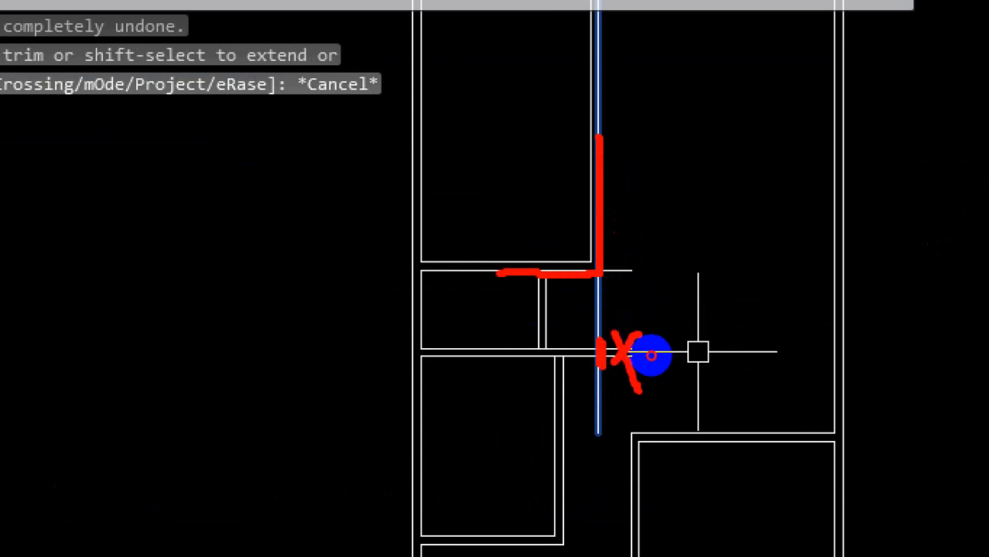
{"action": "key", "text": "Escape"}
{"action": "key", "text": "Escape"}
{"action": "key", "text": "Escape"}
{"action": "key", "text": "Escape"}
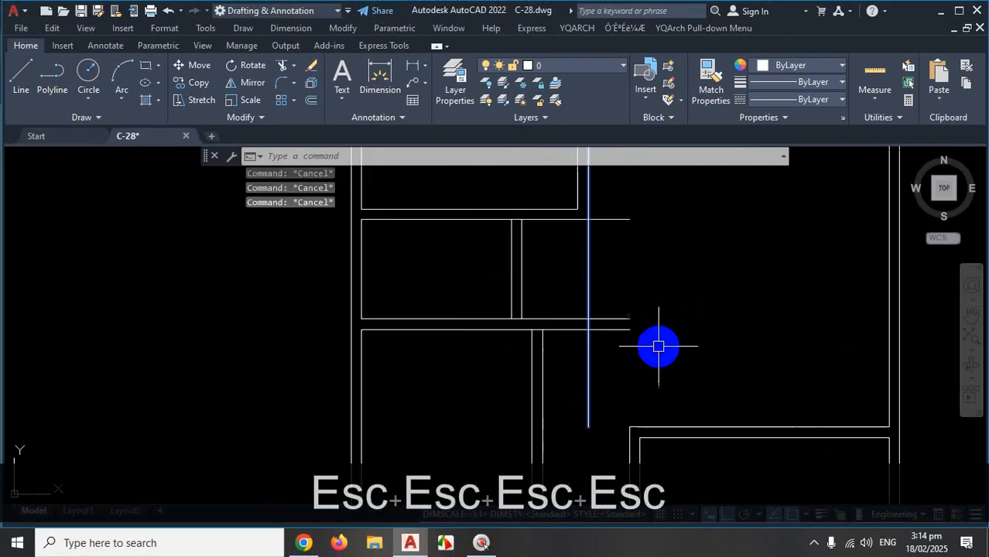
{"action": "left_click", "coordinate": [671, 323]}
{"action": "key", "text": "Escape"}
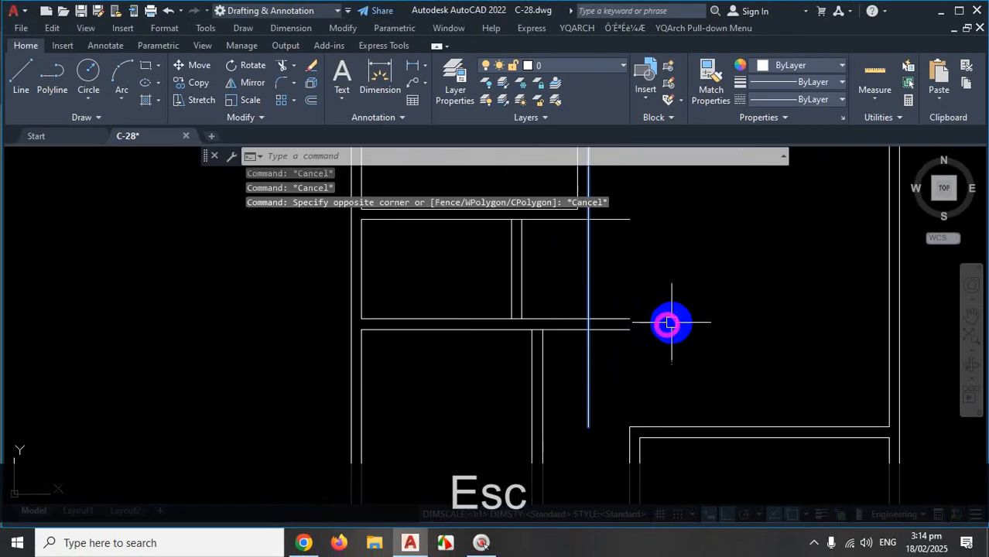
{"action": "left_click", "coordinate": [605, 366]}
{"action": "key", "text": "Escape"}
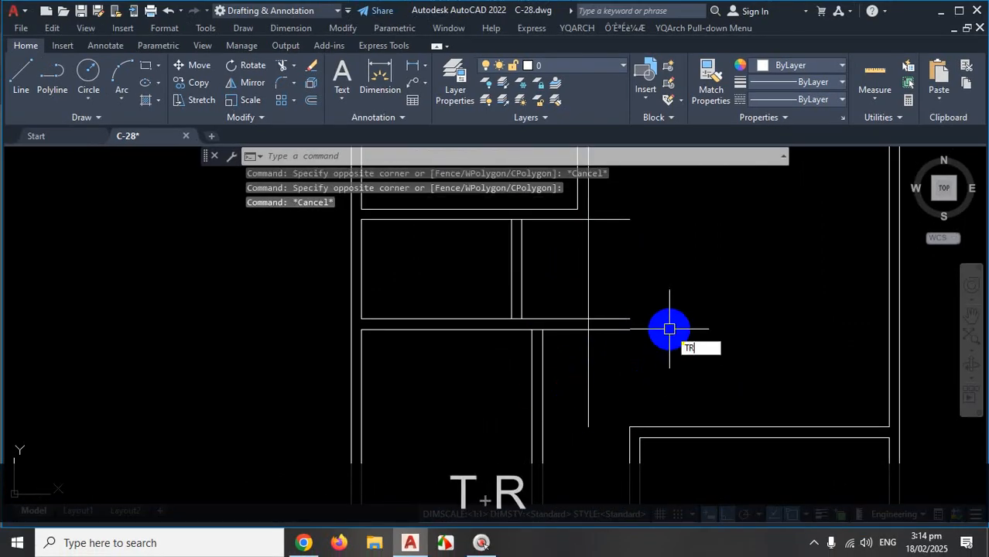
Fence-trim the wall line stubs and the upper and lower wall segments at the shelf junction, then end TRIM.
{"action": "key", "text": "space"}
{"action": "left_click", "coordinate": [629, 279]}
{"action": "left_click", "coordinate": [609, 350]}
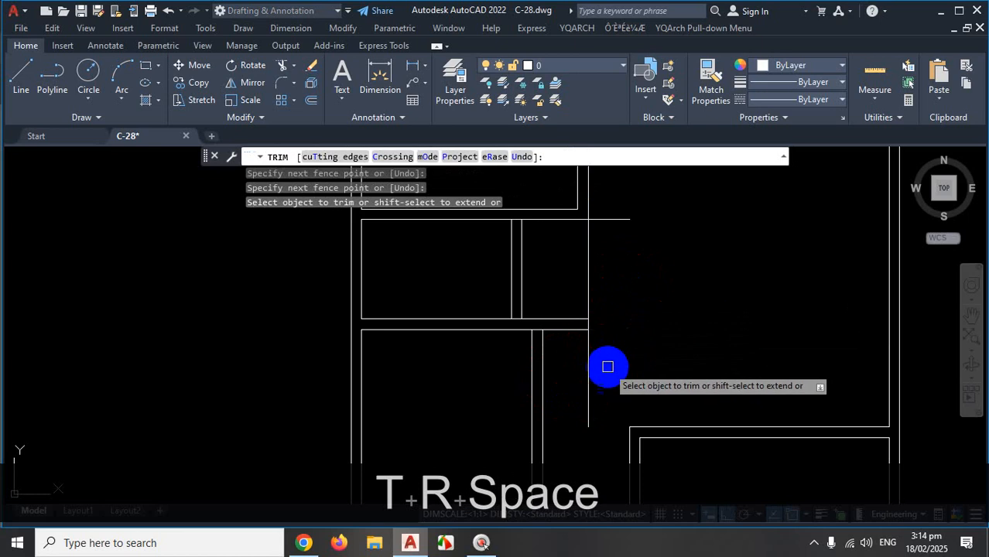
{"action": "left_click", "coordinate": [607, 367]}
{"action": "left_click", "coordinate": [570, 385]}
{"action": "left_click", "coordinate": [609, 268]}
{"action": "left_click", "coordinate": [576, 278]}
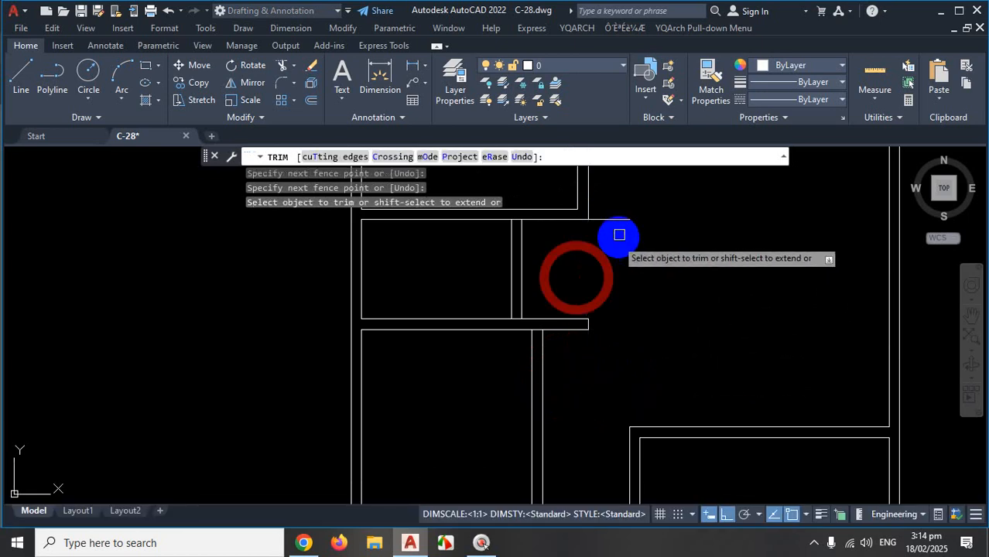
{"action": "left_click", "coordinate": [624, 221]}
{"action": "scroll", "coordinate": [666, 338], "scroll_direction": "down", "scroll_amount": 4}
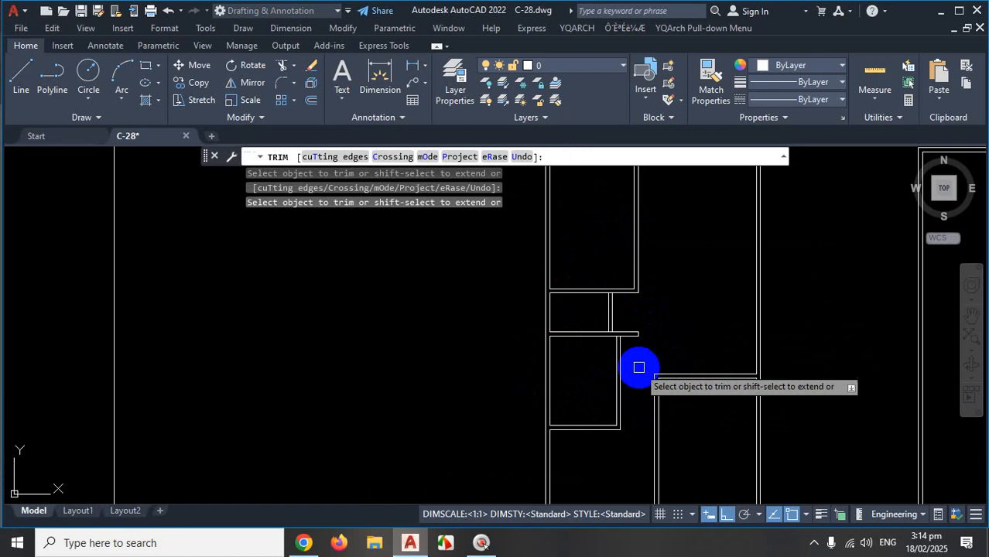
{"action": "scroll", "coordinate": [610, 265], "scroll_direction": "down", "scroll_amount": 4}
{"action": "scroll", "coordinate": [638, 391], "scroll_direction": "up", "scroll_amount": 2}
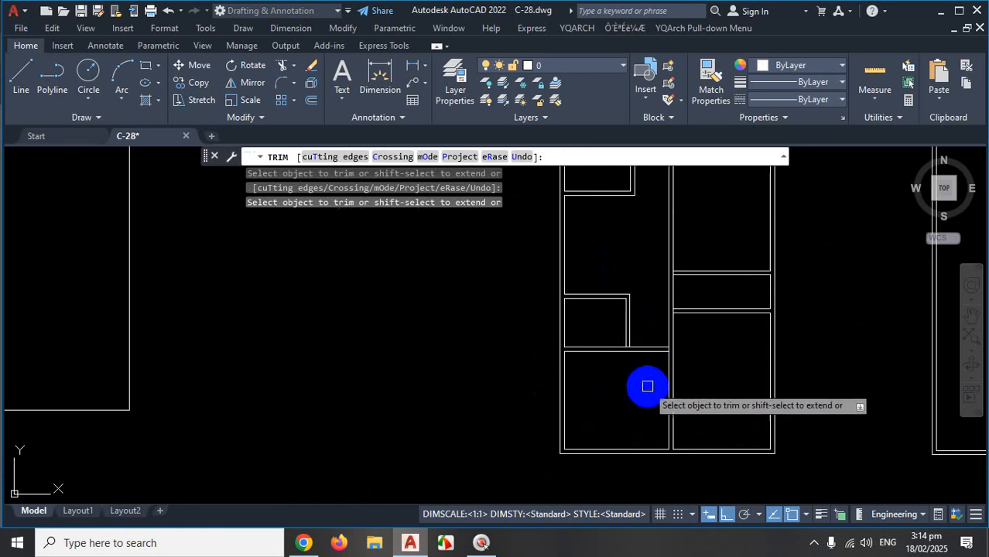
{"action": "scroll", "coordinate": [650, 385], "scroll_direction": "up", "scroll_amount": 3}
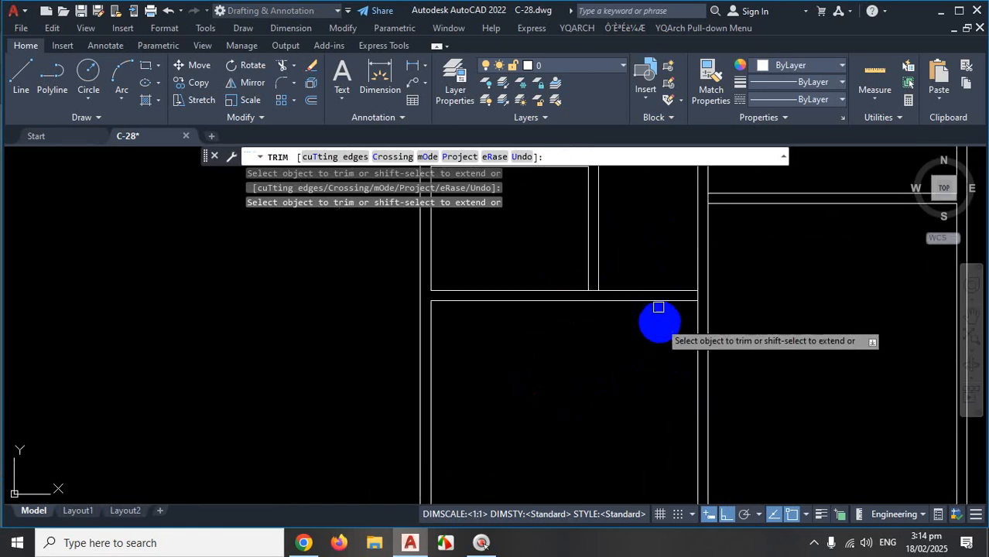
{"action": "scroll", "coordinate": [616, 365], "scroll_direction": "down", "scroll_amount": 3}
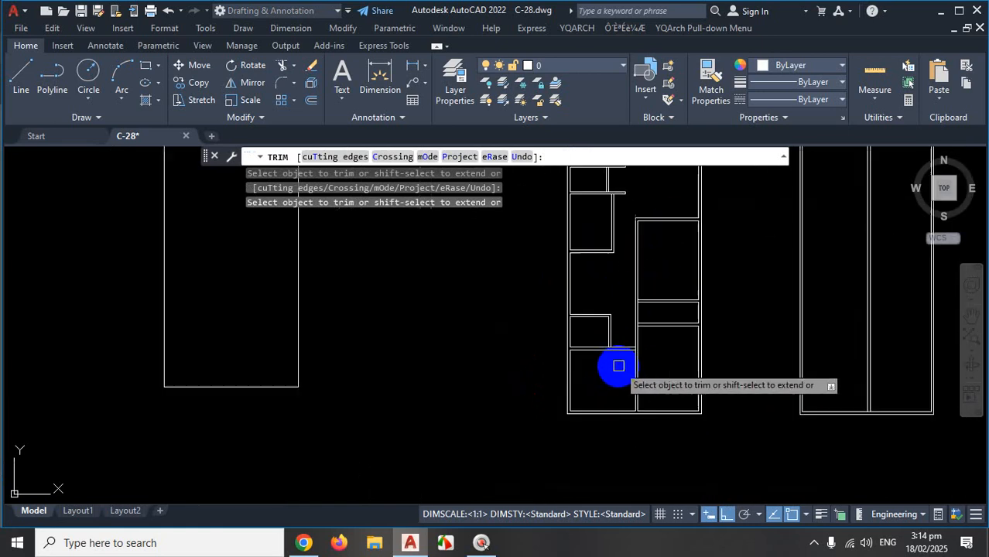
{"action": "scroll", "coordinate": [636, 232], "scroll_direction": "down", "scroll_amount": 2}
{"action": "scroll", "coordinate": [662, 220], "scroll_direction": "up", "scroll_amount": 5}
{"action": "scroll", "coordinate": [624, 214], "scroll_direction": "down", "scroll_amount": 4}
{"action": "scroll", "coordinate": [638, 203], "scroll_direction": "up", "scroll_amount": 4}
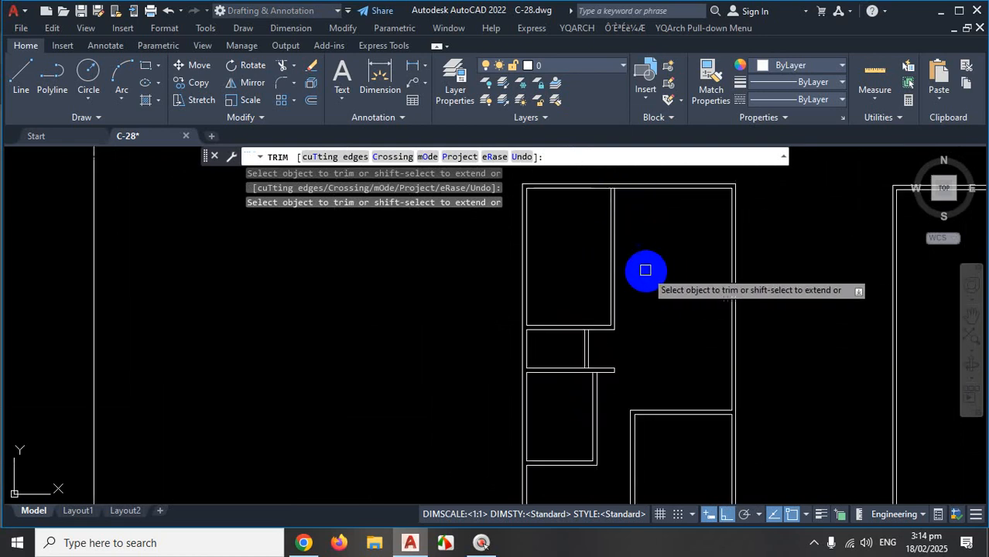
{"action": "scroll", "coordinate": [654, 256], "scroll_direction": "down", "scroll_amount": 4}
{"action": "scroll", "coordinate": [656, 254], "scroll_direction": "up", "scroll_amount": 5}
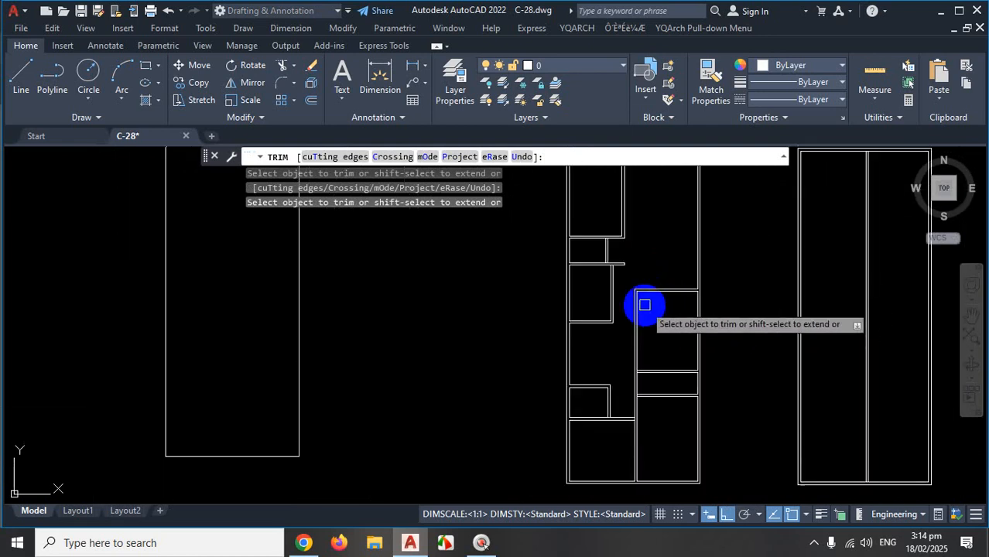
{"action": "key", "text": "Escape"}
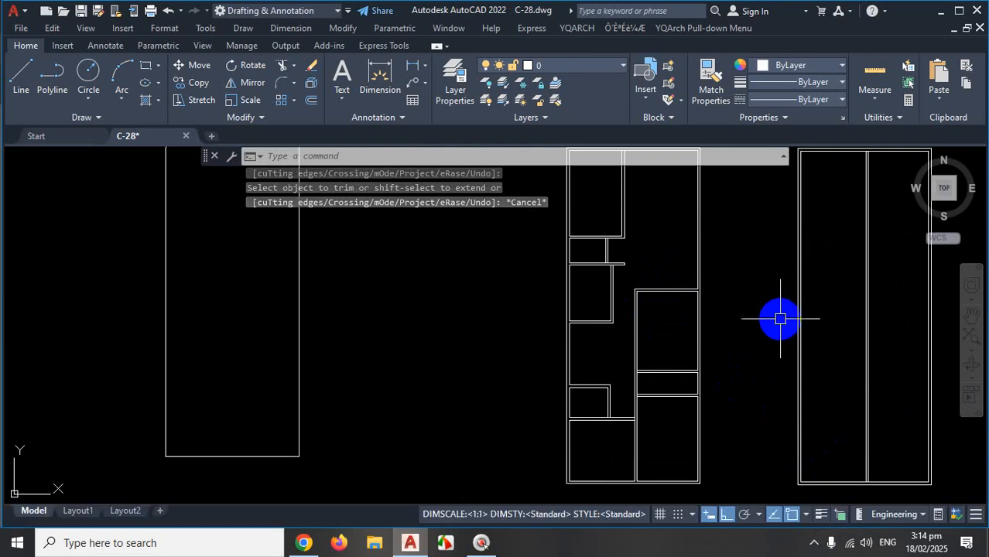
Undo the last trim and fillet edits so the shelf lines extend past the double divider again.
{"action": "key", "text": "ctrl+z"}
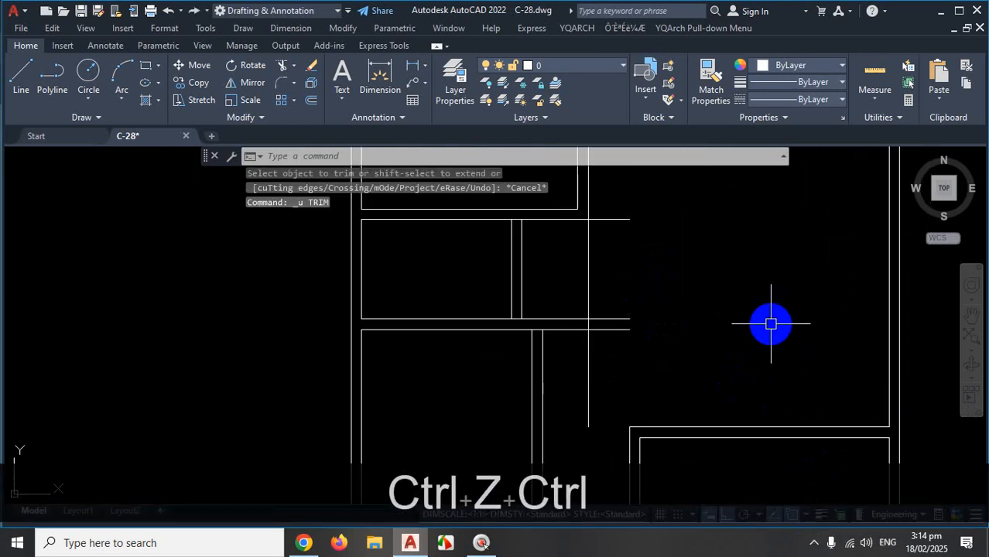
{"action": "key", "text": "ctrl+z"}
{"action": "key", "text": "ctrl+z"}
{"action": "key", "text": "ctrl+z"}
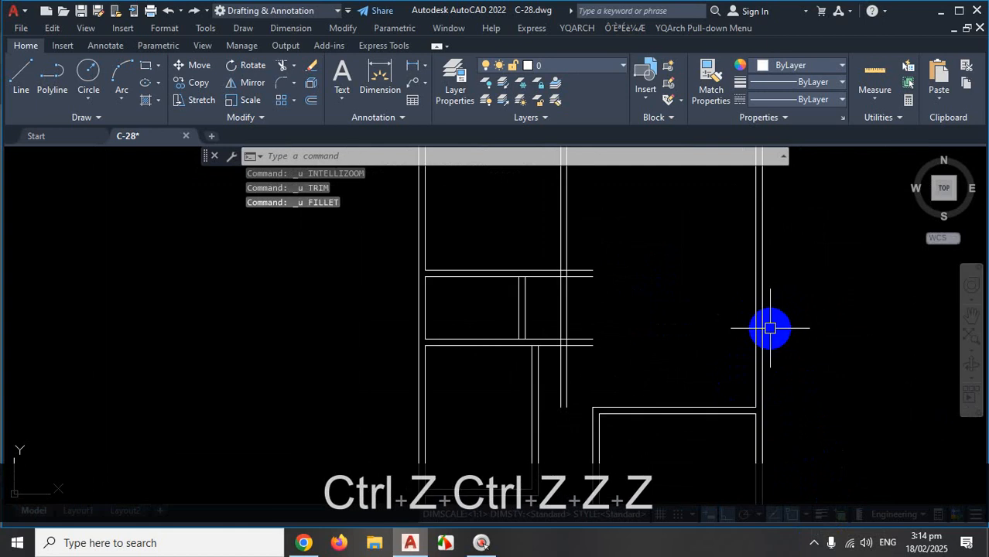
{"action": "scroll", "coordinate": [778, 348], "scroll_direction": "down", "scroll_amount": 3}
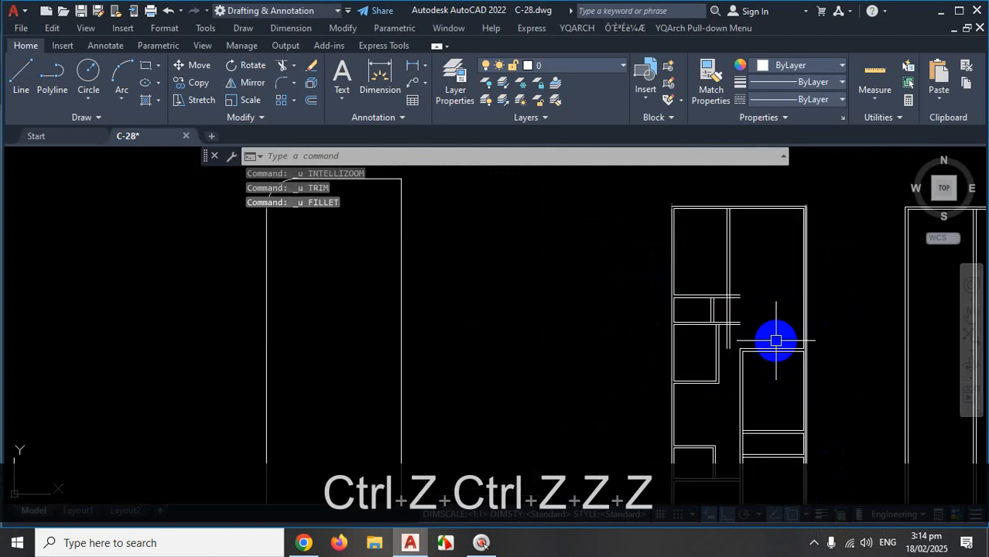
{"action": "scroll", "coordinate": [767, 314], "scroll_direction": "up", "scroll_amount": 3}
{"action": "key", "text": "ctrl+1"}
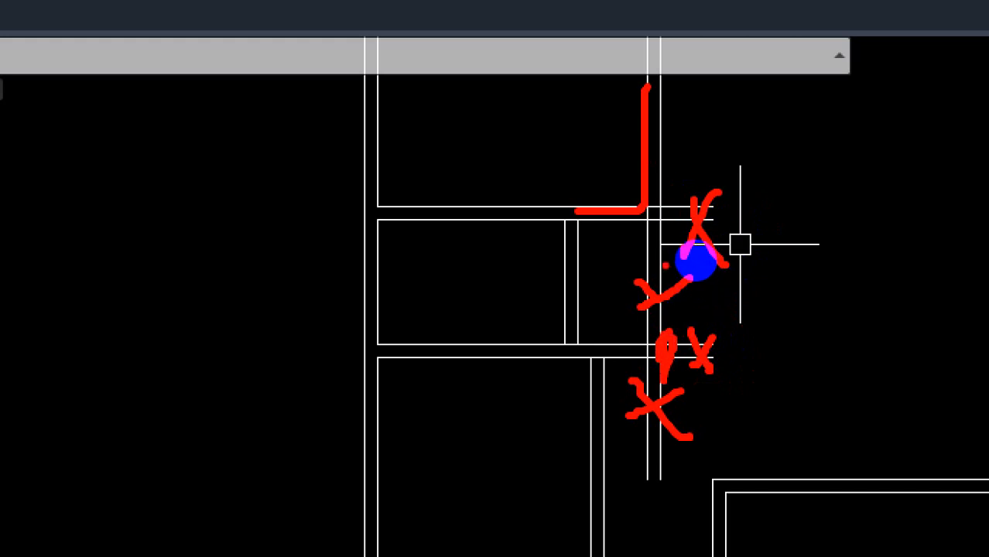
{"action": "key", "text": "Escape"}
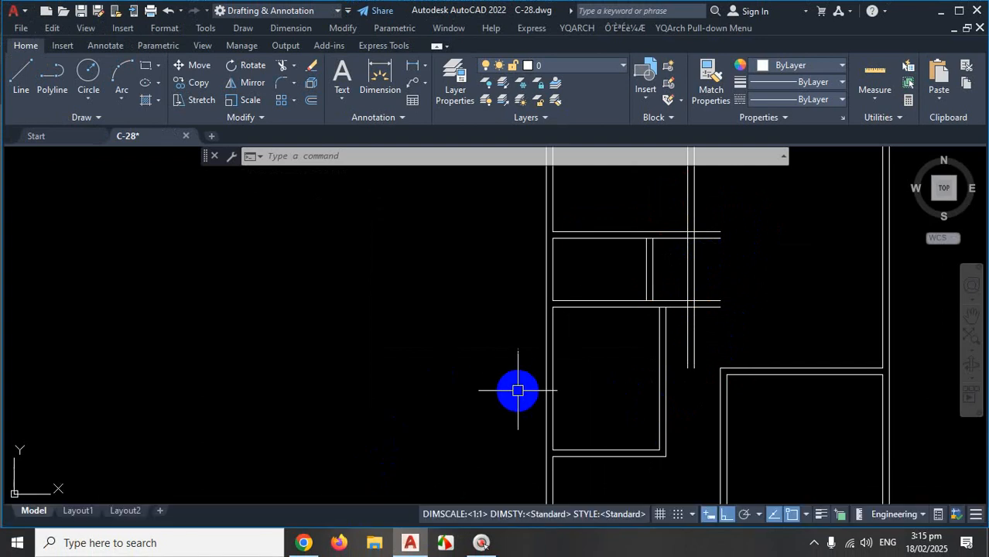
Fence-trim the vertical stubs below and beside the horizontal wall with TR.
{"action": "type", "text": "TR"}
{"action": "key", "text": "space"}
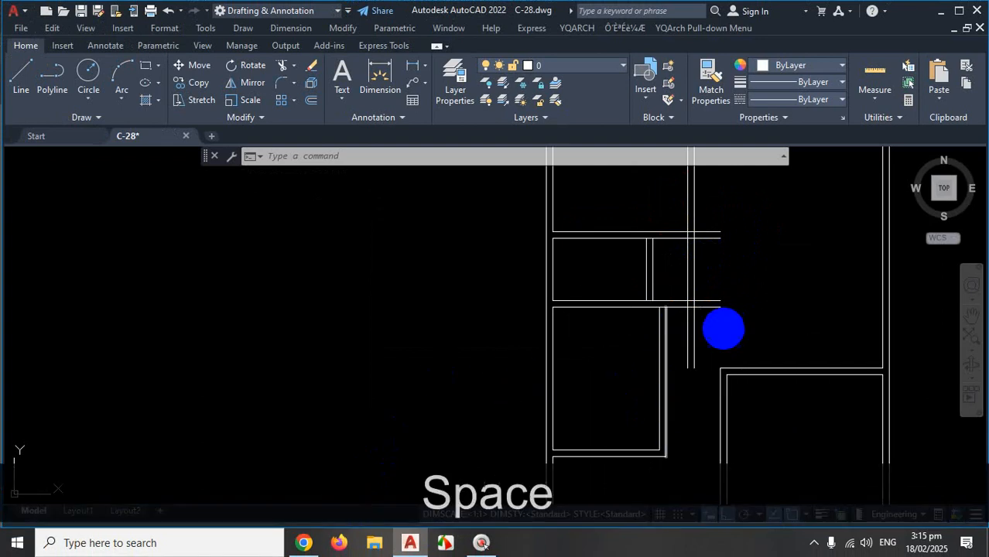
{"action": "scroll", "coordinate": [704, 288], "scroll_direction": "up", "scroll_amount": 3}
{"action": "left_click_drag", "start_coordinate": [675, 370], "coordinate": [636, 378]}
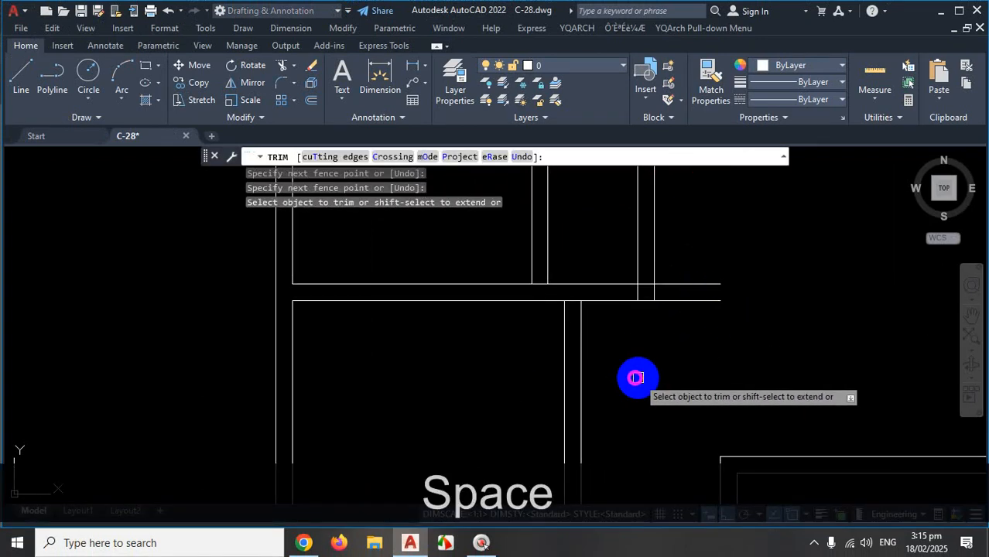
{"action": "left_click_drag", "start_coordinate": [695, 267], "coordinate": [691, 334]}
{"action": "left_click", "coordinate": [689, 270]}
{"action": "left_click", "coordinate": [672, 249]}
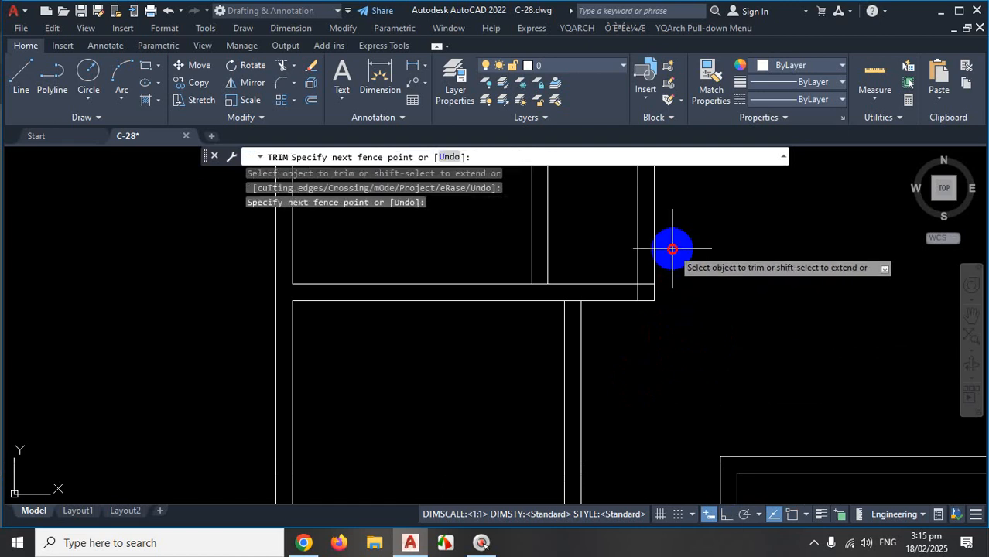
{"action": "scroll", "coordinate": [729, 317], "scroll_direction": "down", "scroll_amount": 3}
{"action": "left_click", "coordinate": [700, 270]}
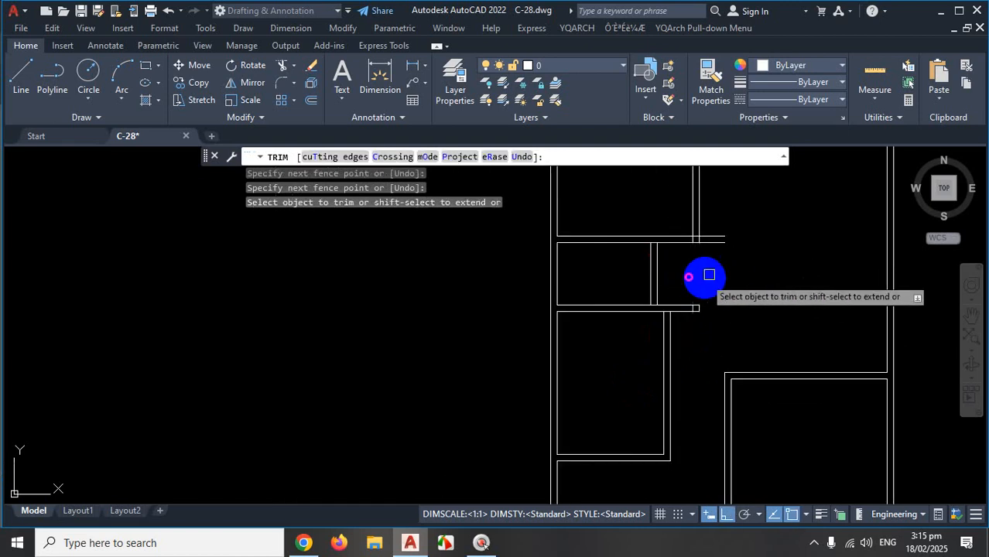
{"action": "scroll", "coordinate": [725, 214], "scroll_direction": "up", "scroll_amount": 3}
{"action": "left_click", "coordinate": [721, 219]}
{"action": "left_click", "coordinate": [695, 299]}
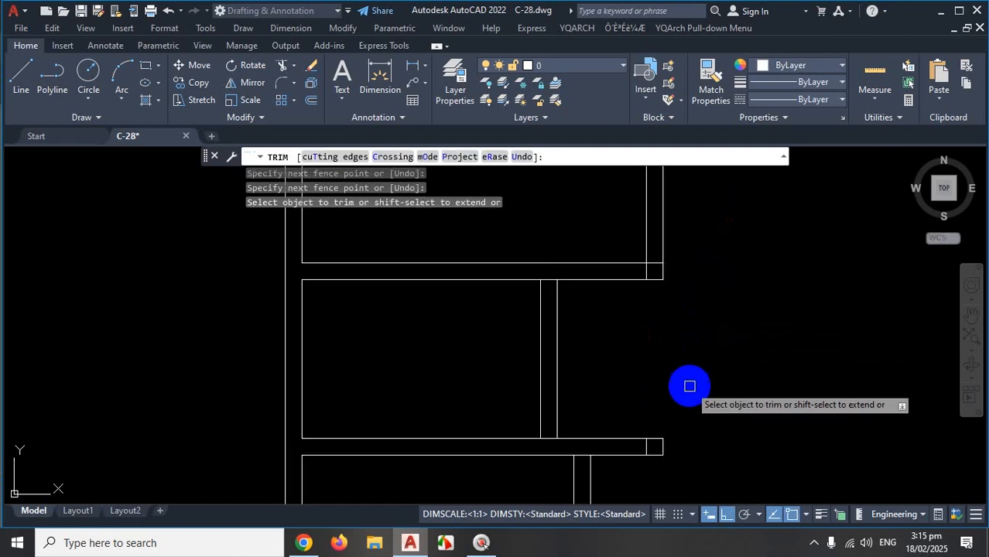
Trim the remaining short horizontal and vertical segments at each wall junction.
{"action": "scroll", "coordinate": [647, 260], "scroll_direction": "up", "scroll_amount": 5}
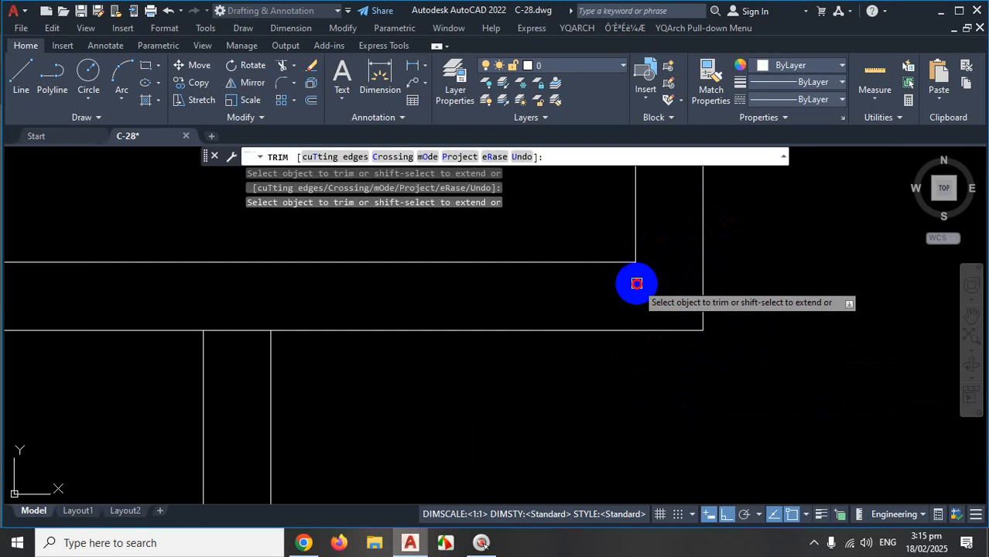
{"action": "scroll", "coordinate": [667, 225], "scroll_direction": "down", "scroll_amount": 4}
{"action": "scroll", "coordinate": [597, 241], "scroll_direction": "up", "scroll_amount": 2}
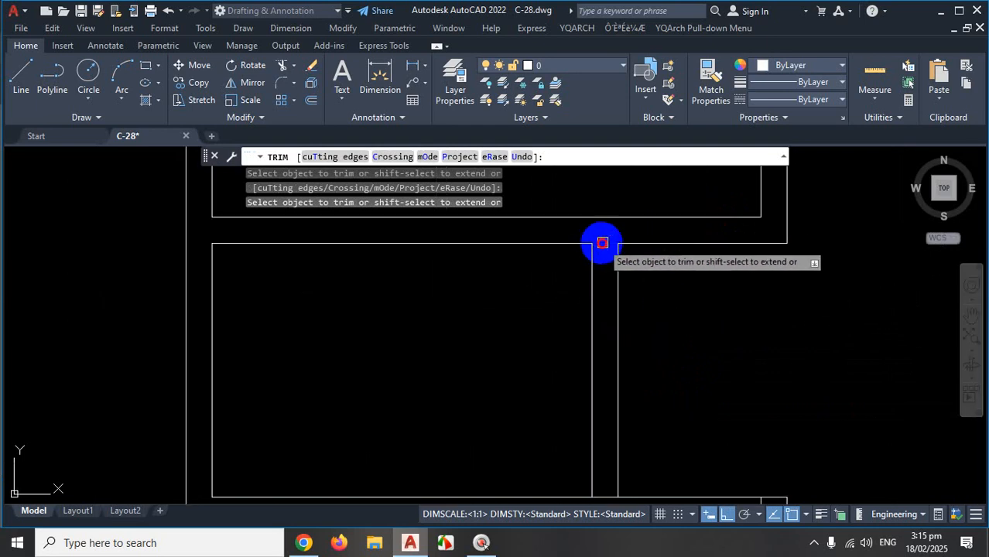
{"action": "scroll", "coordinate": [619, 255], "scroll_direction": "down", "scroll_amount": 2}
{"action": "scroll", "coordinate": [622, 275], "scroll_direction": "up", "scroll_amount": 2}
{"action": "left_click", "coordinate": [591, 286]}
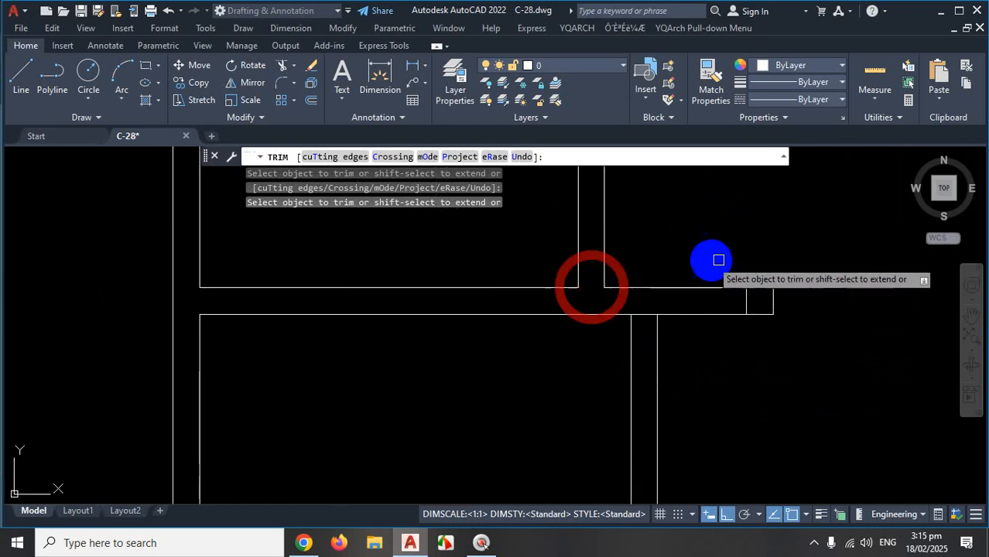
{"action": "left_click", "coordinate": [746, 300]}
{"action": "scroll", "coordinate": [760, 243], "scroll_direction": "down", "scroll_amount": 2}
{"action": "scroll", "coordinate": [716, 275], "scroll_direction": "up", "scroll_amount": 2}
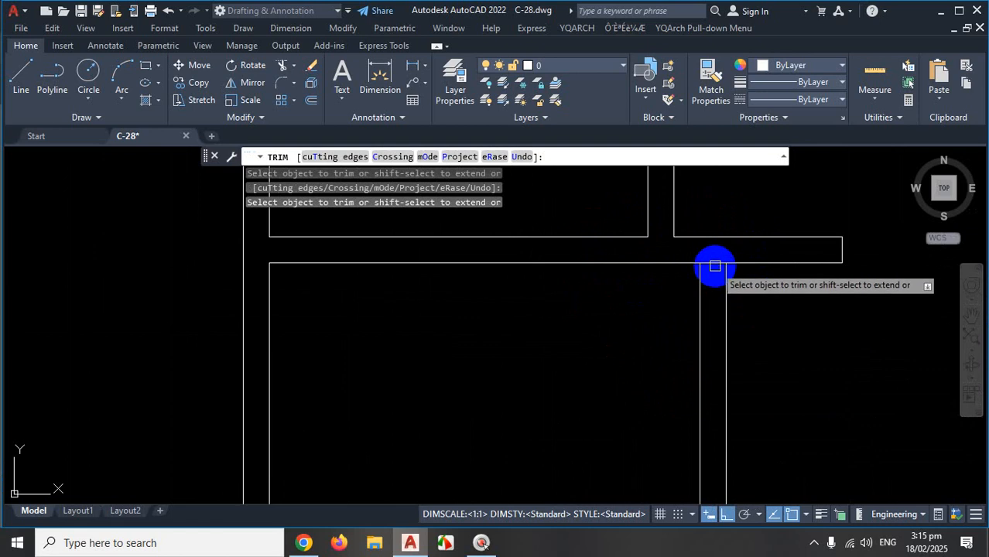
{"action": "left_click", "coordinate": [714, 264]}
{"action": "scroll", "coordinate": [610, 282], "scroll_direction": "down", "scroll_amount": 4}
{"action": "scroll", "coordinate": [668, 325], "scroll_direction": "up", "scroll_amount": 1}
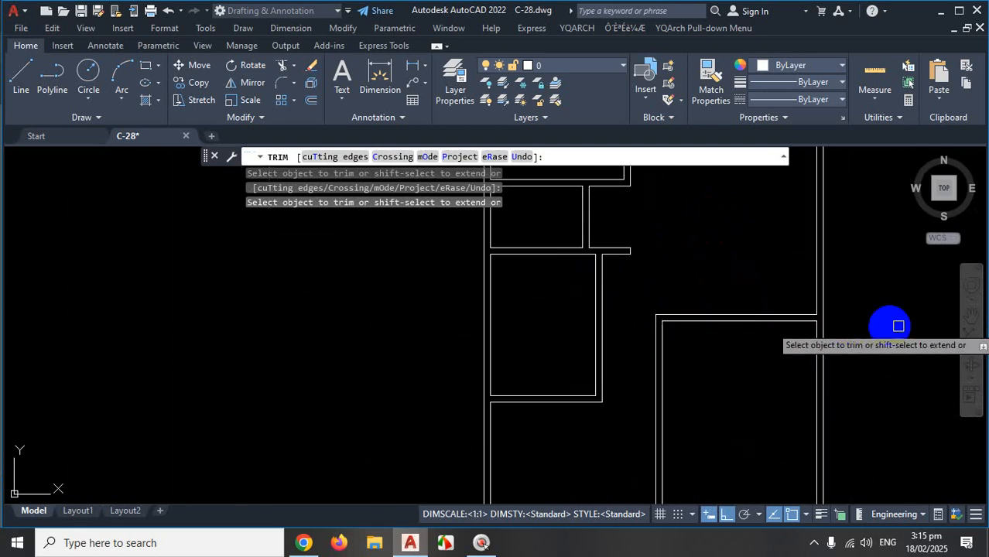
{"action": "scroll", "coordinate": [668, 287], "scroll_direction": "down", "scroll_amount": 3}
{"action": "scroll", "coordinate": [662, 194], "scroll_direction": "up", "scroll_amount": 4}
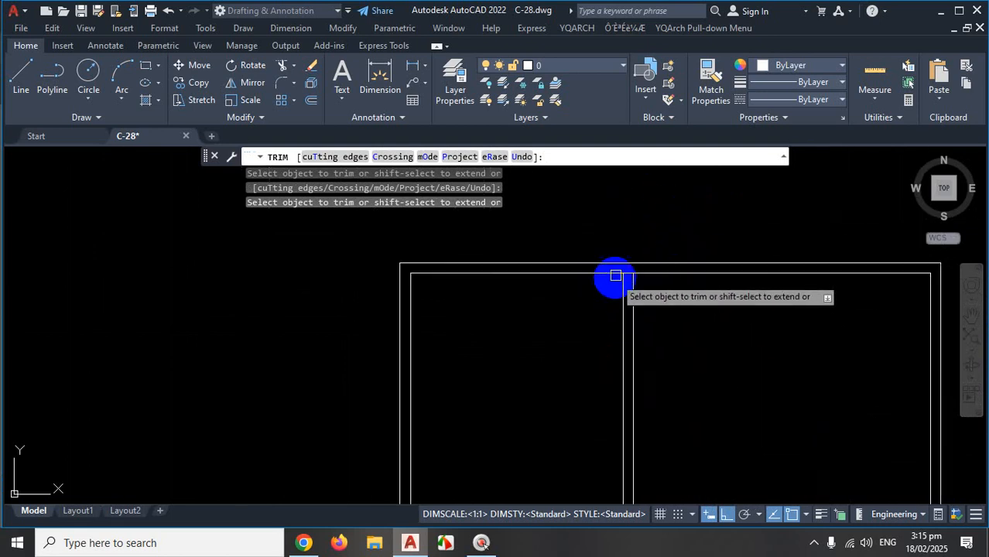
{"action": "scroll", "coordinate": [615, 276], "scroll_direction": "up", "scroll_amount": 5}
{"action": "scroll", "coordinate": [704, 256], "scroll_direction": "down", "scroll_amount": 6}
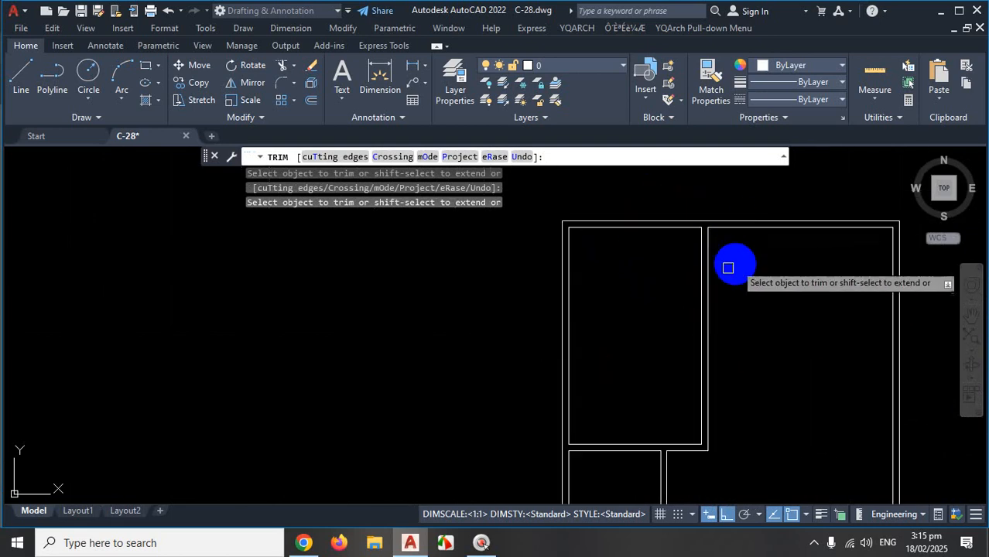
{"action": "scroll", "coordinate": [619, 340], "scroll_direction": "down", "scroll_amount": 4}
{"action": "scroll", "coordinate": [621, 388], "scroll_direction": "up", "scroll_amount": 6}
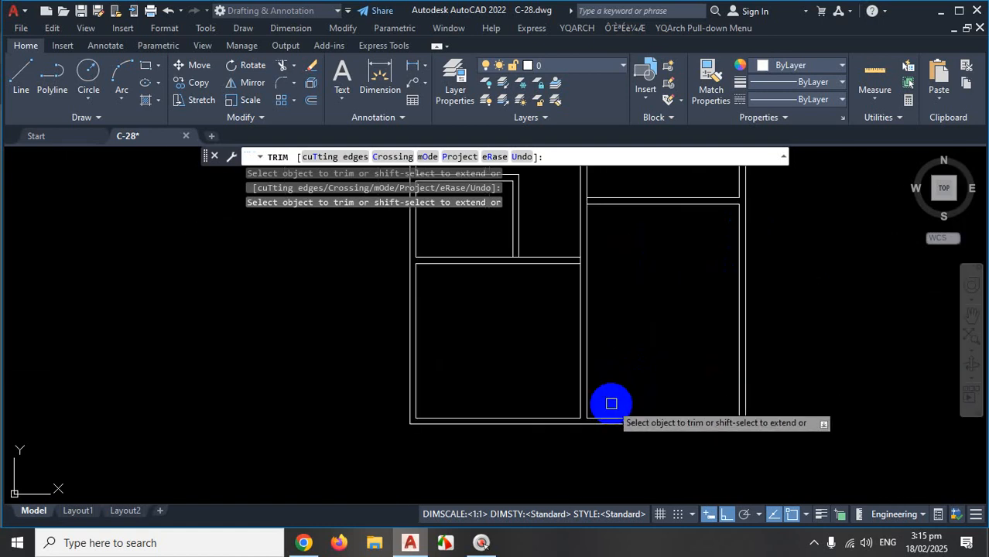
{"action": "scroll", "coordinate": [619, 340], "scroll_direction": "down", "scroll_amount": 2}
{"action": "scroll", "coordinate": [585, 294], "scroll_direction": "up", "scroll_amount": 2}
{"action": "scroll", "coordinate": [574, 459], "scroll_direction": "up", "scroll_amount": 3}
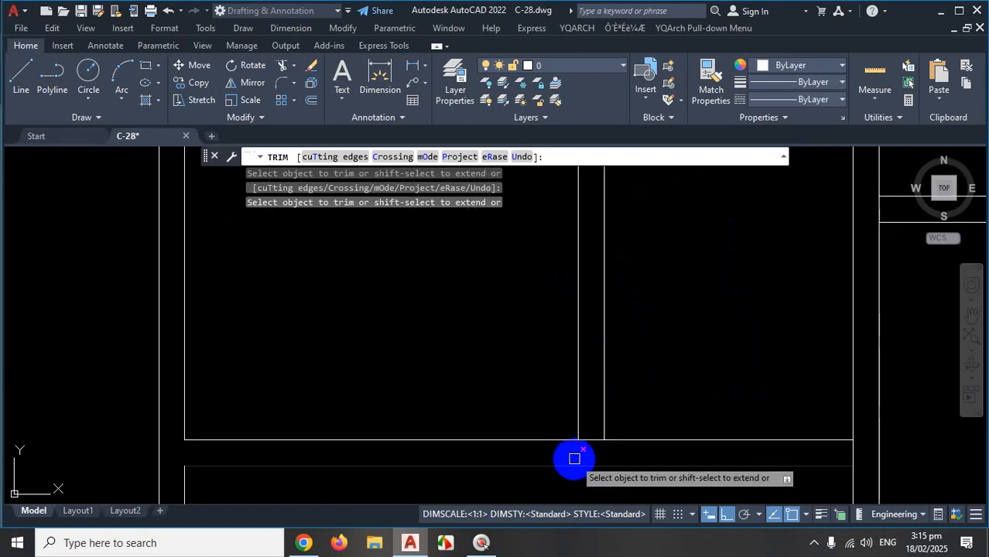
{"action": "scroll", "coordinate": [574, 459], "scroll_direction": "up", "scroll_amount": 3}
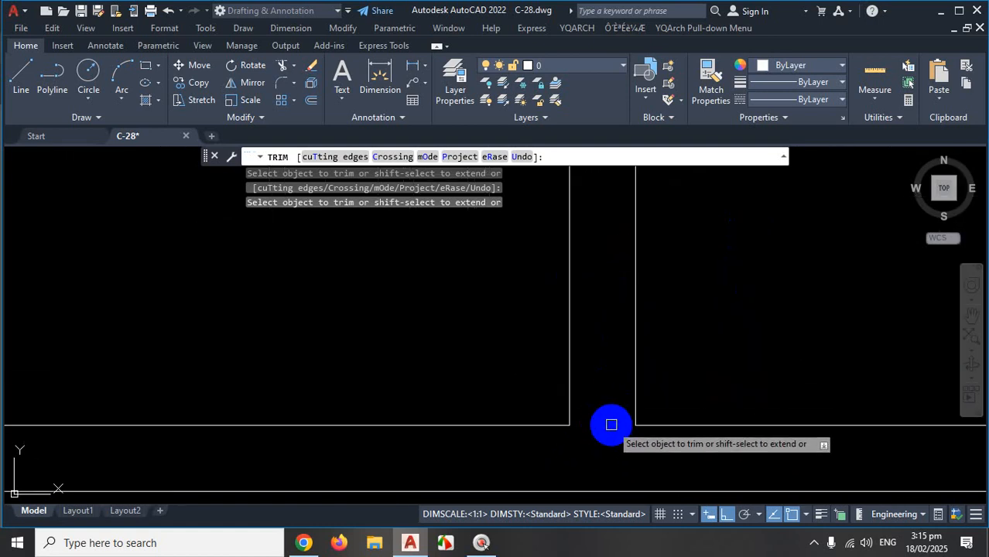
{"action": "scroll", "coordinate": [611, 427], "scroll_direction": "down", "scroll_amount": 3}
{"action": "scroll", "coordinate": [569, 375], "scroll_direction": "up", "scroll_amount": 2}
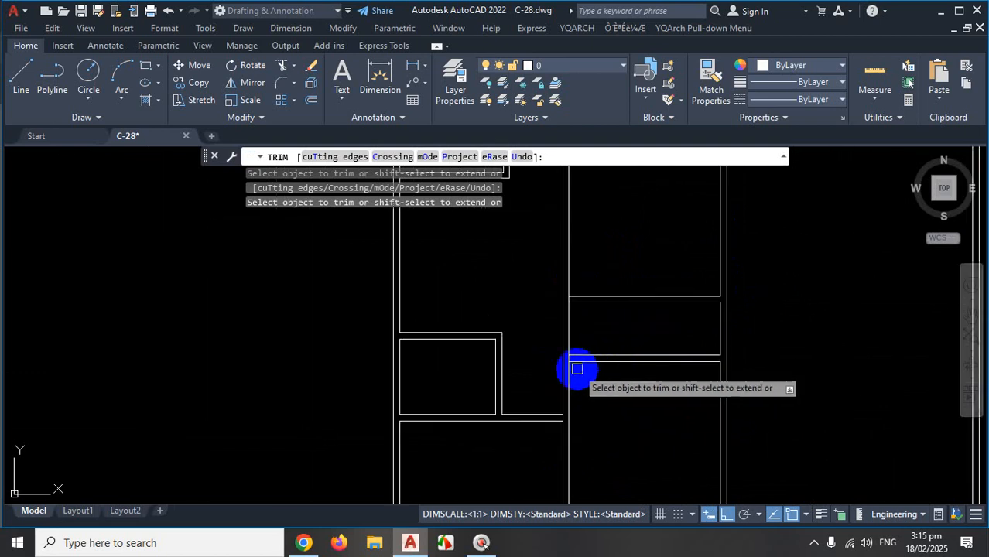
{"action": "scroll", "coordinate": [577, 369], "scroll_direction": "up", "scroll_amount": 3}
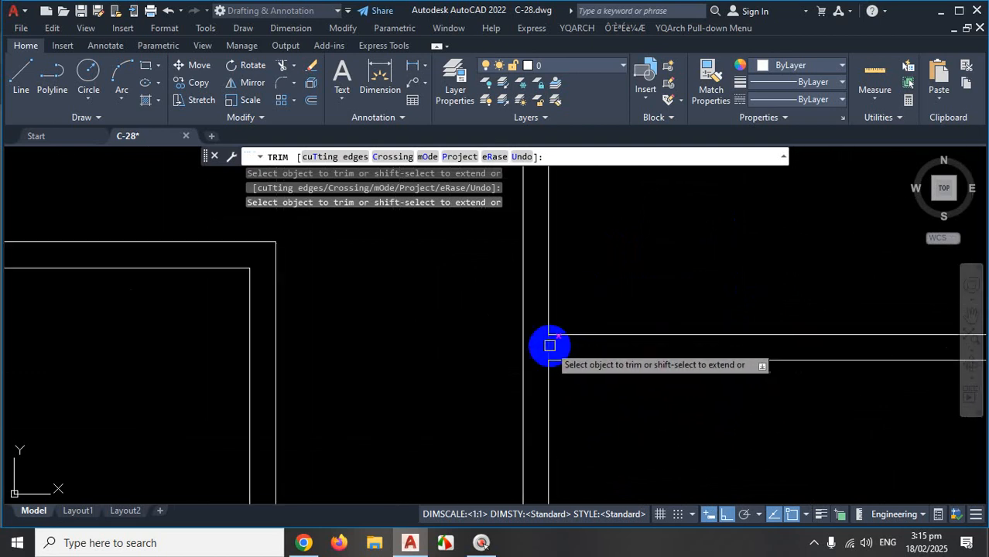
{"action": "scroll", "coordinate": [572, 333], "scroll_direction": "down", "scroll_amount": 2}
{"action": "scroll", "coordinate": [585, 303], "scroll_direction": "up", "scroll_amount": 2}
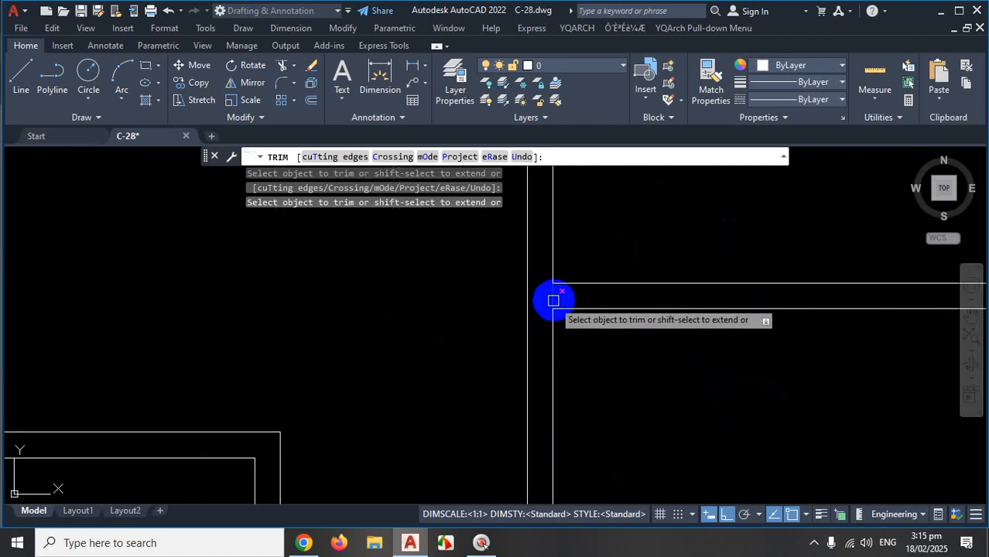
{"action": "left_click", "coordinate": [553, 301]}
{"action": "scroll", "coordinate": [602, 385], "scroll_direction": "down", "scroll_amount": 4}
{"action": "scroll", "coordinate": [557, 386], "scroll_direction": "down", "scroll_amount": 2}
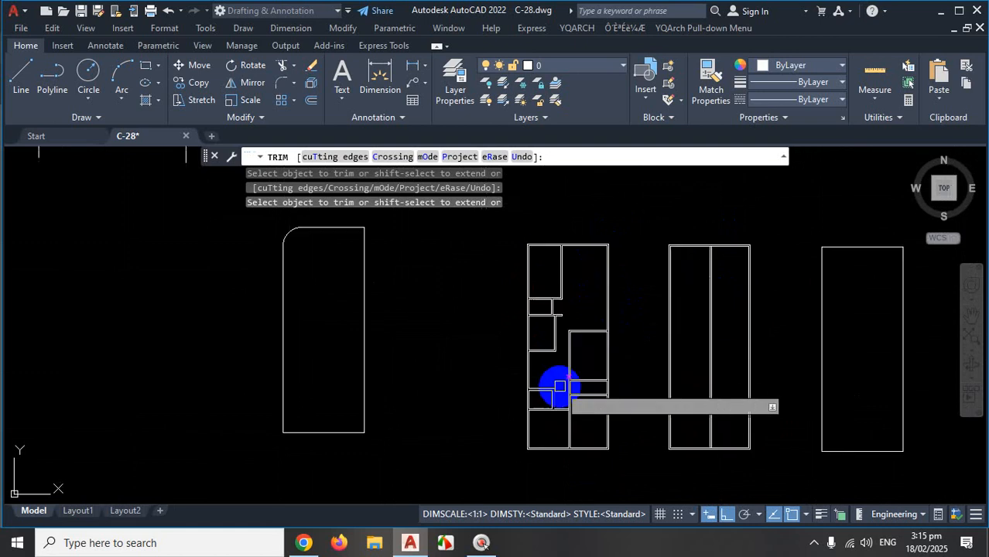
{"action": "key", "text": "Escape"}
Minimize AutoCAD to show the PDF floor plan with the kitchen and bedroom.
{"action": "scroll", "coordinate": [605, 424], "scroll_direction": "up", "scroll_amount": 2}
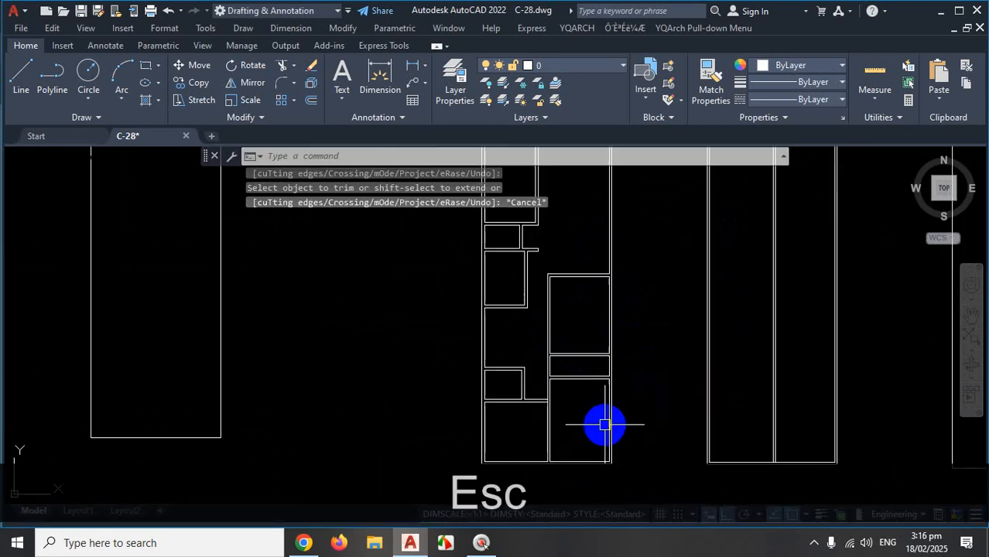
{"action": "left_click", "coordinate": [814, 542]}
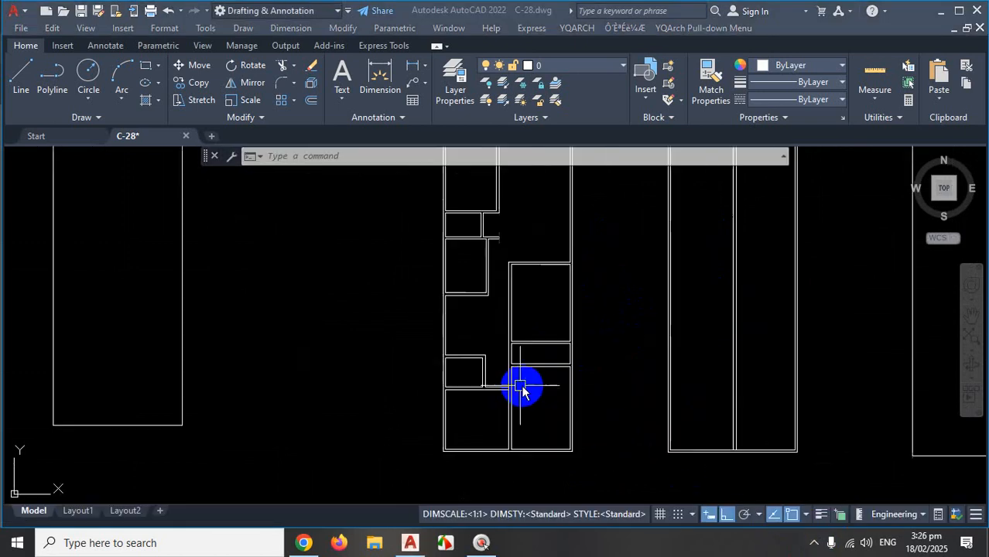
{"action": "scroll", "coordinate": [518, 391], "scroll_direction": "up", "scroll_amount": 3}
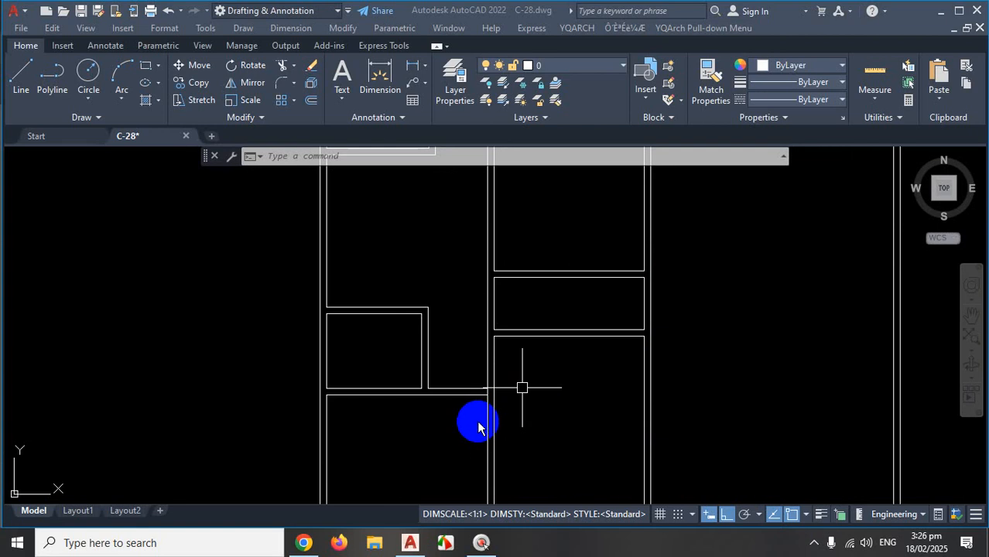
{"action": "scroll", "coordinate": [476, 371], "scroll_direction": "down", "scroll_amount": 4}
{"action": "scroll", "coordinate": [498, 275], "scroll_direction": "up", "scroll_amount": 3}
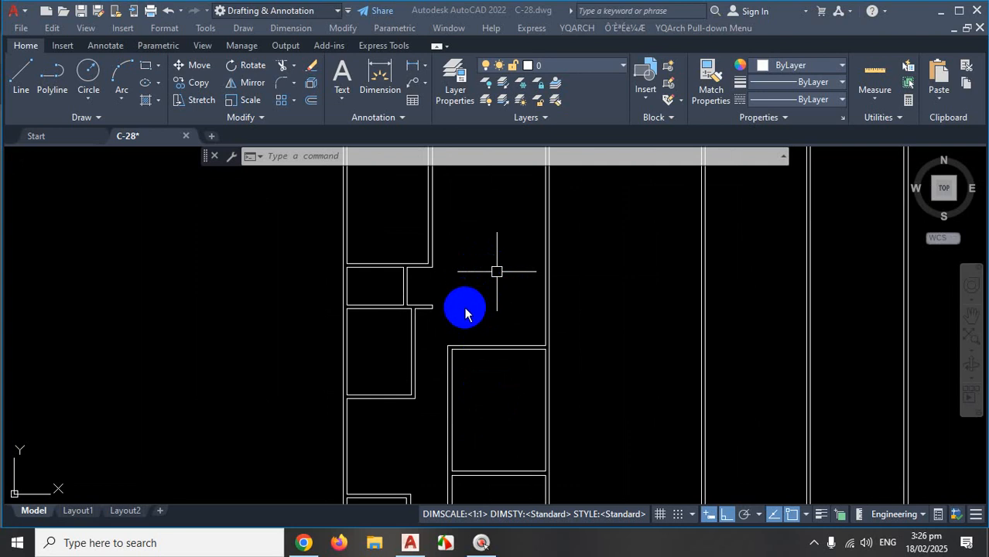
{"action": "key", "text": "Escape"}
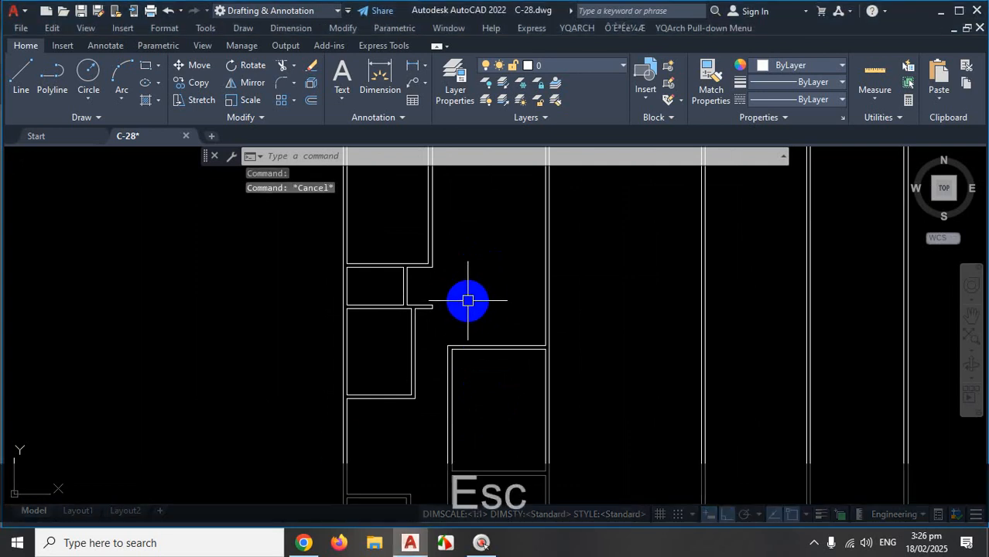
{"action": "left_click", "coordinate": [412, 548]}
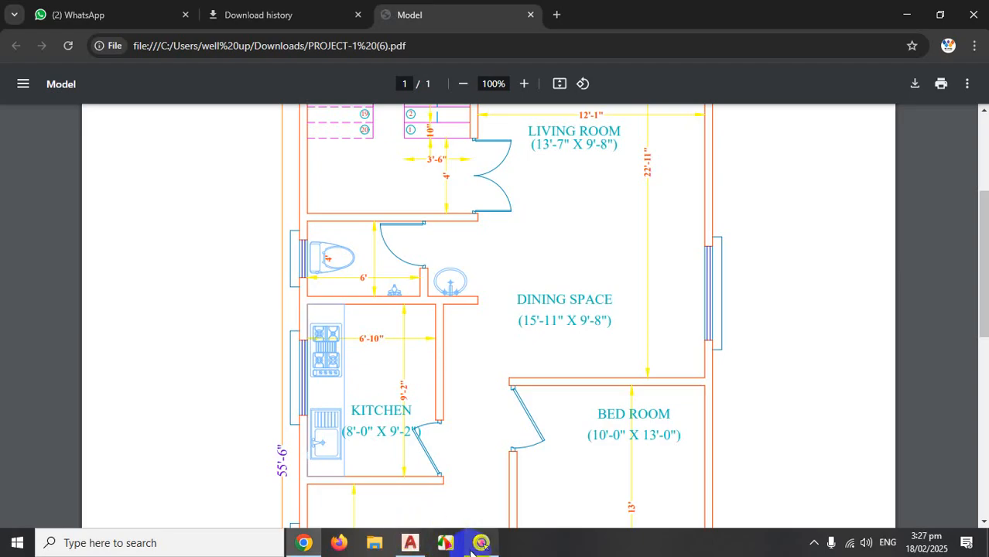
Scroll through the PDF plan's rooms up to the master bedroom, then bring C-28.dwg back in AutoCAD.
{"action": "scroll", "coordinate": [422, 356], "scroll_direction": "down", "scroll_amount": 5}
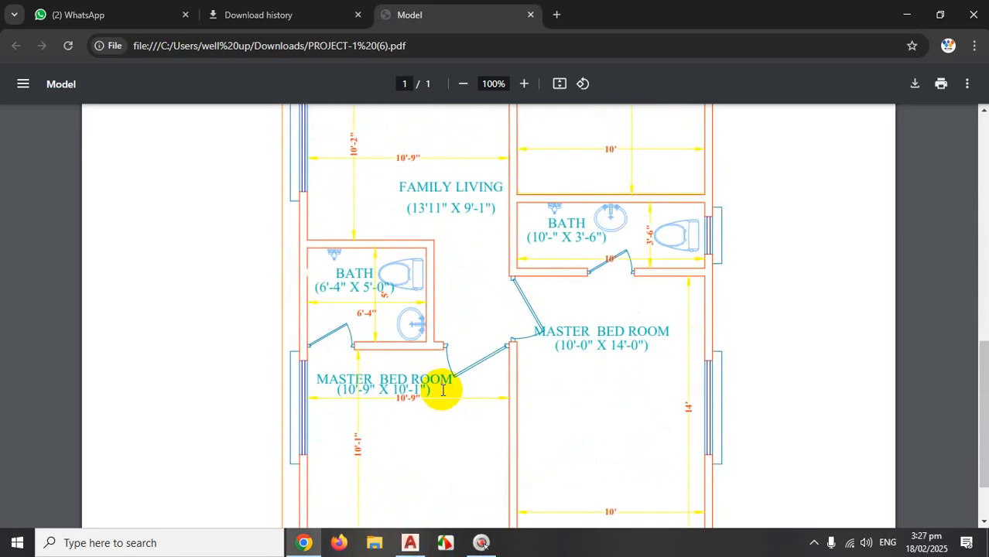
{"action": "scroll", "coordinate": [441, 393], "scroll_direction": "up", "scroll_amount": 10}
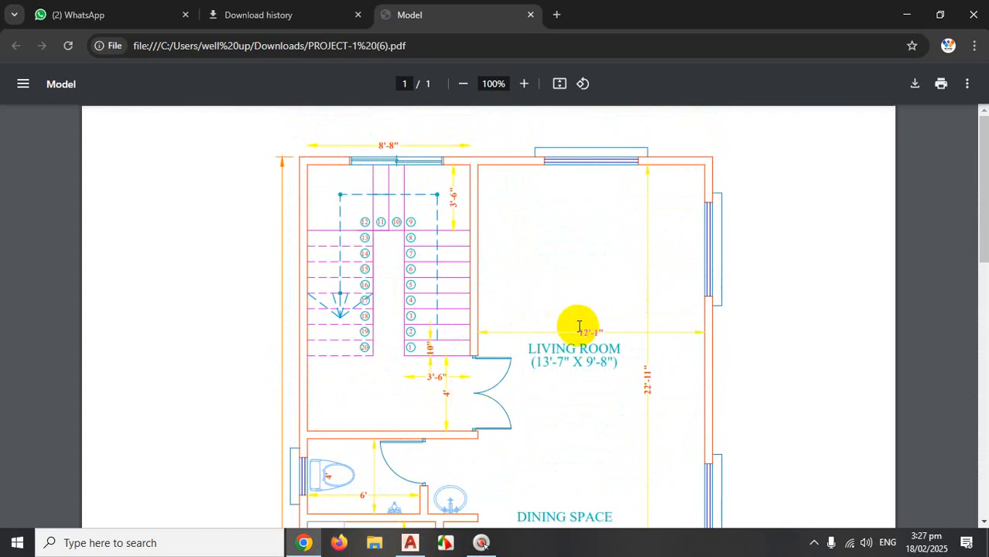
{"action": "scroll", "coordinate": [509, 337], "scroll_direction": "down", "scroll_amount": 3}
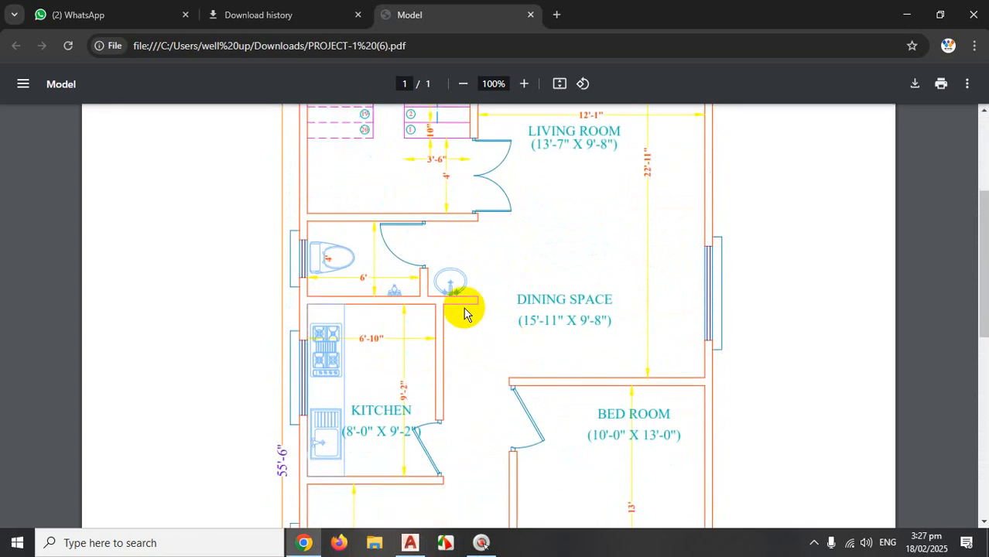
{"action": "scroll", "coordinate": [470, 328], "scroll_direction": "down", "scroll_amount": 6}
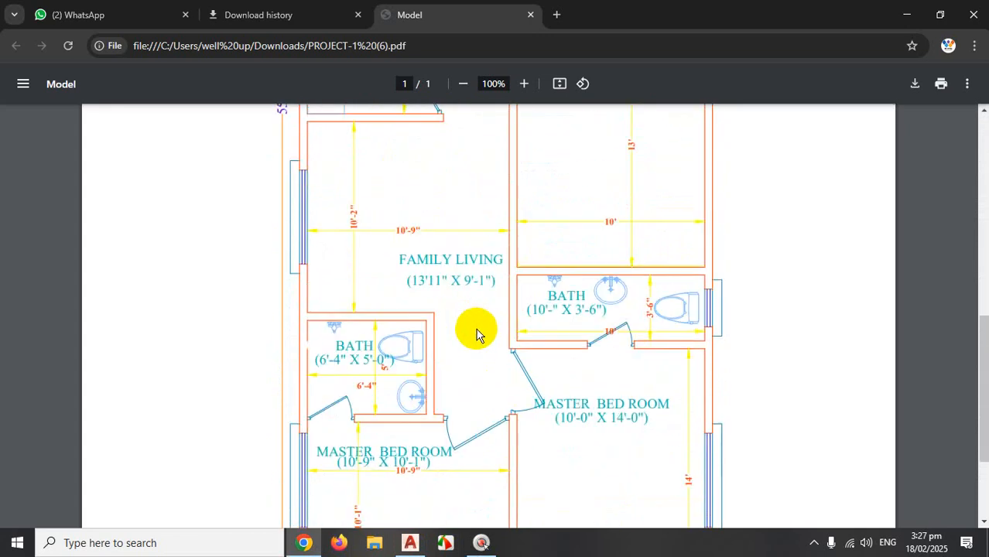
{"action": "scroll", "coordinate": [473, 333], "scroll_direction": "up", "scroll_amount": 2}
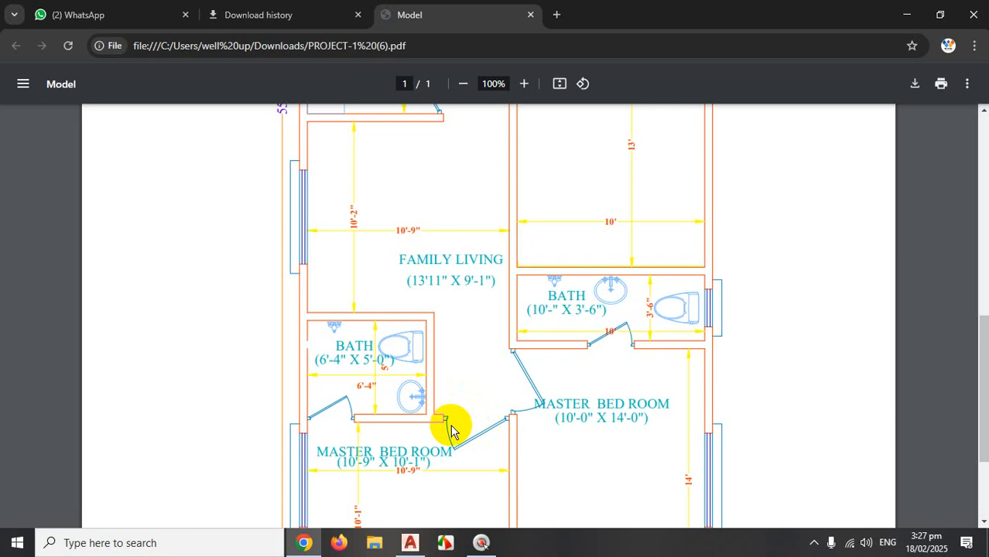
{"action": "left_click", "coordinate": [407, 544]}
{"action": "scroll", "coordinate": [479, 380], "scroll_direction": "down", "scroll_amount": 3}
Cancel any pending AutoCAD command and minimize it to show the PDF's living, dining and kitchen area.
{"action": "scroll", "coordinate": [456, 459], "scroll_direction": "up", "scroll_amount": 5}
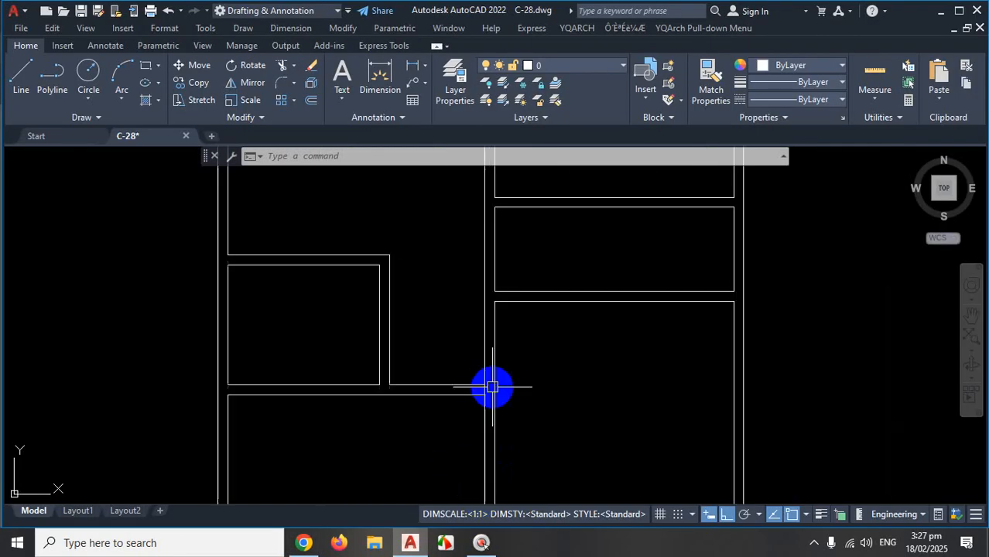
{"action": "scroll", "coordinate": [492, 387], "scroll_direction": "up", "scroll_amount": 2}
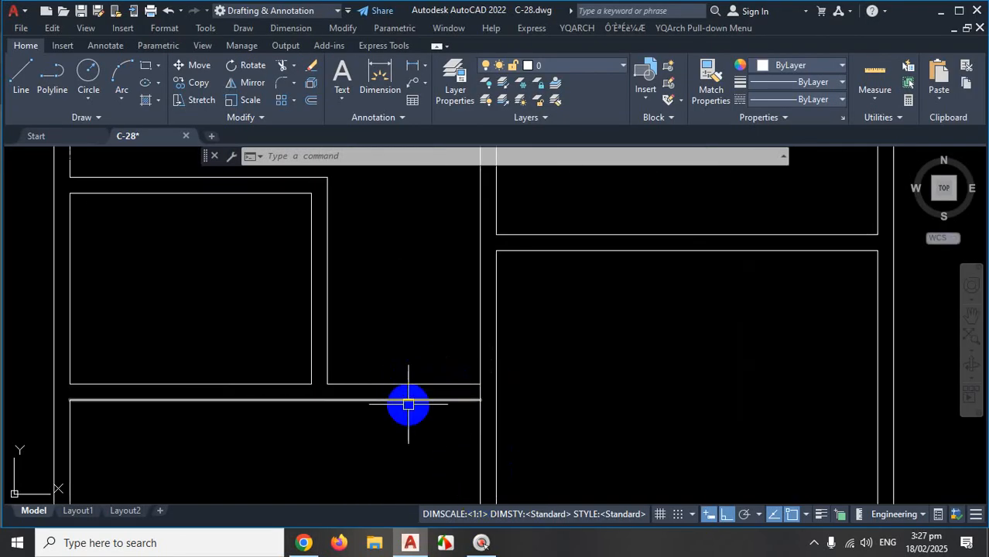
{"action": "scroll", "coordinate": [410, 406], "scroll_direction": "down", "scroll_amount": 6}
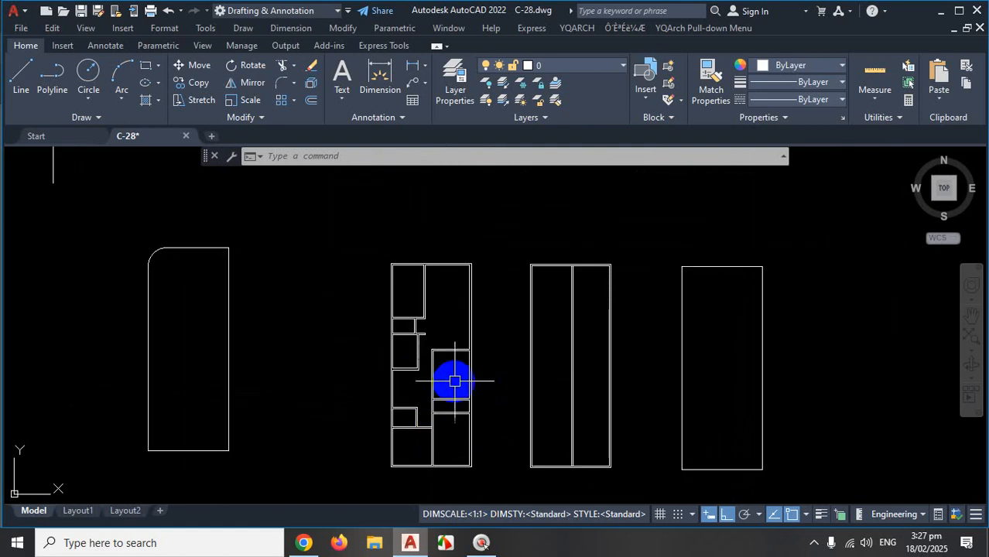
{"action": "left_click", "coordinate": [813, 543]}
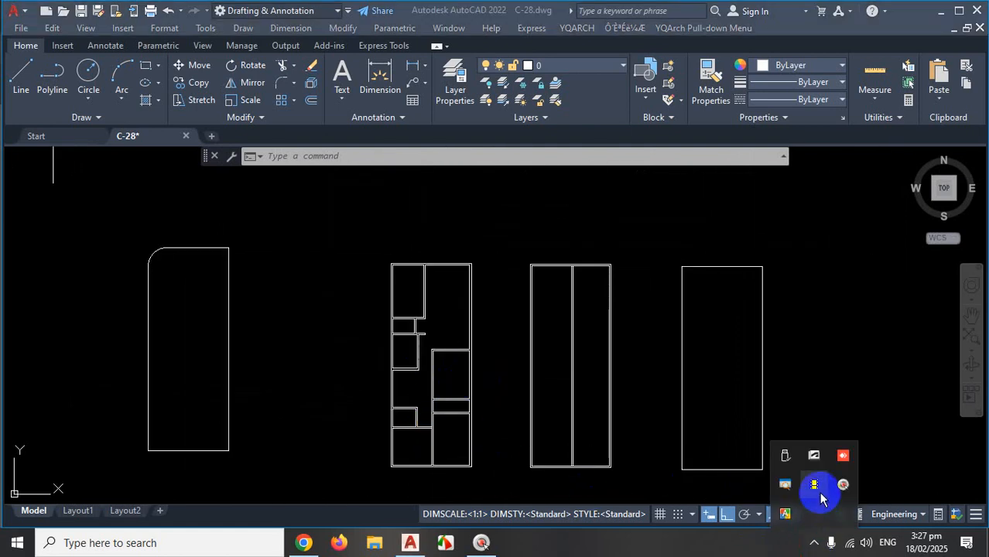
{"action": "left_click", "coordinate": [815, 486]}
{"action": "left_click", "coordinate": [502, 353]}
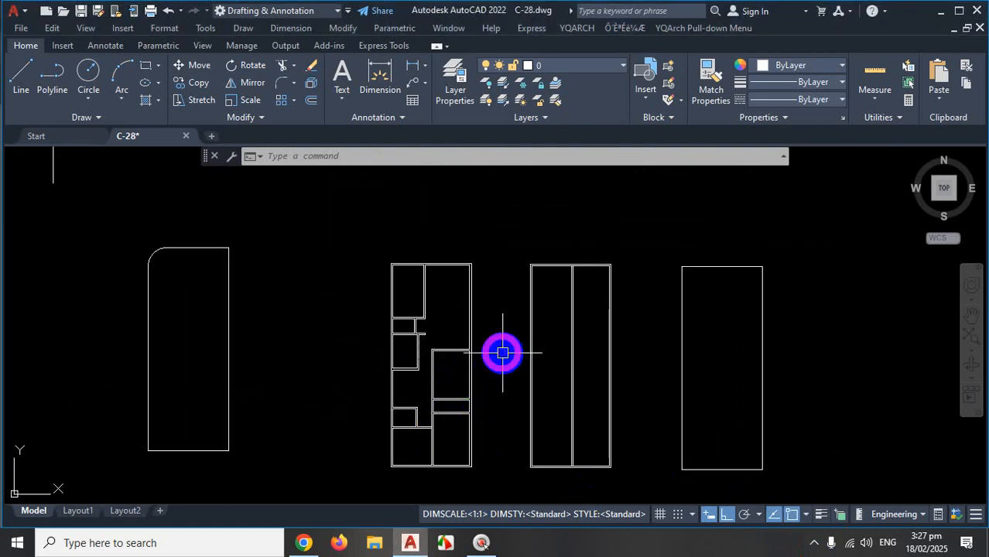
{"action": "key", "text": "Escape"}
{"action": "key", "text": "Escape"}
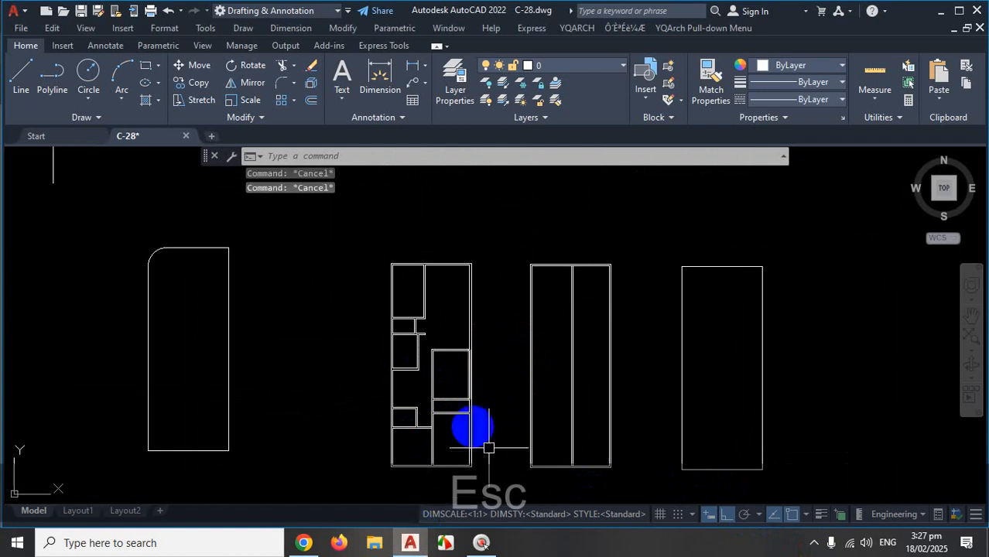
{"action": "left_click", "coordinate": [412, 543]}
{"action": "scroll", "coordinate": [459, 397], "scroll_direction": "up", "scroll_amount": 7}
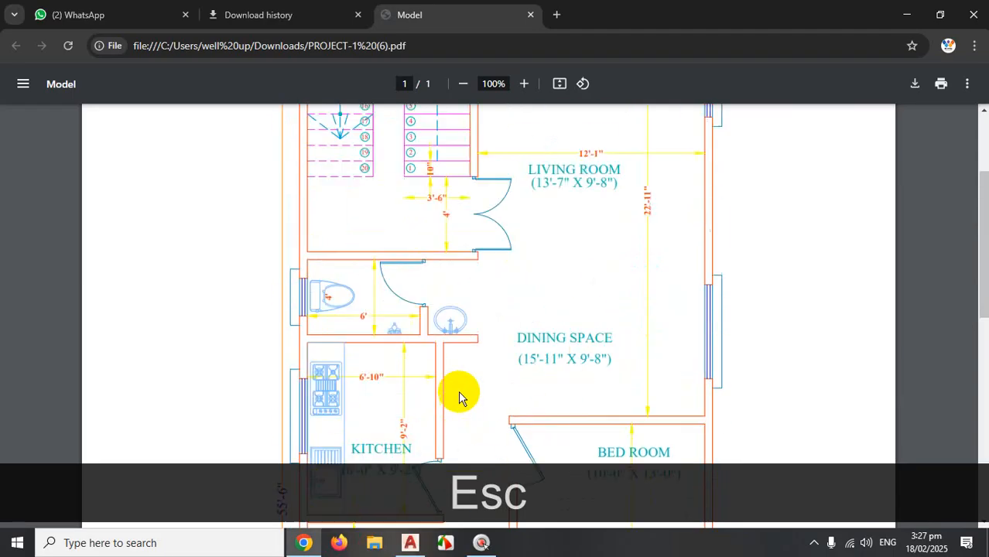
With the ZoomIt pen, mark the living room and draw a hatched red box above the plan.
{"action": "key", "text": "ctrl+1"}
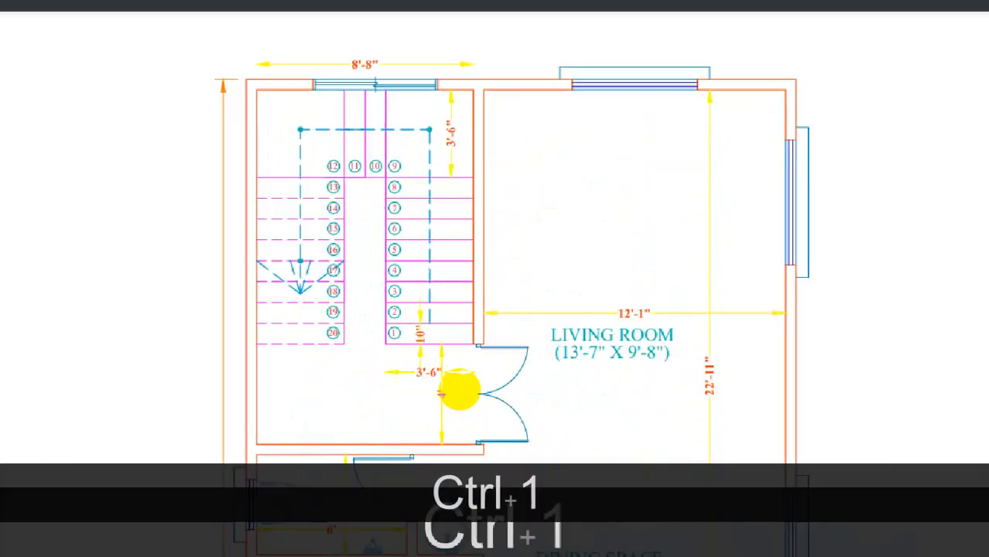
{"action": "left_click", "coordinate": [291, 292]}
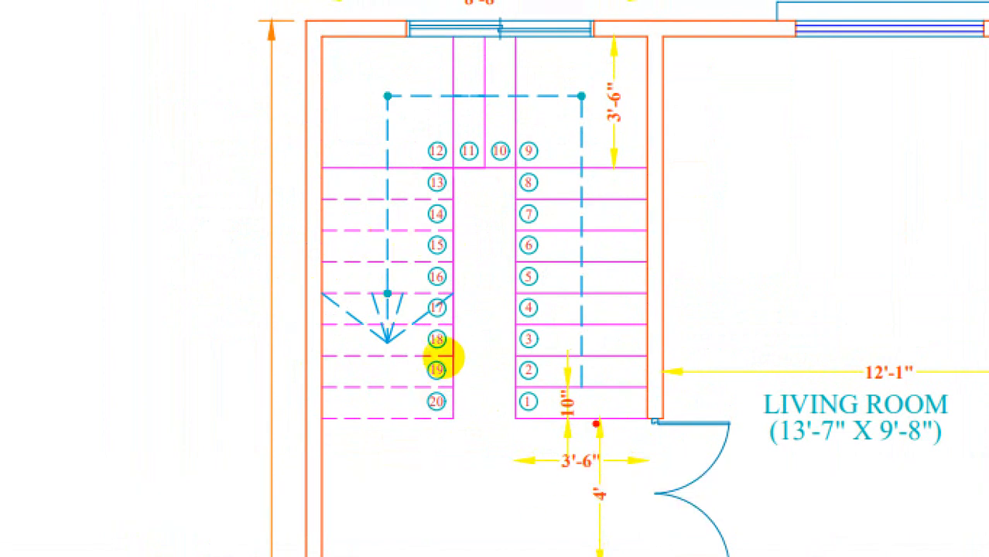
{"action": "key", "text": "ctrl+1"}
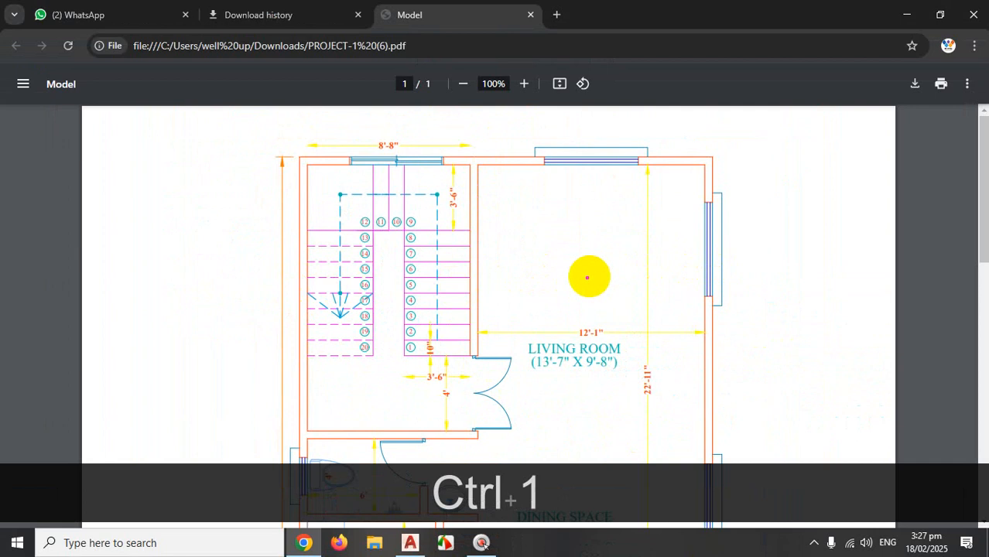
{"action": "mouse_move", "coordinate": [556, 276]}
{"action": "left_mouse_down"}
{"action": "mouse_move", "coordinate": [643, 274]}
{"action": "mouse_move", "coordinate": [564, 278]}
{"action": "mouse_move", "coordinate": [624, 279]}
{"action": "mouse_move", "coordinate": [579, 272]}
{"action": "mouse_move", "coordinate": [596, 276]}
{"action": "left_mouse_up"}
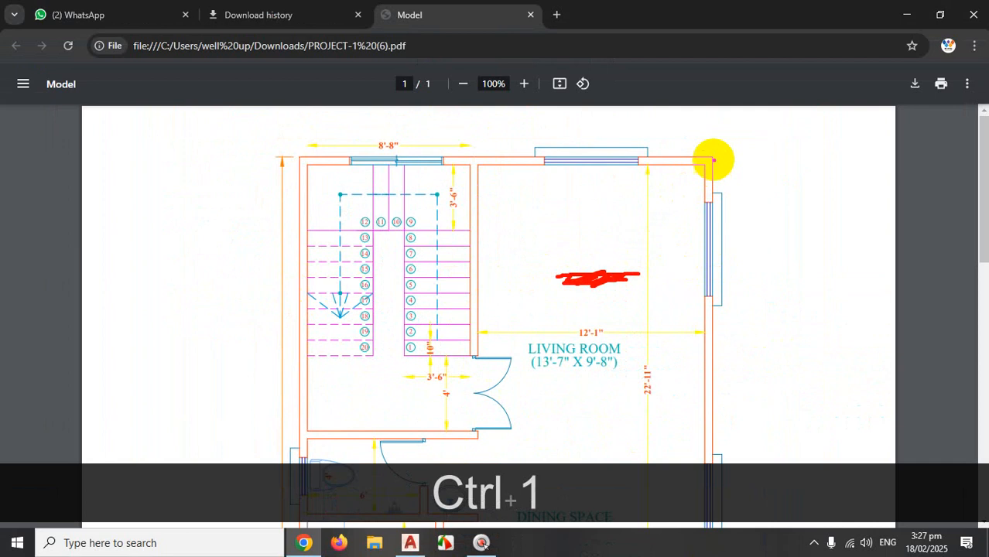
{"action": "left_click_drag", "start_coordinate": [672, 128], "coordinate": [796, 122]}
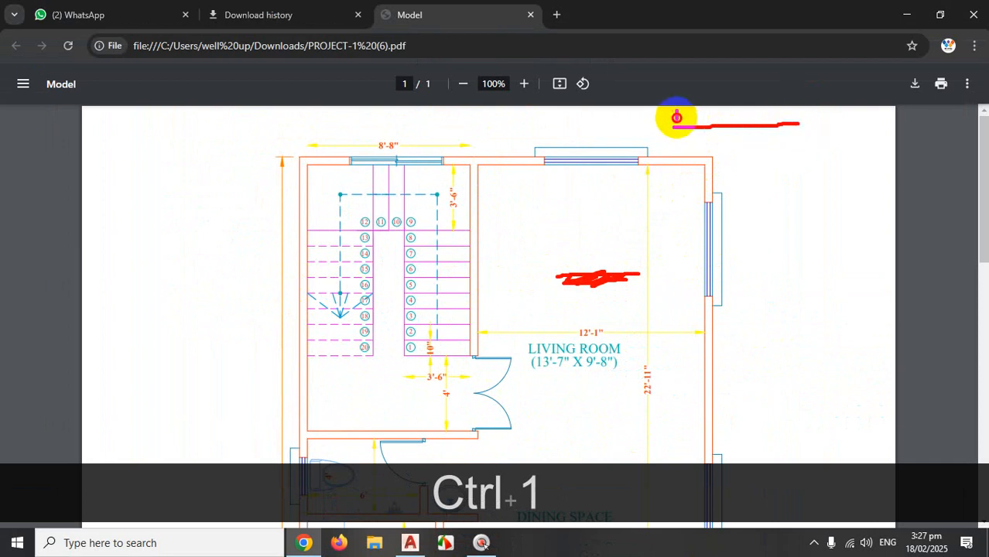
{"action": "mouse_move", "coordinate": [676, 117]}
{"action": "left_mouse_down"}
{"action": "mouse_move", "coordinate": [710, 103]}
{"action": "mouse_move", "coordinate": [794, 99]}
{"action": "mouse_move", "coordinate": [783, 121]}
{"action": "left_mouse_up"}
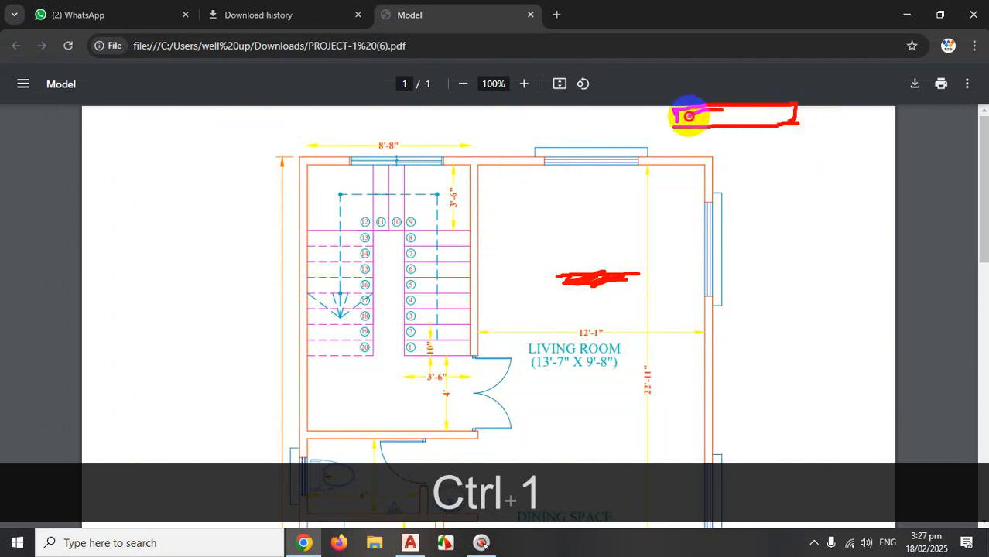
{"action": "left_click_drag", "start_coordinate": [689, 116], "coordinate": [754, 113]}
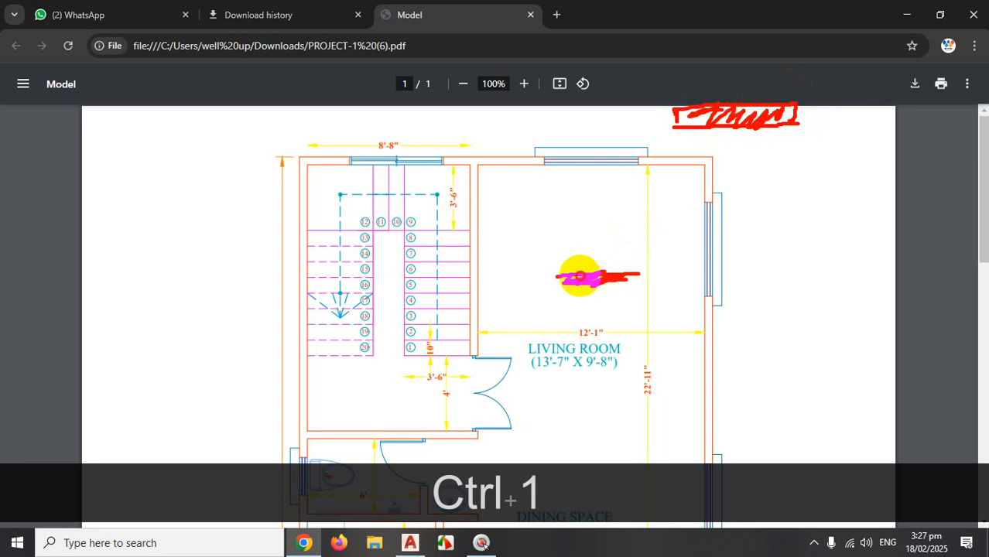
Sketch a red stepped outline up to the living room's top-right corner, with tick marks.
{"action": "mouse_move", "coordinate": [581, 277]}
{"action": "left_mouse_down"}
{"action": "mouse_move", "coordinate": [582, 225]}
{"action": "mouse_move", "coordinate": [637, 223]}
{"action": "mouse_move", "coordinate": [638, 190]}
{"action": "mouse_move", "coordinate": [731, 176]}
{"action": "left_mouse_up"}
{"action": "left_click_drag", "start_coordinate": [605, 232], "coordinate": [623, 227]}
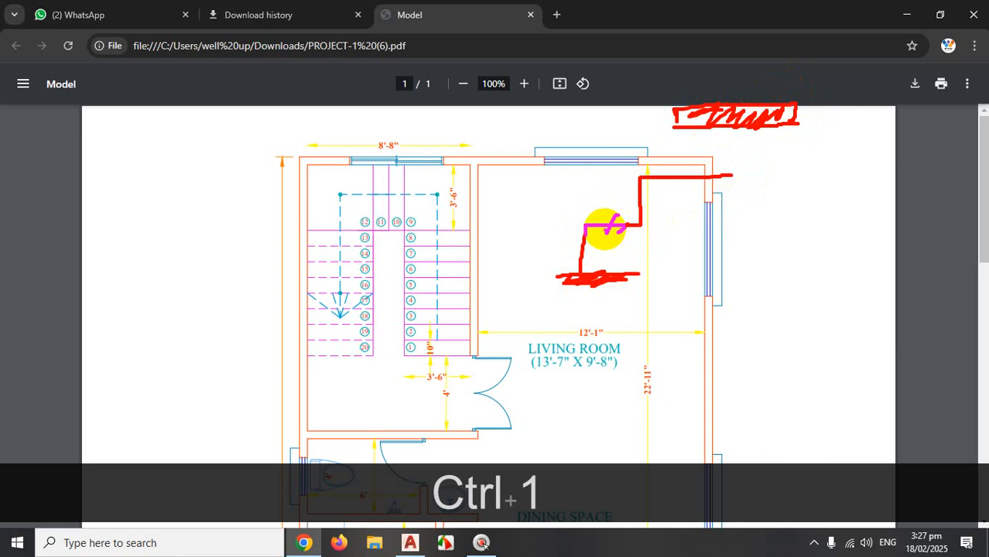
{"action": "mouse_move", "coordinate": [613, 226]}
{"action": "left_mouse_down"}
{"action": "mouse_move", "coordinate": [636, 223]}
{"action": "mouse_move", "coordinate": [640, 213]}
{"action": "mouse_move", "coordinate": [621, 202]}
{"action": "mouse_move", "coordinate": [637, 201]}
{"action": "left_mouse_up"}
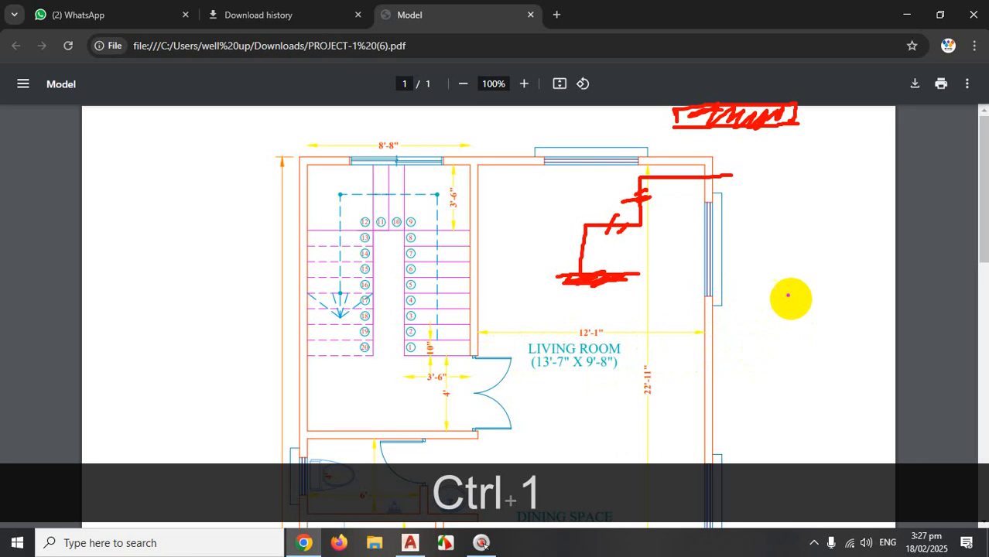
Draw a red outline right of the living room wall and label it 10'6".
{"action": "left_click_drag", "start_coordinate": [721, 341], "coordinate": [826, 337]}
{"action": "left_click_drag", "start_coordinate": [812, 183], "coordinate": [898, 180]}
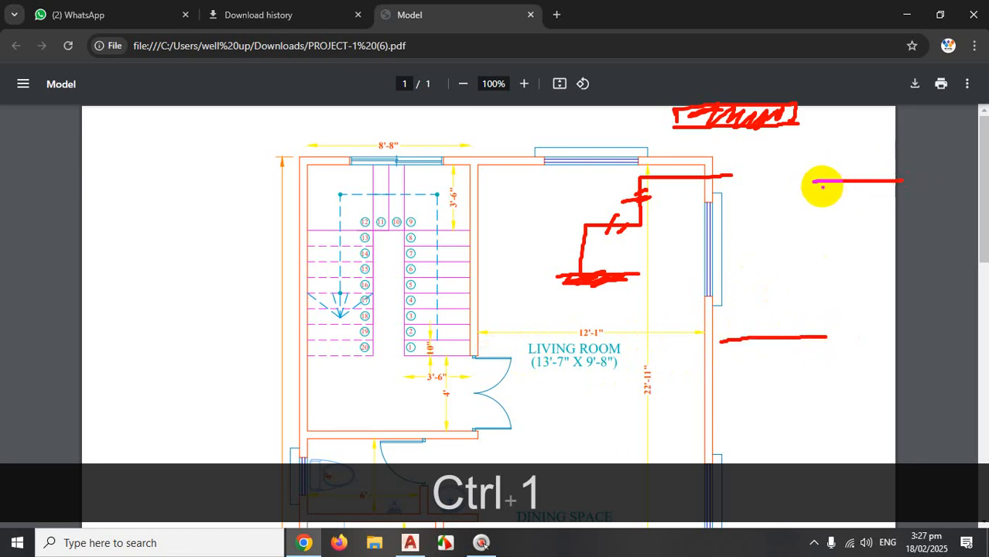
{"action": "left_click_drag", "start_coordinate": [827, 182], "coordinate": [832, 338]}
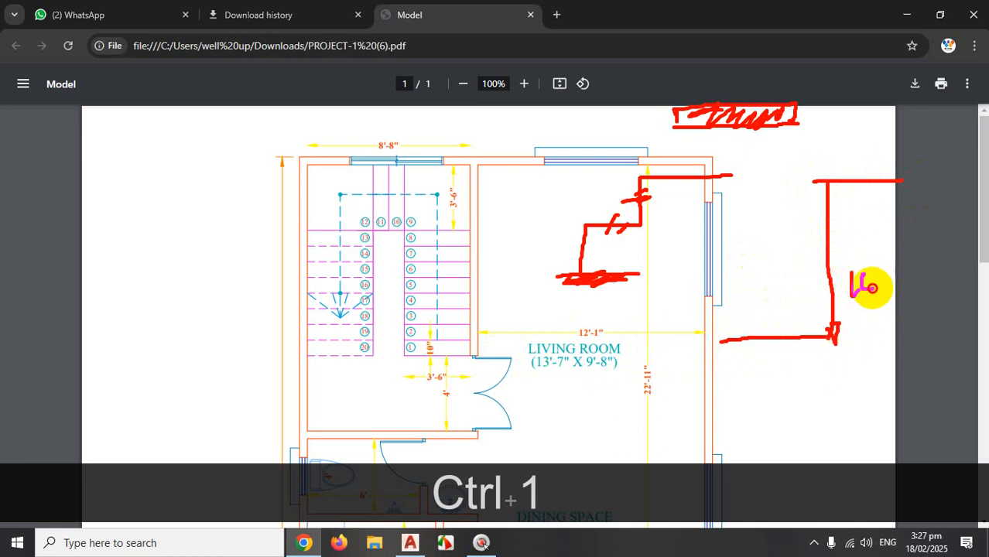
{"action": "mouse_move", "coordinate": [851, 271]}
{"action": "left_mouse_down"}
{"action": "mouse_move", "coordinate": [852, 295]}
{"action": "mouse_move", "coordinate": [882, 268]}
{"action": "mouse_move", "coordinate": [894, 283]}
{"action": "mouse_move", "coordinate": [918, 263]}
{"action": "left_mouse_up"}
{"action": "mouse_move", "coordinate": [827, 183]}
{"action": "left_mouse_down"}
{"action": "mouse_move", "coordinate": [821, 192]}
{"action": "mouse_move", "coordinate": [890, 193]}
{"action": "mouse_move", "coordinate": [814, 194]}
{"action": "mouse_move", "coordinate": [844, 182]}
{"action": "mouse_move", "coordinate": [890, 191]}
{"action": "mouse_move", "coordinate": [815, 208]}
{"action": "mouse_move", "coordinate": [829, 208]}
{"action": "left_mouse_up"}
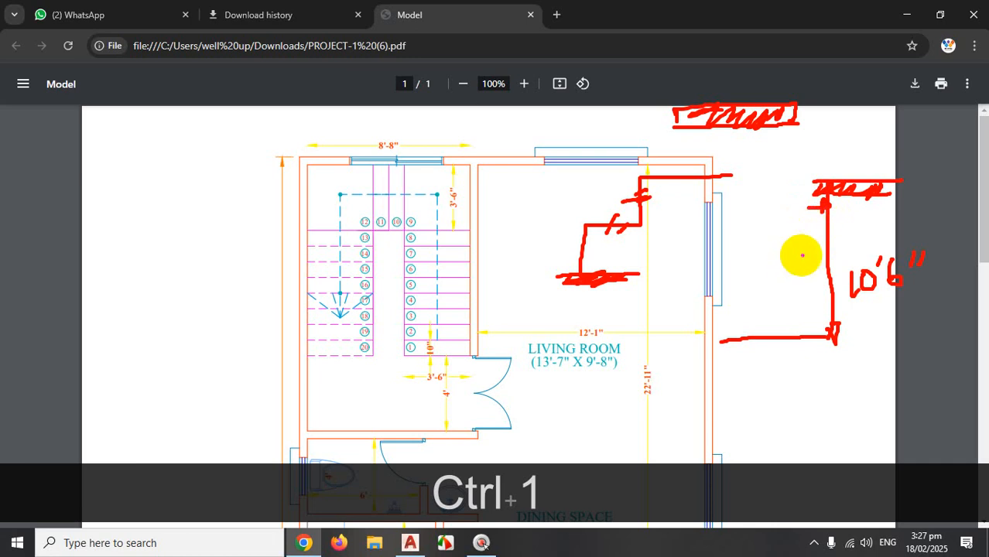
{"action": "left_click_drag", "start_coordinate": [817, 260], "coordinate": [828, 284]}
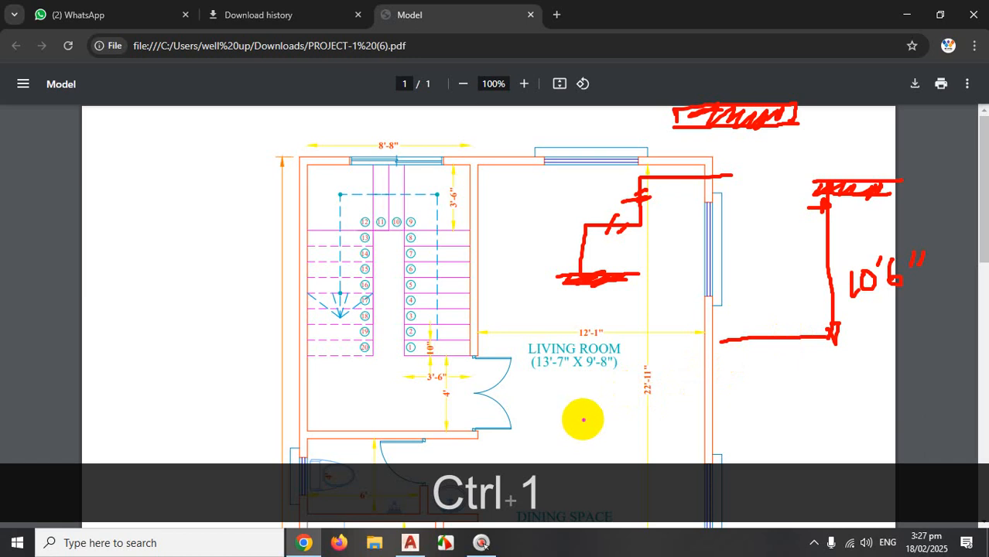
Sketch a red stepped line along the living room's right wall and dimension it 7'6".
{"action": "mouse_move", "coordinate": [582, 415]}
{"action": "left_mouse_down"}
{"action": "mouse_move", "coordinate": [631, 414]}
{"action": "mouse_move", "coordinate": [628, 366]}
{"action": "mouse_move", "coordinate": [697, 331]}
{"action": "mouse_move", "coordinate": [693, 291]}
{"action": "mouse_move", "coordinate": [766, 289]}
{"action": "left_mouse_up"}
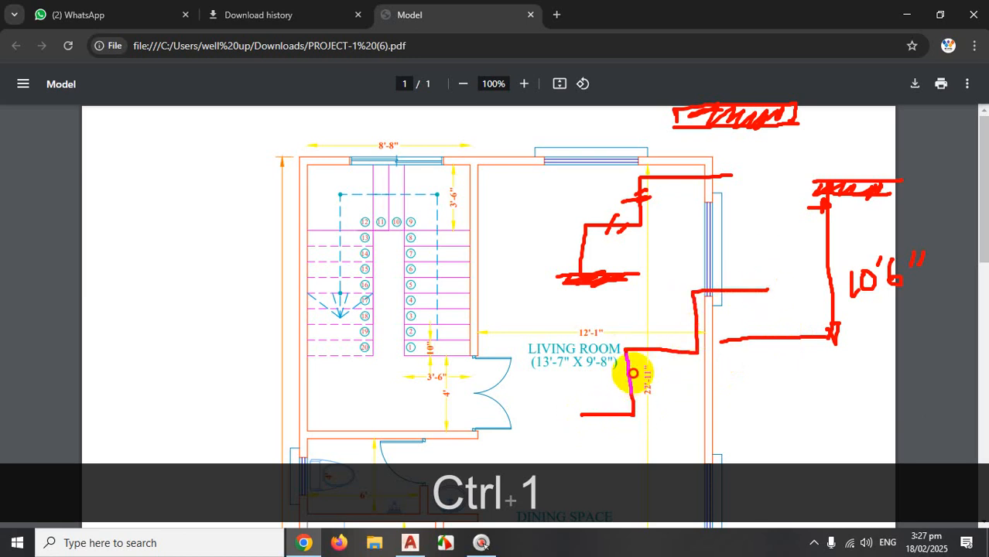
{"action": "mouse_move", "coordinate": [633, 373]}
{"action": "left_mouse_down"}
{"action": "mouse_move", "coordinate": [616, 385]}
{"action": "mouse_move", "coordinate": [655, 401]}
{"action": "mouse_move", "coordinate": [642, 399]}
{"action": "mouse_move", "coordinate": [673, 381]}
{"action": "left_mouse_up"}
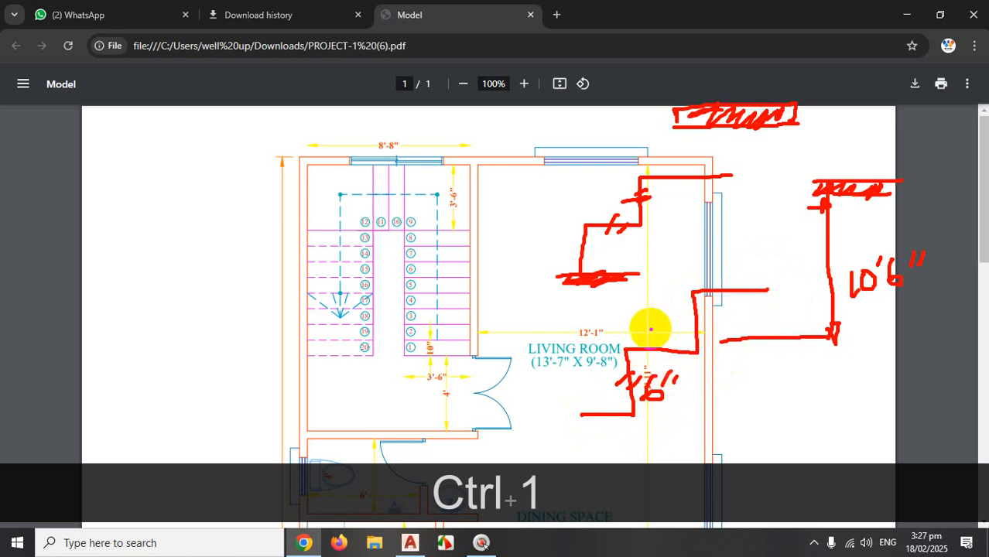
{"action": "mouse_move", "coordinate": [651, 320]}
{"action": "left_mouse_down"}
{"action": "mouse_move", "coordinate": [649, 338]}
{"action": "mouse_move", "coordinate": [678, 306]}
{"action": "left_mouse_up"}
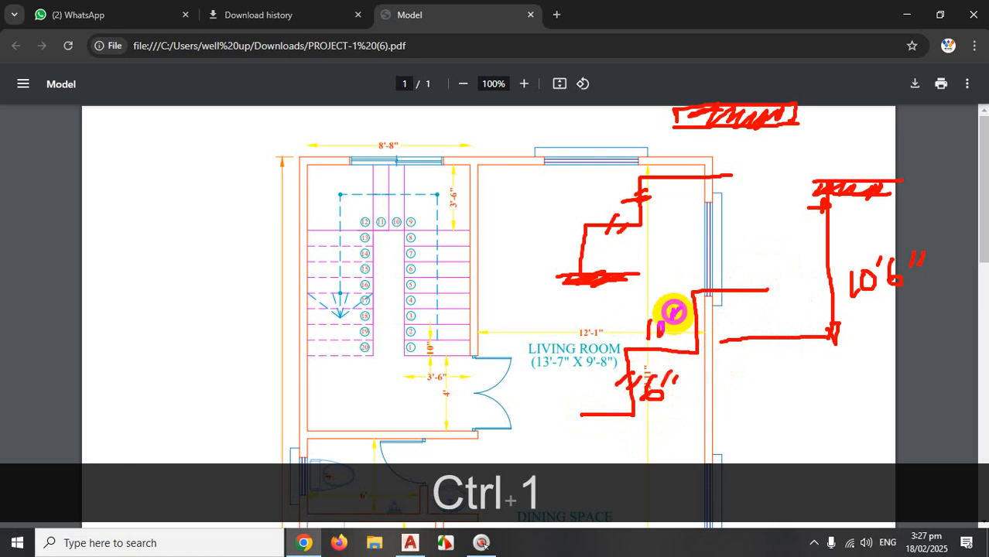
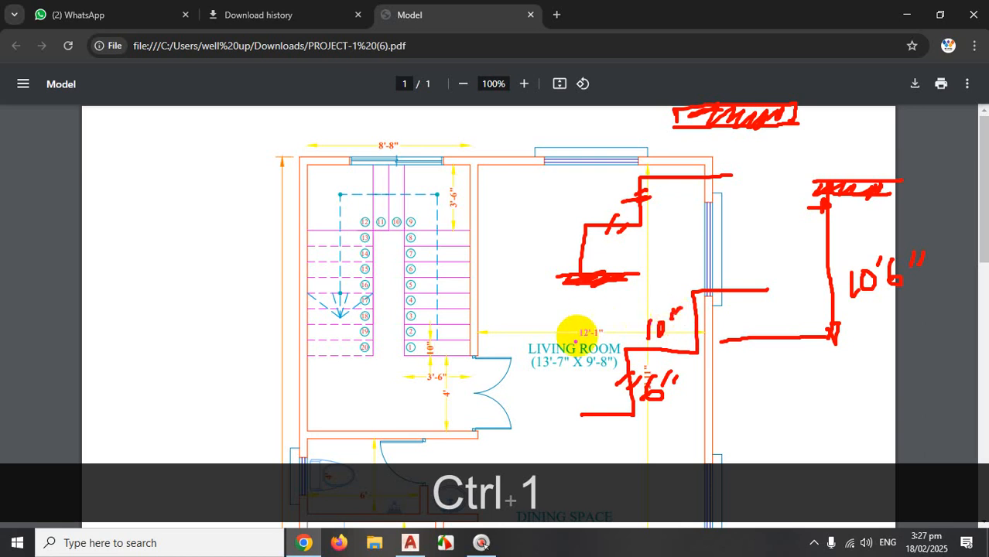
Trace the stair walking path, landing line and both flights in red, then clear the ink.
{"action": "left_click", "coordinate": [628, 379]}
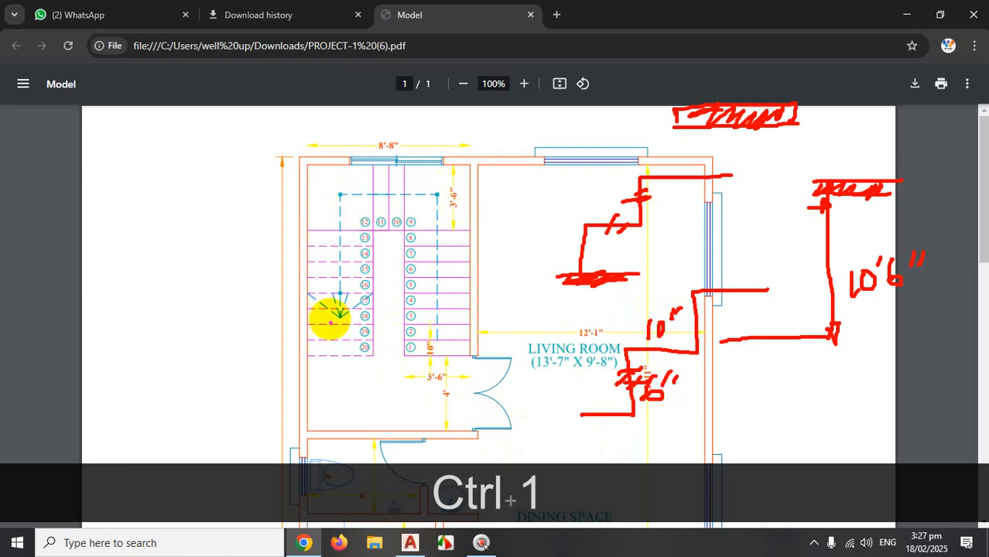
{"action": "mouse_move", "coordinate": [437, 348]}
{"action": "left_mouse_down"}
{"action": "mouse_move", "coordinate": [415, 216]}
{"action": "mouse_move", "coordinate": [352, 213]}
{"action": "mouse_move", "coordinate": [349, 279]}
{"action": "left_mouse_up"}
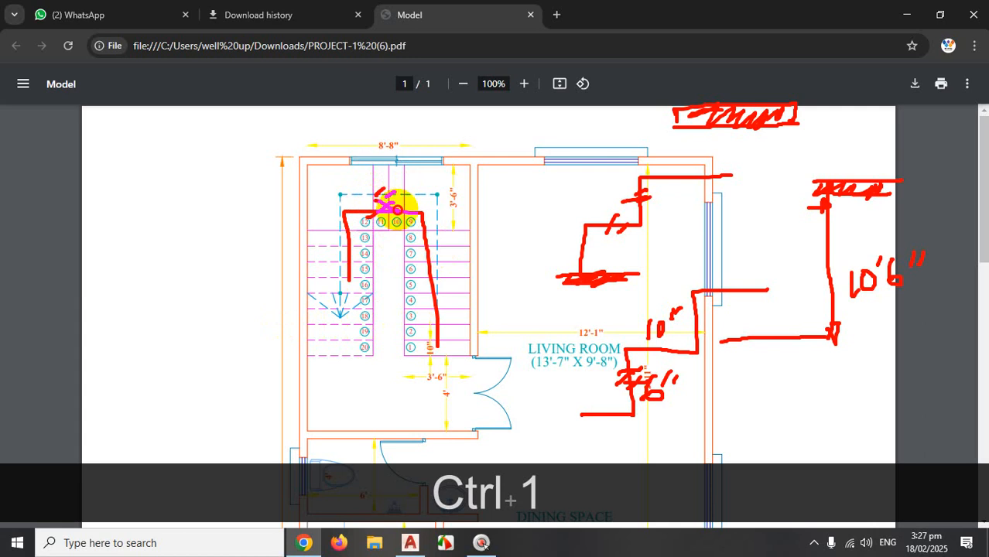
{"action": "left_click_drag", "start_coordinate": [334, 230], "coordinate": [470, 230]}
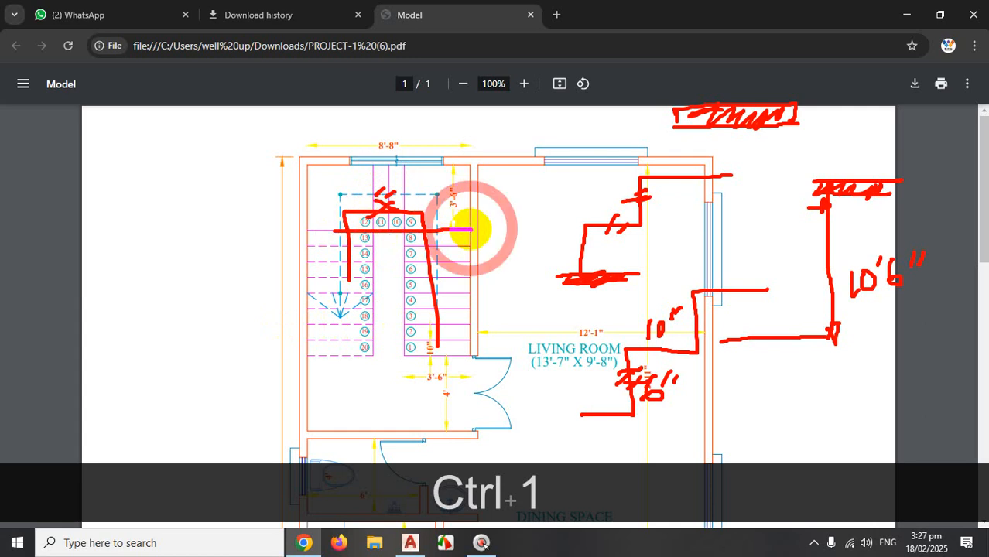
{"action": "left_click_drag", "start_coordinate": [441, 362], "coordinate": [446, 247]}
{"action": "left_click_drag", "start_coordinate": [367, 235], "coordinate": [367, 350]}
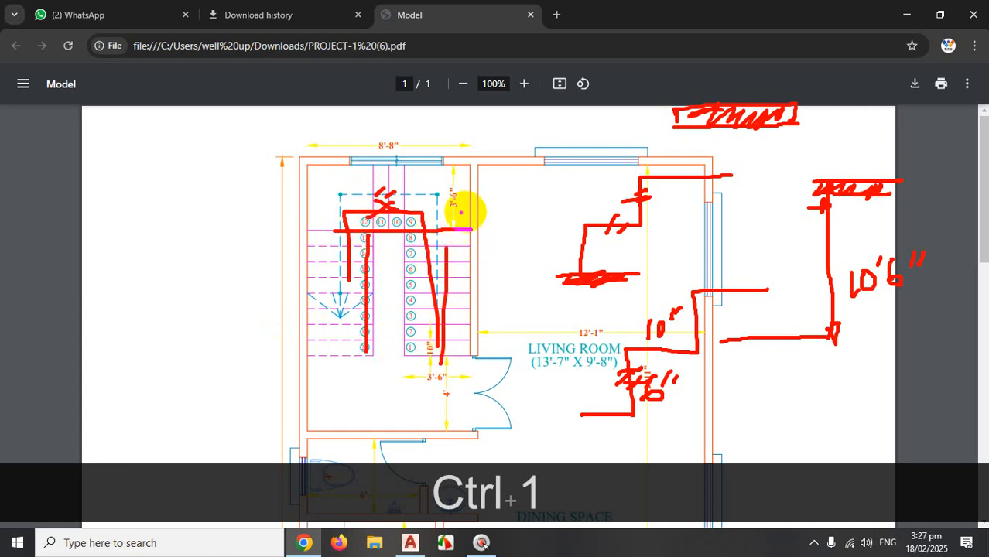
{"action": "key", "text": "Escape"}
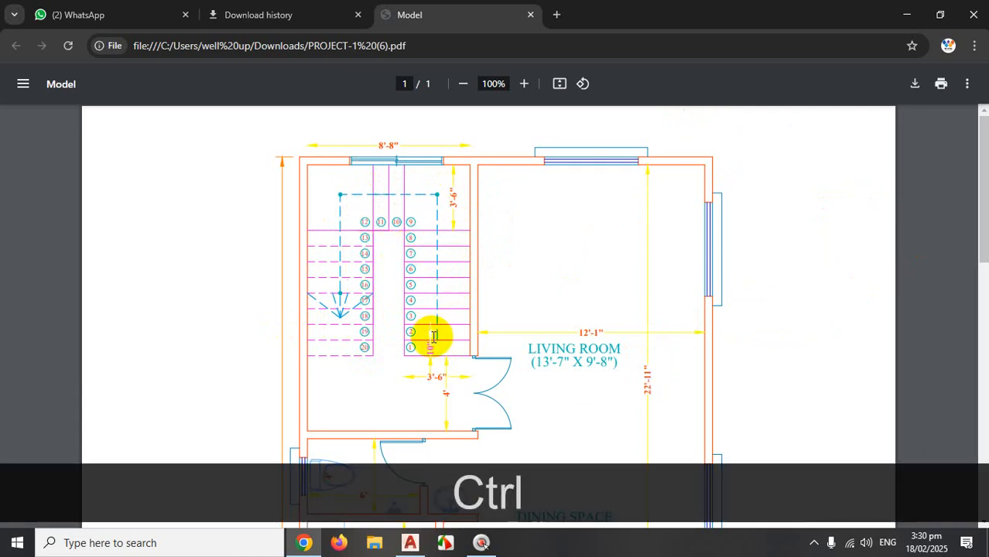
Mark the overall width, the top of the stairs and lines beside the stairs in red.
{"action": "key", "text": "ctrl+1"}
{"action": "key", "text": "Escape"}
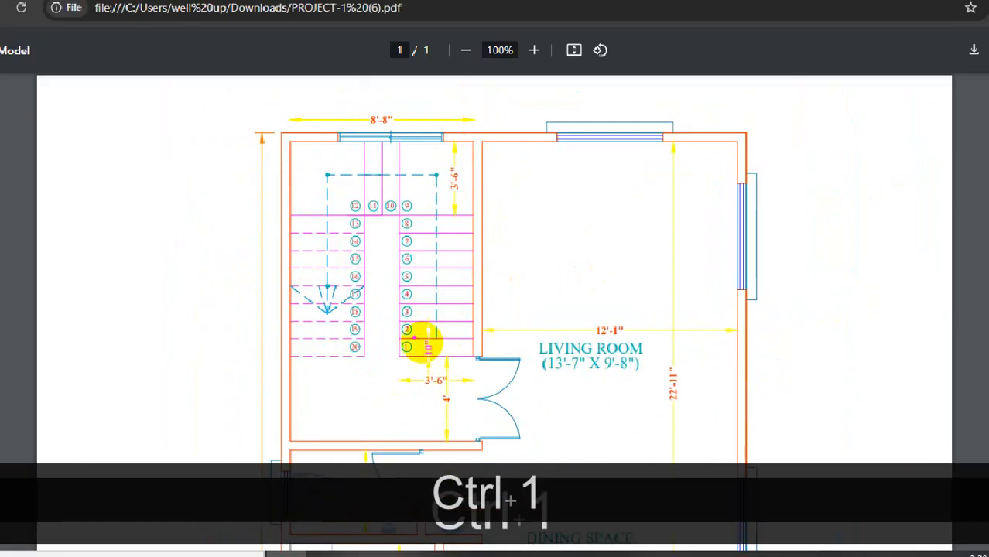
{"action": "mouse_move", "coordinate": [282, 85]}
{"action": "left_mouse_down"}
{"action": "mouse_move", "coordinate": [275, 120]}
{"action": "mouse_move", "coordinate": [663, 98]}
{"action": "mouse_move", "coordinate": [719, 116]}
{"action": "mouse_move", "coordinate": [729, 108]}
{"action": "left_mouse_up"}
{"action": "left_click_drag", "start_coordinate": [368, 160], "coordinate": [391, 163]}
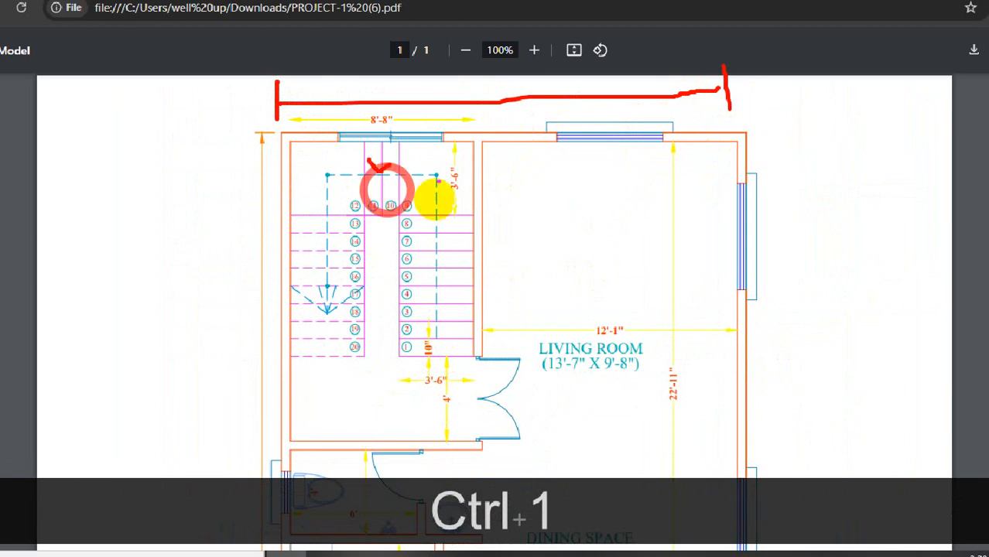
{"action": "left_click_drag", "start_coordinate": [446, 140], "coordinate": [438, 414]}
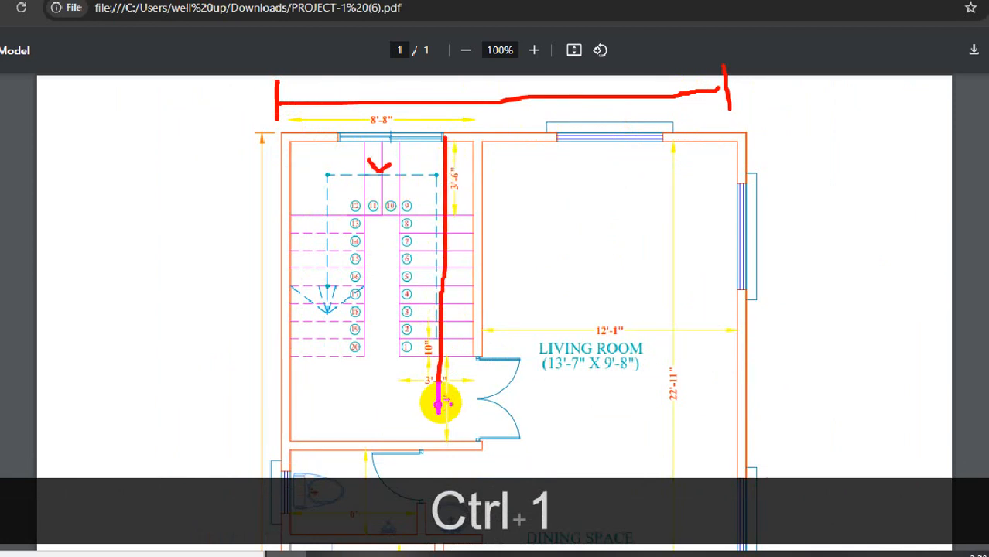
{"action": "left_click_drag", "start_coordinate": [731, 260], "coordinate": [451, 306]}
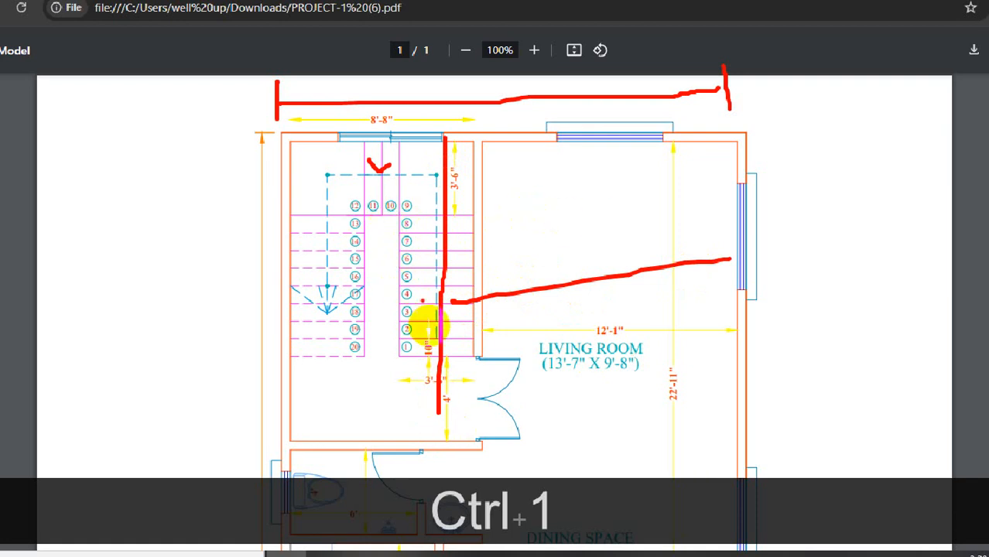
{"action": "mouse_move", "coordinate": [371, 168]}
{"action": "left_mouse_down"}
{"action": "mouse_move", "coordinate": [401, 195]}
{"action": "mouse_move", "coordinate": [360, 198]}
{"action": "left_mouse_up"}
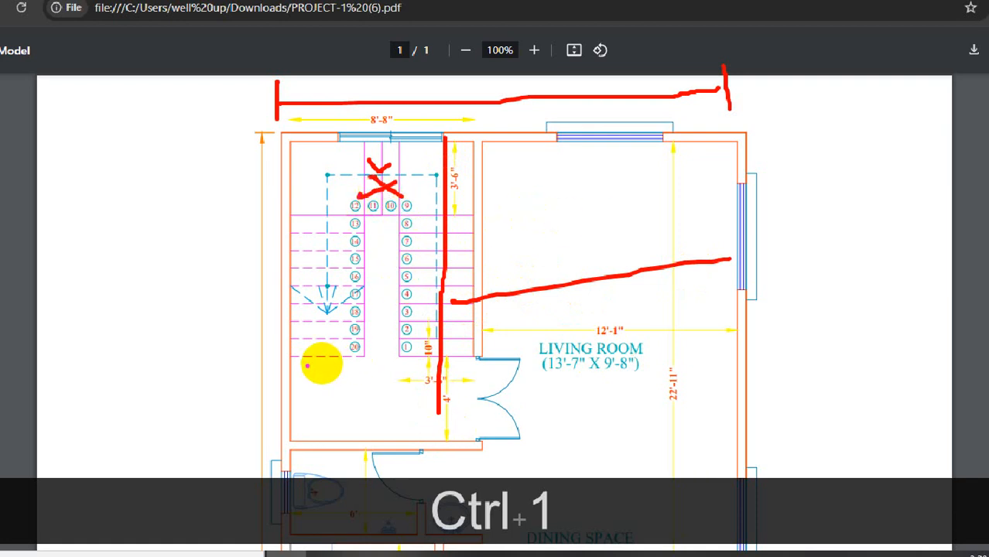
Mark lines below the stair flights and along the lower wall, clear the ink, and scroll down.
{"action": "left_click_drag", "start_coordinate": [324, 368], "coordinate": [486, 367]}
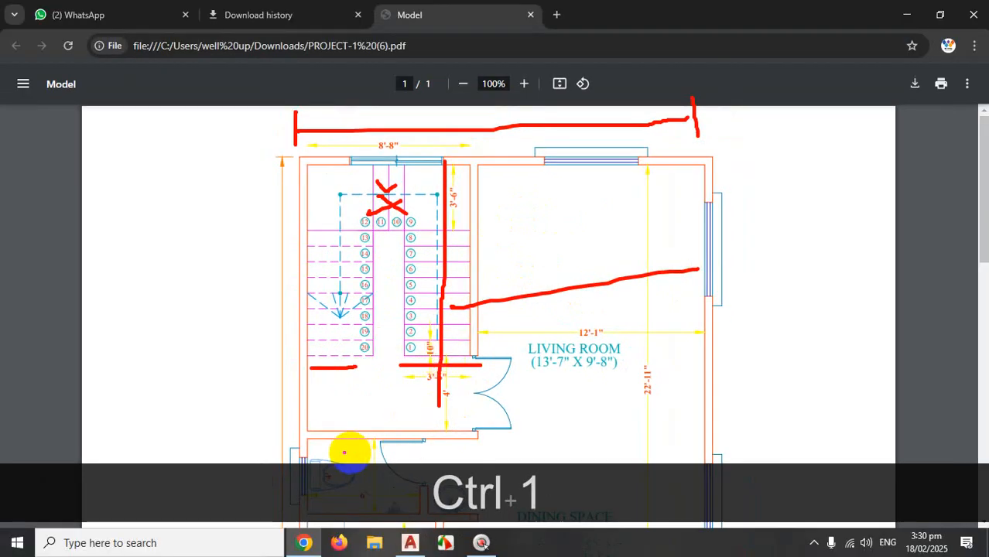
{"action": "left_click_drag", "start_coordinate": [291, 460], "coordinate": [454, 460]}
{"action": "left_click_drag", "start_coordinate": [415, 366], "coordinate": [415, 457]}
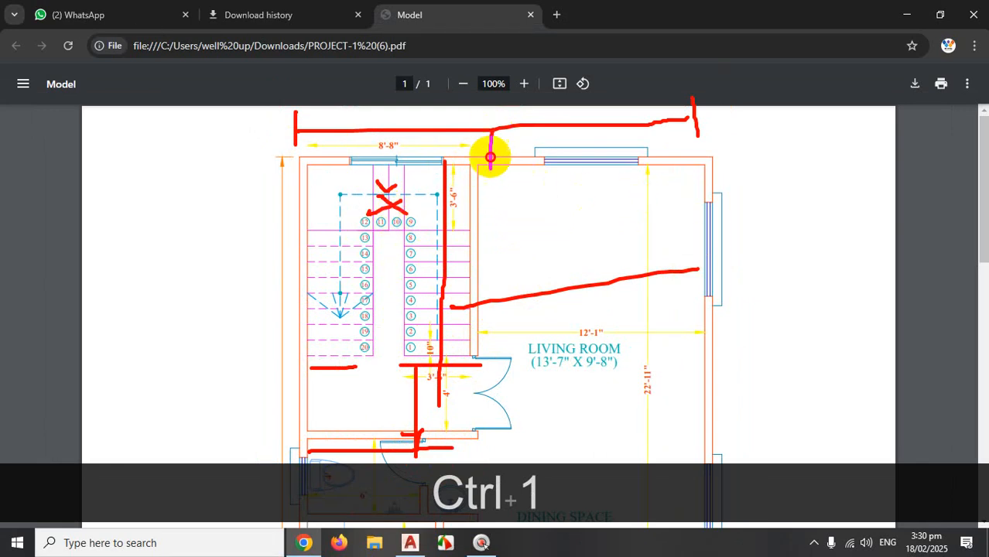
{"action": "left_click_drag", "start_coordinate": [490, 157], "coordinate": [493, 357]}
{"action": "mouse_move", "coordinate": [348, 369]}
{"action": "left_mouse_down"}
{"action": "mouse_move", "coordinate": [327, 369]}
{"action": "mouse_move", "coordinate": [414, 363]}
{"action": "left_mouse_up"}
{"action": "left_click_drag", "start_coordinate": [366, 417], "coordinate": [366, 370]}
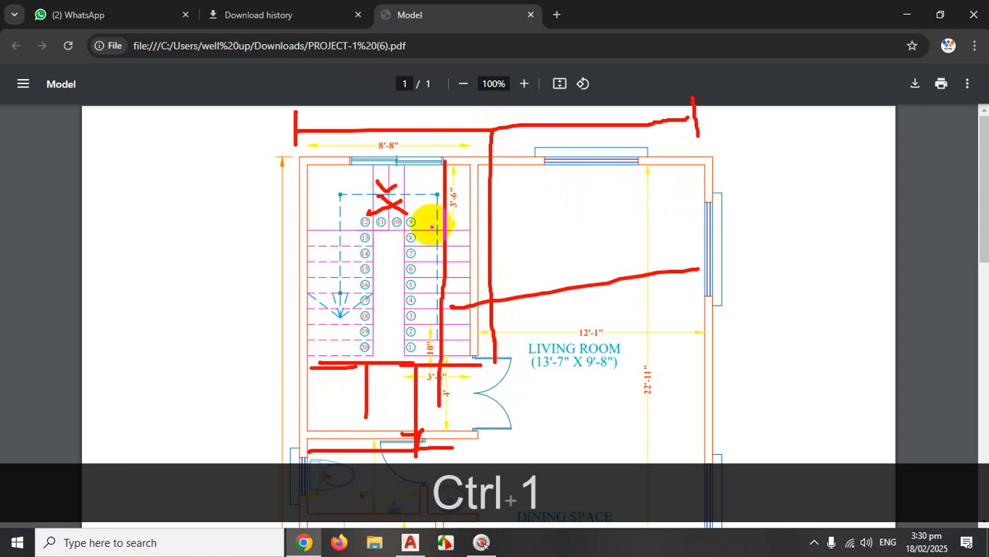
{"action": "key", "text": "Escape"}
{"action": "scroll", "coordinate": [488, 271], "scroll_direction": "down", "scroll_amount": 3}
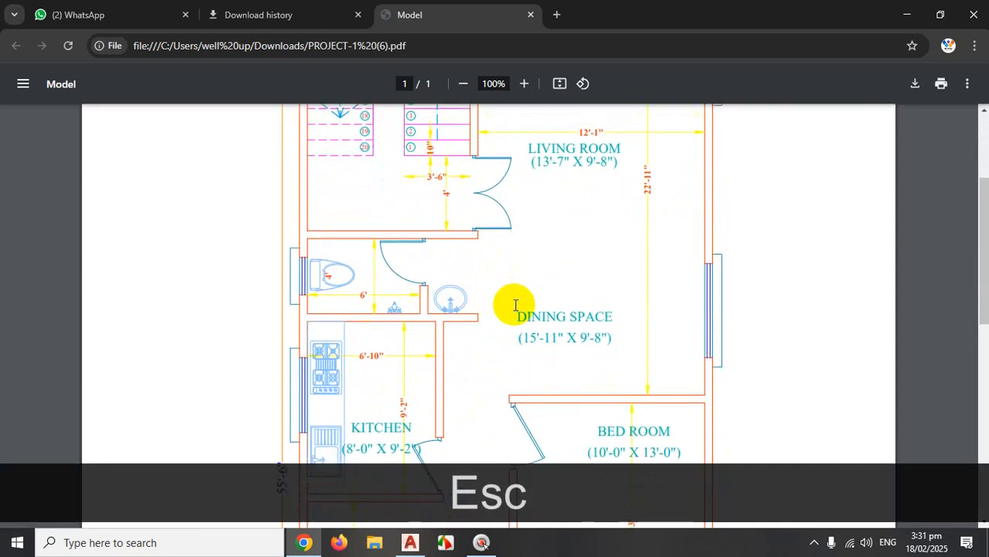
{"action": "scroll", "coordinate": [514, 304], "scroll_direction": "up", "scroll_amount": 3}
{"action": "key", "text": "ctrl+1"}
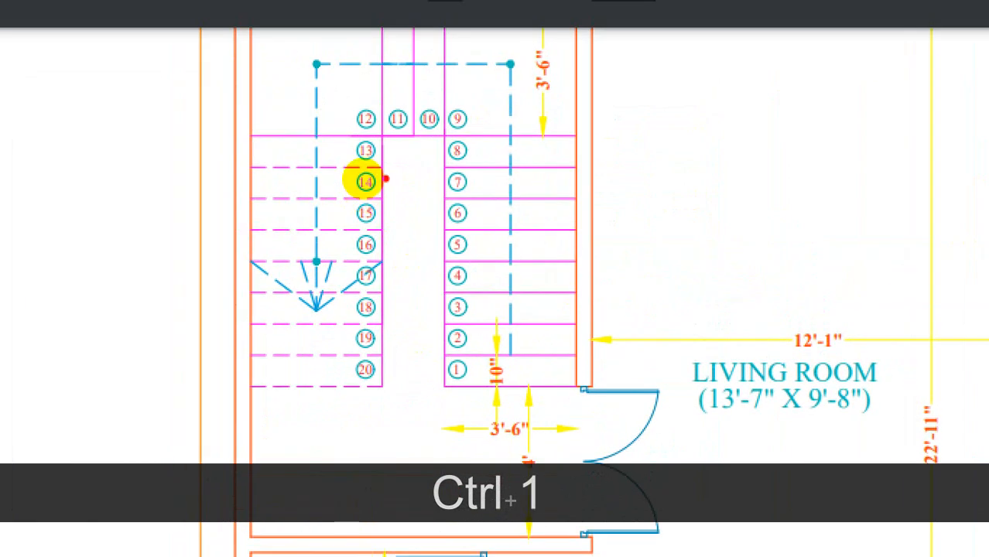
{"action": "key", "text": "Escape"}
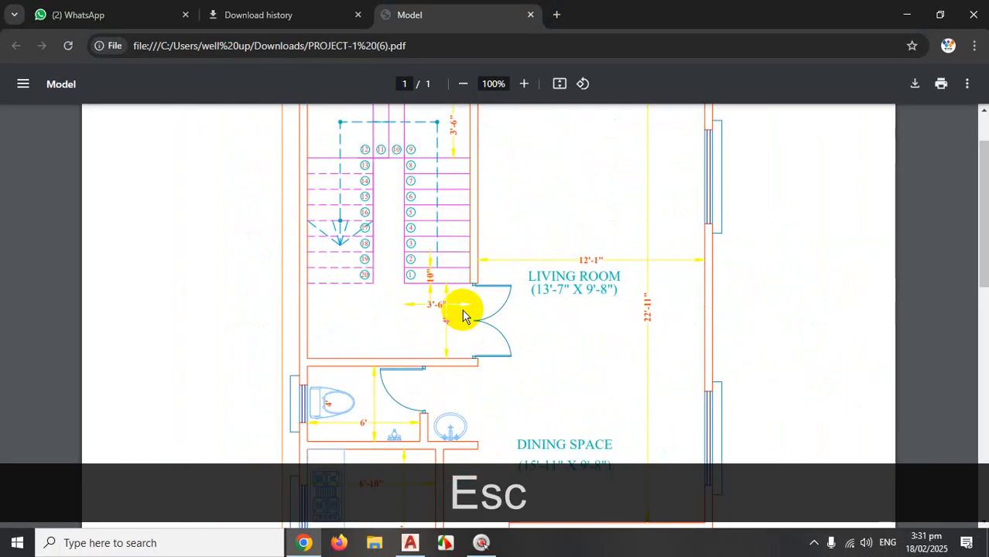
{"action": "key", "text": "ctrl+1"}
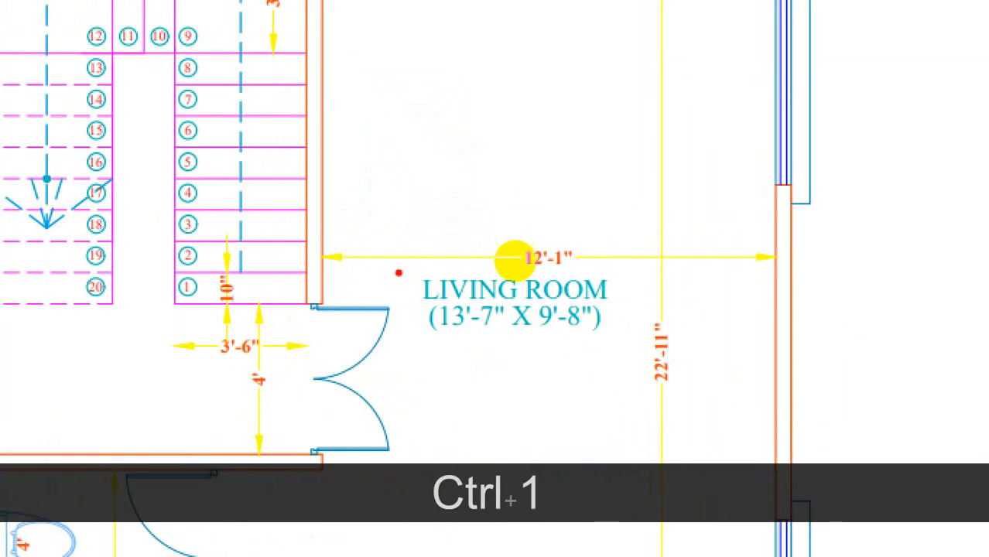
{"action": "mouse_move", "coordinate": [409, 311]}
{"action": "left_mouse_down"}
{"action": "mouse_move", "coordinate": [585, 247]}
{"action": "mouse_move", "coordinate": [794, 245]}
{"action": "mouse_move", "coordinate": [604, 247]}
{"action": "mouse_move", "coordinate": [415, 331]}
{"action": "mouse_move", "coordinate": [601, 248]}
{"action": "mouse_move", "coordinate": [493, 200]}
{"action": "mouse_move", "coordinate": [247, 138]}
{"action": "left_mouse_up"}
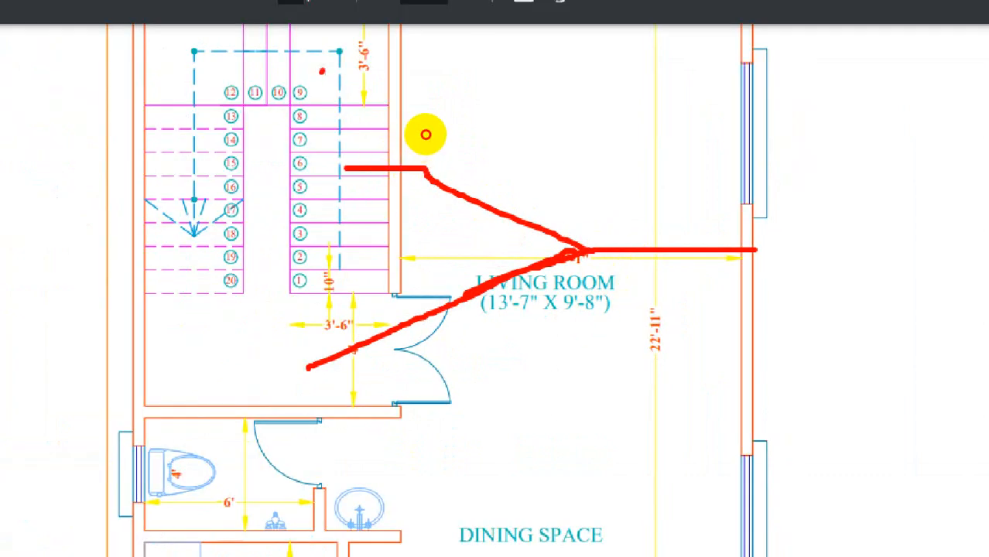
{"action": "left_click_drag", "start_coordinate": [417, 138], "coordinate": [380, 130]}
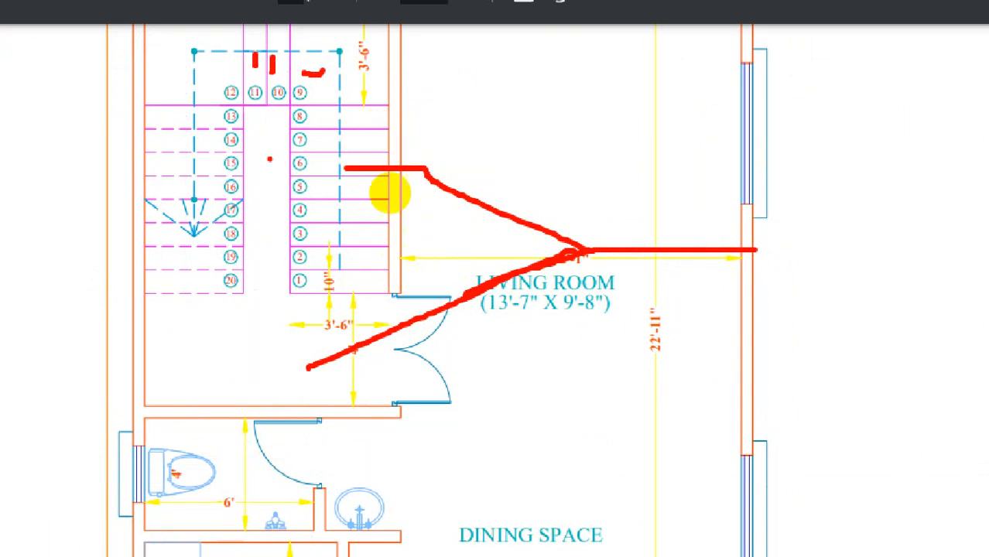
{"action": "mouse_move", "coordinate": [419, 279]}
{"action": "left_mouse_down"}
{"action": "mouse_move", "coordinate": [402, 145]}
{"action": "mouse_move", "coordinate": [347, 176]}
{"action": "mouse_move", "coordinate": [356, 256]}
{"action": "left_mouse_up"}
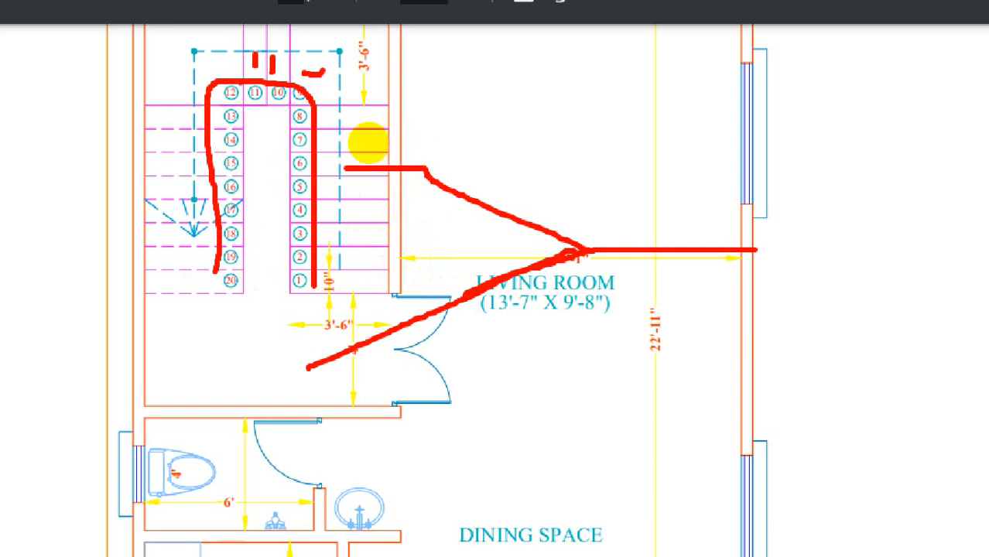
{"action": "mouse_move", "coordinate": [389, 137]}
{"action": "left_mouse_down"}
{"action": "mouse_move", "coordinate": [369, 148]}
{"action": "mouse_move", "coordinate": [395, 146]}
{"action": "left_mouse_up"}
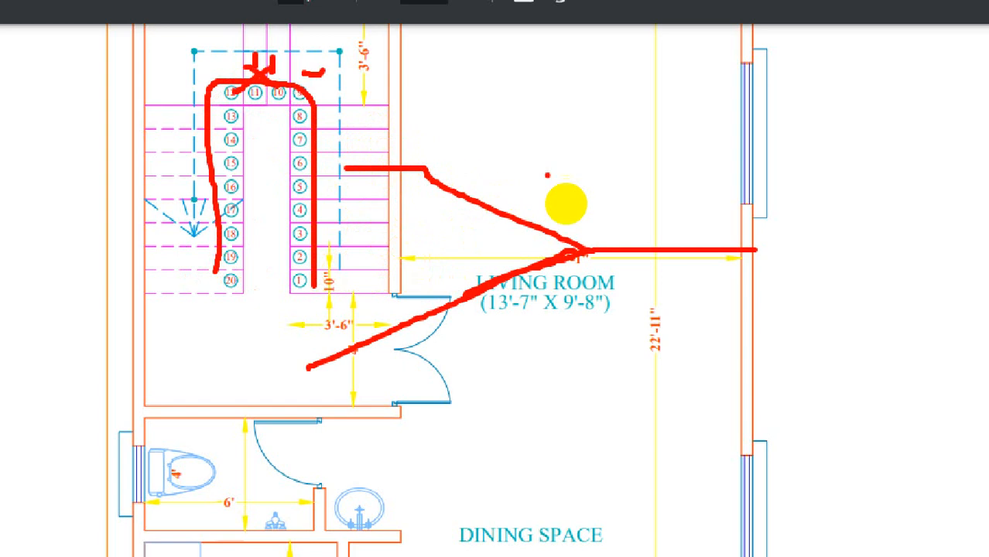
{"action": "left_click_drag", "start_coordinate": [484, 58], "coordinate": [484, 125]}
{"action": "mouse_move", "coordinate": [533, 151]}
{"action": "left_mouse_down"}
{"action": "mouse_move", "coordinate": [565, 217]}
{"action": "mouse_move", "coordinate": [618, 205]}
{"action": "mouse_move", "coordinate": [537, 124]}
{"action": "mouse_move", "coordinate": [542, 199]}
{"action": "left_mouse_up"}
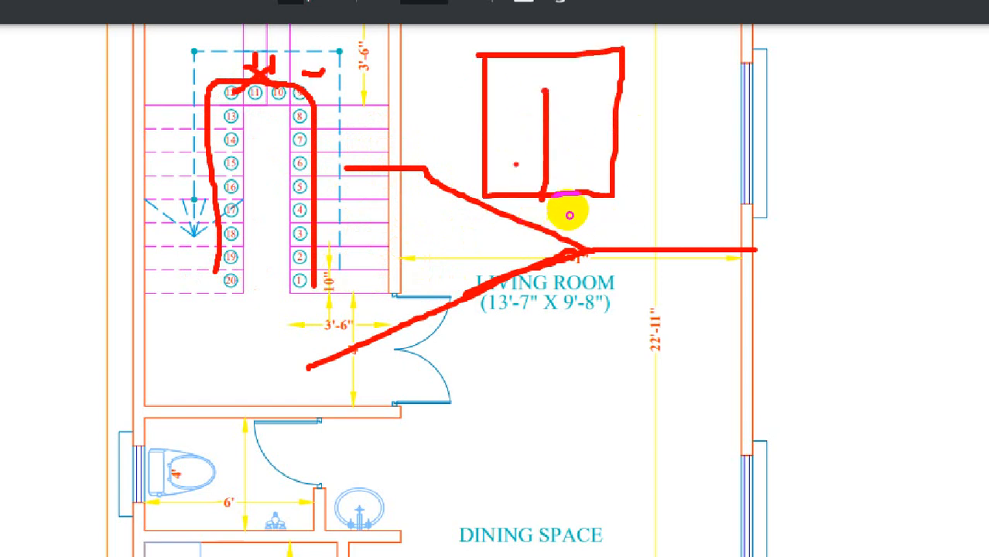
{"action": "left_click_drag", "start_coordinate": [485, 97], "coordinate": [619, 96]}
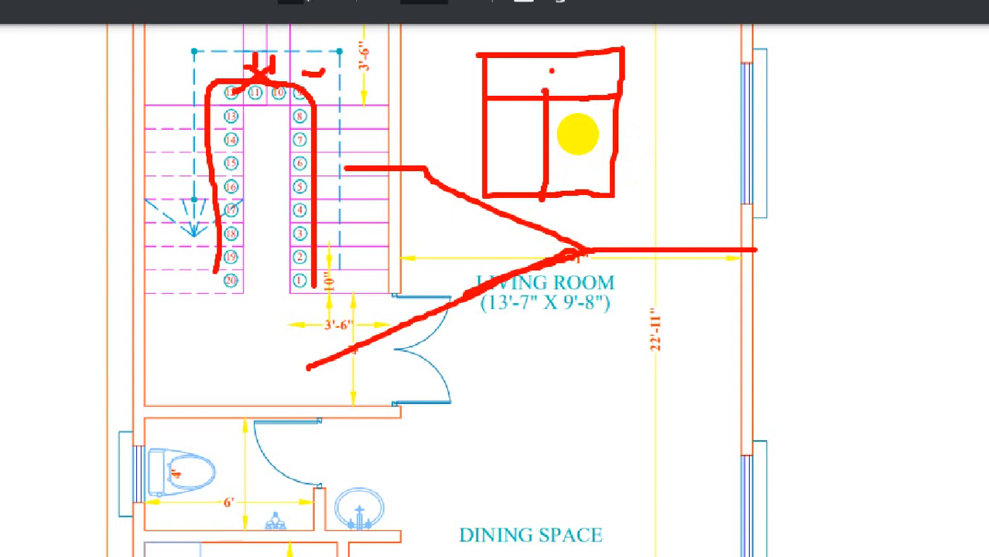
{"action": "left_click_drag", "start_coordinate": [552, 71], "coordinate": [504, 89]}
{"action": "mouse_move", "coordinate": [528, 64]}
{"action": "left_mouse_down"}
{"action": "mouse_move", "coordinate": [517, 80]}
{"action": "mouse_move", "coordinate": [532, 85]}
{"action": "left_mouse_up"}
{"action": "left_click_drag", "start_coordinate": [601, 73], "coordinate": [577, 94]}
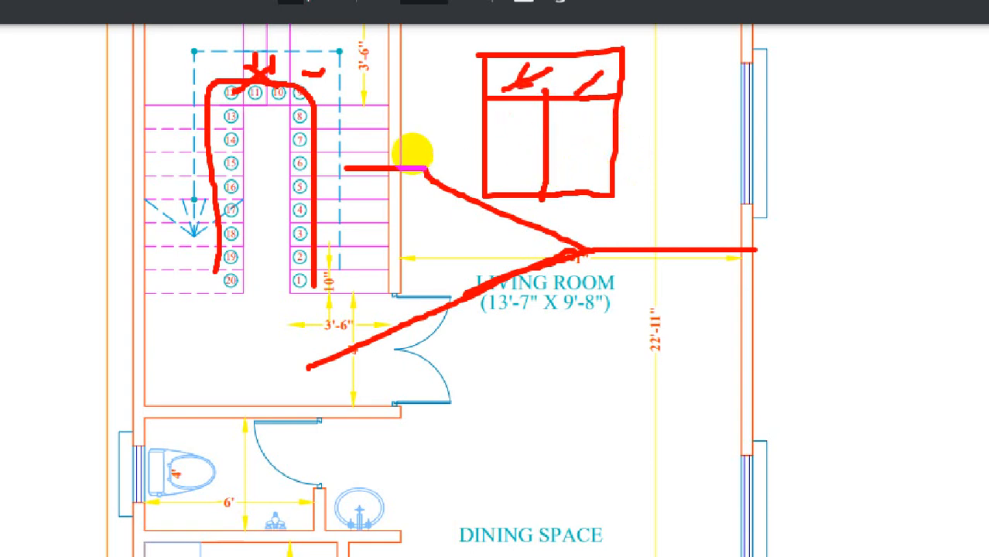
{"action": "left_click", "coordinate": [383, 133]}
{"action": "left_click_drag", "start_coordinate": [146, 312], "coordinate": [395, 309]}
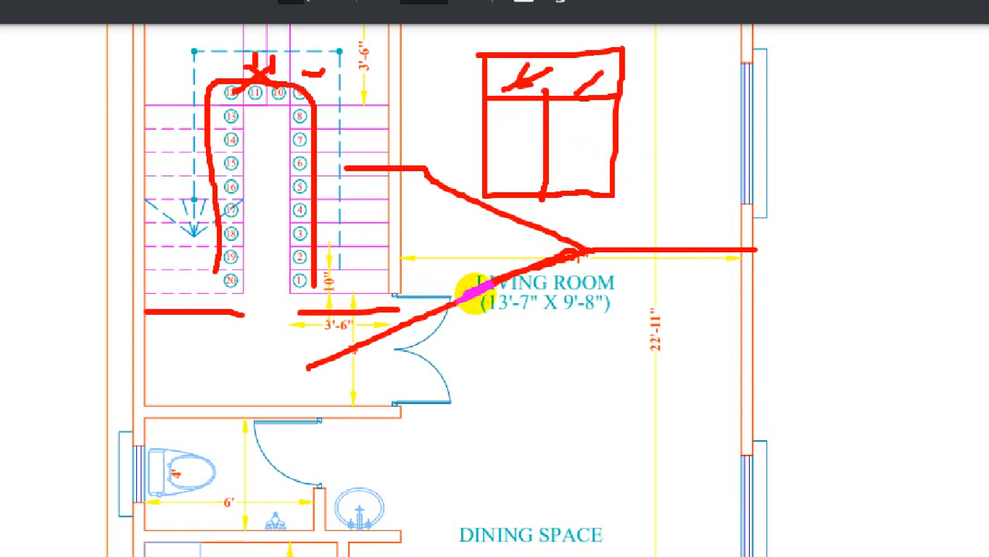
{"action": "left_click", "coordinate": [342, 304]}
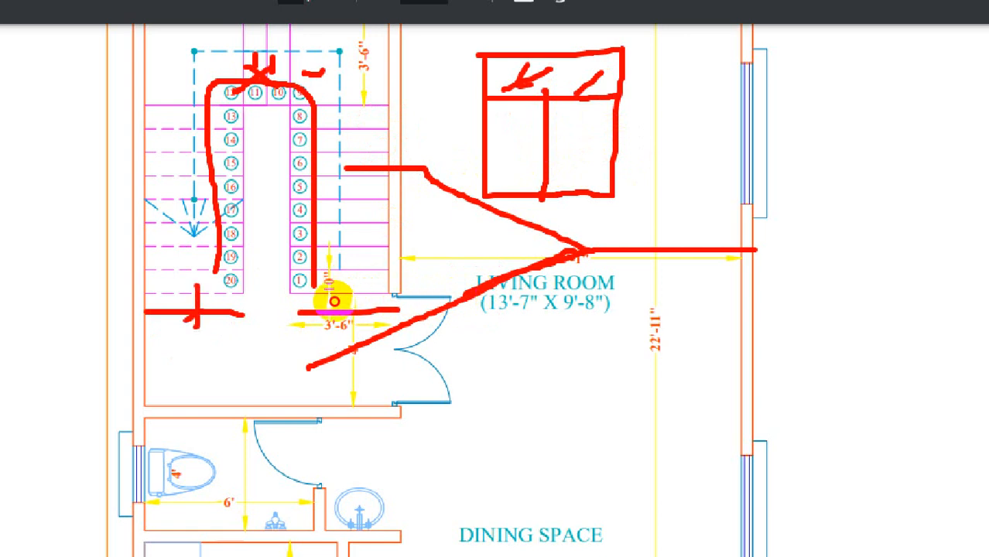
{"action": "left_click_drag", "start_coordinate": [213, 280], "coordinate": [171, 297]}
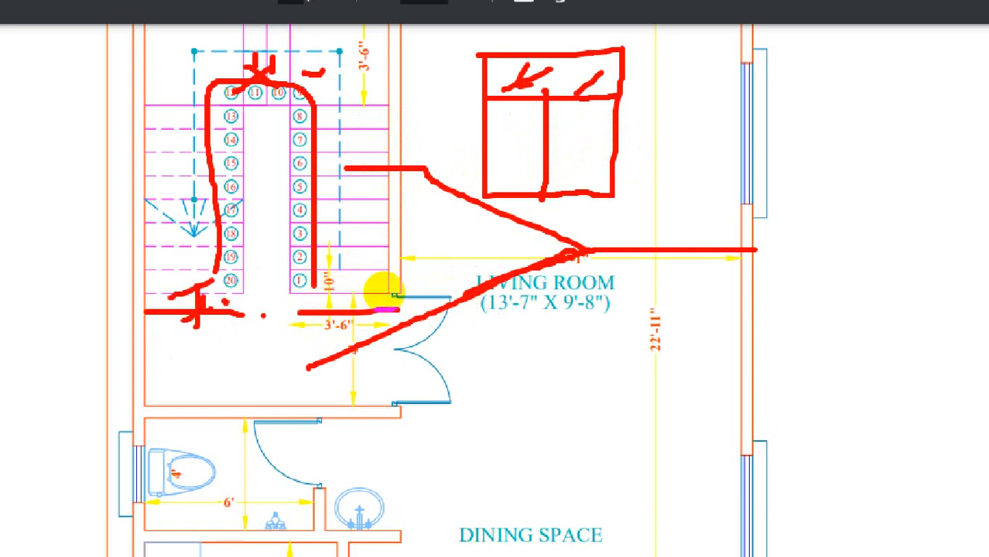
{"action": "key", "text": "ctrl+1"}
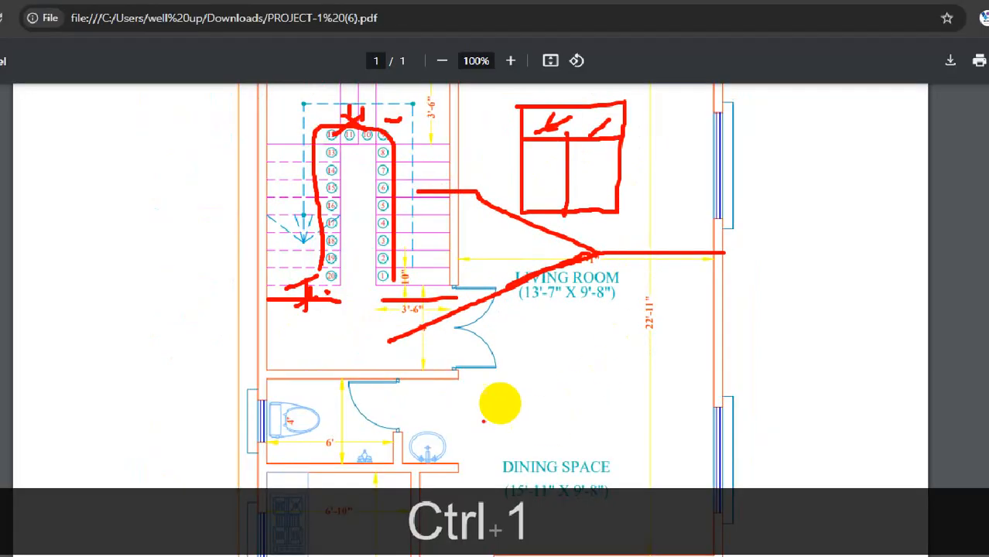
{"action": "left_click_drag", "start_coordinate": [294, 394], "coordinate": [459, 399]}
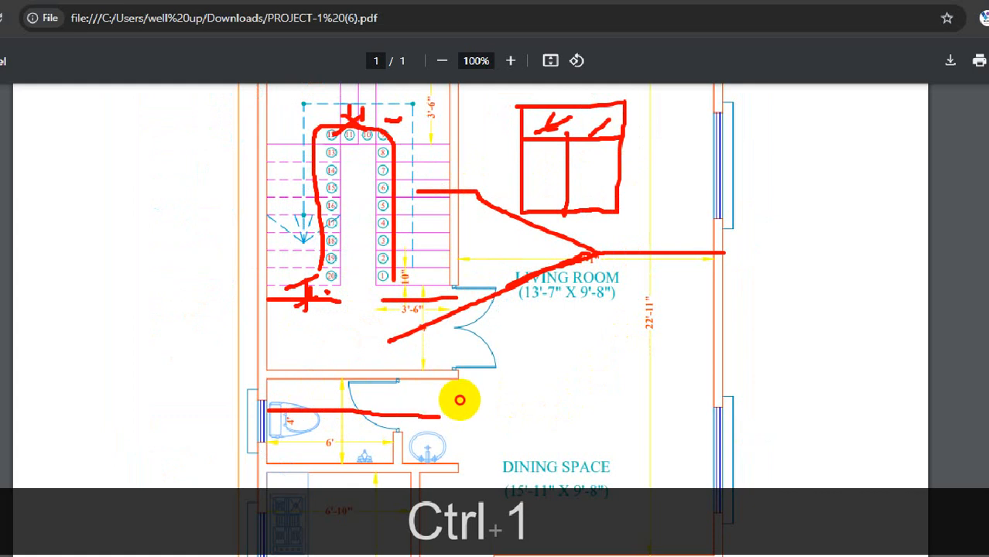
{"action": "mouse_move", "coordinate": [389, 503]}
{"action": "left_mouse_down"}
{"action": "mouse_move", "coordinate": [396, 461]}
{"action": "mouse_move", "coordinate": [388, 494]}
{"action": "left_mouse_up"}
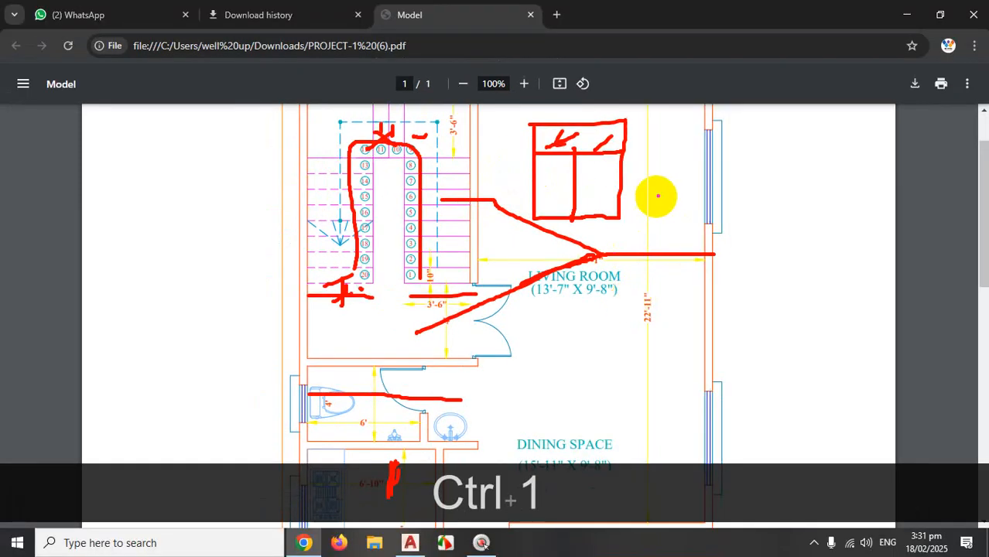
{"action": "key", "text": "Escape"}
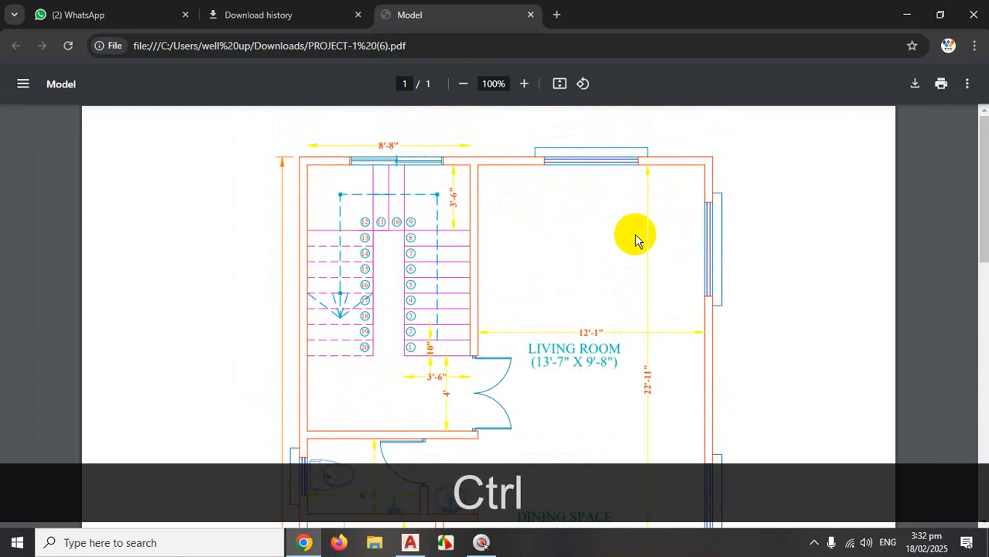
{"action": "key", "text": "ctrl+1"}
{"action": "left_click", "coordinate": [556, 194]}
{"action": "mouse_move", "coordinate": [853, 150]}
{"action": "left_mouse_down"}
{"action": "mouse_move", "coordinate": [418, 164]}
{"action": "mouse_move", "coordinate": [493, 178]}
{"action": "mouse_move", "coordinate": [478, 144]}
{"action": "left_mouse_up"}
{"action": "mouse_move", "coordinate": [668, 409]}
{"action": "left_mouse_down"}
{"action": "mouse_move", "coordinate": [587, 402]}
{"action": "mouse_move", "coordinate": [634, 507]}
{"action": "mouse_move", "coordinate": [646, 396]}
{"action": "left_mouse_up"}
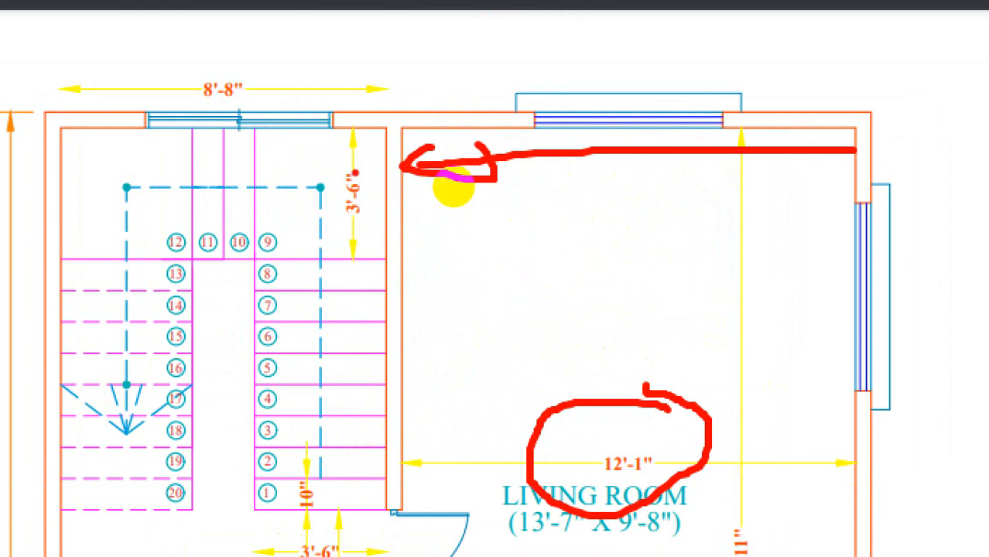
{"action": "left_click_drag", "start_coordinate": [246, 172], "coordinate": [182, 172]}
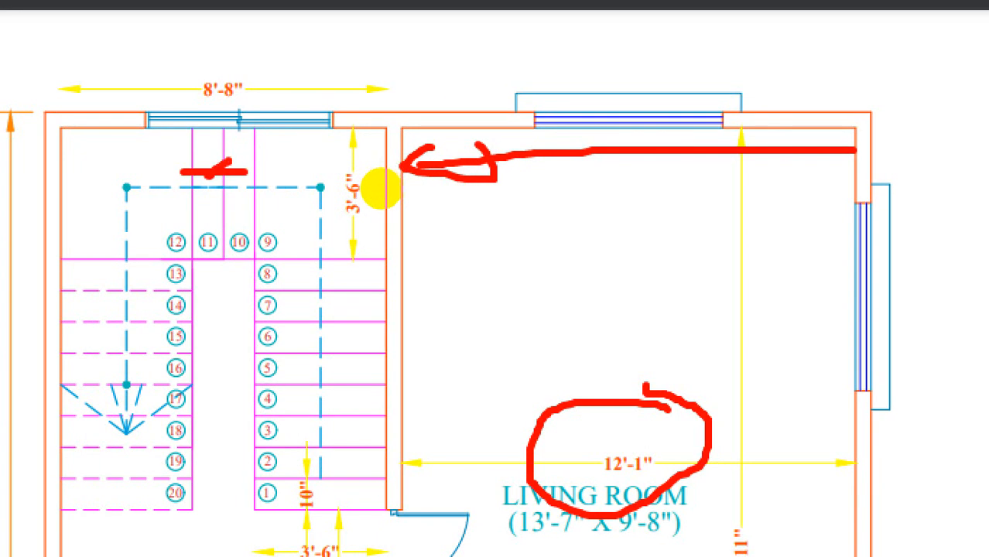
{"action": "left_click_drag", "start_coordinate": [209, 176], "coordinate": [243, 177]}
{"action": "left_click_drag", "start_coordinate": [333, 119], "coordinate": [334, 542]}
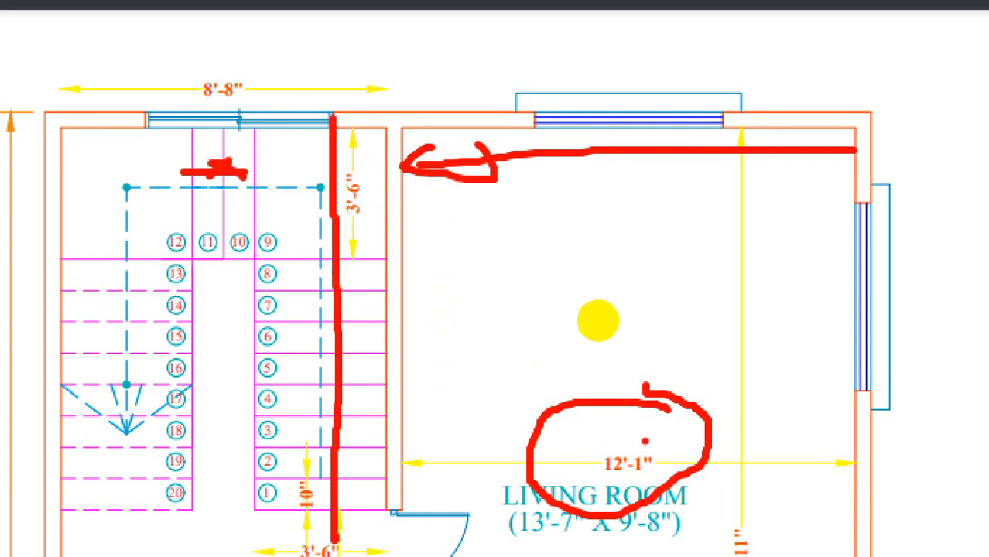
{"action": "mouse_move", "coordinate": [646, 437]}
{"action": "left_mouse_down"}
{"action": "mouse_move", "coordinate": [611, 512]}
{"action": "mouse_move", "coordinate": [679, 452]}
{"action": "mouse_move", "coordinate": [582, 396]}
{"action": "left_mouse_up"}
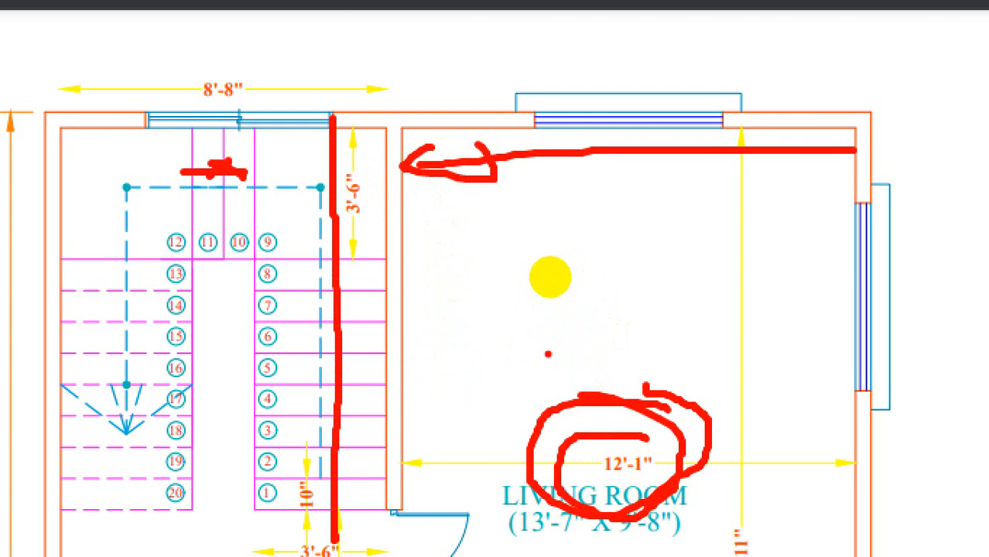
{"action": "key", "text": "Escape"}
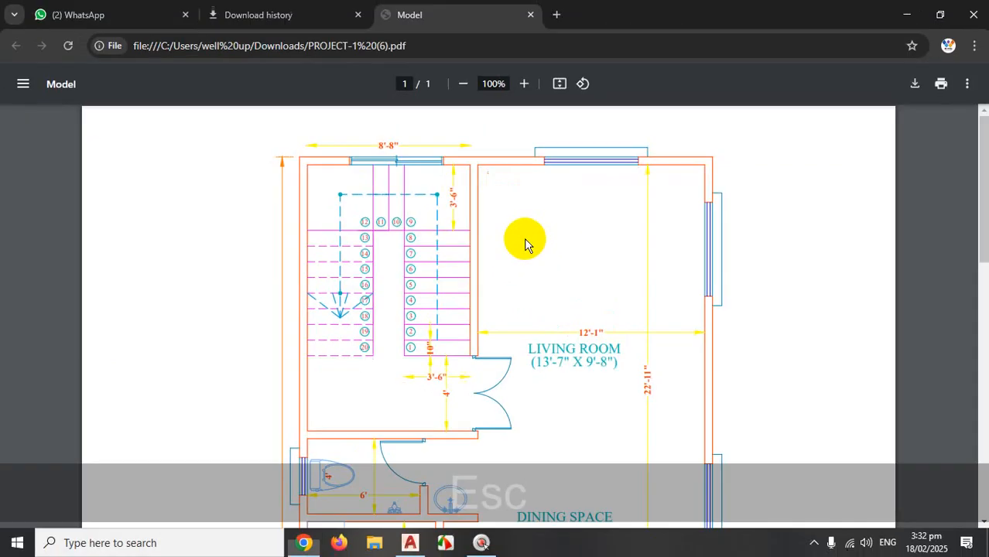
{"action": "key", "text": "ctrl+1"}
{"action": "left_click", "coordinate": [400, 208]}
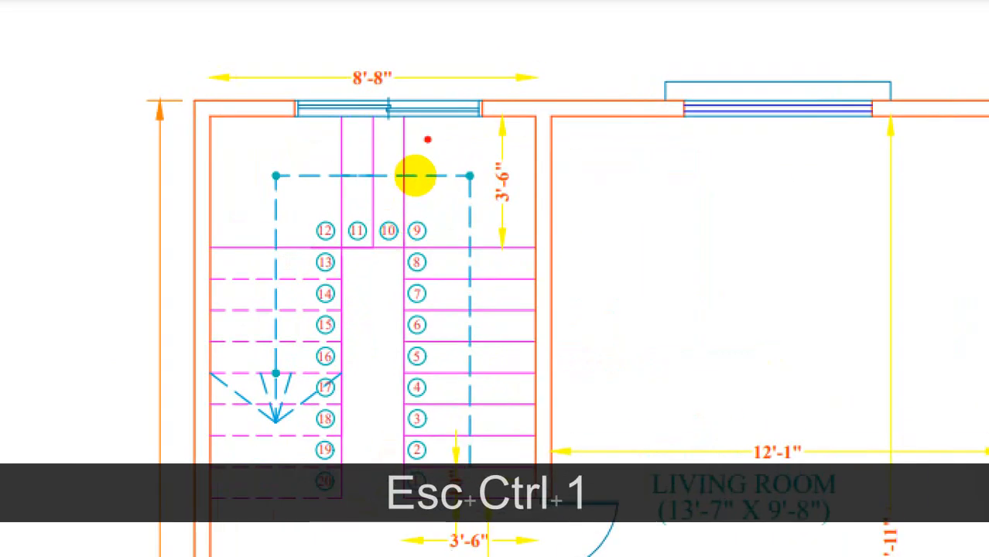
{"action": "left_click_drag", "start_coordinate": [429, 121], "coordinate": [421, 260]}
{"action": "left_click_drag", "start_coordinate": [480, 116], "coordinate": [468, 261]}
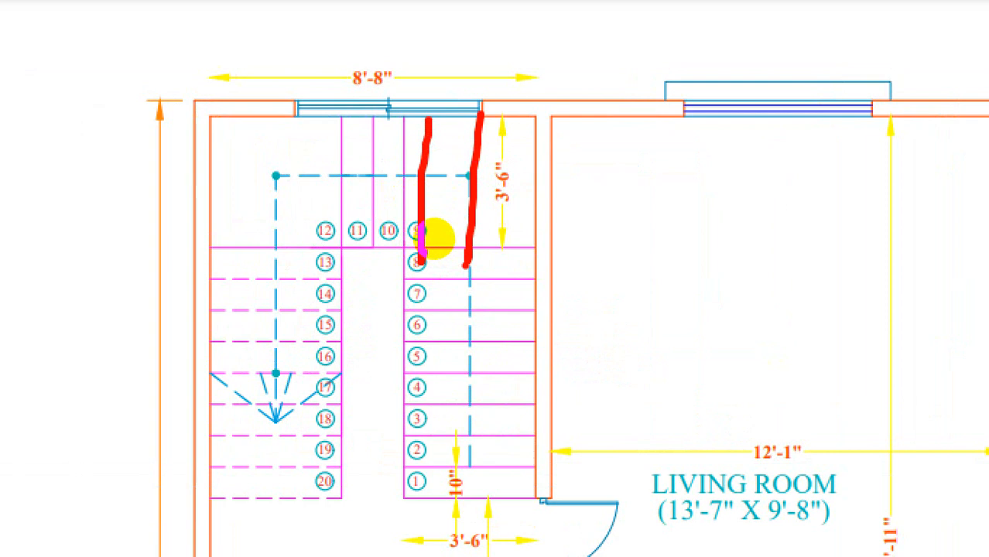
{"action": "mouse_move", "coordinate": [619, 108]}
{"action": "left_mouse_down"}
{"action": "mouse_move", "coordinate": [483, 67]}
{"action": "mouse_move", "coordinate": [172, 387]}
{"action": "mouse_move", "coordinate": [589, 420]}
{"action": "mouse_move", "coordinate": [456, 35]}
{"action": "left_mouse_up"}
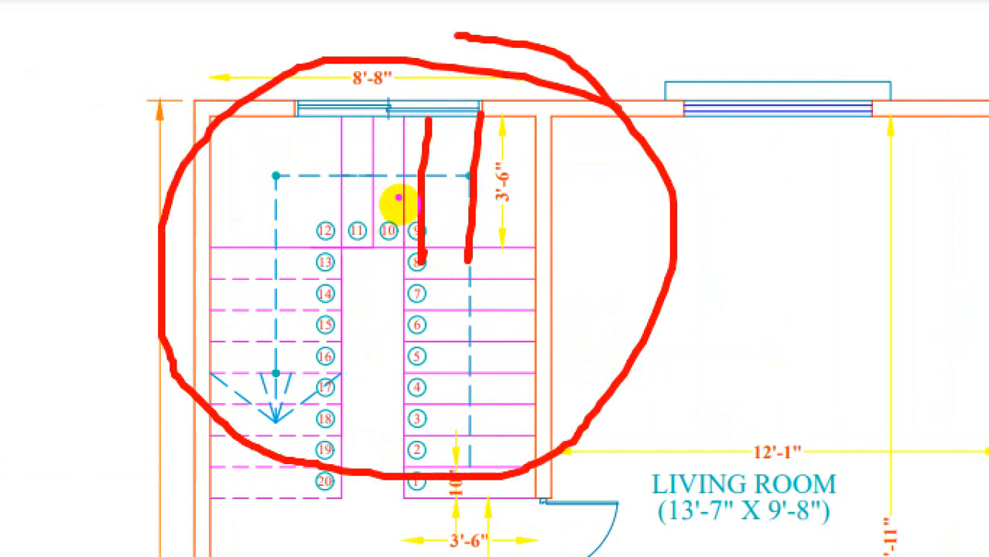
{"action": "key", "text": "Escape"}
{"action": "key", "text": "ctrl+1"}
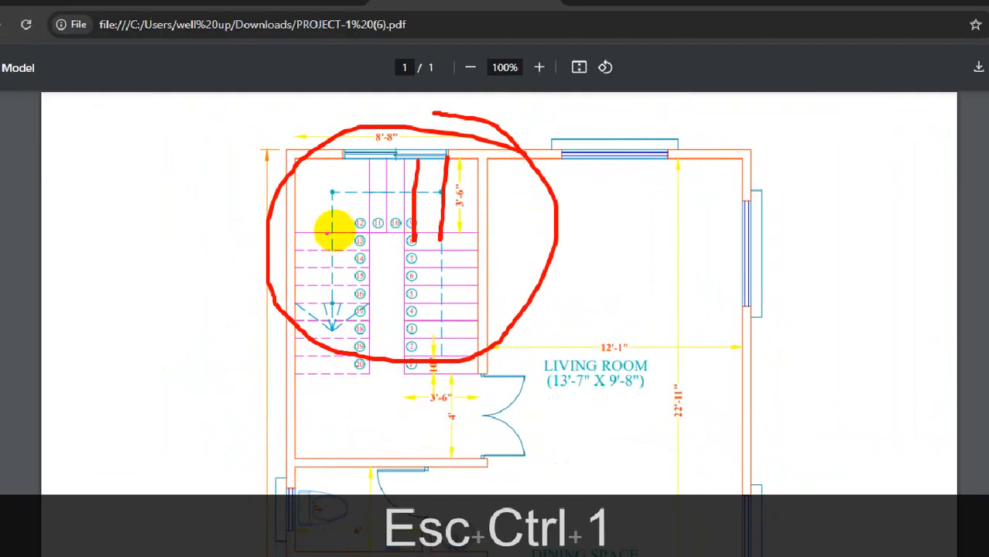
{"action": "mouse_move", "coordinate": [301, 193]}
{"action": "left_mouse_down"}
{"action": "mouse_move", "coordinate": [298, 485]}
{"action": "mouse_move", "coordinate": [492, 492]}
{"action": "mouse_move", "coordinate": [470, 155]}
{"action": "mouse_move", "coordinate": [336, 137]}
{"action": "mouse_move", "coordinate": [329, 127]}
{"action": "left_mouse_up"}
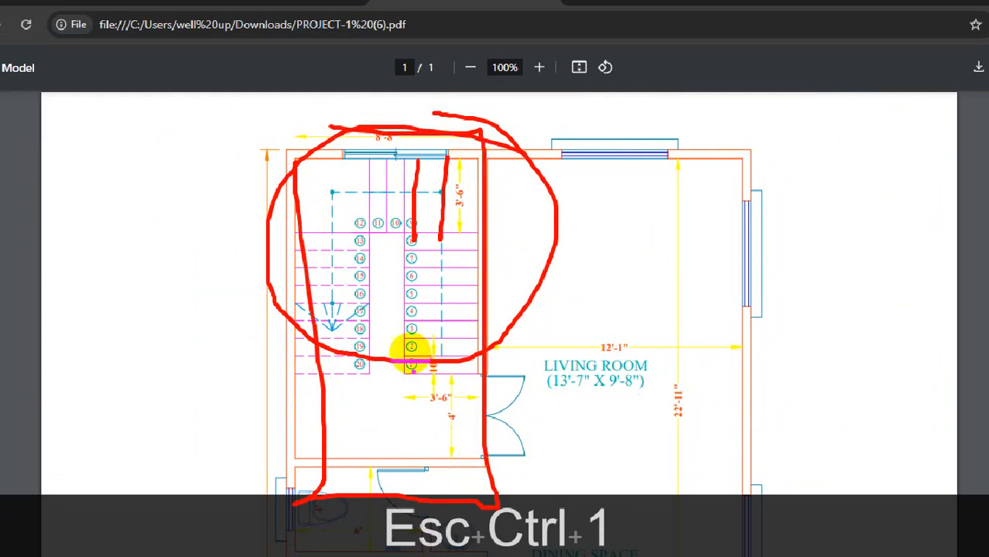
{"action": "mouse_move", "coordinate": [418, 370]}
{"action": "left_mouse_down"}
{"action": "mouse_move", "coordinate": [372, 370]}
{"action": "mouse_move", "coordinate": [478, 354]}
{"action": "left_mouse_up"}
{"action": "mouse_move", "coordinate": [417, 166]}
{"action": "left_mouse_down"}
{"action": "mouse_move", "coordinate": [419, 217]}
{"action": "mouse_move", "coordinate": [432, 208]}
{"action": "left_mouse_up"}
{"action": "mouse_move", "coordinate": [526, 155]}
{"action": "left_mouse_down"}
{"action": "mouse_move", "coordinate": [536, 166]}
{"action": "mouse_move", "coordinate": [548, 325]}
{"action": "mouse_move", "coordinate": [495, 352]}
{"action": "mouse_move", "coordinate": [544, 203]}
{"action": "left_mouse_up"}
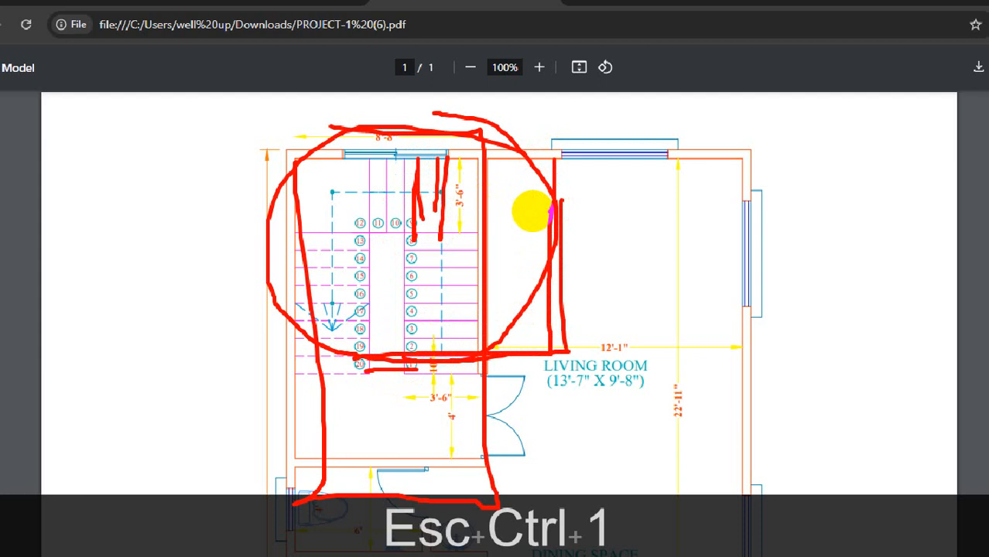
{"action": "key", "text": "Escape"}
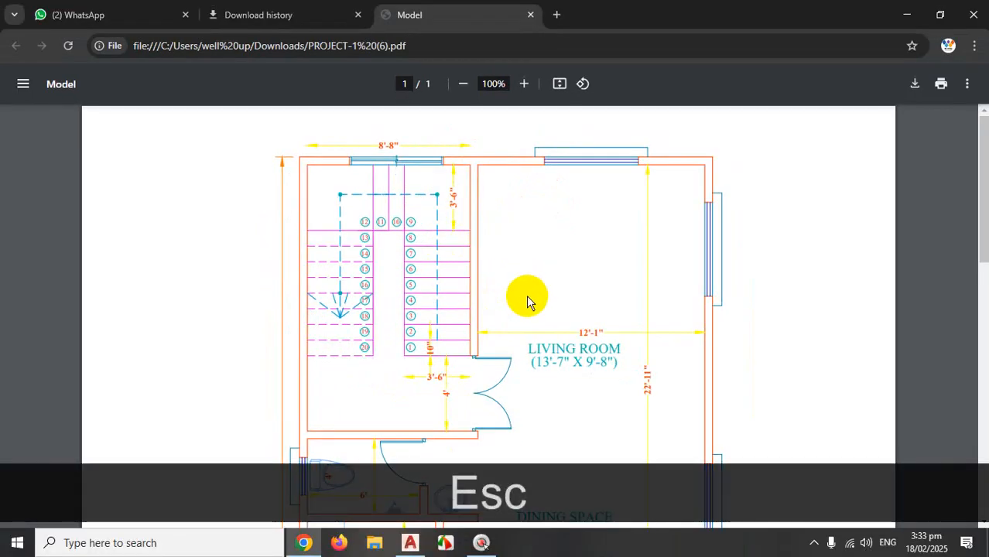
{"action": "key", "text": "ctrl+1"}
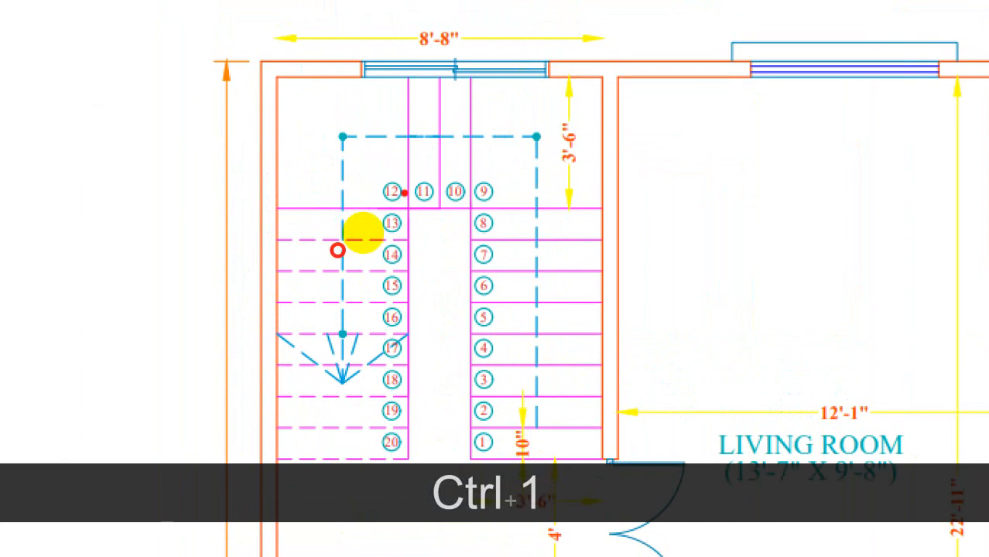
{"action": "left_click_drag", "start_coordinate": [511, 78], "coordinate": [515, 209]}
{"action": "left_click_drag", "start_coordinate": [570, 77], "coordinate": [571, 178]}
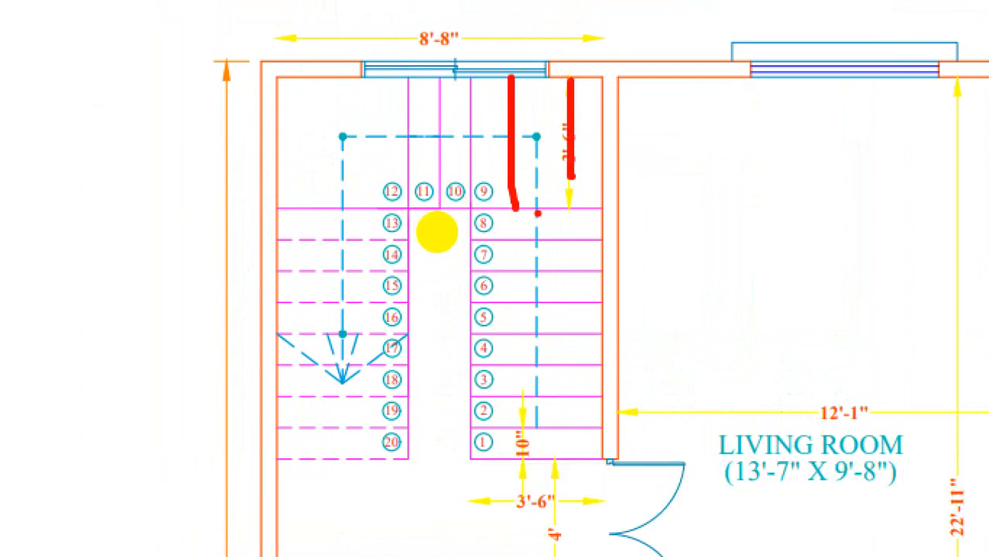
{"action": "key", "text": "Escape"}
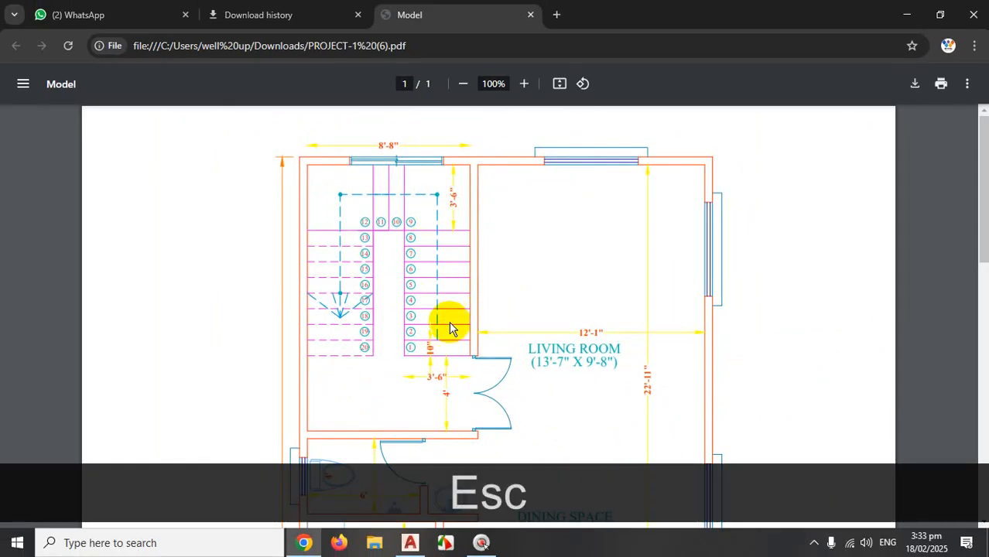
{"action": "key", "text": "ctrl+1"}
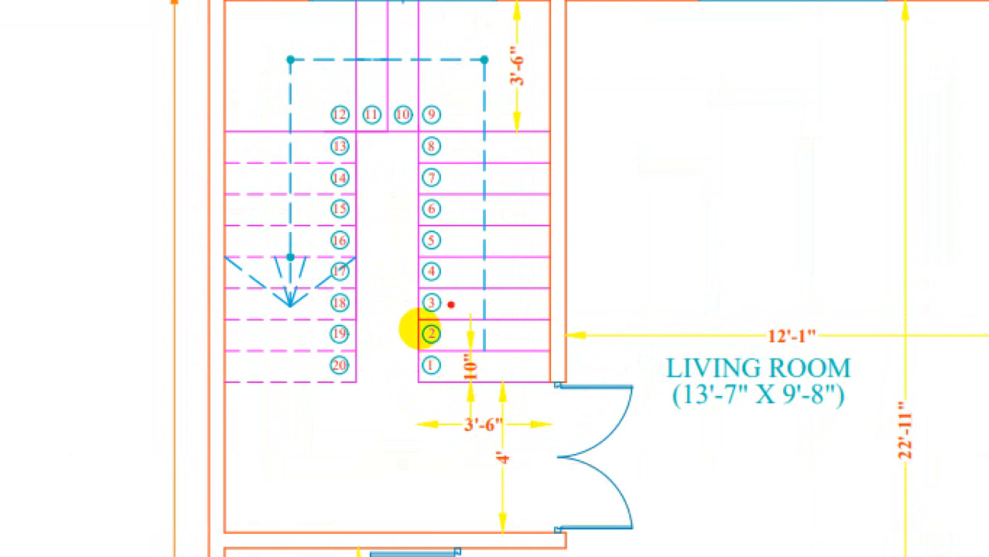
{"action": "mouse_move", "coordinate": [460, 98]}
{"action": "left_mouse_down"}
{"action": "mouse_move", "coordinate": [243, 115]}
{"action": "mouse_move", "coordinate": [261, 402]}
{"action": "mouse_move", "coordinate": [567, 306]}
{"action": "mouse_move", "coordinate": [461, 93]}
{"action": "left_mouse_up"}
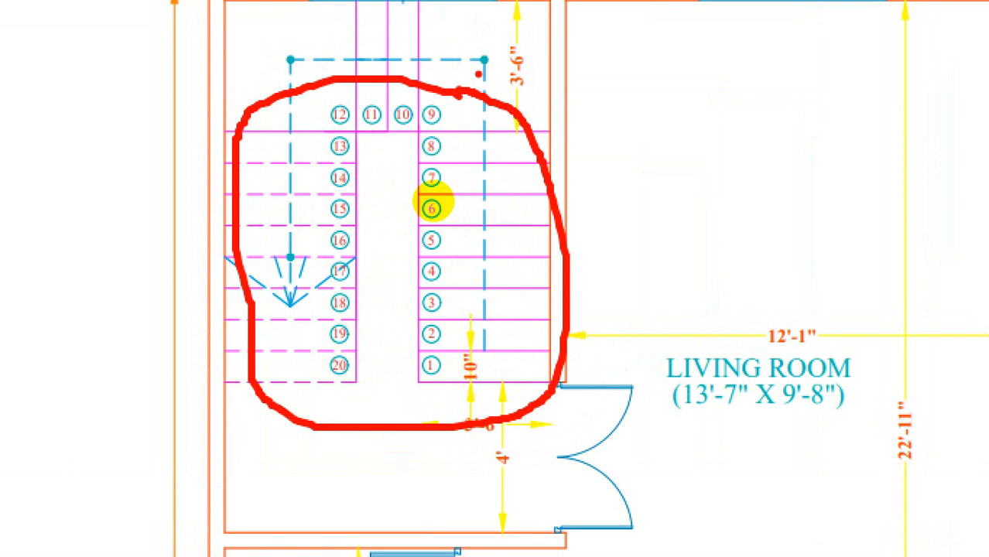
{"action": "mouse_move", "coordinate": [462, 91]}
{"action": "left_mouse_down"}
{"action": "mouse_move", "coordinate": [392, 90]}
{"action": "mouse_move", "coordinate": [338, 352]}
{"action": "mouse_move", "coordinate": [417, 230]}
{"action": "left_mouse_up"}
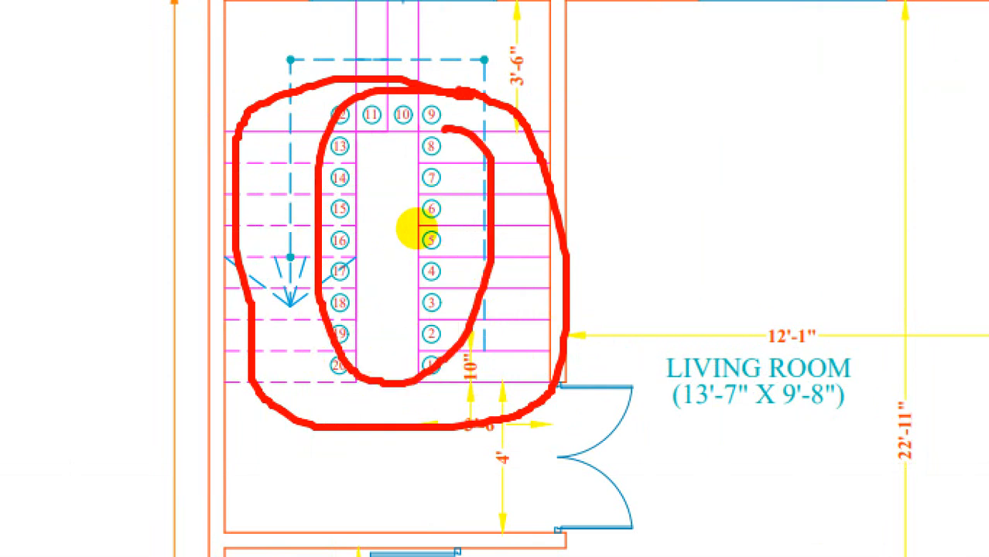
{"action": "key", "text": "Escape"}
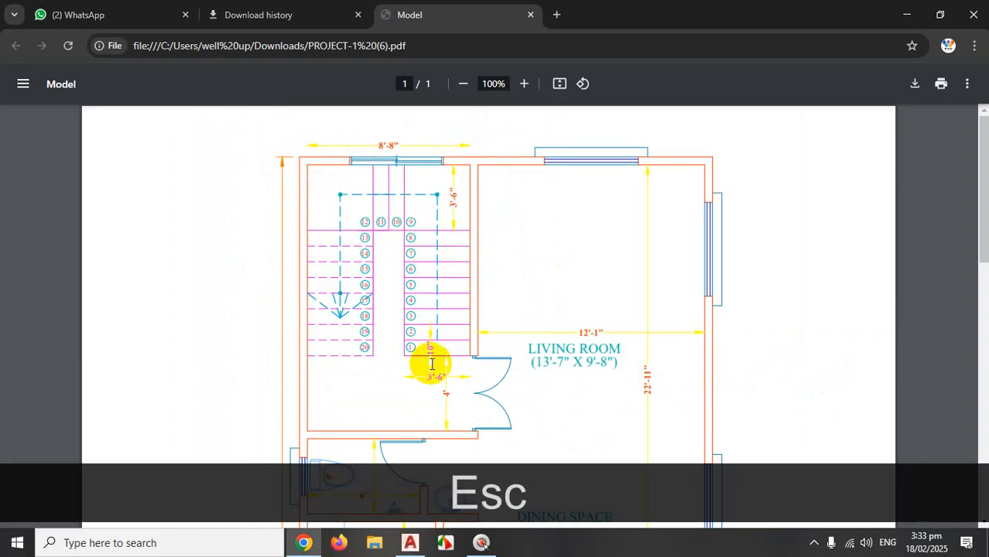
{"action": "key", "text": "ctrl+1"}
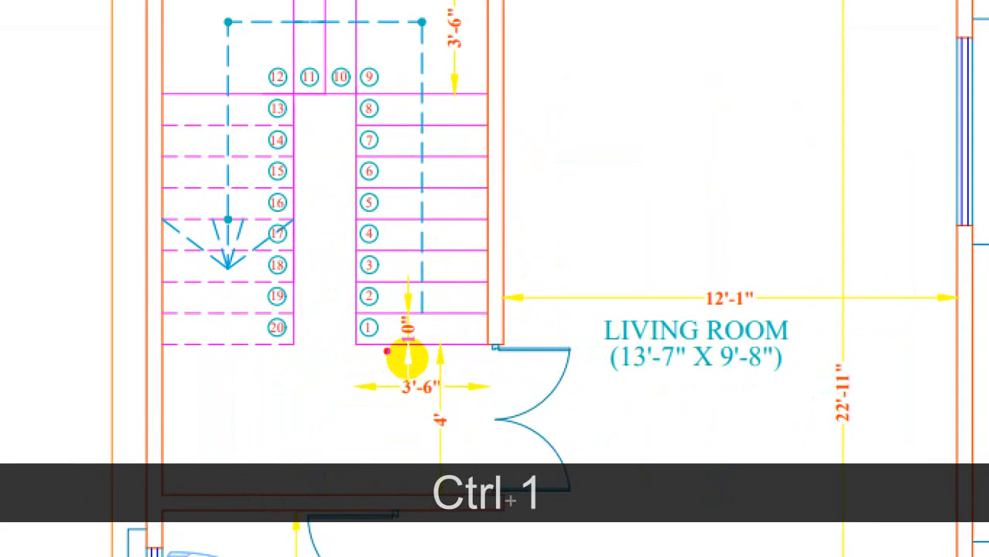
{"action": "left_click_drag", "start_coordinate": [413, 355], "coordinate": [468, 349]}
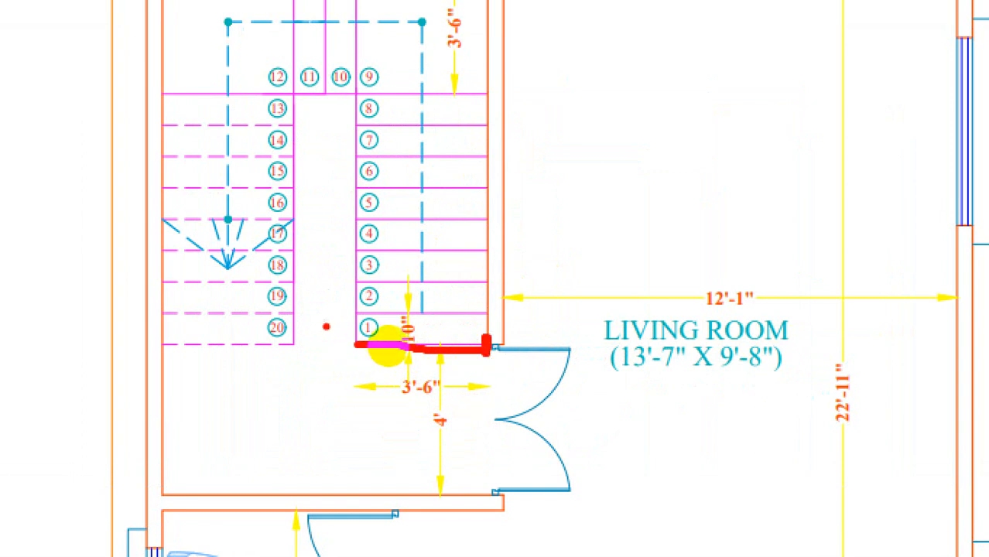
{"action": "left_click_drag", "start_coordinate": [346, 327], "coordinate": [364, 379]}
{"action": "mouse_move", "coordinate": [424, 370]}
{"action": "left_mouse_down"}
{"action": "mouse_move", "coordinate": [391, 387]}
{"action": "mouse_move", "coordinate": [453, 395]}
{"action": "mouse_move", "coordinate": [442, 373]}
{"action": "left_mouse_up"}
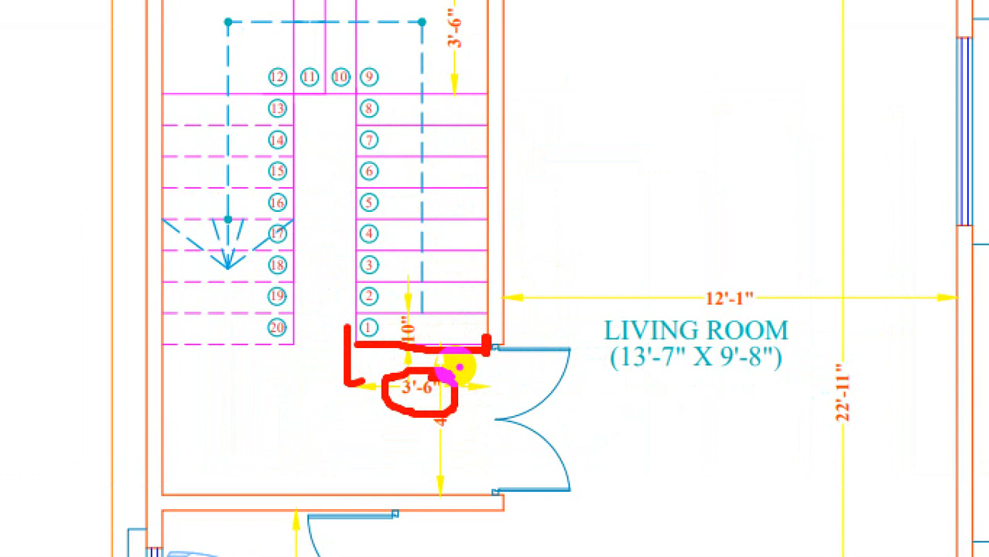
{"action": "left_click_drag", "start_coordinate": [211, 314], "coordinate": [271, 313]}
{"action": "left_click_drag", "start_coordinate": [217, 345], "coordinate": [266, 344]}
{"action": "mouse_move", "coordinate": [434, 318]}
{"action": "left_mouse_down"}
{"action": "mouse_move", "coordinate": [383, 340]}
{"action": "mouse_move", "coordinate": [442, 357]}
{"action": "left_mouse_up"}
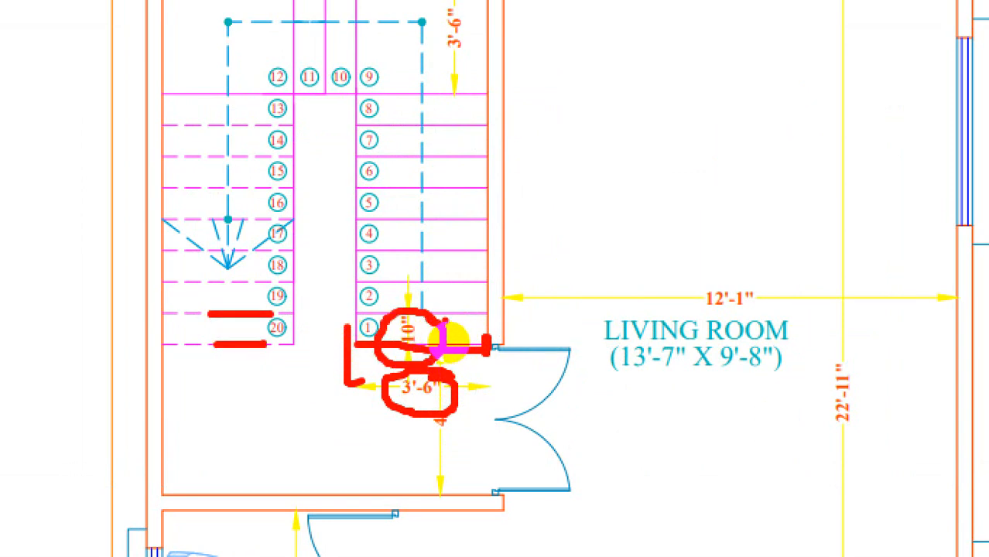
{"action": "left_click_drag", "start_coordinate": [382, 267], "coordinate": [345, 258]}
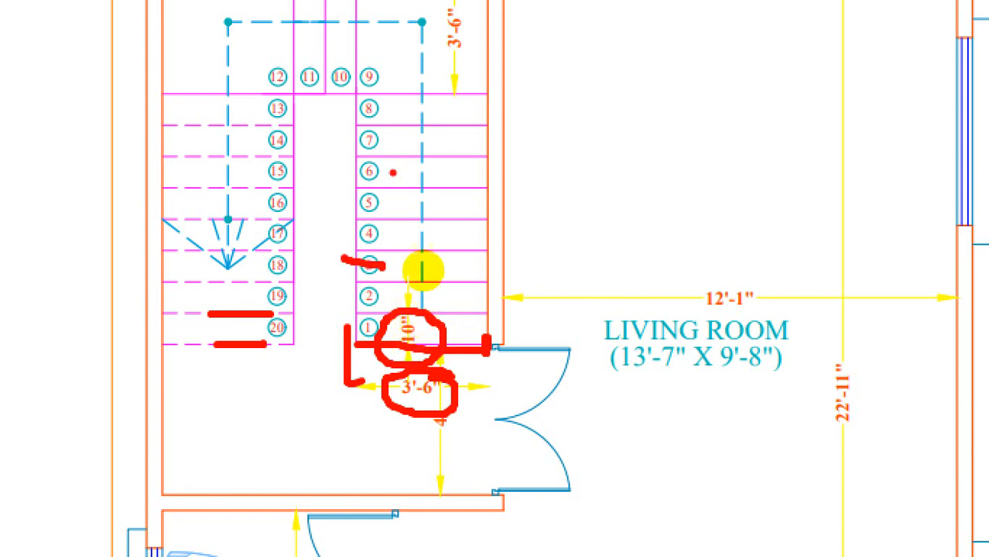
{"action": "left_click_drag", "start_coordinate": [393, 171], "coordinate": [345, 167]}
{"action": "mouse_move", "coordinate": [393, 106]}
{"action": "left_mouse_down"}
{"action": "mouse_move", "coordinate": [366, 105]}
{"action": "mouse_move", "coordinate": [403, 325]}
{"action": "left_mouse_up"}
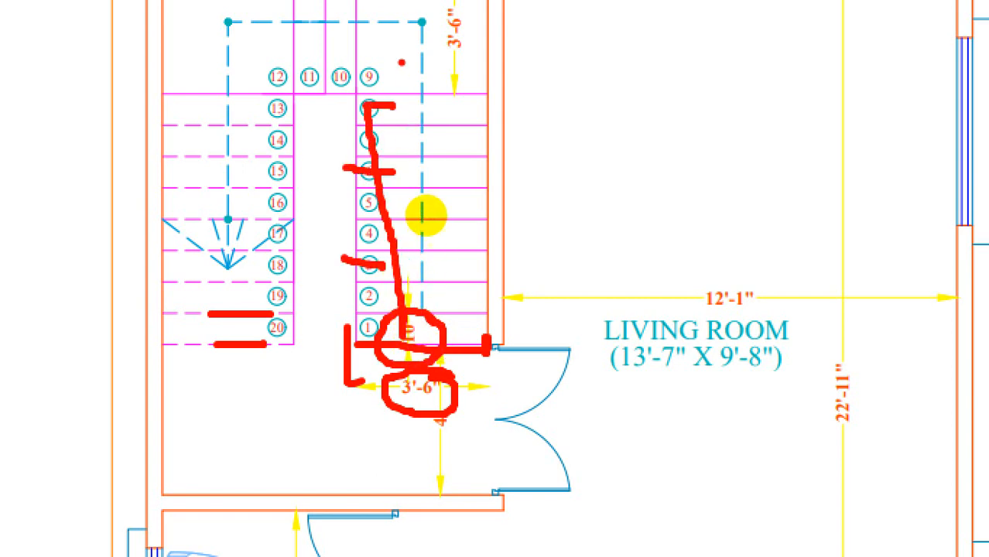
{"action": "left_click_drag", "start_coordinate": [397, 53], "coordinate": [428, 54]}
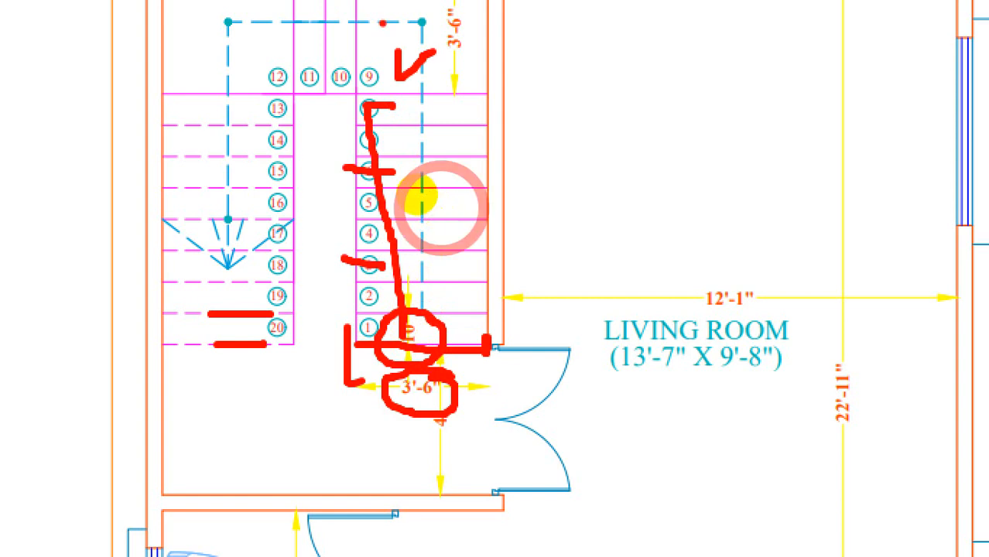
{"action": "key", "text": "ctrl+1"}
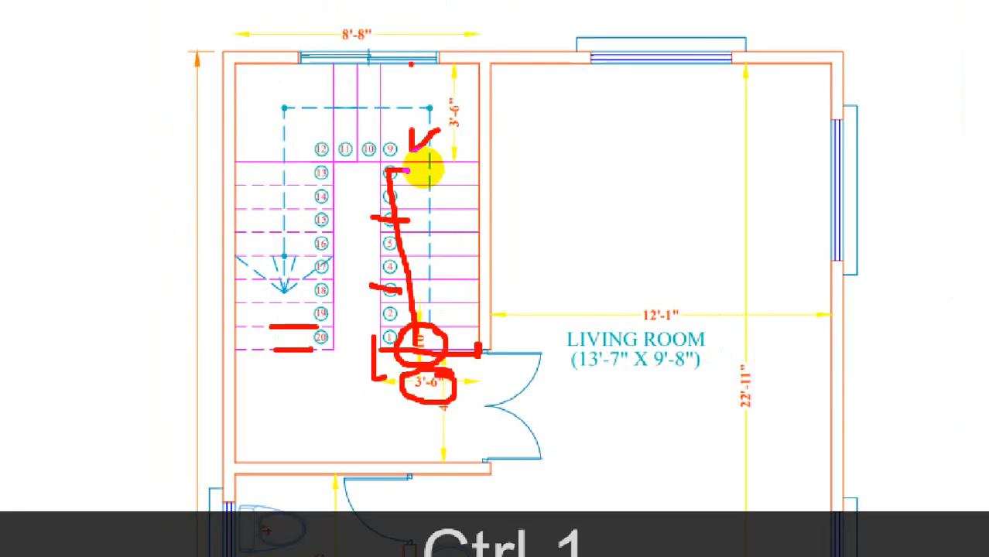
{"action": "mouse_move", "coordinate": [381, 58]}
{"action": "left_mouse_down"}
{"action": "mouse_move", "coordinate": [404, 195]}
{"action": "mouse_move", "coordinate": [404, 310]}
{"action": "mouse_move", "coordinate": [452, 349]}
{"action": "mouse_move", "coordinate": [479, 257]}
{"action": "mouse_move", "coordinate": [439, 55]}
{"action": "left_mouse_up"}
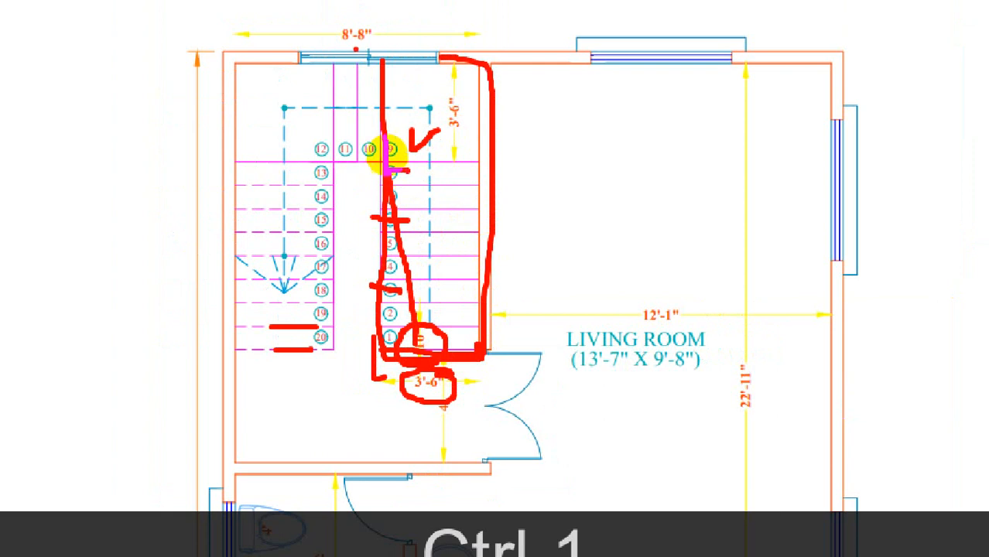
{"action": "left_click_drag", "start_coordinate": [387, 137], "coordinate": [390, 171]}
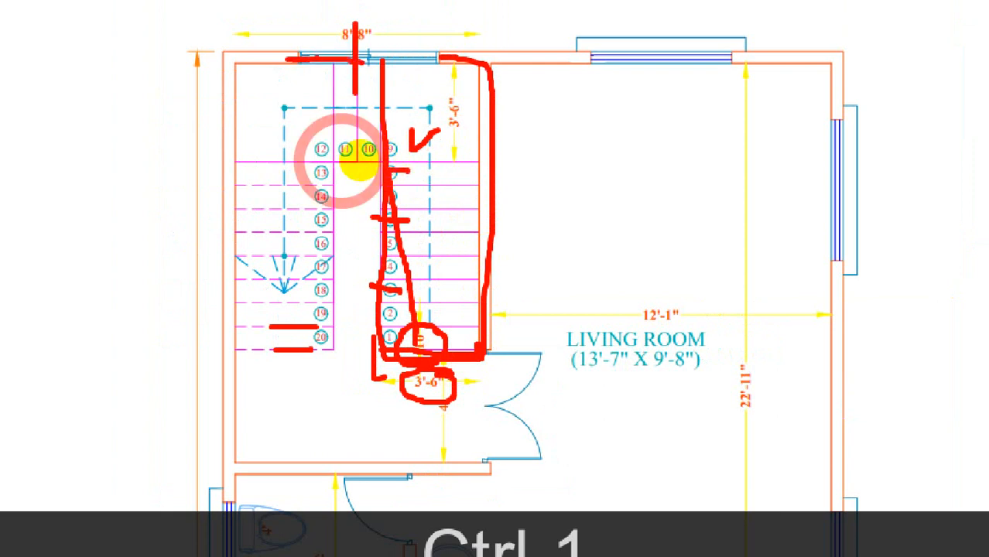
{"action": "mouse_move", "coordinate": [321, 151]}
{"action": "left_mouse_down"}
{"action": "mouse_move", "coordinate": [364, 155]}
{"action": "mouse_move", "coordinate": [375, 310]}
{"action": "mouse_move", "coordinate": [314, 354]}
{"action": "left_mouse_up"}
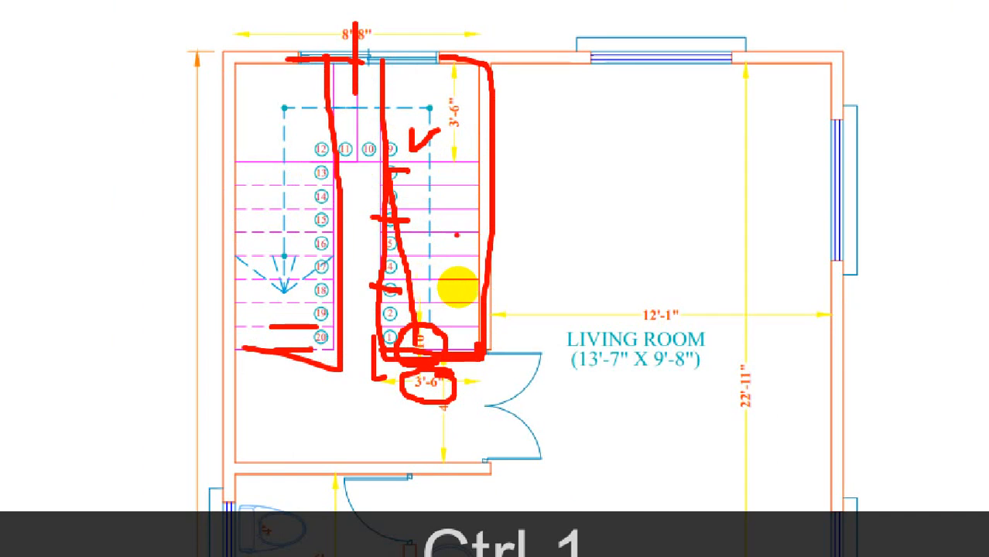
{"action": "left_click_drag", "start_coordinate": [476, 164], "coordinate": [419, 341]}
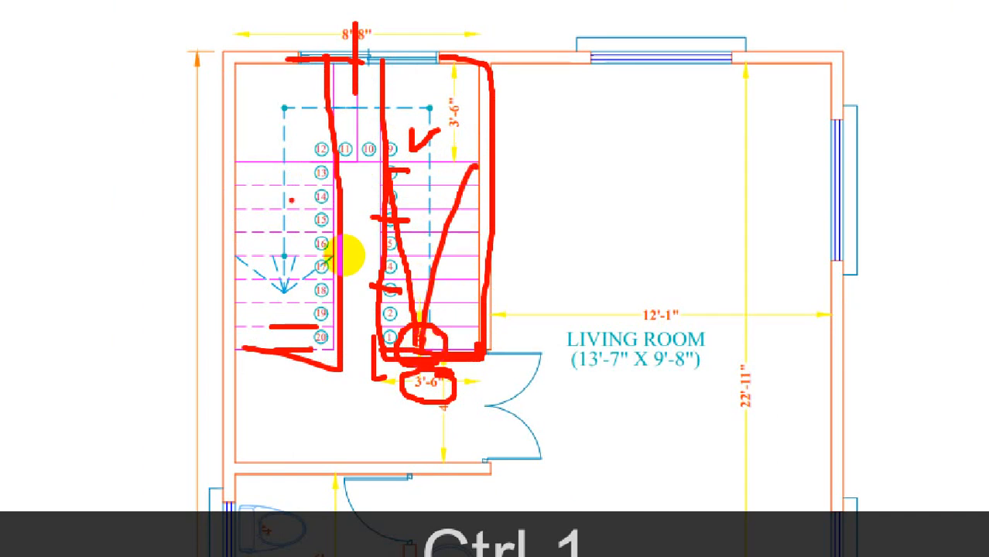
{"action": "key", "text": "Escape"}
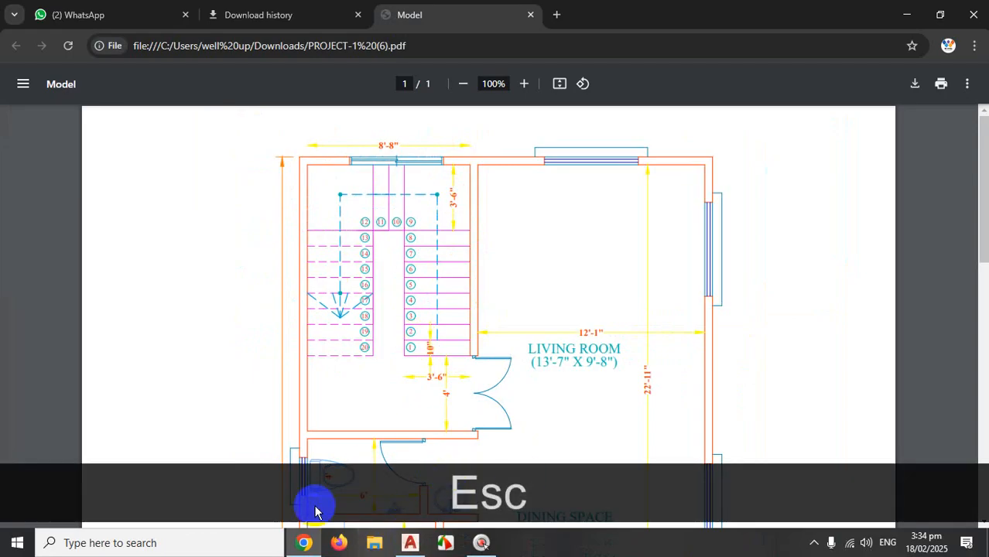
In AutoCAD, draw a 42-unit horizontal line in empty space.
{"action": "left_click", "coordinate": [410, 544]}
{"action": "scroll", "coordinate": [446, 353], "scroll_direction": "down", "scroll_amount": 4}
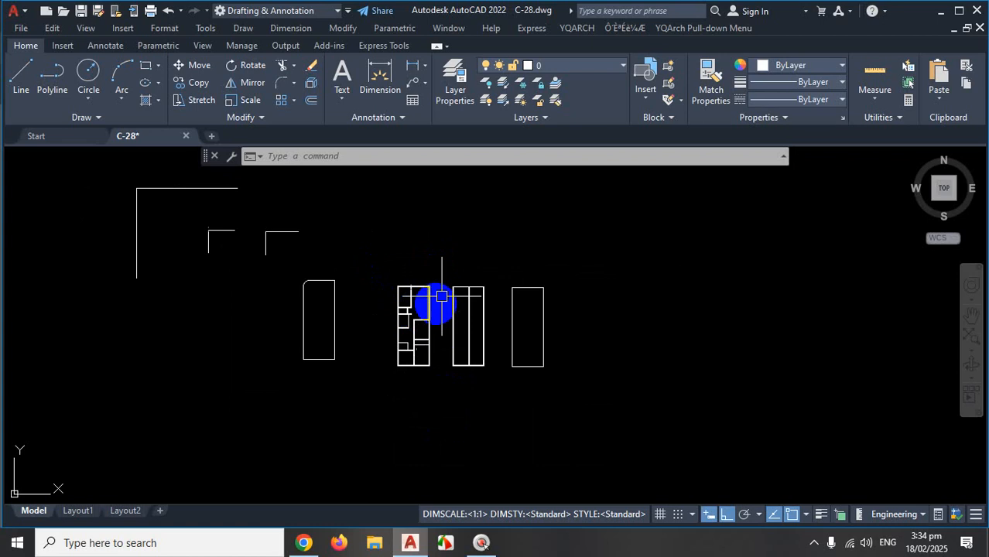
{"action": "scroll", "coordinate": [435, 298], "scroll_direction": "up", "scroll_amount": 4}
{"action": "scroll", "coordinate": [431, 260], "scroll_direction": "down", "scroll_amount": 6}
{"action": "scroll", "coordinate": [422, 288], "scroll_direction": "up", "scroll_amount": 4}
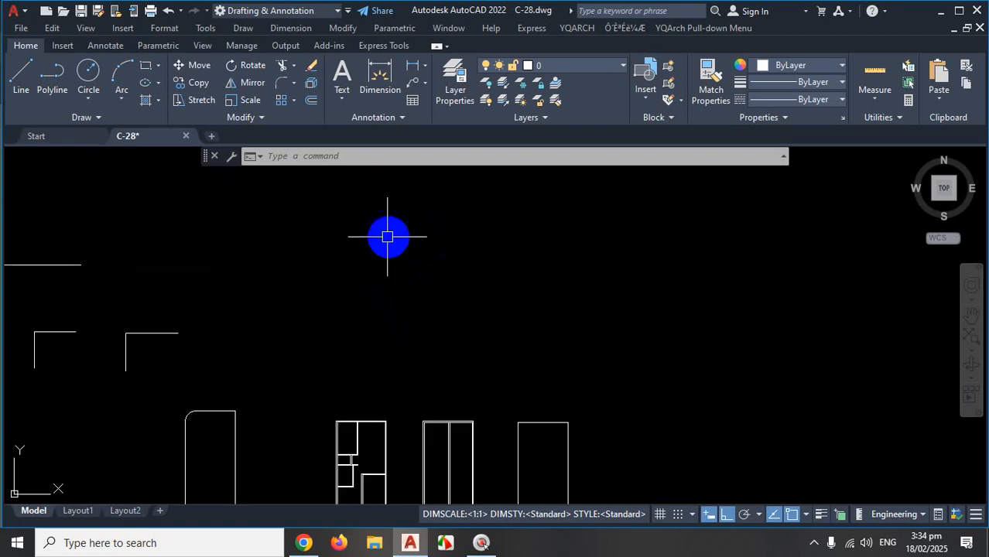
{"action": "left_click", "coordinate": [27, 95]}
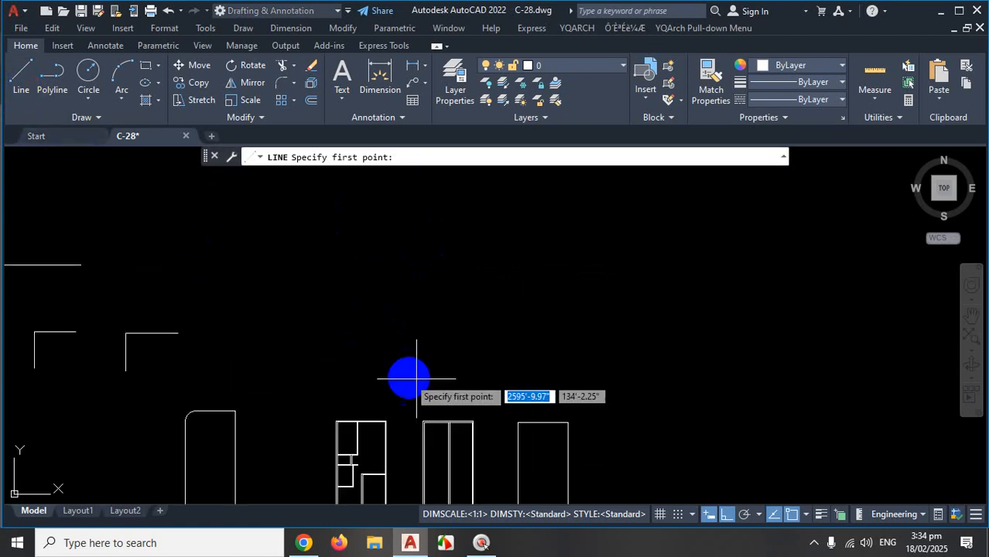
{"action": "scroll", "coordinate": [399, 370], "scroll_direction": "up", "scroll_amount": 4}
{"action": "left_click", "coordinate": [337, 339]}
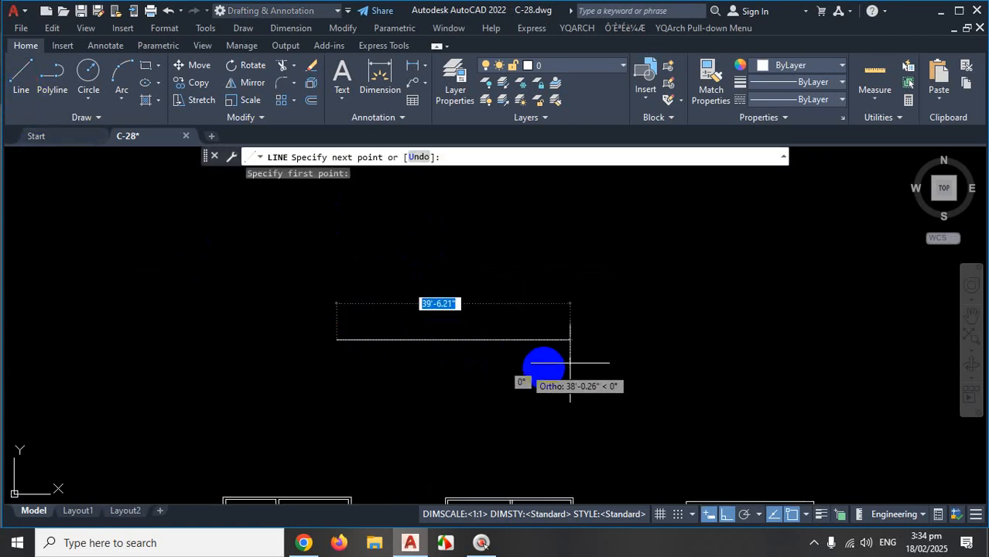
{"action": "type", "text": "42"}
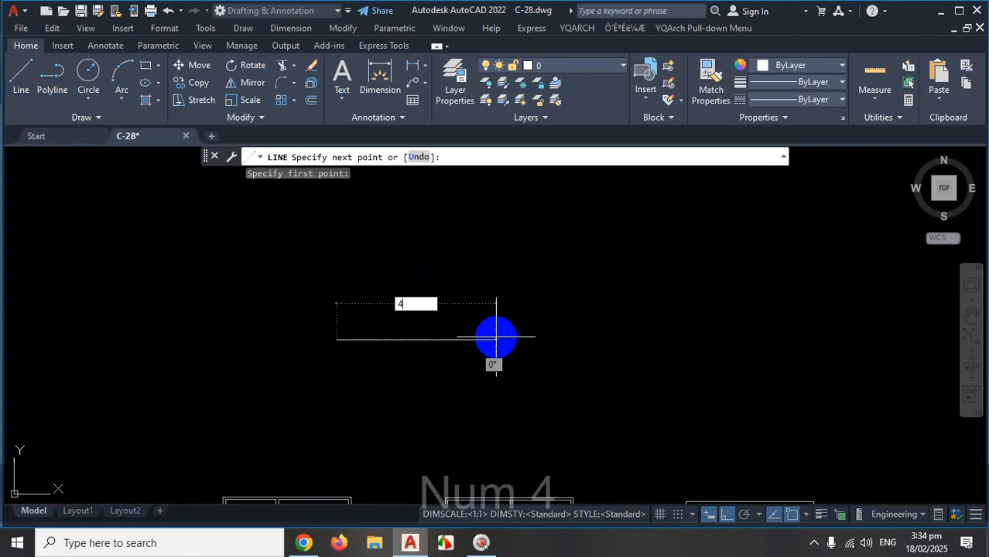
{"action": "key", "text": "Return"}
{"action": "key", "text": "Escape"}
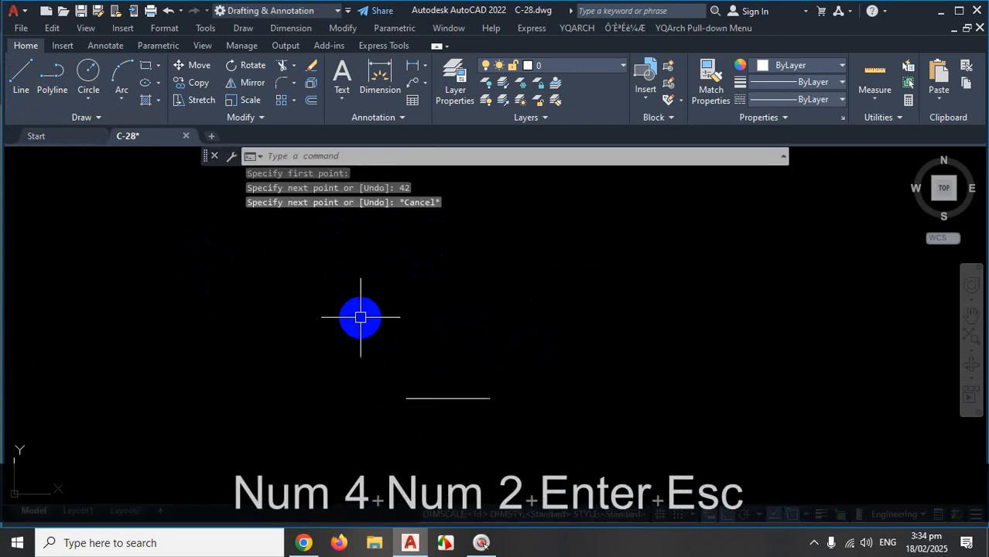
Mark up the new line with screen-annotation strokes, then clear them.
{"action": "left_click", "coordinate": [813, 543]}
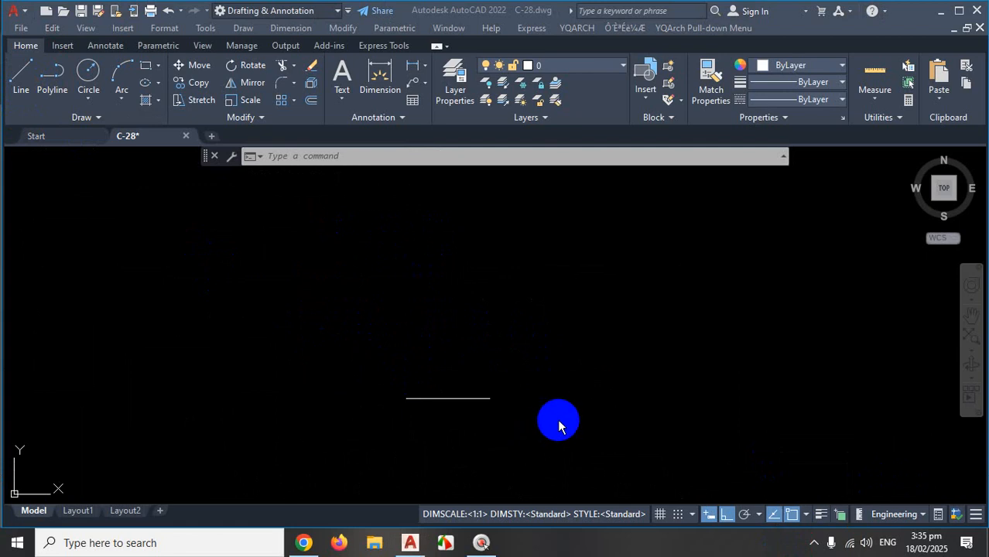
{"action": "left_click", "coordinate": [575, 406]}
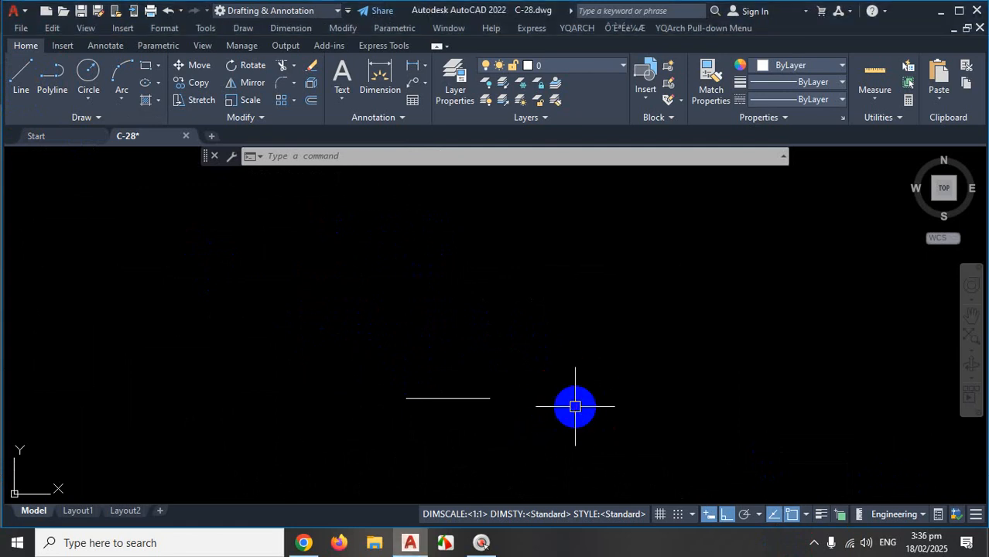
{"action": "key", "text": "Escape"}
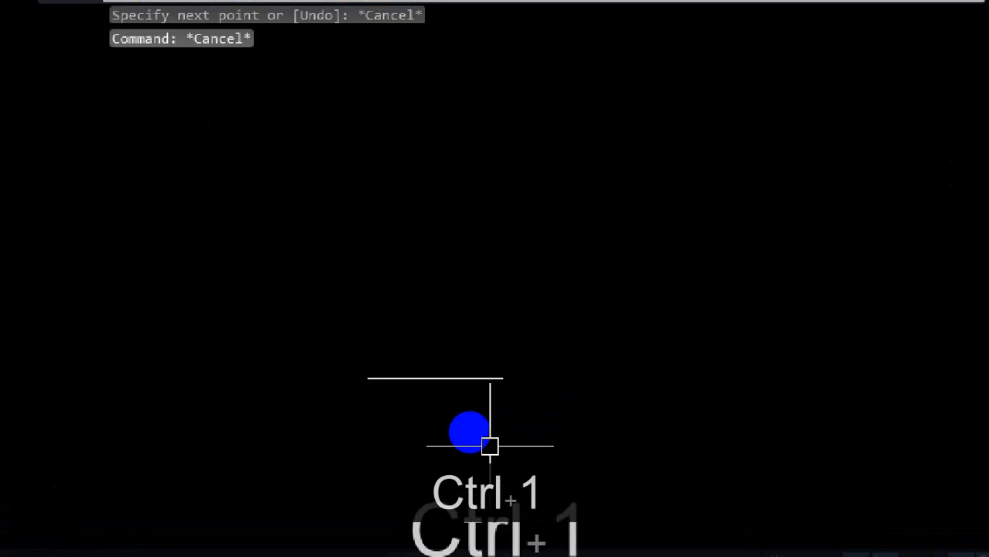
{"action": "key", "text": "ctrl+1"}
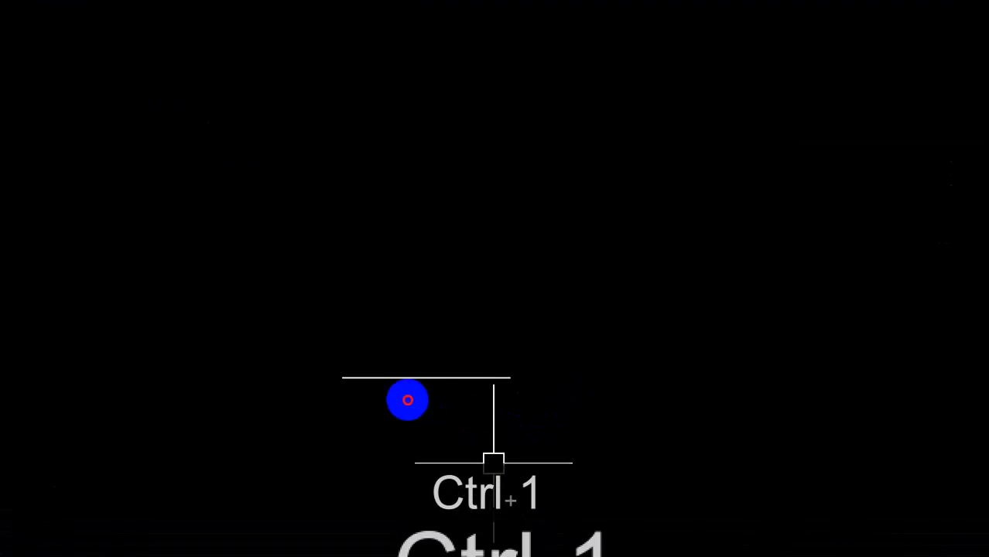
{"action": "left_click_drag", "start_coordinate": [342, 380], "coordinate": [539, 387]}
{"action": "left_click_drag", "start_coordinate": [337, 317], "coordinate": [519, 305]}
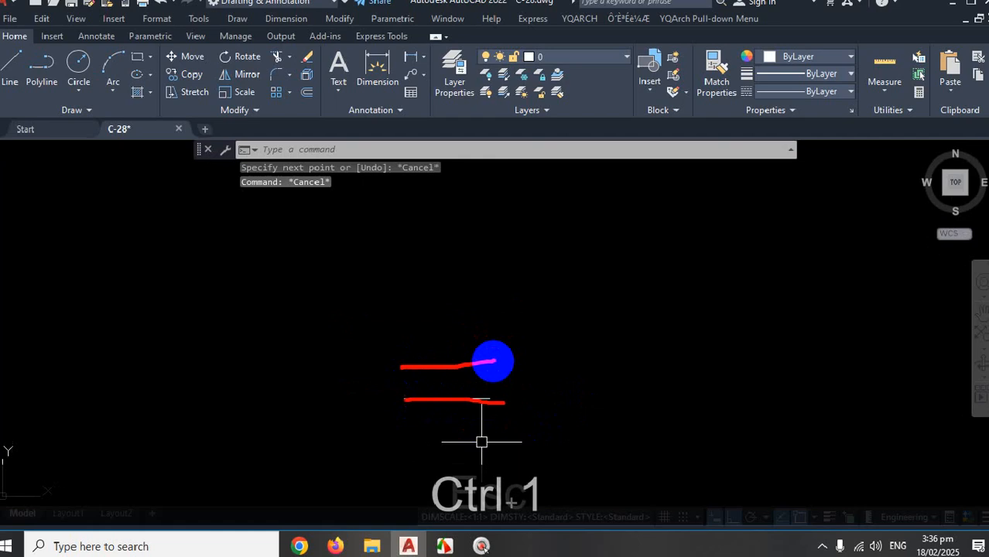
{"action": "key", "text": "Escape"}
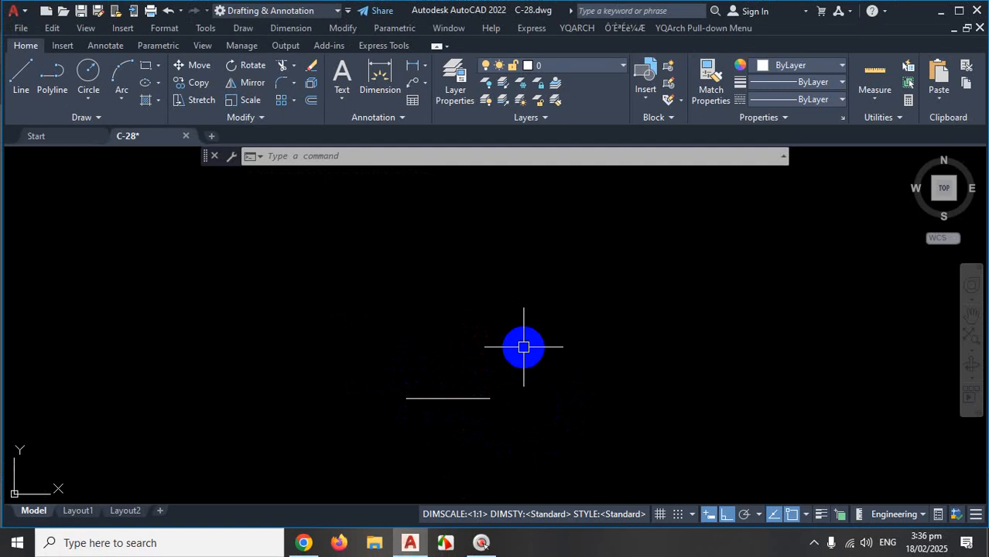
{"action": "key", "text": "Return"}
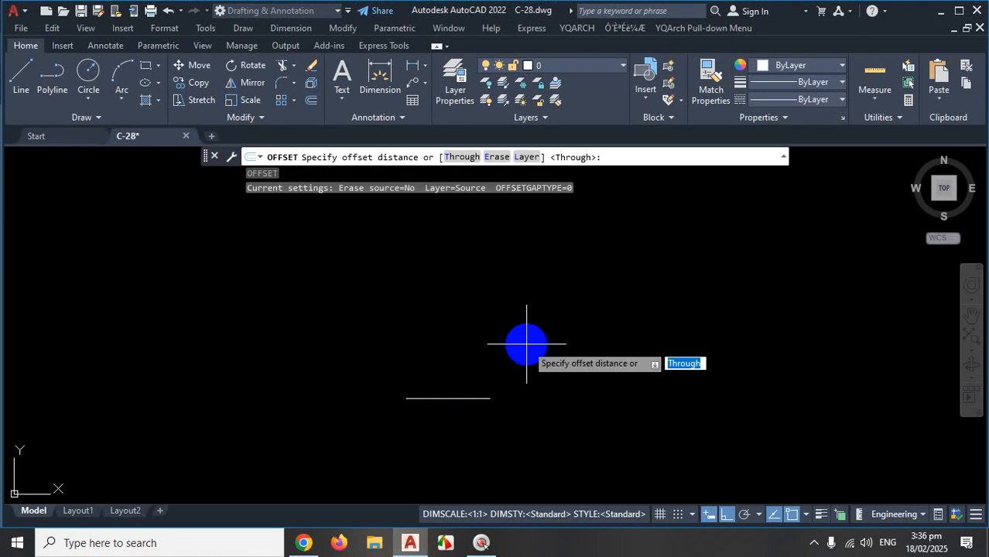
{"action": "type", "text": "10"}
{"action": "key", "text": "Return"}
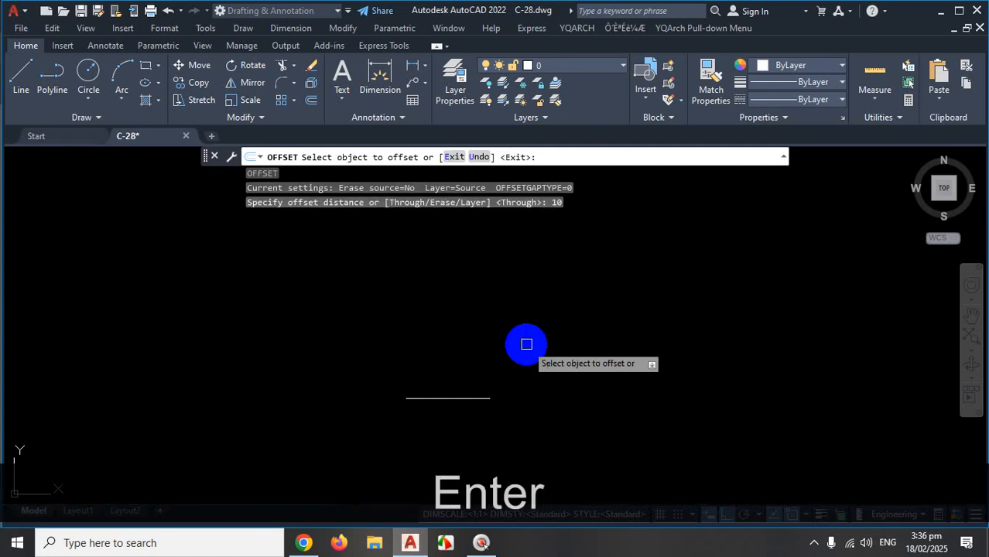
{"action": "scroll", "coordinate": [568, 299], "scroll_direction": "down", "scroll_amount": 2}
{"action": "scroll", "coordinate": [507, 360], "scroll_direction": "up", "scroll_amount": 4}
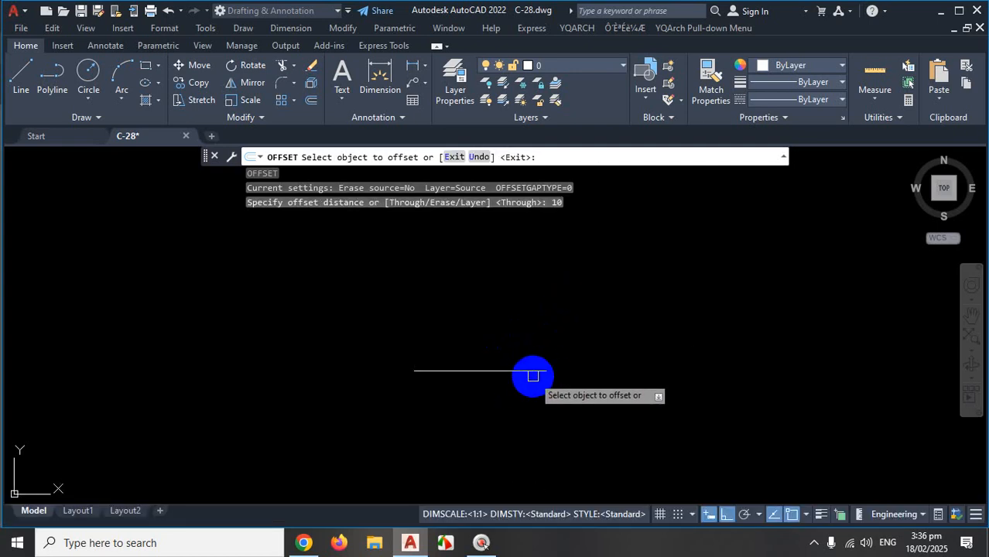
{"action": "left_click", "coordinate": [519, 370]}
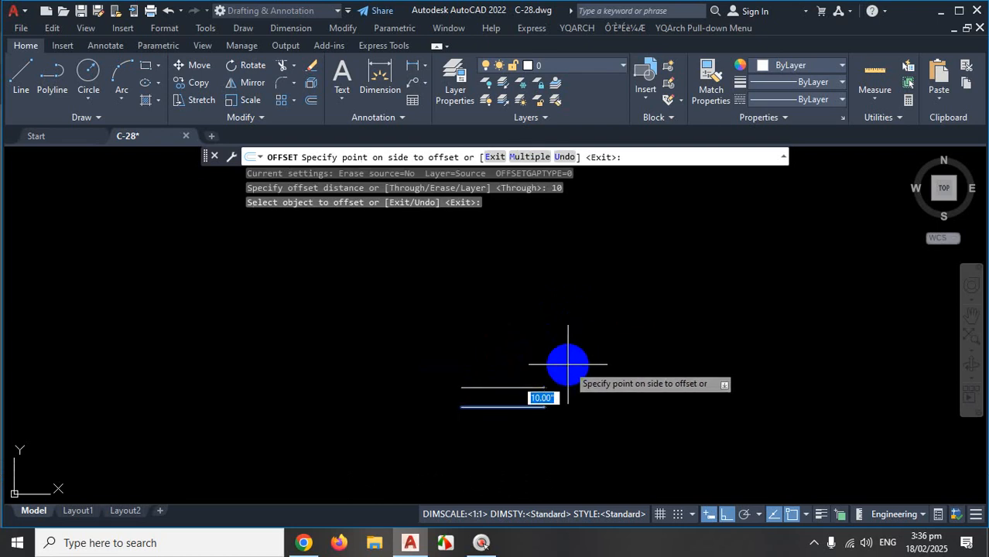
{"action": "left_click", "coordinate": [565, 355]}
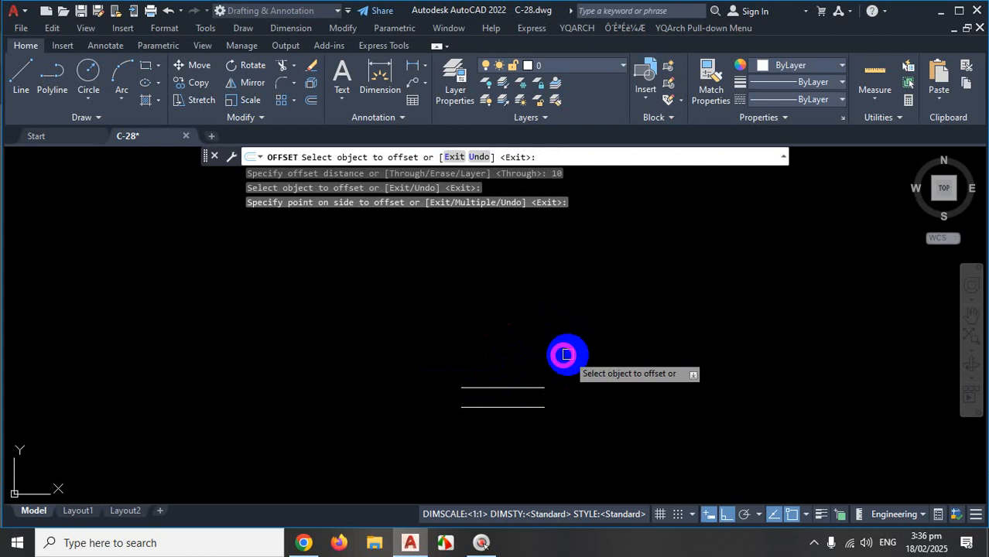
{"action": "left_click", "coordinate": [526, 387]}
{"action": "left_click", "coordinate": [545, 350]}
{"action": "left_click", "coordinate": [521, 368]}
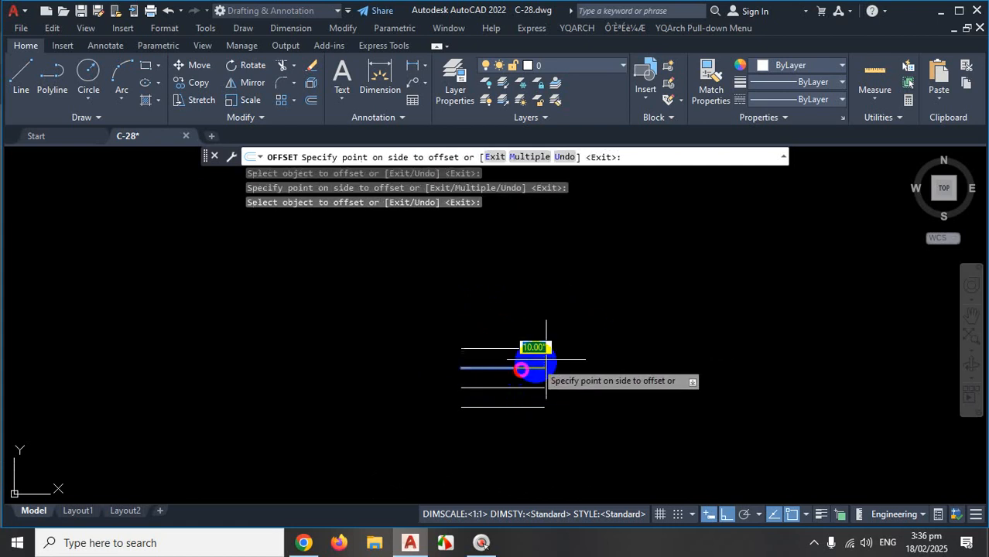
{"action": "left_click", "coordinate": [541, 302]}
{"action": "left_click", "coordinate": [531, 348]}
{"action": "left_click", "coordinate": [543, 288]}
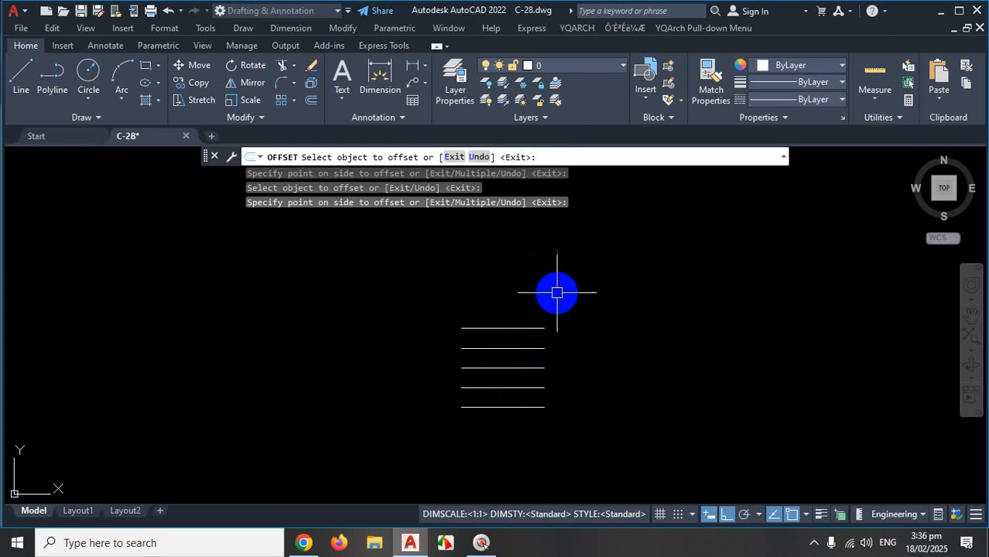
{"action": "key", "text": "Escape"}
{"action": "key", "text": "ctrl+z"}
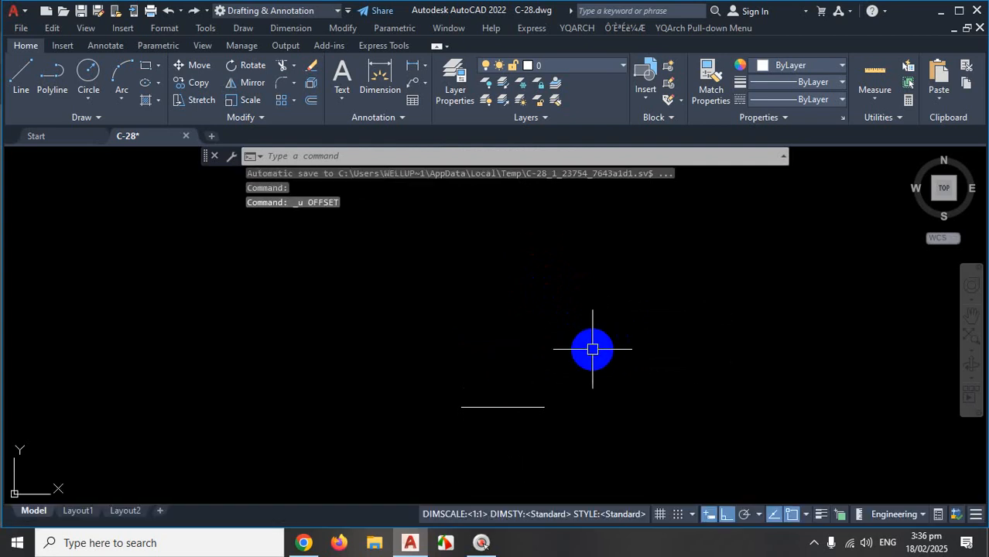
Start a 10-unit offset and select the 42-unit horizontal line.
{"action": "type", "text": "o"}
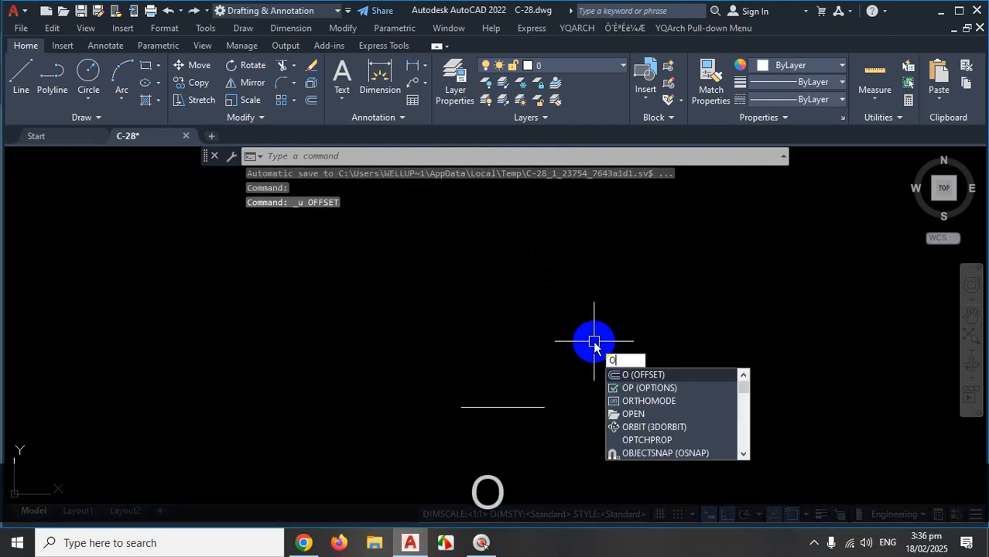
{"action": "key", "text": "Return"}
{"action": "type", "text": "10"}
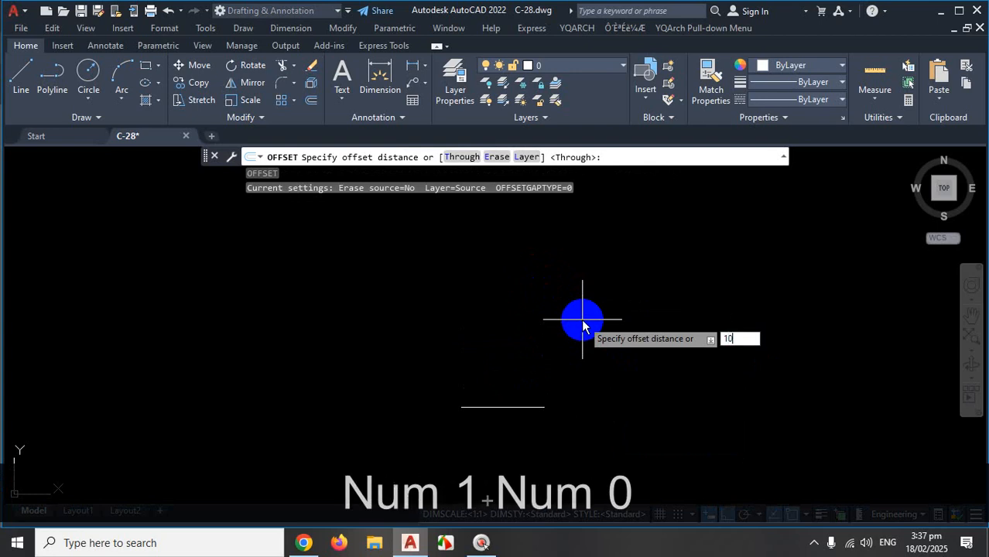
{"action": "key", "text": "Return"}
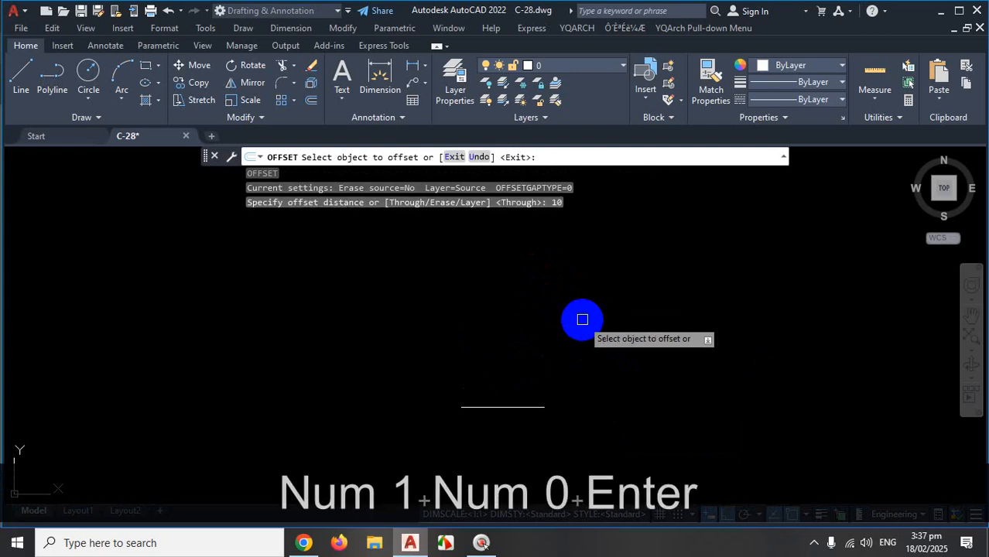
{"action": "left_click", "coordinate": [520, 406]}
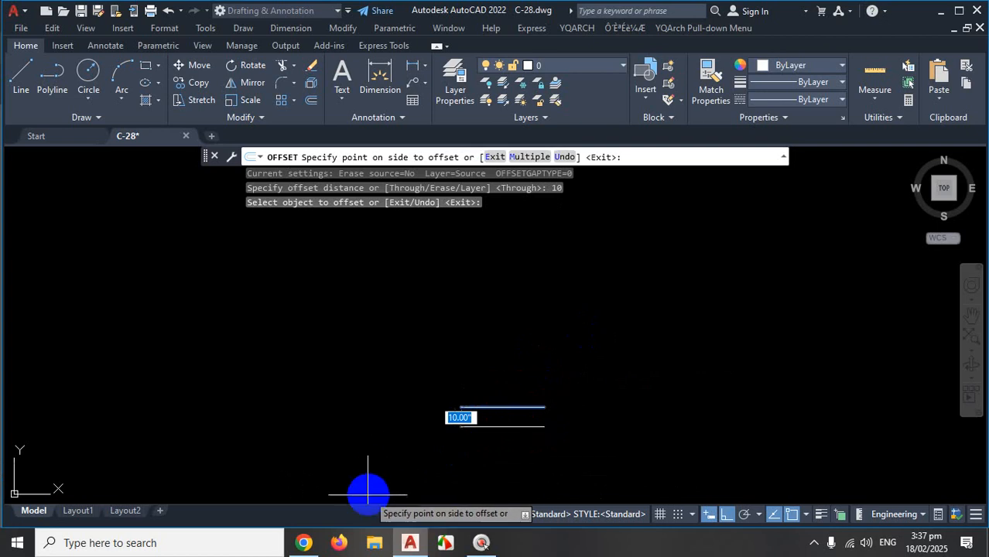
Check the stair flight beside step 8 on the PDF plan, then return to AutoCAD.
{"action": "left_click", "coordinate": [304, 543]}
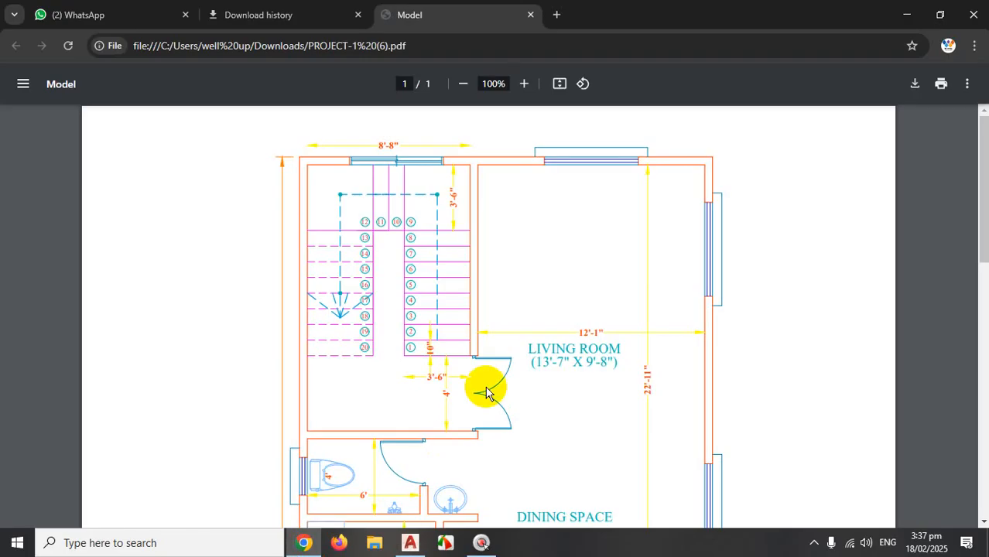
{"action": "key", "text": "ctrl+1"}
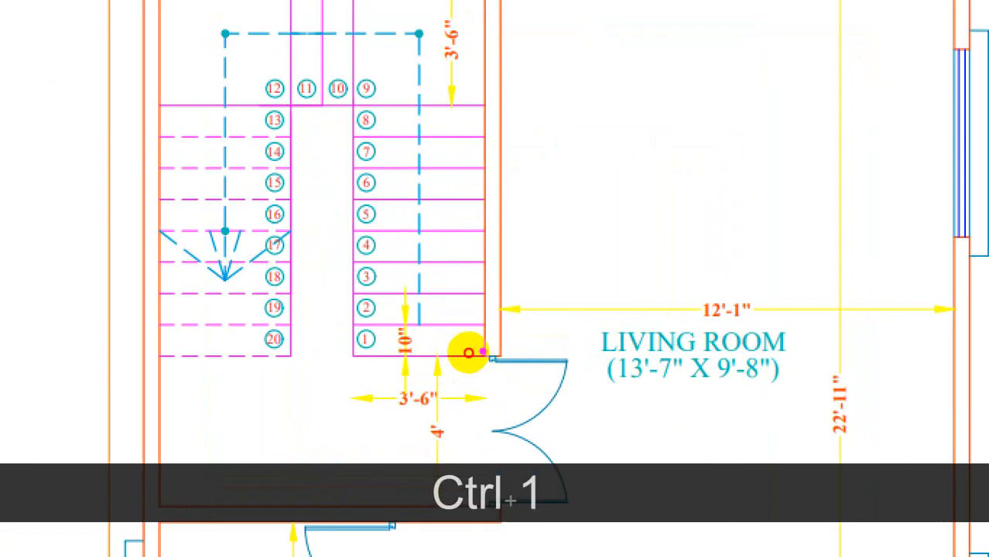
{"action": "mouse_move", "coordinate": [469, 353]}
{"action": "left_mouse_down"}
{"action": "mouse_move", "coordinate": [428, 356]}
{"action": "mouse_move", "coordinate": [424, 168]}
{"action": "left_mouse_up"}
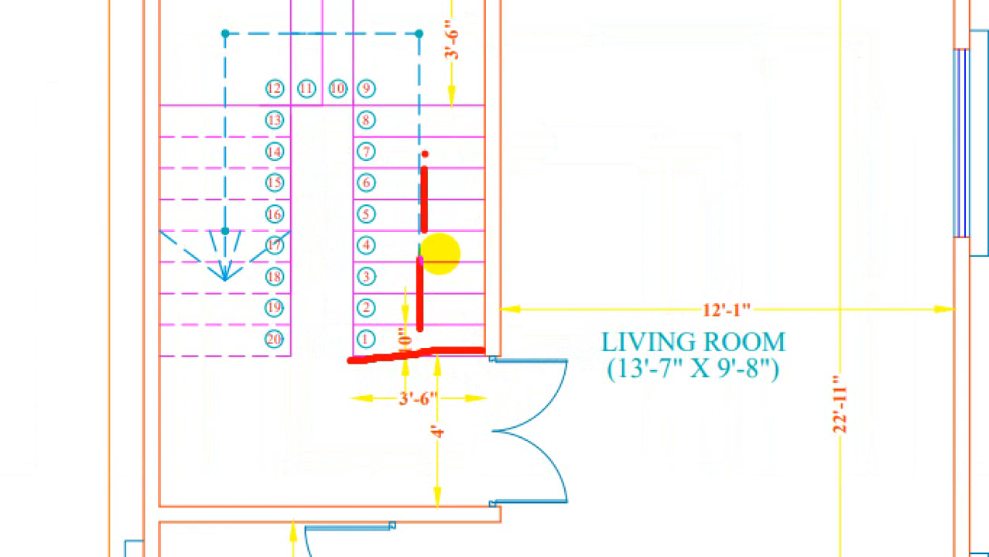
{"action": "left_click_drag", "start_coordinate": [439, 234], "coordinate": [442, 231]}
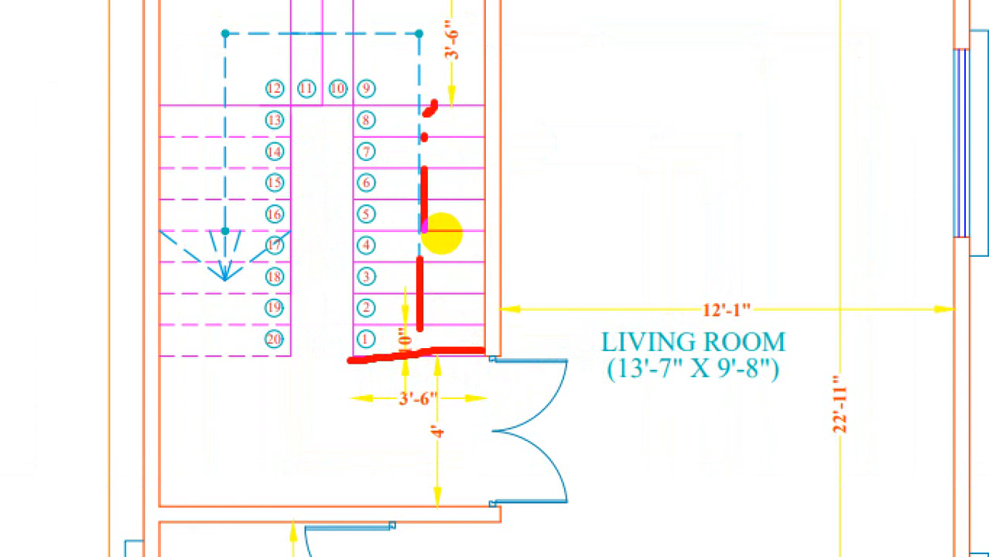
{"action": "key", "text": "Escape"}
{"action": "left_click", "coordinate": [410, 543]}
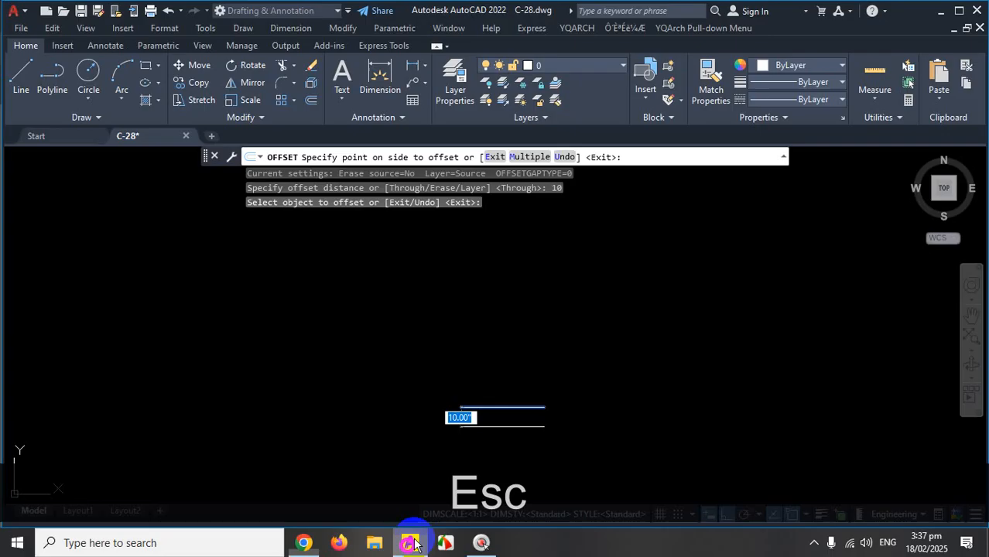
Use the Multiple offset option to place seven 10-inch tread lines above the line.
{"action": "key", "text": "ctrl+1"}
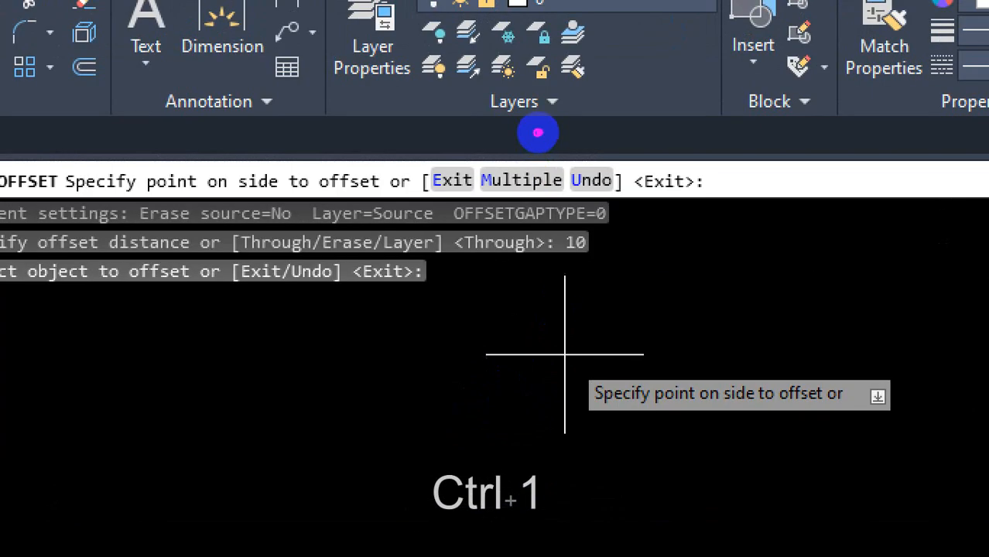
{"action": "mouse_move", "coordinate": [537, 133]}
{"action": "left_mouse_down"}
{"action": "mouse_move", "coordinate": [497, 126]}
{"action": "mouse_move", "coordinate": [495, 224]}
{"action": "mouse_move", "coordinate": [541, 109]}
{"action": "mouse_move", "coordinate": [515, 136]}
{"action": "left_mouse_up"}
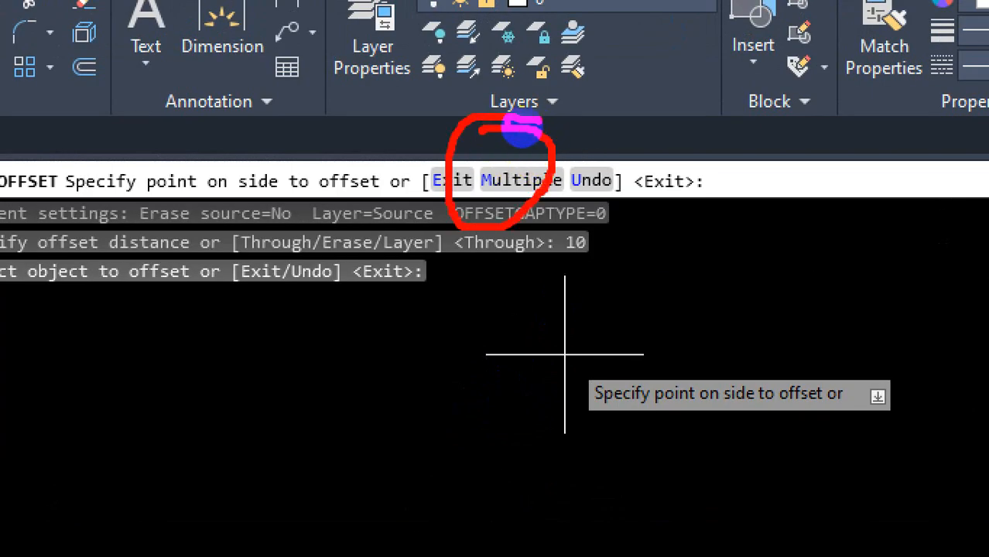
{"action": "key", "text": "Escape"}
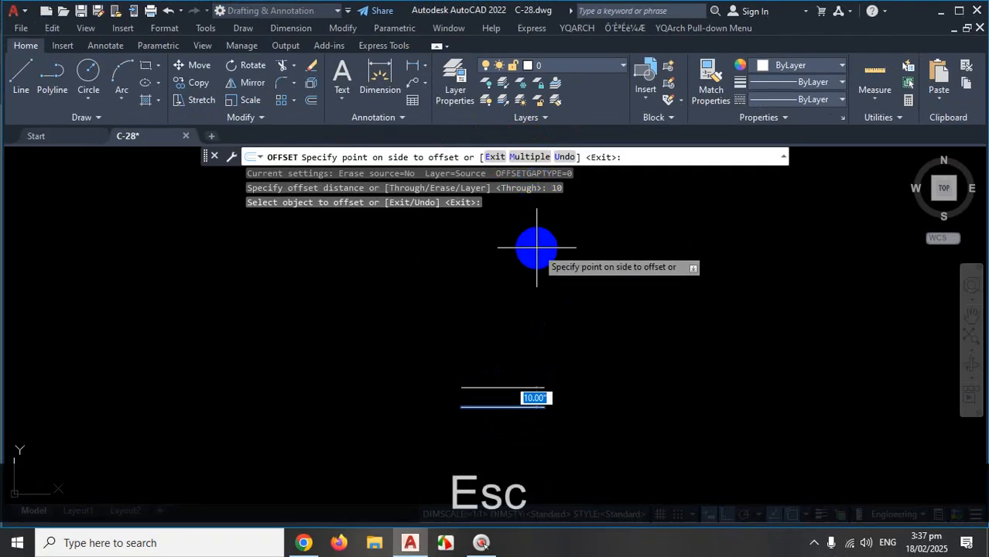
{"action": "type", "text": "m"}
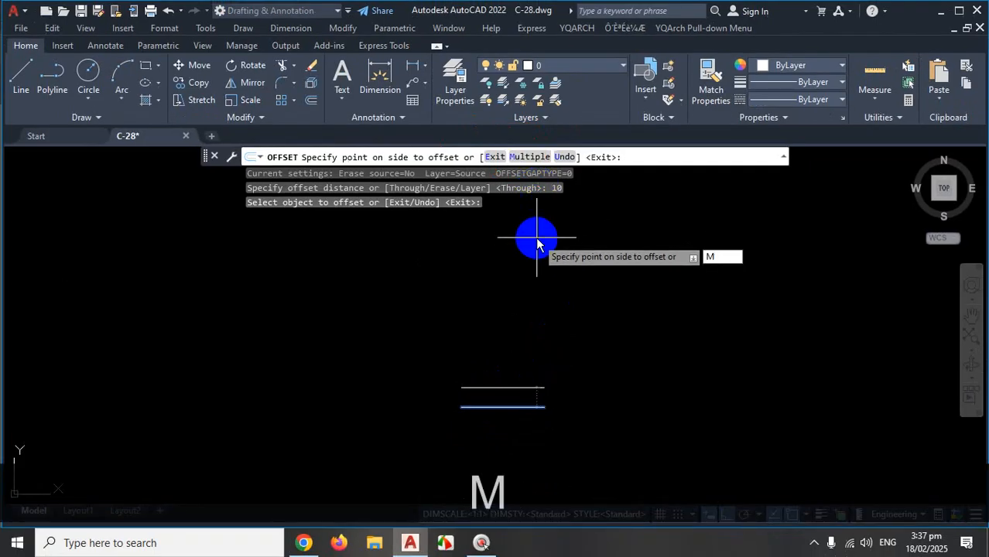
{"action": "key", "text": "Return"}
{"action": "scroll", "coordinate": [541, 327], "scroll_direction": "down", "scroll_amount": 1}
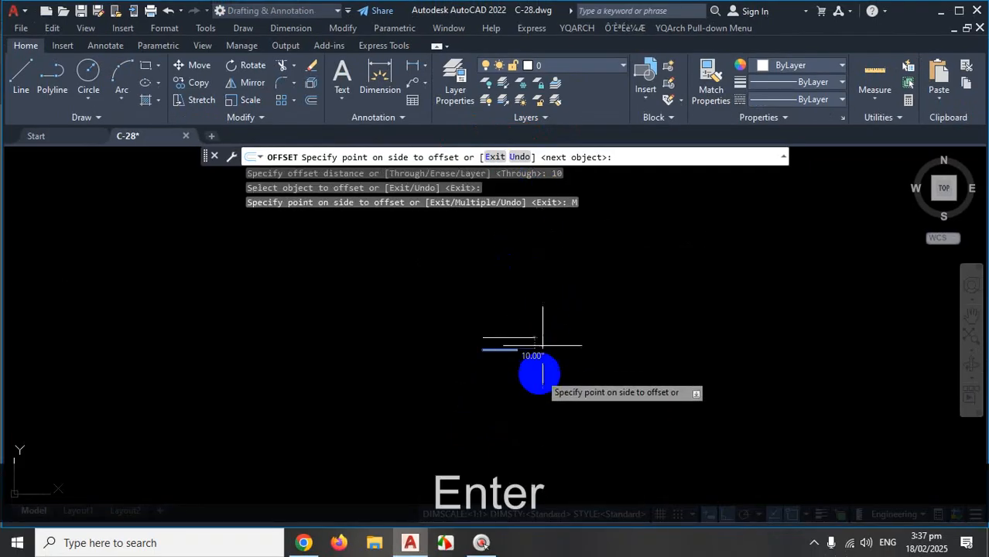
{"action": "scroll", "coordinate": [548, 270], "scroll_direction": "up", "scroll_amount": 2}
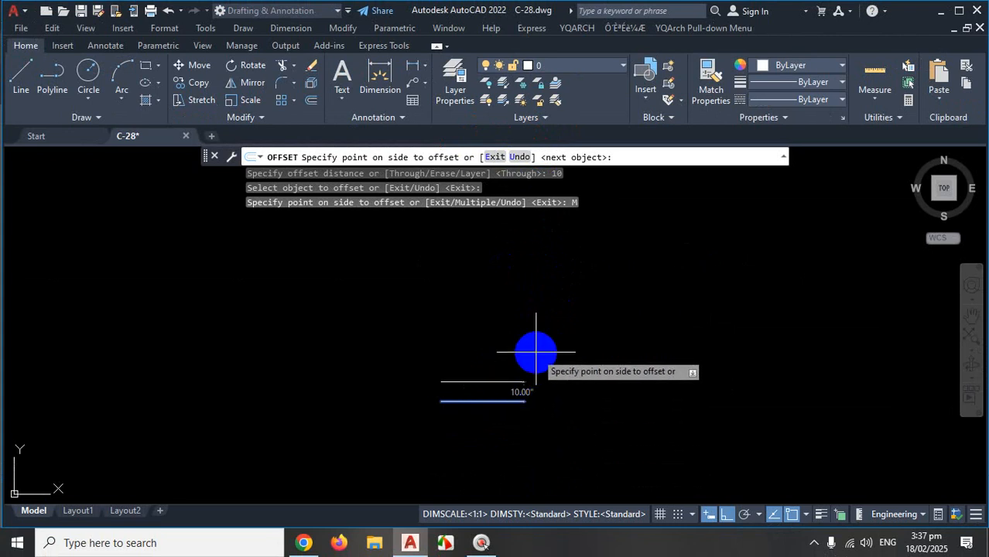
{"action": "left_click", "coordinate": [533, 344]}
{"action": "left_click", "coordinate": [539, 331]}
{"action": "left_click", "coordinate": [560, 247]}
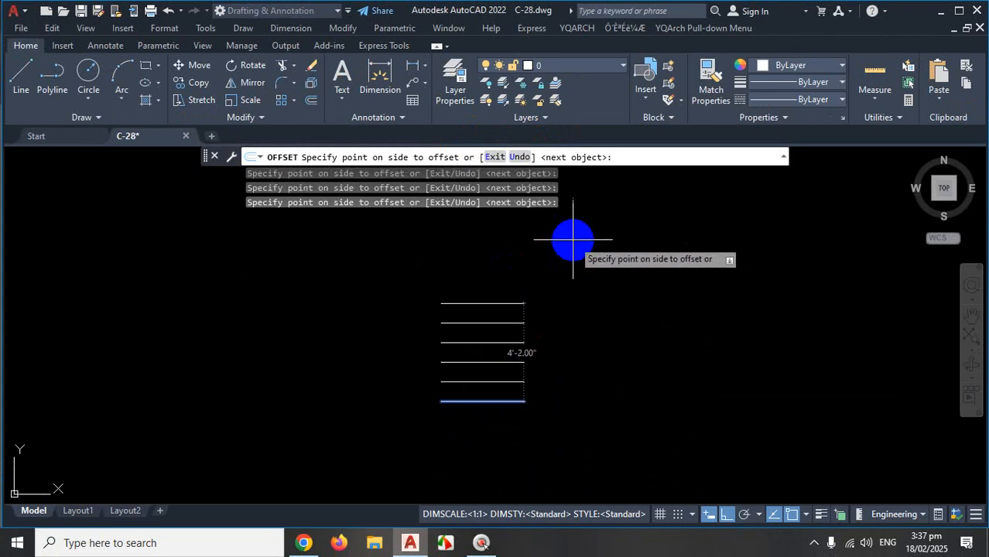
{"action": "left_click", "coordinate": [574, 232]}
{"action": "left_click", "coordinate": [579, 223]}
{"action": "left_click", "coordinate": [584, 205]}
{"action": "left_click", "coordinate": [584, 192]}
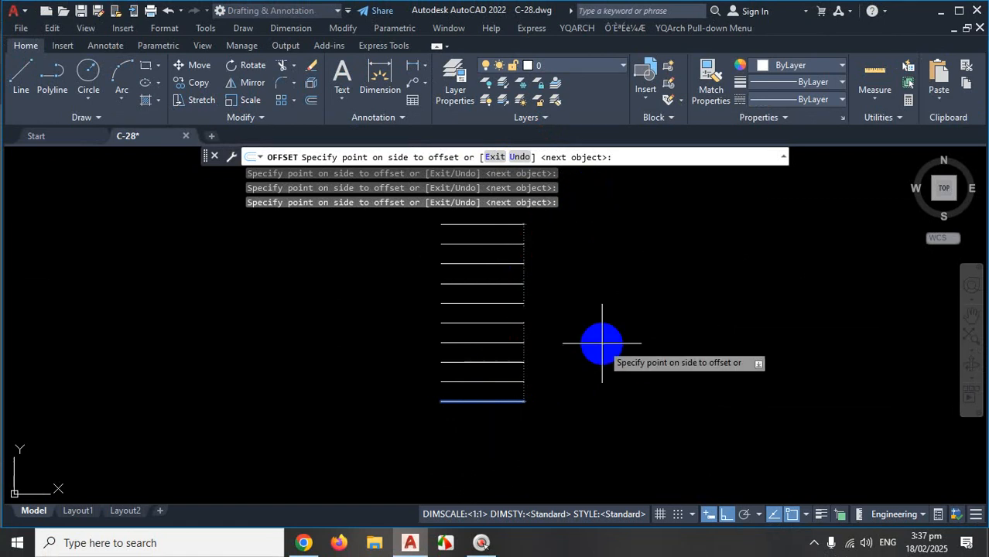
{"action": "key", "text": "Escape"}
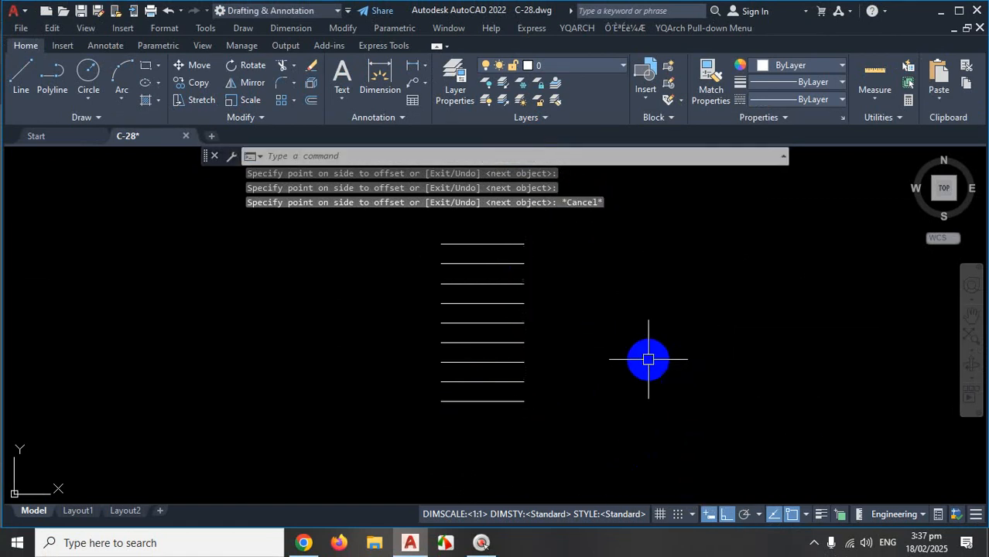
Mark the bottom, middle and top tread groups, then undo all the offset copies.
{"action": "key", "text": "ctrl+1"}
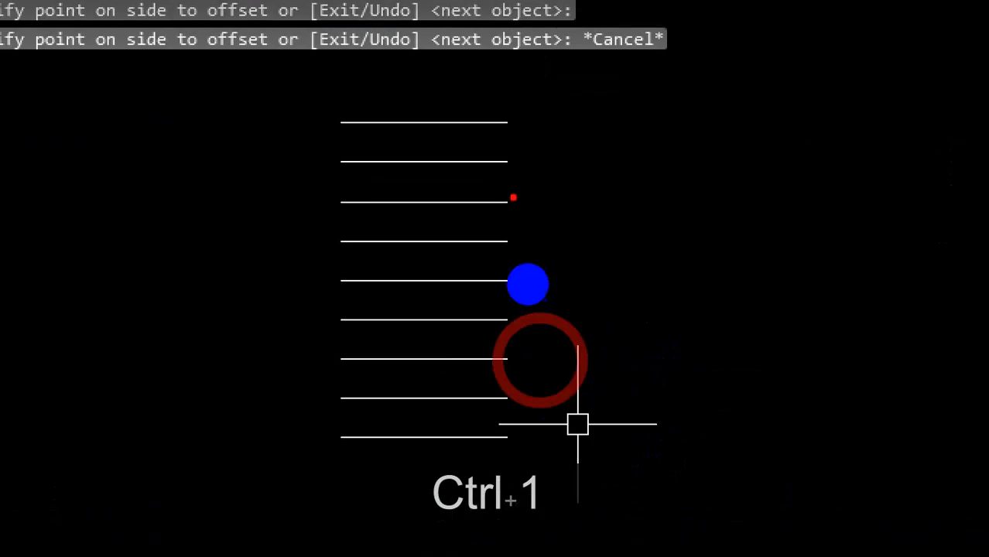
{"action": "left_click_drag", "start_coordinate": [468, 356], "coordinate": [463, 461]}
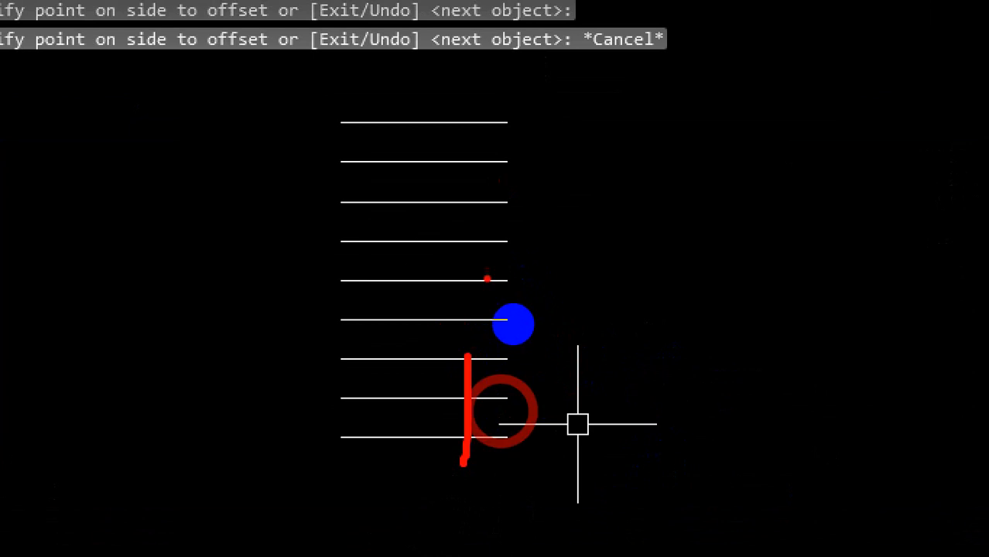
{"action": "left_click_drag", "start_coordinate": [472, 235], "coordinate": [455, 349]}
{"action": "left_click_drag", "start_coordinate": [462, 108], "coordinate": [436, 219]}
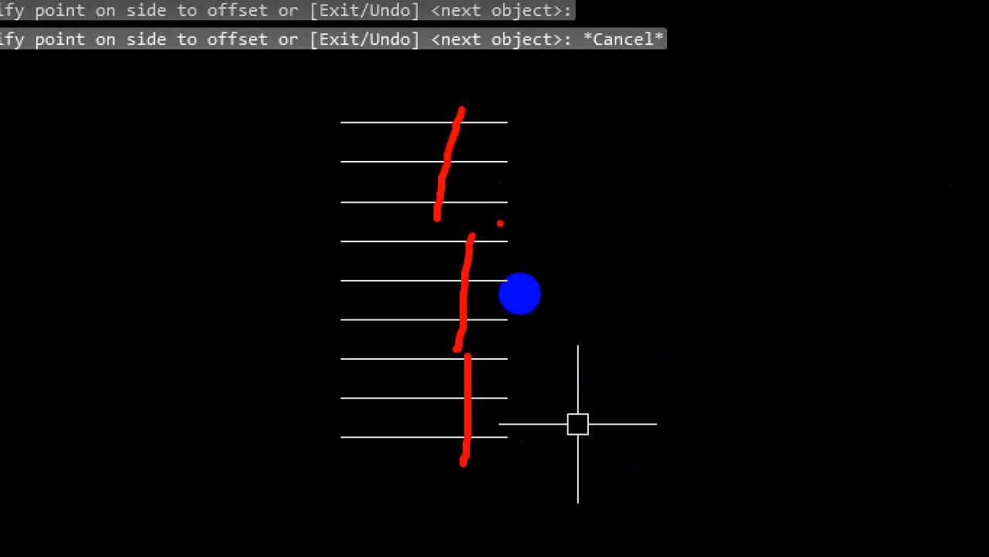
{"action": "key", "text": "ctrl+1"}
{"action": "key", "text": "Escape"}
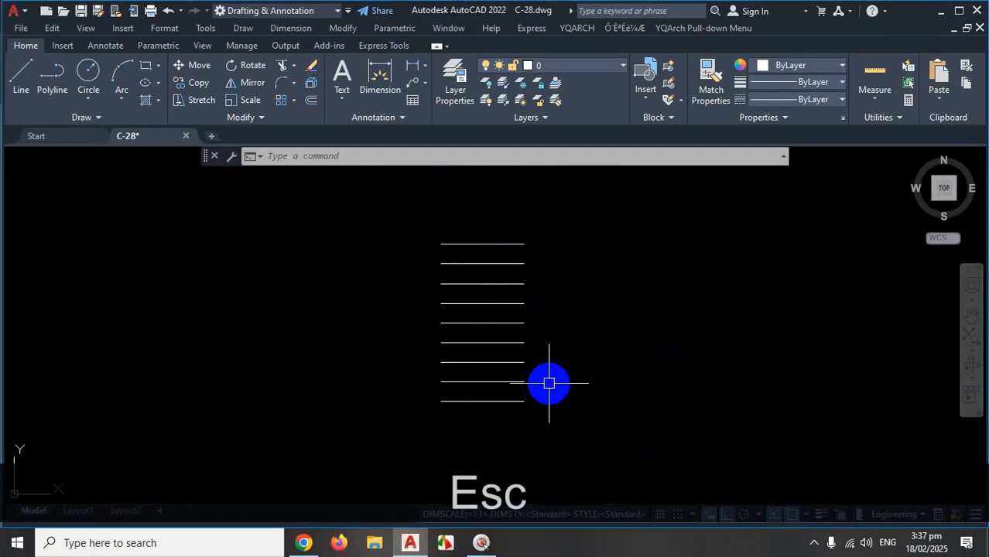
{"action": "key", "text": "ctrl+z"}
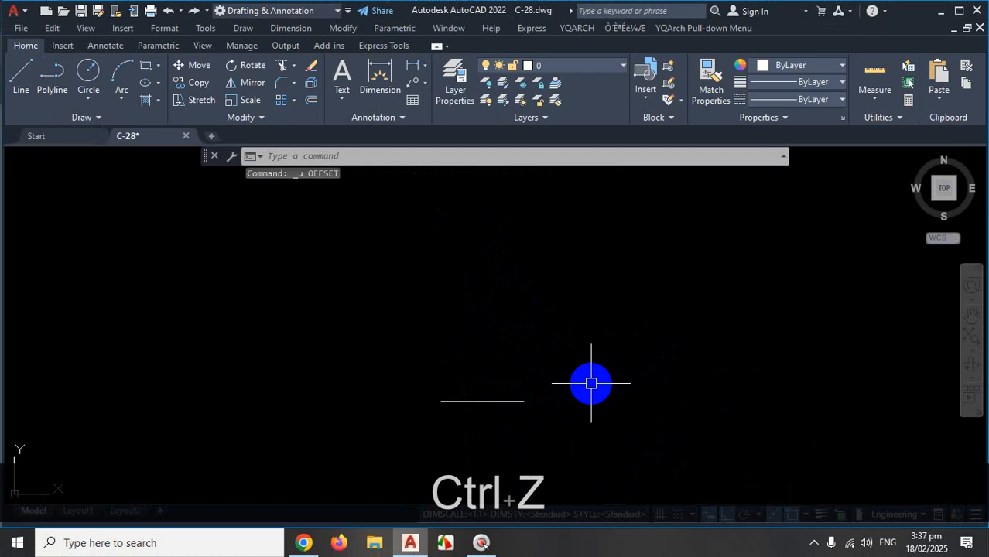
Start a 10-inch offset and pick the original horizontal line.
{"action": "type", "text": "O"}
{"action": "key", "text": "Return"}
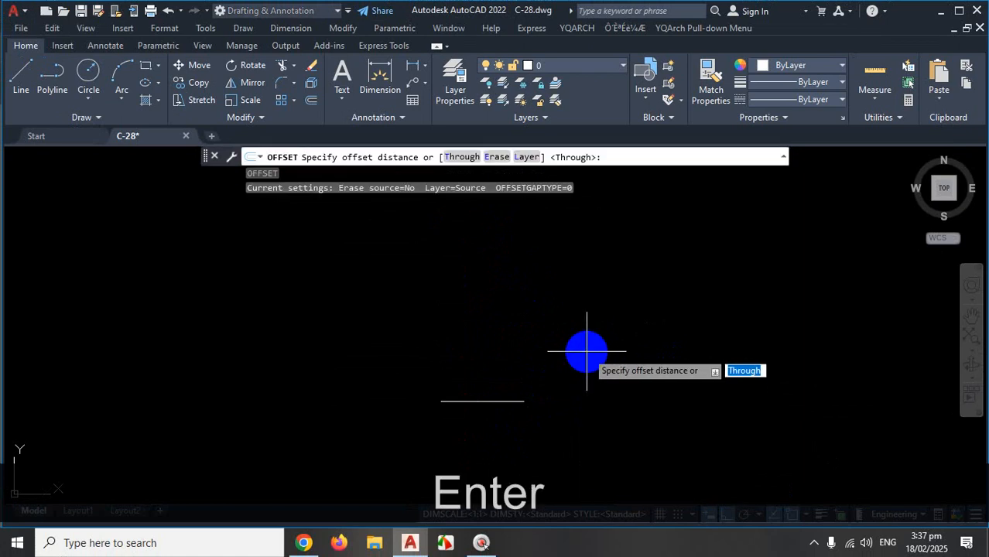
{"action": "type", "text": "10"}
{"action": "key", "text": "Return"}
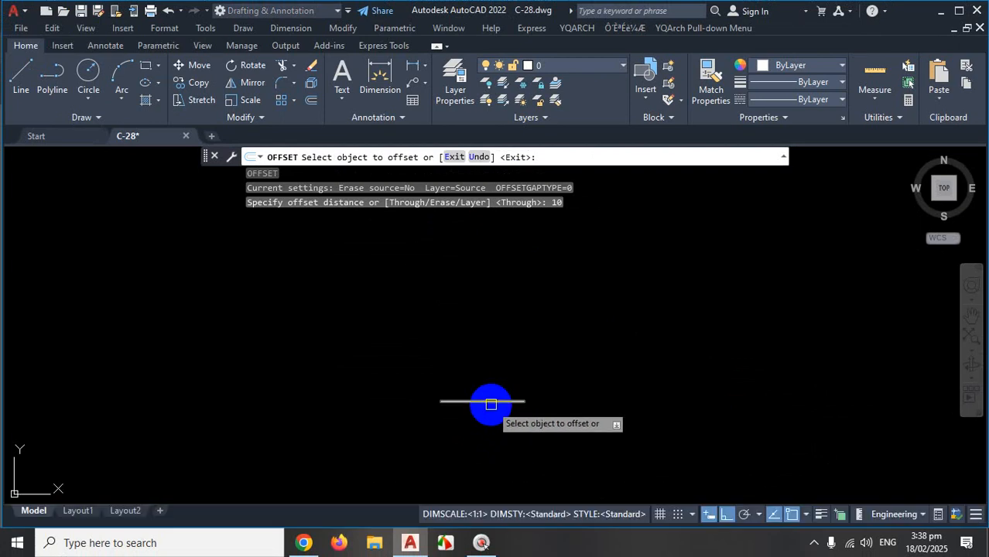
{"action": "left_click", "coordinate": [490, 402]}
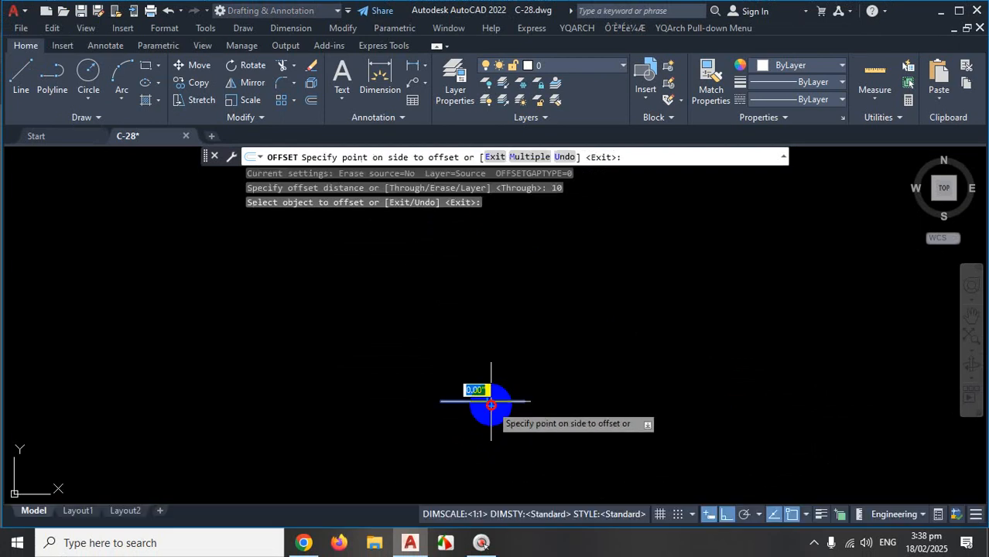
With Multiple, stack eight more 10-inch tread lines above the original line.
{"action": "left_click", "coordinate": [525, 158]}
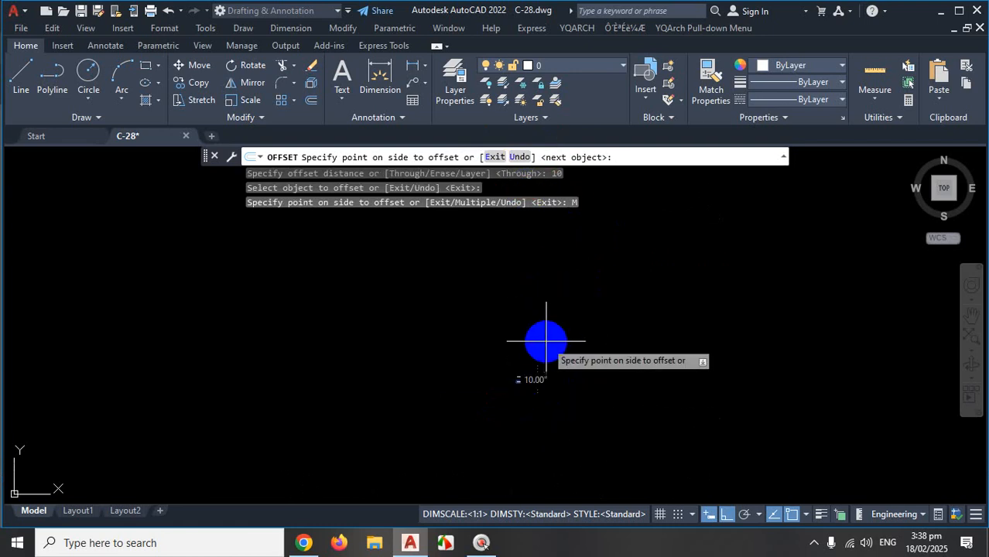
{"action": "left_click", "coordinate": [563, 348]}
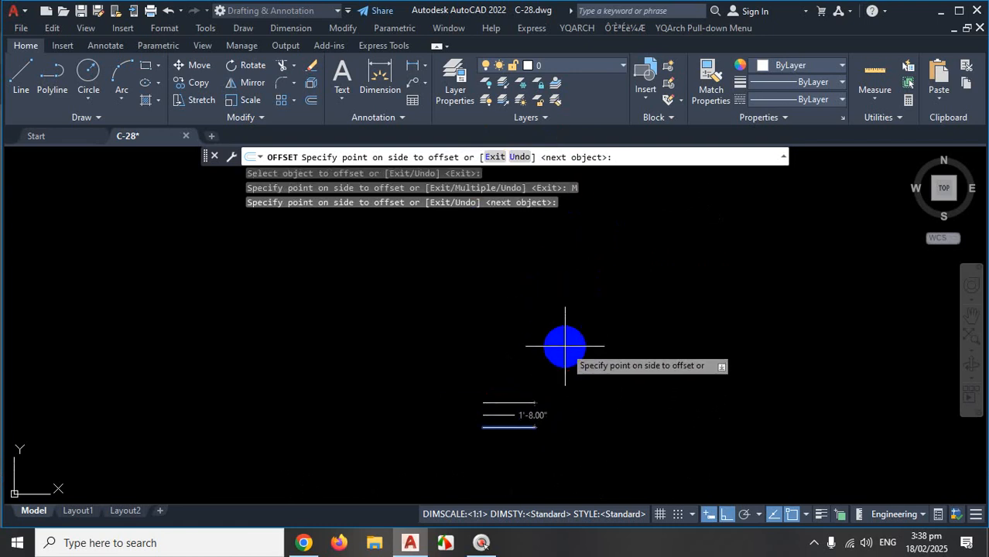
{"action": "left_click", "coordinate": [564, 346]}
{"action": "left_click", "coordinate": [565, 328]}
{"action": "left_click", "coordinate": [564, 311]}
{"action": "left_click", "coordinate": [568, 290]}
{"action": "left_click", "coordinate": [572, 272]}
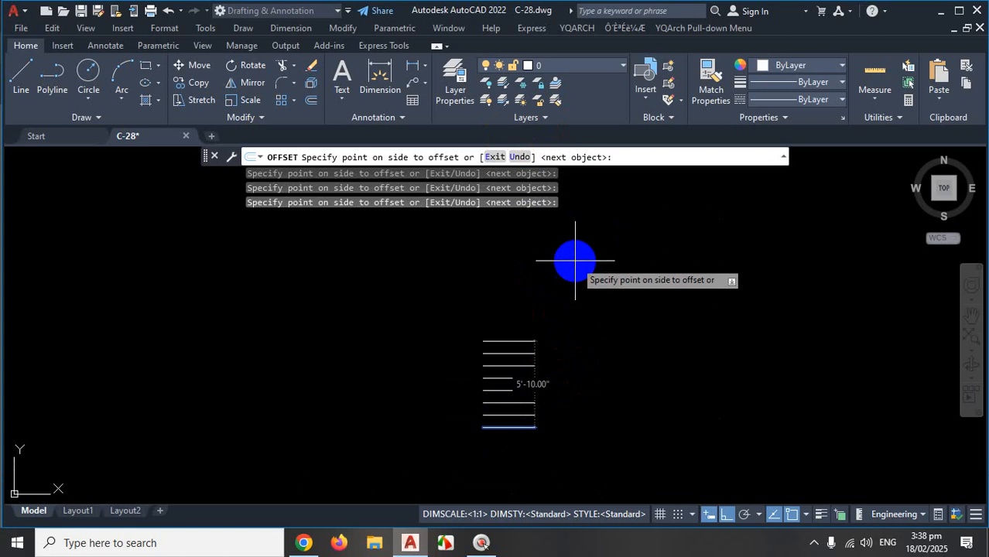
{"action": "left_click", "coordinate": [575, 257]}
{"action": "left_click", "coordinate": [577, 250]}
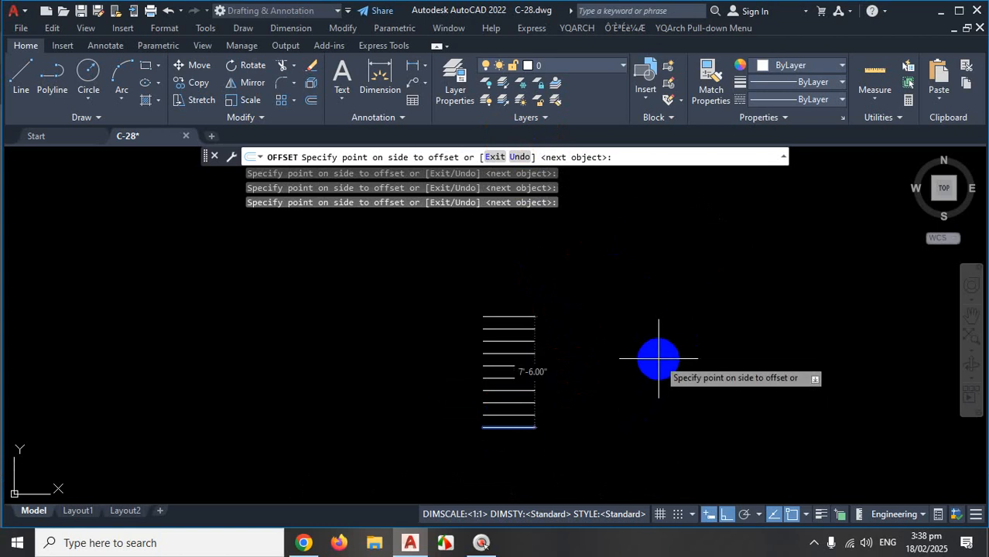
{"action": "key", "text": "Escape"}
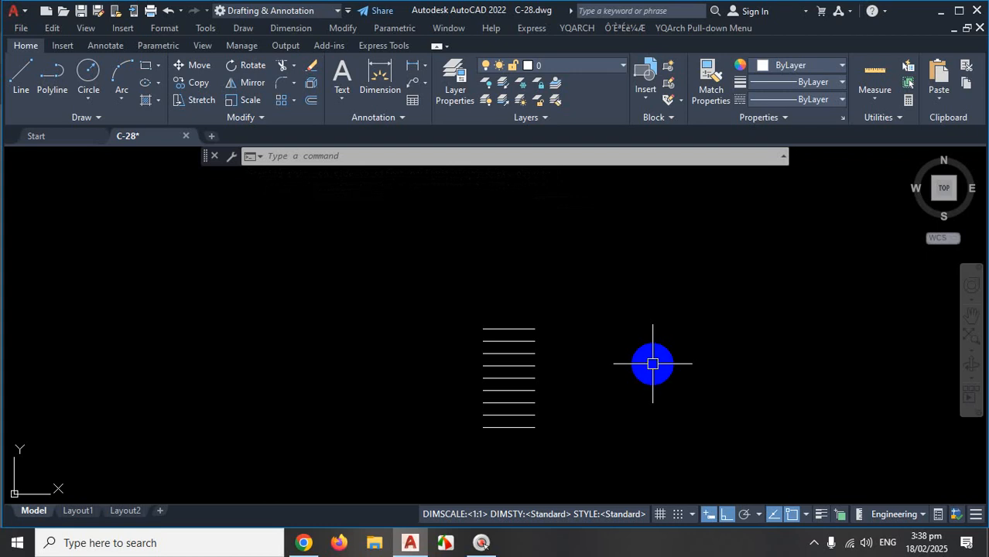
{"action": "scroll", "coordinate": [652, 364], "scroll_direction": "down", "scroll_amount": 6}
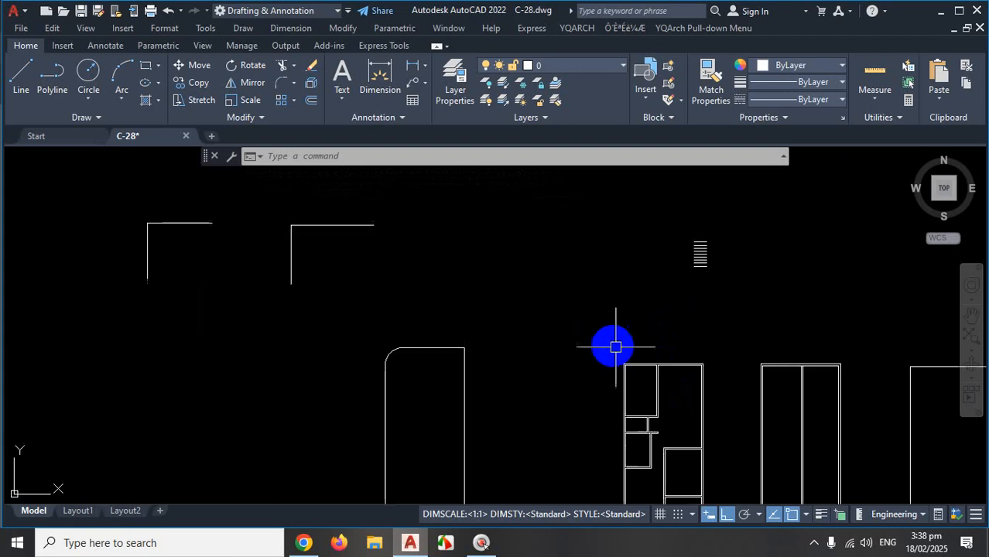
{"action": "scroll", "coordinate": [615, 348], "scroll_direction": "up", "scroll_amount": 5}
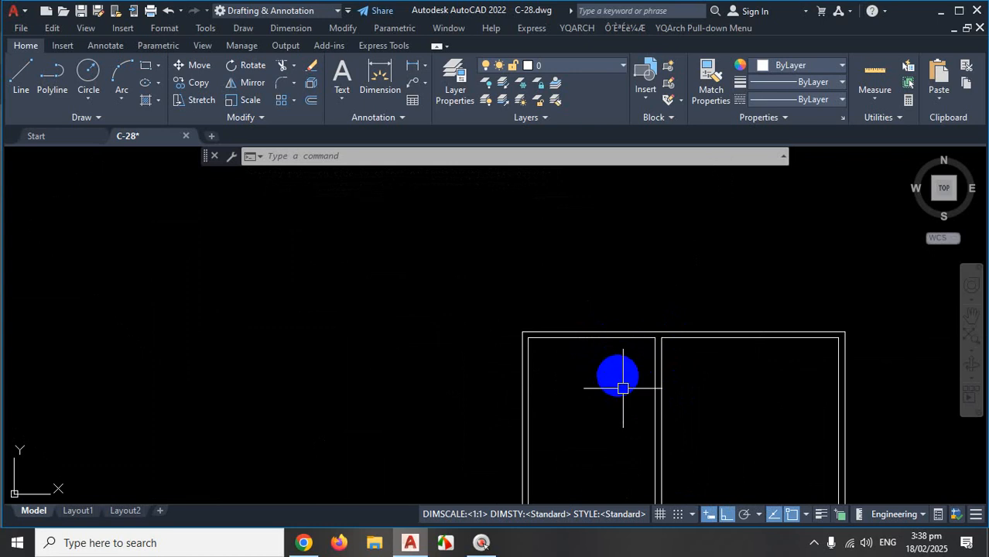
{"action": "left_click", "coordinate": [814, 545]}
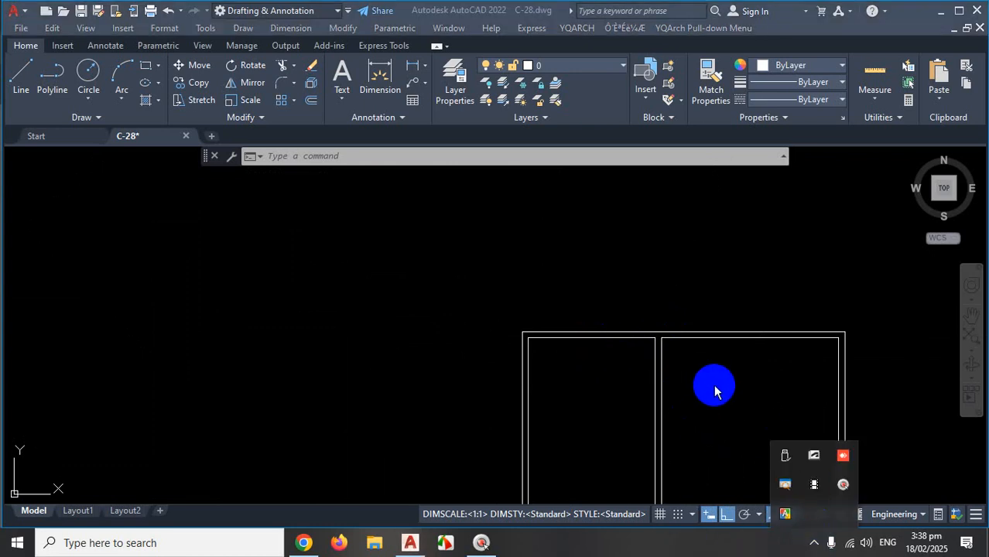
{"action": "left_click", "coordinate": [410, 547]}
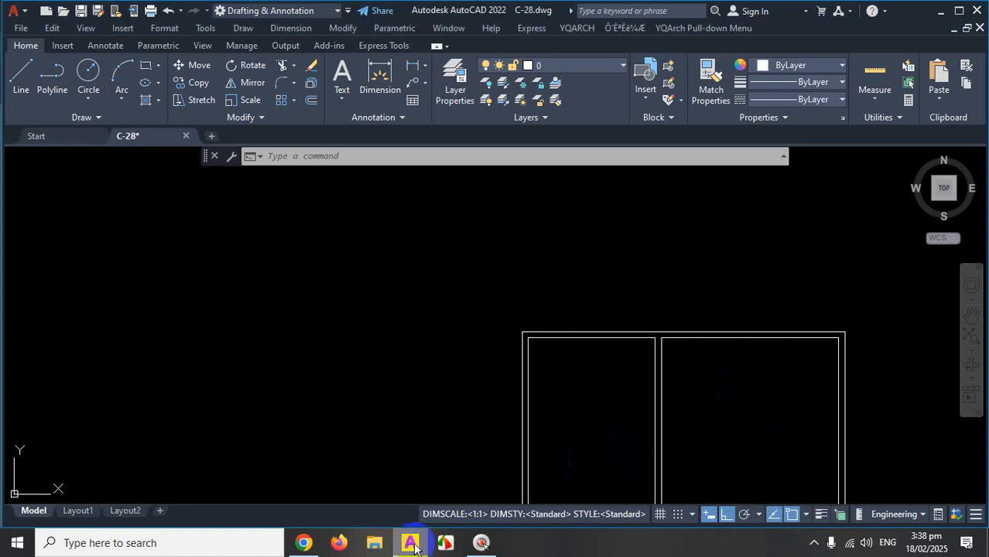
Mark the 3'-6" landing depth on the PDF plan, then bring AutoCAD back.
{"action": "left_click", "coordinate": [307, 546]}
{"action": "key", "text": "ctrl+1"}
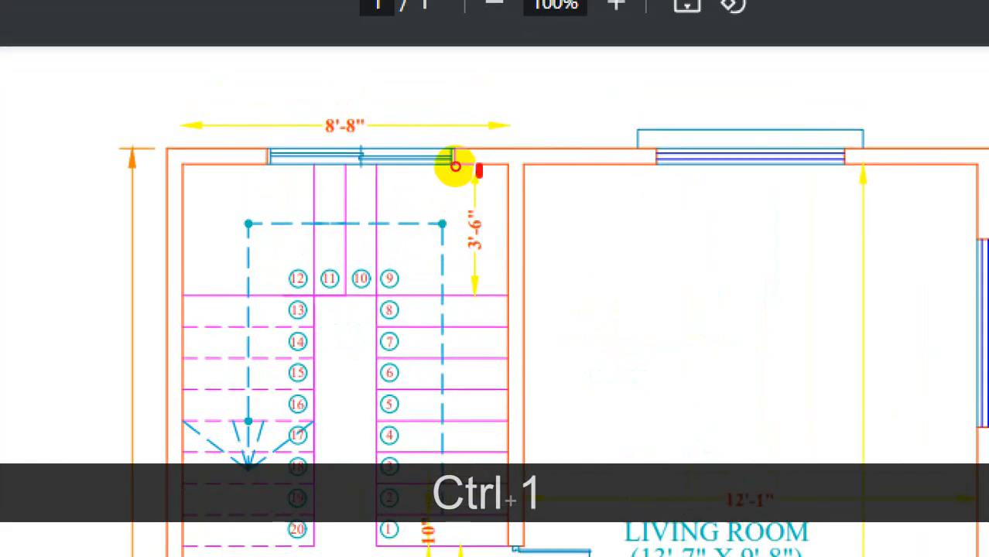
{"action": "left_click_drag", "start_coordinate": [449, 219], "coordinate": [448, 228]}
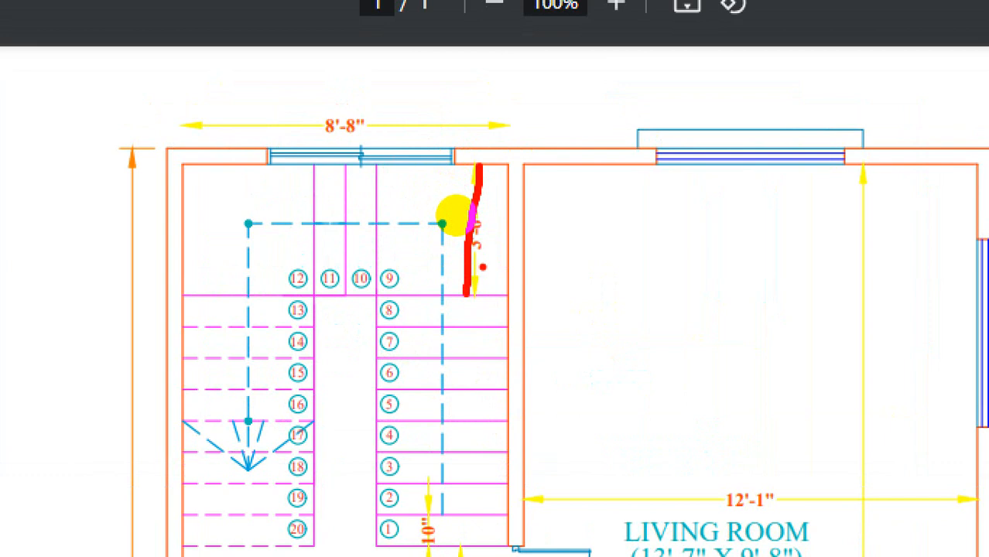
{"action": "key", "text": "Escape"}
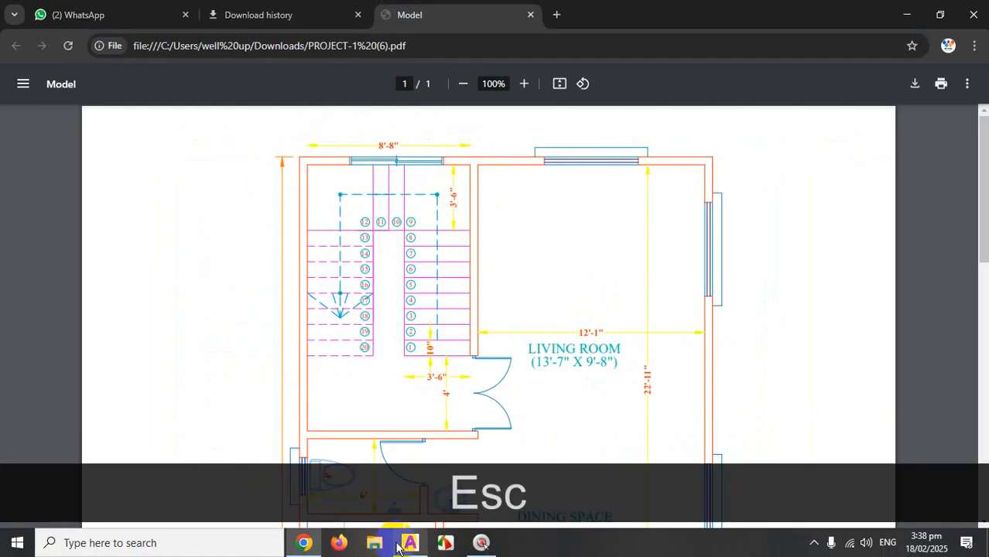
{"action": "left_click", "coordinate": [411, 543]}
{"action": "scroll", "coordinate": [576, 285], "scroll_direction": "up", "scroll_amount": 5}
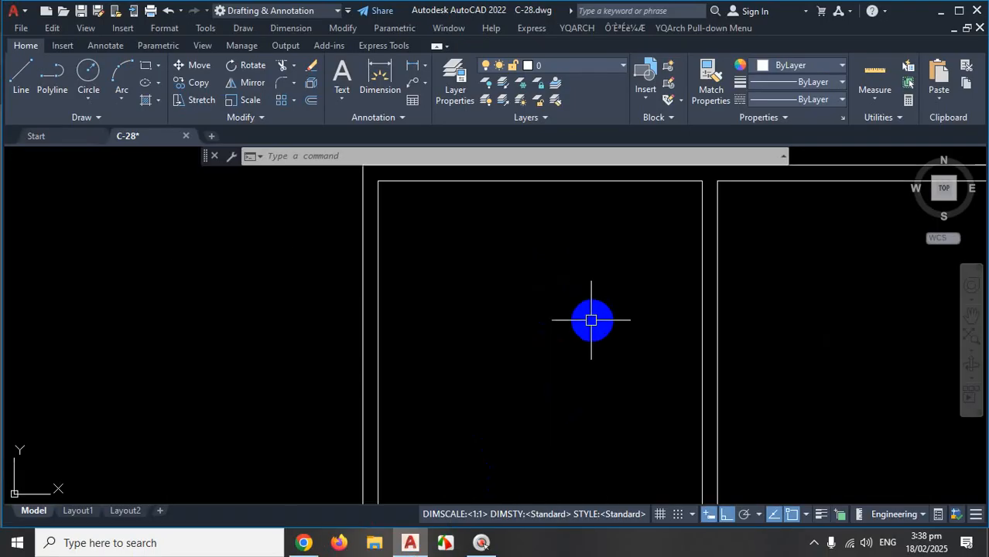
Offset the top inner wall line 42 inches down into the stair room.
{"action": "type", "text": "o"}
{"action": "key", "text": "Return"}
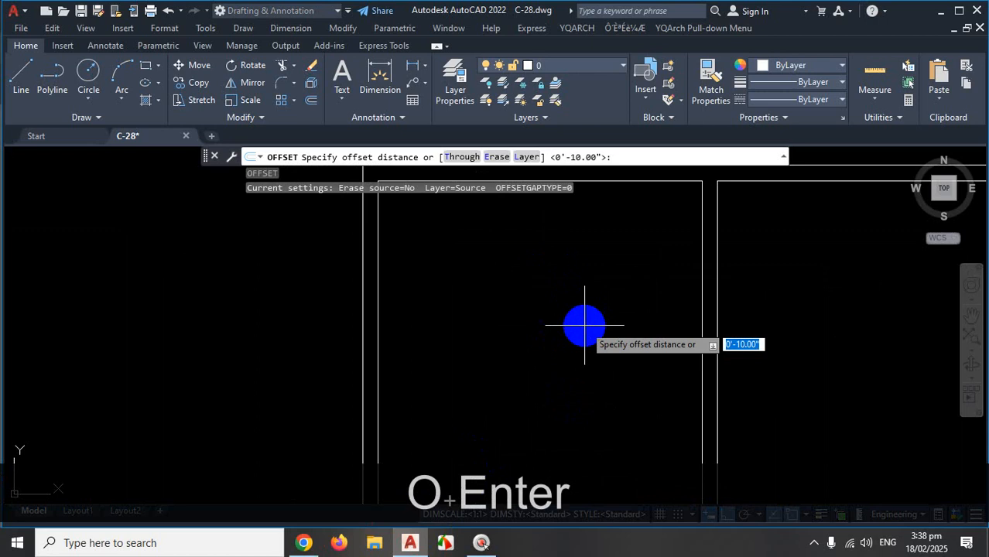
{"action": "type", "text": "42"}
{"action": "key", "text": "Return"}
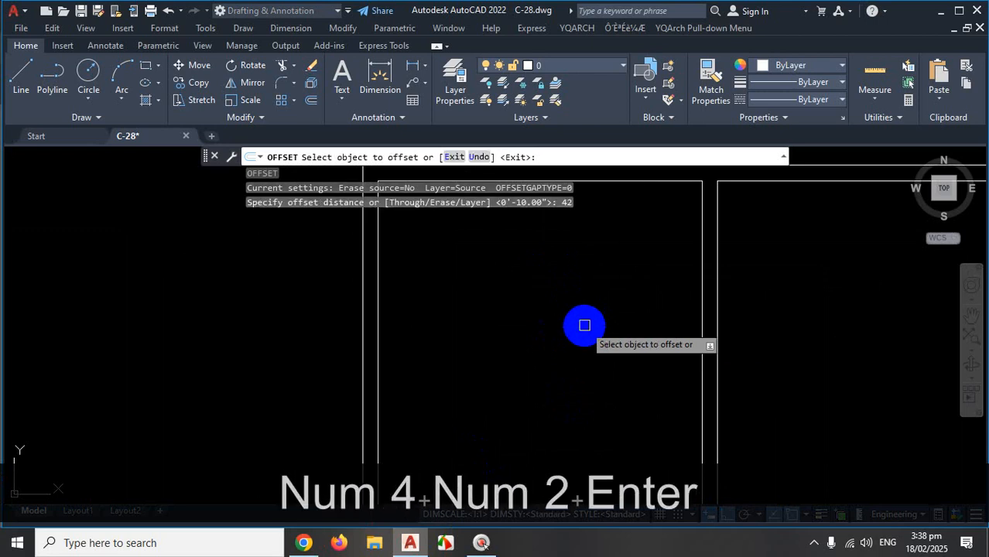
{"action": "scroll", "coordinate": [600, 352], "scroll_direction": "down", "scroll_amount": 2}
{"action": "scroll", "coordinate": [604, 251], "scroll_direction": "up", "scroll_amount": 2}
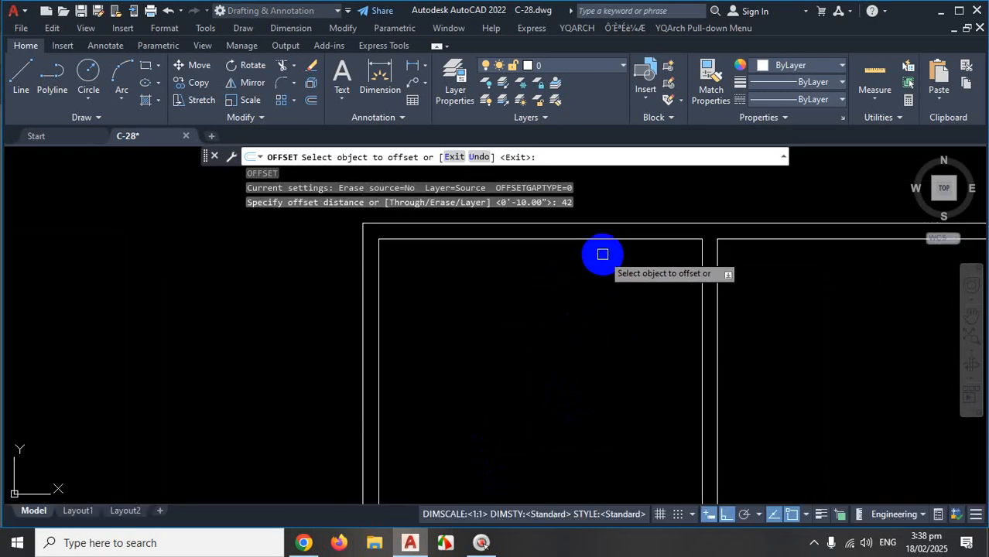
{"action": "left_click", "coordinate": [619, 238]}
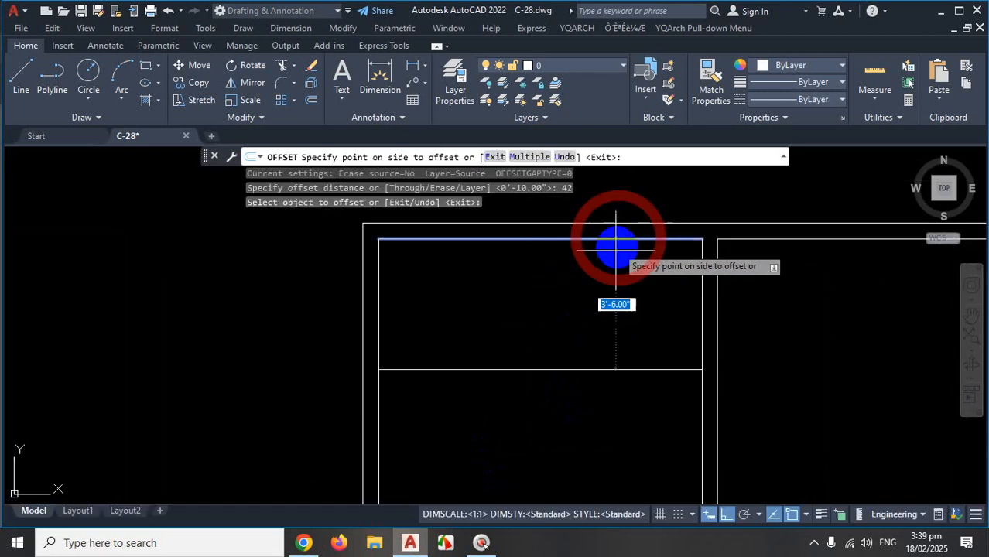
{"action": "left_click", "coordinate": [592, 315]}
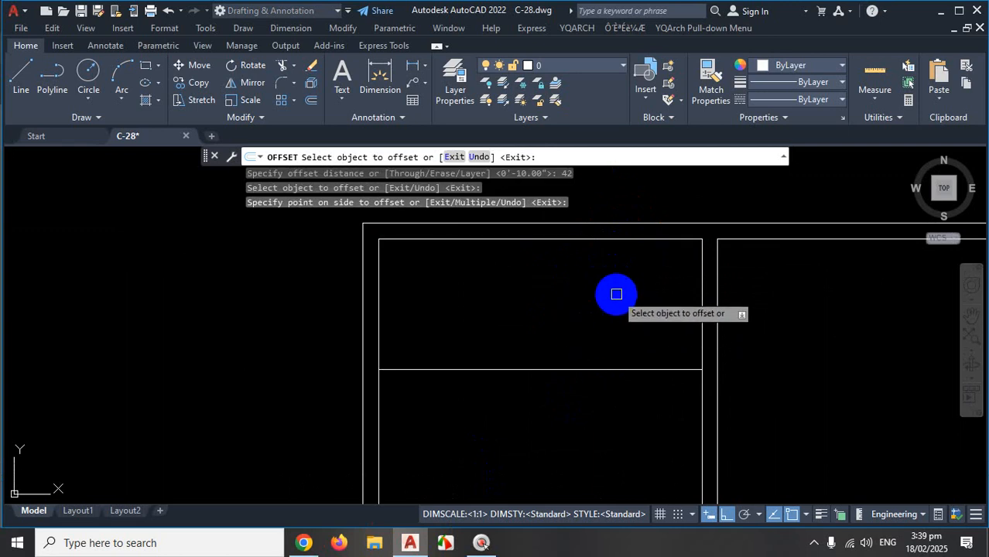
{"action": "key", "text": "Escape"}
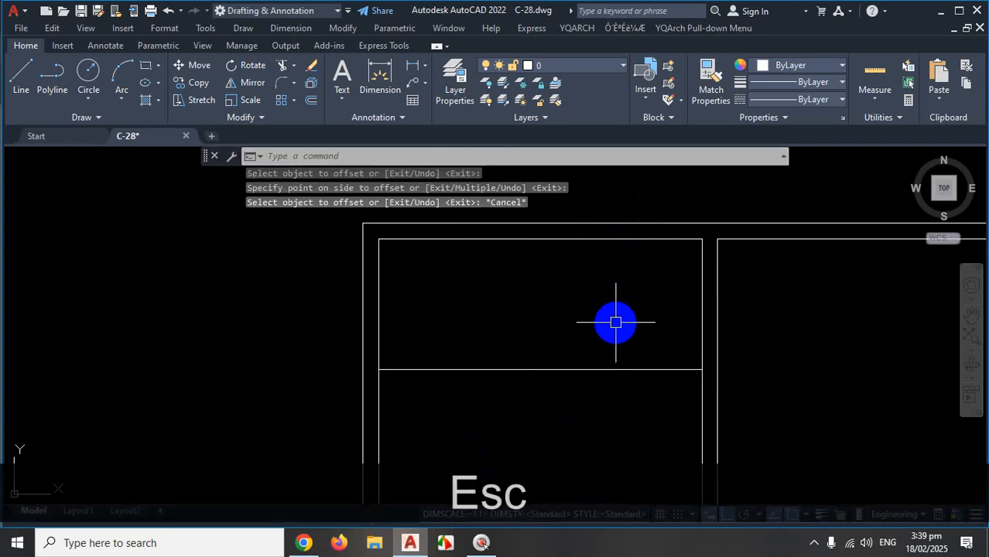
{"action": "key", "text": "Return"}
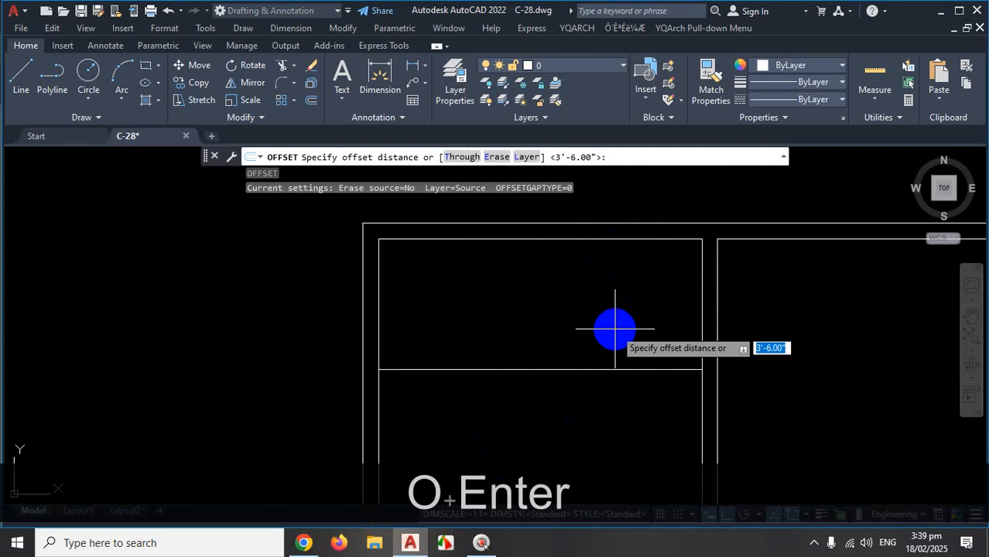
Set up a 10-inch Multiple offset from the landing line.
{"action": "type", "text": "10"}
{"action": "key", "text": "Return"}
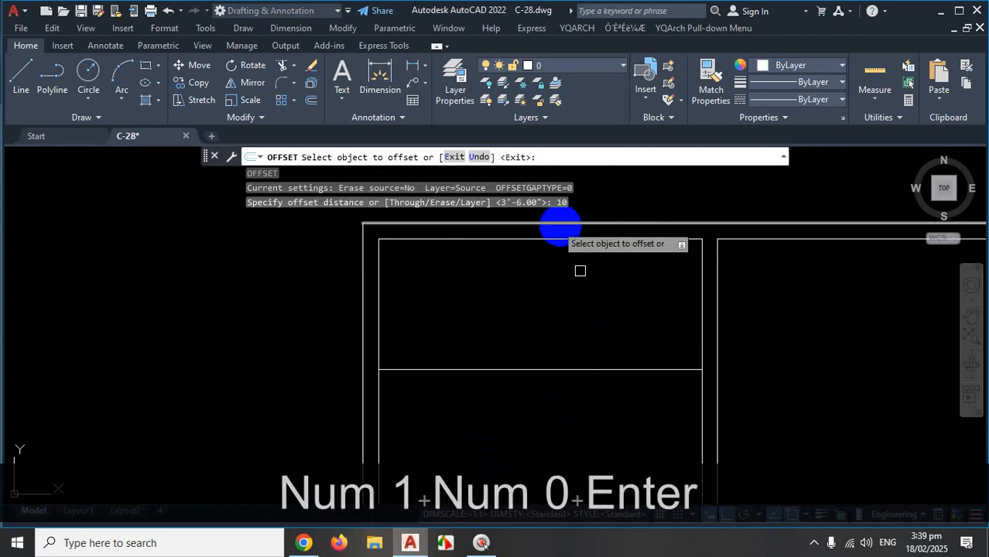
{"action": "left_click", "coordinate": [592, 370]}
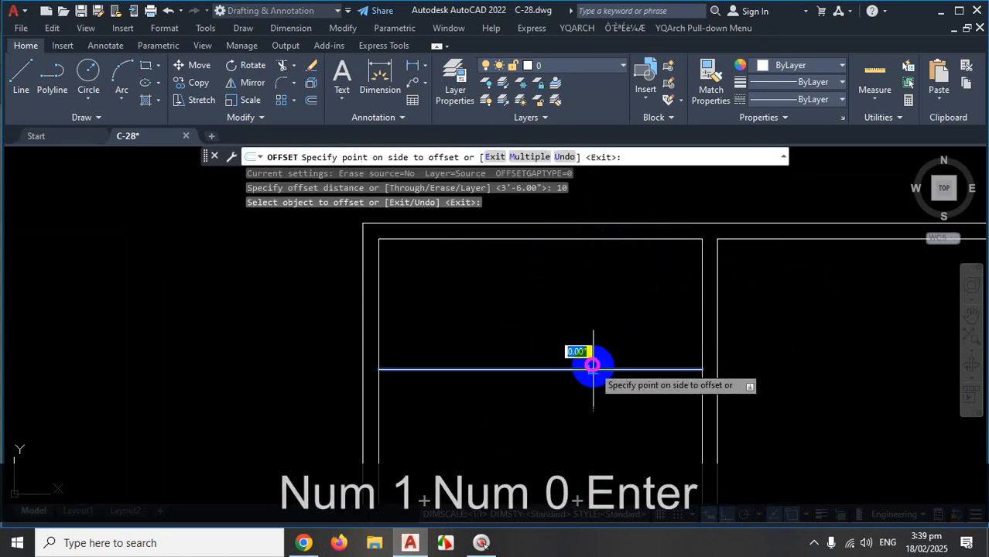
{"action": "left_click", "coordinate": [530, 158]}
Stack seven tread lines below the landing, then switch to the reference PDF.
{"action": "scroll", "coordinate": [541, 305], "scroll_direction": "down", "scroll_amount": 4}
{"action": "left_click", "coordinate": [578, 345]}
{"action": "left_click", "coordinate": [570, 377]}
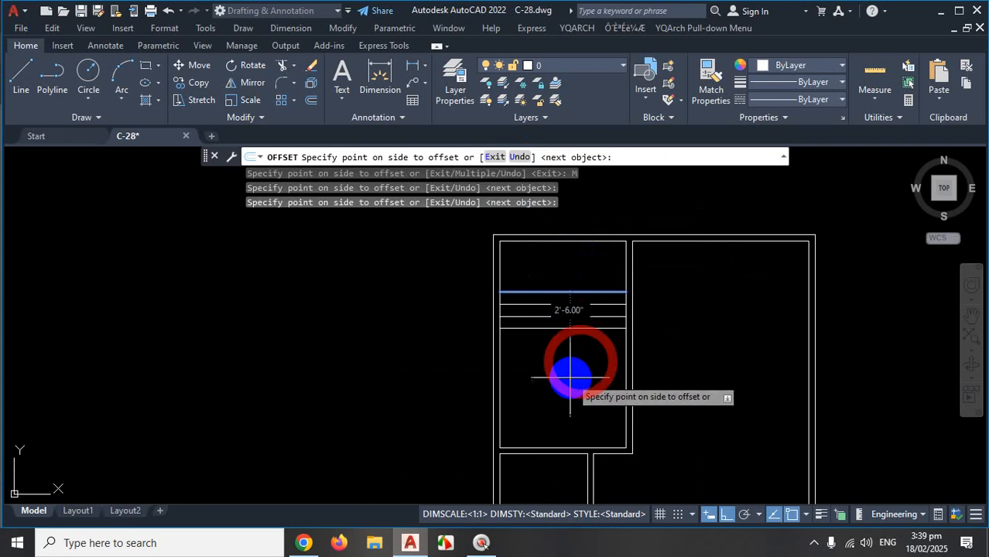
{"action": "left_click", "coordinate": [569, 391]}
{"action": "left_click", "coordinate": [572, 406]}
{"action": "left_click", "coordinate": [574, 408]}
{"action": "left_click", "coordinate": [577, 412]}
{"action": "left_click", "coordinate": [580, 419]}
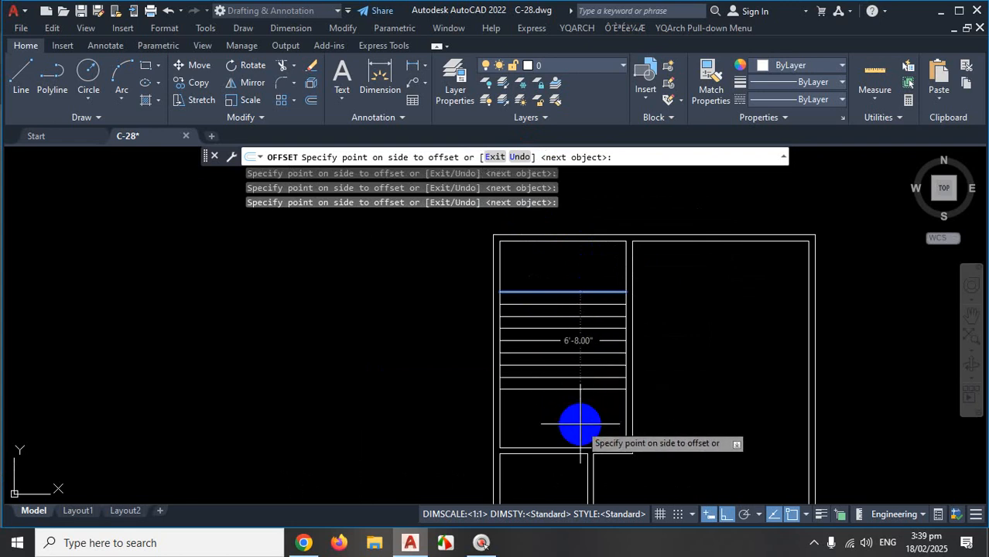
{"action": "key", "text": "Escape"}
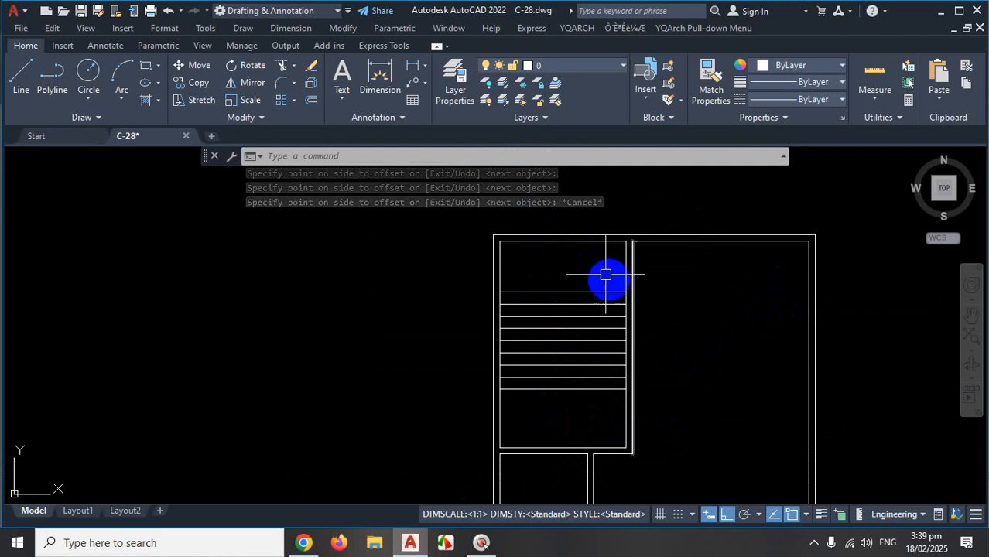
{"action": "scroll", "coordinate": [595, 256], "scroll_direction": "up", "scroll_amount": 2}
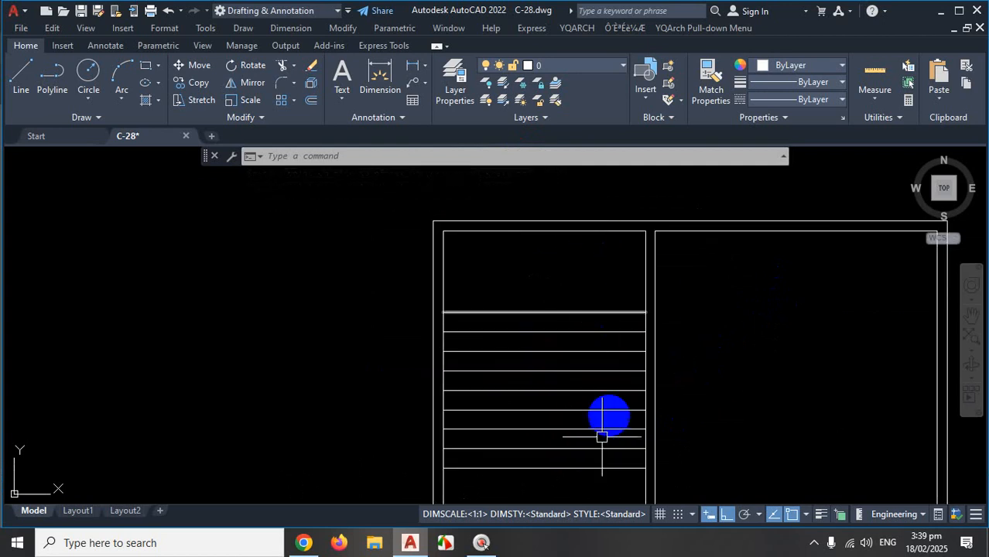
{"action": "left_click", "coordinate": [344, 546]}
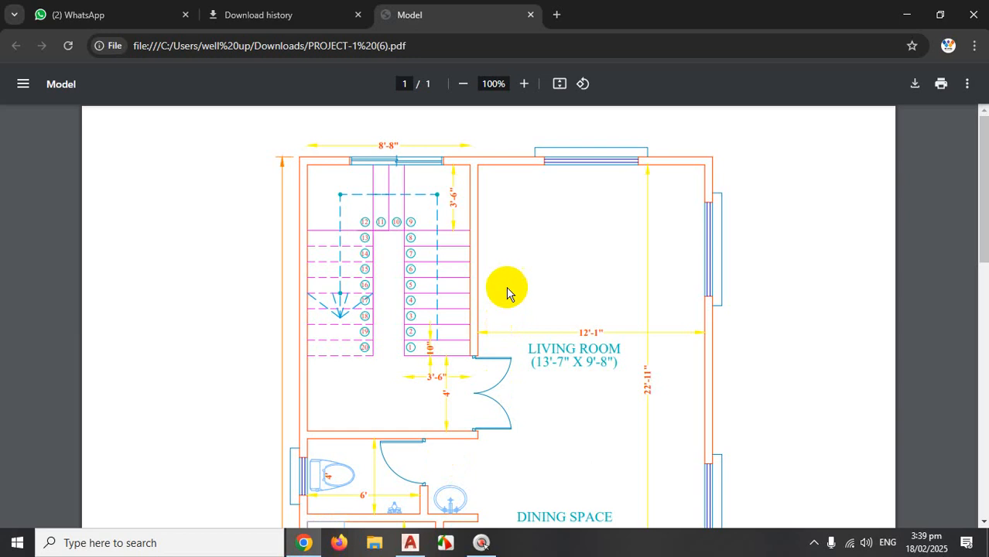
Mark the stair's top-right corner and 3'-6" landing on the reference PDF, then return to AutoCAD.
{"action": "key", "text": "ctrl+1"}
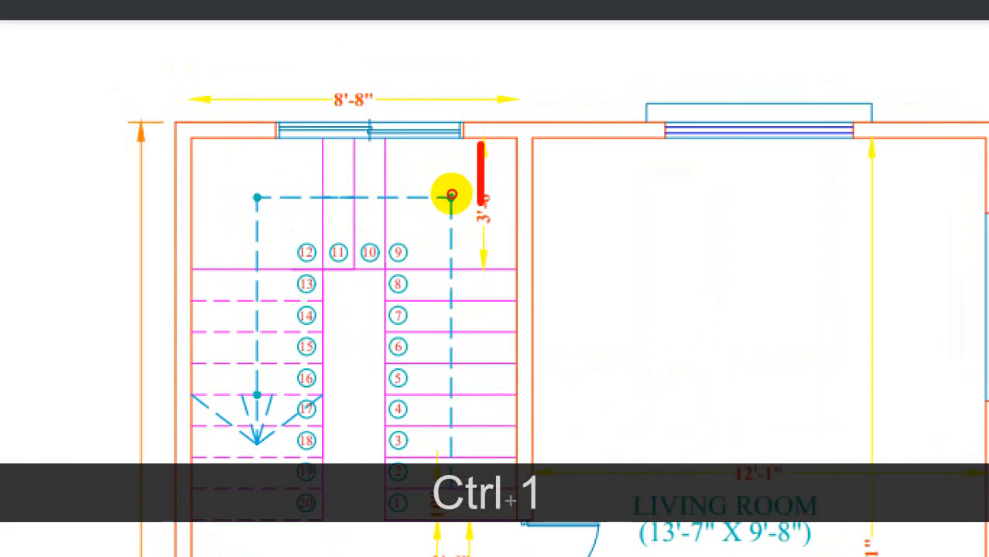
{"action": "left_click_drag", "start_coordinate": [450, 186], "coordinate": [470, 197]}
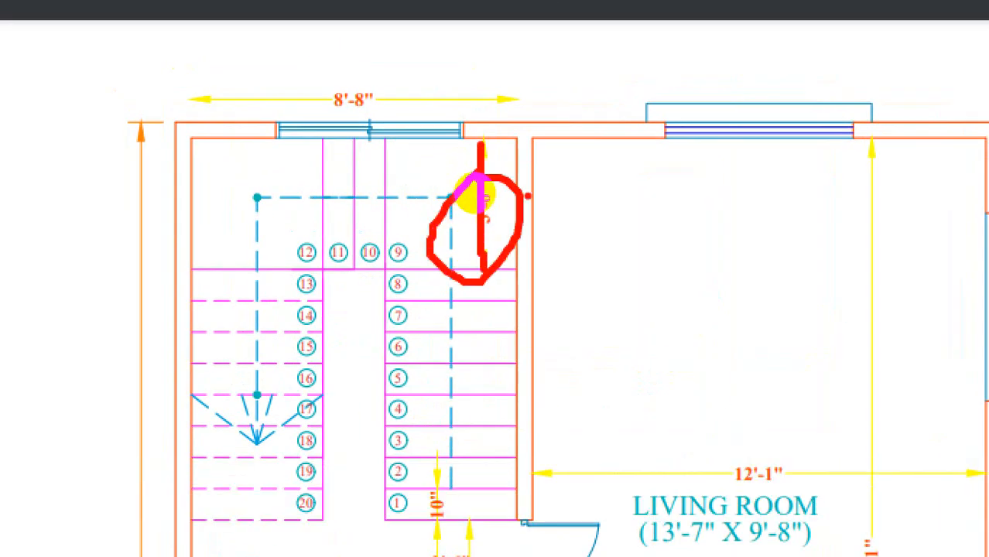
{"action": "key", "text": "Escape"}
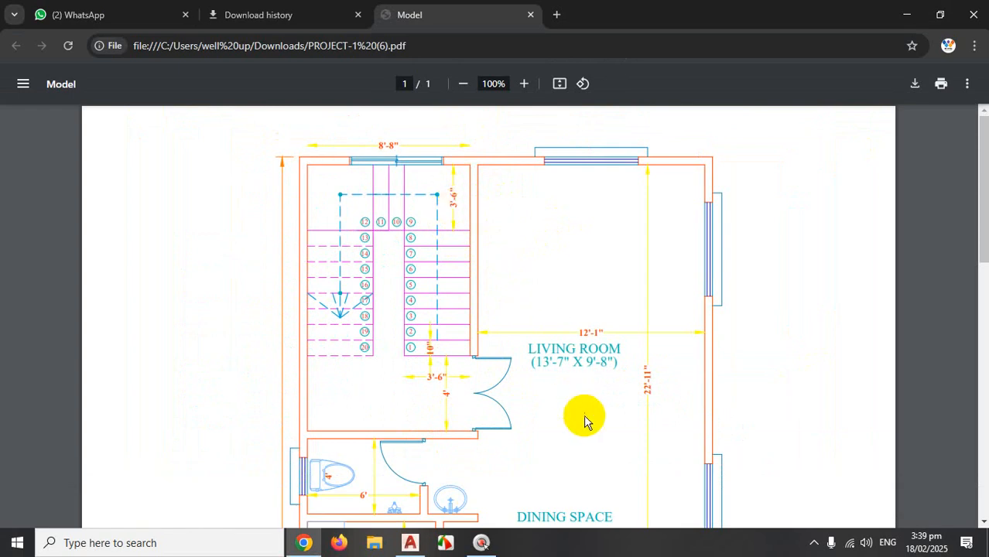
{"action": "left_click", "coordinate": [412, 542]}
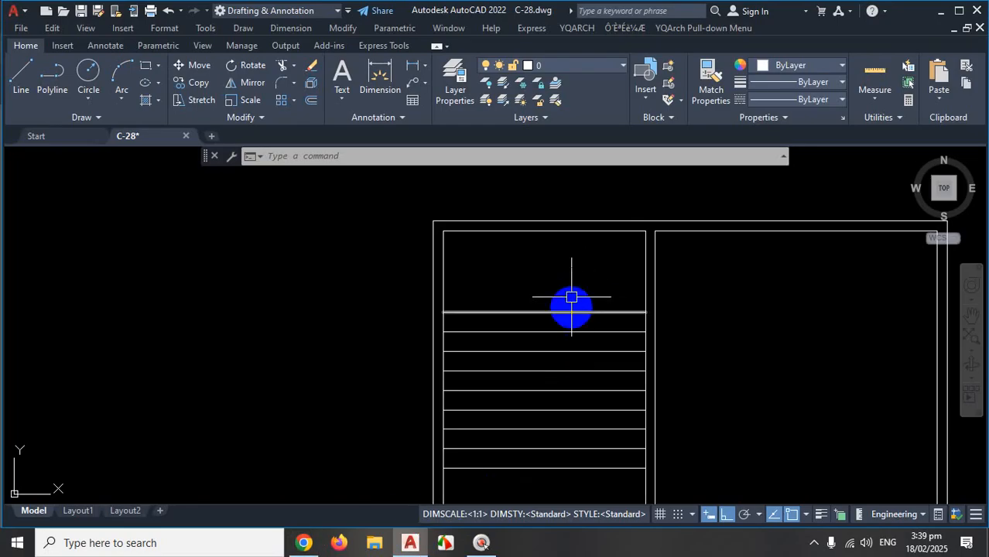
Erase the nine horizontal landing and tread lines with a crossing window.
{"action": "scroll", "coordinate": [576, 309], "scroll_direction": "up", "scroll_amount": 2}
{"action": "left_click", "coordinate": [595, 281]}
{"action": "left_click", "coordinate": [552, 469]}
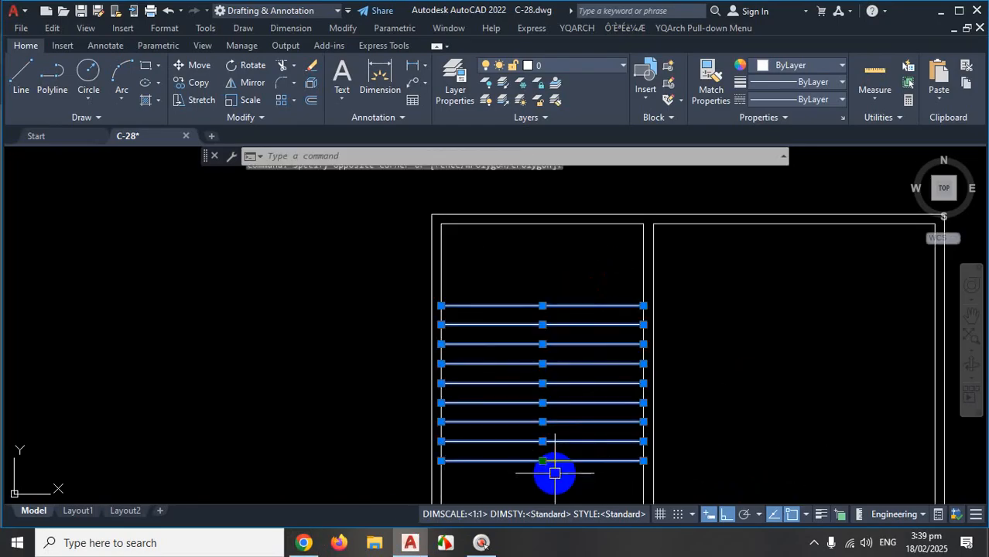
{"action": "key", "text": "Delete"}
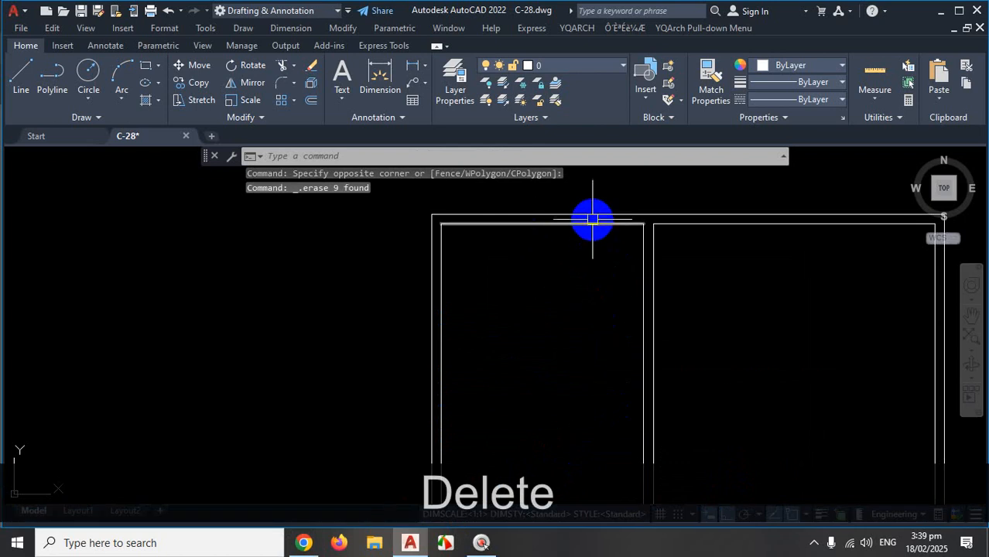
Mark the stair room's top edge and where the new landing line should go.
{"action": "key", "text": "ctrl+1"}
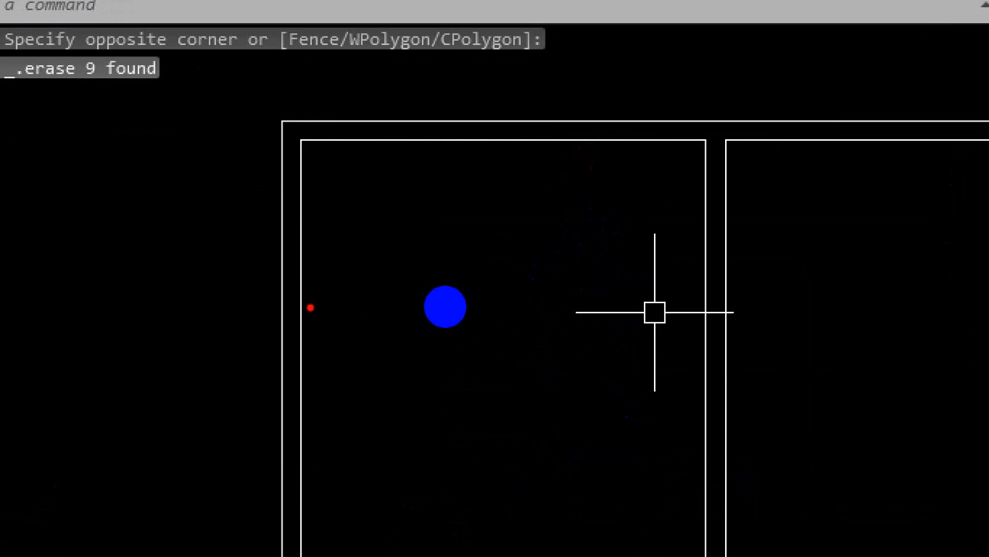
{"action": "left_click_drag", "start_coordinate": [601, 140], "coordinate": [569, 165]}
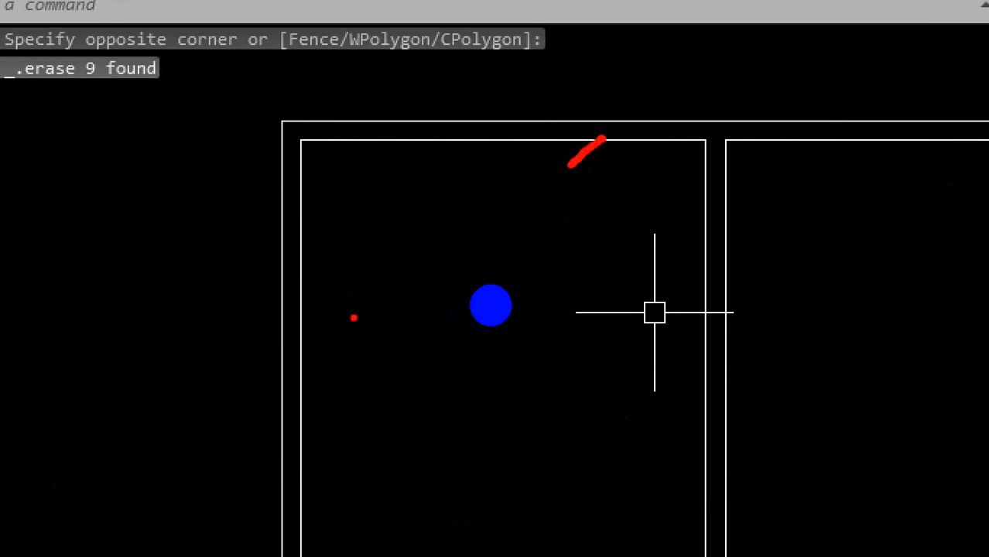
{"action": "left_click_drag", "start_coordinate": [317, 326], "coordinate": [647, 327], "text": "shift"}
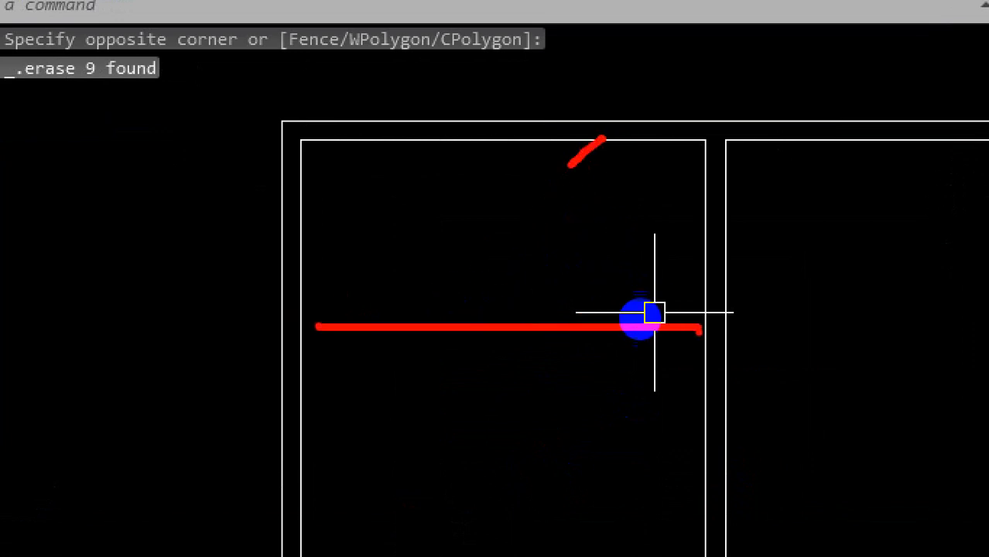
{"action": "key", "text": "Escape"}
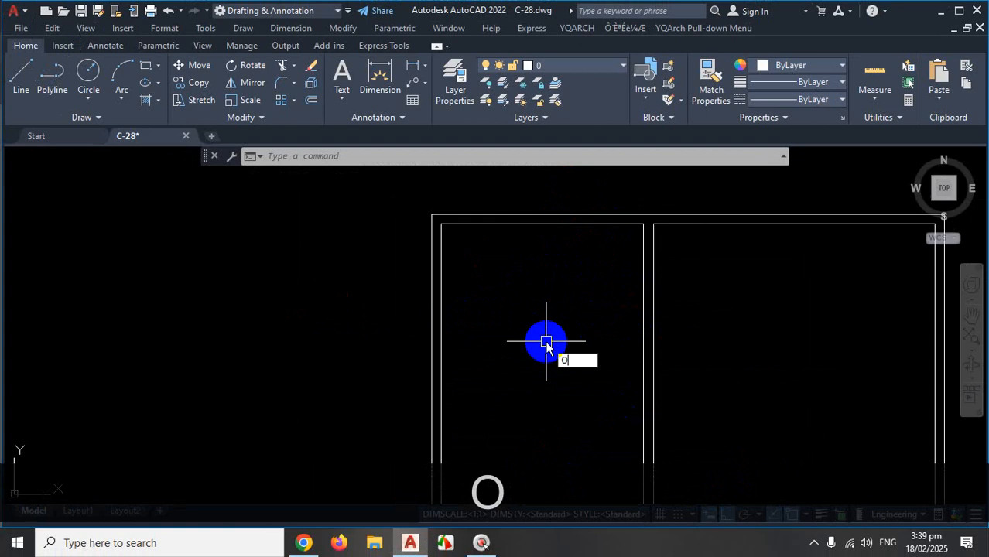
Offset the top inner wall line 42 inches down into the stair room as the landing line.
{"action": "type", "text": "O"}
{"action": "key", "text": "Return"}
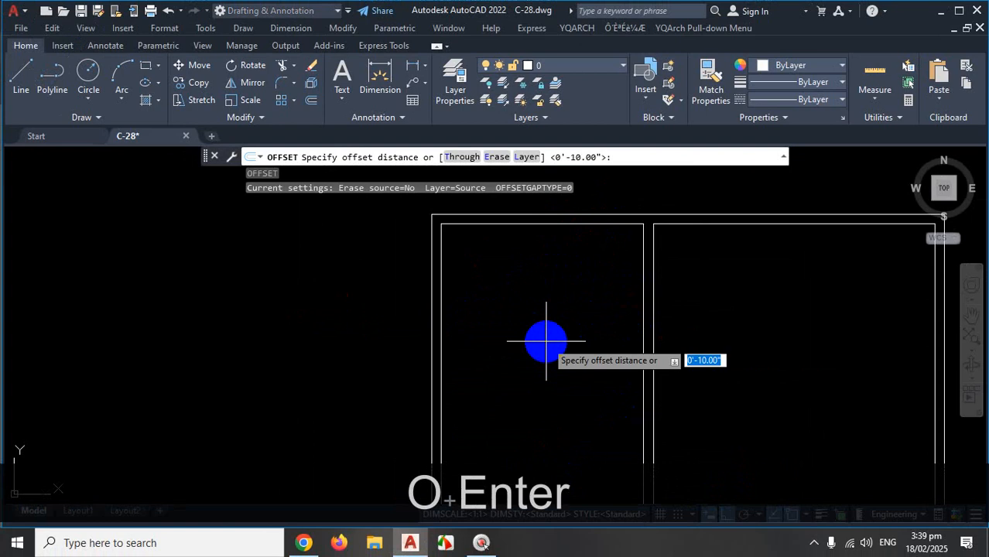
{"action": "type", "text": "42"}
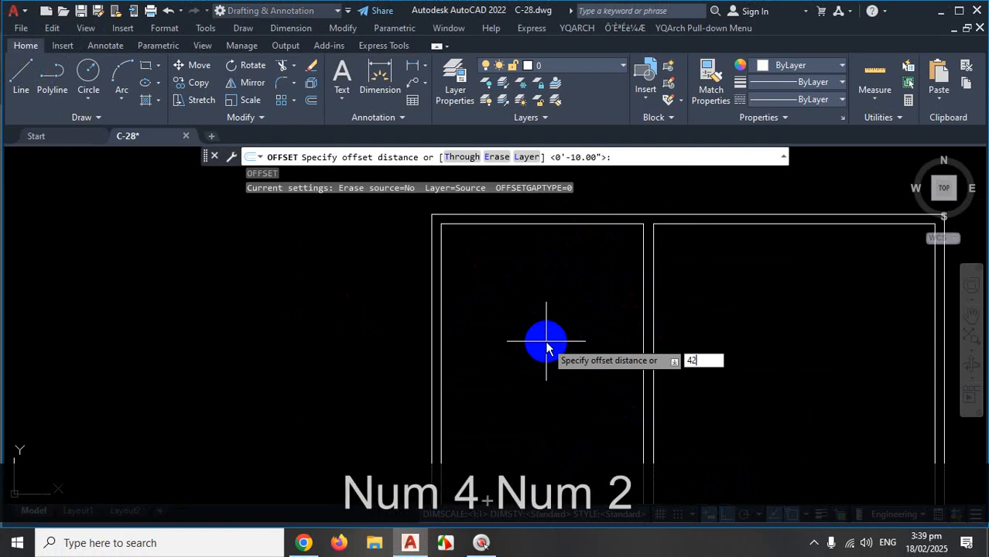
{"action": "key", "text": "Return"}
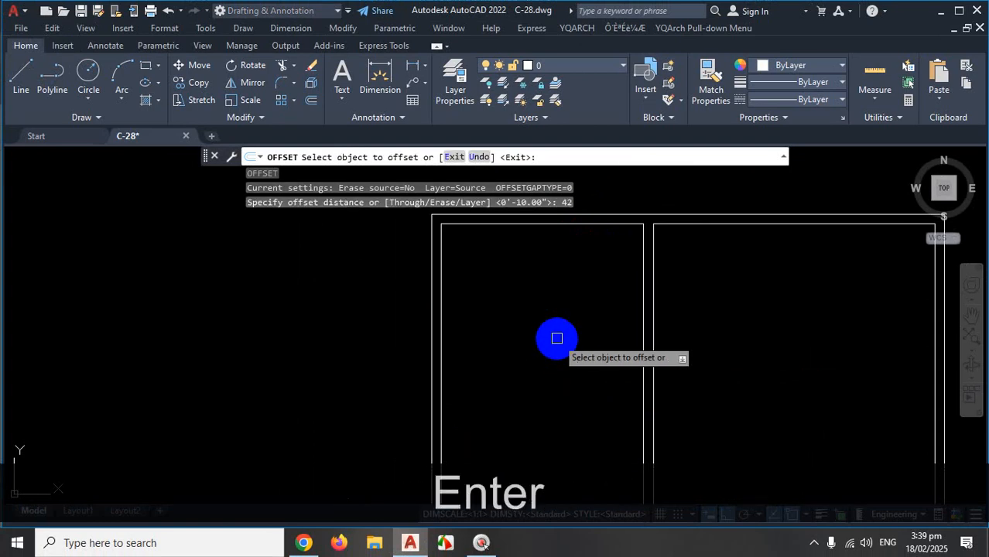
{"action": "left_click", "coordinate": [575, 223]}
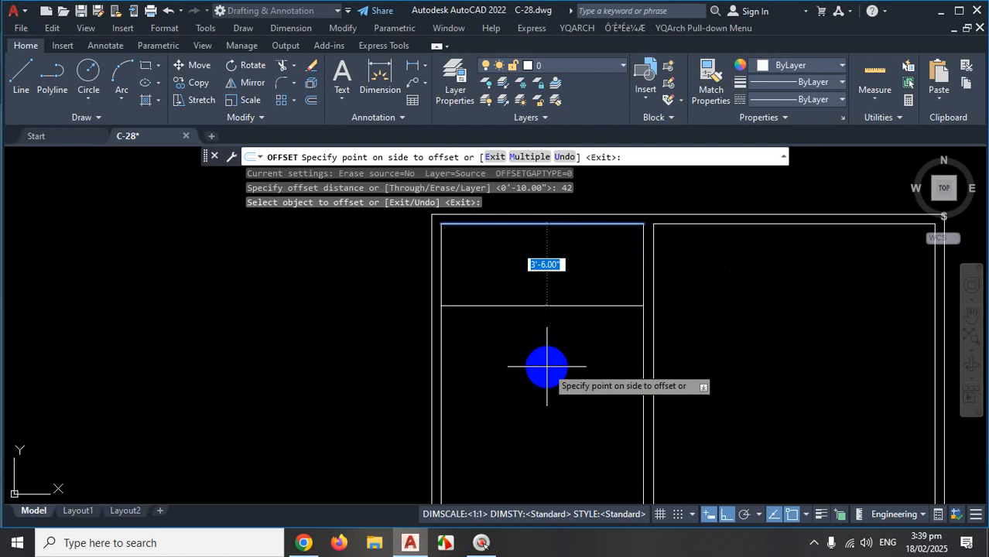
{"action": "left_click", "coordinate": [547, 366]}
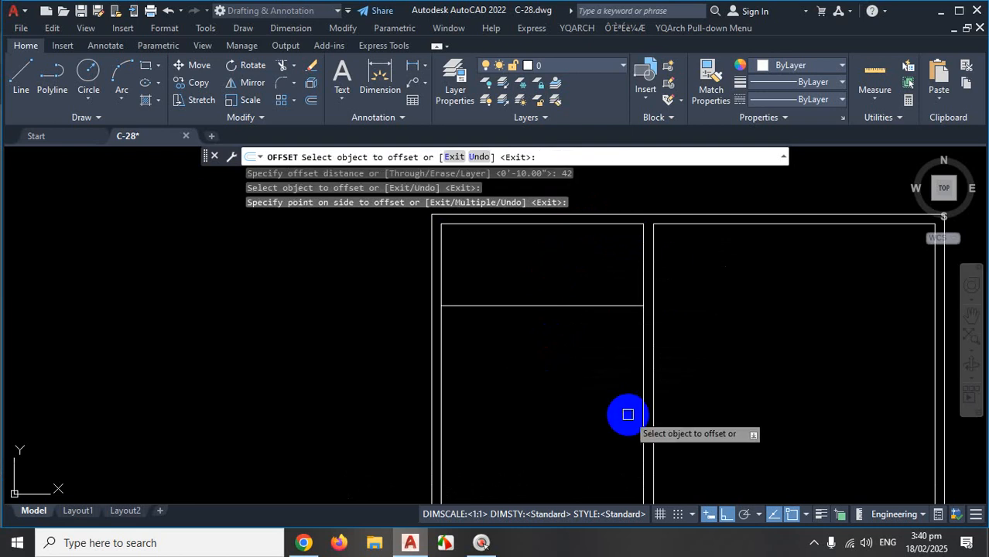
{"action": "left_click", "coordinate": [558, 308]}
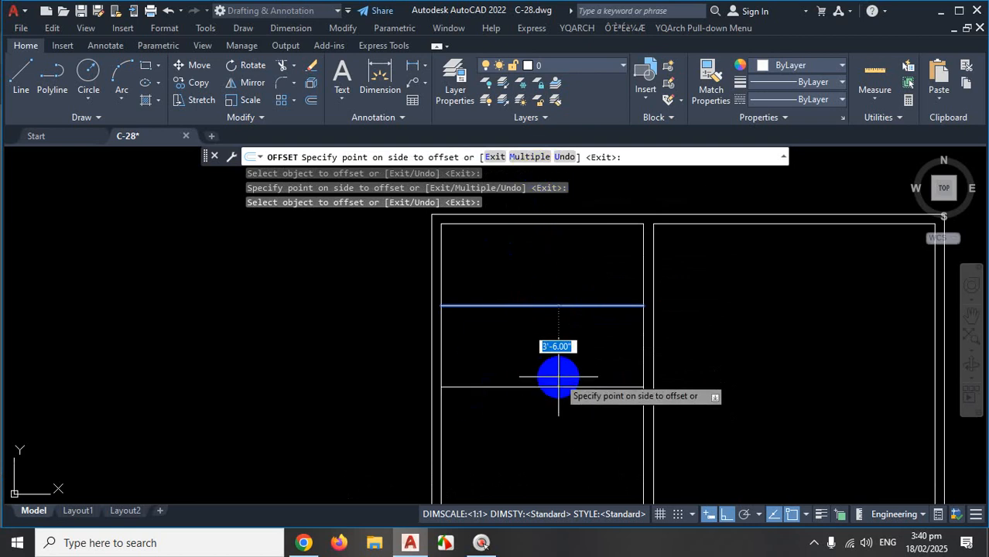
{"action": "key", "text": "Escape"}
Offset the top step line 10 inches repeatedly to create the left flight's seven tread lines.
{"action": "type", "text": "o"}
{"action": "key", "text": "Return"}
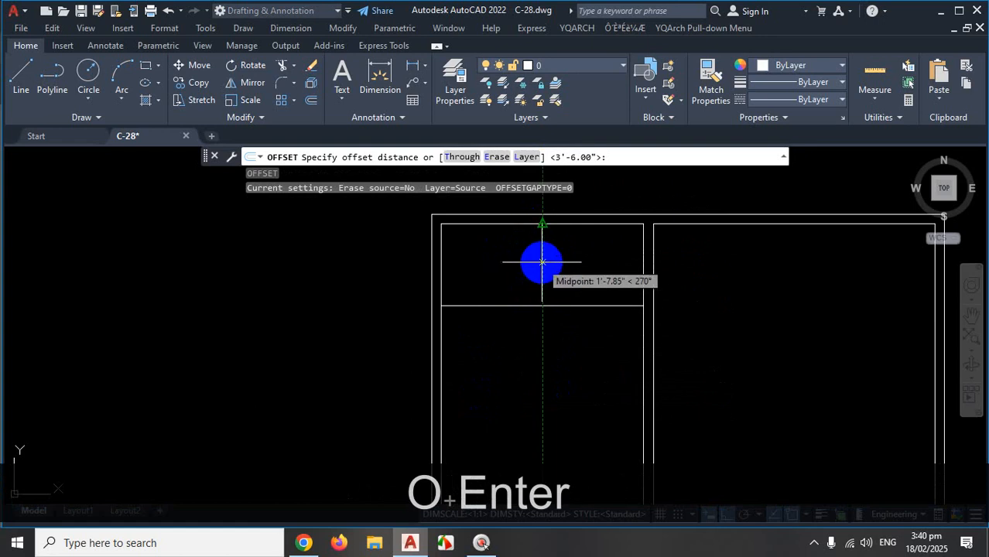
{"action": "type", "text": "10"}
{"action": "key", "text": "Return"}
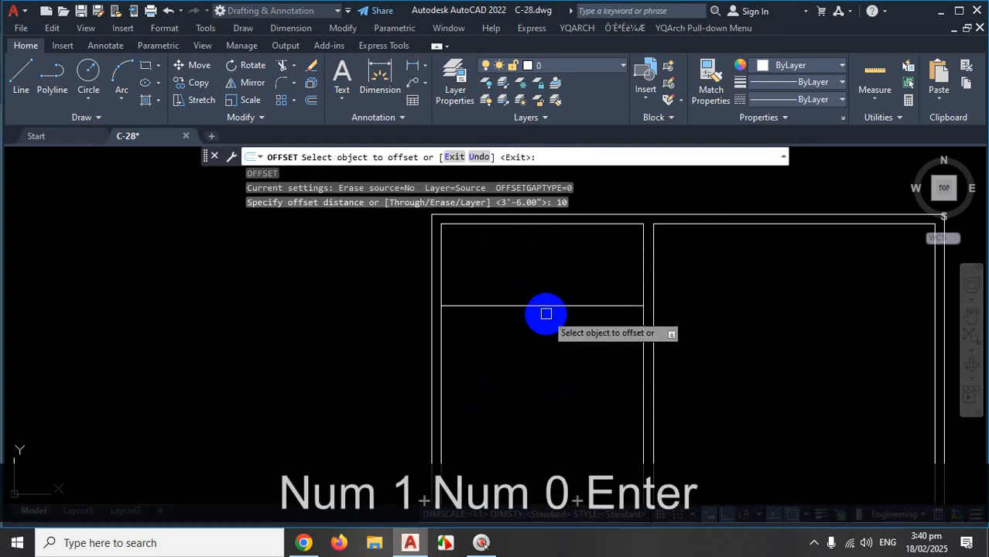
{"action": "left_click", "coordinate": [547, 307]}
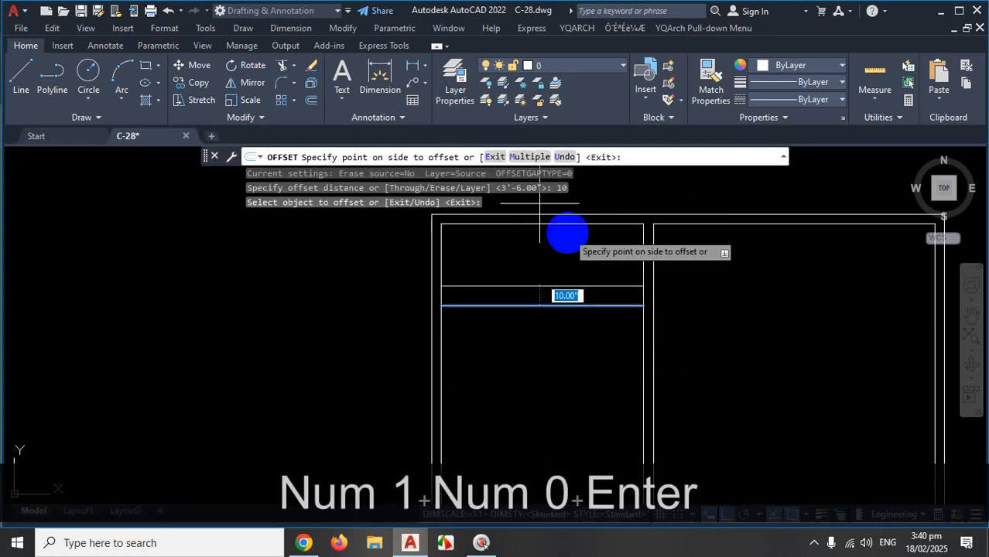
{"action": "left_click", "coordinate": [529, 157]}
{"action": "scroll", "coordinate": [526, 349], "scroll_direction": "down", "scroll_amount": 3}
{"action": "left_click", "coordinate": [529, 360]}
{"action": "left_click", "coordinate": [532, 367]}
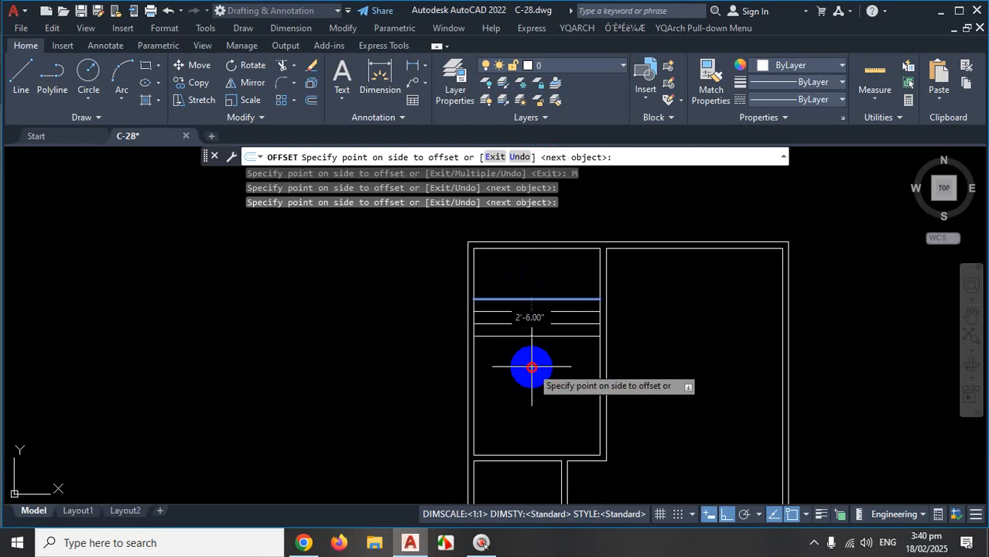
{"action": "left_click", "coordinate": [533, 376]}
{"action": "left_click", "coordinate": [537, 391]}
{"action": "left_click", "coordinate": [539, 403]}
{"action": "left_click", "coordinate": [541, 418]}
{"action": "left_click", "coordinate": [546, 432]}
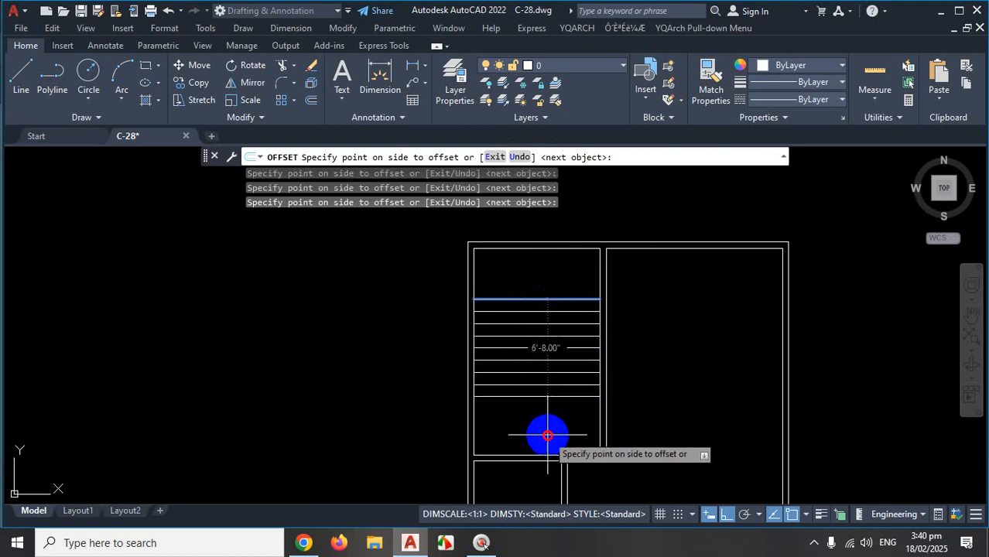
{"action": "key", "text": "Escape"}
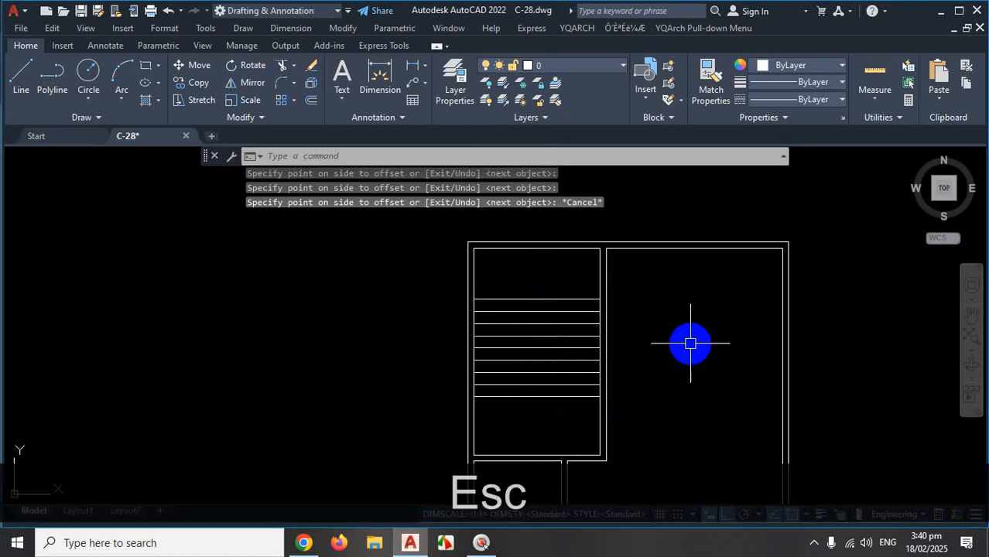
Review the tread lines and open the hidden system tray icons.
{"action": "scroll", "coordinate": [691, 345], "scroll_direction": "down", "scroll_amount": 5}
{"action": "scroll", "coordinate": [690, 346], "scroll_direction": "up", "scroll_amount": 5}
{"action": "scroll", "coordinate": [548, 258], "scroll_direction": "up", "scroll_amount": 3}
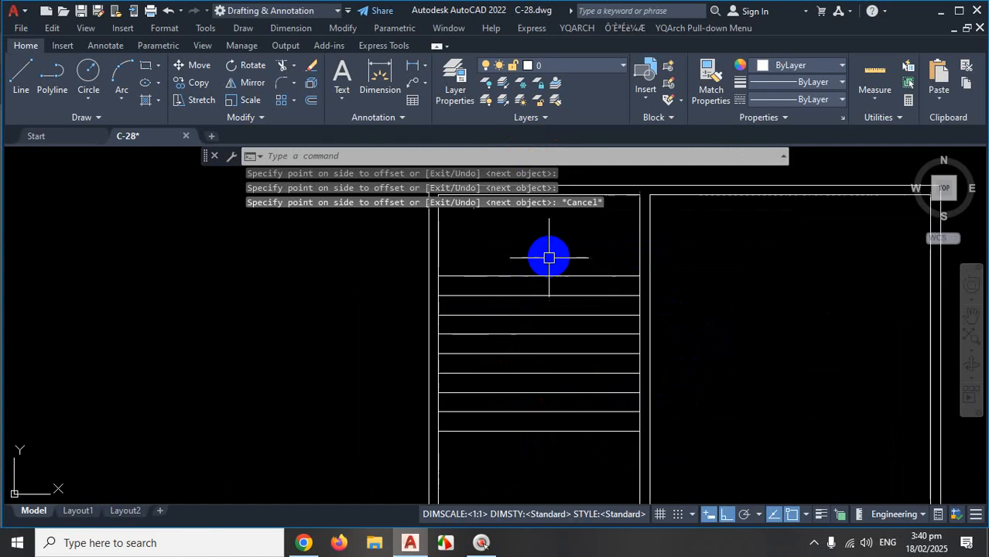
{"action": "scroll", "coordinate": [546, 286], "scroll_direction": "up", "scroll_amount": 1}
{"action": "scroll", "coordinate": [576, 309], "scroll_direction": "down", "scroll_amount": 3}
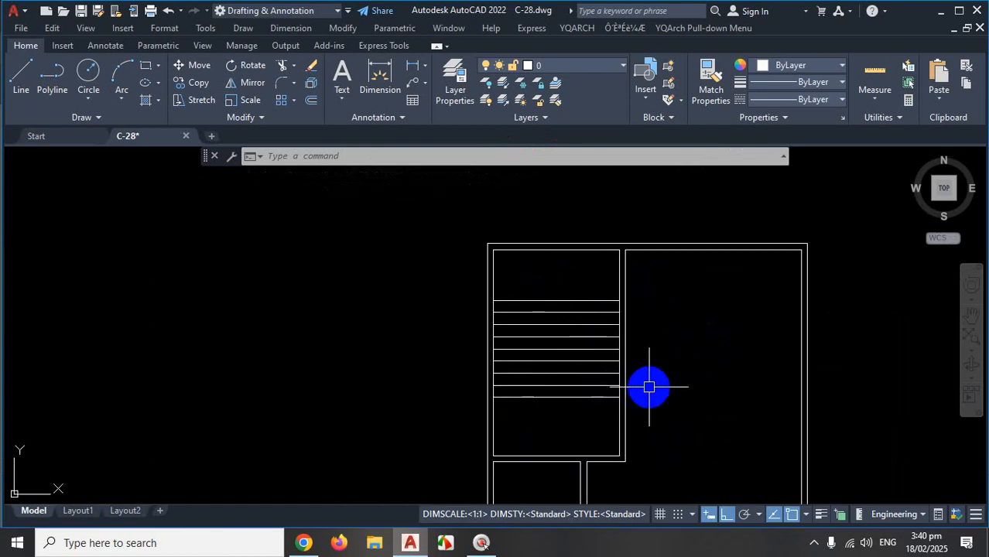
{"action": "left_click", "coordinate": [814, 542]}
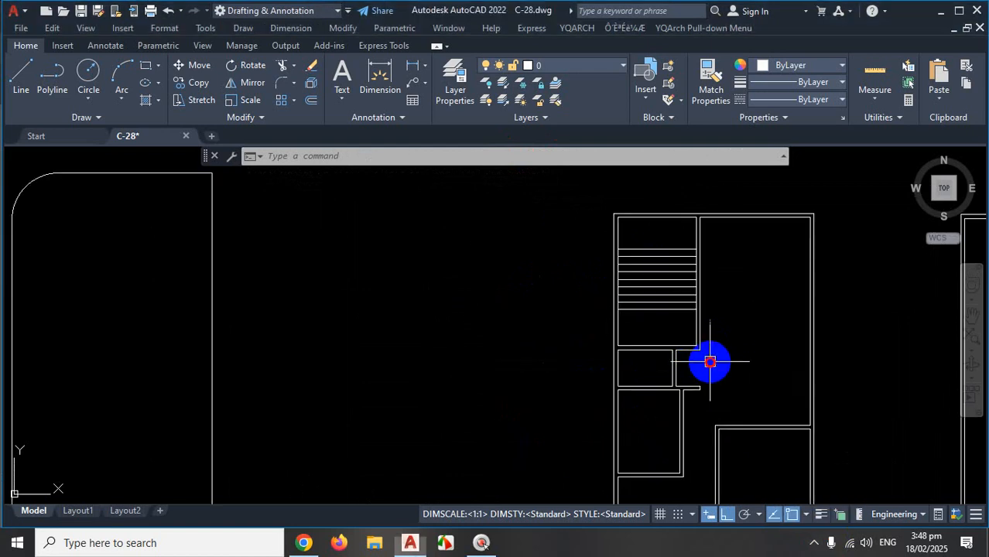
Mark the landing wall lines and the area above them on screen.
{"action": "scroll", "coordinate": [696, 364], "scroll_direction": "up", "scroll_amount": 2}
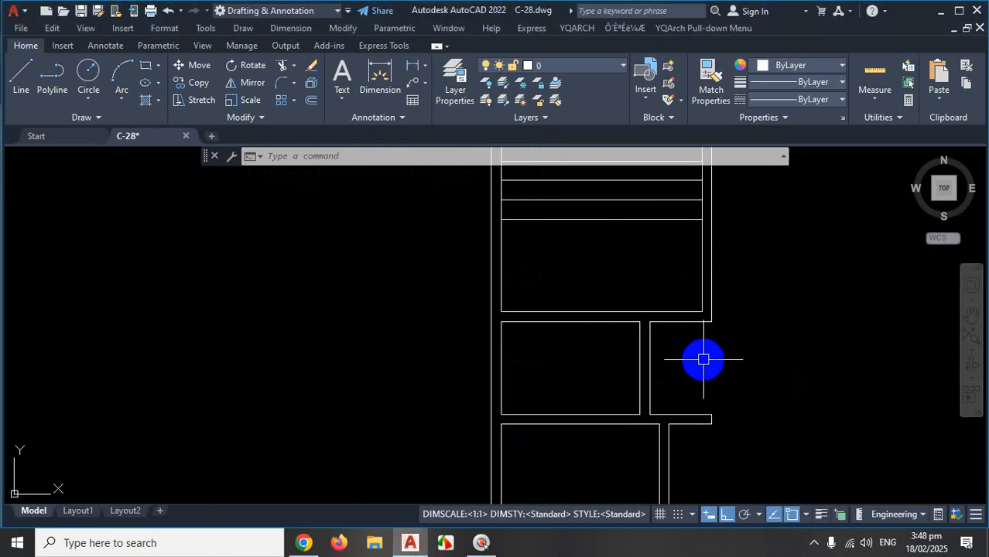
{"action": "key", "text": "ctrl+1"}
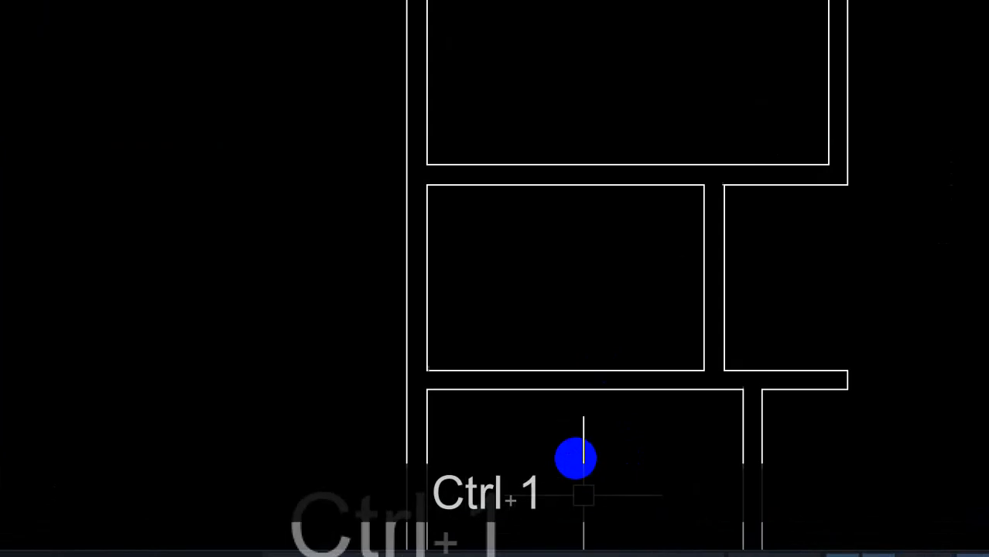
{"action": "mouse_move", "coordinate": [590, 369]}
{"action": "left_mouse_down"}
{"action": "mouse_move", "coordinate": [590, 199]}
{"action": "mouse_move", "coordinate": [574, 220]}
{"action": "left_mouse_up"}
{"action": "left_click_drag", "start_coordinate": [556, 53], "coordinate": [635, 37]}
{"action": "key", "text": "Escape"}
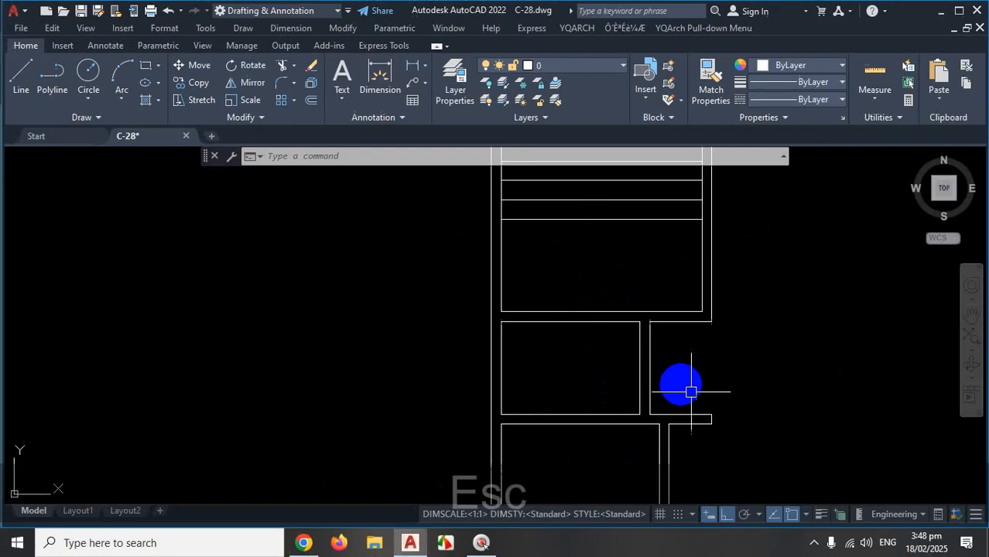
{"action": "scroll", "coordinate": [691, 392], "scroll_direction": "down", "scroll_amount": 2}
{"action": "scroll", "coordinate": [681, 375], "scroll_direction": "up", "scroll_amount": 3}
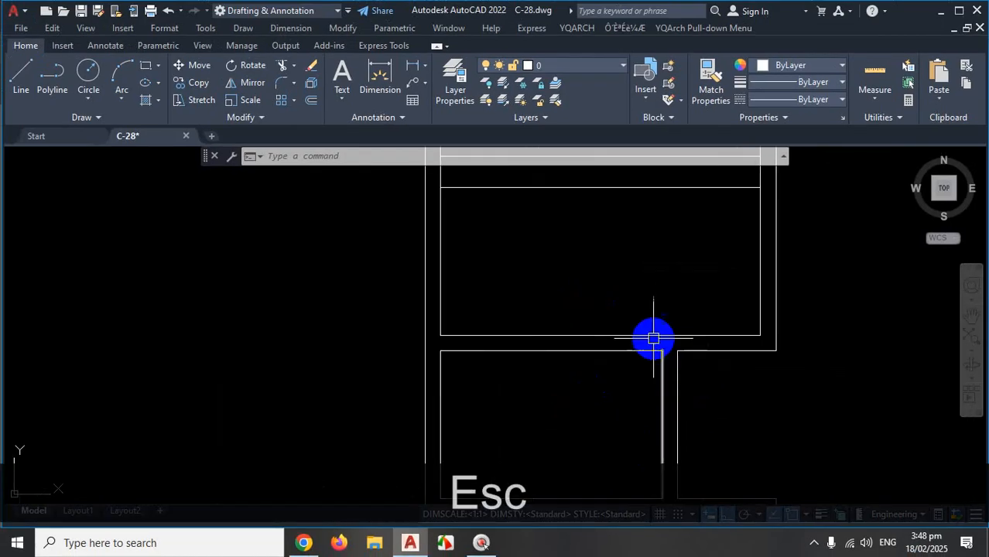
Select the three landing wall lines and move them 24 inches upward.
{"action": "left_click", "coordinate": [644, 312]}
{"action": "left_click", "coordinate": [590, 361]}
{"action": "left_click", "coordinate": [704, 312]}
{"action": "left_click", "coordinate": [698, 388]}
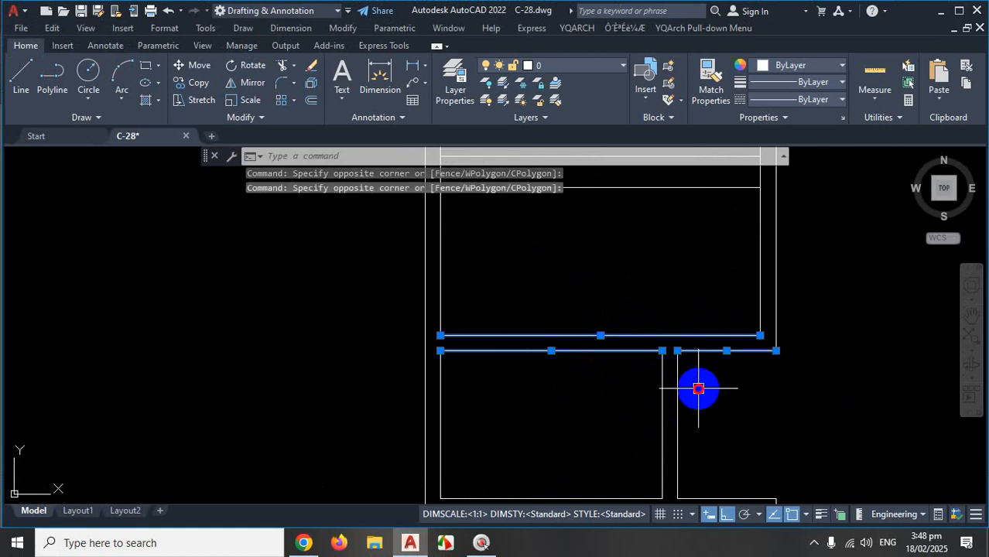
{"action": "type", "text": "M"}
{"action": "key", "text": "Return"}
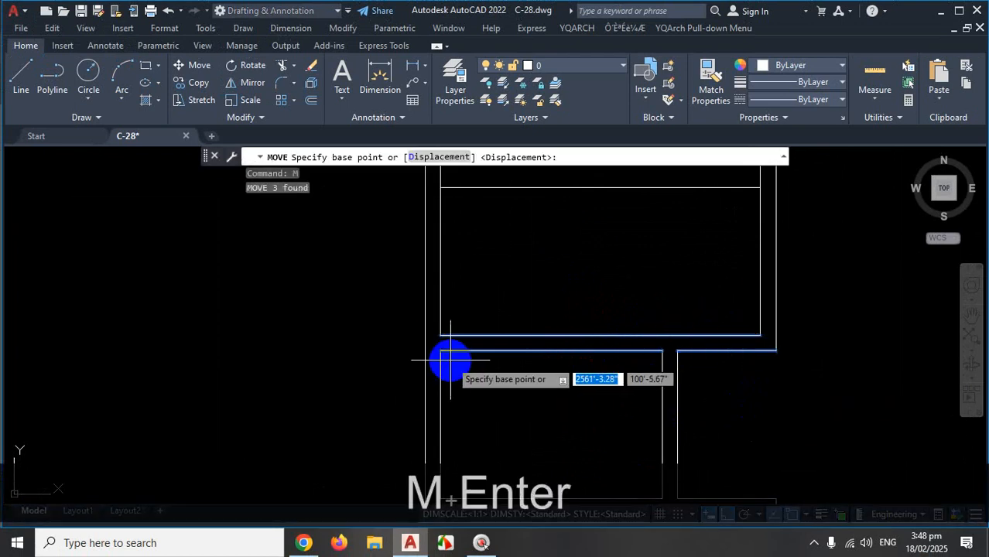
{"action": "left_click", "coordinate": [441, 335]}
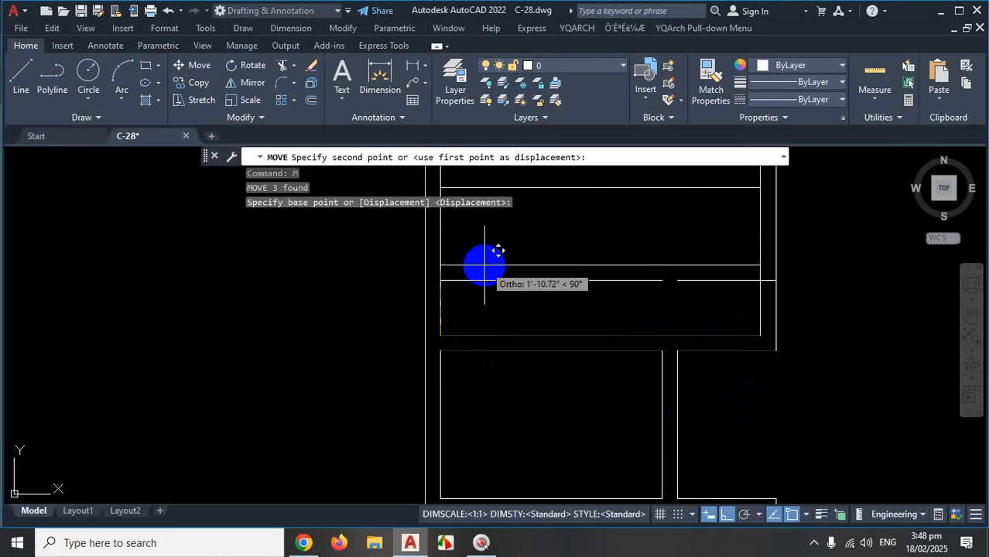
{"action": "type", "text": "24"}
{"action": "key", "text": "Return"}
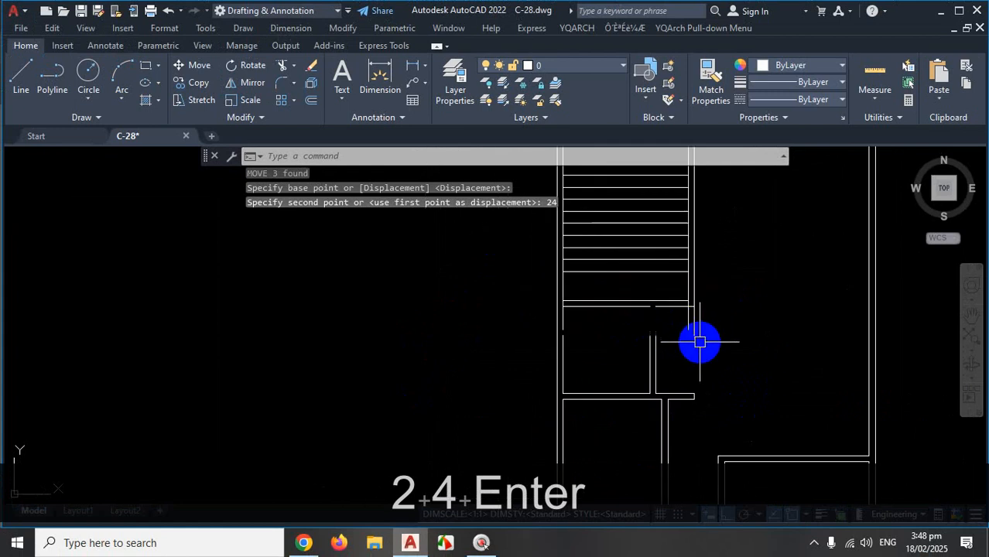
{"action": "scroll", "coordinate": [703, 356], "scroll_direction": "up", "scroll_amount": 2}
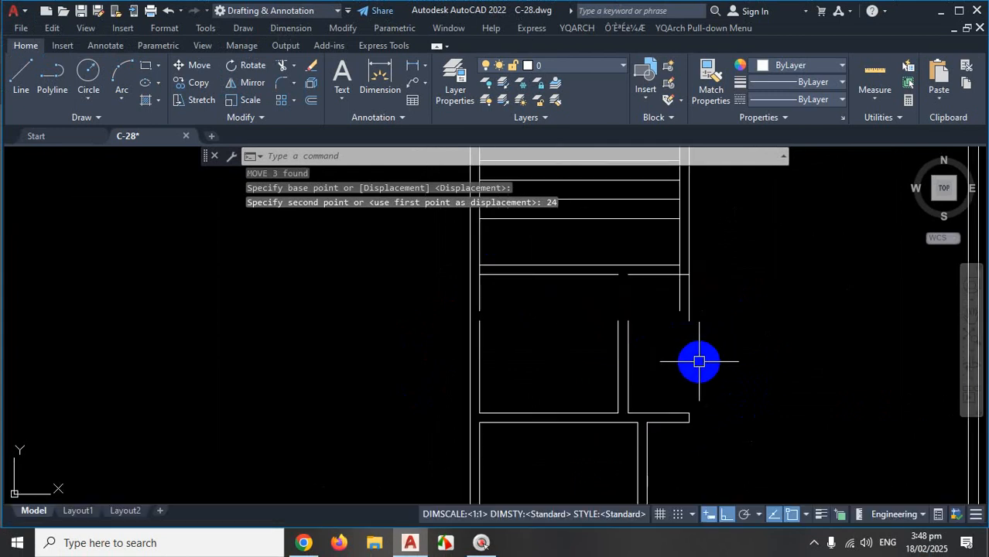
Extend the vertical wall line to the raised landing lines, trim the stubs, and close the lower wall gap.
{"action": "type", "text": "ex"}
{"action": "key", "text": "Return"}
{"action": "left_click", "coordinate": [653, 335]}
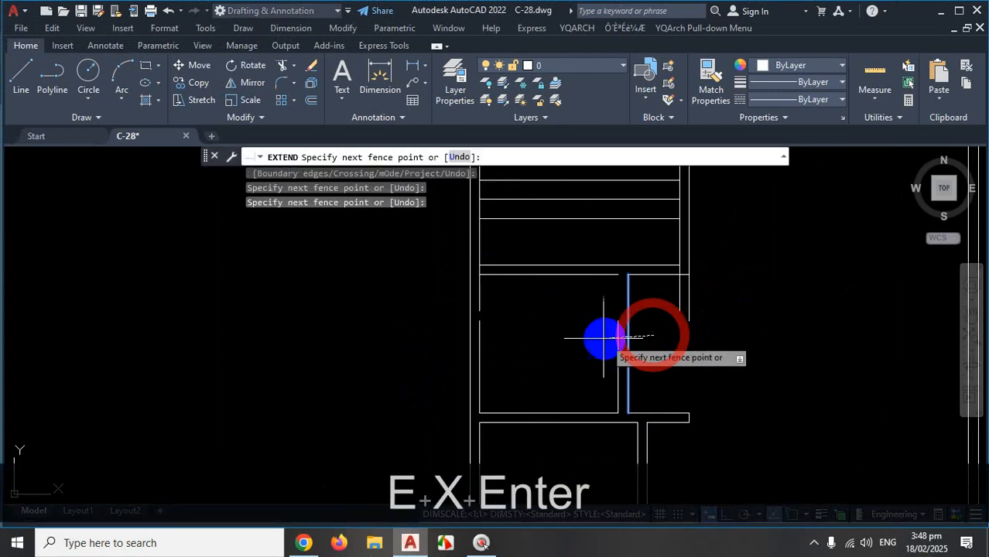
{"action": "left_click", "coordinate": [605, 339]}
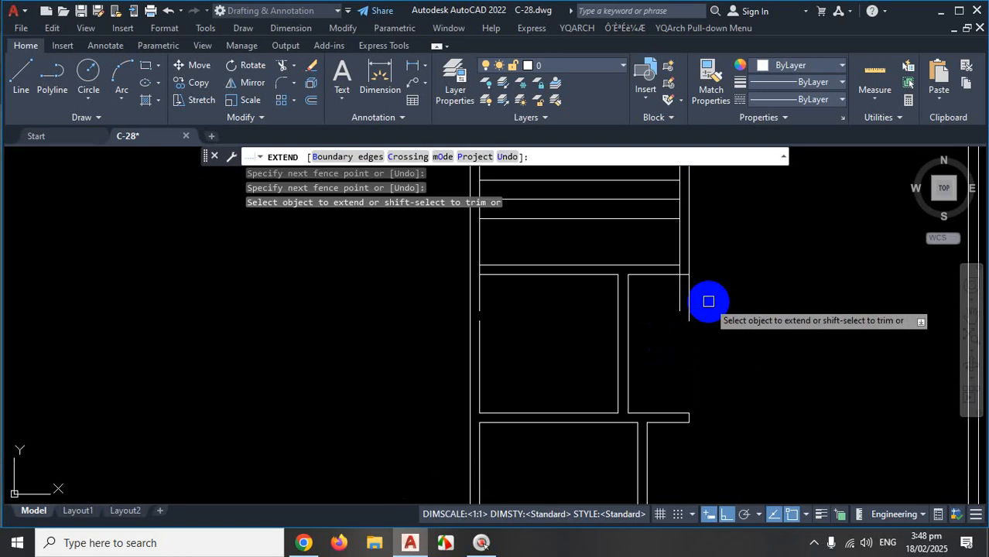
{"action": "left_click_drag", "start_coordinate": [708, 301], "coordinate": [668, 303], "text": "shift"}
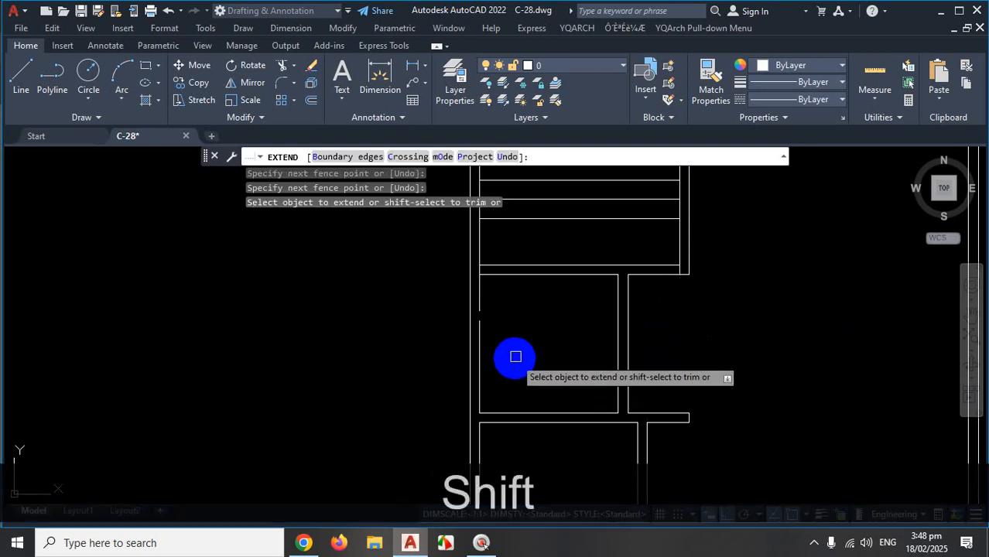
{"action": "left_click", "coordinate": [485, 337]}
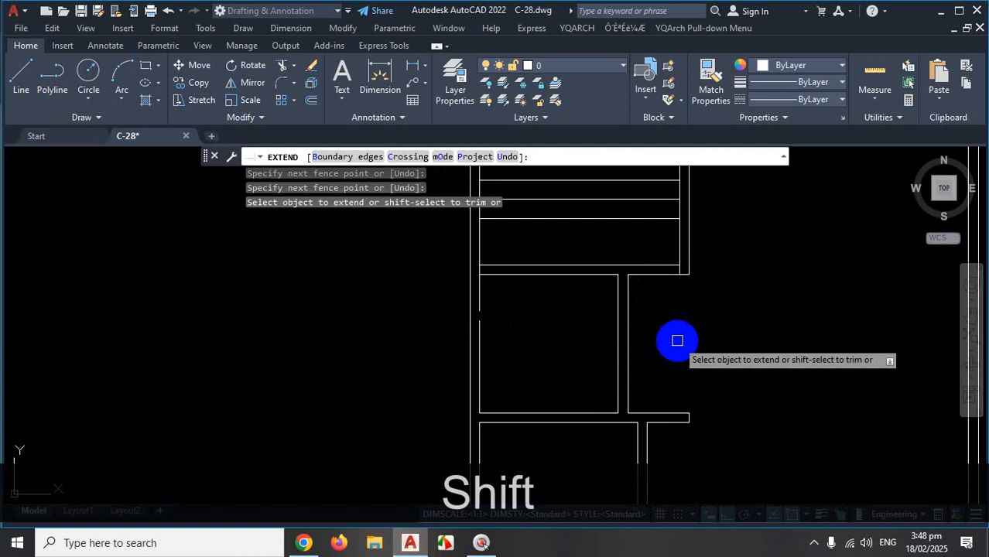
{"action": "key", "text": "Escape"}
{"action": "scroll", "coordinate": [781, 341], "scroll_direction": "down", "scroll_amount": 3}
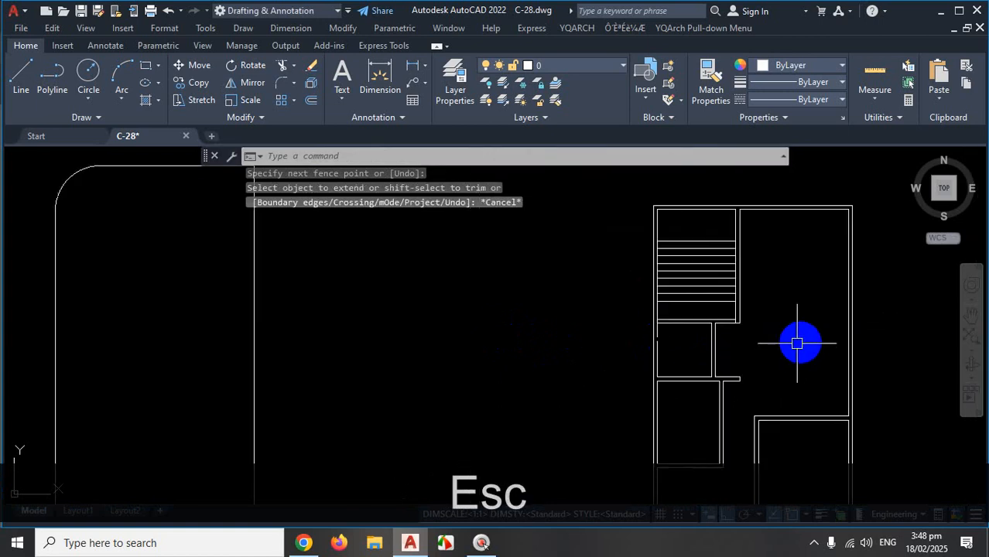
{"action": "scroll", "coordinate": [791, 355], "scroll_direction": "up", "scroll_amount": 2}
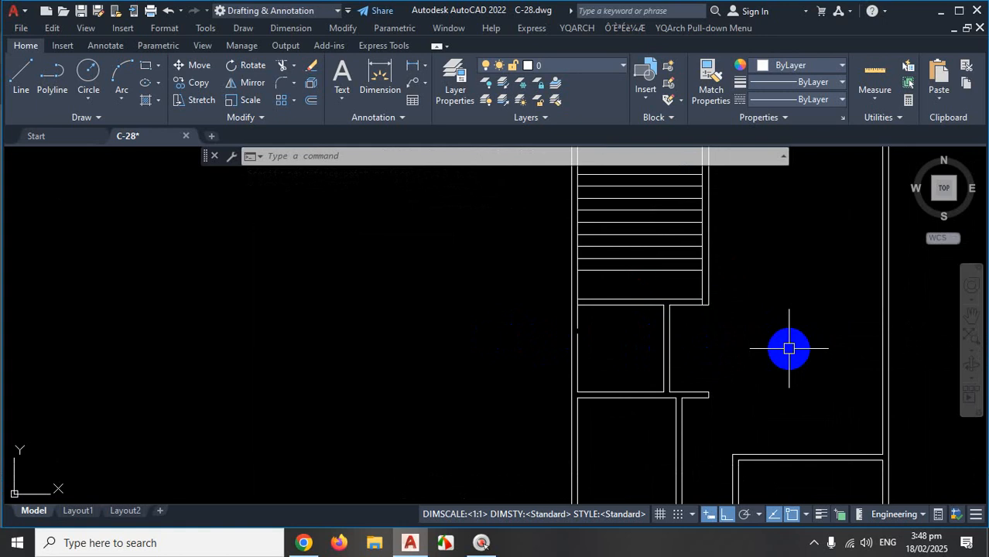
{"action": "key", "text": "Escape"}
{"action": "scroll", "coordinate": [618, 311], "scroll_direction": "up", "scroll_amount": 4}
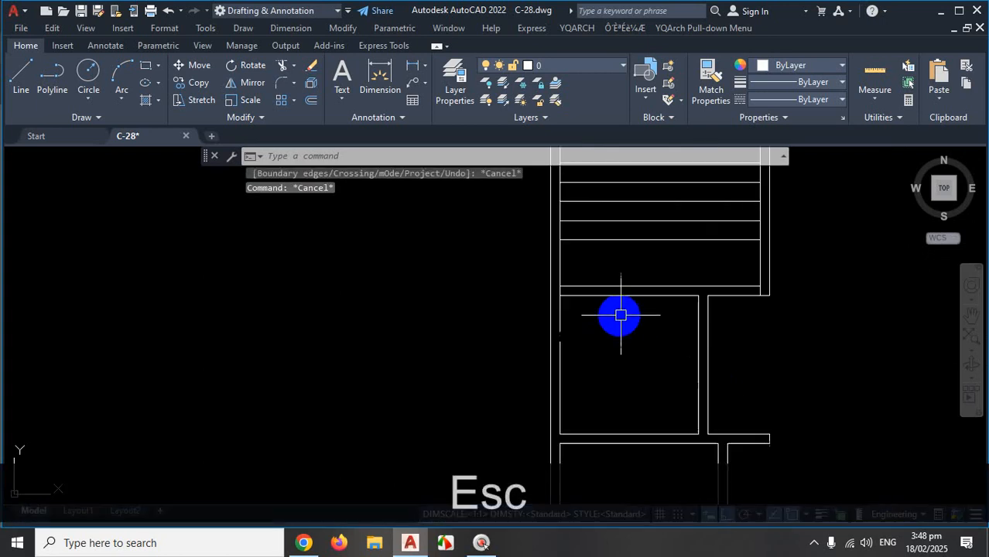
Select the two horizontal landing lines and the short right line.
{"action": "left_click", "coordinate": [668, 255]}
{"action": "left_click", "coordinate": [650, 319]}
{"action": "left_click", "coordinate": [803, 305]}
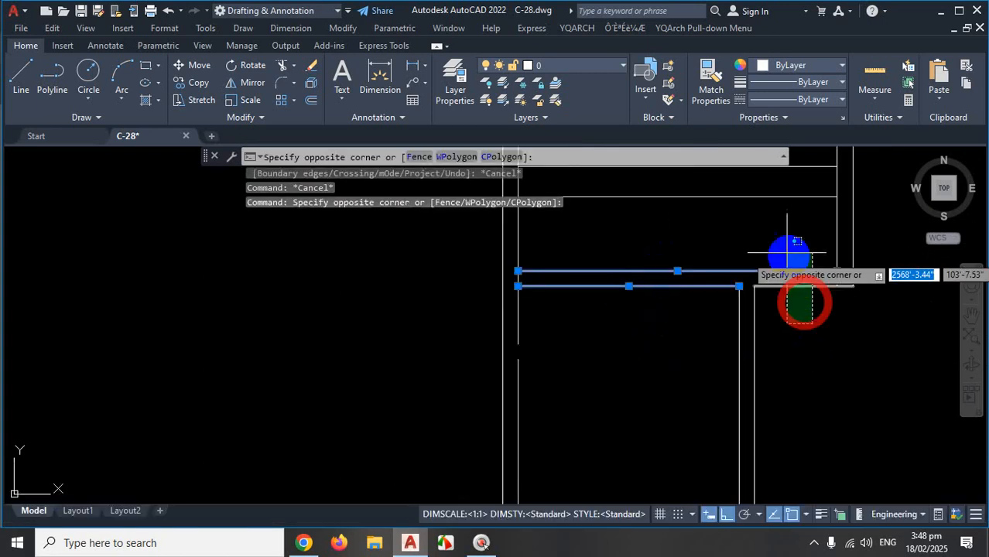
{"action": "left_click", "coordinate": [785, 251]}
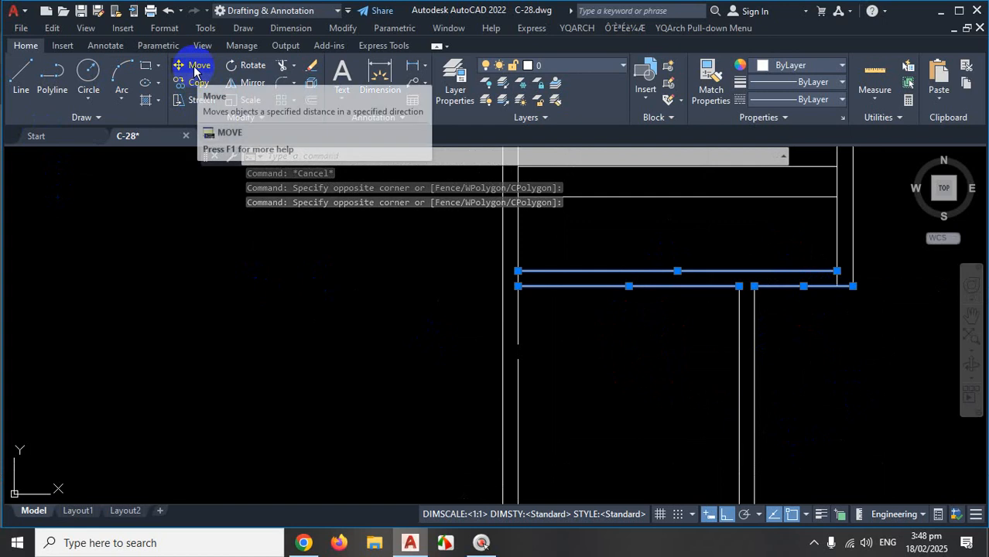
Move the selected lines 2' straight down from a line endpoint.
{"action": "type", "text": "M"}
{"action": "key", "text": "Return"}
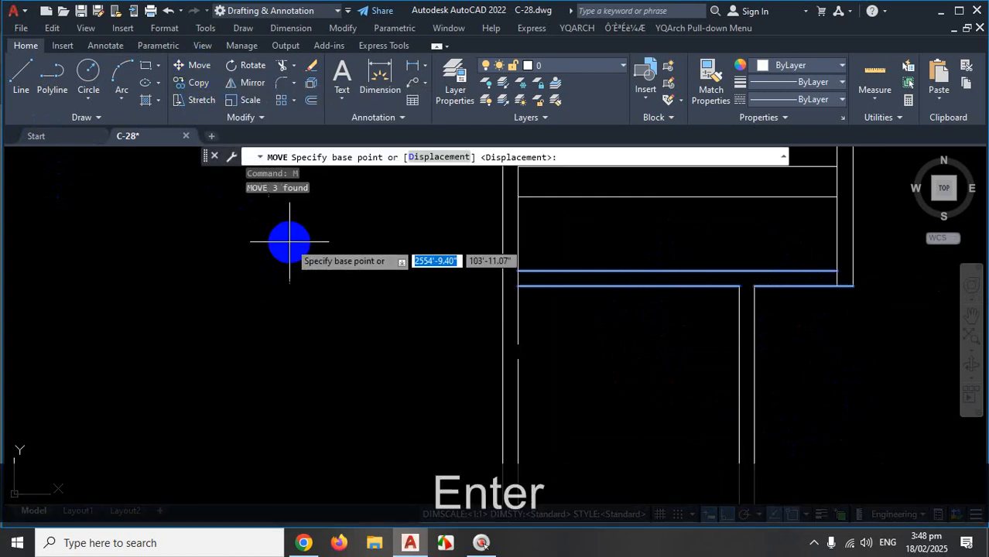
{"action": "scroll", "coordinate": [539, 356], "scroll_direction": "up", "scroll_amount": 2}
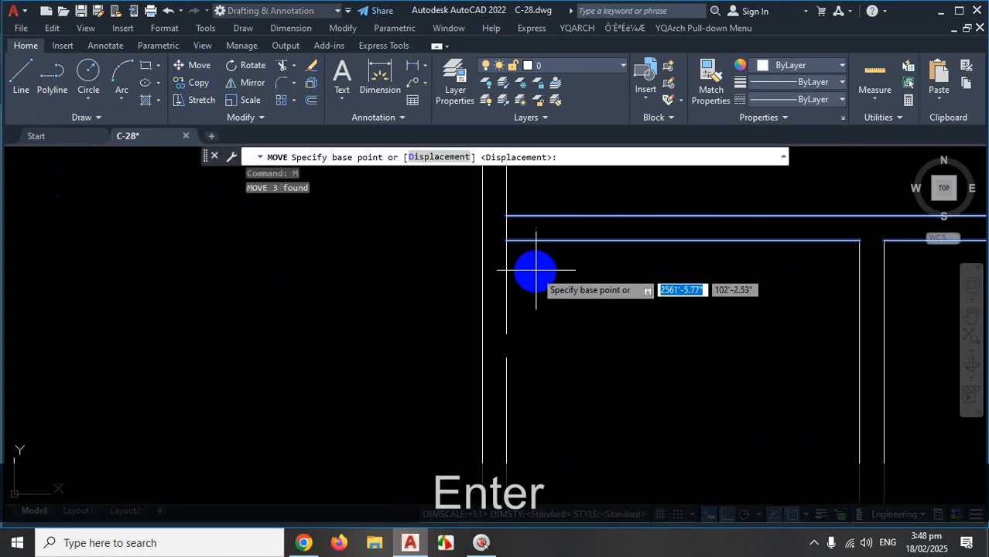
{"action": "left_click", "coordinate": [506, 241]}
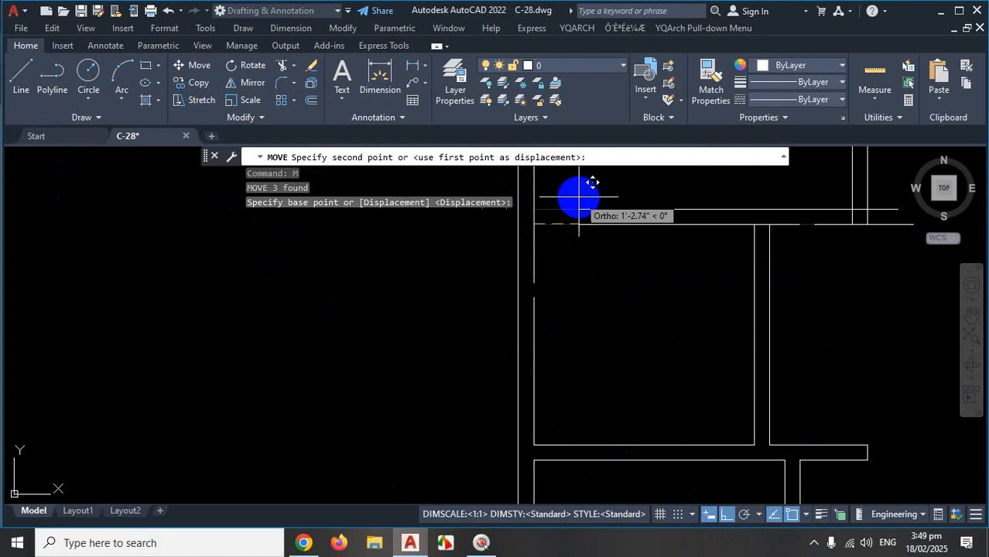
{"action": "scroll", "coordinate": [588, 260], "scroll_direction": "up", "scroll_amount": 2}
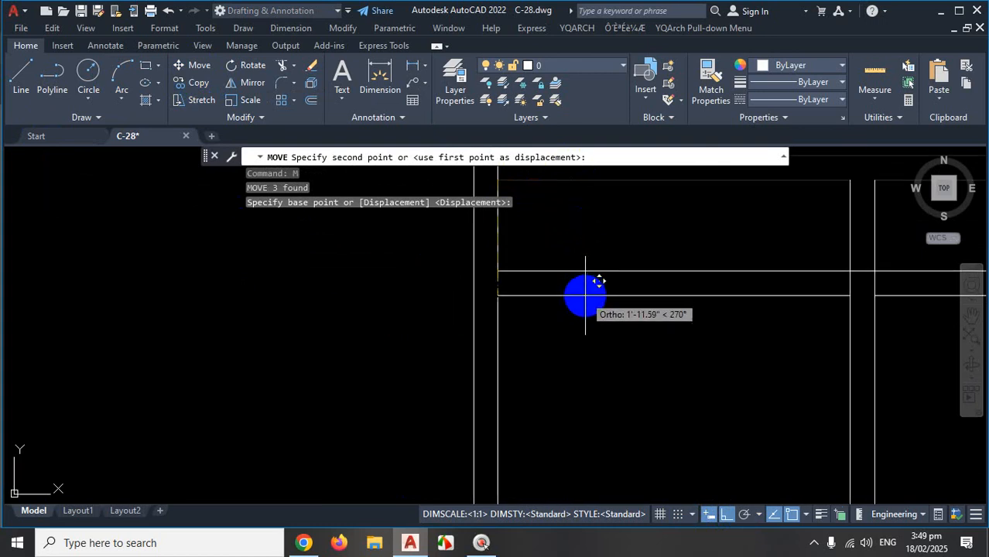
{"action": "type", "text": "2'"}
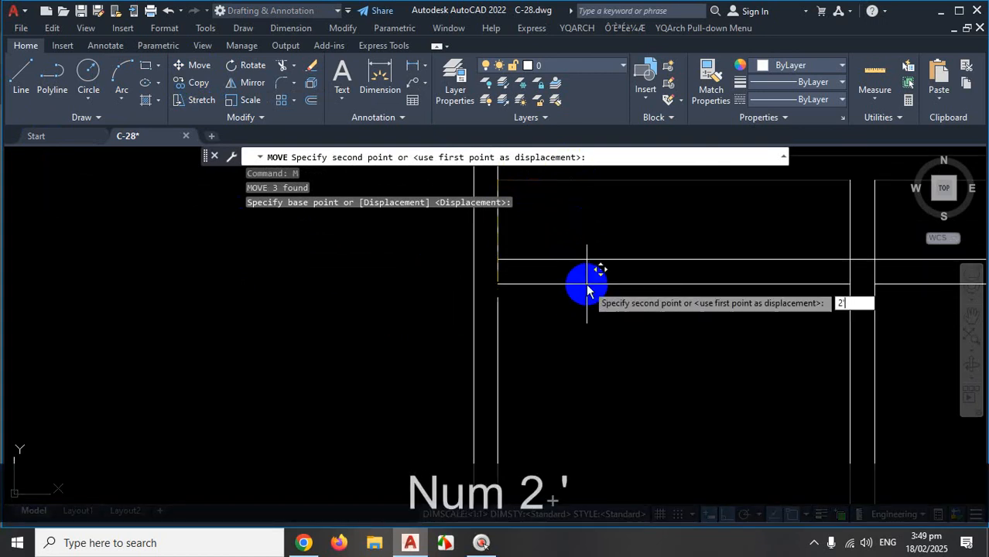
{"action": "key", "text": "Return"}
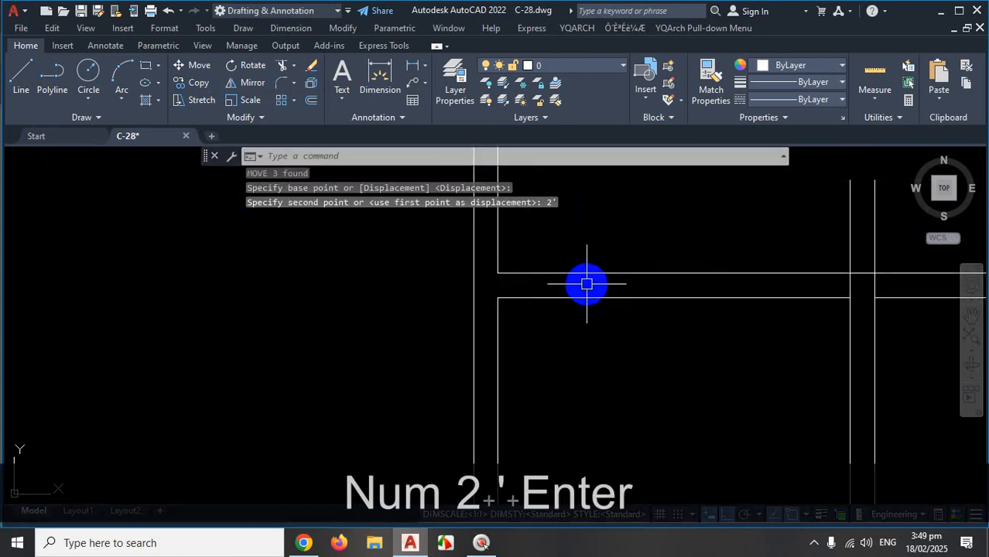
{"action": "scroll", "coordinate": [587, 294], "scroll_direction": "down", "scroll_amount": 4}
{"action": "scroll", "coordinate": [673, 338], "scroll_direction": "down", "scroll_amount": 4}
{"action": "scroll", "coordinate": [747, 313], "scroll_direction": "up", "scroll_amount": 2}
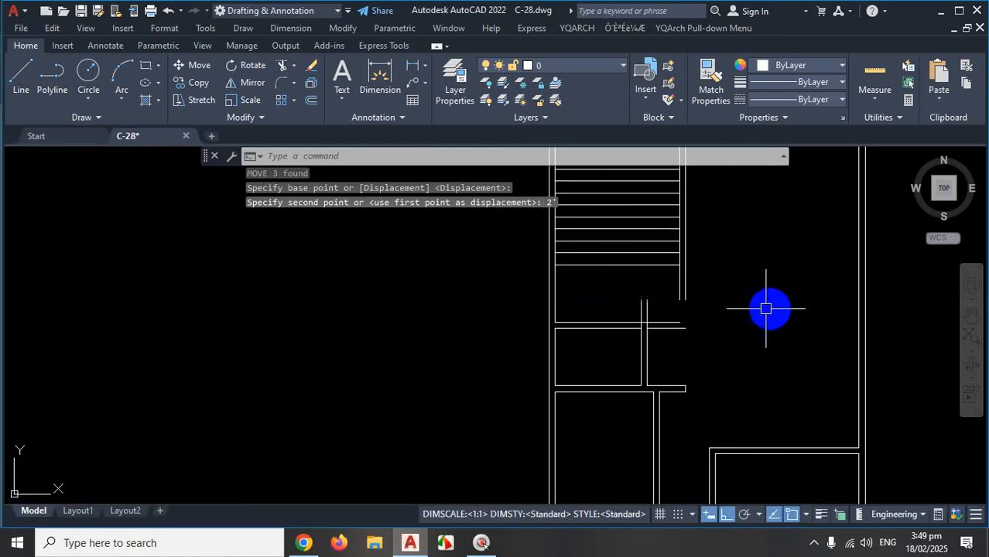
{"action": "scroll", "coordinate": [758, 312], "scroll_direction": "up", "scroll_amount": 2}
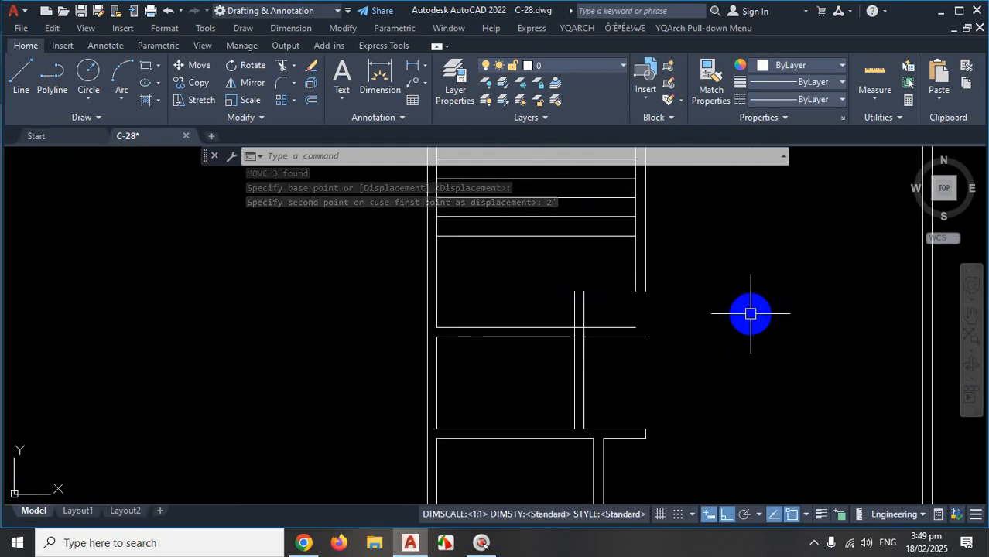
{"action": "key", "text": "Escape"}
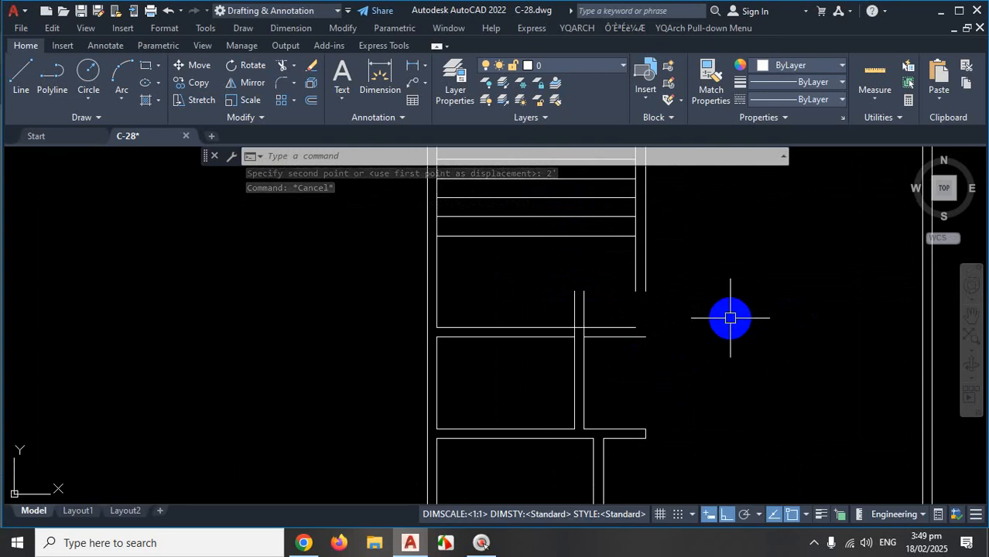
Trim away the upper parts of two vertical stair lines with a fence.
{"action": "type", "text": "tr"}
{"action": "key", "text": "Return"}
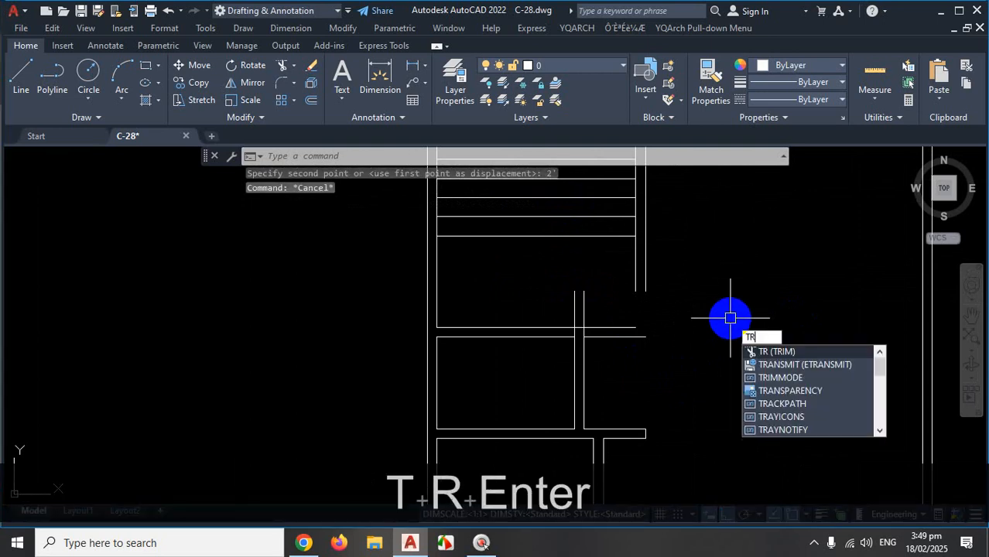
{"action": "scroll", "coordinate": [608, 297], "scroll_direction": "up", "scroll_amount": 2}
{"action": "left_click_drag", "start_coordinate": [602, 293], "coordinate": [521, 298]}
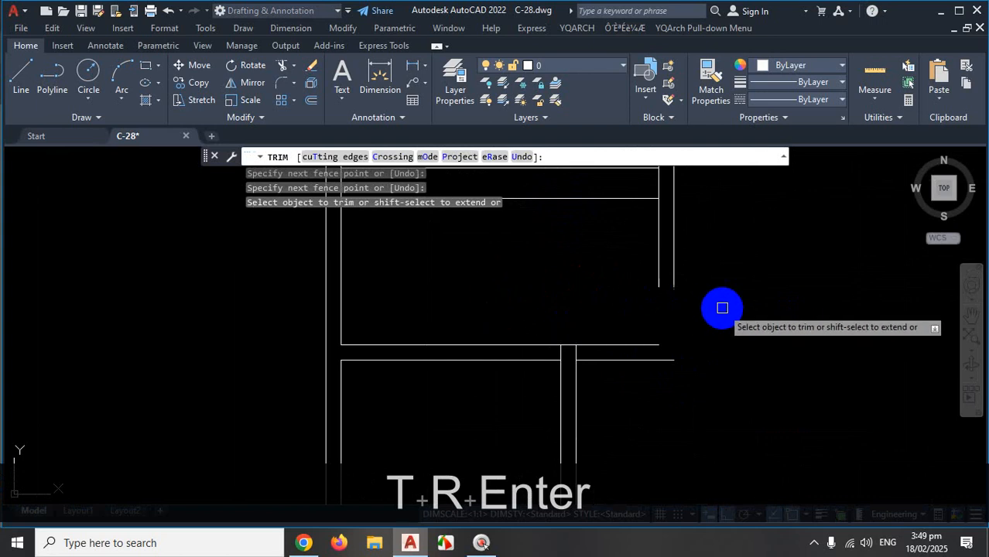
{"action": "scroll", "coordinate": [712, 298], "scroll_direction": "down", "scroll_amount": 2}
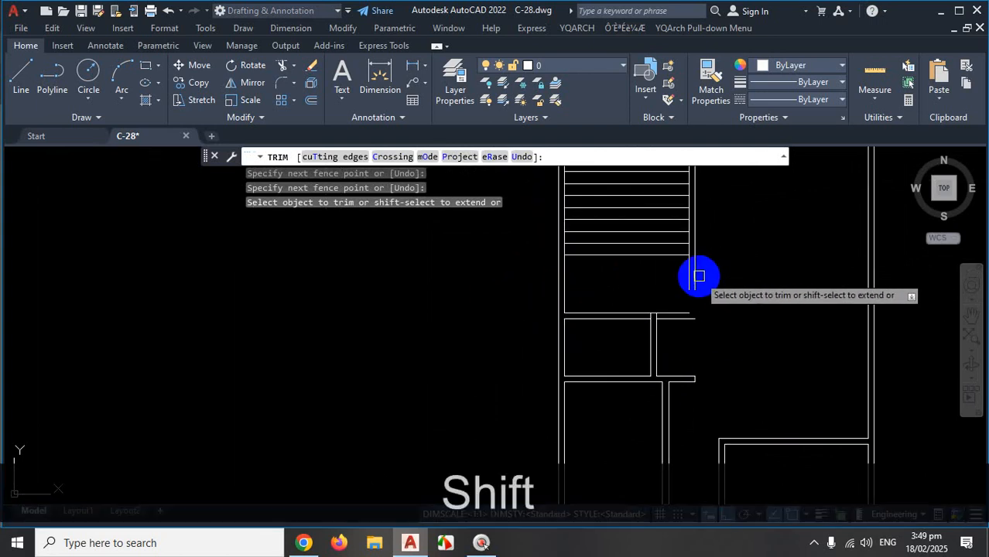
Extend the right vertical line down to its boundary and fence-trim the remaining segment.
{"action": "left_click", "coordinate": [695, 276], "text": "shift"}
{"action": "scroll", "coordinate": [684, 280], "scroll_direction": "up", "scroll_amount": 4}
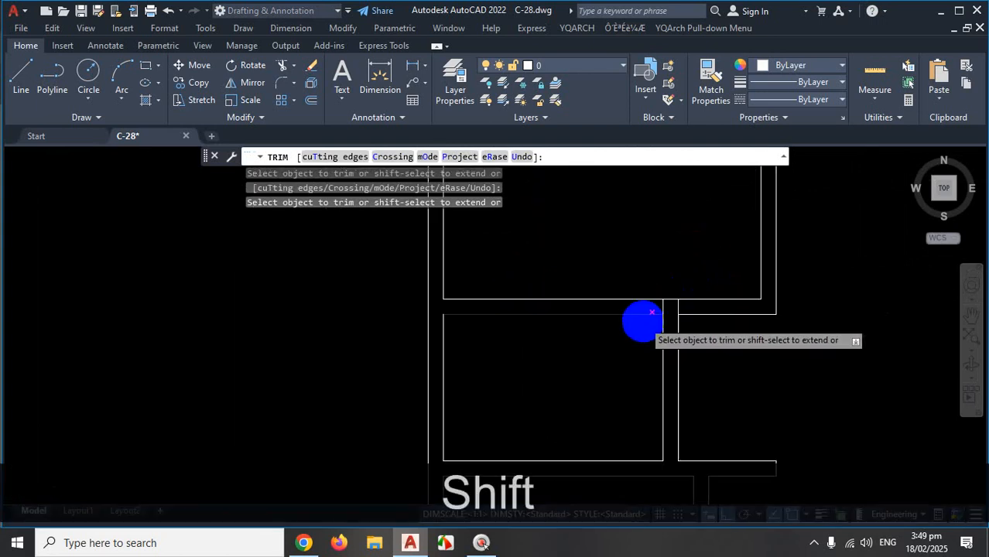
{"action": "left_click", "coordinate": [740, 283], "text": "shift"}
{"action": "left_click", "coordinate": [624, 280], "text": "shift"}
{"action": "scroll", "coordinate": [701, 281], "scroll_direction": "down", "scroll_amount": 4}
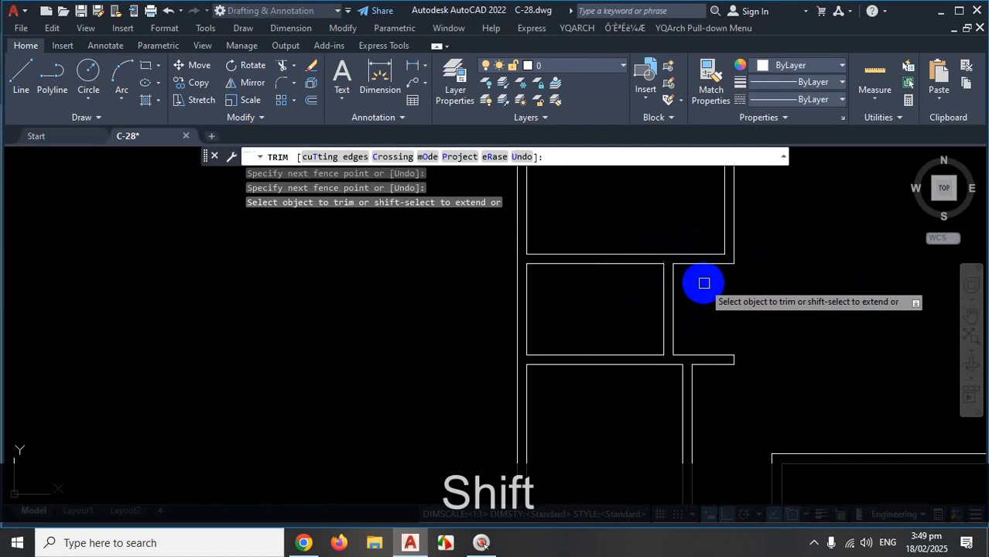
{"action": "scroll", "coordinate": [795, 308], "scroll_direction": "up", "scroll_amount": 2}
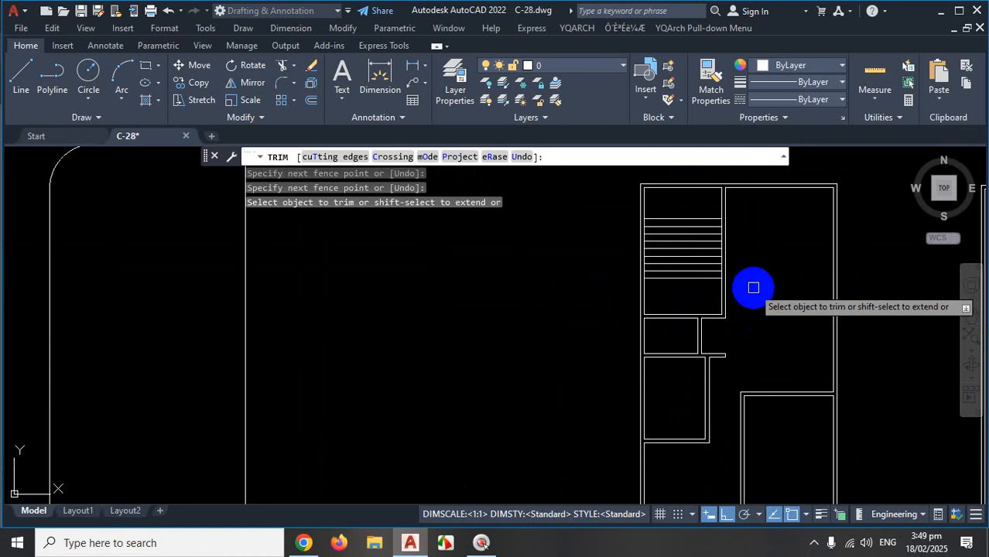
{"action": "scroll", "coordinate": [749, 288], "scroll_direction": "down", "scroll_amount": 3}
{"action": "scroll", "coordinate": [753, 289], "scroll_direction": "up", "scroll_amount": 3}
{"action": "key", "text": "Escape"}
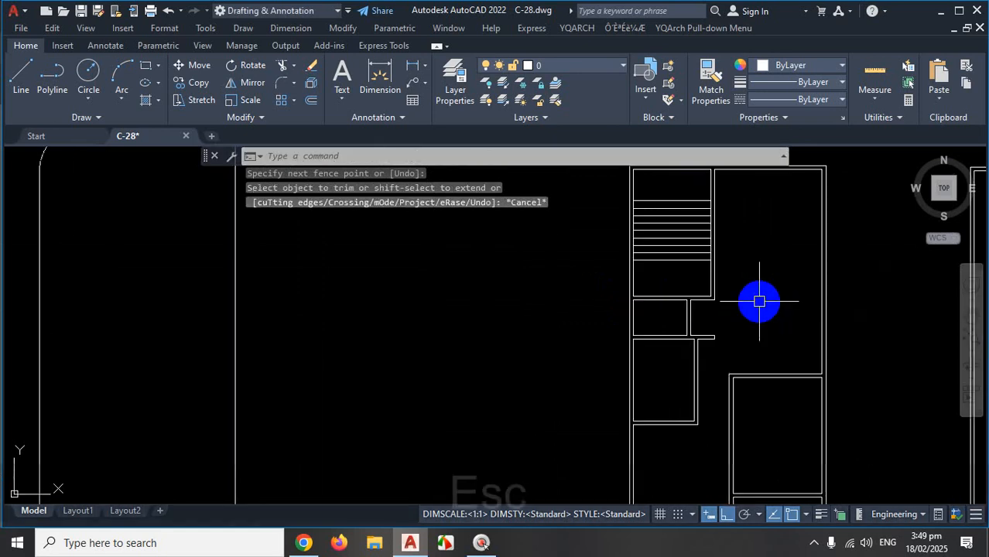
{"action": "scroll", "coordinate": [758, 300], "scroll_direction": "down", "scroll_amount": 3}
{"action": "scroll", "coordinate": [751, 306], "scroll_direction": "up", "scroll_amount": 6}
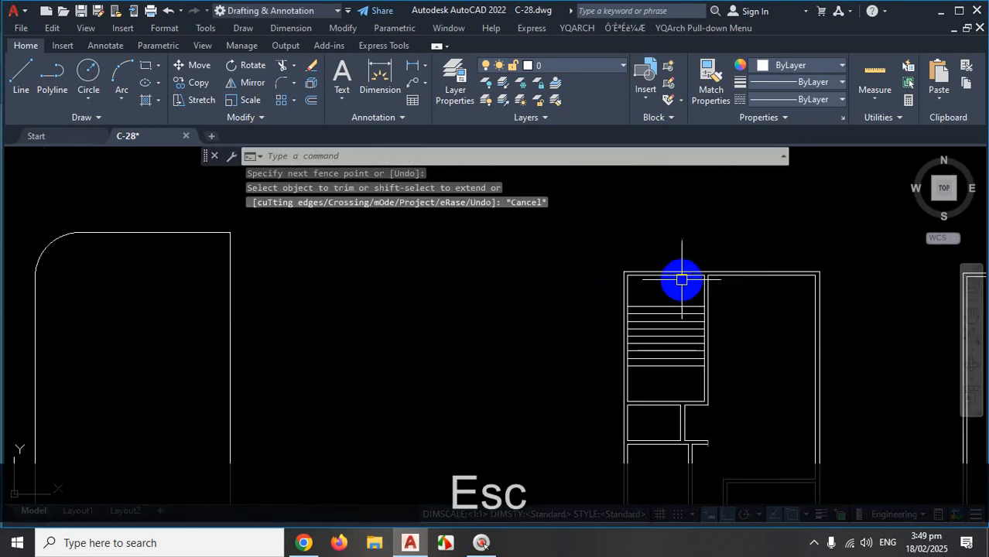
Mark the landing line beside steps 9–12 and treads 13–15 on the reference PDF.
{"action": "left_click", "coordinate": [306, 543]}
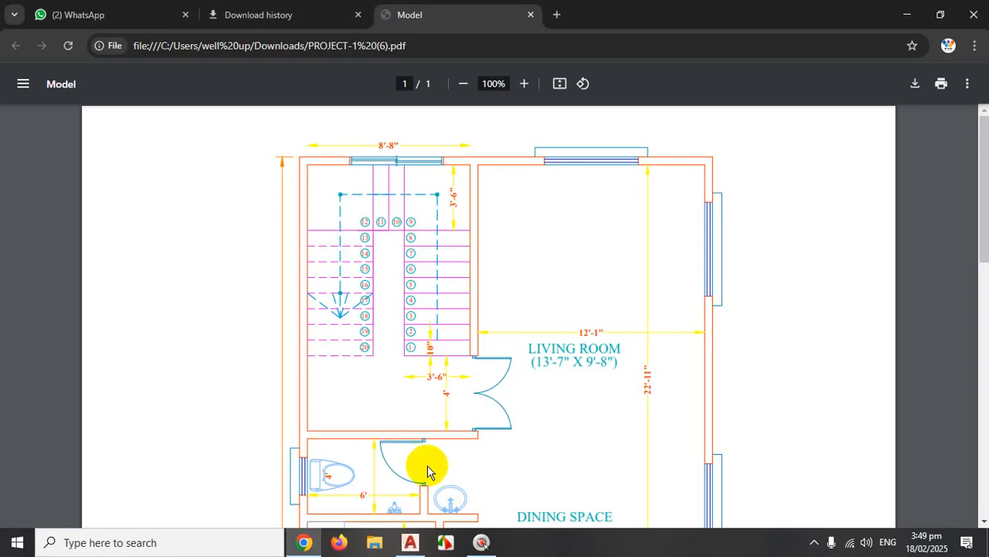
{"action": "key", "text": "ctrl+1"}
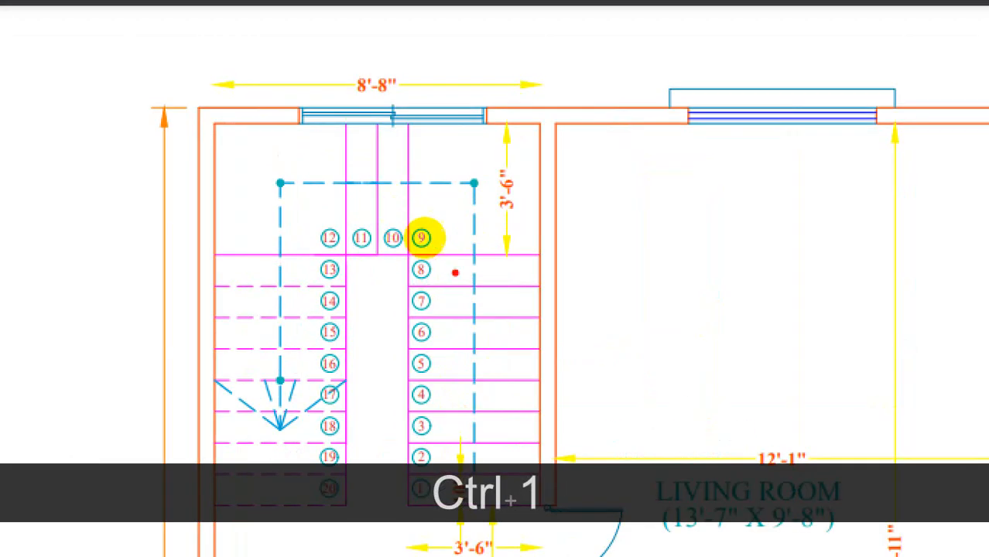
{"action": "left_click_drag", "start_coordinate": [550, 258], "coordinate": [404, 244]}
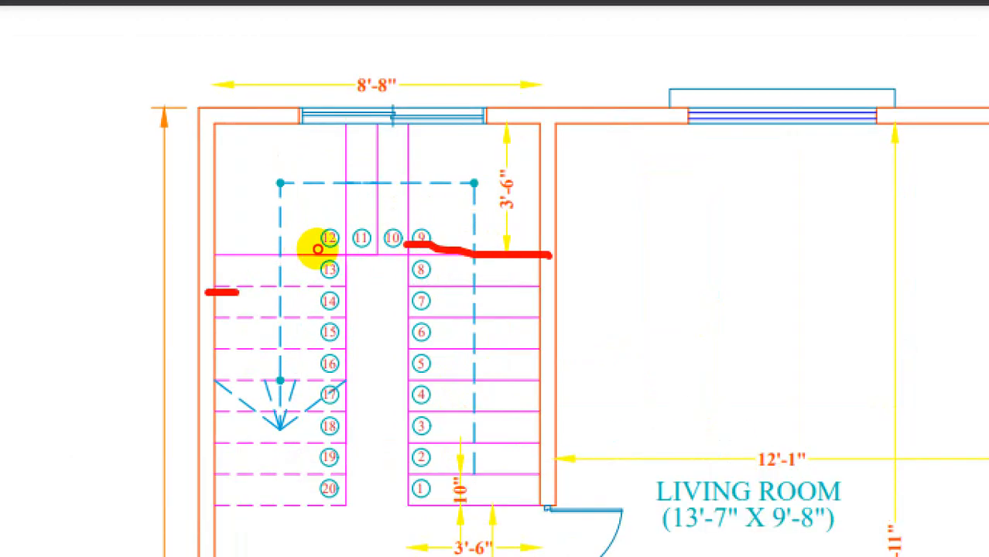
{"action": "mouse_move", "coordinate": [318, 249]}
{"action": "left_mouse_down"}
{"action": "mouse_move", "coordinate": [457, 240]}
{"action": "mouse_move", "coordinate": [303, 258]}
{"action": "mouse_move", "coordinate": [429, 267]}
{"action": "mouse_move", "coordinate": [361, 265]}
{"action": "mouse_move", "coordinate": [398, 308]}
{"action": "left_mouse_up"}
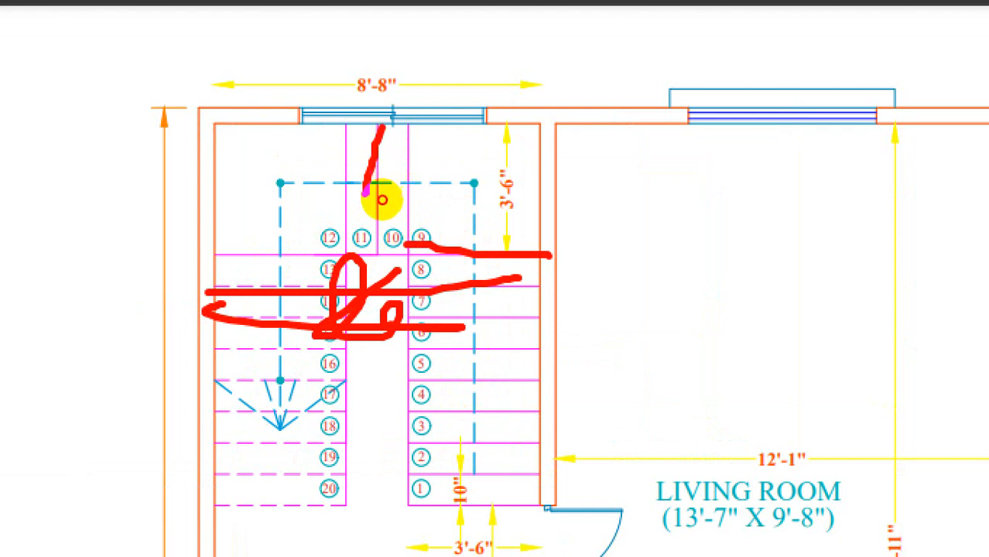
{"action": "left_click_drag", "start_coordinate": [388, 92], "coordinate": [372, 248]}
{"action": "left_click_drag", "start_coordinate": [356, 115], "coordinate": [331, 241]}
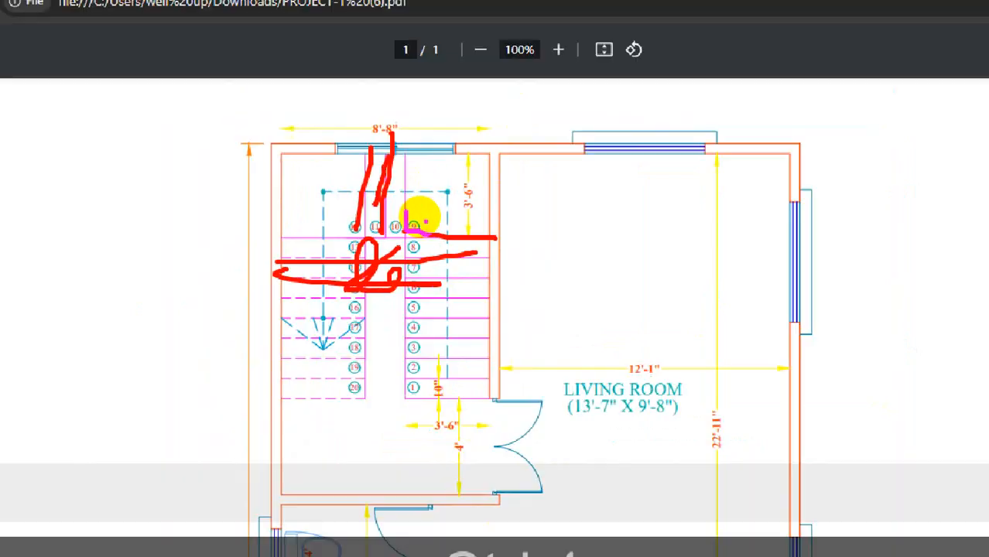
{"action": "key", "text": "Escape"}
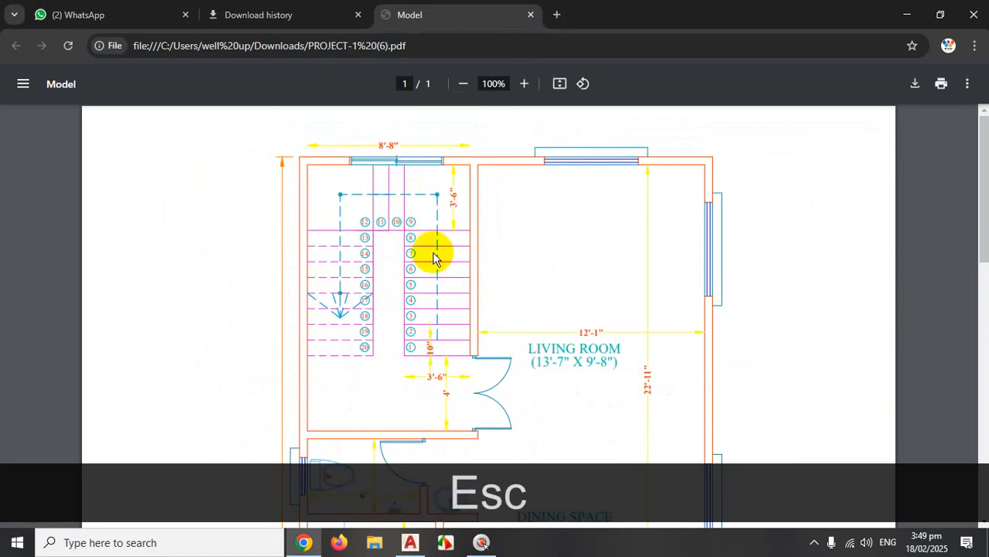
Trace the stair-well wall, step 9 line, and inner edge of steps 12–20.
{"action": "key", "text": "ctrl+1"}
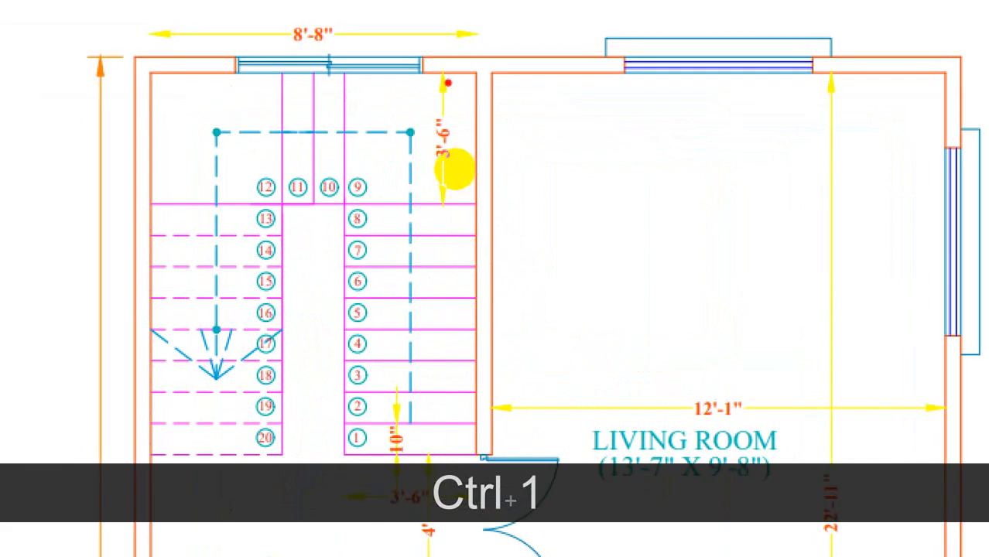
{"action": "mouse_move", "coordinate": [465, 77]}
{"action": "left_mouse_down"}
{"action": "mouse_move", "coordinate": [474, 205]}
{"action": "mouse_move", "coordinate": [319, 202]}
{"action": "mouse_move", "coordinate": [351, 215]}
{"action": "mouse_move", "coordinate": [350, 267]}
{"action": "left_mouse_up"}
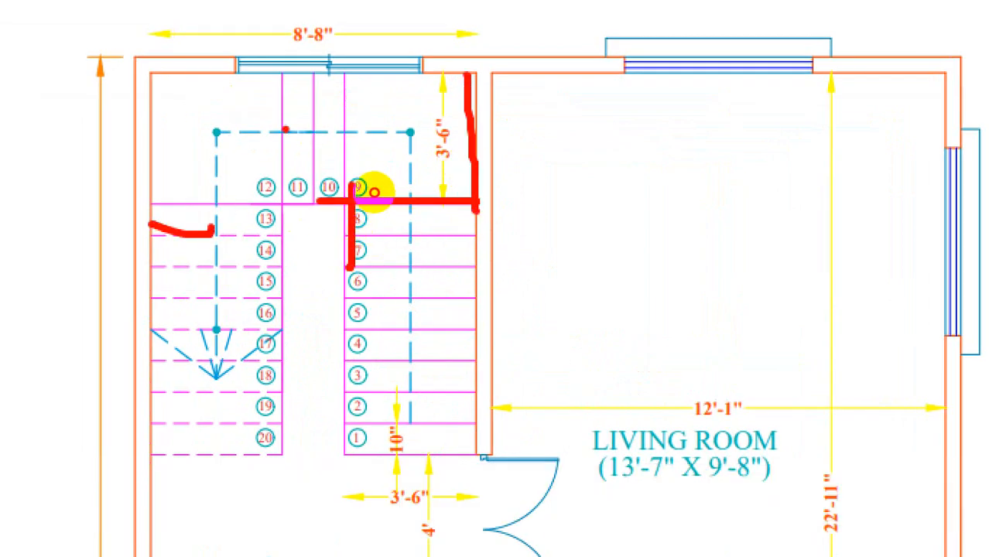
{"action": "left_click_drag", "start_coordinate": [287, 127], "coordinate": [278, 430]}
{"action": "key", "text": "Escape"}
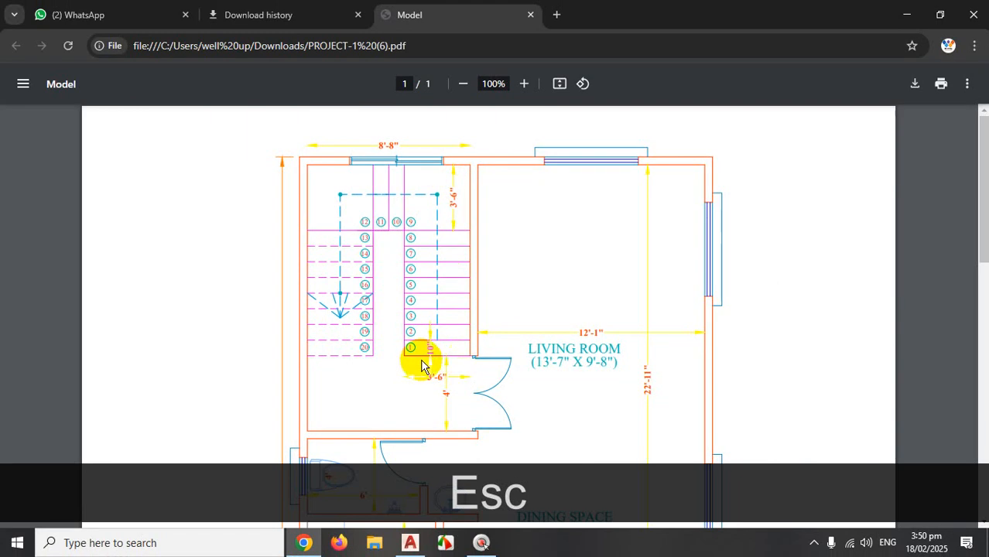
Back in AutoCAD, offset two vertical stair lines 42 units as trial dividing lines.
{"action": "left_click", "coordinate": [408, 549]}
{"action": "scroll", "coordinate": [476, 271], "scroll_direction": "down", "scroll_amount": 1}
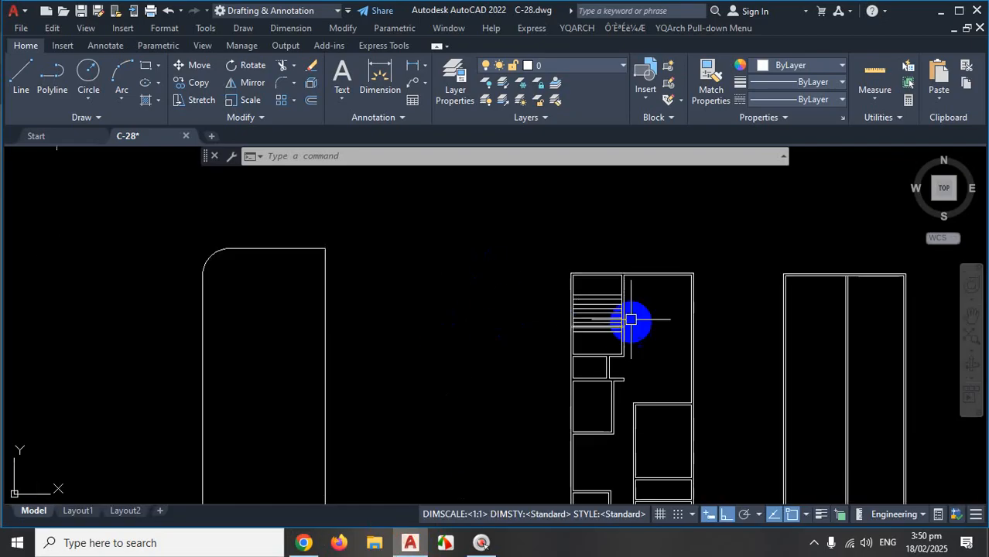
{"action": "scroll", "coordinate": [639, 316], "scroll_direction": "up", "scroll_amount": 3}
{"action": "scroll", "coordinate": [621, 323], "scroll_direction": "down", "scroll_amount": 2}
{"action": "scroll", "coordinate": [620, 333], "scroll_direction": "up", "scroll_amount": 2}
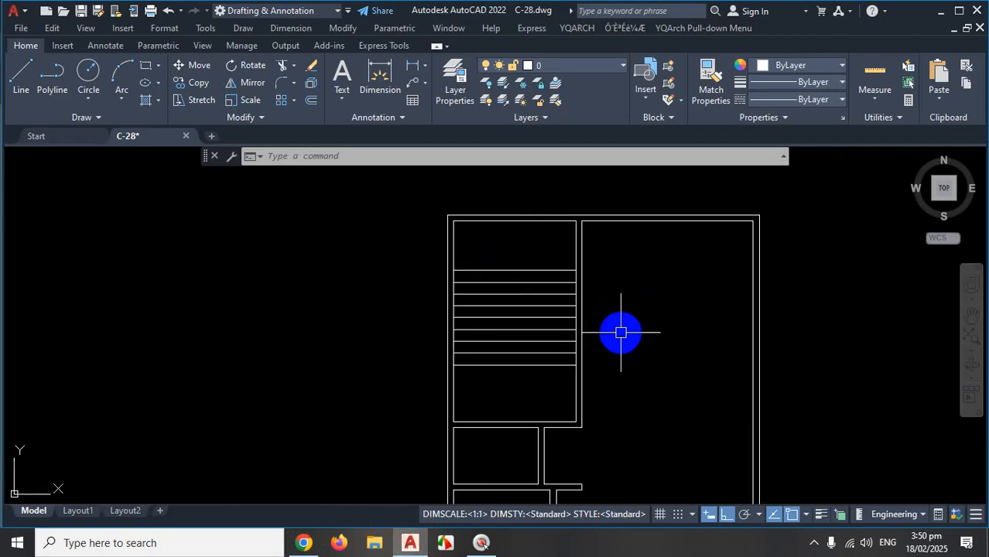
{"action": "key", "text": "Return"}
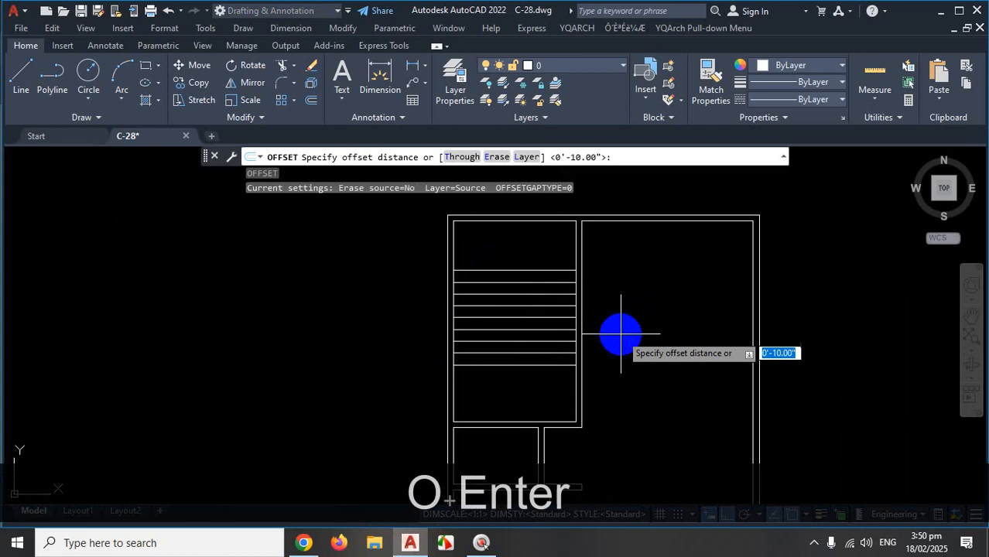
{"action": "type", "text": "42"}
{"action": "key", "text": "Return"}
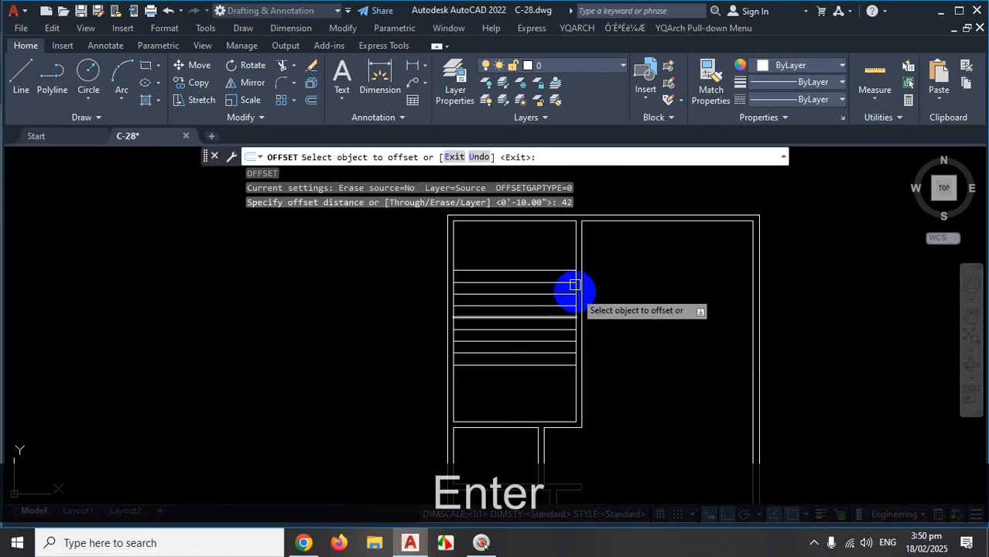
{"action": "scroll", "coordinate": [571, 282], "scroll_direction": "up", "scroll_amount": 4}
{"action": "left_click", "coordinate": [593, 255]}
{"action": "left_click", "coordinate": [474, 265]}
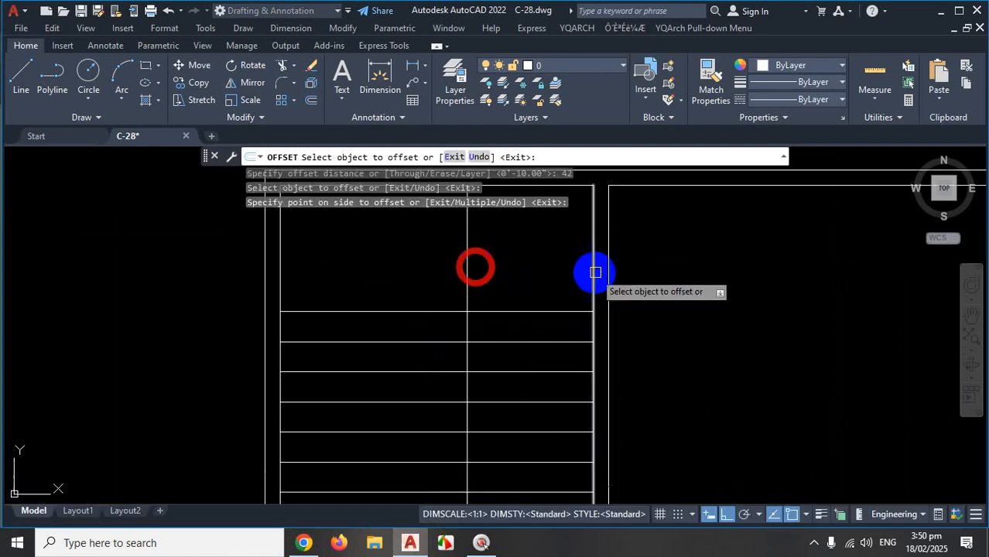
{"action": "scroll", "coordinate": [591, 269], "scroll_direction": "down", "scroll_amount": 4}
{"action": "scroll", "coordinate": [465, 265], "scroll_direction": "up", "scroll_amount": 2}
{"action": "left_click", "coordinate": [470, 267]}
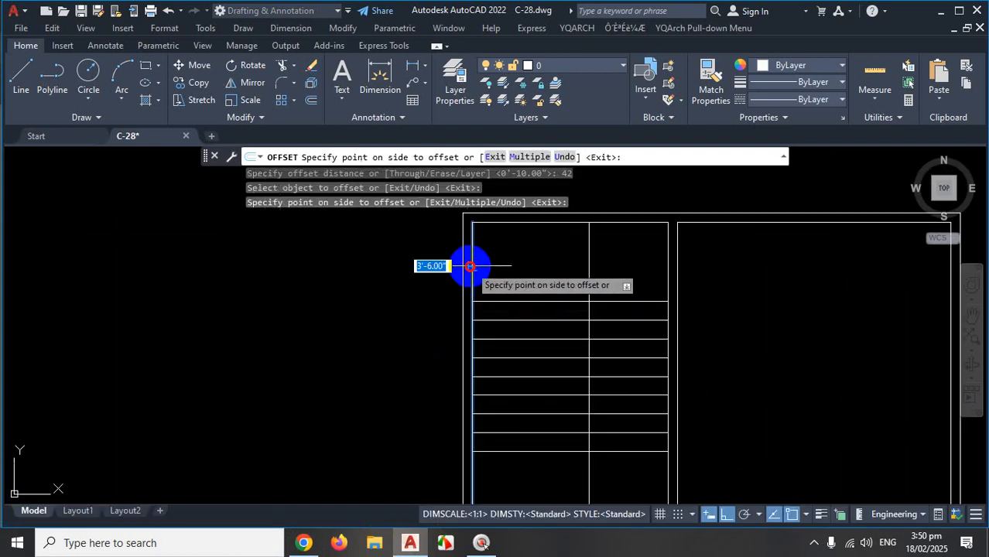
{"action": "left_click", "coordinate": [534, 265]}
{"action": "scroll", "coordinate": [614, 309], "scroll_direction": "down", "scroll_amount": 3}
{"action": "scroll", "coordinate": [657, 356], "scroll_direction": "up", "scroll_amount": 1}
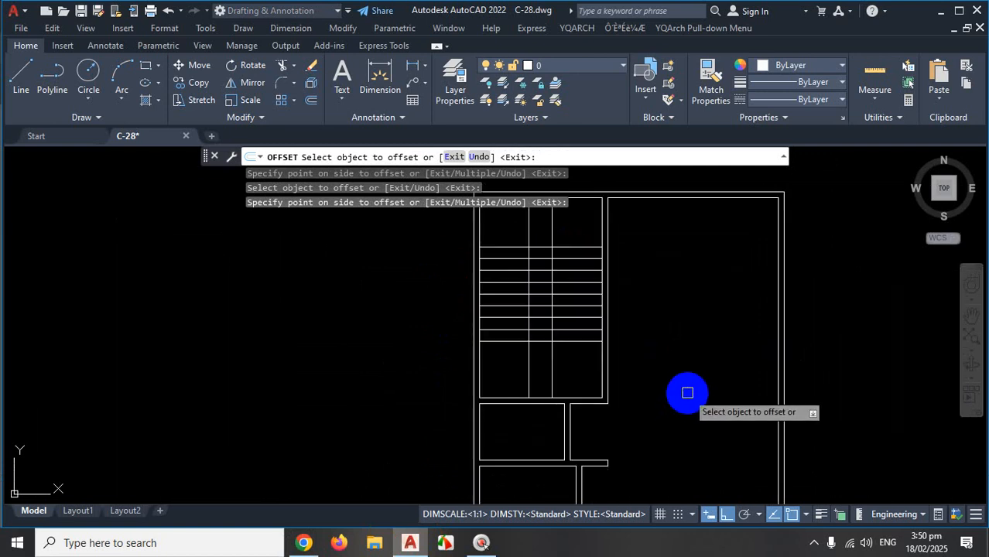
Cancel the offset command and undo the trial offset lines with Ctrl+Z.
{"action": "key", "text": "Escape"}
{"action": "scroll", "coordinate": [678, 386], "scroll_direction": "down", "scroll_amount": 2}
{"action": "scroll", "coordinate": [671, 356], "scroll_direction": "up", "scroll_amount": 2}
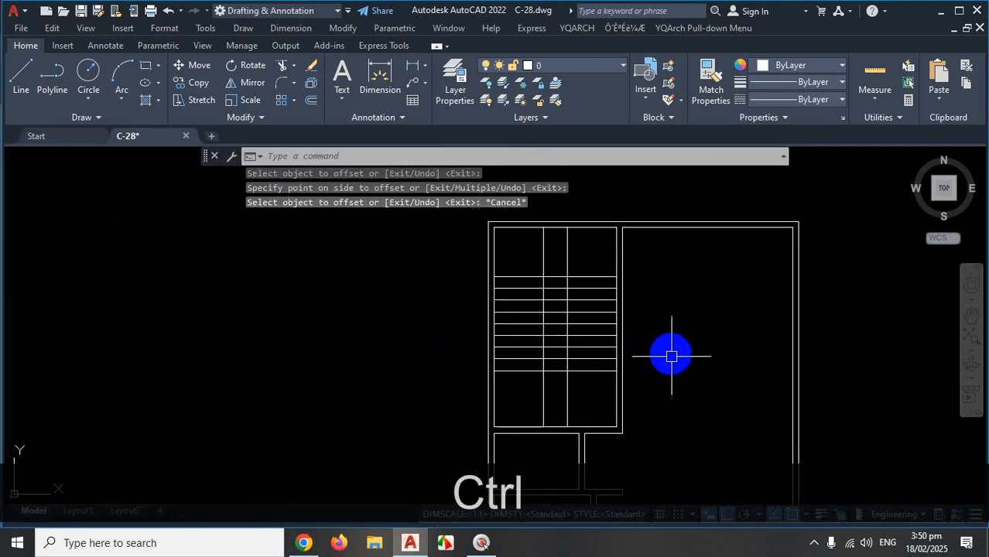
{"action": "key", "text": "ctrl+1"}
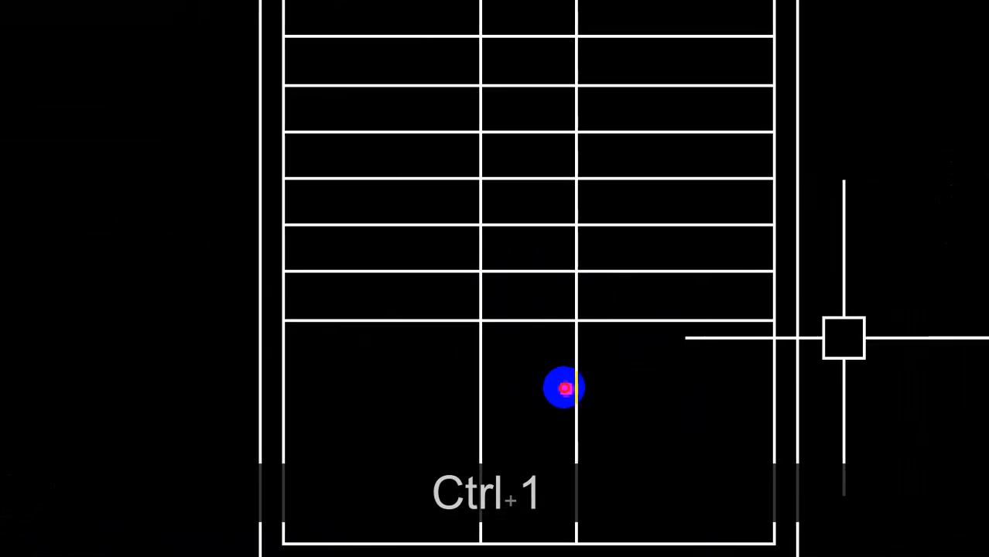
{"action": "left_click_drag", "start_coordinate": [526, 56], "coordinate": [523, 548]}
{"action": "left_click_drag", "start_coordinate": [728, 457], "coordinate": [288, 472]}
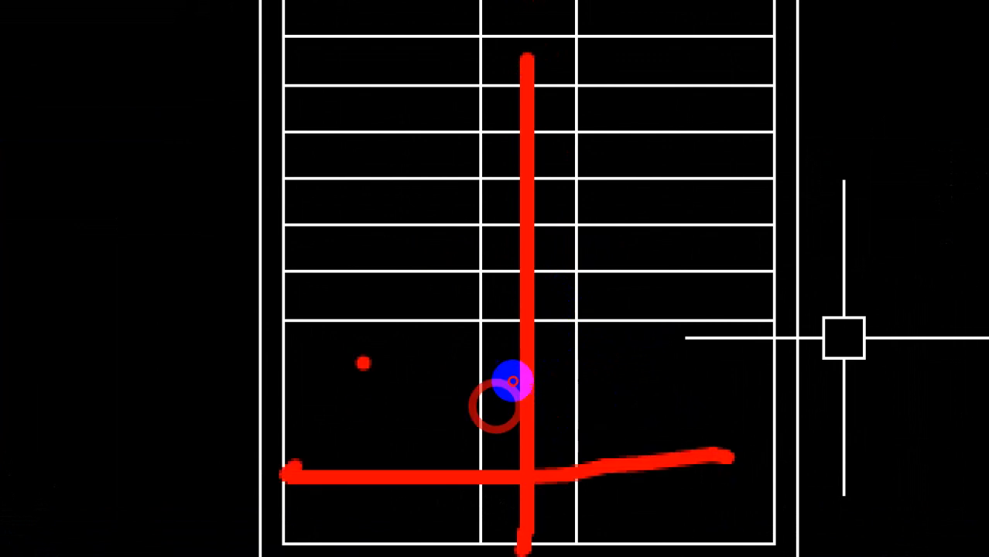
{"action": "left_click_drag", "start_coordinate": [375, 360], "coordinate": [663, 493]}
{"action": "key", "text": "Escape"}
{"action": "scroll", "coordinate": [636, 387], "scroll_direction": "up", "scroll_amount": 6}
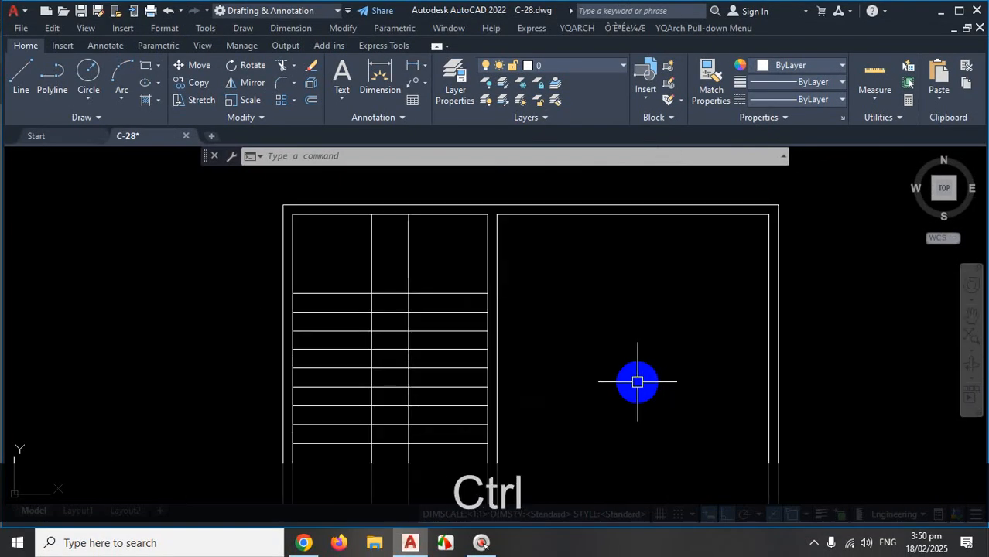
{"action": "key", "text": "ctrl+z"}
{"action": "key", "text": "ctrl+z"}
{"action": "key", "text": "ctrl+z"}
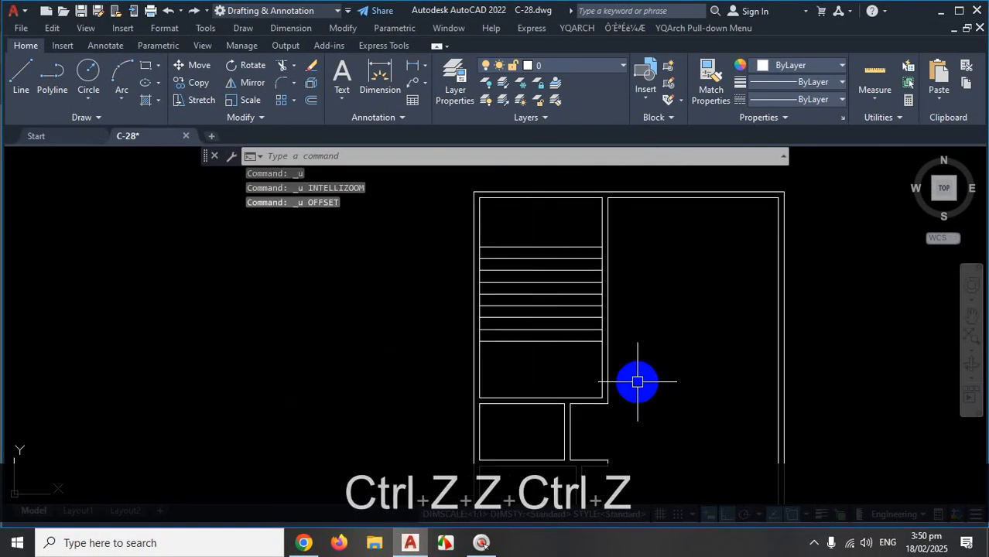
{"action": "key", "text": "ctrl+1"}
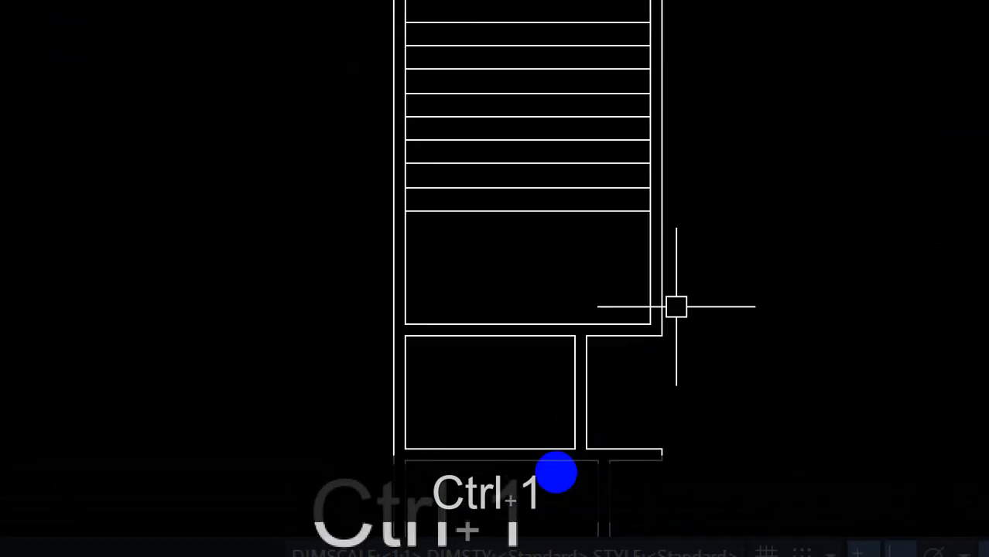
{"action": "key", "text": "Escape"}
Review the stair treads and 3'-6" dimensions on the reference PDF, marking them in red, then return to AutoCAD.
{"action": "left_click", "coordinate": [340, 544]}
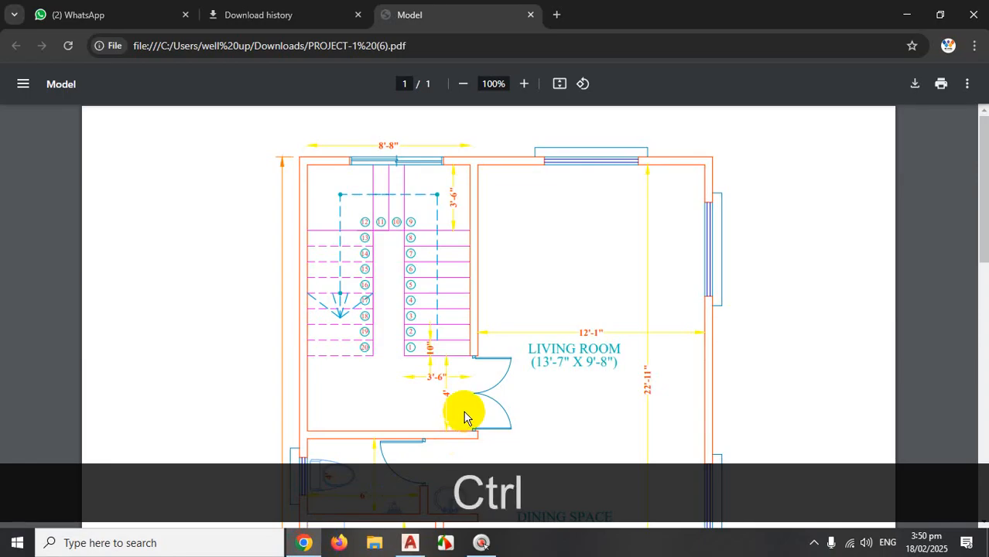
{"action": "key", "text": "ctrl+1"}
{"action": "left_click_drag", "start_coordinate": [464, 389], "coordinate": [492, 411]}
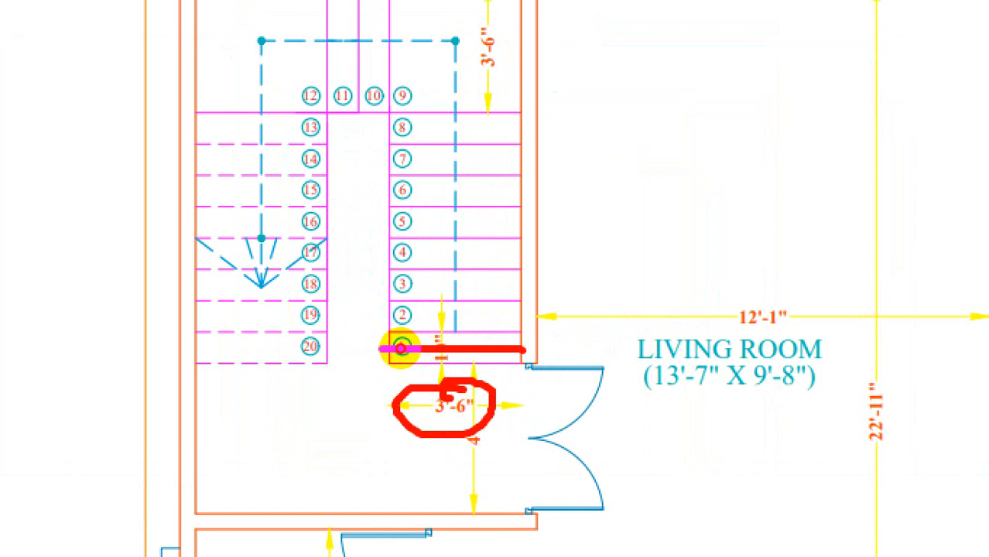
{"action": "mouse_move", "coordinate": [193, 358]}
{"action": "left_mouse_down"}
{"action": "mouse_move", "coordinate": [307, 350]}
{"action": "mouse_move", "coordinate": [276, 351]}
{"action": "left_mouse_up"}
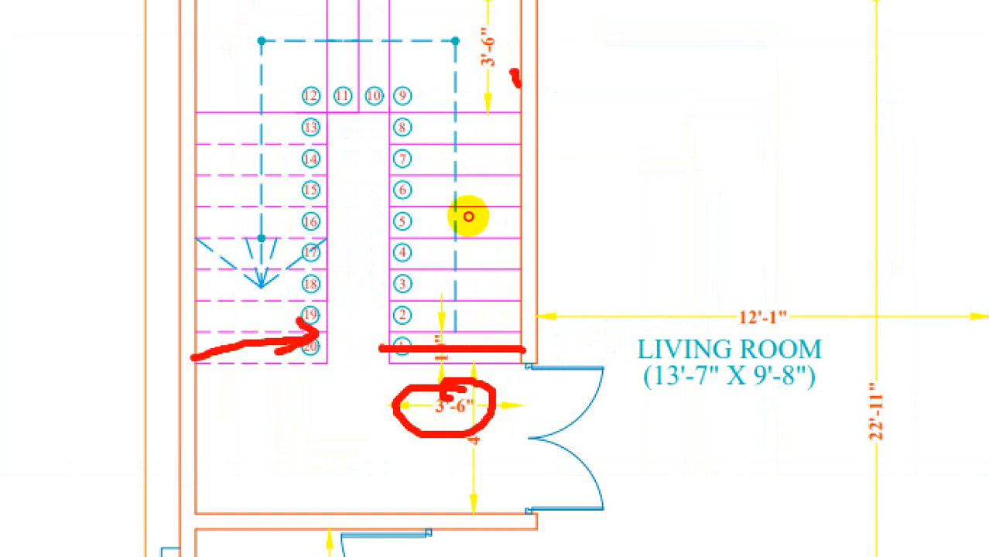
{"action": "left_click_drag", "start_coordinate": [515, 73], "coordinate": [545, 267]}
{"action": "left_click_drag", "start_coordinate": [203, 95], "coordinate": [151, 238]}
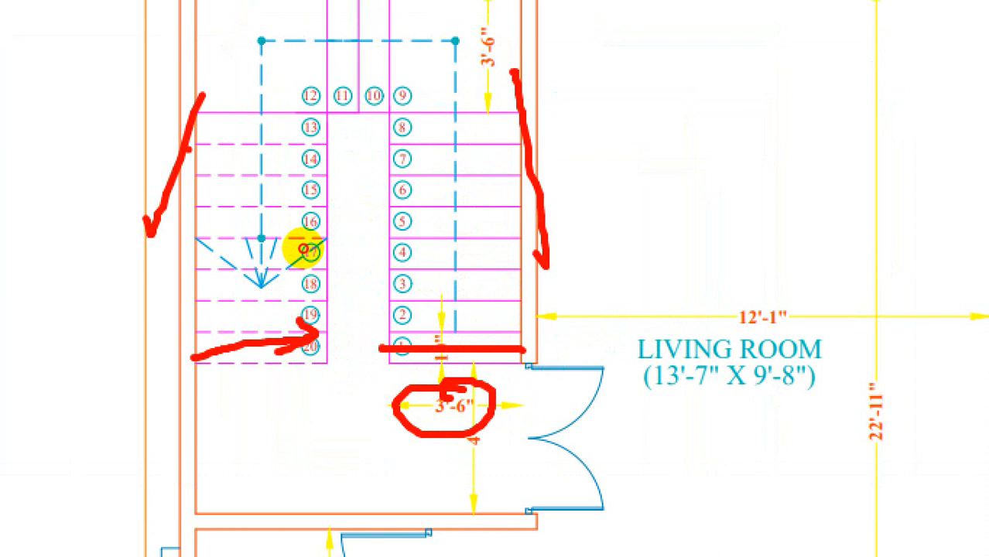
{"action": "left_click_drag", "start_coordinate": [187, 147], "coordinate": [404, 169]}
{"action": "left_click_drag", "start_coordinate": [360, 100], "coordinate": [369, 287]}
{"action": "key", "text": "Escape"}
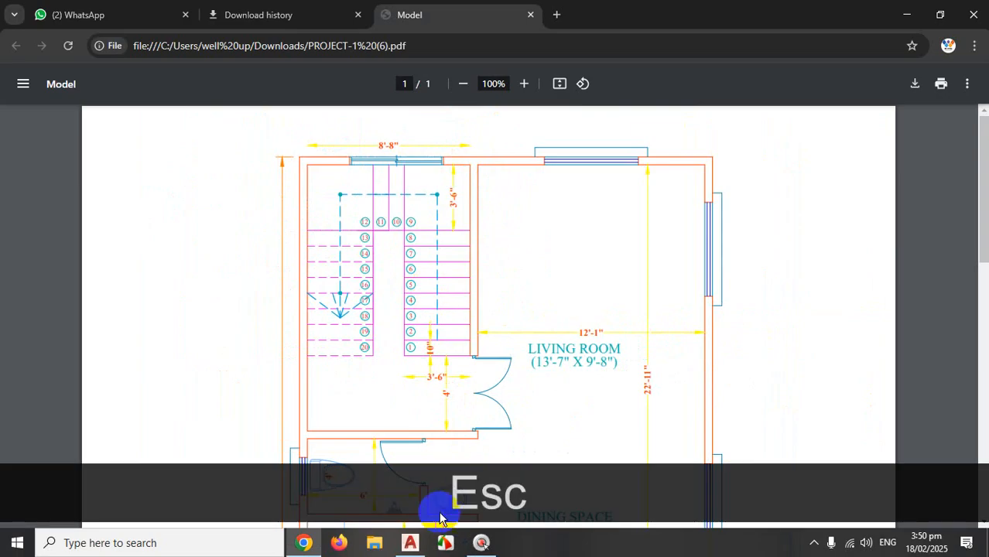
{"action": "left_click", "coordinate": [410, 542]}
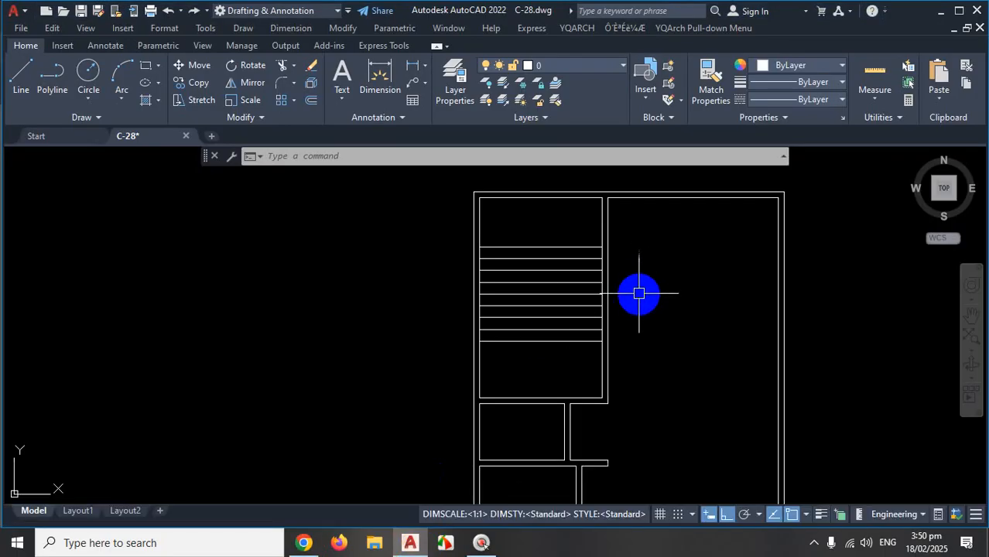
Offset the right and left stair lines 42 units inward to mark the central well.
{"action": "type", "text": "O"}
{"action": "key", "text": "Return"}
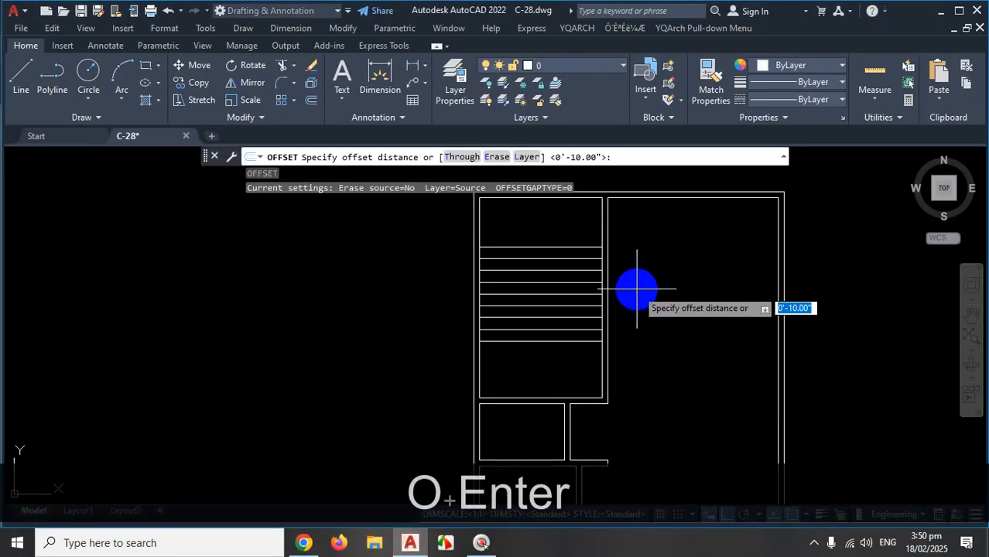
{"action": "type", "text": "42"}
{"action": "key", "text": "Return"}
{"action": "scroll", "coordinate": [611, 232], "scroll_direction": "up", "scroll_amount": 4}
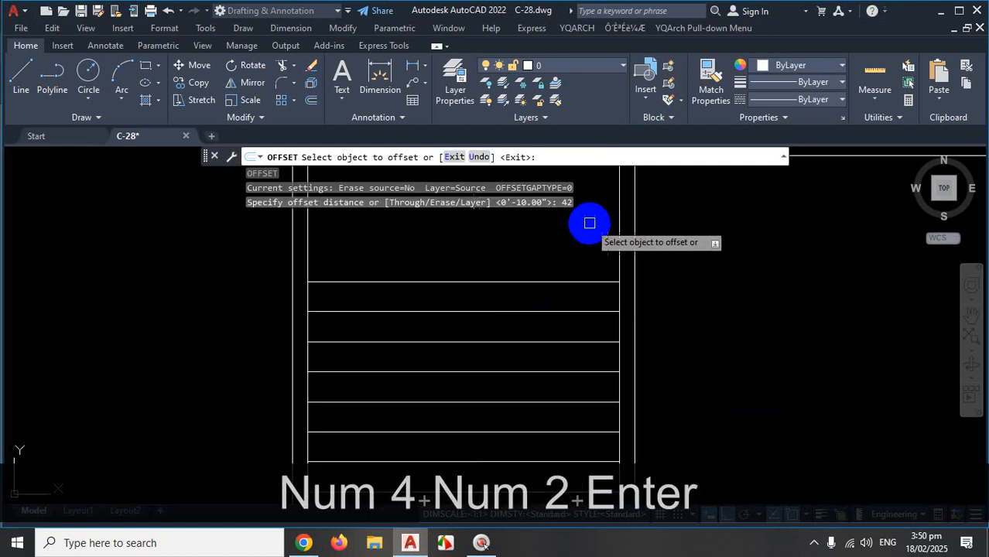
{"action": "left_click", "coordinate": [615, 233]}
{"action": "left_click", "coordinate": [534, 250]}
{"action": "scroll", "coordinate": [588, 249], "scroll_direction": "down", "scroll_amount": 4}
{"action": "scroll", "coordinate": [503, 234], "scroll_direction": "up", "scroll_amount": 4}
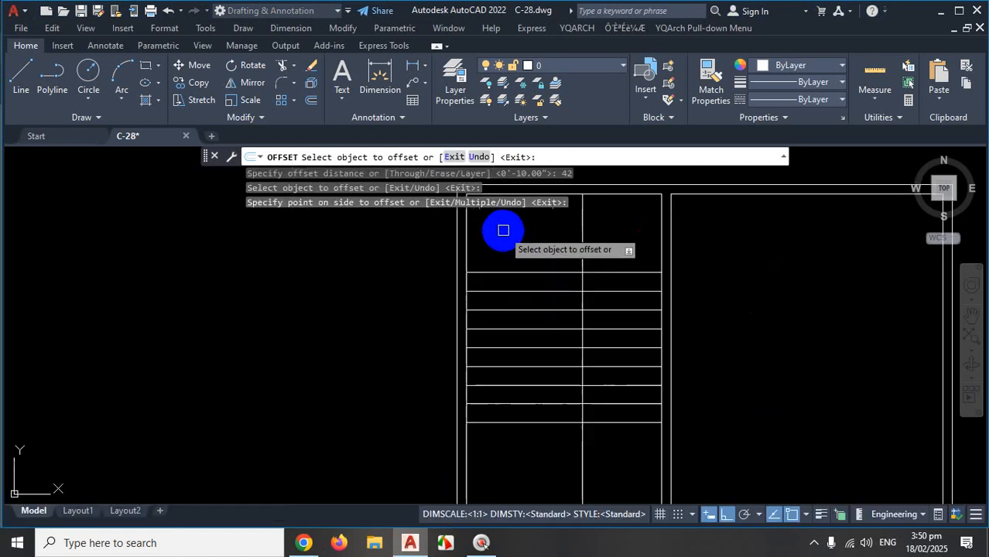
{"action": "left_click", "coordinate": [444, 242]}
{"action": "left_click", "coordinate": [557, 249]}
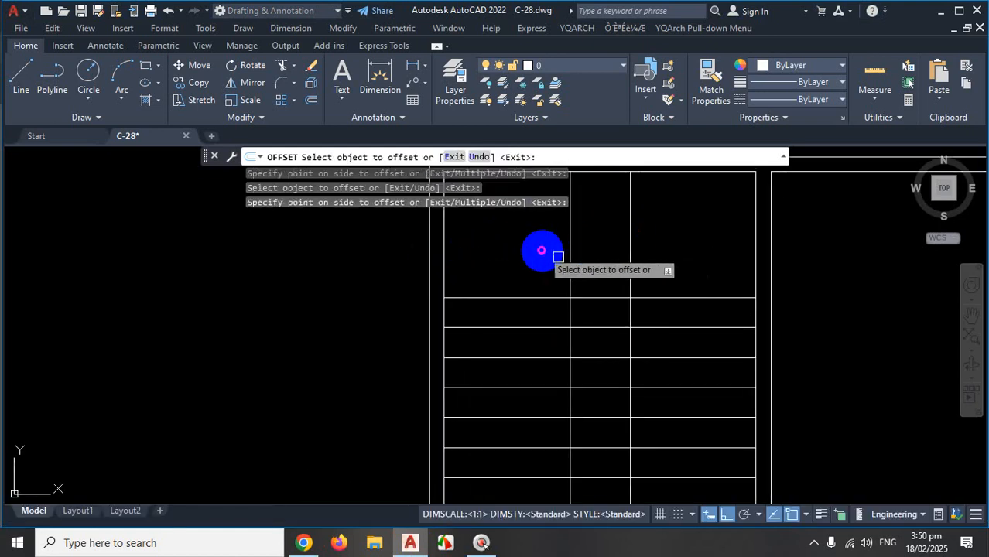
{"action": "scroll", "coordinate": [667, 251], "scroll_direction": "down", "scroll_amount": 4}
{"action": "key", "text": "Escape"}
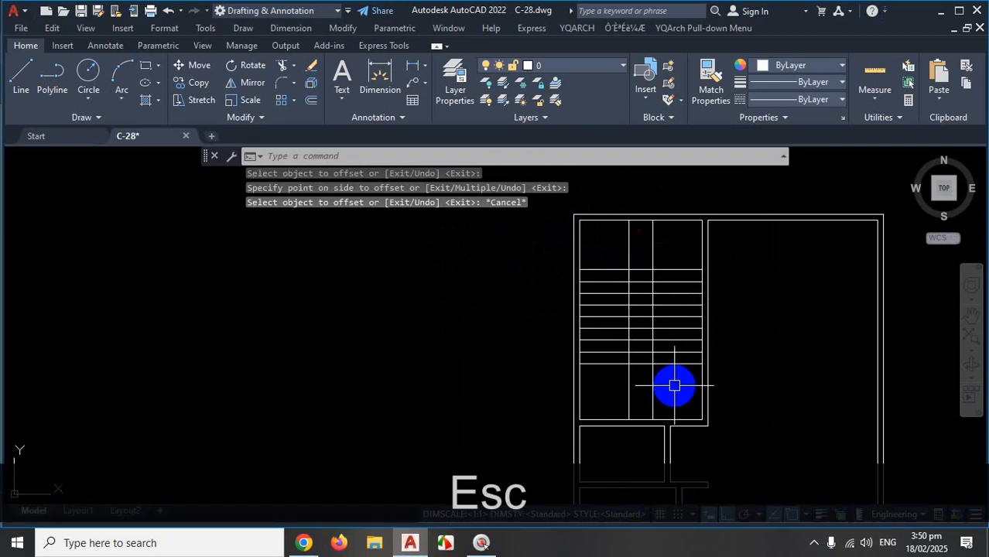
Fence-trim the tread lines out of the central well with TR, leaving two flights.
{"action": "type", "text": "TR"}
{"action": "key", "text": "space"}
{"action": "left_click_drag", "start_coordinate": [665, 386], "coordinate": [624, 393]}
{"action": "scroll", "coordinate": [642, 280], "scroll_direction": "up", "scroll_amount": 2}
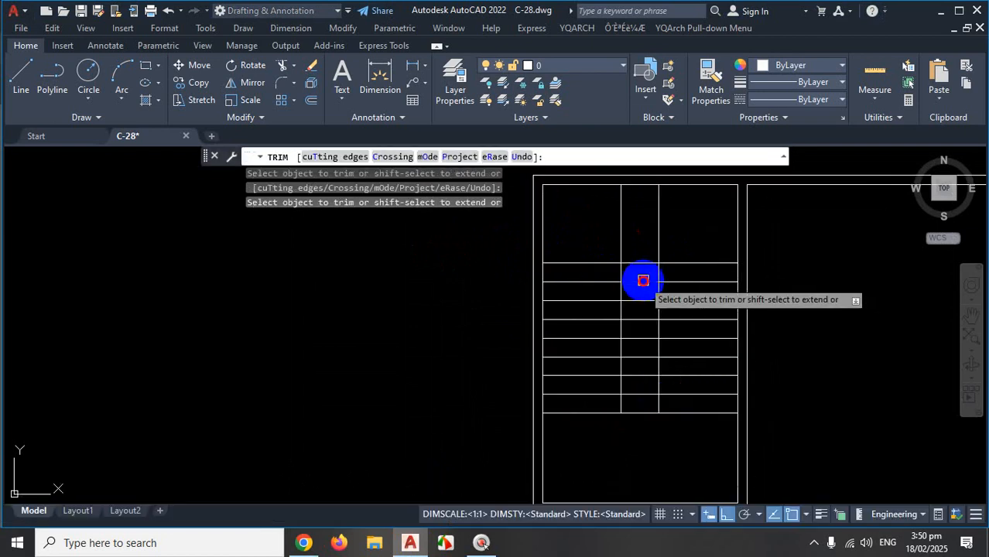
{"action": "left_click", "coordinate": [642, 301]}
{"action": "left_click_drag", "start_coordinate": [643, 301], "coordinate": [645, 440]}
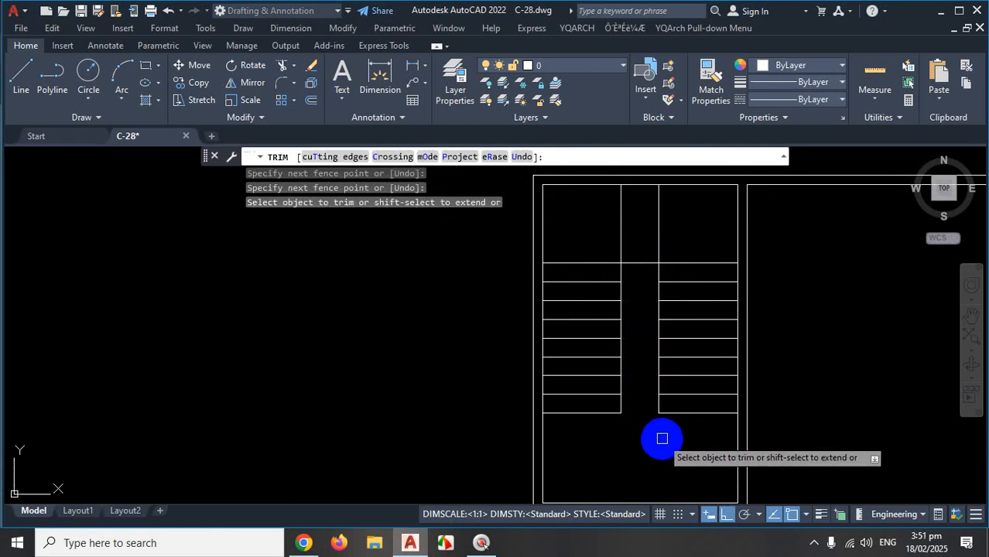
{"action": "key", "text": "Escape"}
{"action": "left_click", "coordinate": [817, 542]}
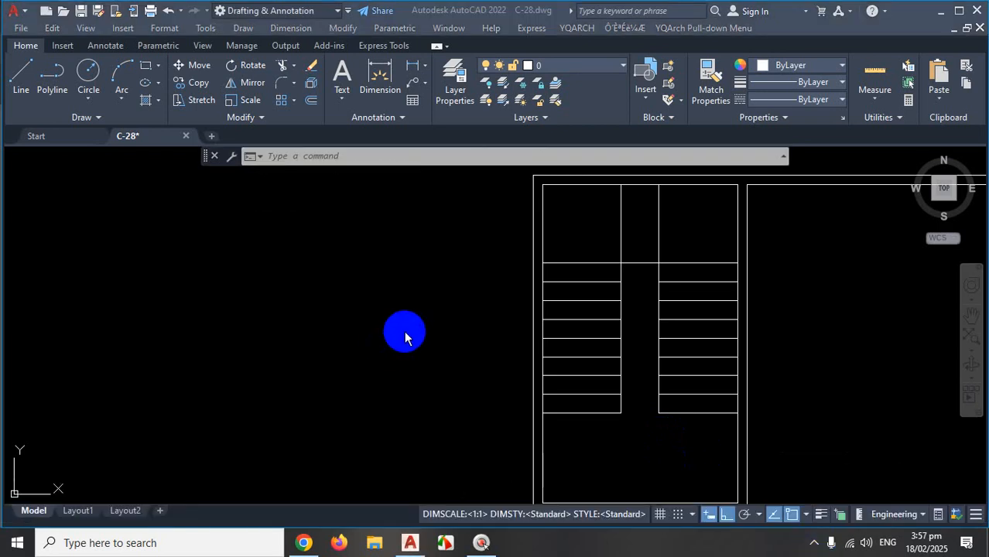
{"action": "left_click", "coordinate": [230, 233]}
{"action": "left_click", "coordinate": [296, 305]}
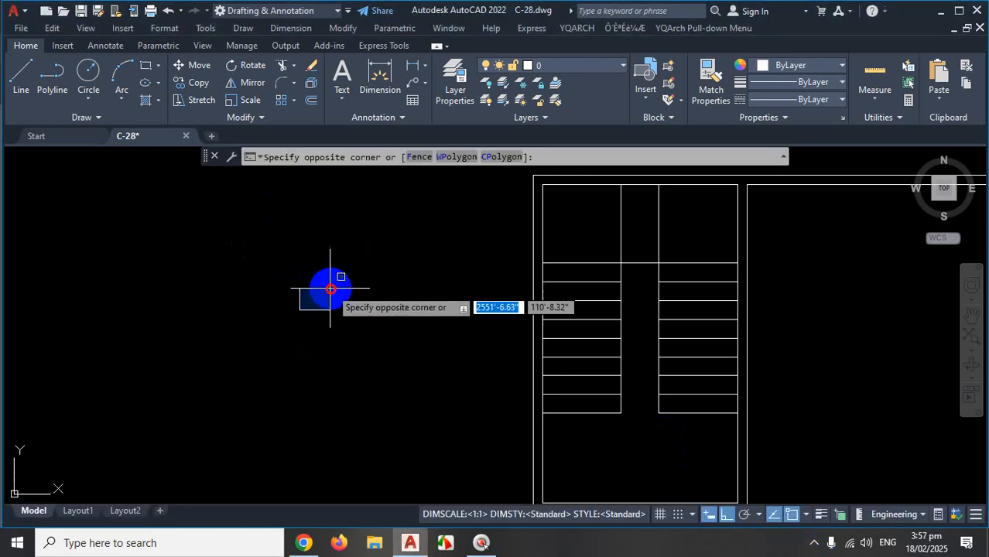
{"action": "scroll", "coordinate": [592, 280], "scroll_direction": "down", "scroll_amount": 2}
{"action": "scroll", "coordinate": [609, 280], "scroll_direction": "up", "scroll_amount": 7}
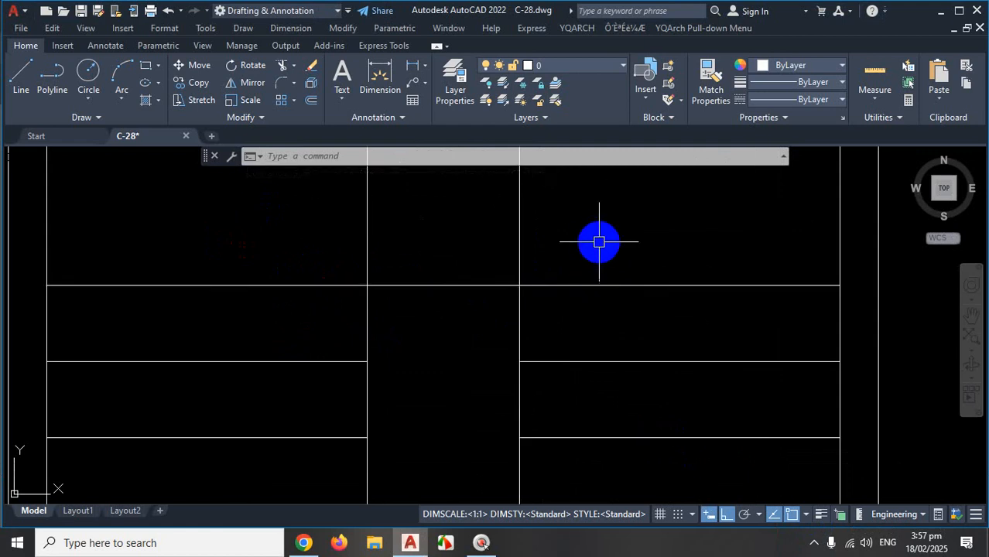
{"action": "key", "text": "ctrl+1"}
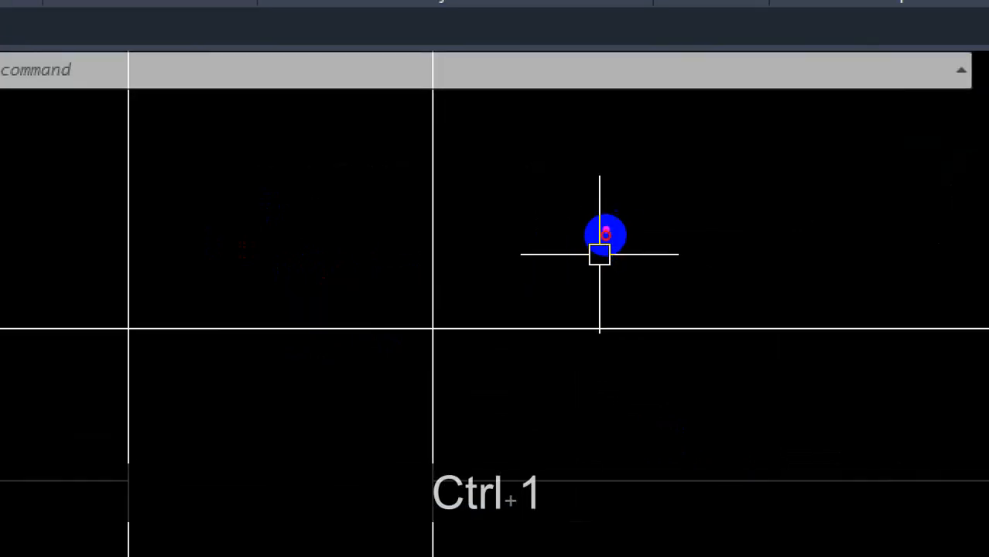
{"action": "key", "text": "Escape"}
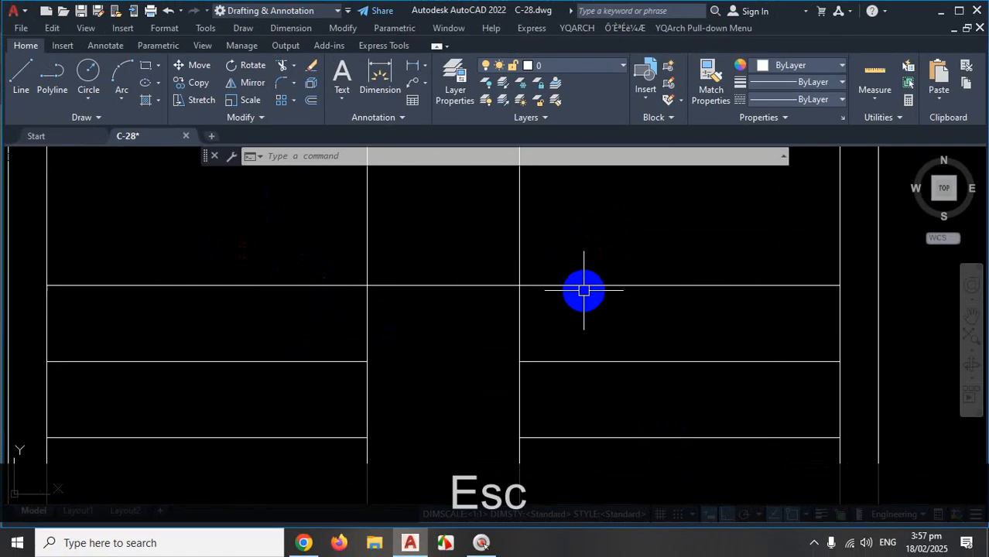
{"action": "left_click", "coordinate": [587, 288]}
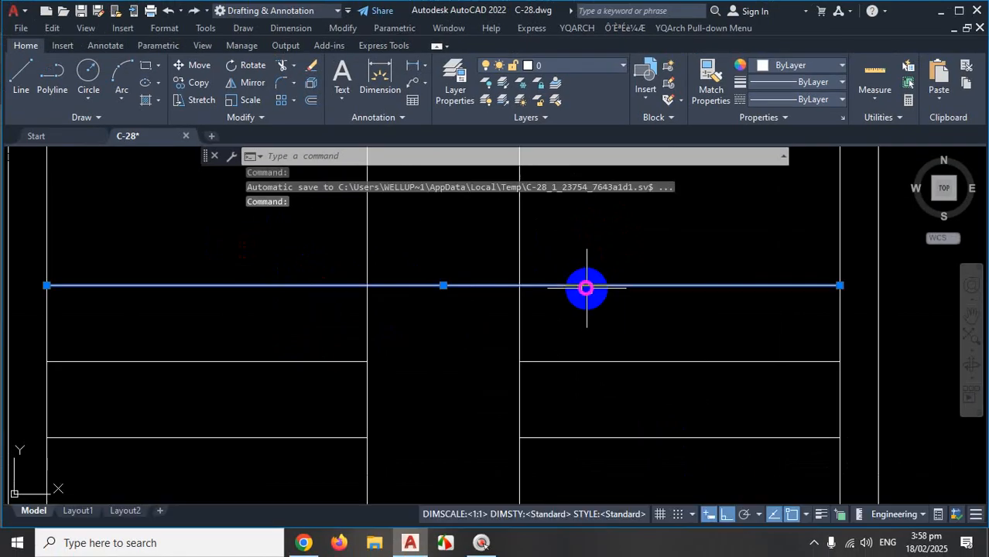
{"action": "key", "text": "Escape"}
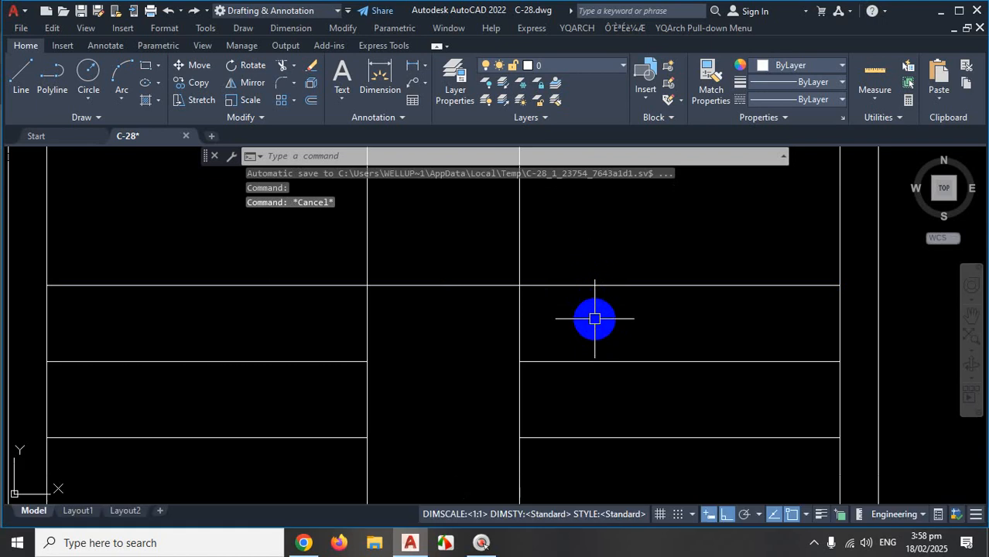
{"action": "type", "text": "OP"}
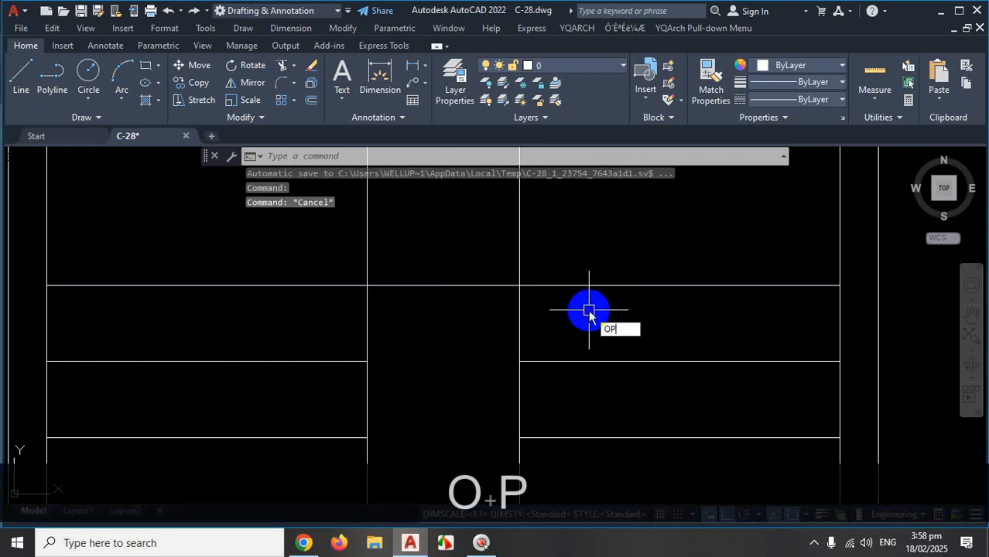
Open Options on the Selection tab, then apply and close without changing anything.
{"action": "key", "text": "Return"}
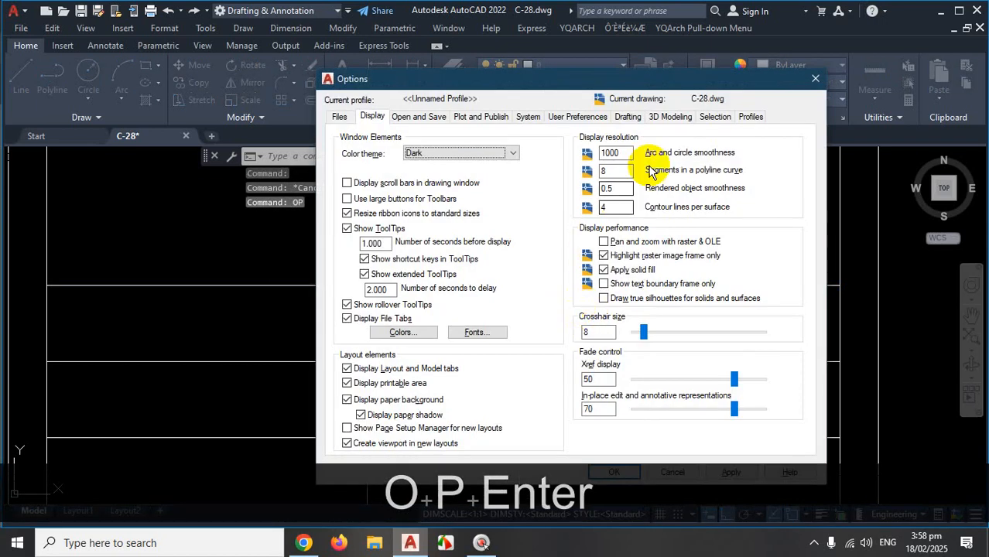
{"action": "left_click", "coordinate": [716, 117]}
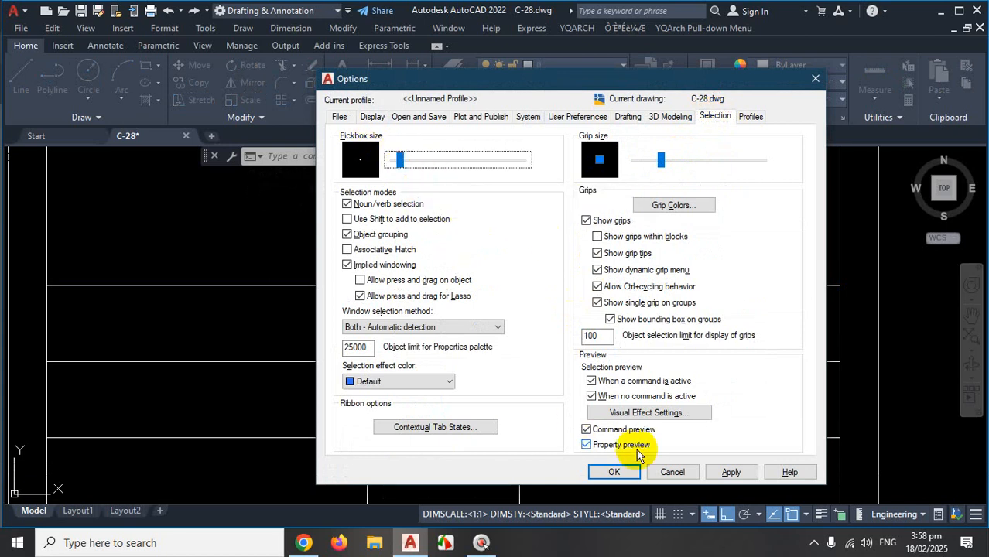
{"action": "left_click", "coordinate": [731, 472]}
{"action": "left_click", "coordinate": [615, 473]}
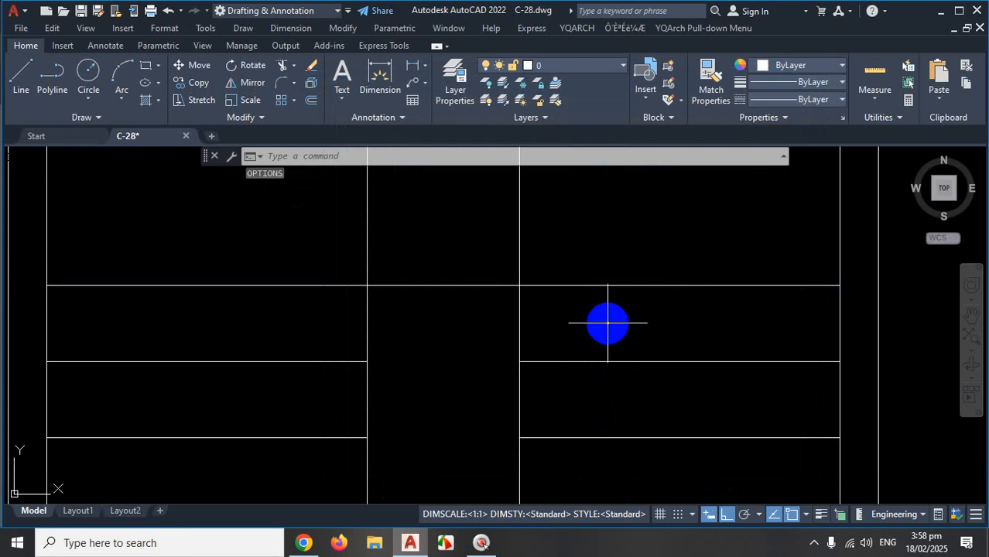
{"action": "scroll", "coordinate": [623, 288], "scroll_direction": "up", "scroll_amount": 5}
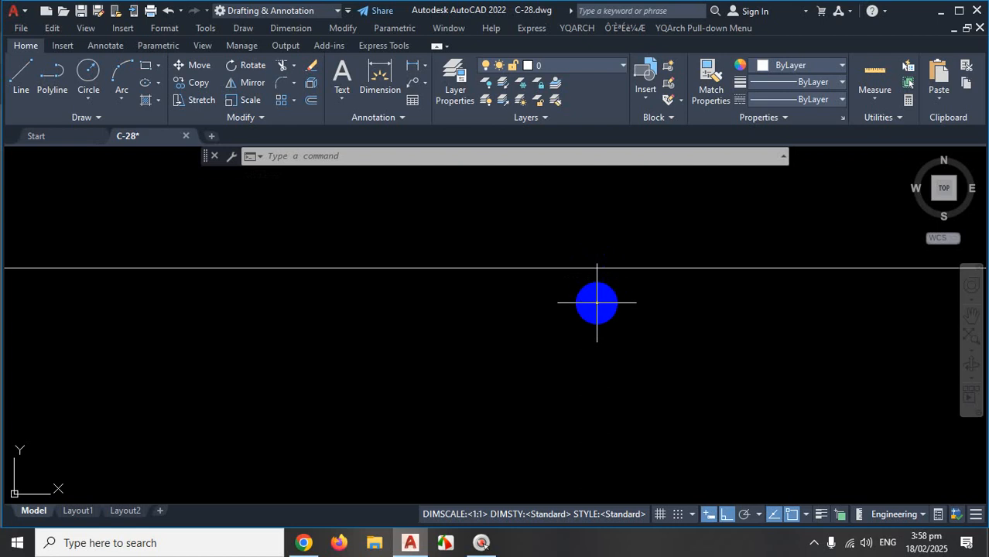
Enlarge the pickbox size with the Selection slider in Options, then apply and close.
{"action": "type", "text": "op"}
{"action": "key", "text": "Return"}
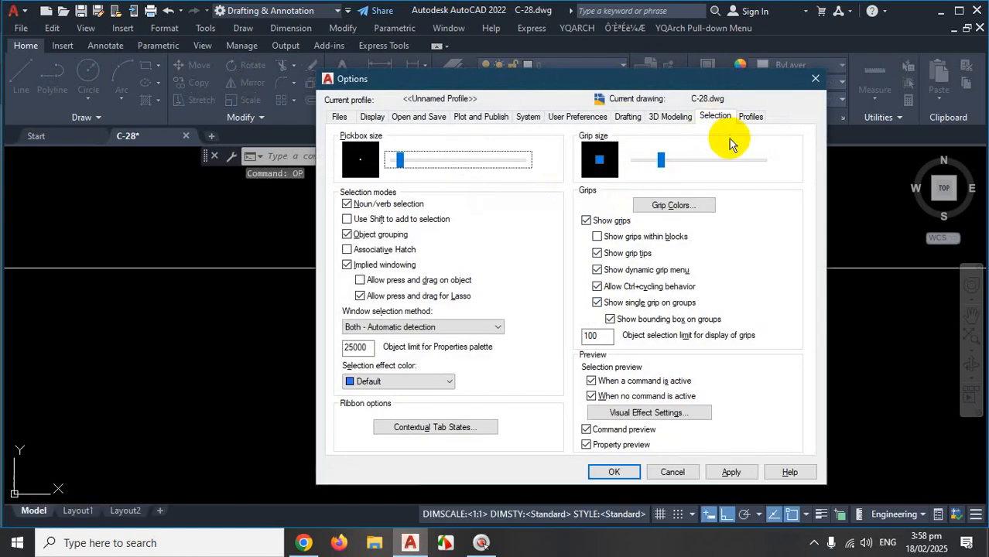
{"action": "left_click_drag", "start_coordinate": [399, 163], "coordinate": [437, 164]}
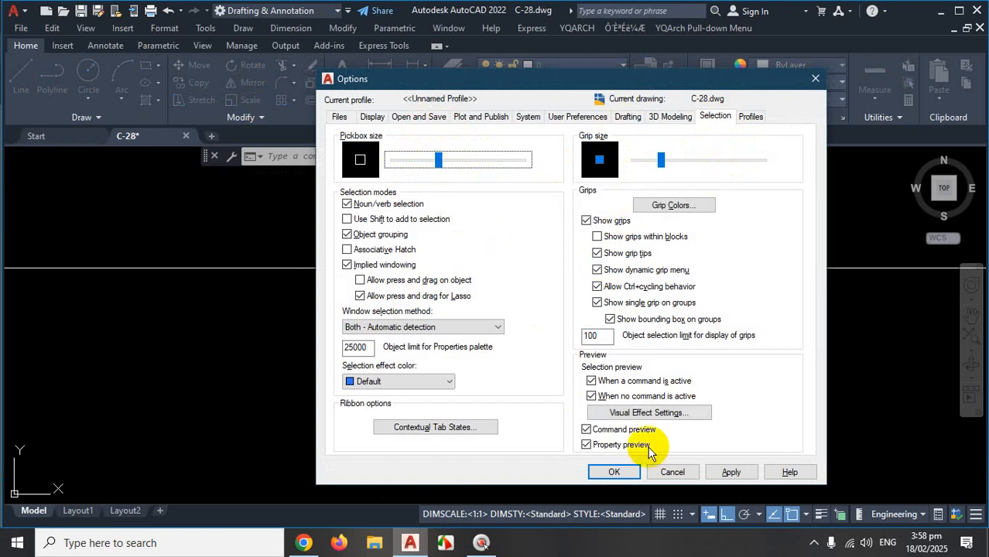
{"action": "left_click", "coordinate": [730, 472]}
{"action": "left_click", "coordinate": [607, 474]}
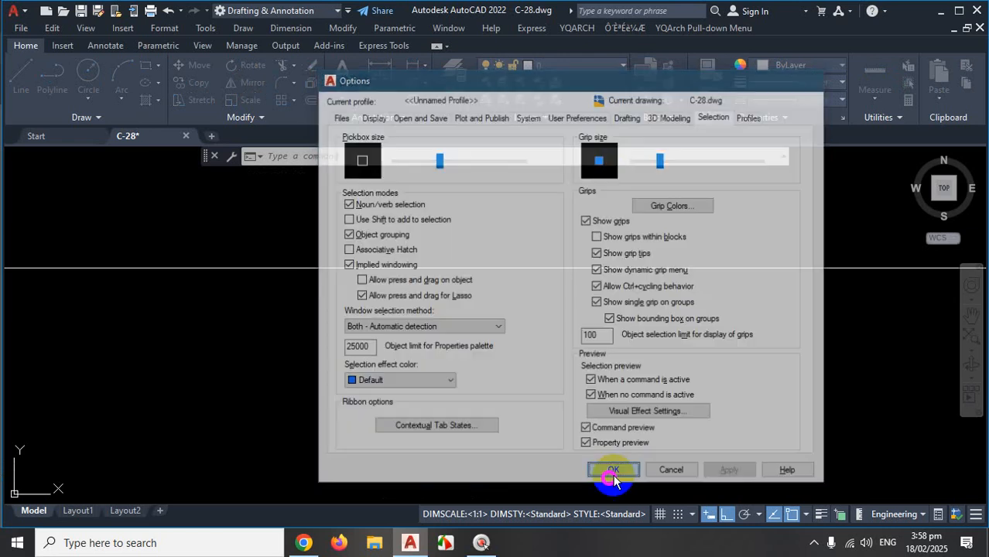
{"action": "scroll", "coordinate": [626, 273], "scroll_direction": "down", "scroll_amount": 2}
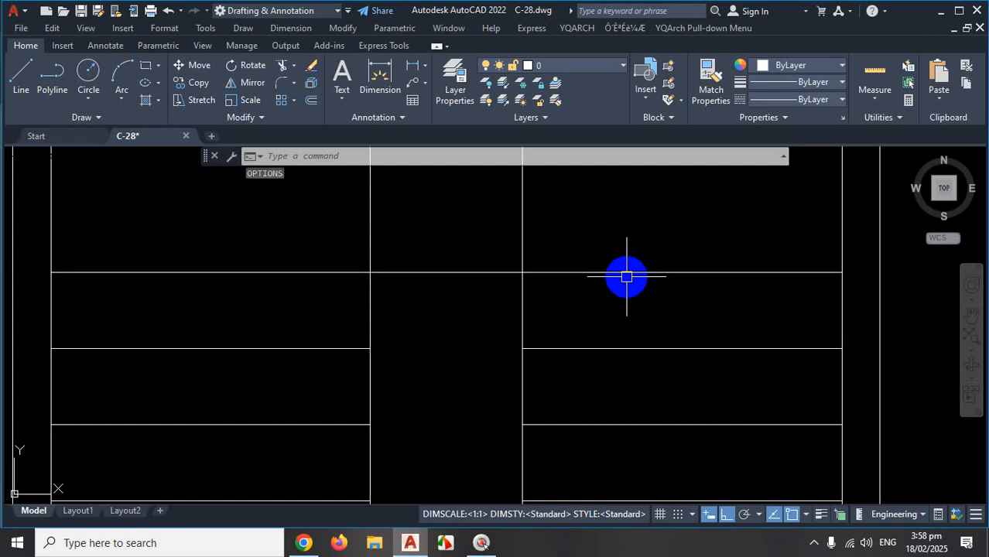
{"action": "left_click", "coordinate": [626, 271]}
{"action": "left_click", "coordinate": [598, 348]}
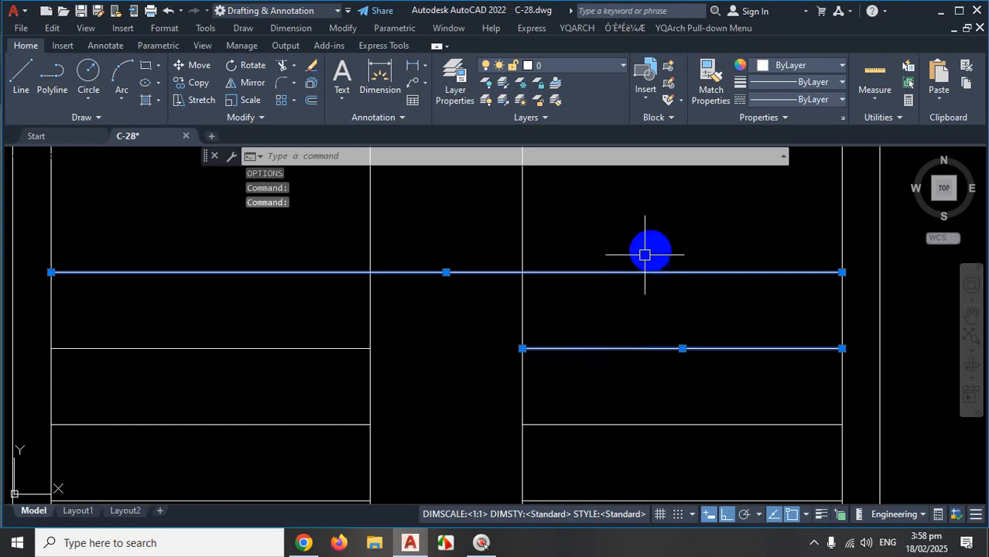
{"action": "left_click", "coordinate": [523, 281]}
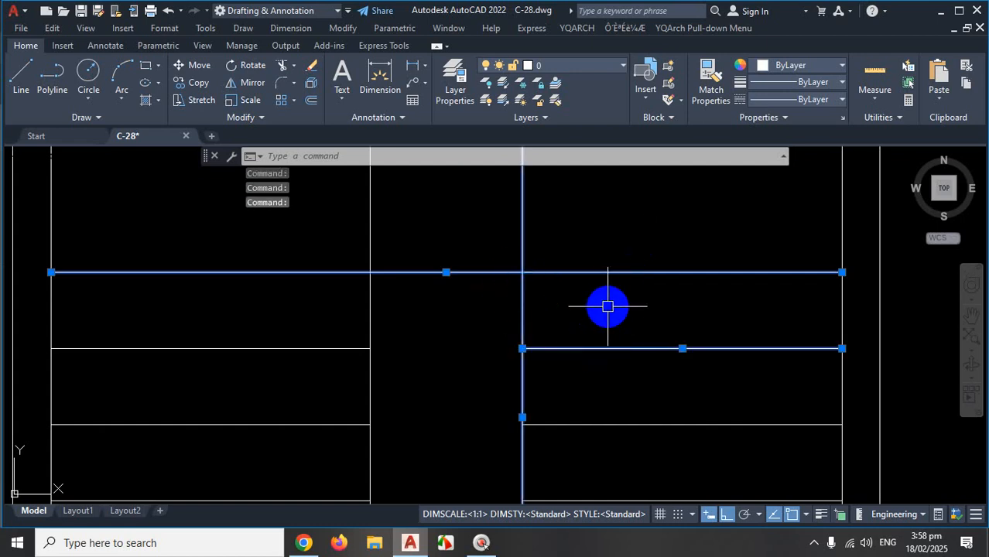
{"action": "key", "text": "Escape"}
{"action": "scroll", "coordinate": [615, 331], "scroll_direction": "down", "scroll_amount": 2}
{"action": "scroll", "coordinate": [615, 331], "scroll_direction": "down", "scroll_amount": 2}
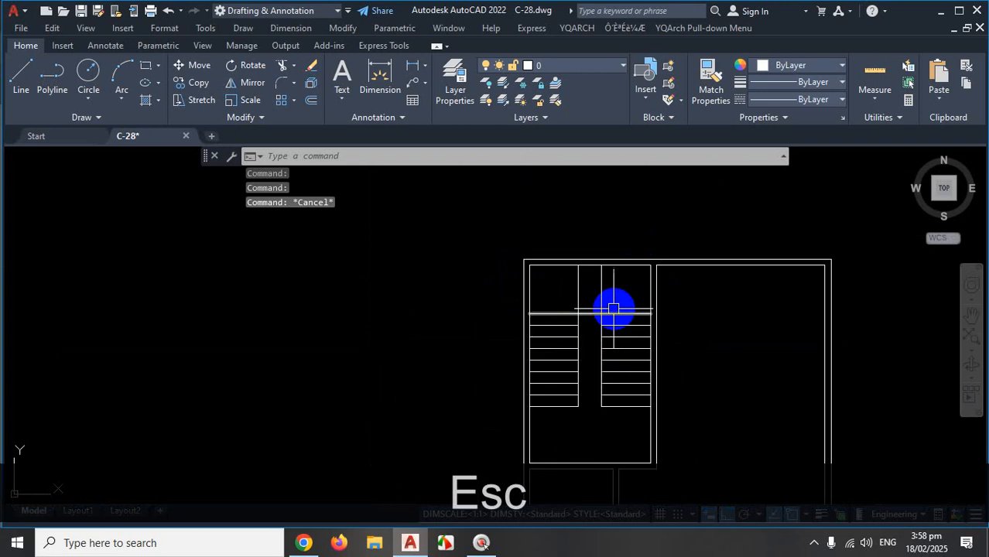
{"action": "scroll", "coordinate": [612, 309], "scroll_direction": "up", "scroll_amount": 2}
{"action": "scroll", "coordinate": [547, 282], "scroll_direction": "up", "scroll_amount": 2}
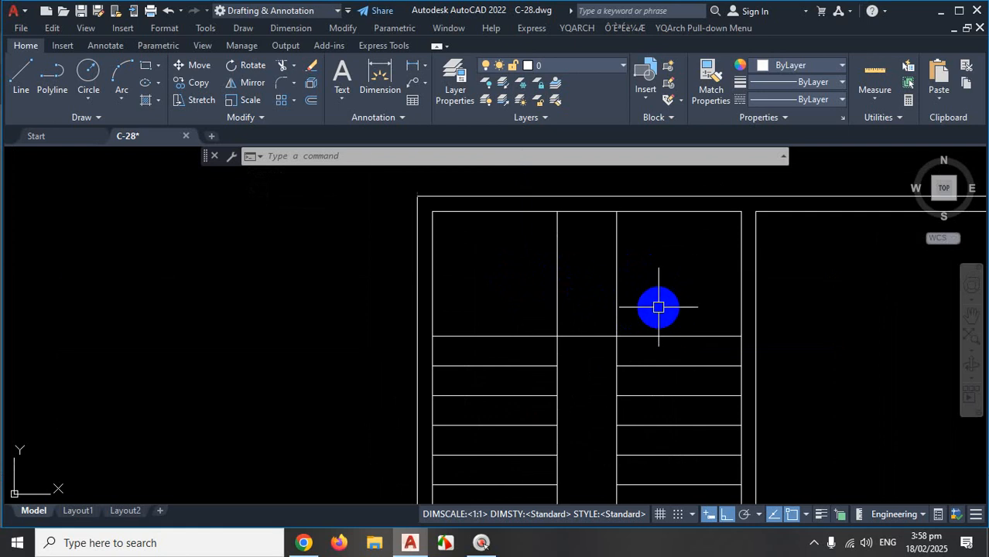
{"action": "key", "text": "ctrl+1"}
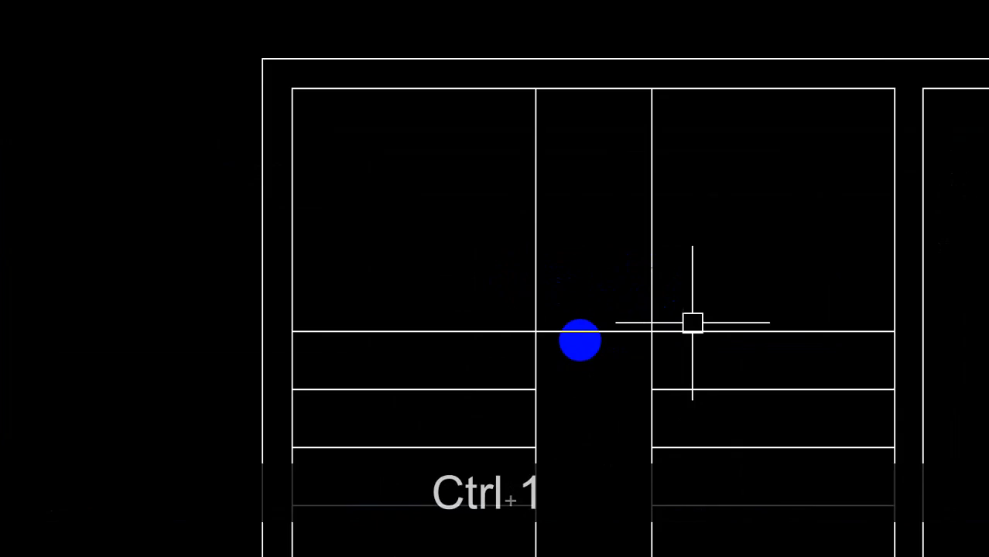
{"action": "left_click", "coordinate": [579, 338]}
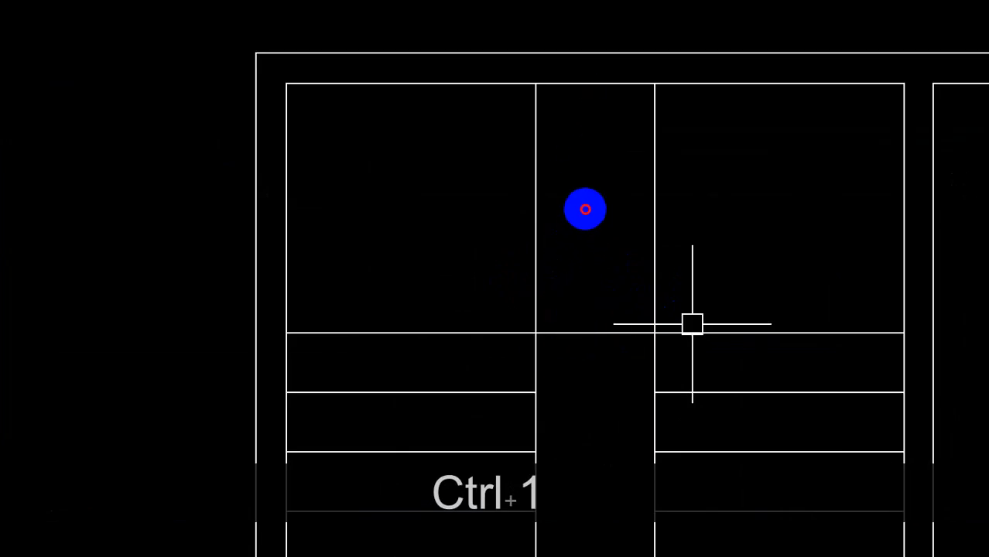
{"action": "mouse_move", "coordinate": [592, 77]}
{"action": "left_mouse_down"}
{"action": "mouse_move", "coordinate": [580, 250]}
{"action": "mouse_move", "coordinate": [588, 339]}
{"action": "mouse_move", "coordinate": [587, 205]}
{"action": "mouse_move", "coordinate": [585, 328]}
{"action": "left_mouse_up"}
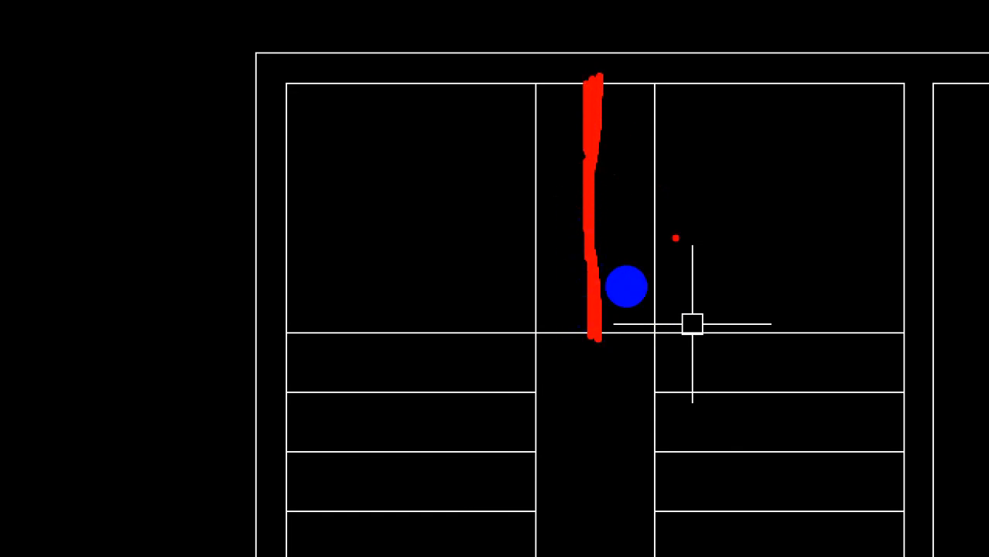
{"action": "key", "text": "Escape"}
{"action": "left_click", "coordinate": [608, 283]}
{"action": "left_click", "coordinate": [626, 271]}
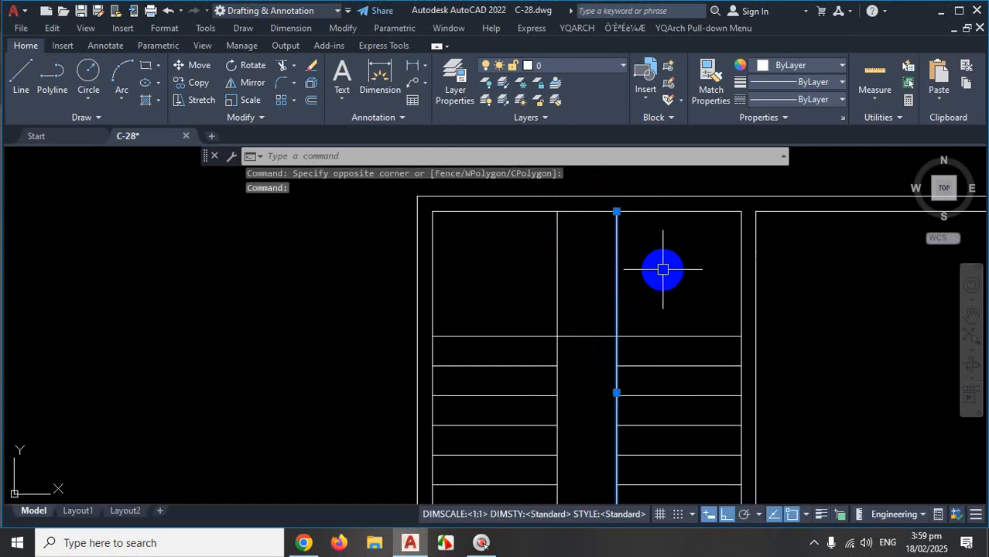
{"action": "key", "text": "Escape"}
{"action": "type", "text": "o"}
{"action": "key", "text": "Return"}
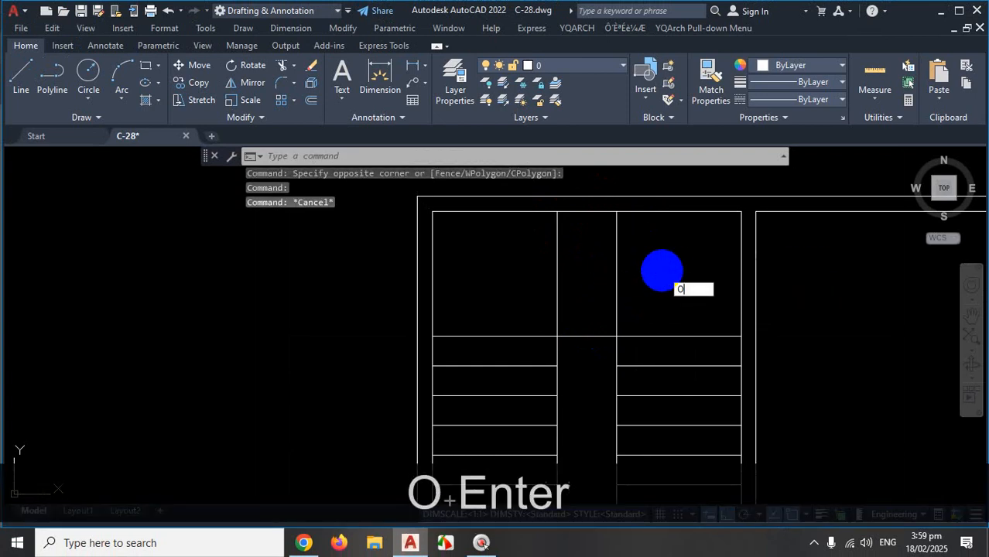
{"action": "type", "text": "10"}
{"action": "key", "text": "Return"}
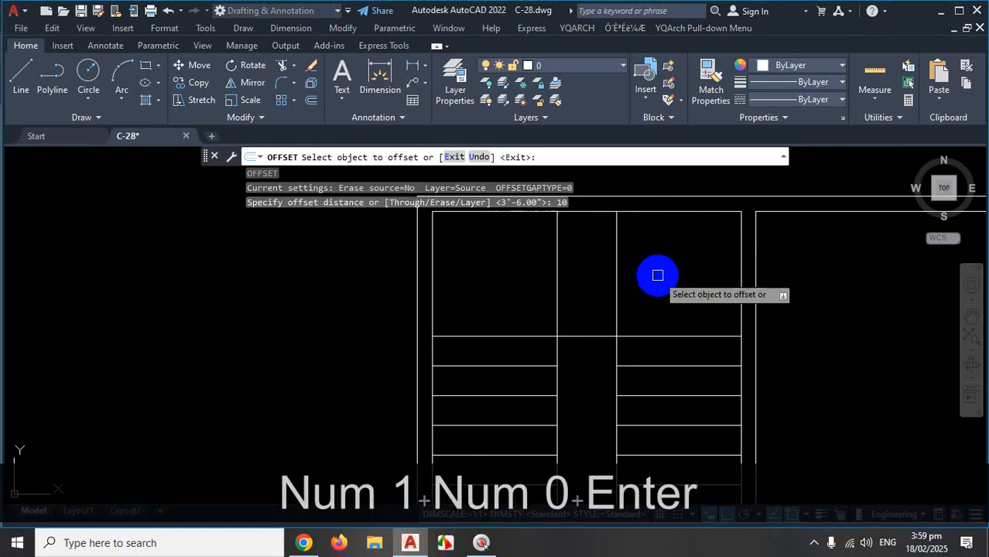
{"action": "left_click", "coordinate": [615, 275]}
{"action": "left_click", "coordinate": [597, 281]}
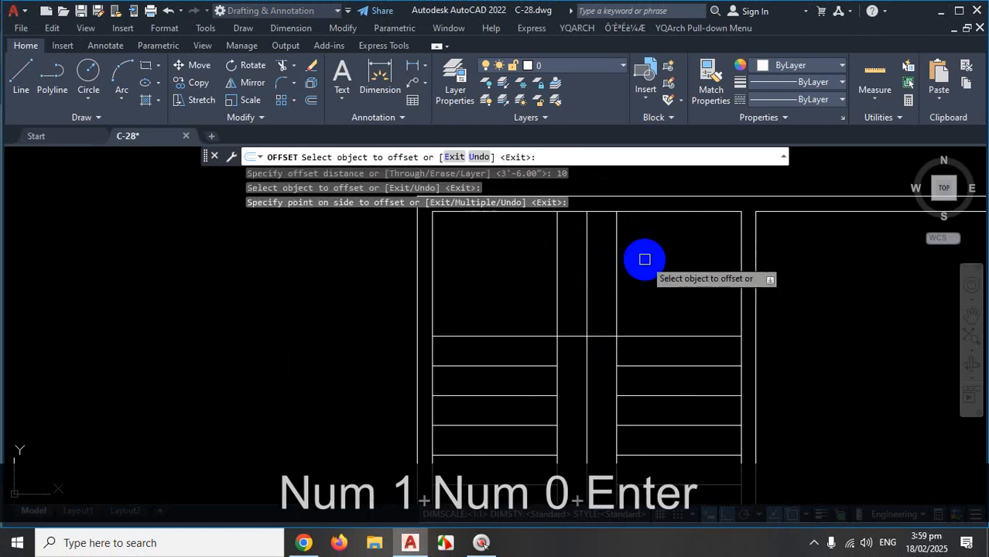
{"action": "key", "text": "Escape"}
{"action": "scroll", "coordinate": [641, 260], "scroll_direction": "down", "scroll_amount": 3}
{"action": "scroll", "coordinate": [618, 370], "scroll_direction": "up", "scroll_amount": 3}
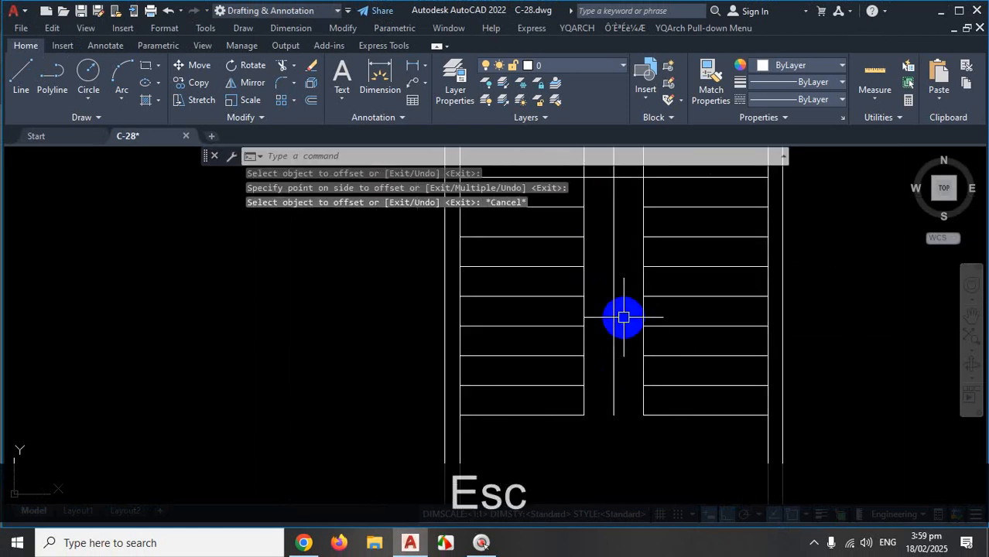
{"action": "type", "text": "tr"}
{"action": "key", "text": "space"}
{"action": "scroll", "coordinate": [629, 312], "scroll_direction": "down", "scroll_amount": 2}
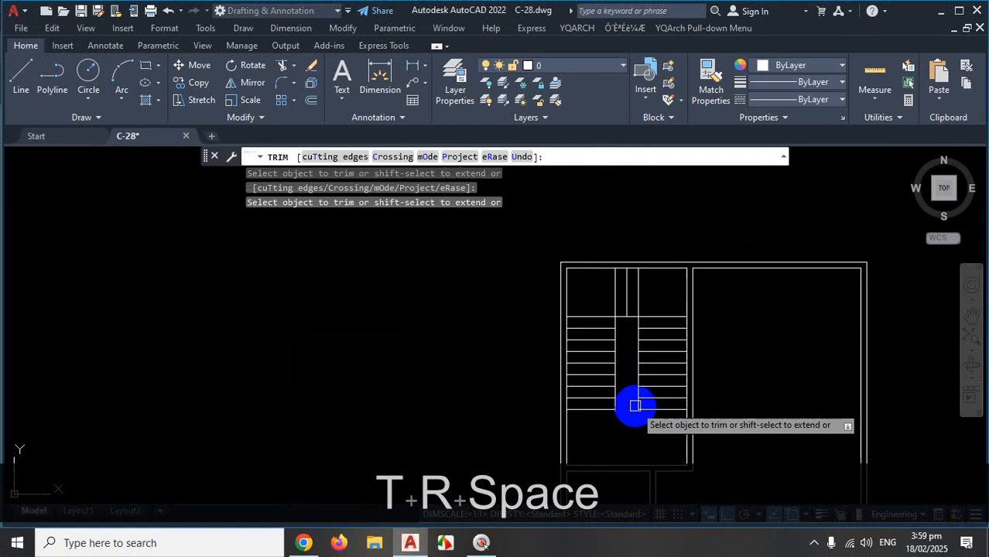
{"action": "scroll", "coordinate": [660, 295], "scroll_direction": "up", "scroll_amount": 3}
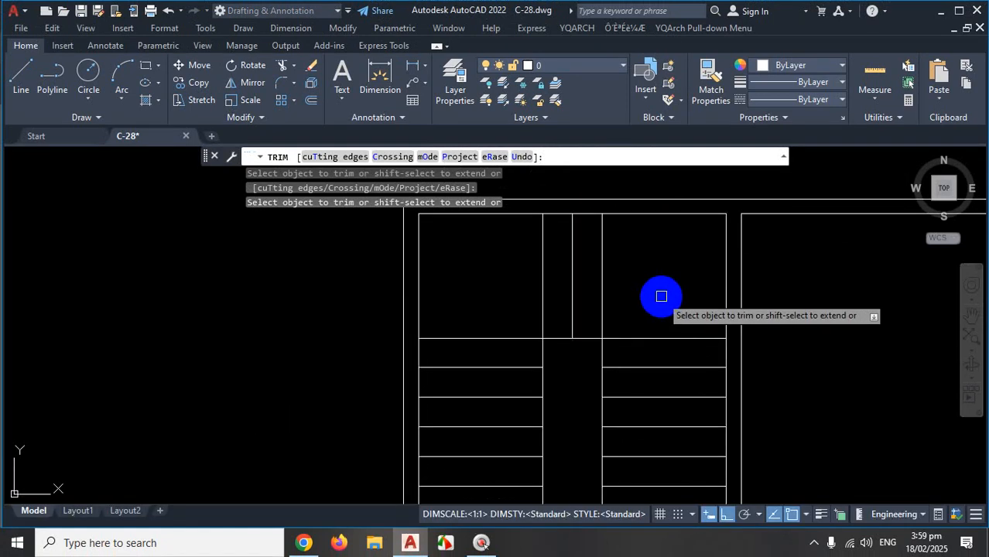
{"action": "key", "text": "Escape"}
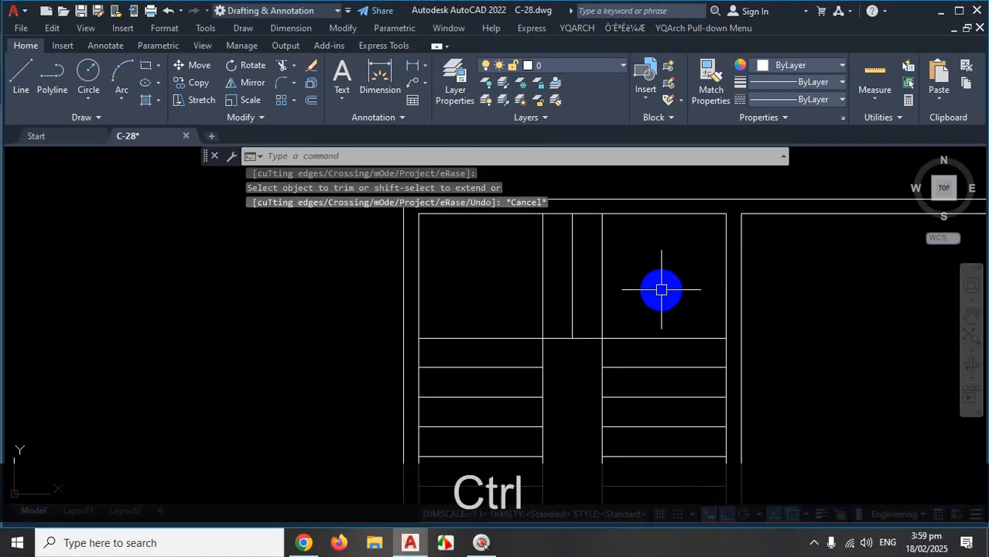
{"action": "key", "text": "ctrl+z"}
{"action": "key", "text": "ctrl+z"}
{"action": "key", "text": "ctrl+z"}
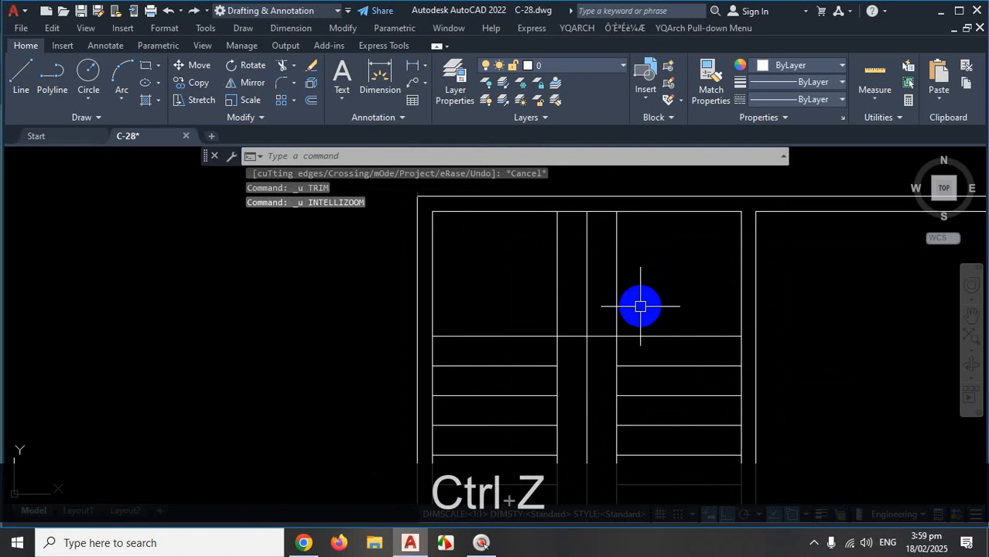
{"action": "key", "text": "ctrl+1"}
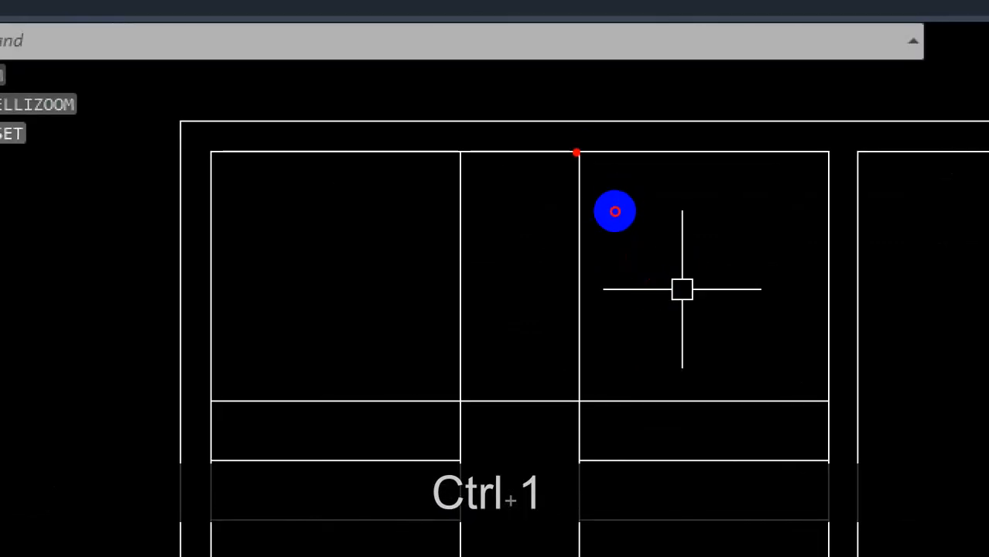
{"action": "left_click_drag", "start_coordinate": [575, 152], "coordinate": [584, 396]}
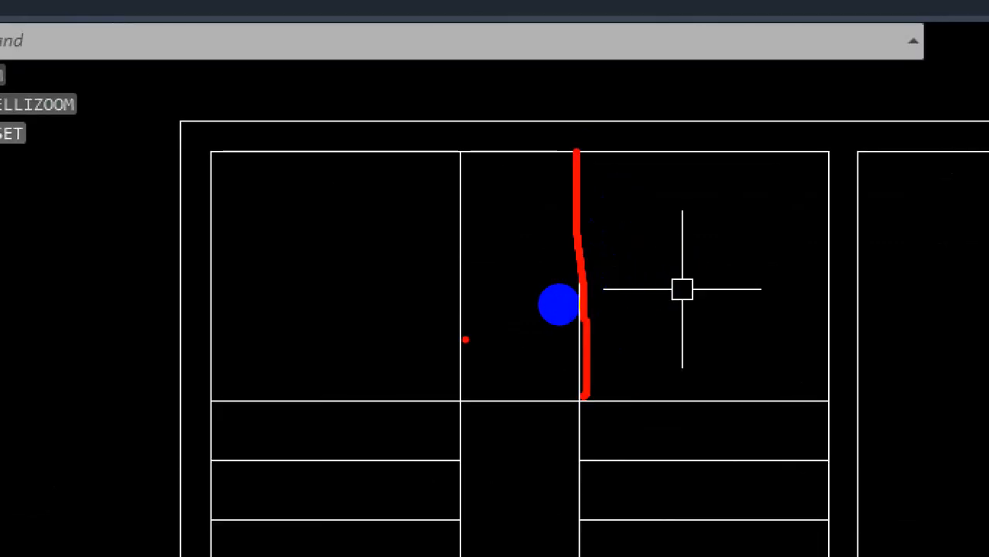
{"action": "left_click_drag", "start_coordinate": [574, 155], "coordinate": [571, 516]}
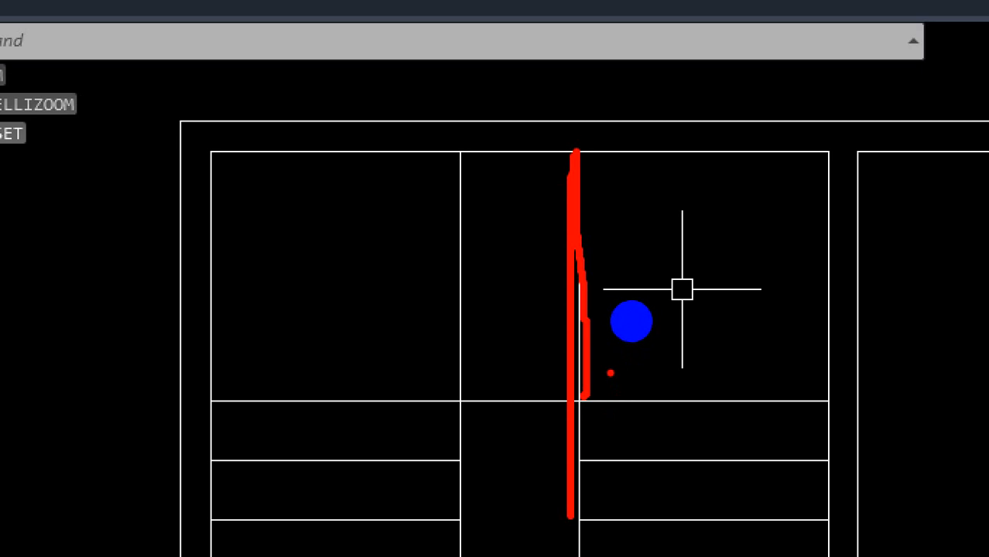
{"action": "key", "text": "Escape"}
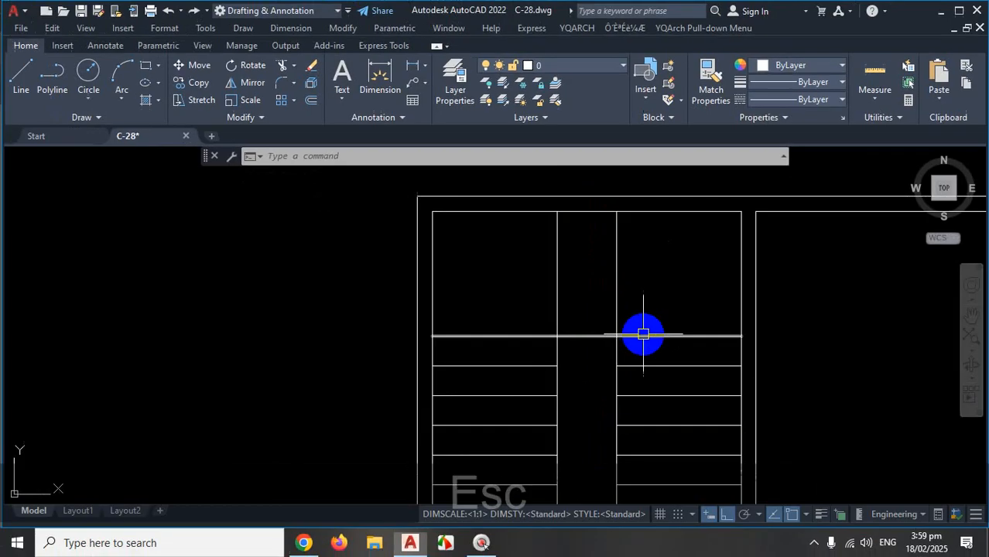
{"action": "key", "text": "ctrl+1"}
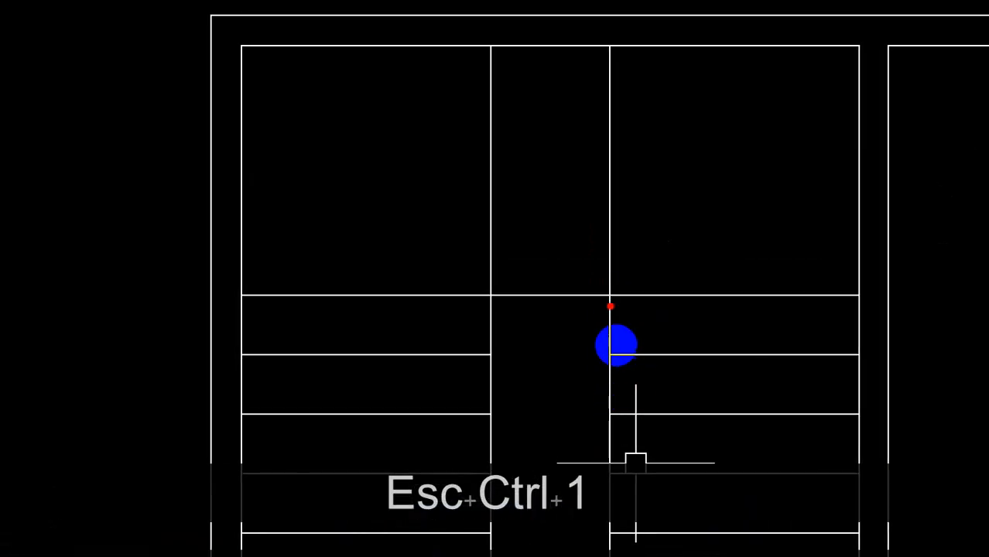
{"action": "mouse_move", "coordinate": [613, 326]}
{"action": "left_mouse_down"}
{"action": "mouse_move", "coordinate": [613, 338]}
{"action": "mouse_move", "coordinate": [593, 323]}
{"action": "left_mouse_up"}
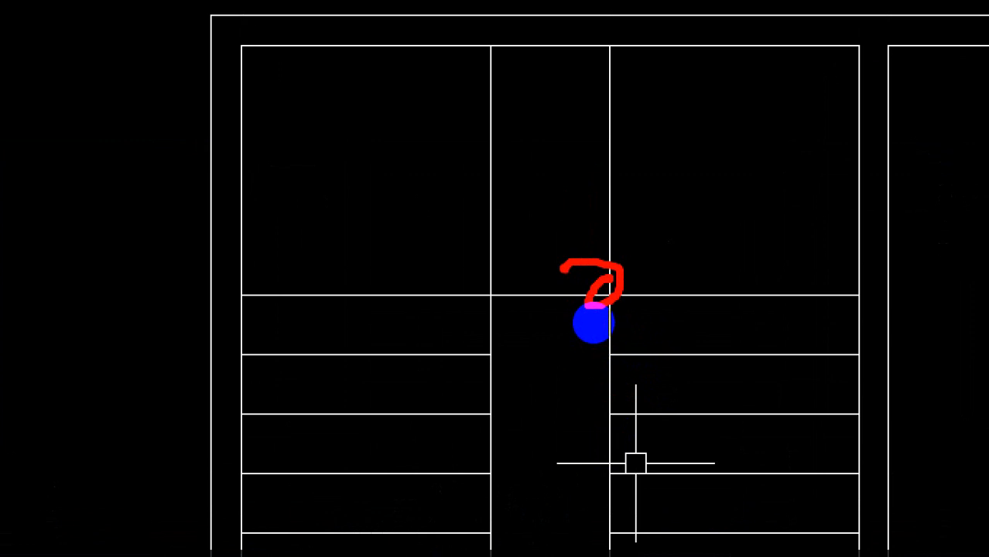
{"action": "key", "text": "Escape"}
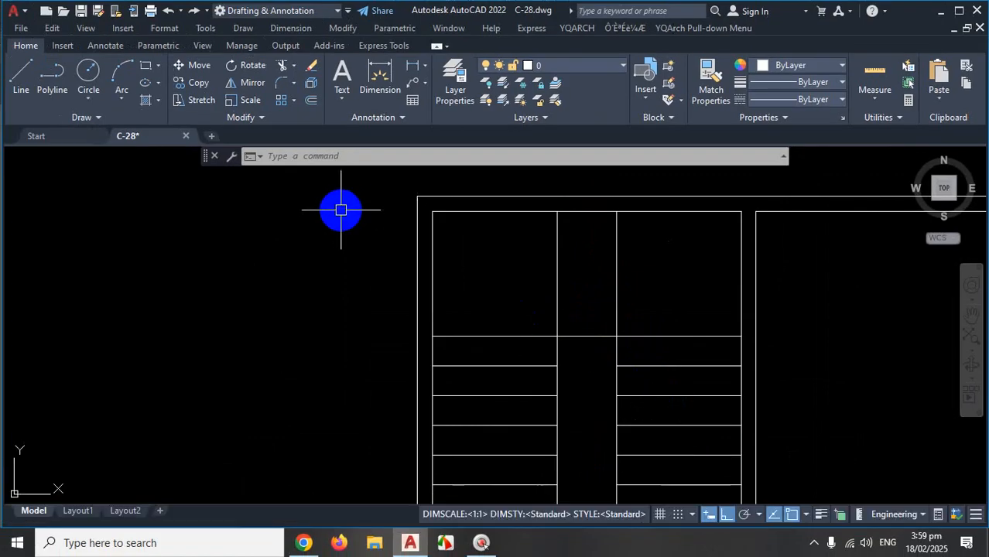
Expand the Modify panel slide-out and pin it open with its pin icon.
{"action": "left_click", "coordinate": [263, 116]}
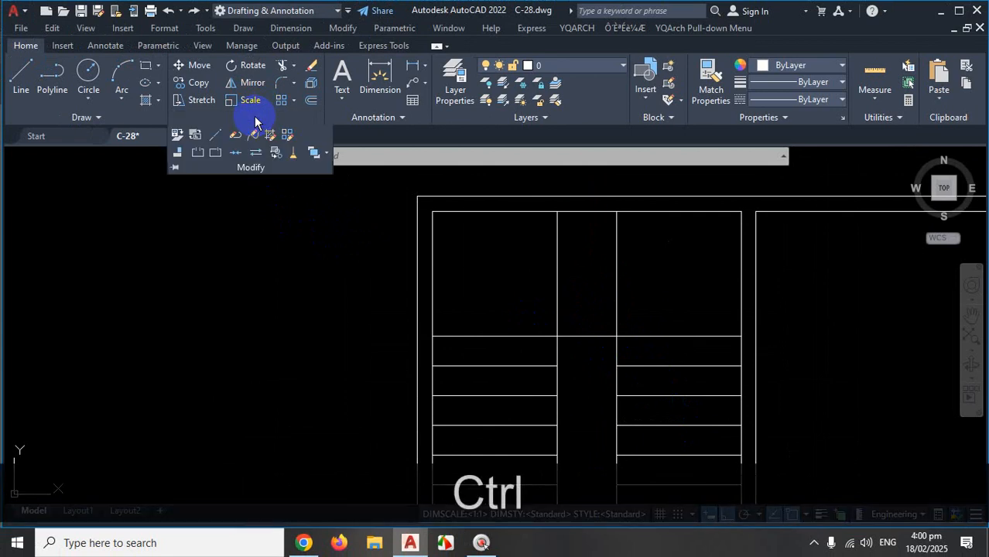
{"action": "key", "text": "ctrl+1"}
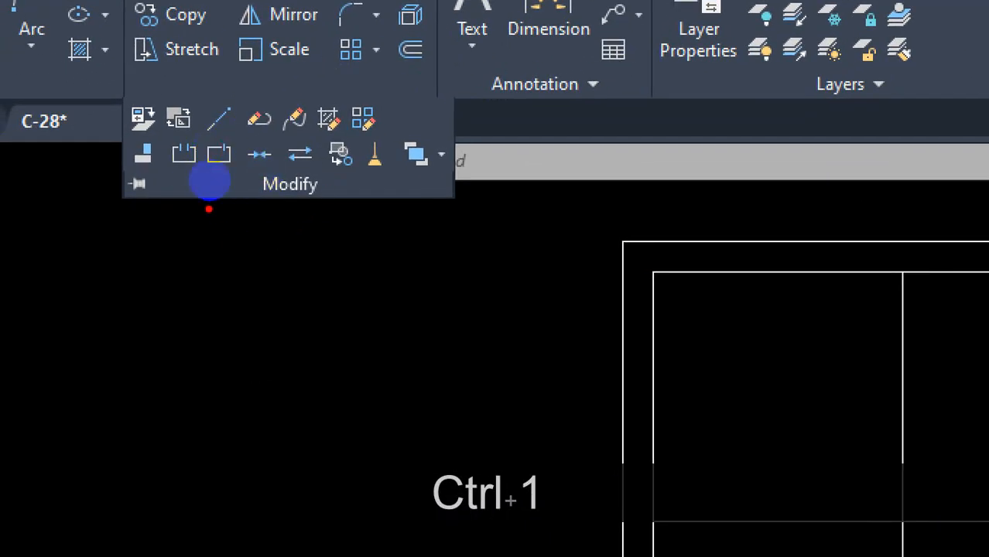
{"action": "left_click", "coordinate": [188, 162]}
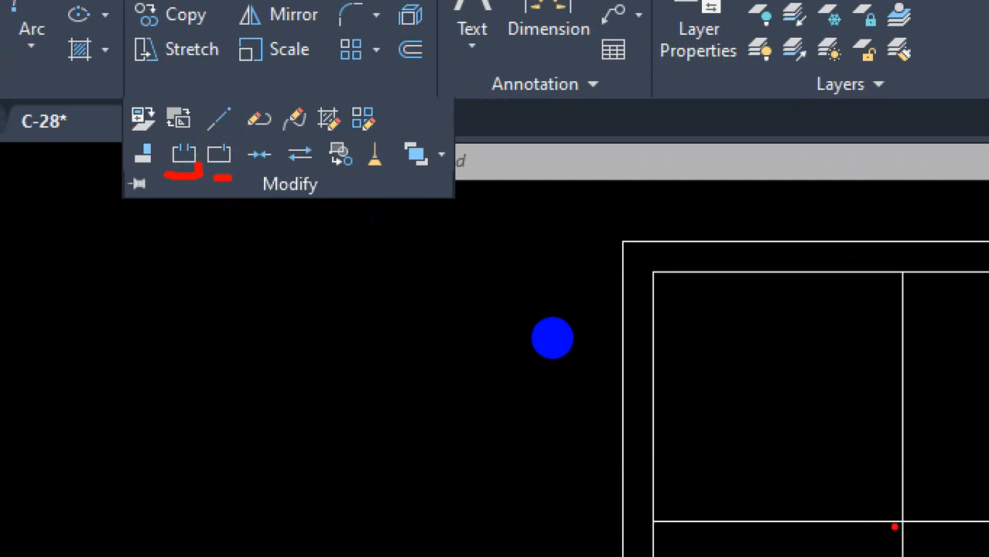
{"action": "left_click_drag", "start_coordinate": [895, 526], "coordinate": [901, 512]}
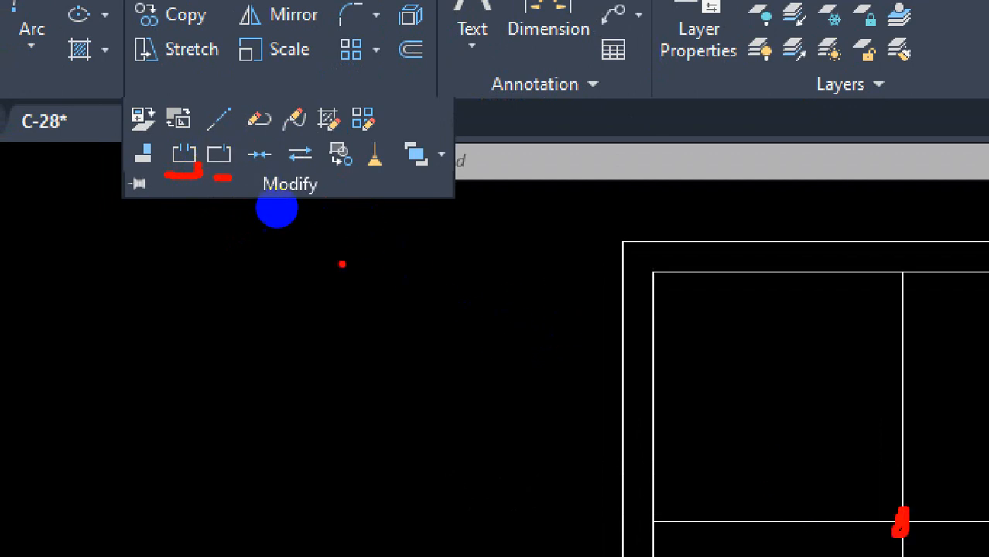
{"action": "mouse_move", "coordinate": [202, 145]}
{"action": "left_mouse_down"}
{"action": "mouse_move", "coordinate": [220, 165]}
{"action": "mouse_move", "coordinate": [226, 143]}
{"action": "left_mouse_up"}
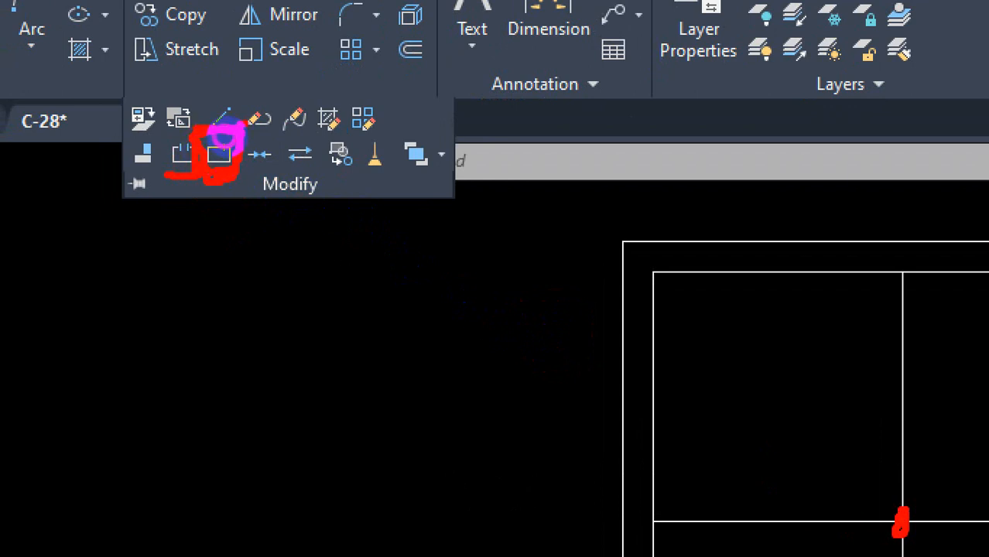
{"action": "key", "text": "Escape"}
{"action": "left_click", "coordinate": [246, 118]}
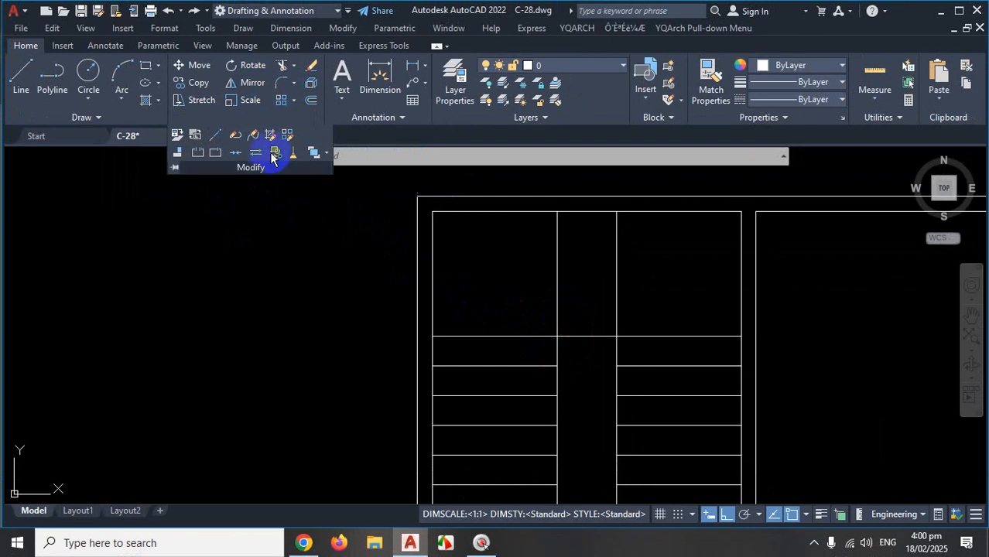
{"action": "left_click", "coordinate": [175, 169]}
{"action": "scroll", "coordinate": [288, 326], "scroll_direction": "down", "scroll_amount": 4}
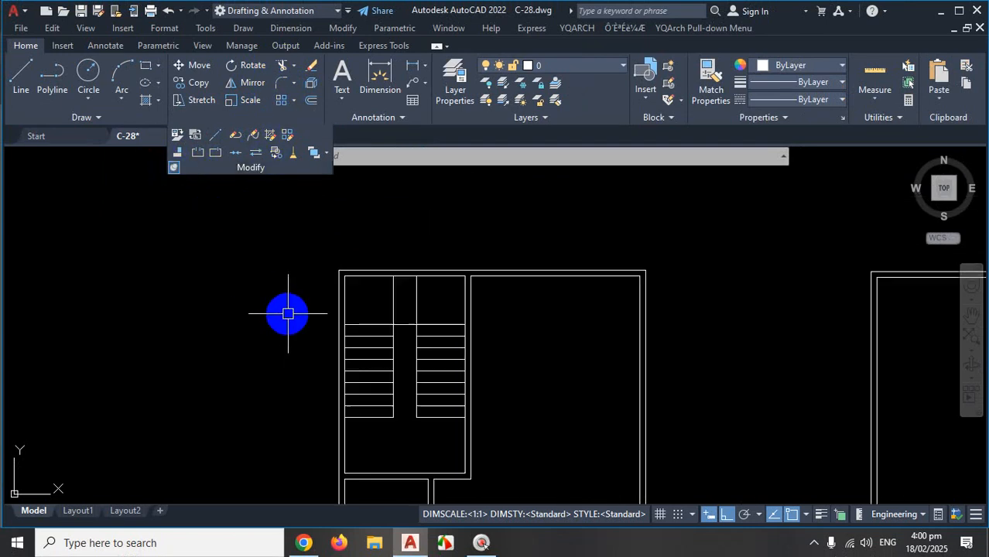
Use Break at Point to split the central vertical line at the landing edge.
{"action": "left_click", "coordinate": [215, 159]}
{"action": "scroll", "coordinate": [415, 261], "scroll_direction": "up", "scroll_amount": 5}
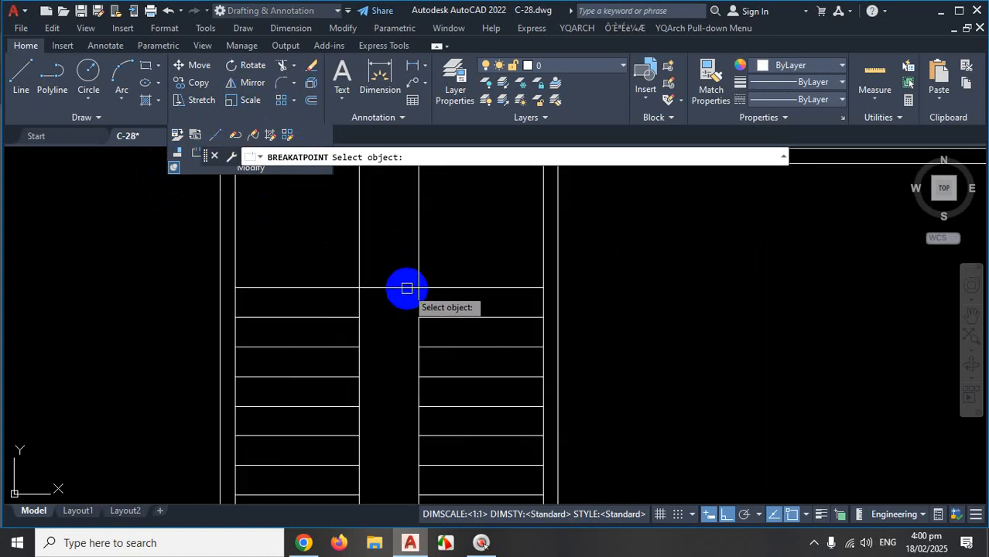
{"action": "key", "text": "ctrl+1"}
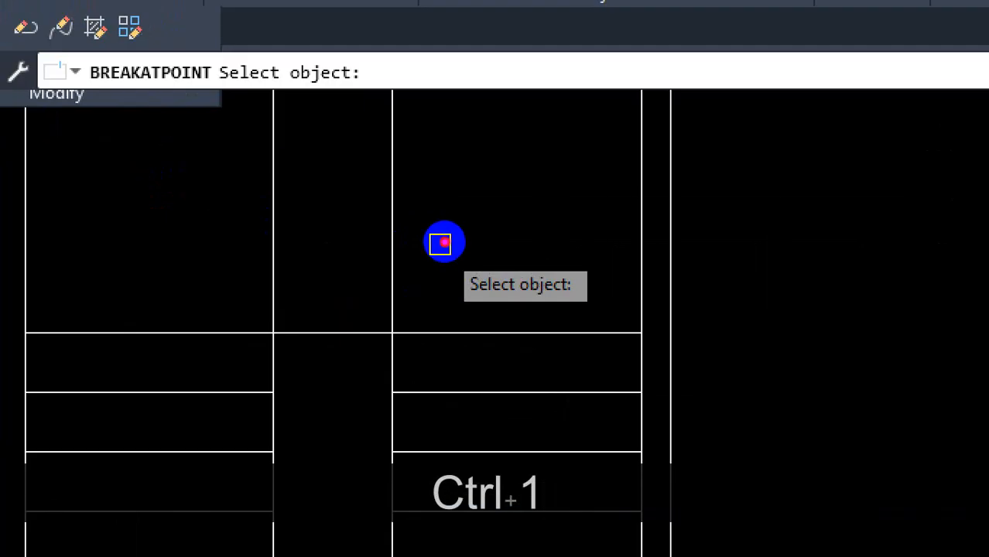
{"action": "left_click_drag", "start_coordinate": [397, 138], "coordinate": [394, 464]}
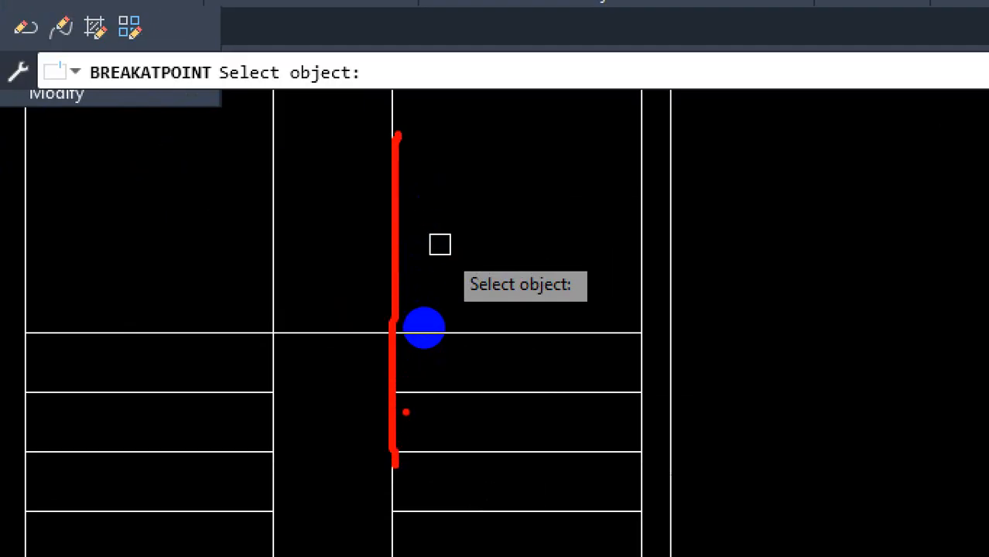
{"action": "key", "text": "Escape"}
{"action": "left_click", "coordinate": [418, 213]}
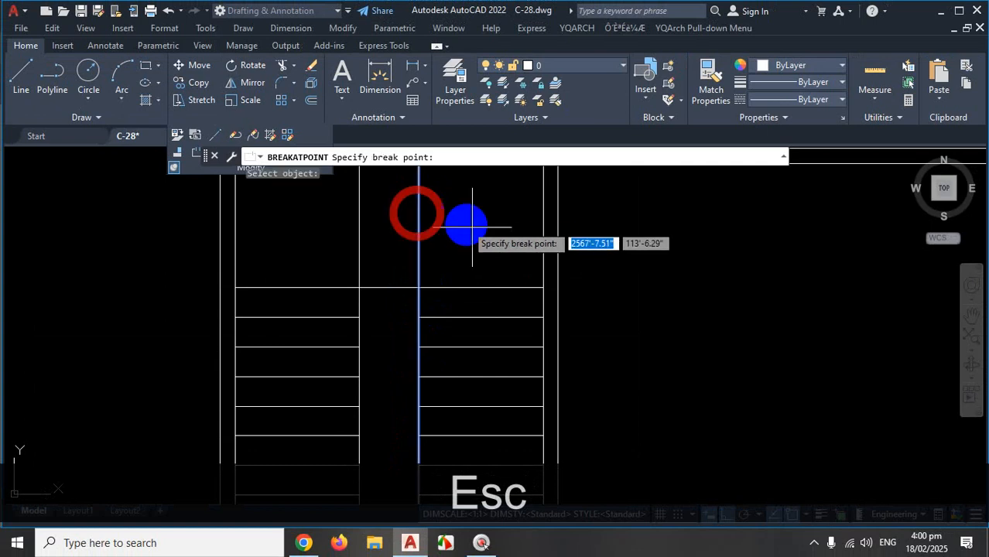
{"action": "key", "text": "ctrl+1"}
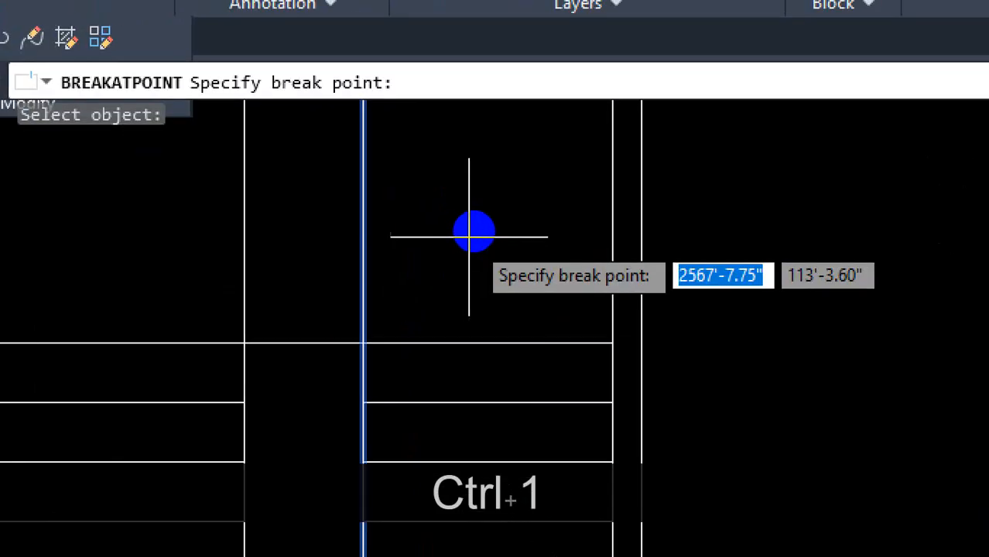
{"action": "mouse_move", "coordinate": [473, 231]}
{"action": "left_mouse_down"}
{"action": "mouse_move", "coordinate": [569, 243]}
{"action": "mouse_move", "coordinate": [662, 276]}
{"action": "mouse_move", "coordinate": [585, 210]}
{"action": "left_mouse_up"}
{"action": "key", "text": "Escape"}
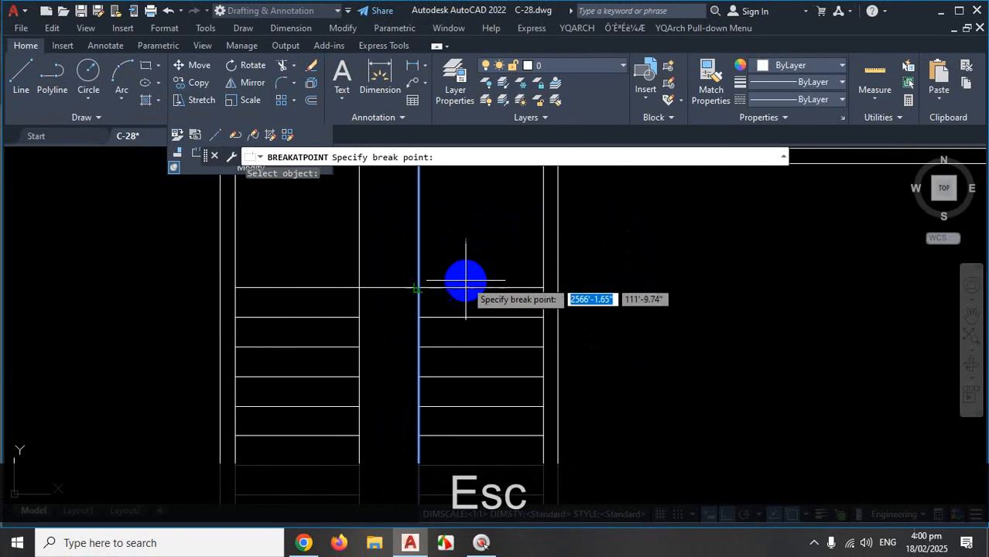
{"action": "left_click", "coordinate": [418, 288]}
{"action": "key", "text": "Escape"}
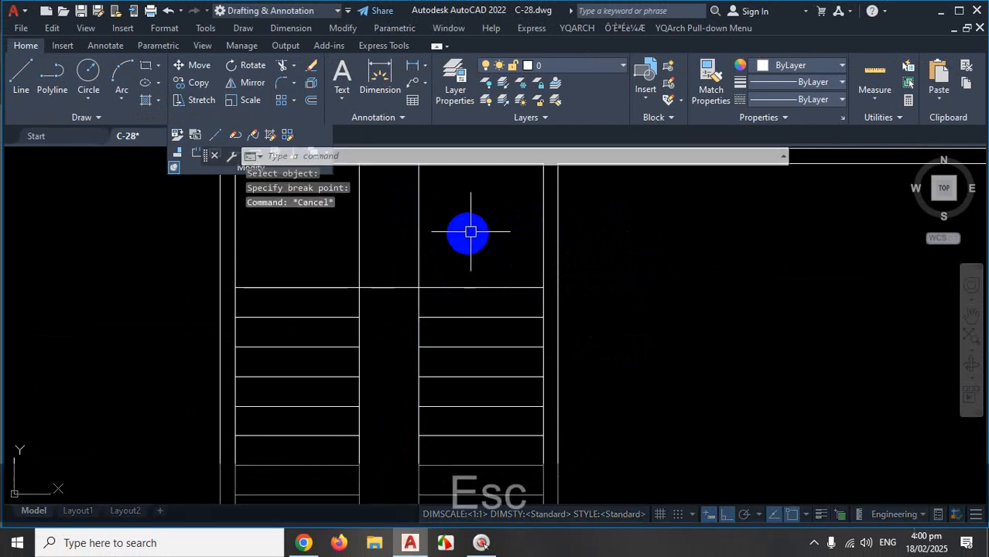
Select the upper centre-line piece to confirm the break.
{"action": "scroll", "coordinate": [465, 226], "scroll_direction": "down", "scroll_amount": 2}
{"action": "scroll", "coordinate": [466, 226], "scroll_direction": "up", "scroll_amount": 2}
{"action": "left_click", "coordinate": [451, 229]}
{"action": "left_click", "coordinate": [416, 236]}
{"action": "scroll", "coordinate": [430, 250], "scroll_direction": "down", "scroll_amount": 2}
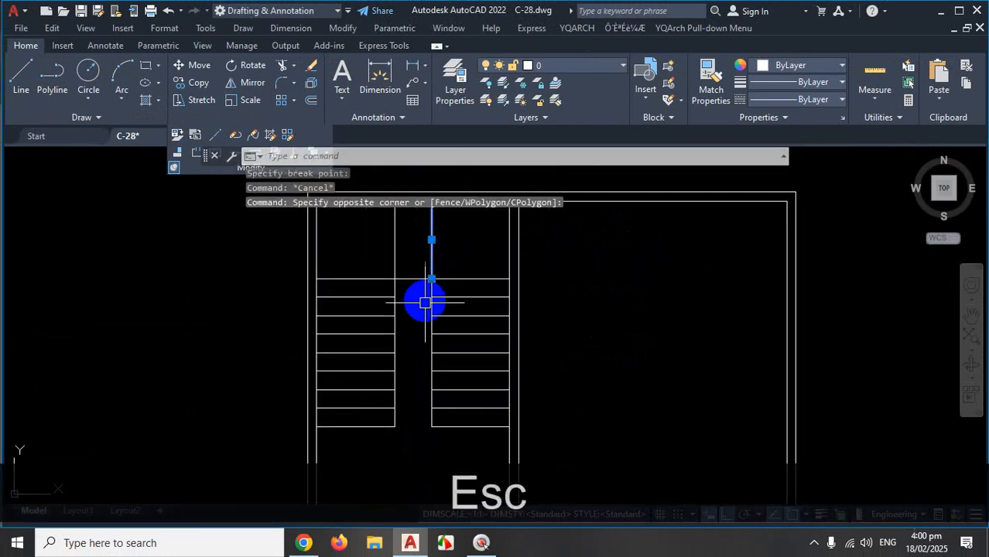
Select more of the centre line to check it, then clear the selection.
{"action": "scroll", "coordinate": [425, 314], "scroll_direction": "up", "scroll_amount": 2}
{"action": "left_click", "coordinate": [456, 298]}
{"action": "left_click", "coordinate": [481, 315]}
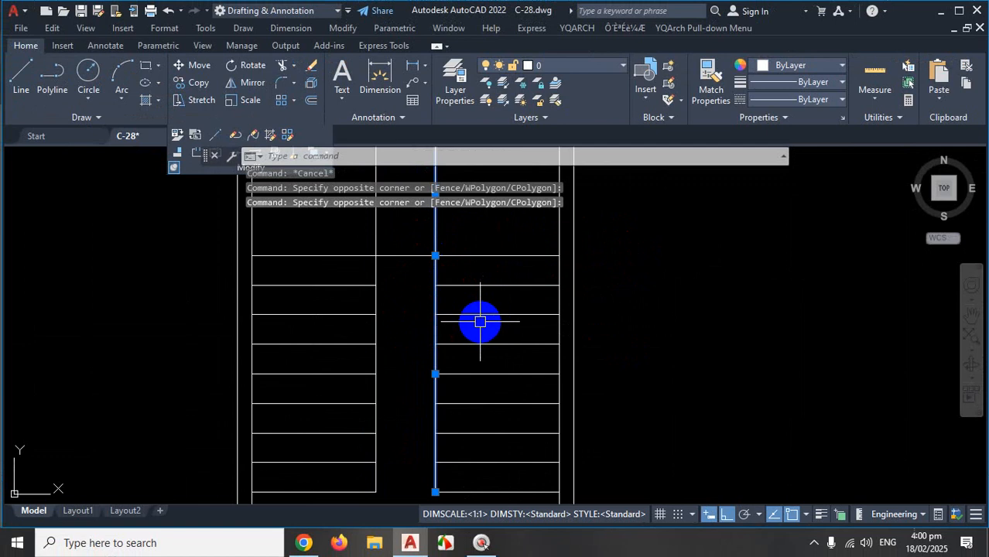
{"action": "key", "text": "Escape"}
{"action": "scroll", "coordinate": [483, 269], "scroll_direction": "down", "scroll_amount": 2}
{"action": "scroll", "coordinate": [483, 269], "scroll_direction": "up", "scroll_amount": 3}
Offset the upper centre-line piece 10 units to its left.
{"action": "type", "text": "o"}
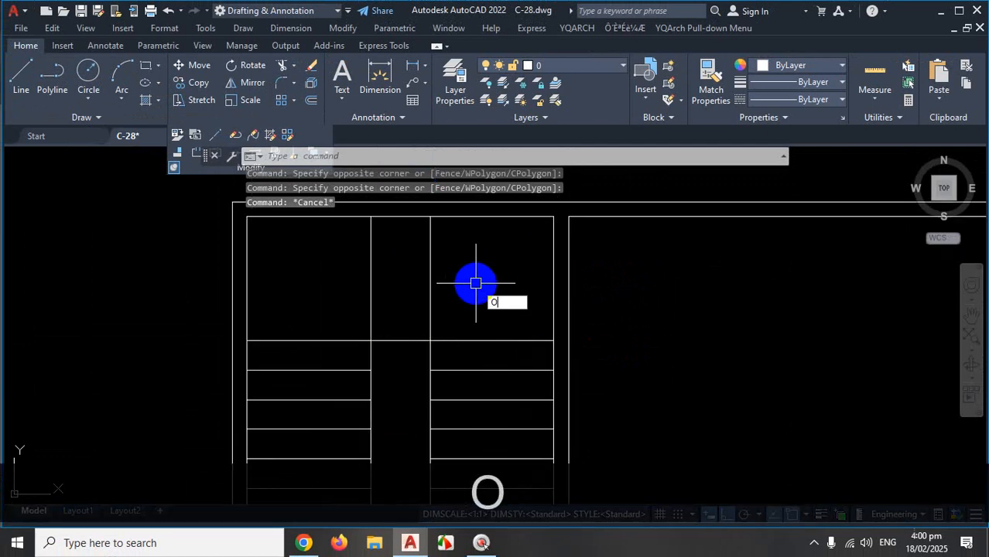
{"action": "key", "text": "Return"}
{"action": "type", "text": "10"}
{"action": "key", "text": "Return"}
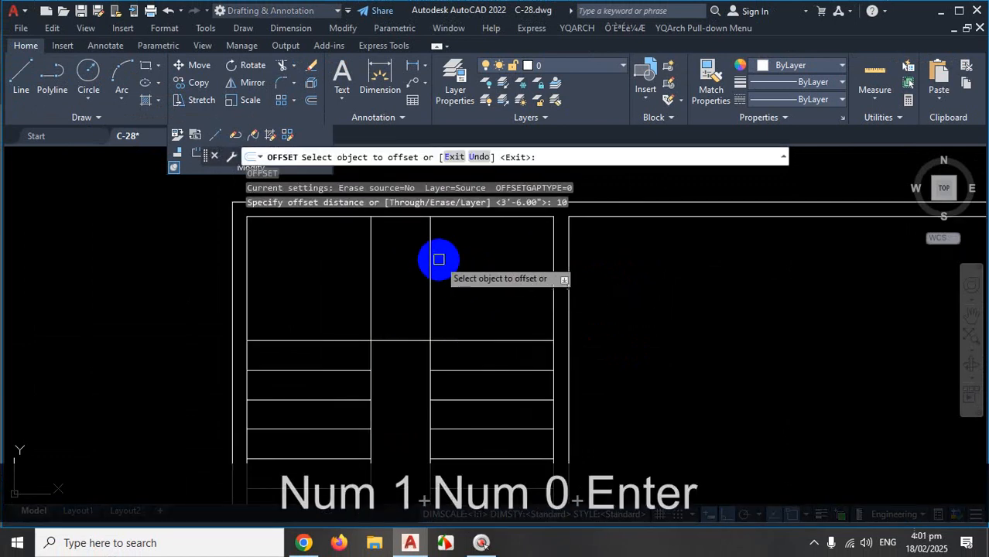
{"action": "left_click", "coordinate": [432, 257]}
{"action": "left_click", "coordinate": [409, 267]}
{"action": "key", "text": "Escape"}
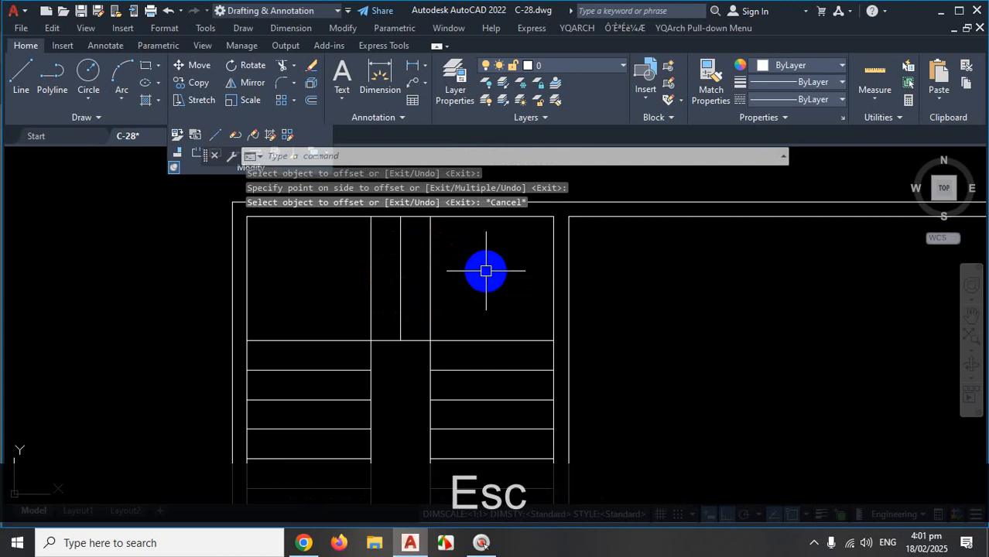
{"action": "scroll", "coordinate": [495, 269], "scroll_direction": "down", "scroll_amount": 3}
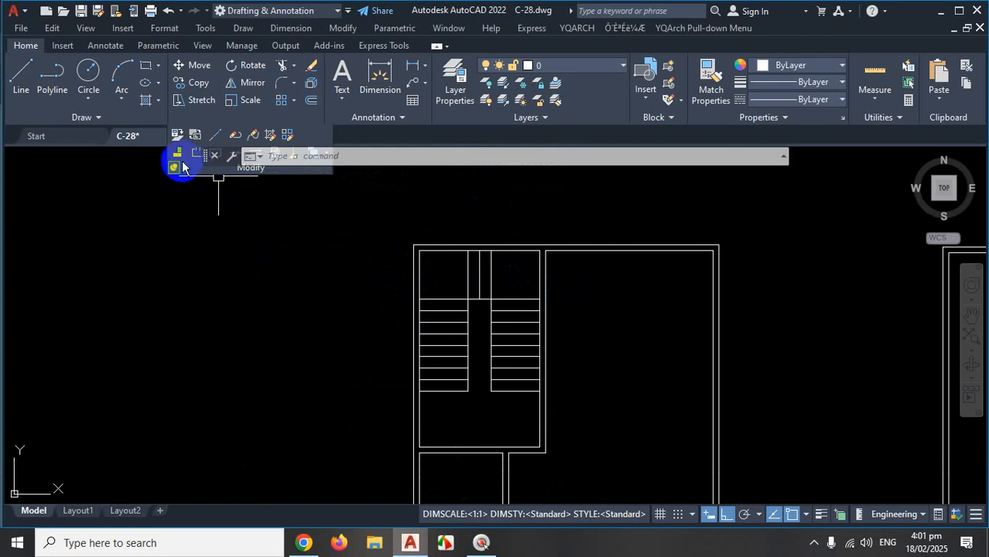
Move the floating command line off the Modify tools and show the hidden taskbar icons.
{"action": "scroll", "coordinate": [209, 178], "scroll_direction": "down", "scroll_amount": 1}
{"action": "left_click_drag", "start_coordinate": [205, 160], "coordinate": [318, 159]}
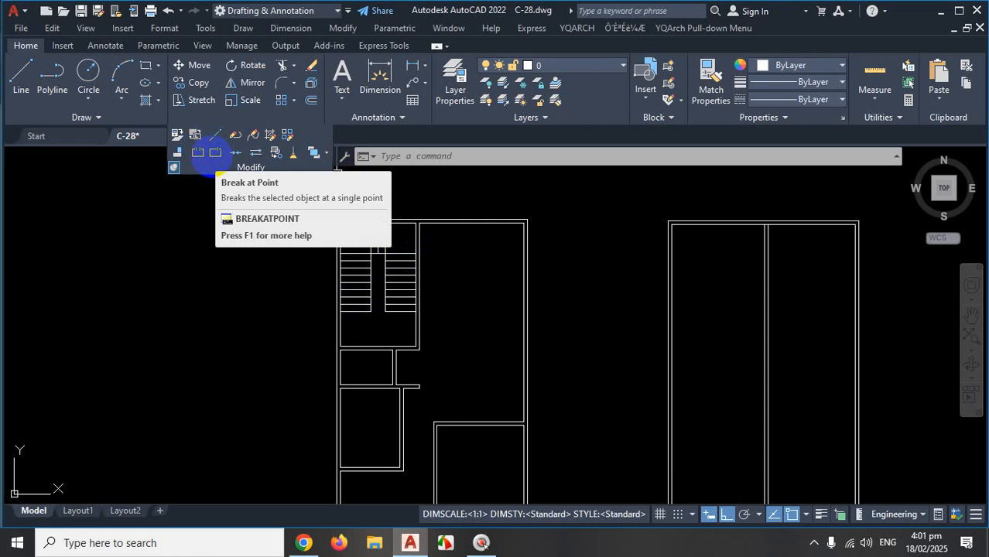
{"action": "left_click", "coordinate": [814, 544]}
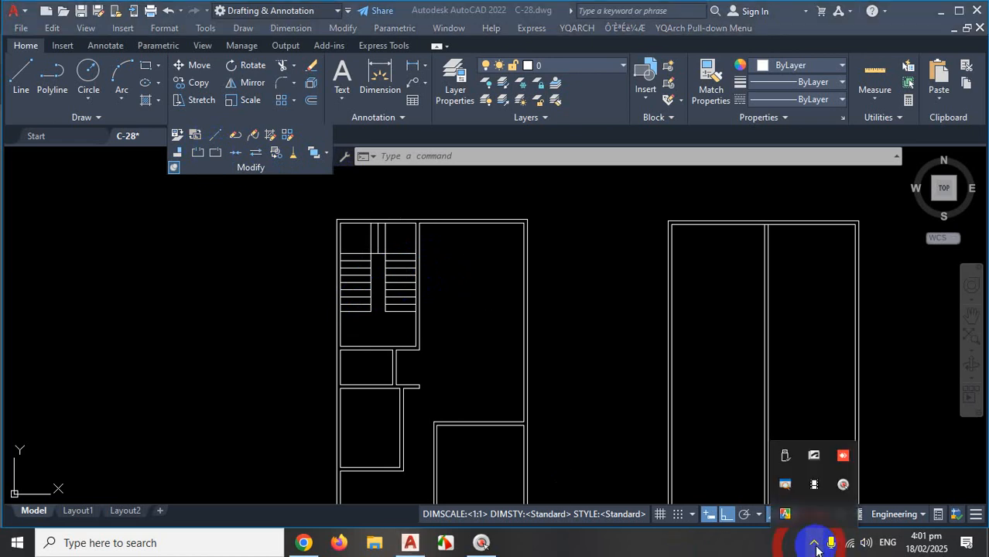